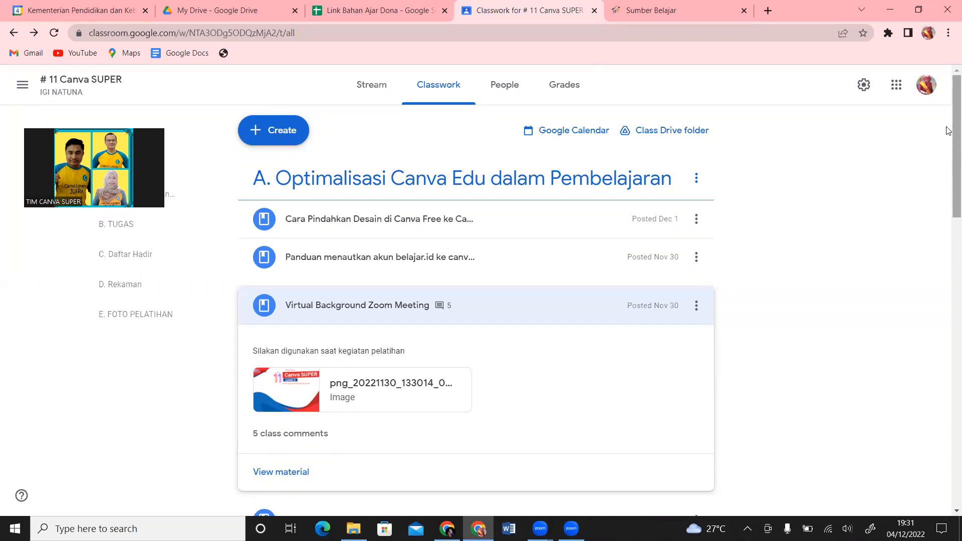
# Expand the assignment "Tugas Hari Keempat (04 Desember 2022 )" in the B. TUGAS section and read its instructions.
pyautogui.scroll(-2, 949, 201)
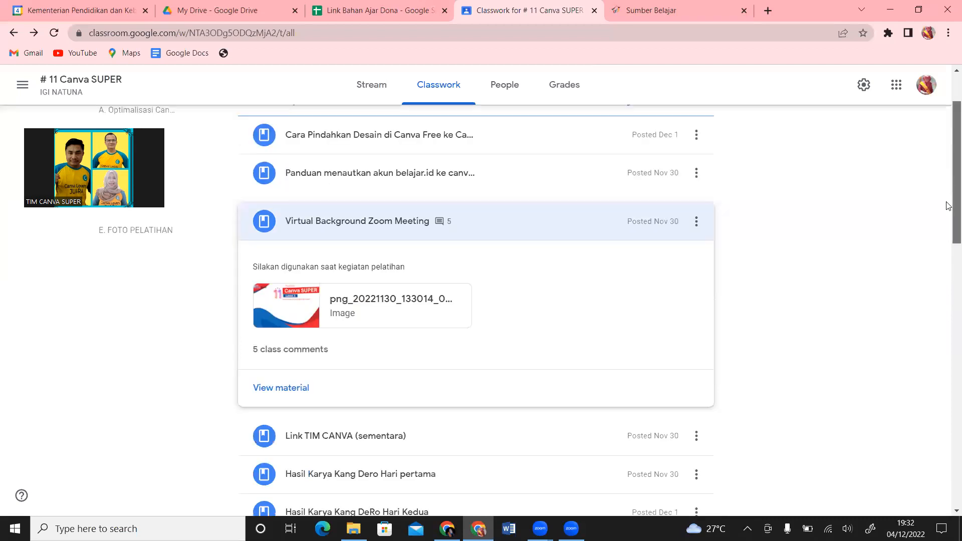
pyautogui.scroll(-5, 949, 221)
pyautogui.scroll(-2, 947, 281)
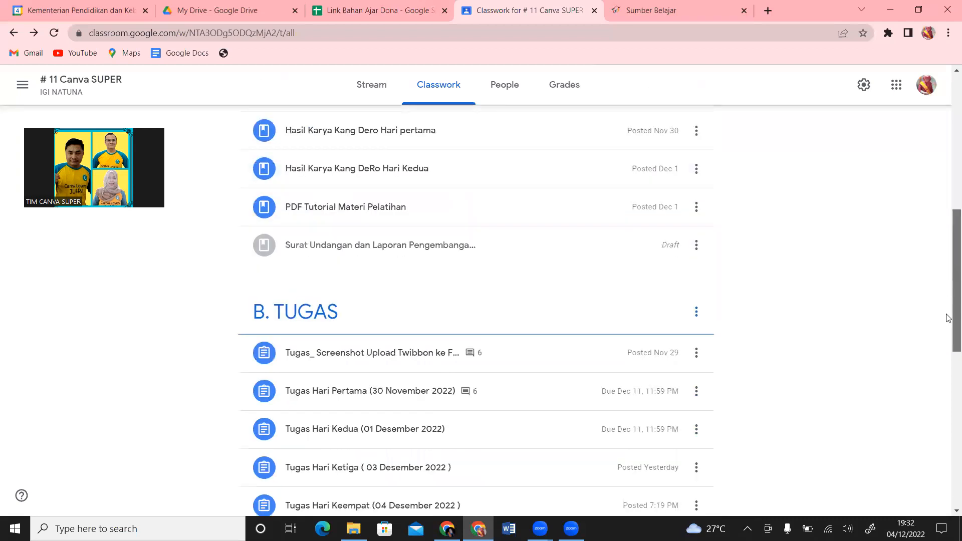
pyautogui.scroll(-3, 947, 316)
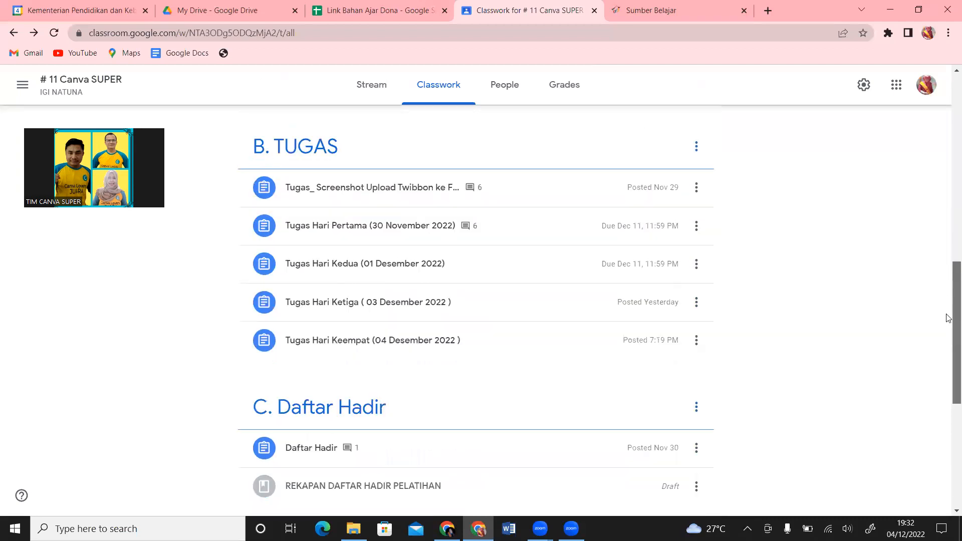
pyautogui.click(529, 337)
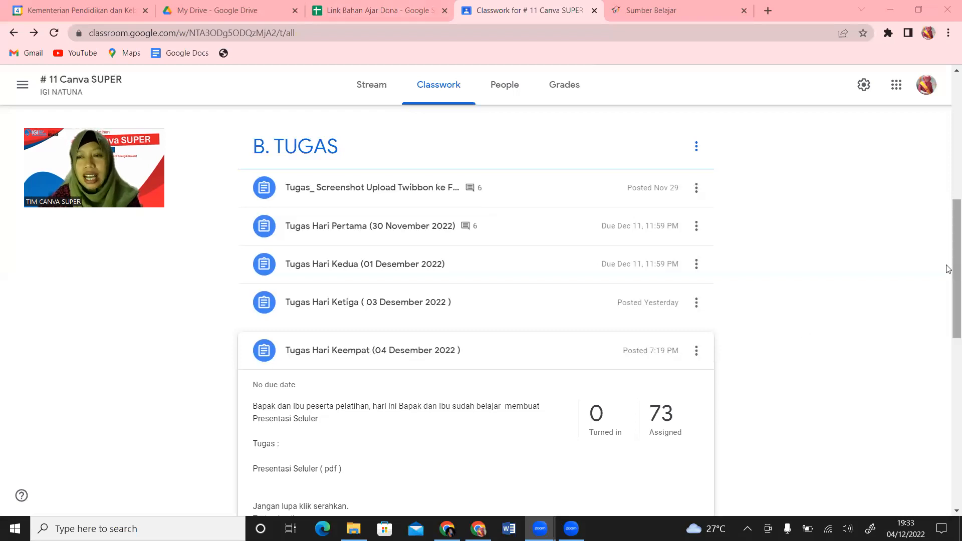
pyautogui.moveTo(949, 269); pyautogui.dragTo(949, 285)
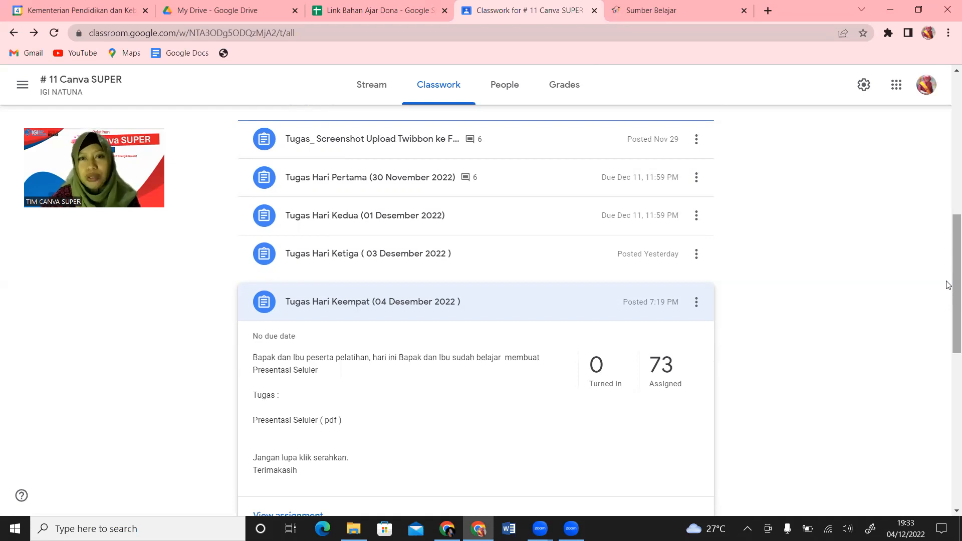
pyautogui.click(301, 376)
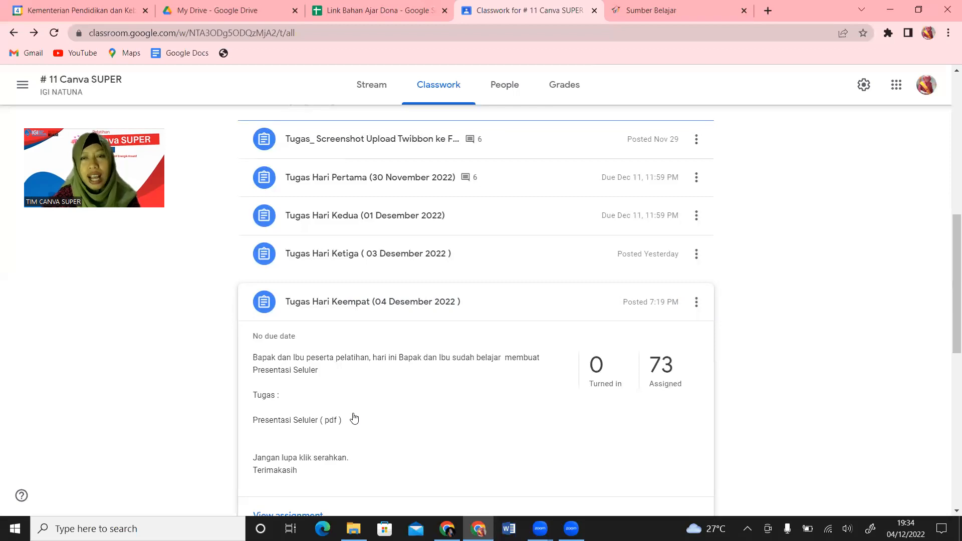
# Switch to the Sumber Belajar page and review the Radiasi material of the Perpindahan Kalor lesson from beginning to end.
pyautogui.click(677, 9)
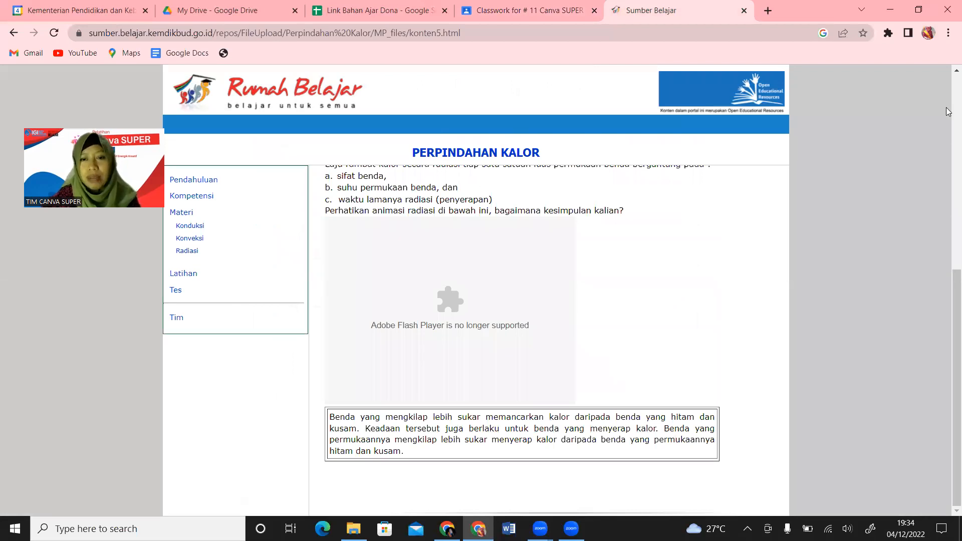
pyautogui.scroll(7, 949, 120)
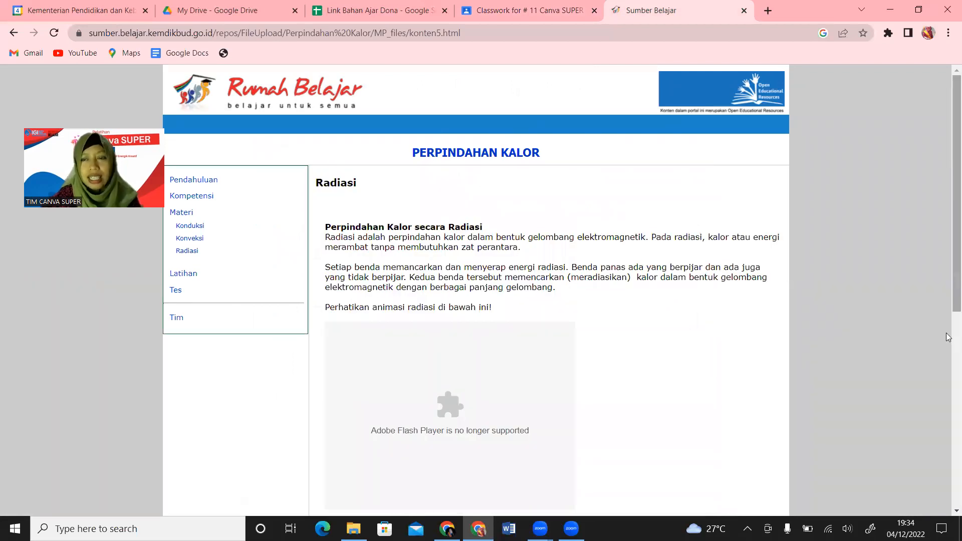
pyautogui.scroll(-7, 949, 337)
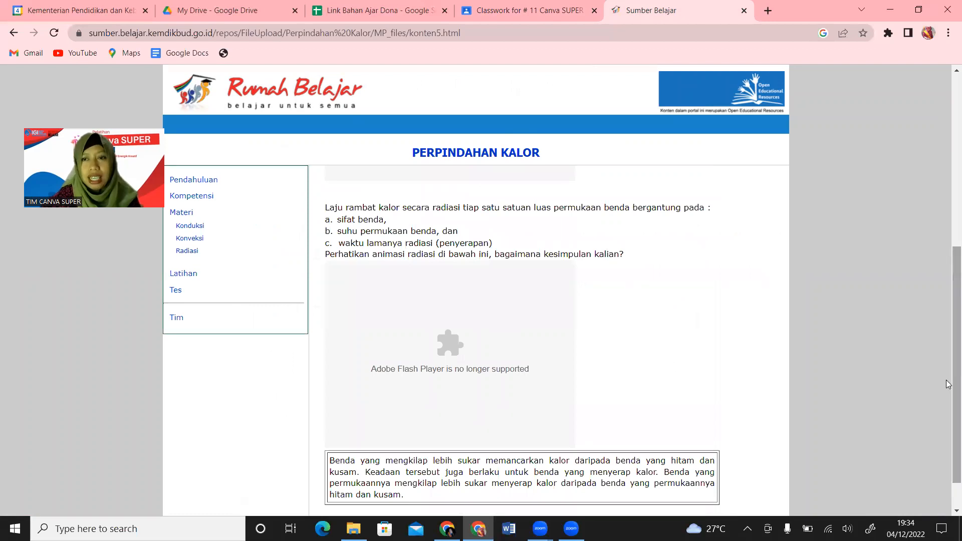
pyautogui.scroll(7, 949, 384)
pyautogui.scroll(-3, 949, 350)
pyautogui.scroll(3, 949, 226)
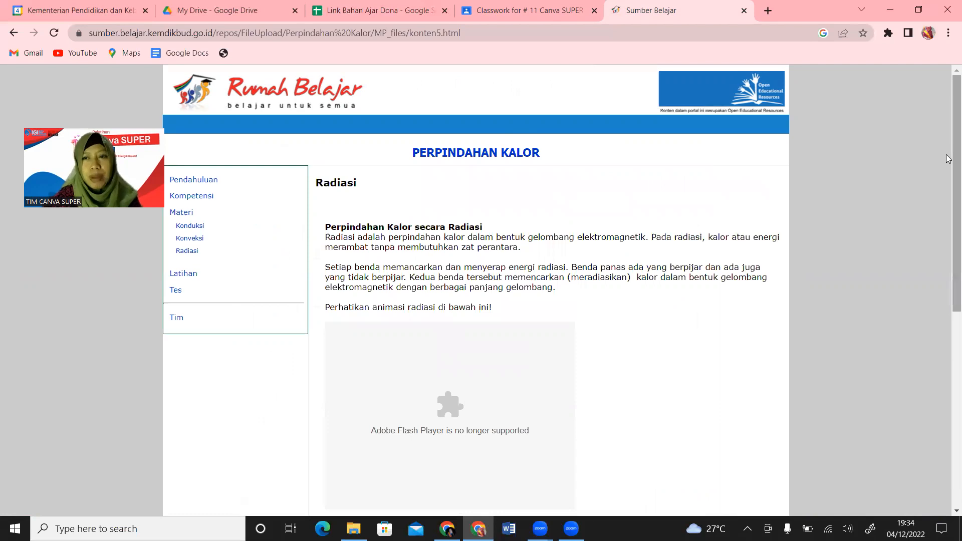
pyautogui.scroll(-7, 949, 373)
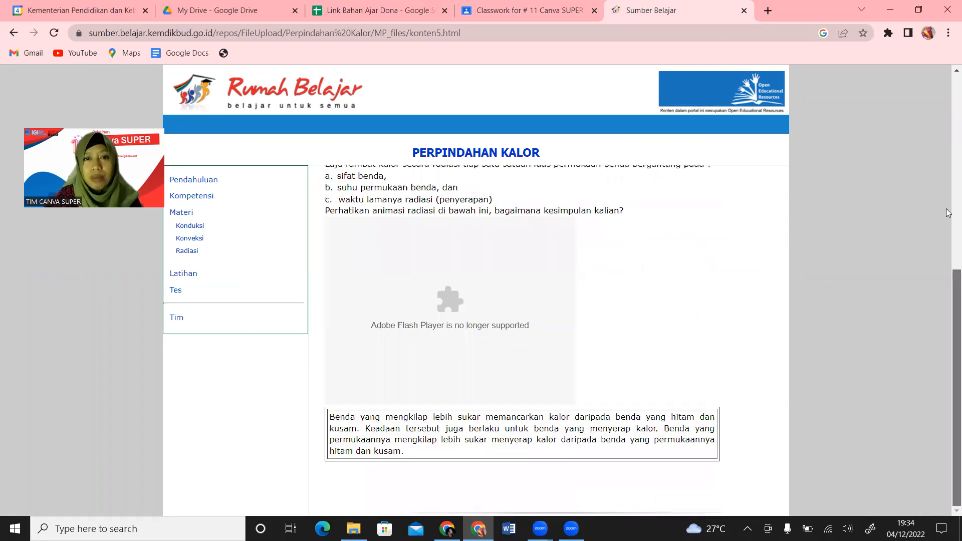
pyautogui.scroll(5, 949, 213)
pyautogui.scroll(2, 949, 200)
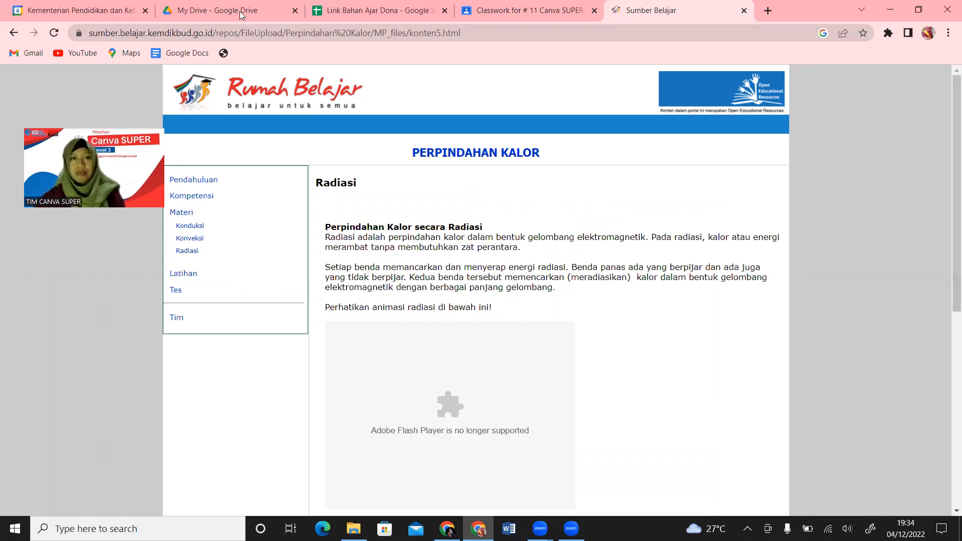
# Open the Canva home page in a new browser tab and minimize the file window covering it.
pyautogui.click(767, 9)
pyautogui.write('ca')
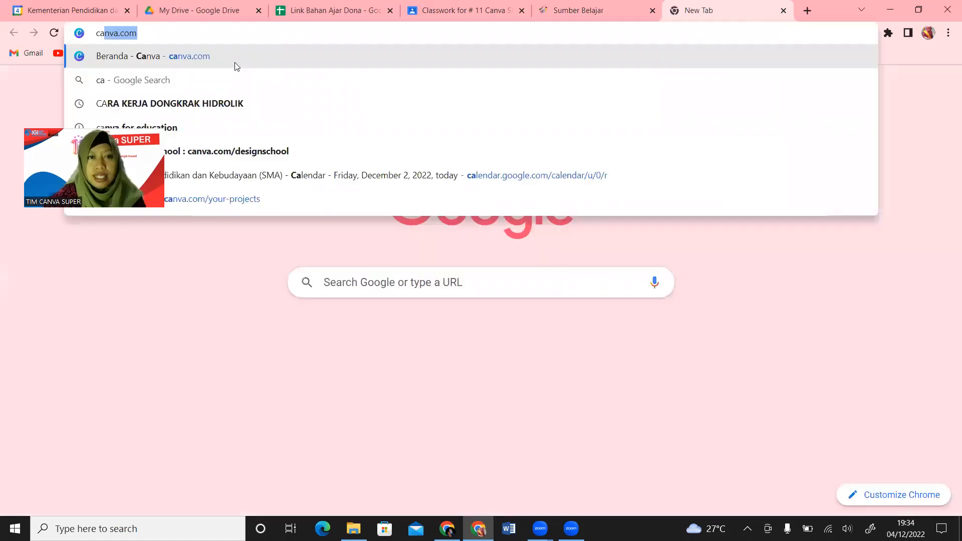
pyautogui.click(235, 62)
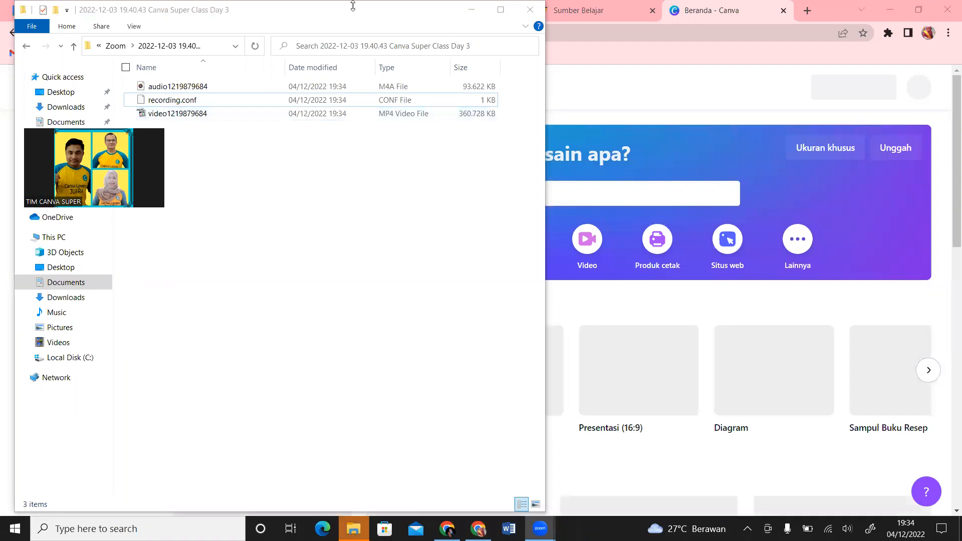
pyautogui.click(472, 10)
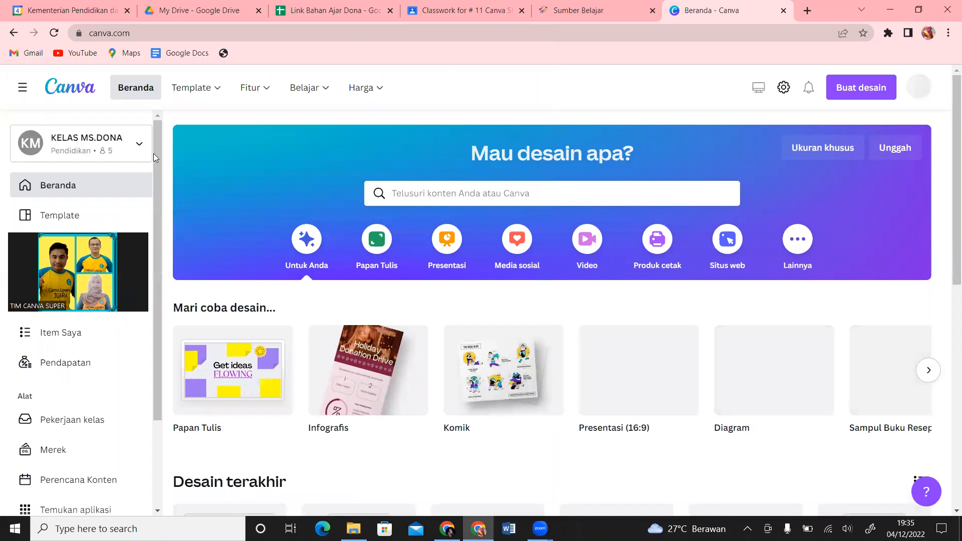
# Switch the Canva account to the GURU CANVA IGI team.
pyautogui.click(140, 145)
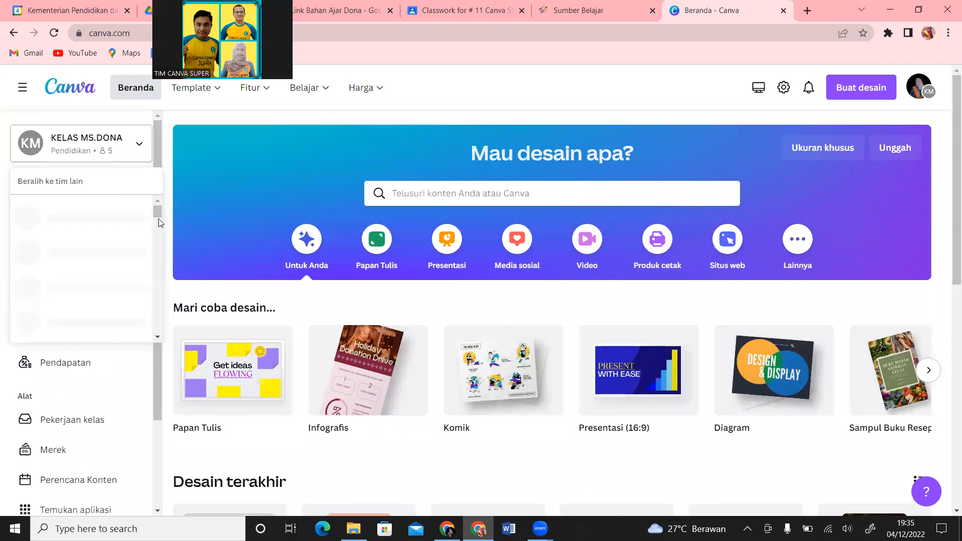
pyautogui.moveTo(159, 222); pyautogui.dragTo(159, 252)
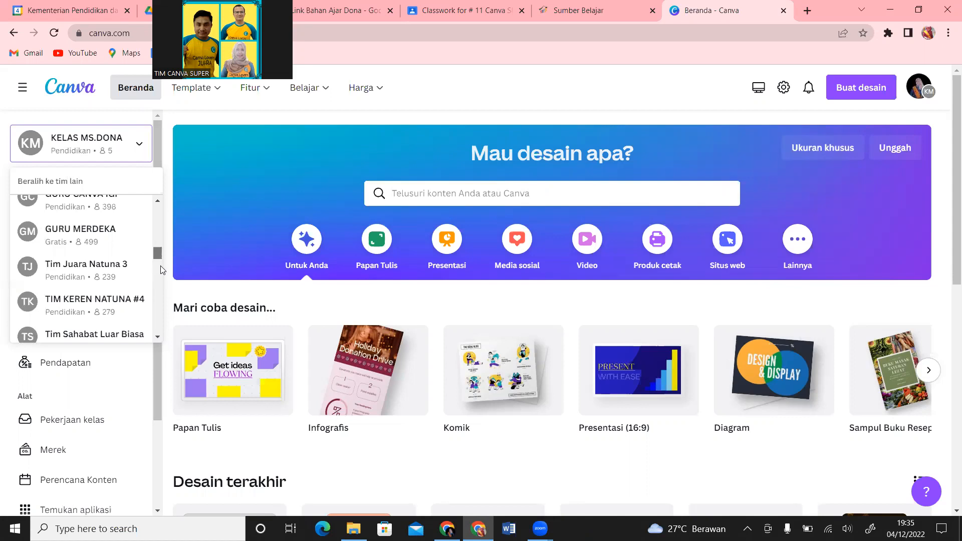
pyautogui.scroll(-5, 161, 270)
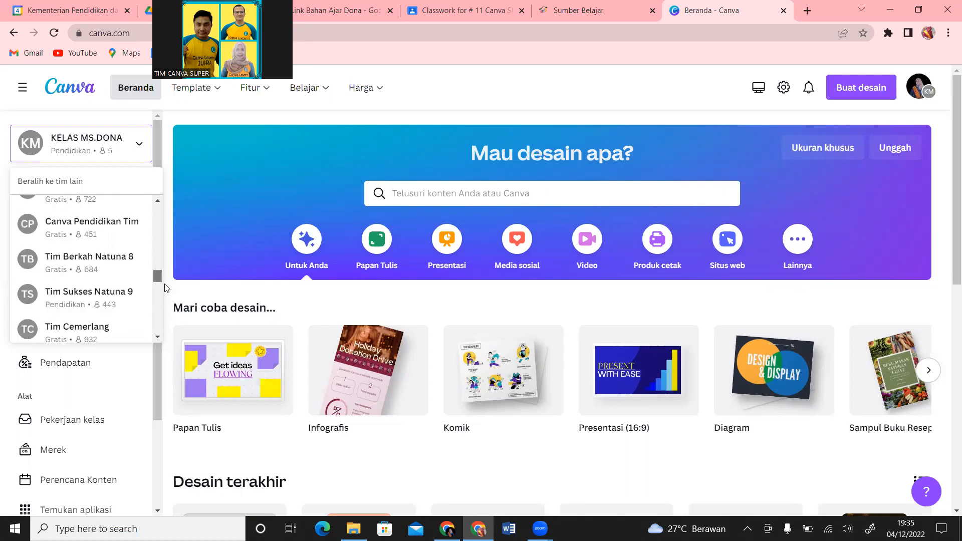
pyautogui.scroll(-5, 167, 294)
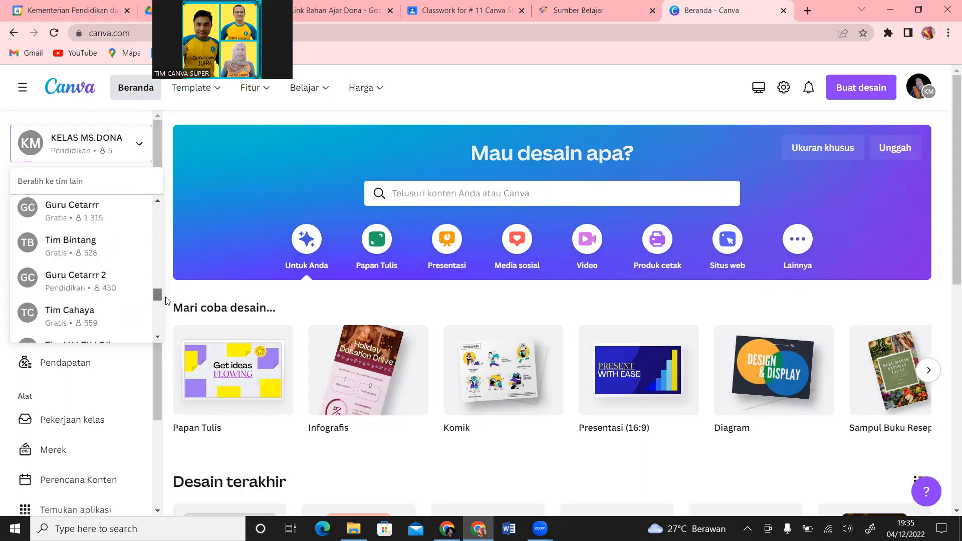
pyautogui.scroll(-2, 167, 301)
pyautogui.scroll(-2, 162, 308)
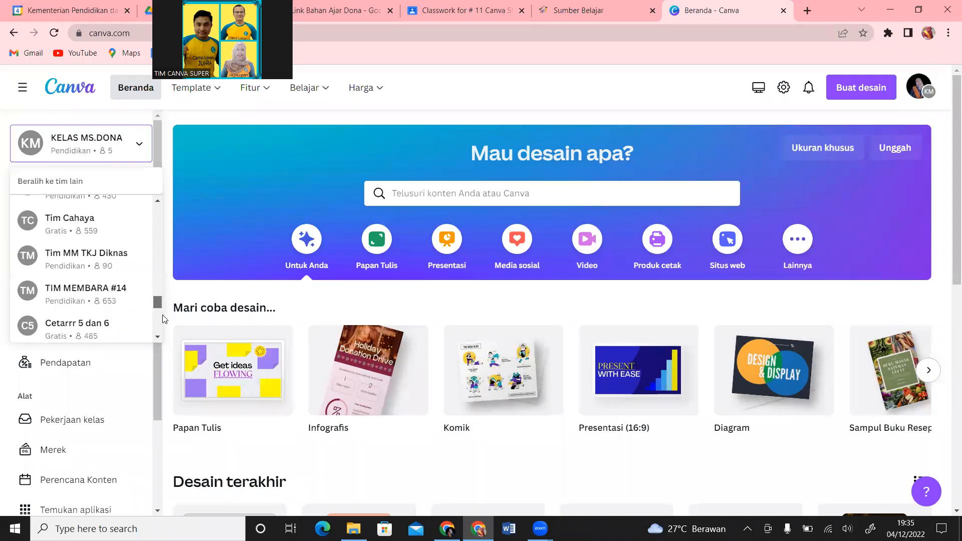
pyautogui.scroll(-3, 162, 320)
pyautogui.scroll(-2, 168, 328)
pyautogui.moveTo(158, 322); pyautogui.dragTo(157, 225)
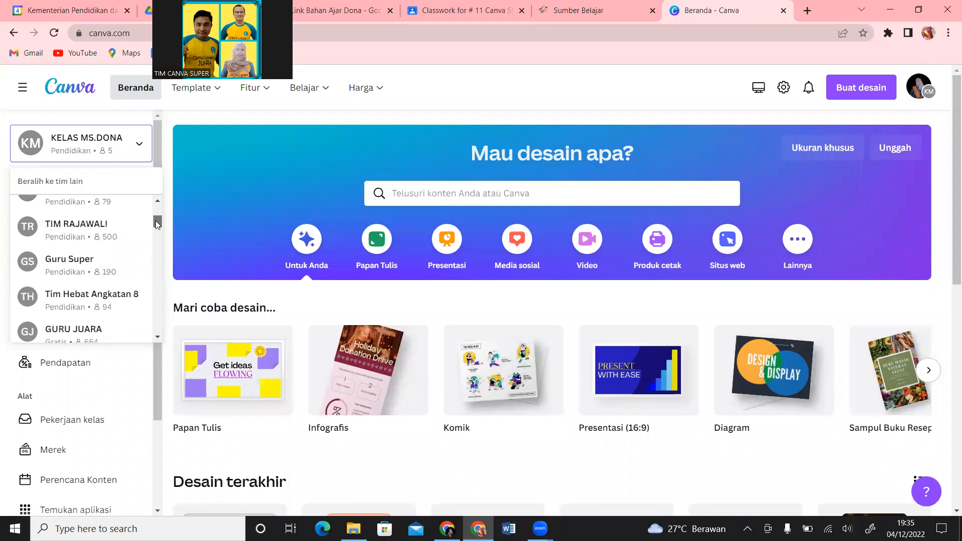
pyautogui.scroll(1, 156, 207)
pyautogui.scroll(2, 158, 216)
pyautogui.scroll(-3, 158, 229)
pyautogui.scroll(-2, 159, 243)
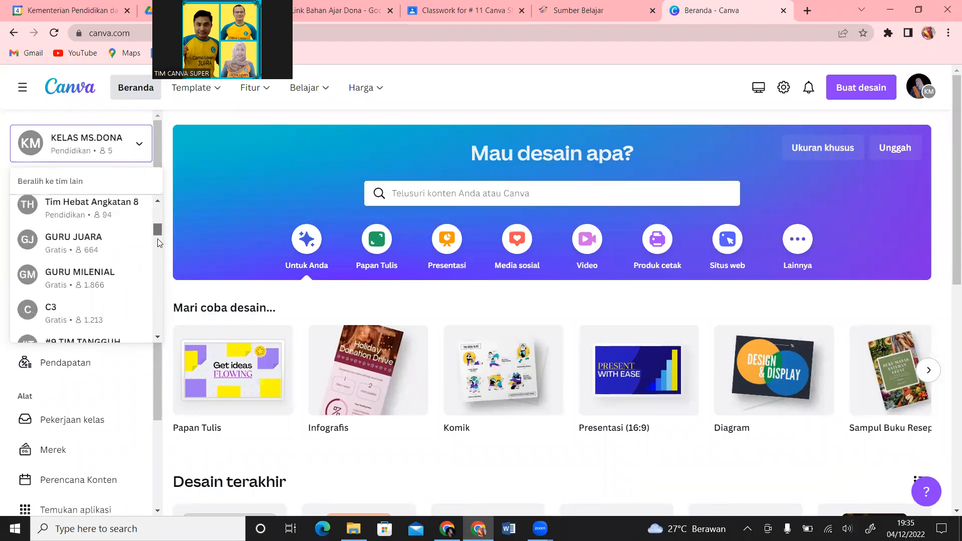
pyautogui.scroll(-2, 159, 243)
pyautogui.scroll(-2, 158, 254)
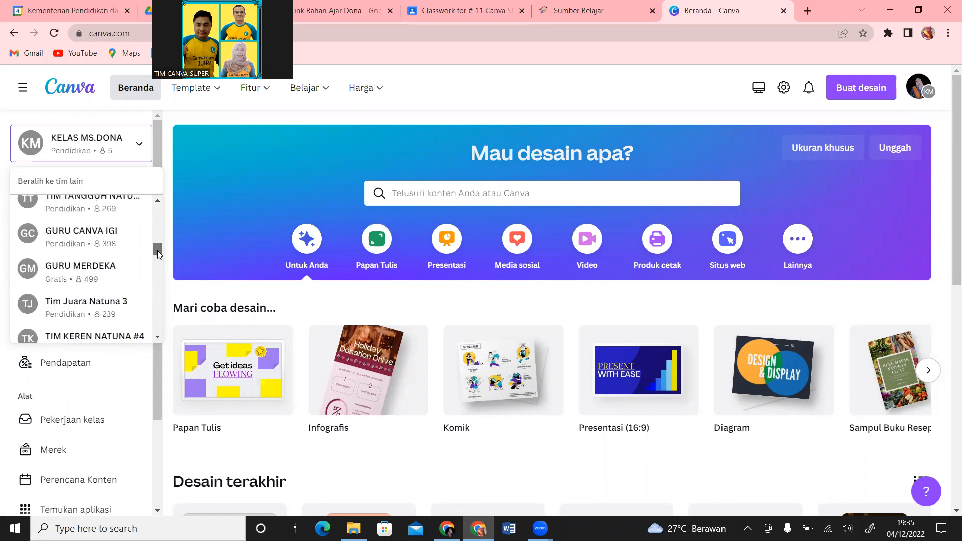
pyautogui.click(92, 249)
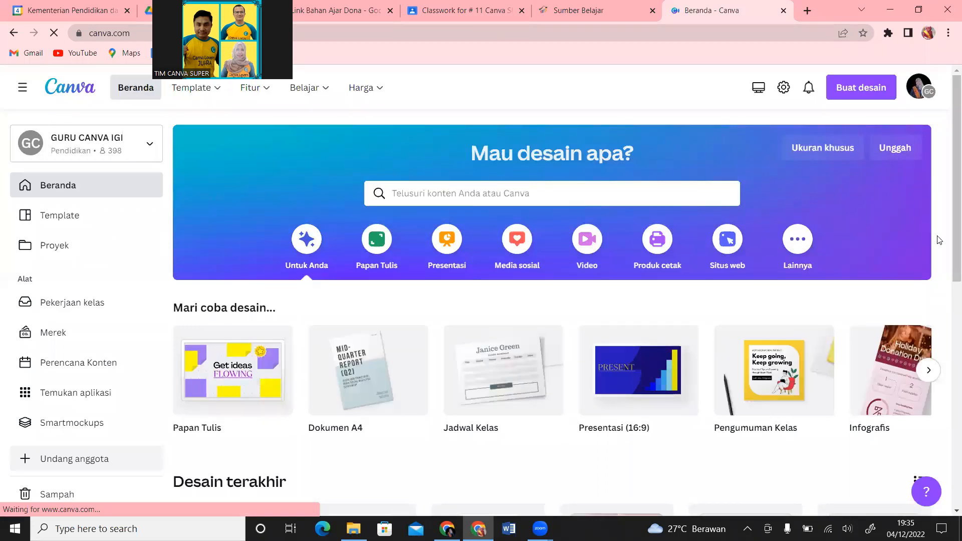
# Search the templates for "presentasi seluler" and choose the suggested format Presentasi untuk Seluler (1080 × 1920 px).
pyautogui.scroll(-3, 948, 252)
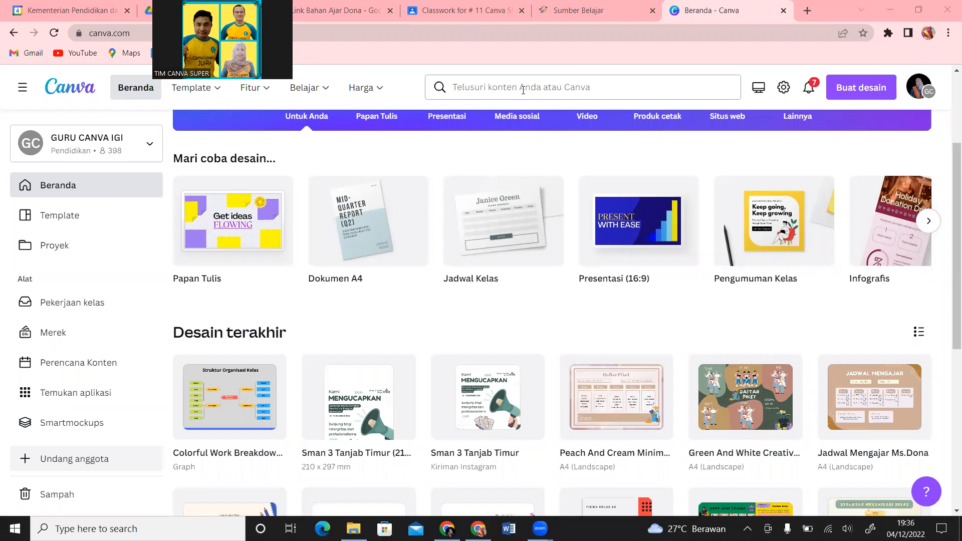
pyautogui.click(523, 90)
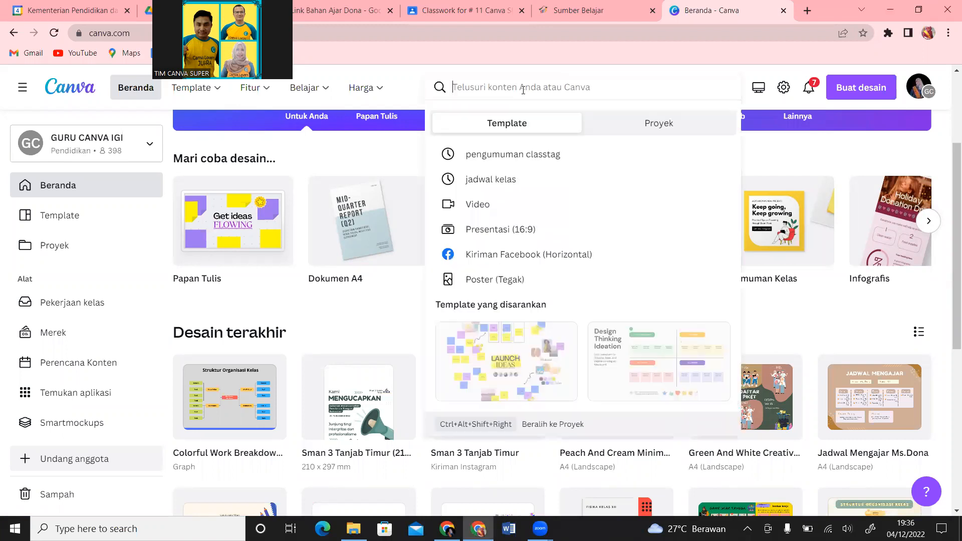
pyautogui.write('presentasi')
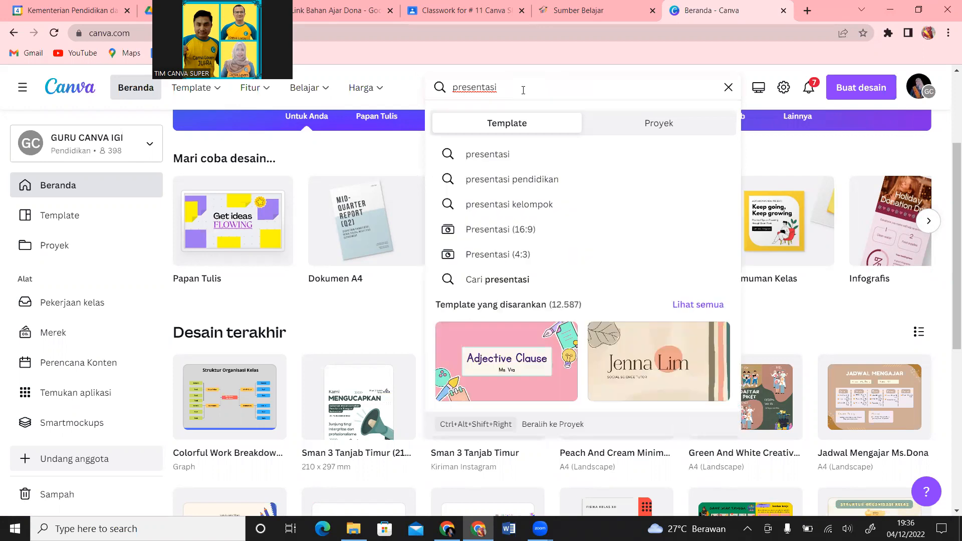
pyautogui.write('seluler')
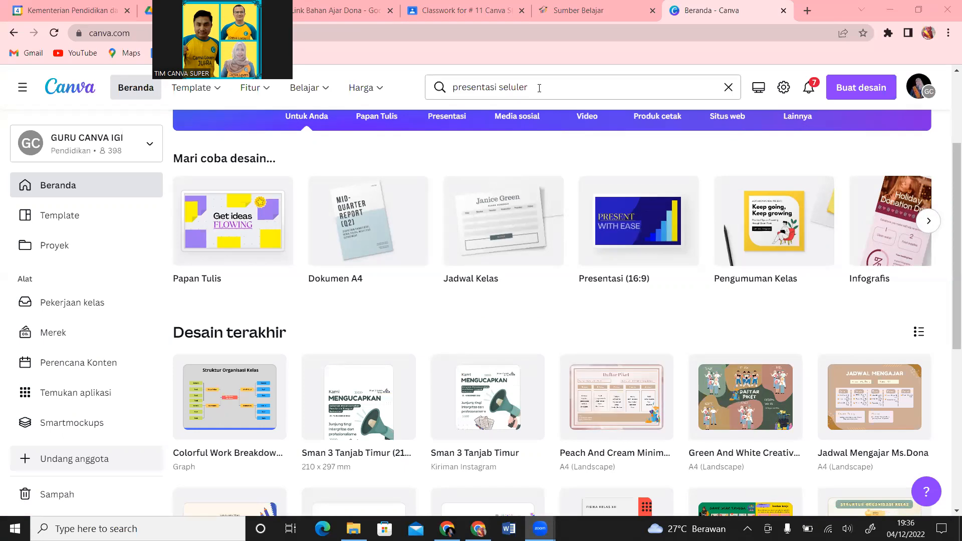
pyautogui.click(475, 90)
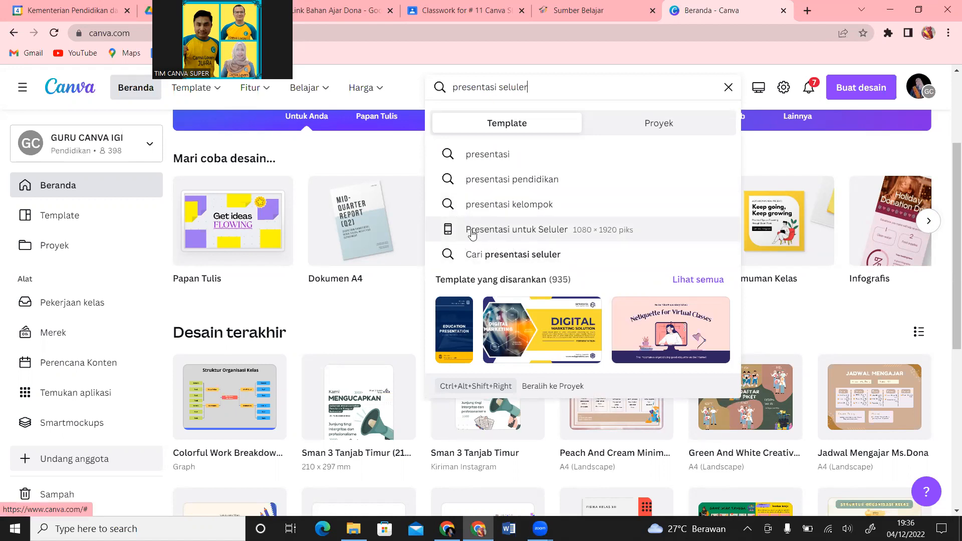
pyautogui.click(513, 232)
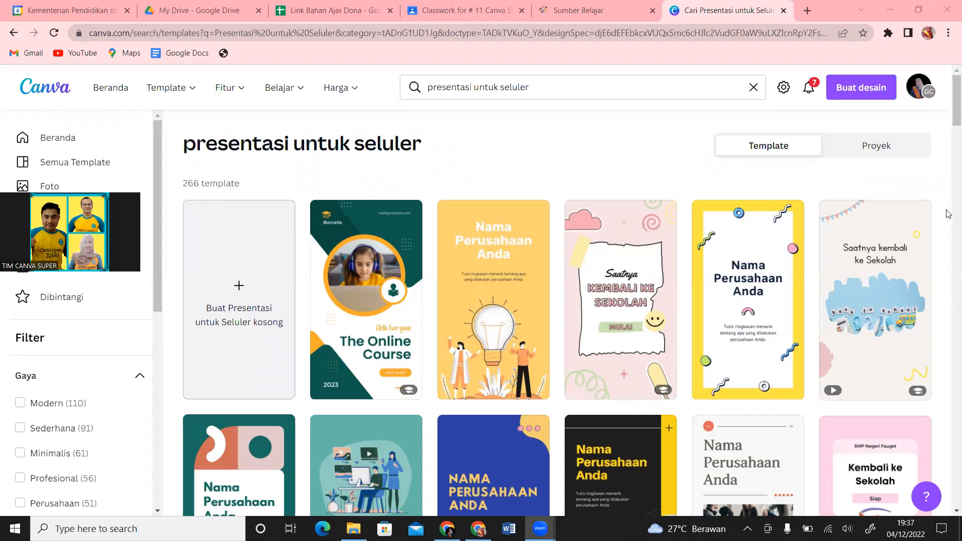
# Browse the presentasi untuk seluler templates from the first rows downward for a design that suits the lesson material.
pyautogui.scroll(-1, 949, 151)
pyautogui.scroll(-6, 949, 151)
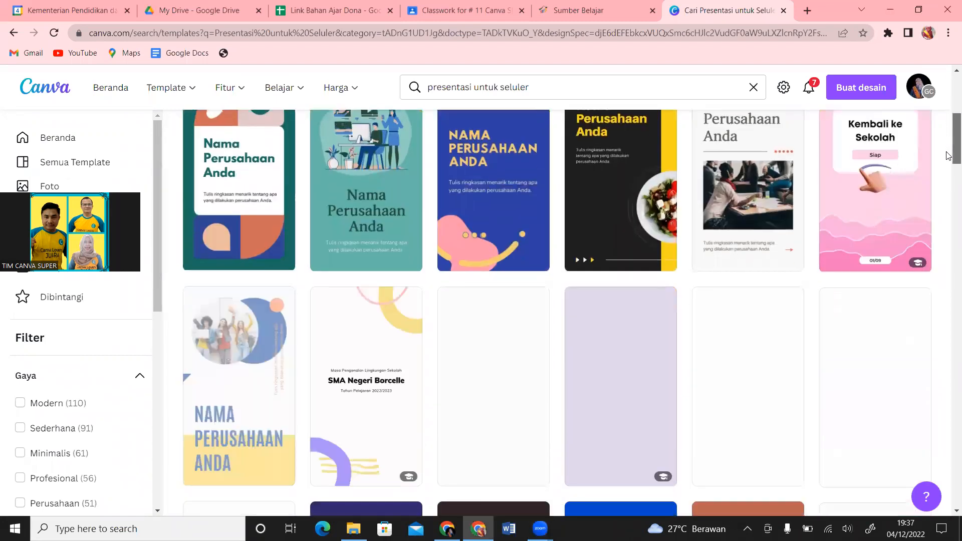
pyautogui.scroll(-3, 949, 204)
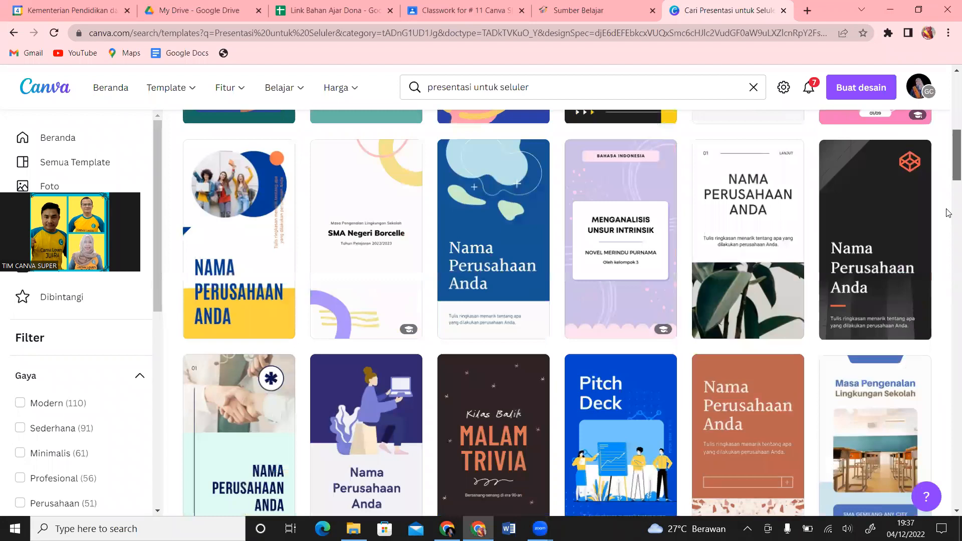
pyautogui.scroll(-12, 949, 213)
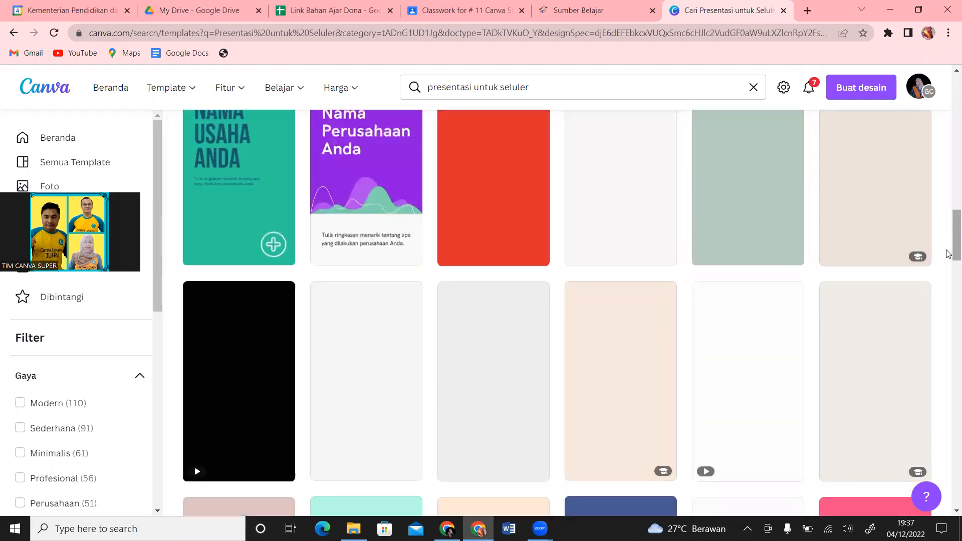
pyautogui.scroll(-1, 949, 255)
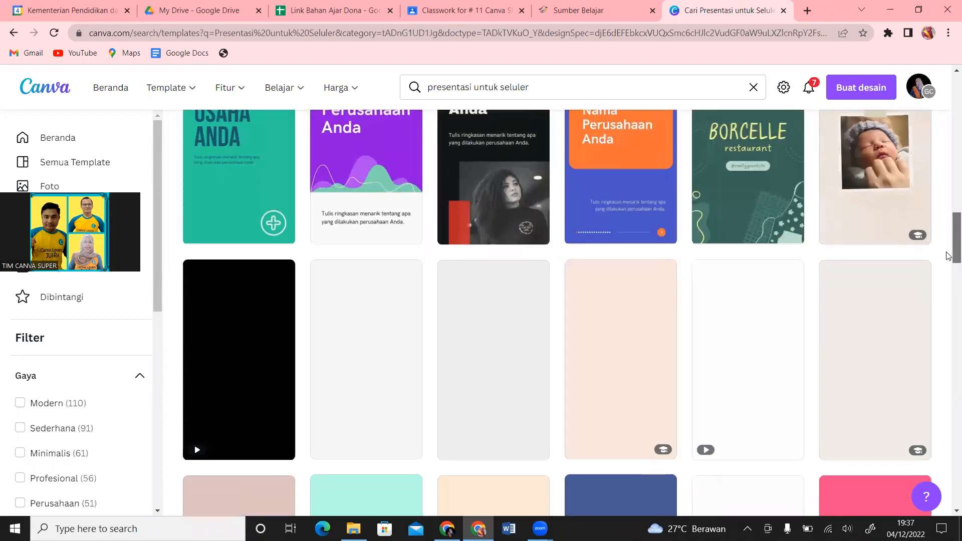
pyautogui.scroll(-3, 949, 261)
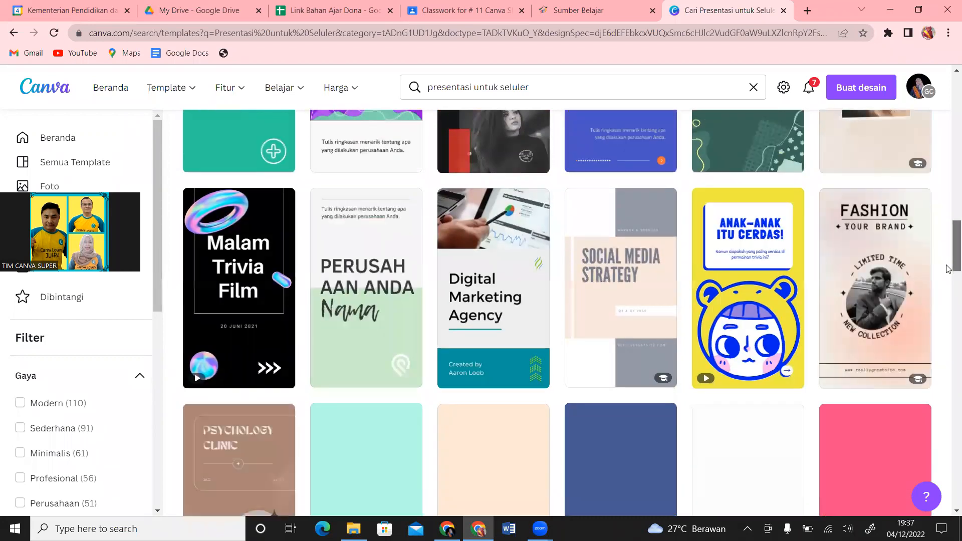
pyautogui.scroll(-5, 949, 272)
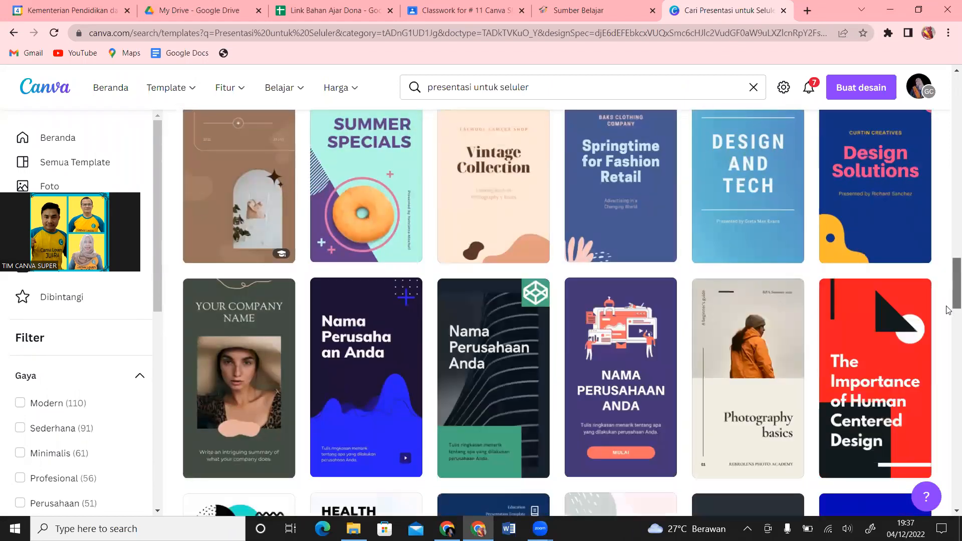
pyautogui.scroll(-8, 949, 302)
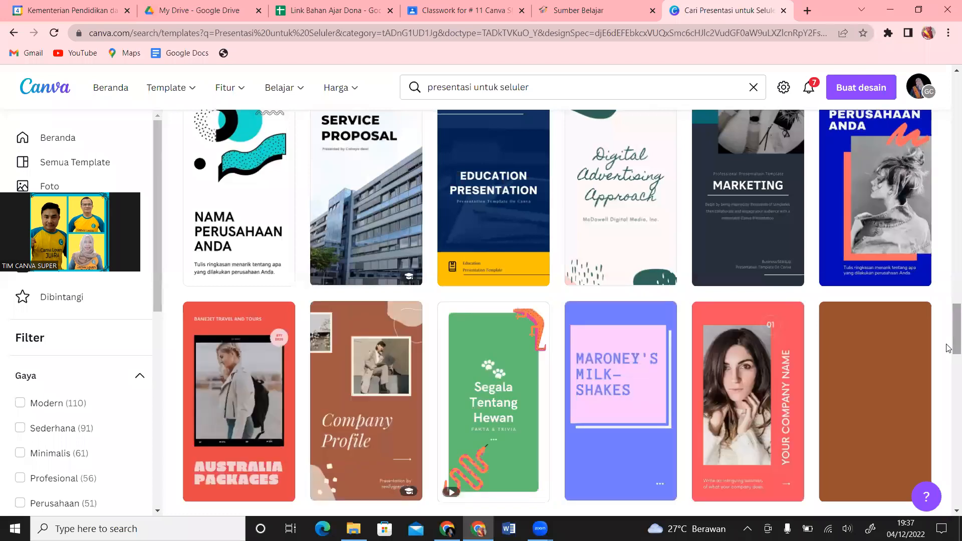
pyautogui.scroll(-5, 949, 361)
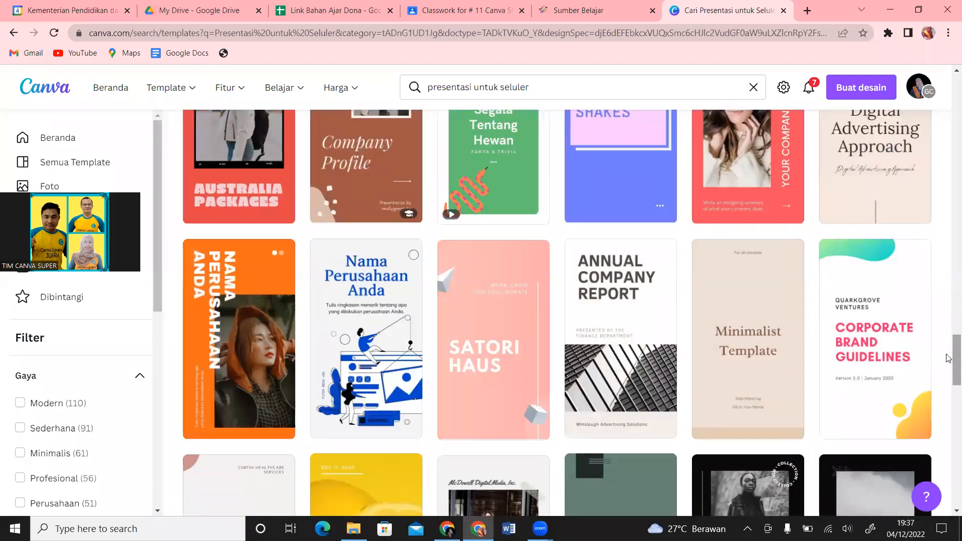
pyautogui.scroll(-3, 949, 373)
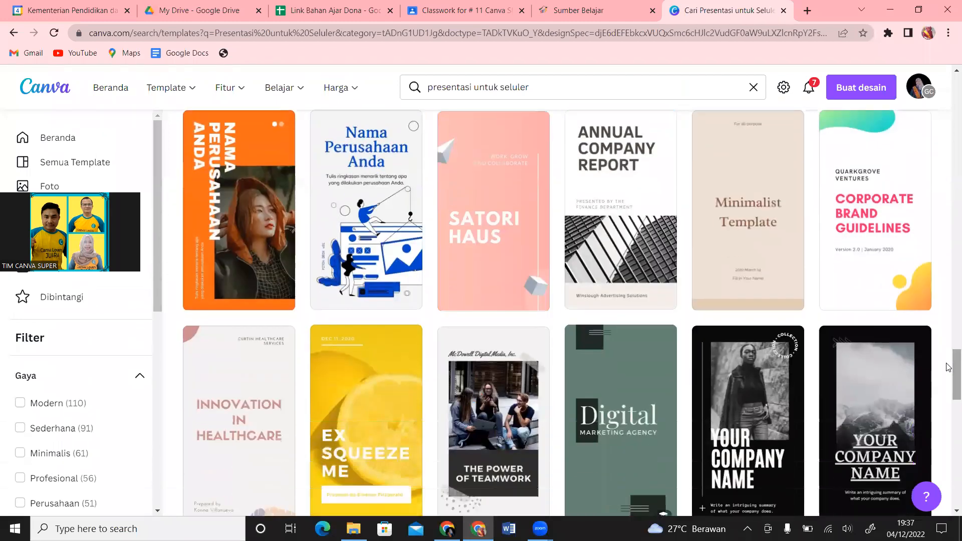
pyautogui.moveTo(948, 367); pyautogui.dragTo(949, 438)
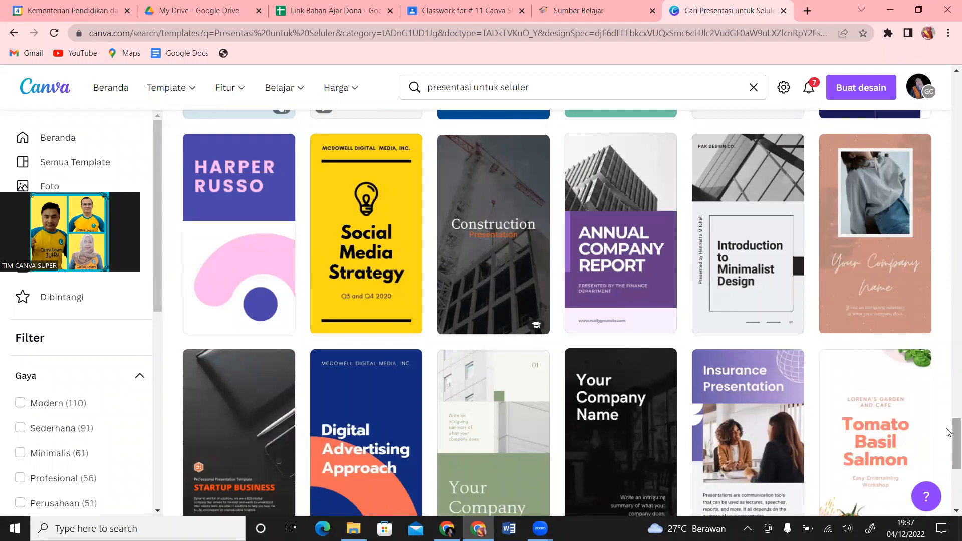
pyautogui.scroll(-6, 949, 432)
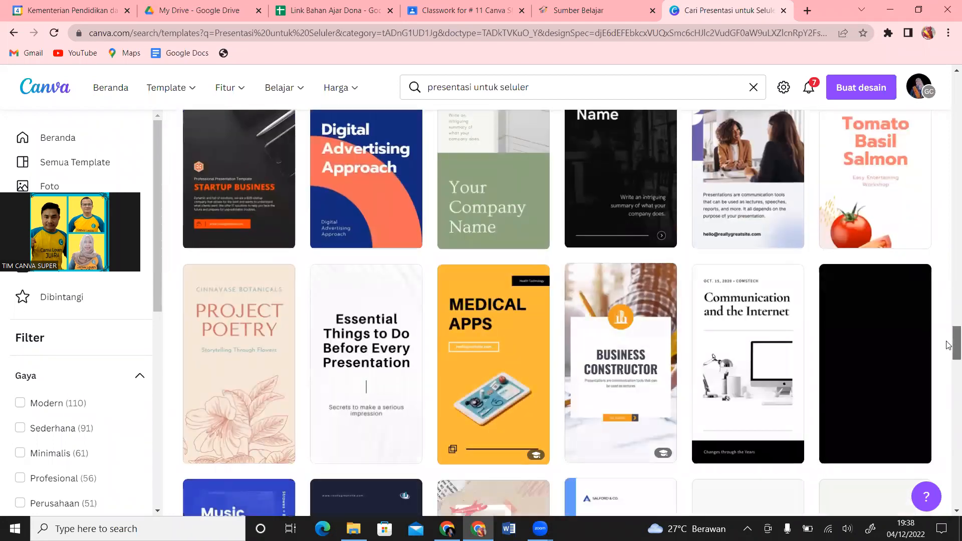
pyautogui.scroll(-5, 949, 344)
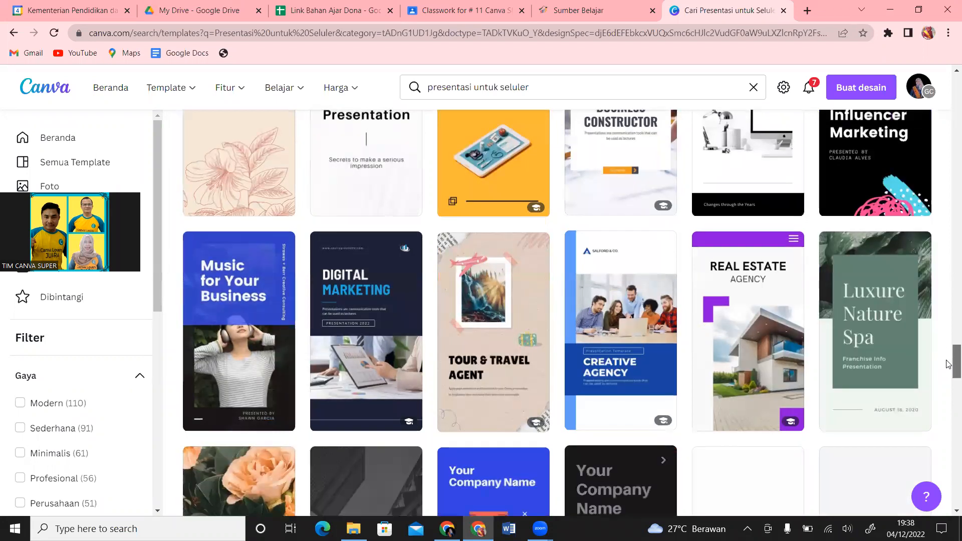
pyautogui.moveTo(949, 365); pyautogui.dragTo(949, 385)
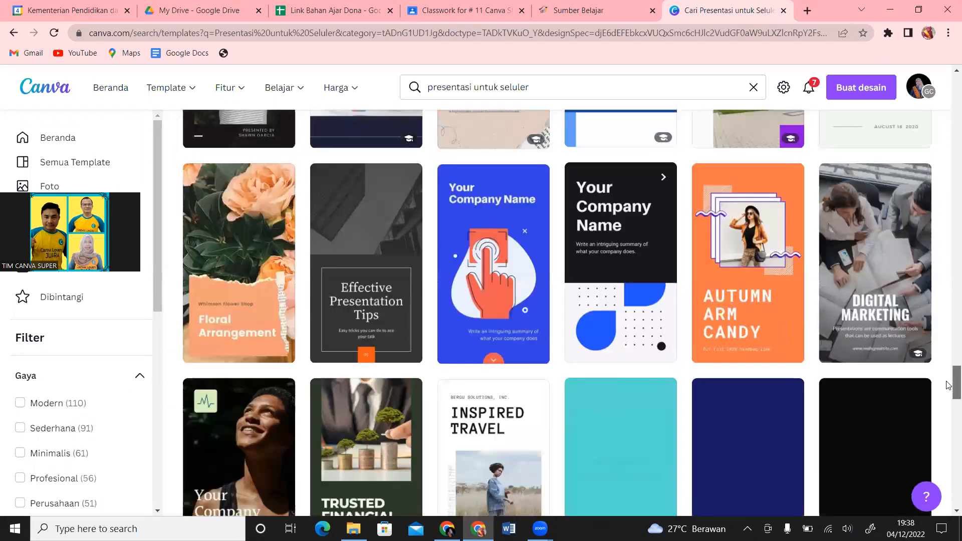
pyautogui.moveTo(949, 386); pyautogui.dragTo(949, 426)
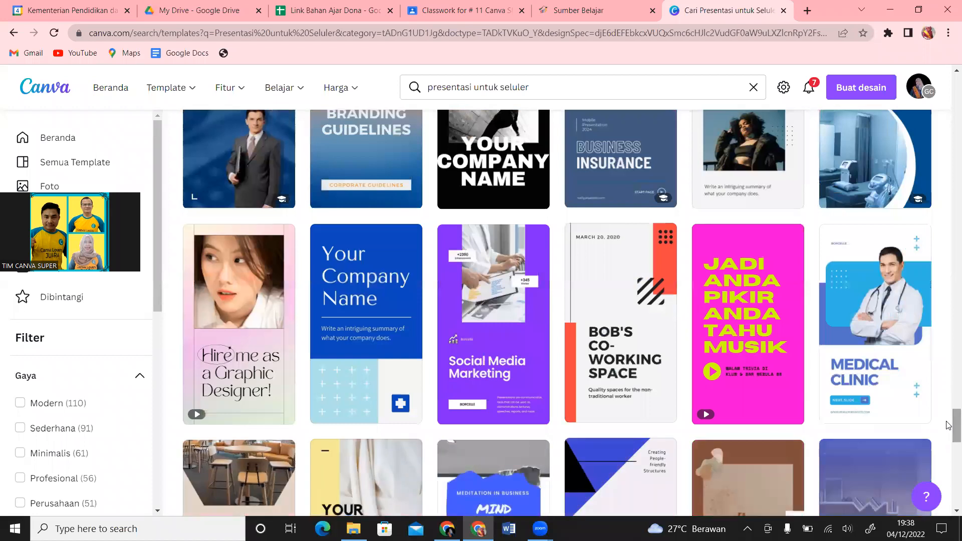
pyautogui.scroll(-5, 949, 425)
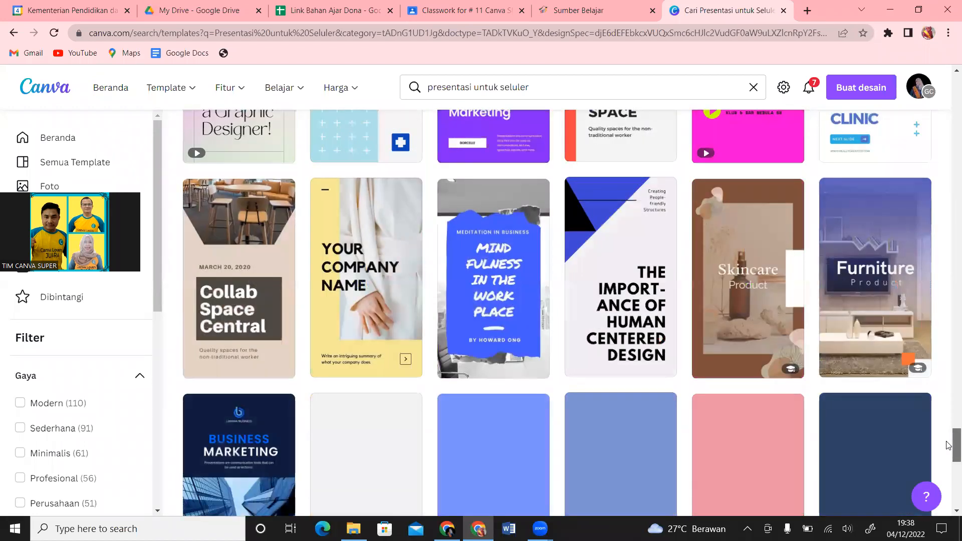
pyautogui.scroll(-3, 949, 464)
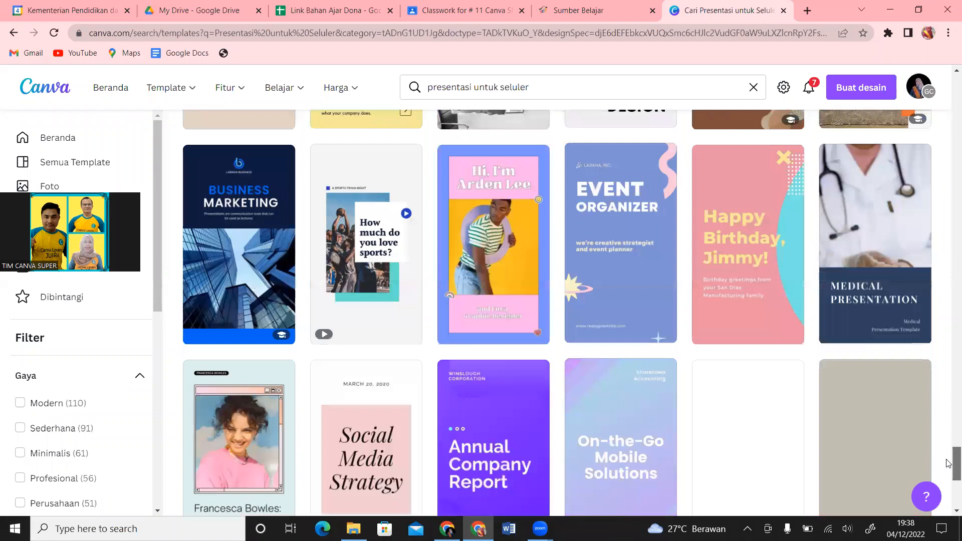
pyautogui.scroll(-3, 949, 476)
pyautogui.scroll(-3, 949, 477)
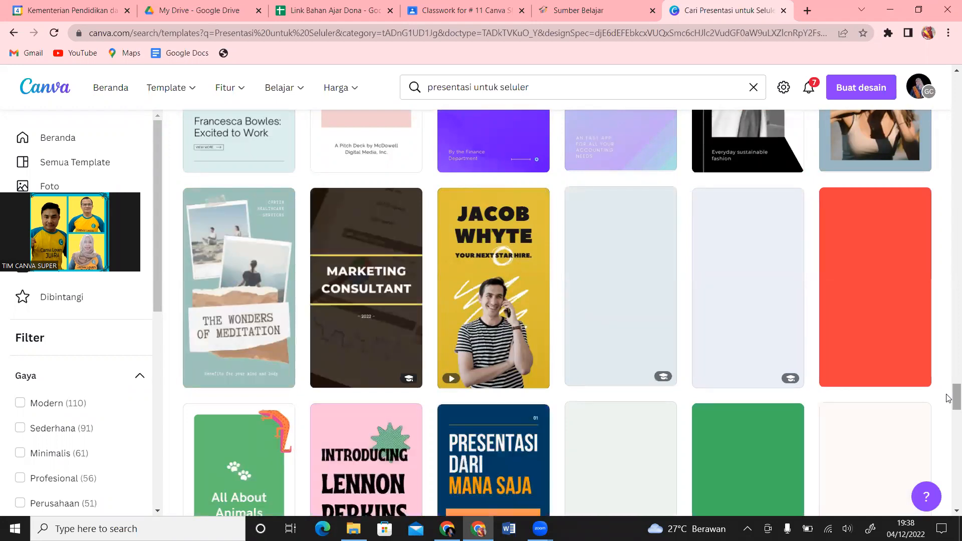
pyautogui.scroll(-3, 949, 398)
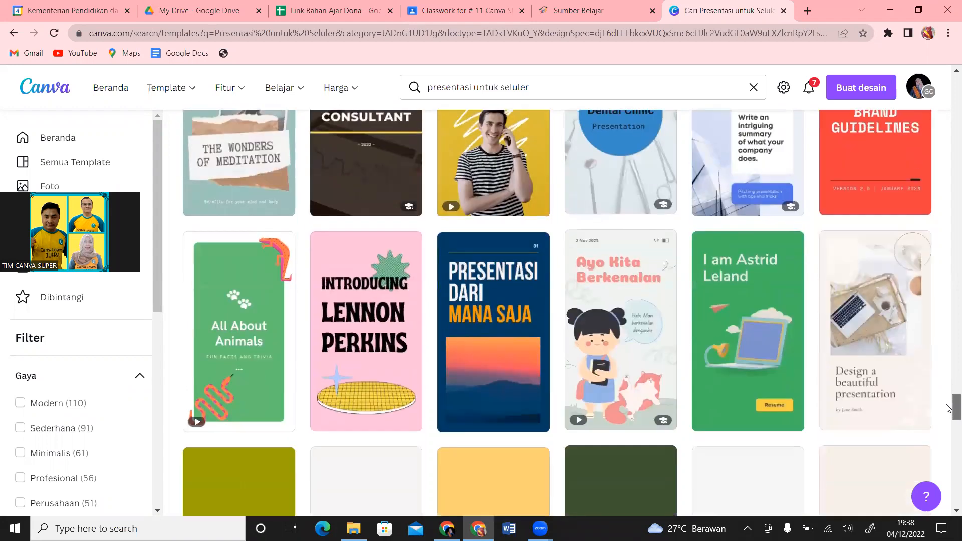
pyautogui.scroll(-5, 949, 409)
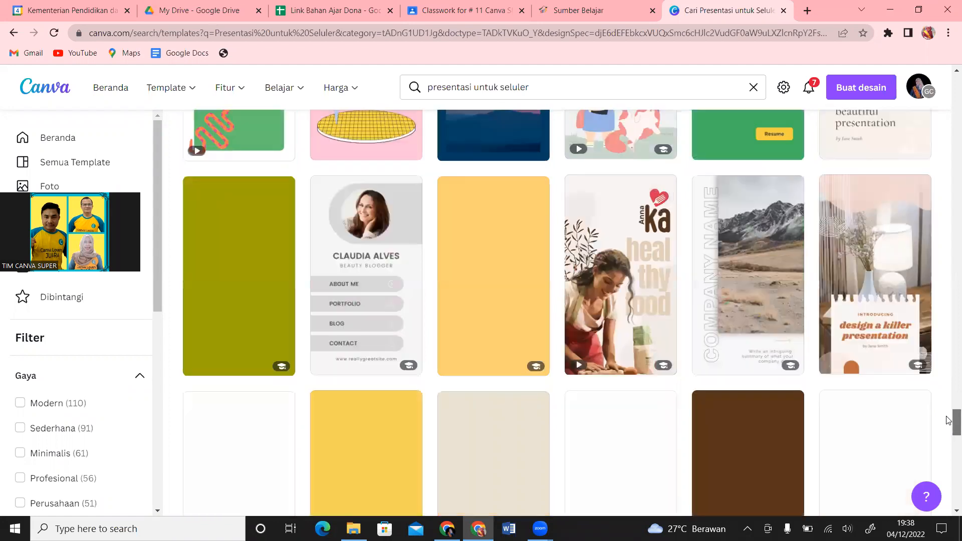
pyautogui.scroll(5, 949, 421)
pyautogui.scroll(3, 949, 405)
pyautogui.scroll(-8, 949, 416)
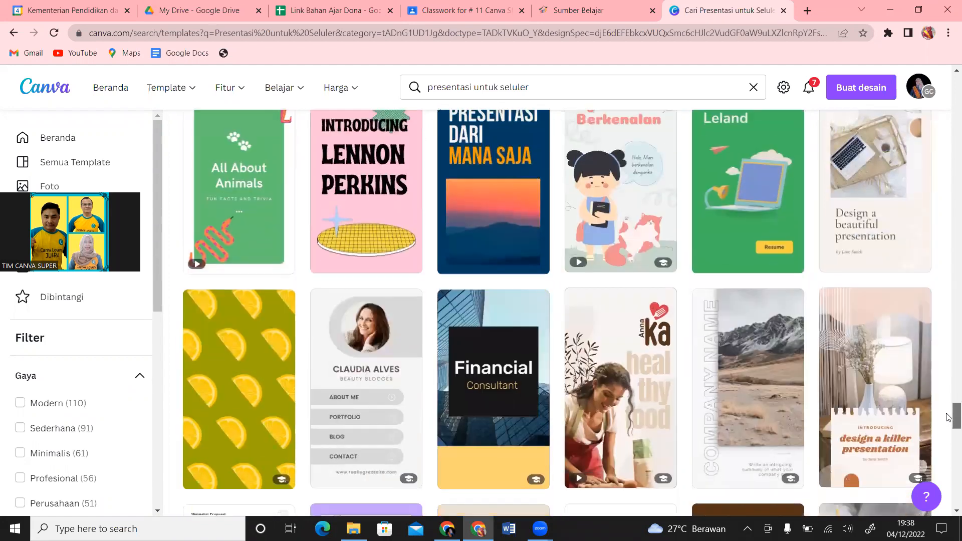
pyautogui.scroll(-8, 949, 428)
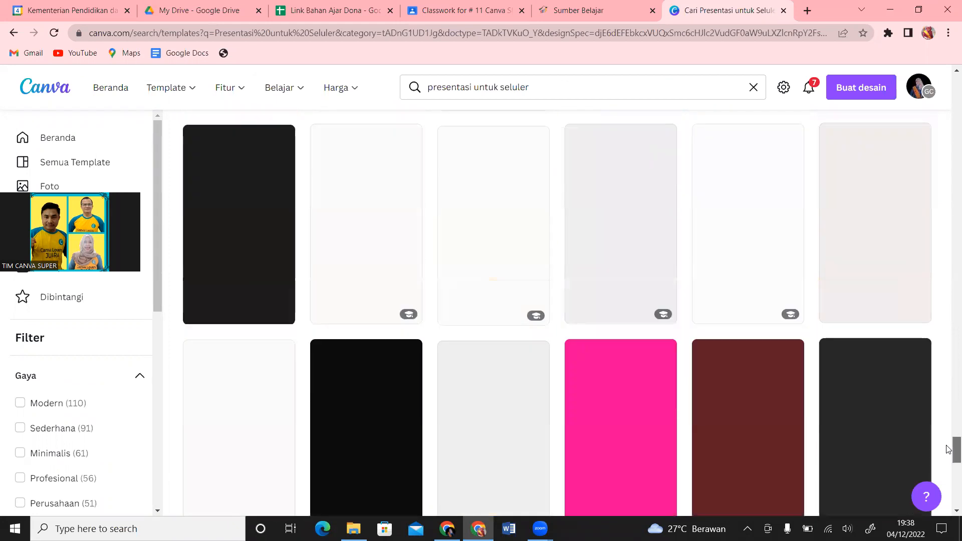
pyautogui.scroll(5, 949, 436)
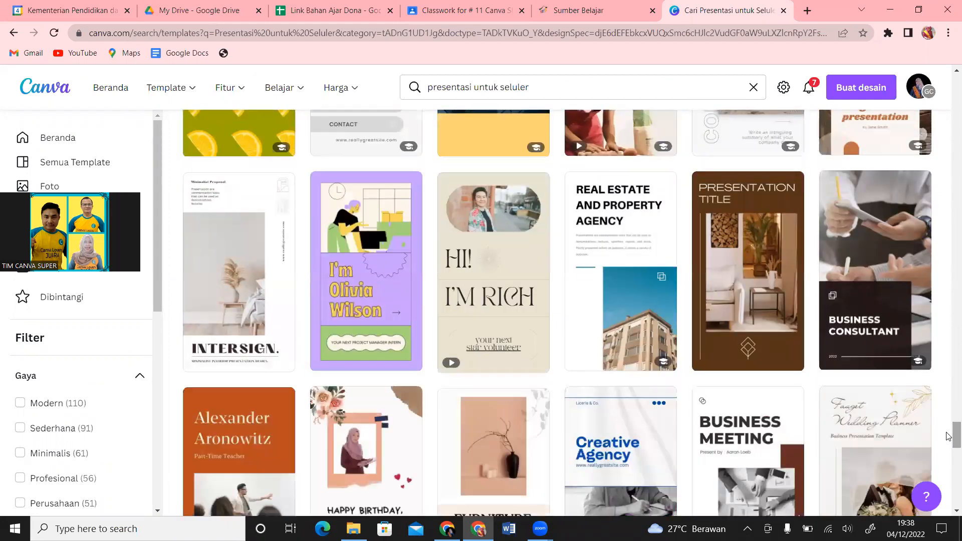
pyautogui.scroll(-3, 949, 441)
pyautogui.moveTo(947, 443); pyautogui.dragTo(949, 487)
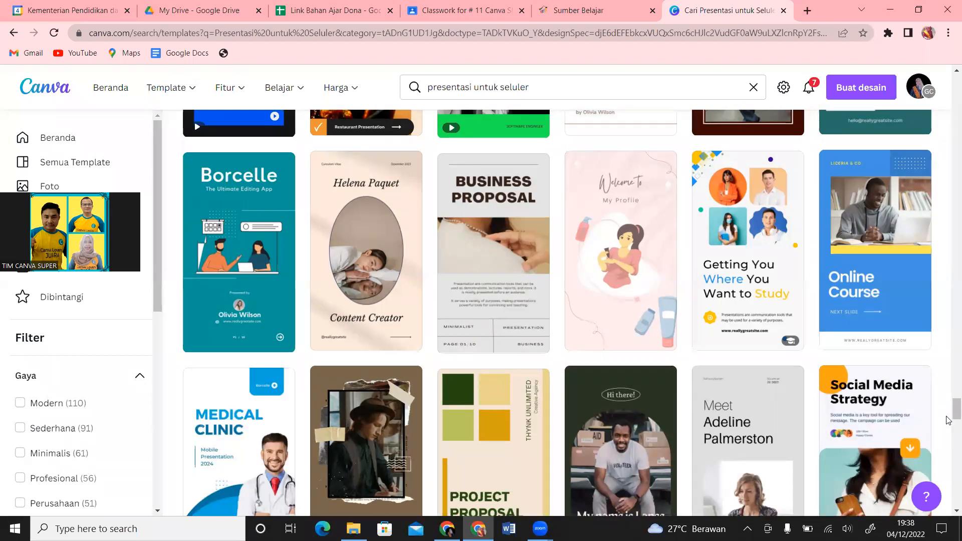
pyautogui.moveTo(949, 416); pyautogui.dragTo(949, 454)
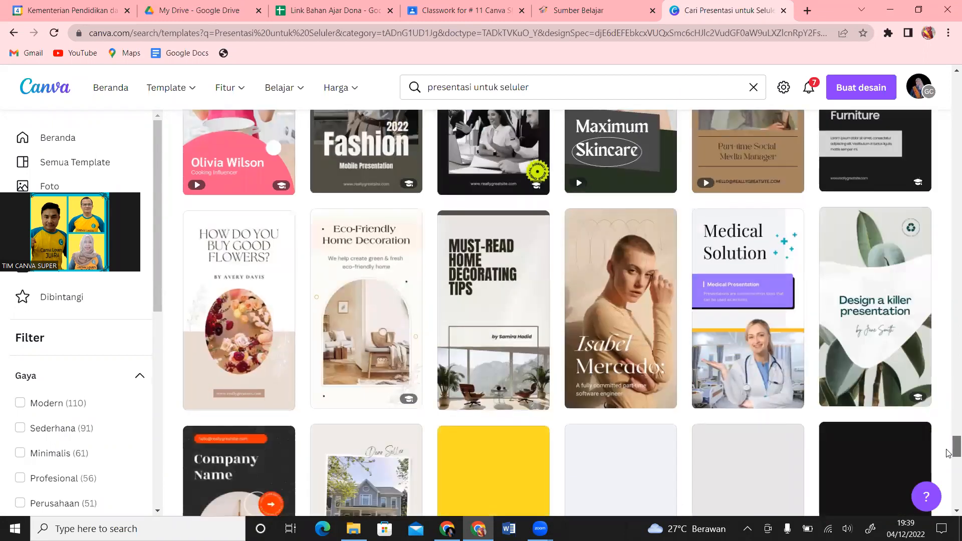
pyautogui.scroll(-8, 949, 451)
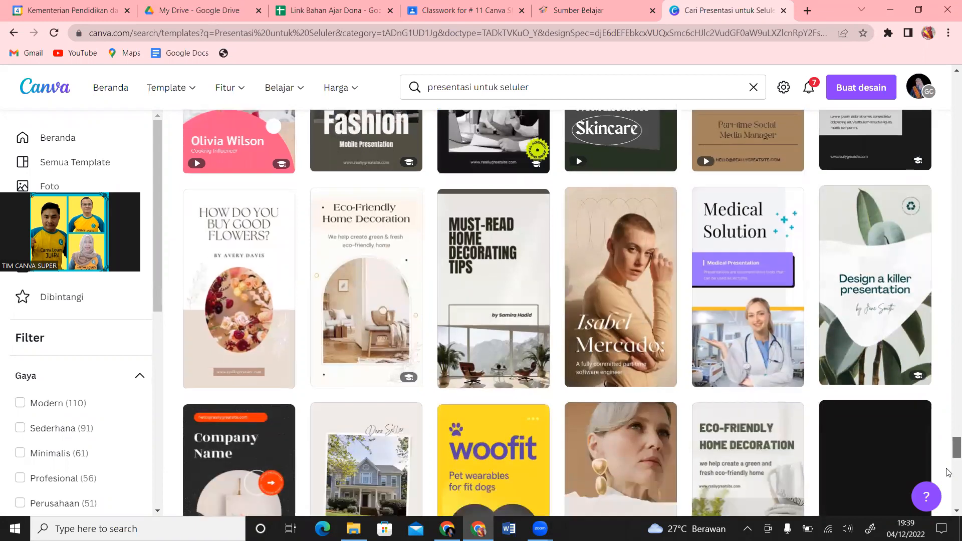
# Return to the upper rows of the mobile presentation templates and examine them down through the list for a suitable cover design.
pyautogui.scroll(3, 949, 290)
pyautogui.moveTo(949, 290); pyautogui.dragTo(949, 122)
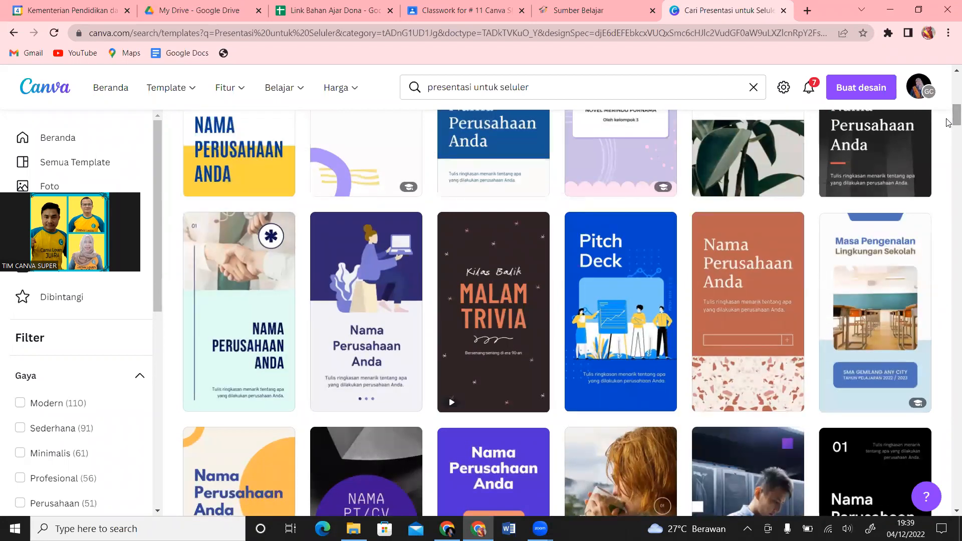
pyautogui.moveTo(949, 122); pyautogui.dragTo(949, 105)
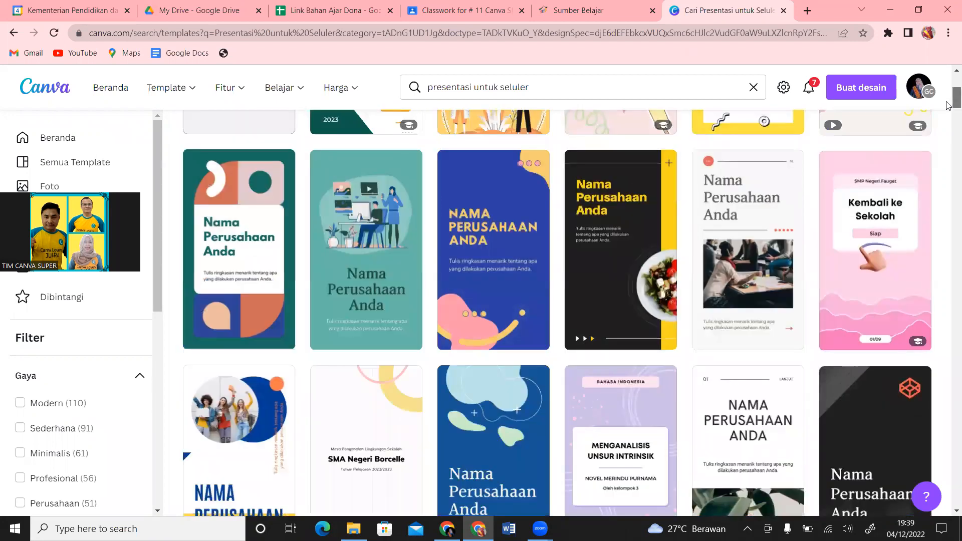
pyautogui.moveTo(949, 105)
pyautogui.mouseDown()
pyautogui.moveTo(949, 95)
pyautogui.moveTo(949, 115)
pyautogui.mouseUp()
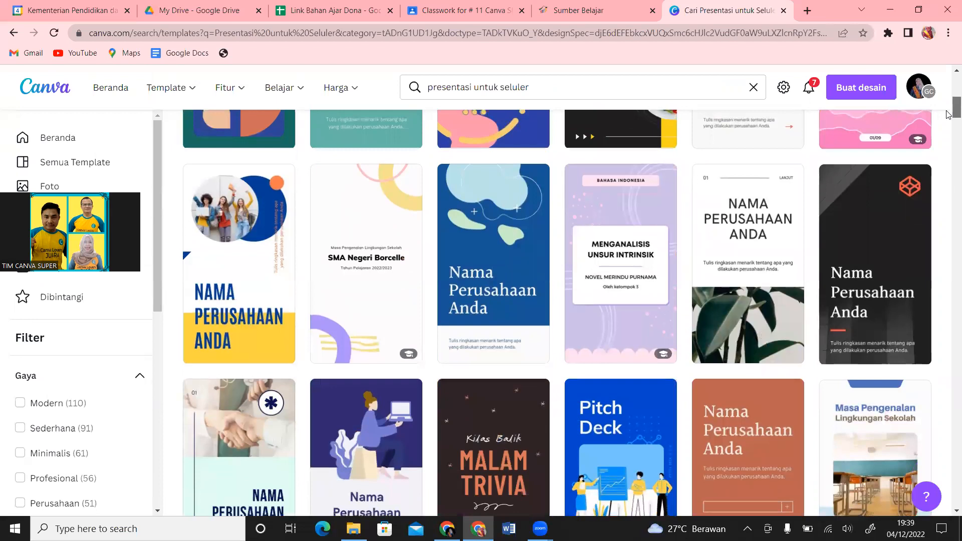
pyautogui.moveTo(640, 301)
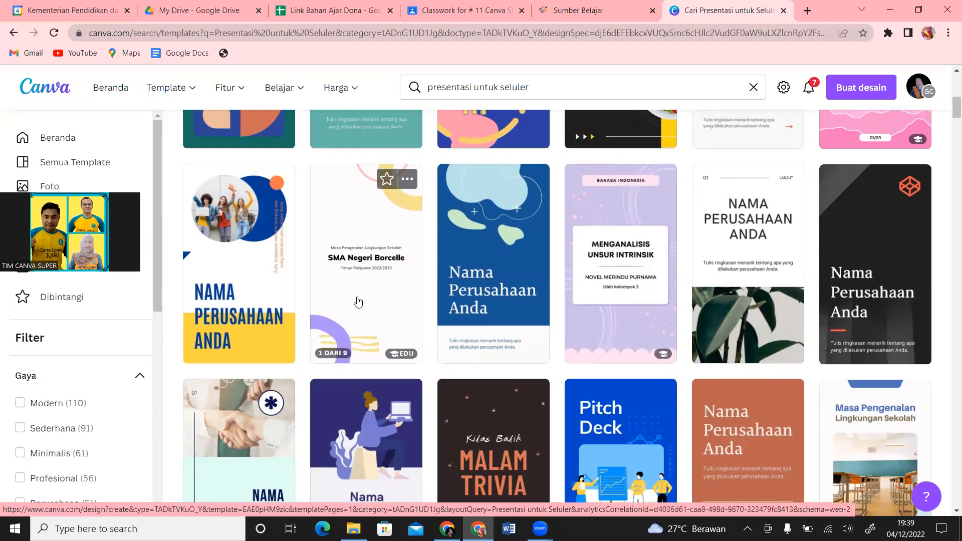
pyautogui.scroll(-4, 949, 120)
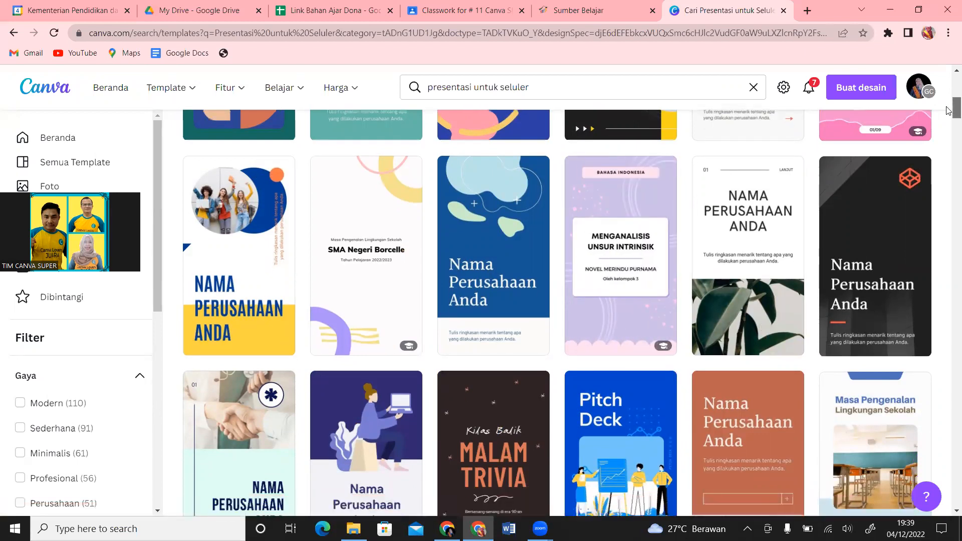
pyautogui.scroll(-6, 949, 123)
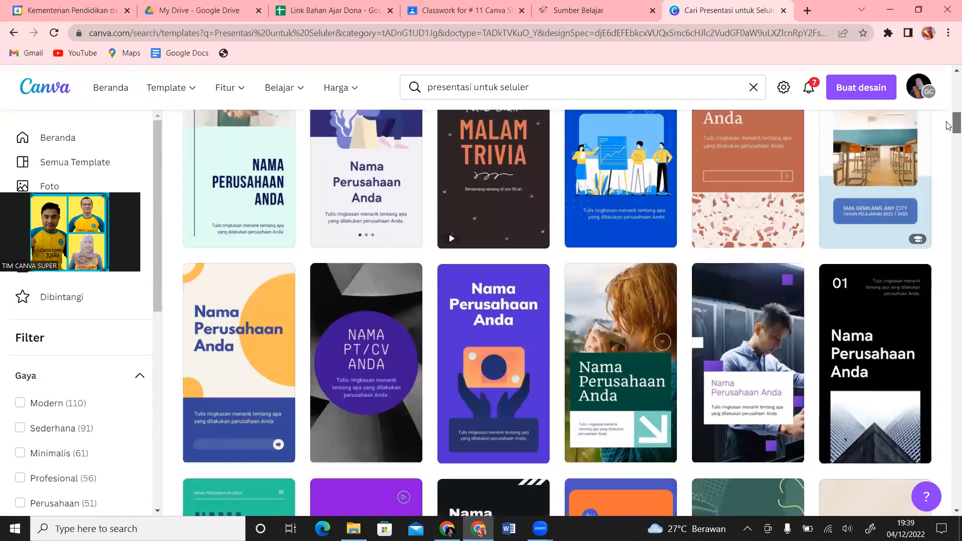
pyautogui.scroll(-14, 949, 144)
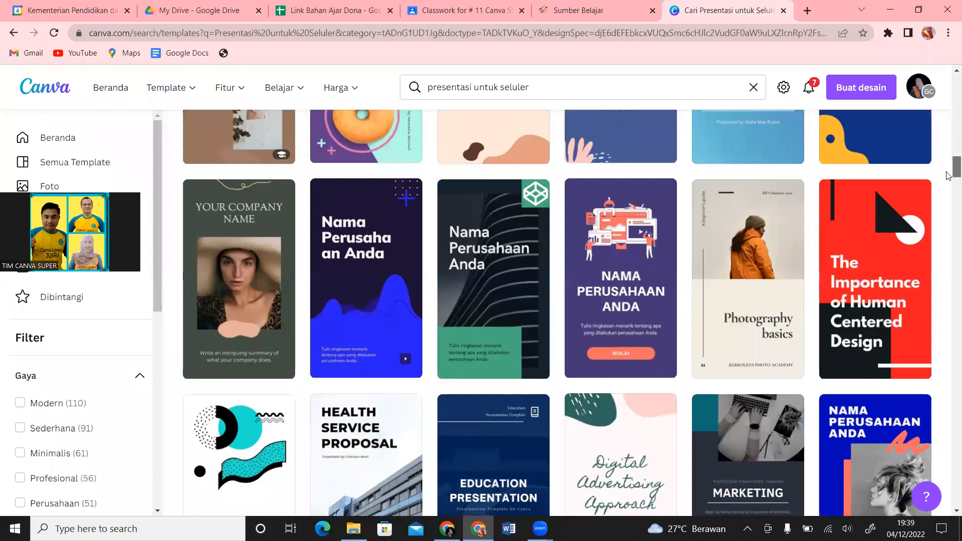
pyautogui.scroll(-8, 949, 176)
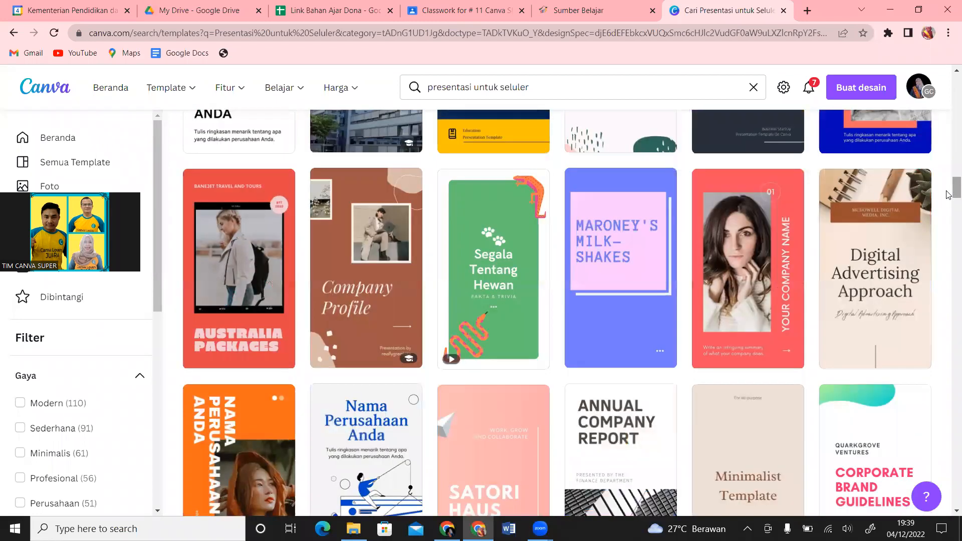
pyautogui.scroll(-6, 949, 195)
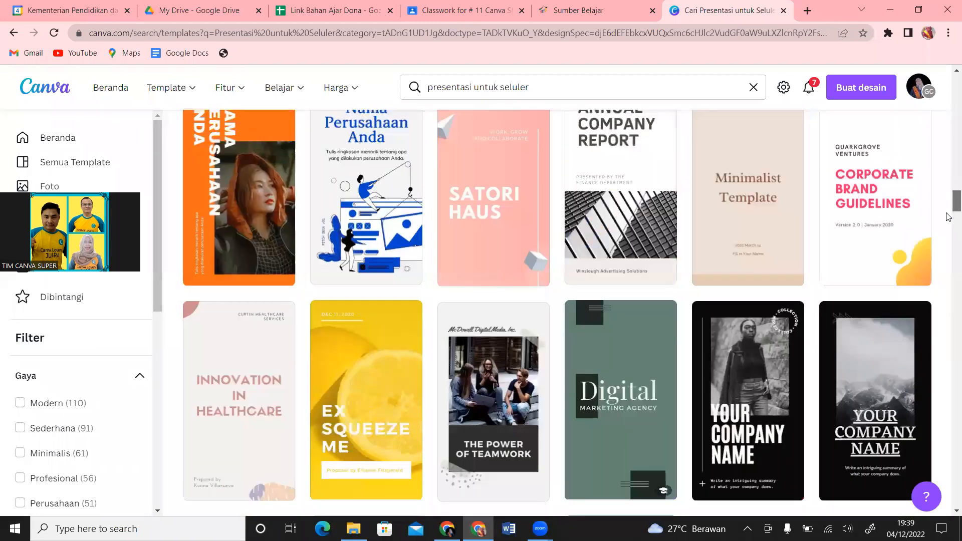
pyautogui.scroll(-8, 949, 221)
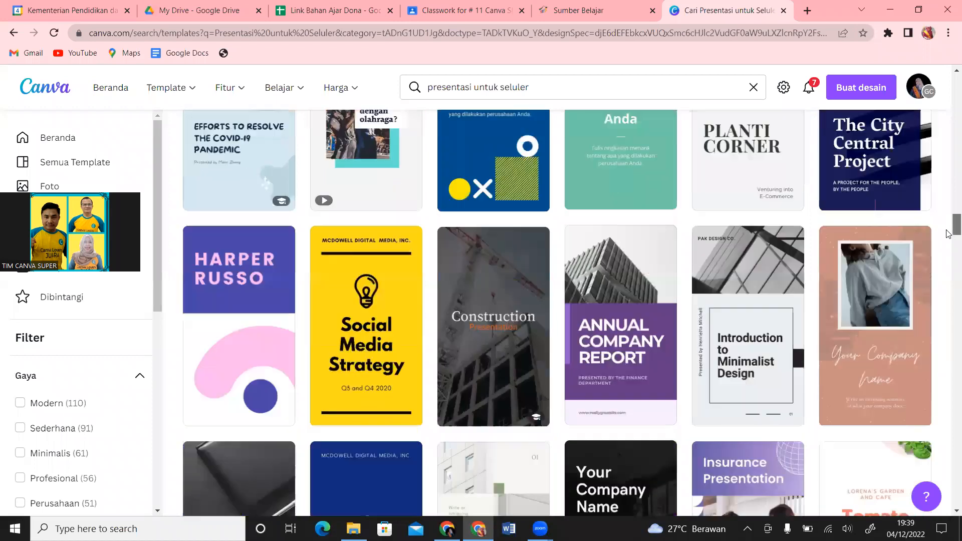
pyautogui.scroll(-11, 949, 235)
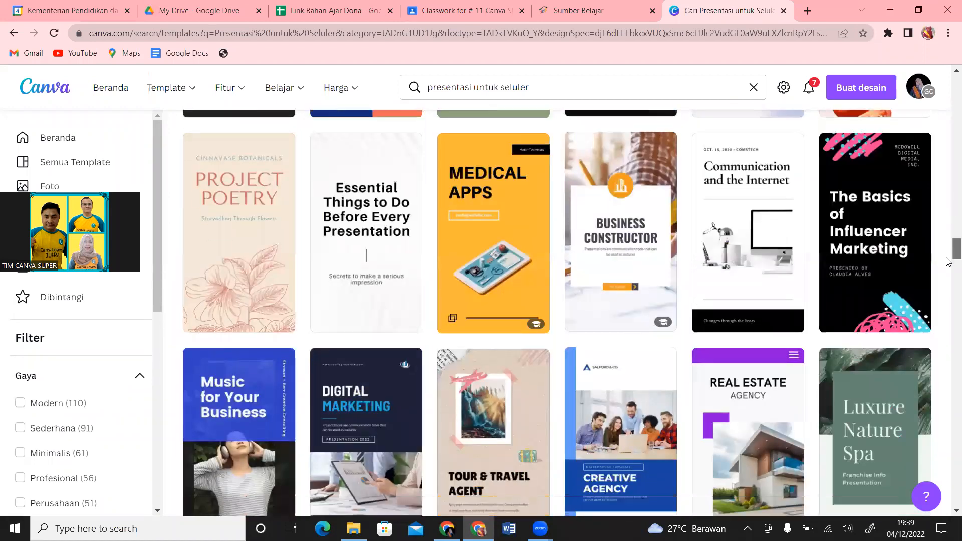
pyautogui.scroll(-9, 949, 265)
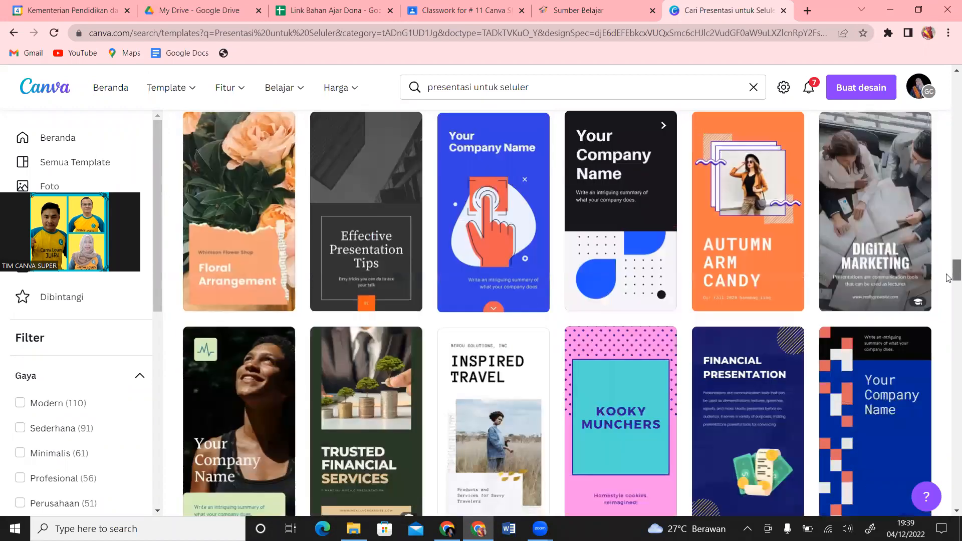
pyautogui.scroll(-5, 949, 281)
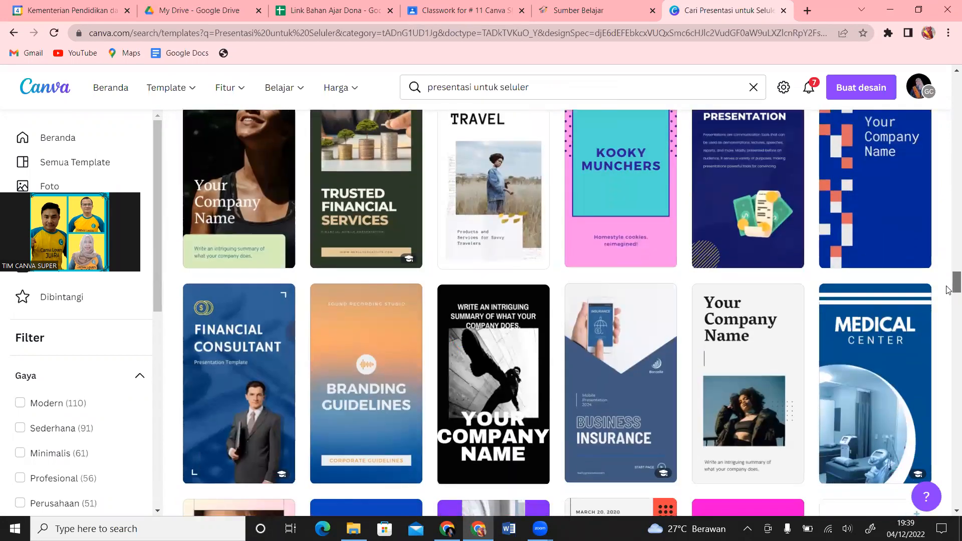
pyautogui.scroll(-6, 949, 290)
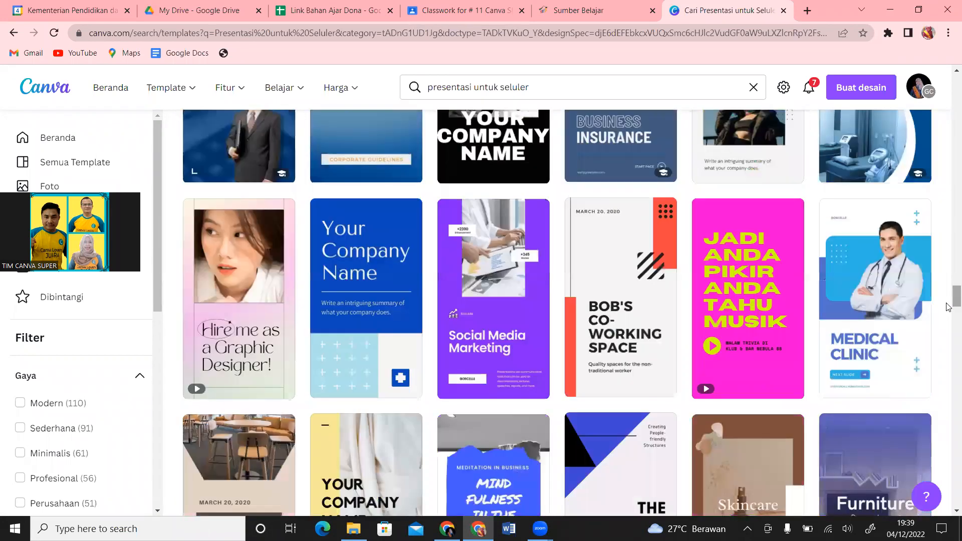
pyautogui.scroll(-9, 949, 307)
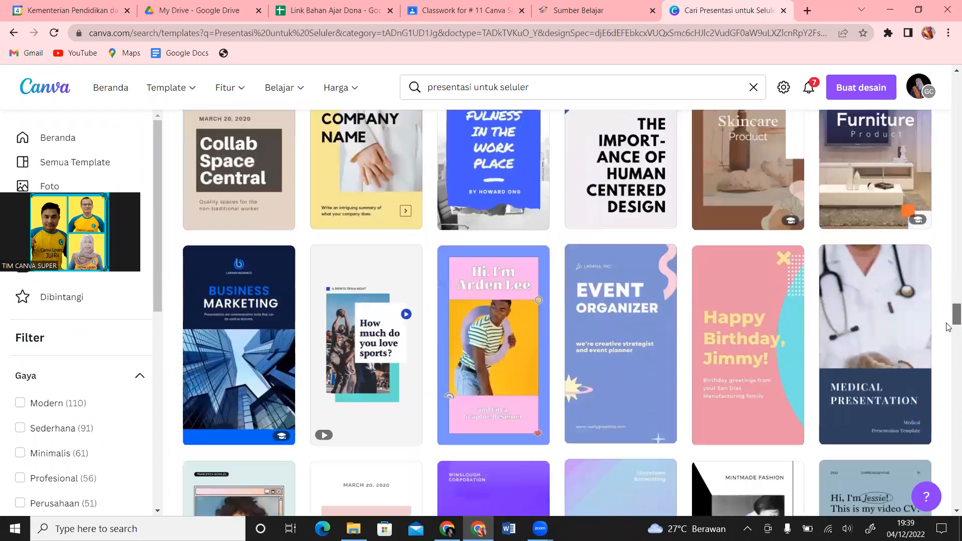
pyautogui.scroll(-6, 949, 332)
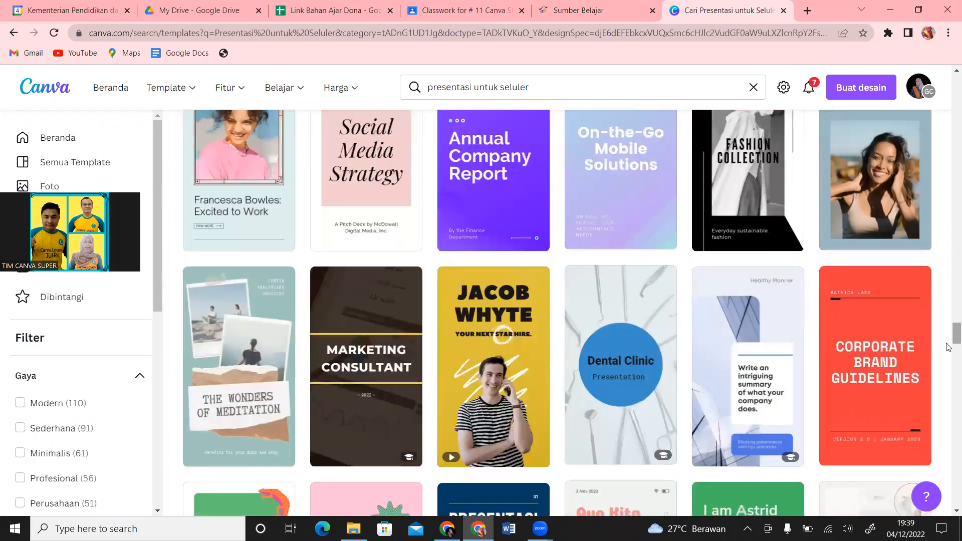
# Open the template "The Wonders of Meditation" as a new design and check the Radiasi lesson page while it loads.
pyautogui.click(245, 371)
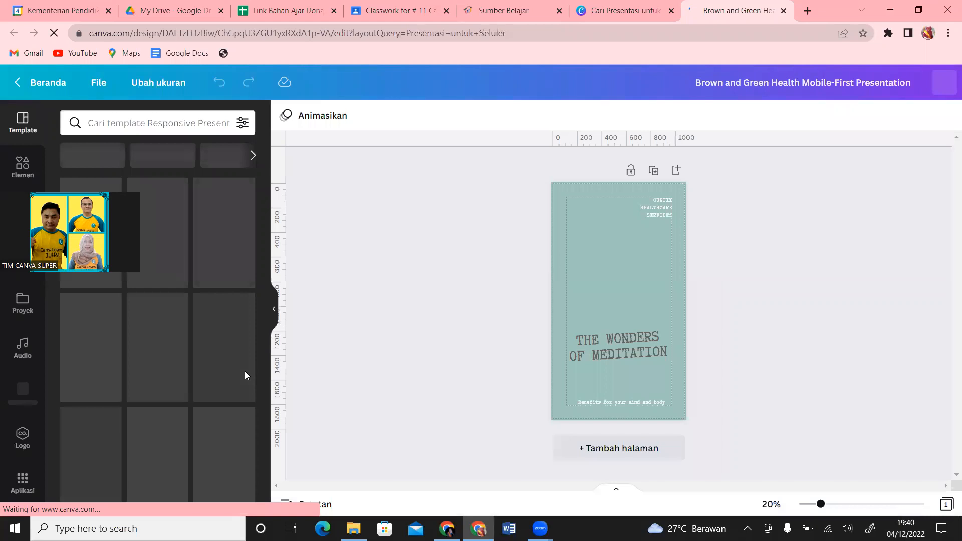
pyautogui.click(462, 5)
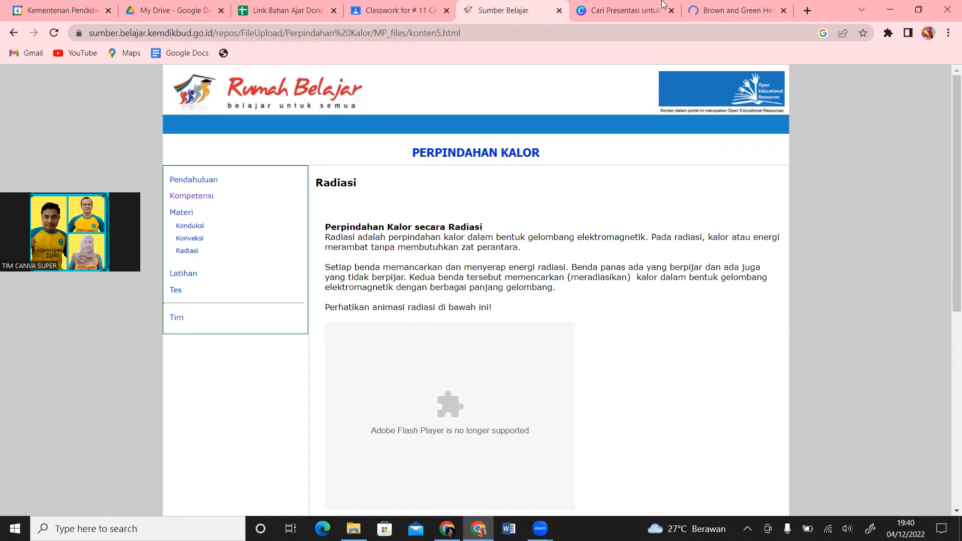
pyautogui.click(737, 10)
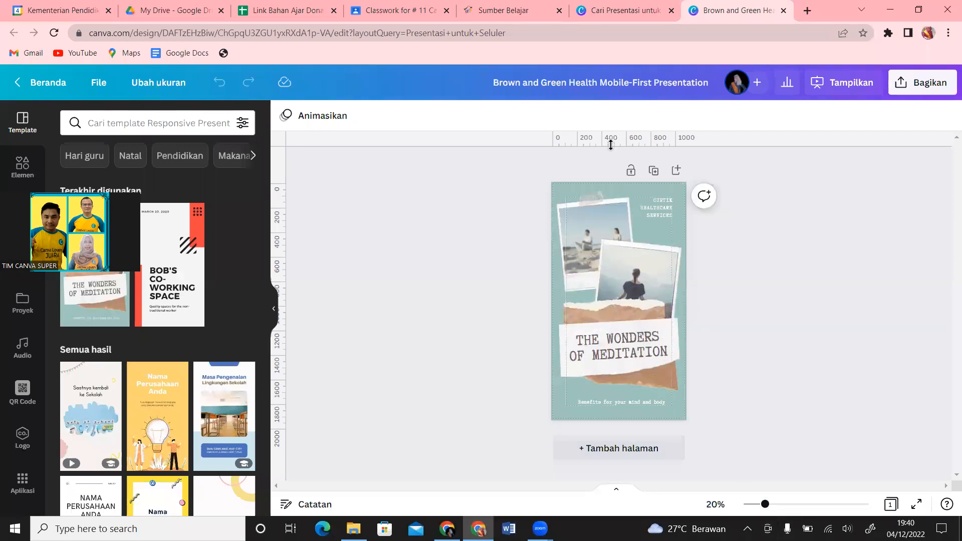
# Collapse the template side panel and move the floating video-call thumbnail out of the way of the editor.
pyautogui.click(680, 190)
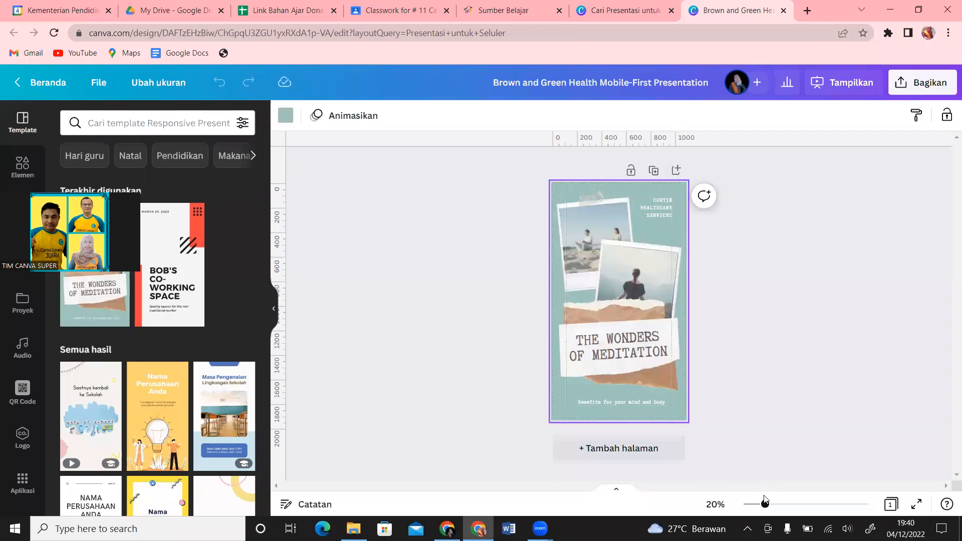
pyautogui.click(275, 312)
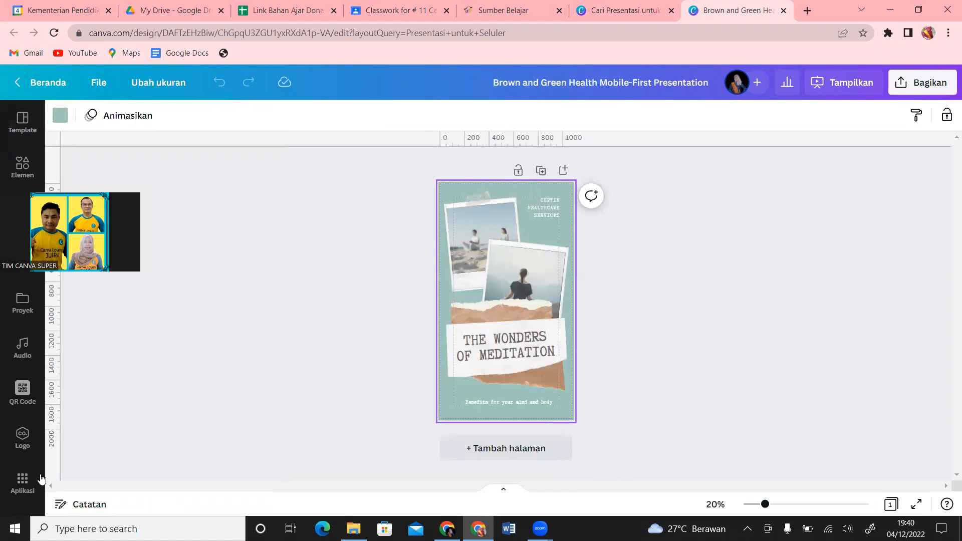
pyautogui.click(220, 61)
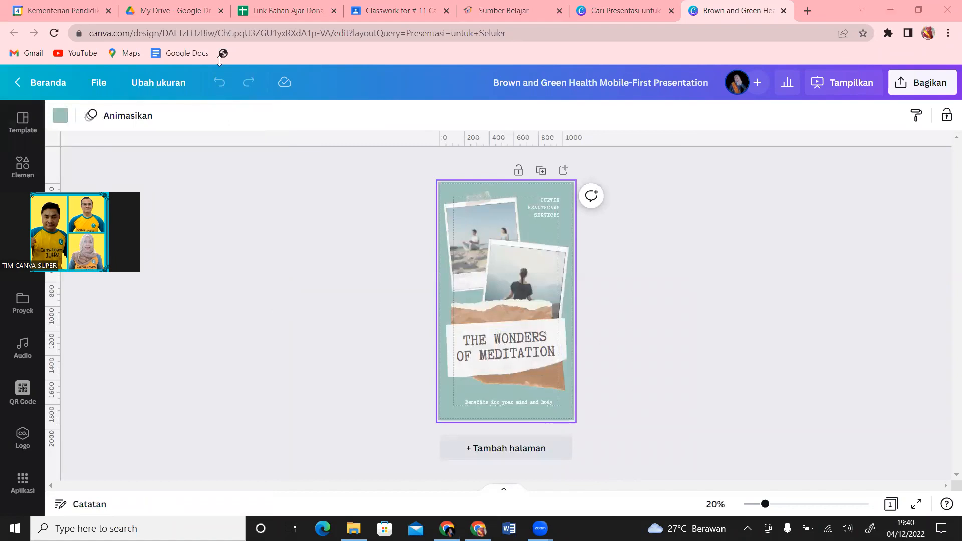
pyautogui.moveTo(220, 61); pyautogui.dragTo(317, 4)
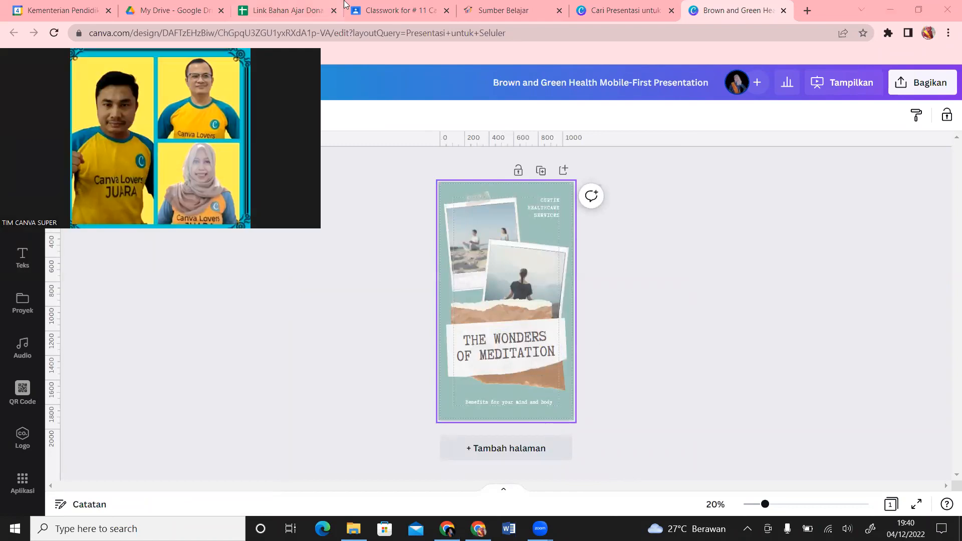
pyautogui.moveTo(368, 261); pyautogui.dragTo(479, 325)
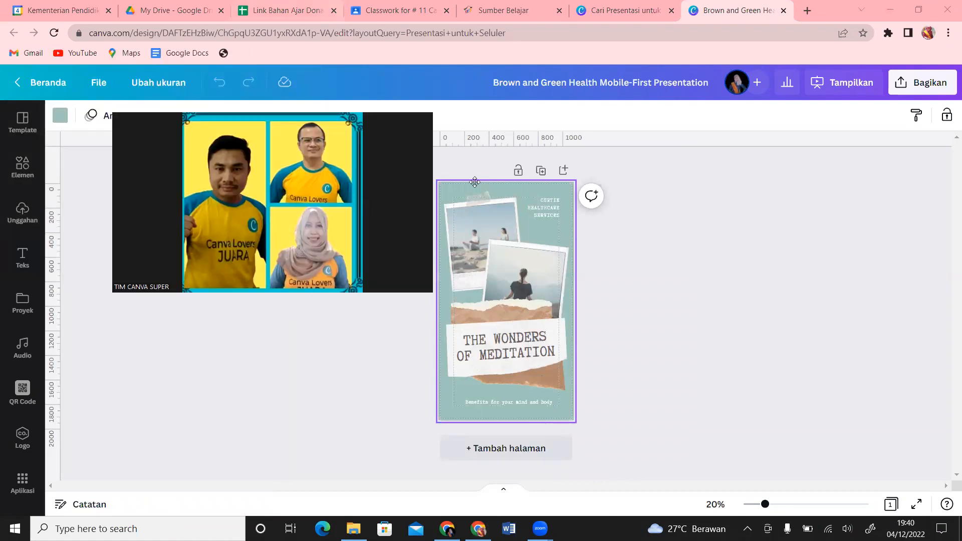
pyautogui.click(120, 110)
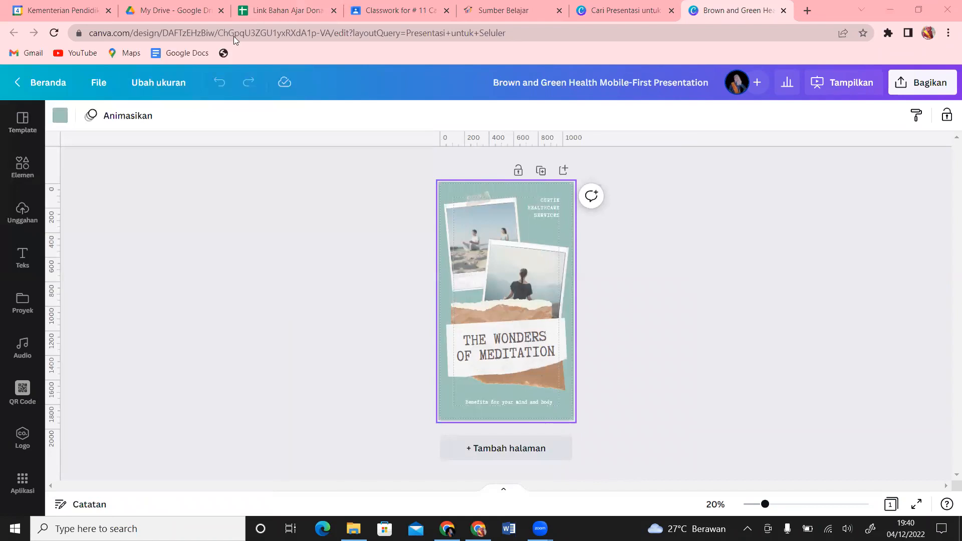
# Replace the cover title "THE WONDERS OF MEDITATION" with "PERPINDAHAN KALOR", checking the lesson page for the topic title.
pyautogui.moveTo(767, 507); pyautogui.dragTo(782, 509)
pyautogui.scroll(3, 949, 352)
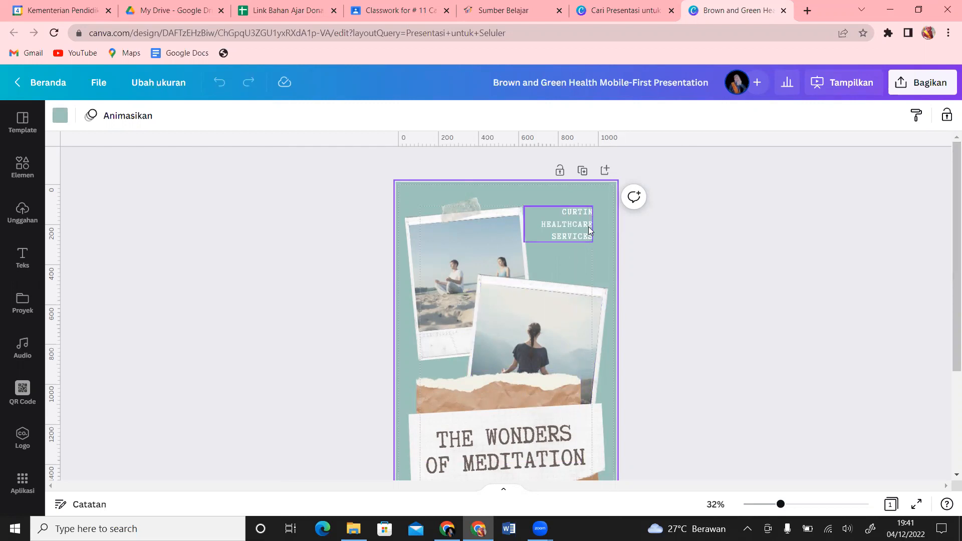
pyautogui.doubleClick(561, 459)
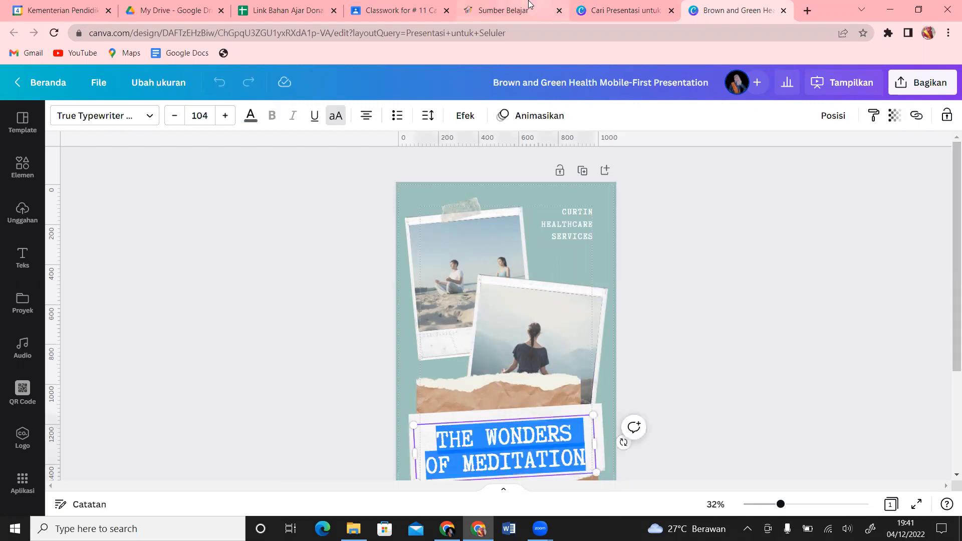
pyautogui.click(502, 10)
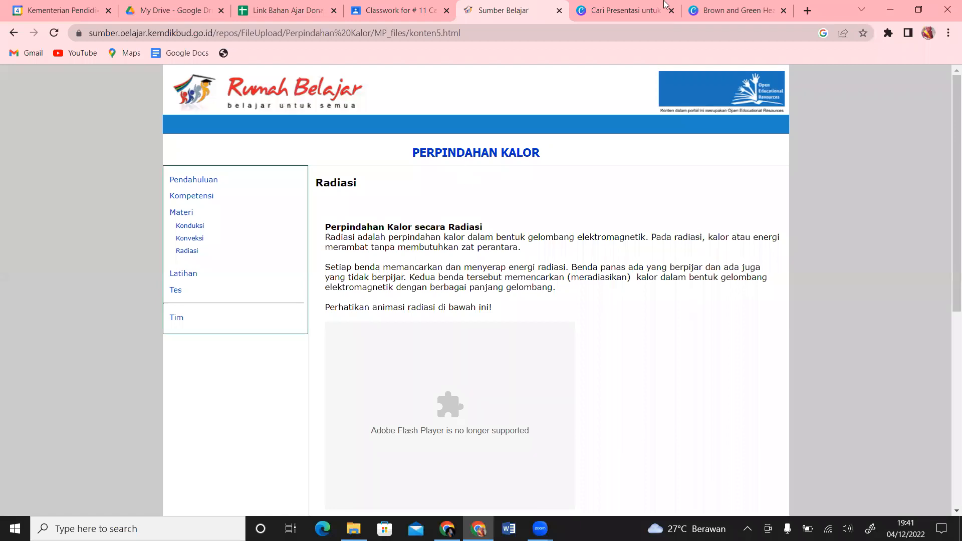
pyautogui.click(751, 10)
pyautogui.write('P')
pyautogui.write('ERPINDA')
pyautogui.write('HAM')
pyautogui.press('BackSpace')
pyautogui.write('N KALOR')
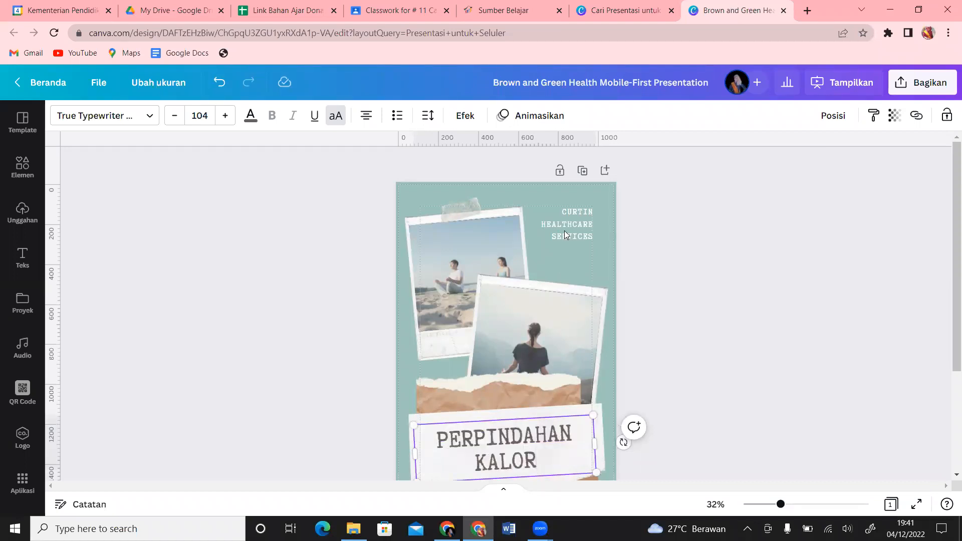
pyautogui.moveTo(565, 234); pyautogui.dragTo(585, 224)
pyautogui.rightClick(585, 224)
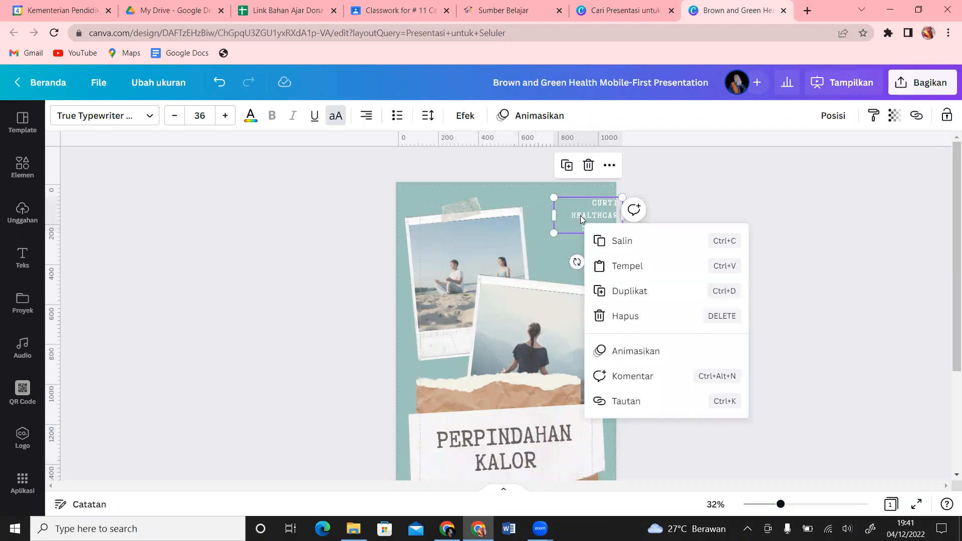
pyautogui.click(773, 138)
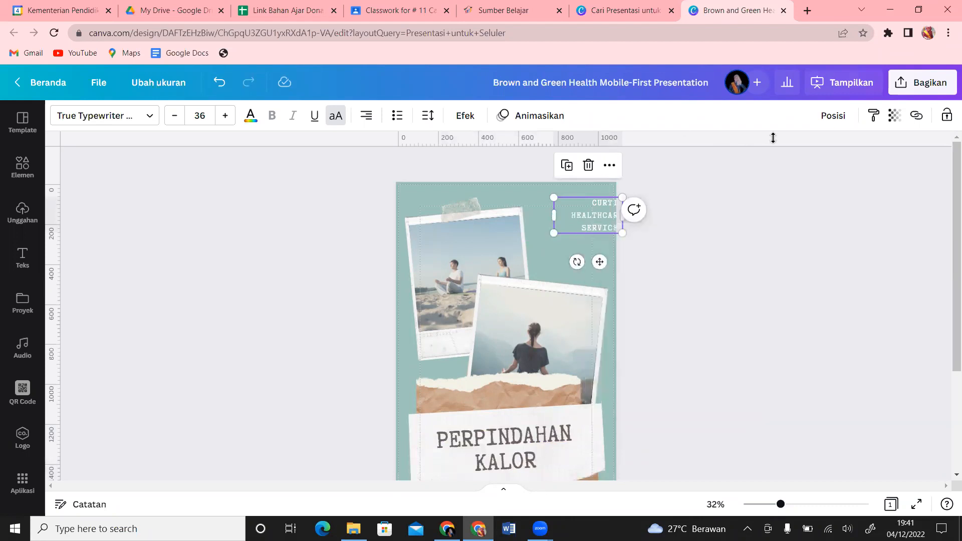
pyautogui.hotkey('ctrl', 'z')
# Replace the cover text "CURTIN HEALTHCARE SERVICES" with the teacher's name and shift it slightly toward the page's outer edge.
pyautogui.doubleClick(577, 225)
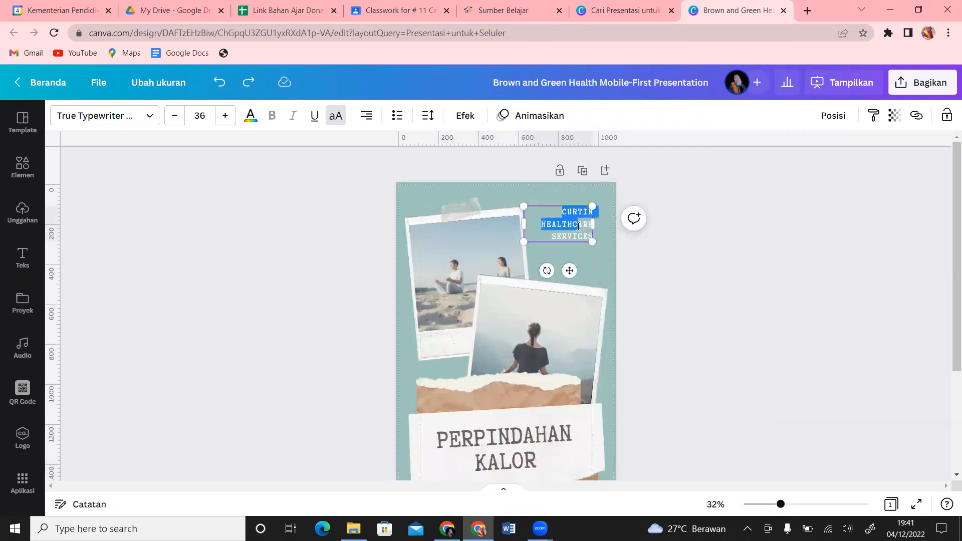
pyautogui.hotkey('shift', 'Down')
pyautogui.hotkey('shift', 'End')
pyautogui.press('BackSpace')
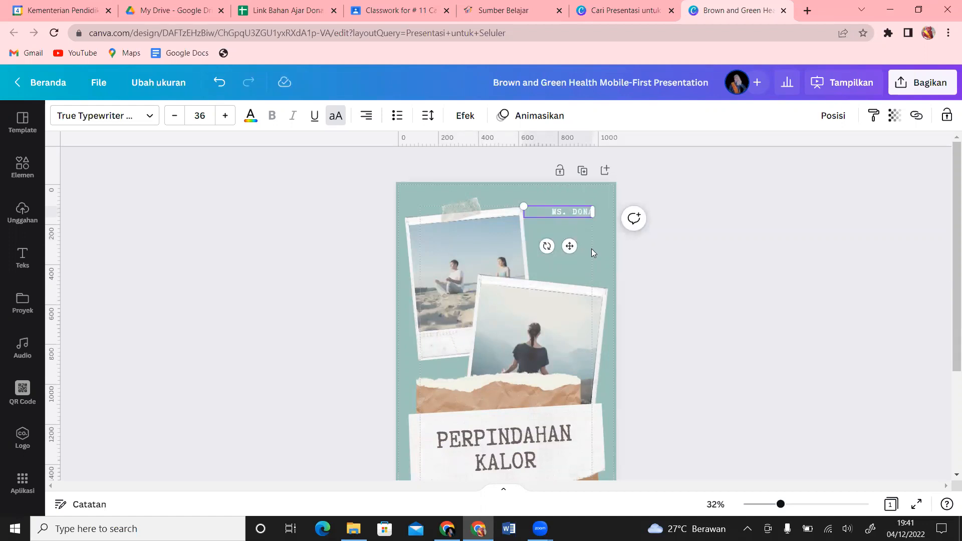
pyautogui.moveTo(570, 245)
pyautogui.mouseDown()
pyautogui.moveTo(580, 302)
pyautogui.moveTo(577, 247)
pyautogui.mouseUp()
pyautogui.click(658, 249)
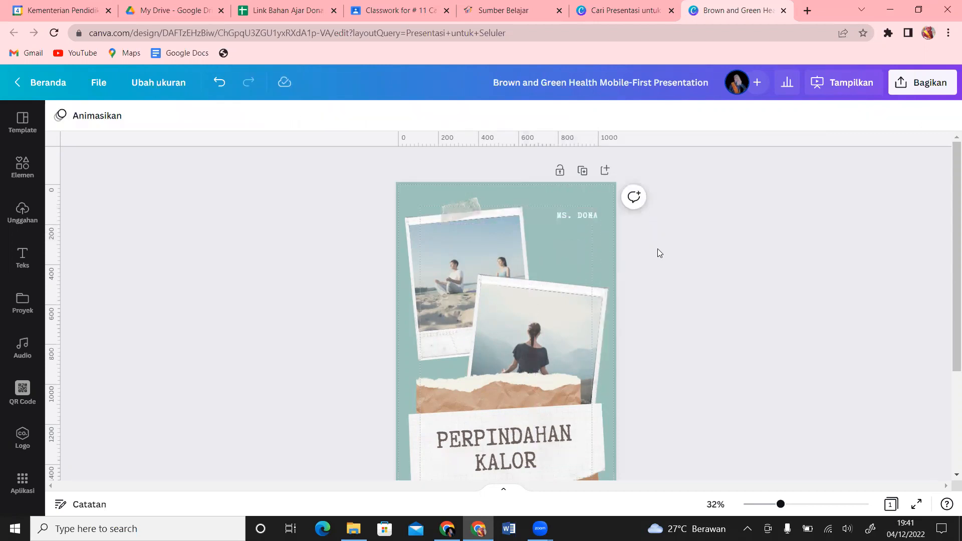
# Delete the two meditation photos from the polaroid frames on the cover.
pyautogui.click(423, 263)
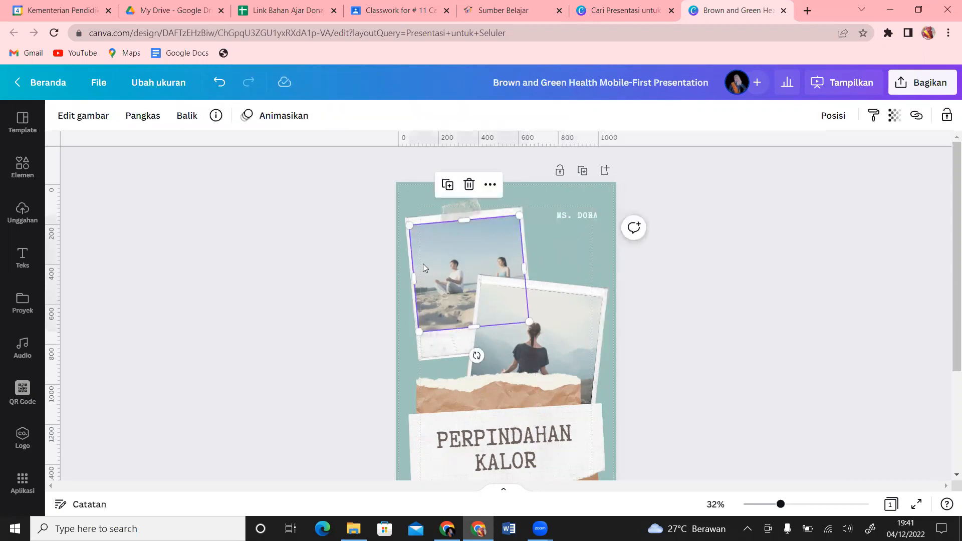
pyautogui.click(532, 361)
pyautogui.click(448, 274)
pyautogui.press('Delete')
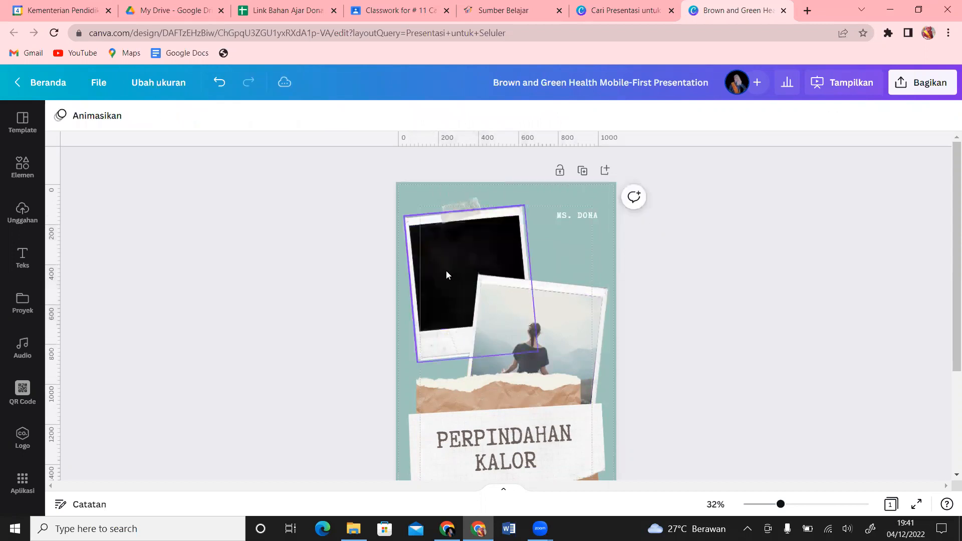
pyautogui.click(542, 319)
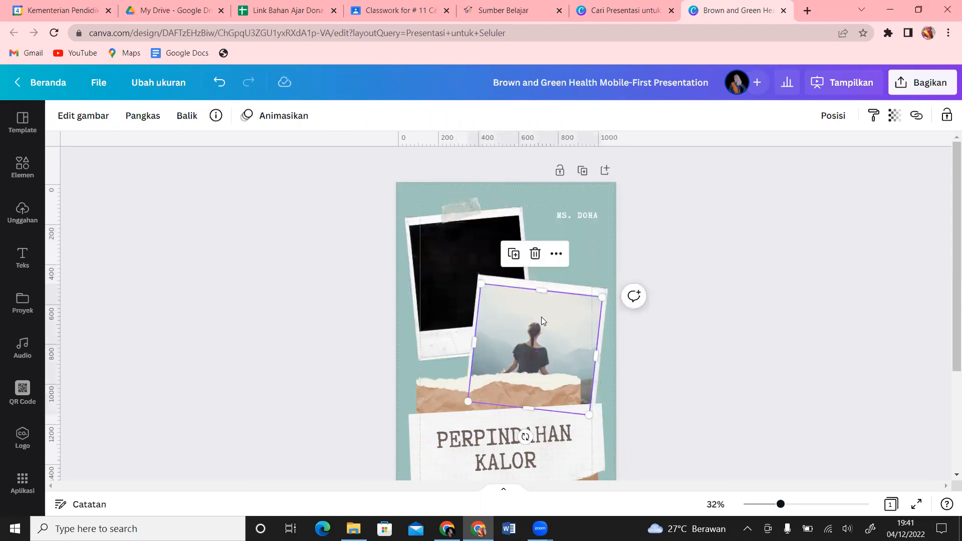
pyautogui.press('Delete')
# Move up and shrink the second polaroid frame, then duplicate it, tilting the copy the other way and placing it over the page's outer edge.
pyautogui.moveTo(544, 332); pyautogui.dragTo(538, 307)
pyautogui.moveTo(587, 424); pyautogui.dragTo(564, 402)
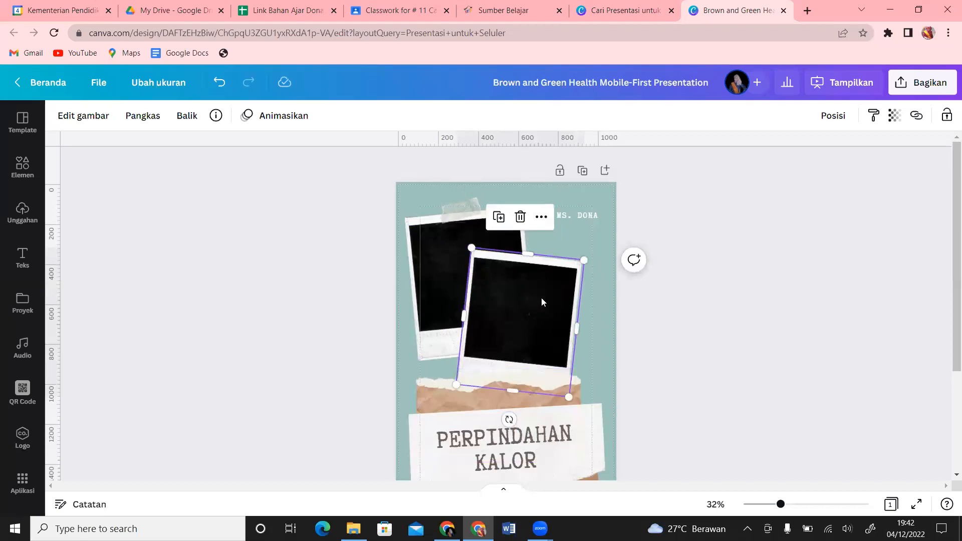
pyautogui.moveTo(541, 299); pyautogui.dragTo(545, 302)
pyautogui.moveTo(515, 424); pyautogui.dragTo(546, 420)
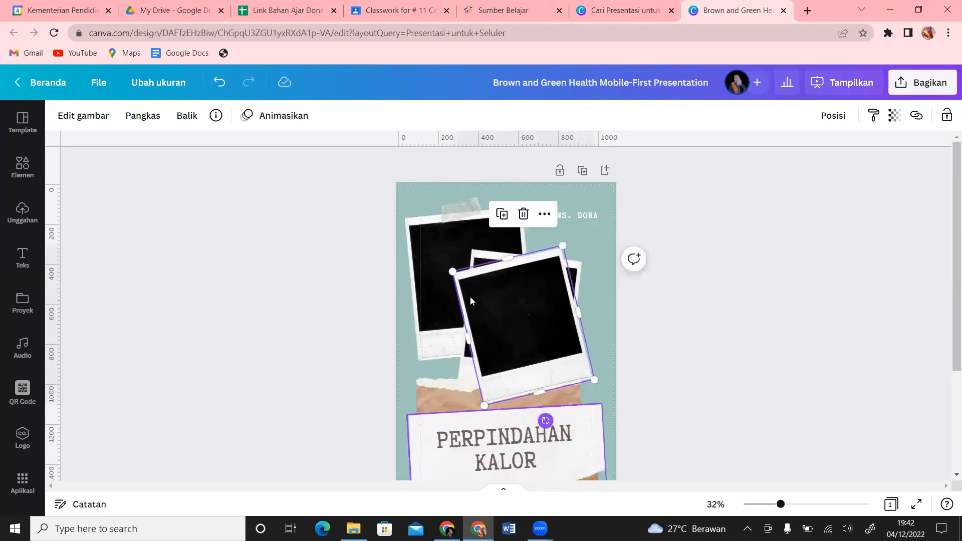
pyautogui.moveTo(508, 322); pyautogui.dragTo(557, 355)
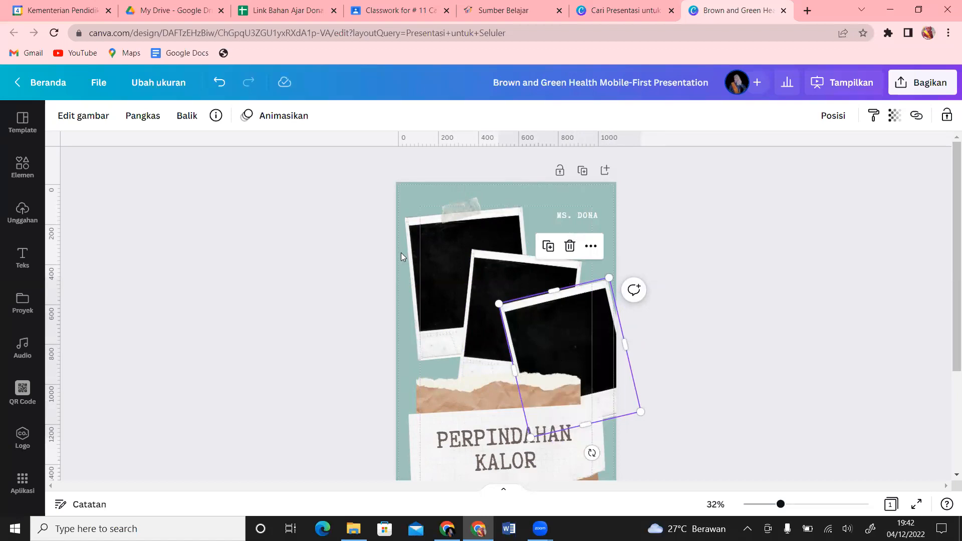
# Spread the three empty polaroid frames apart so they overlap in a row across the cover.
pyautogui.moveTo(450, 281); pyautogui.dragTo(430, 281)
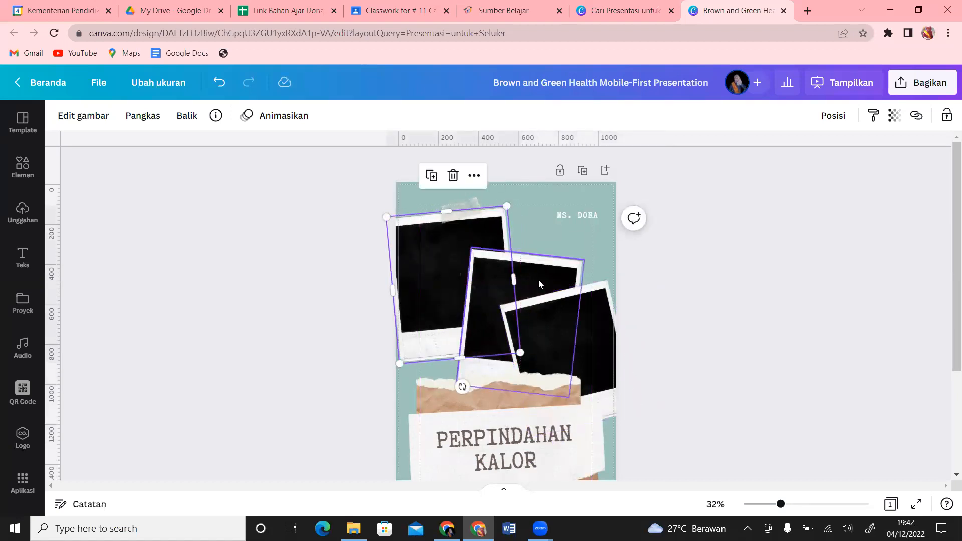
pyautogui.moveTo(538, 281); pyautogui.dragTo(526, 282)
pyautogui.moveTo(592, 311); pyautogui.dragTo(607, 296)
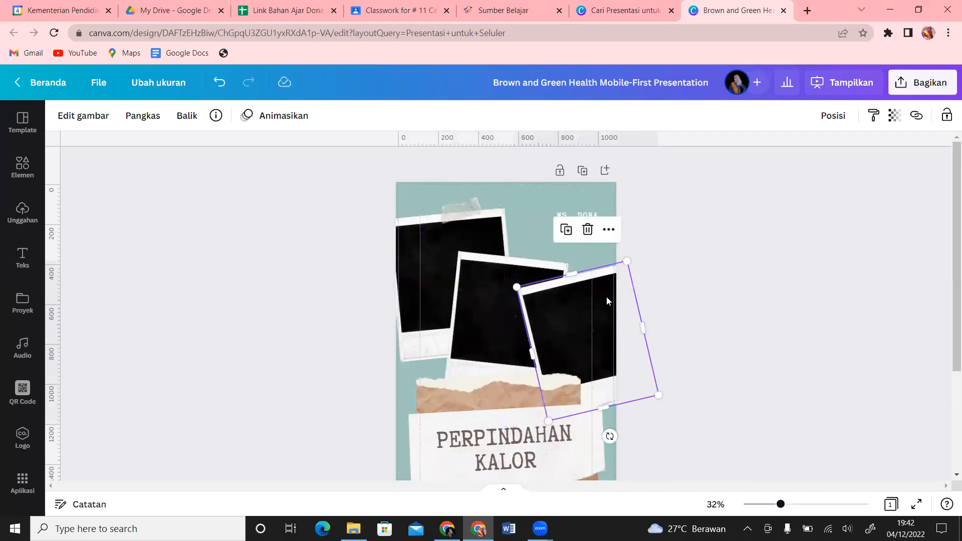
# Search the element photos for "konveksi" and insert the photo of the white oil radiator on an orange wall.
pyautogui.click(29, 173)
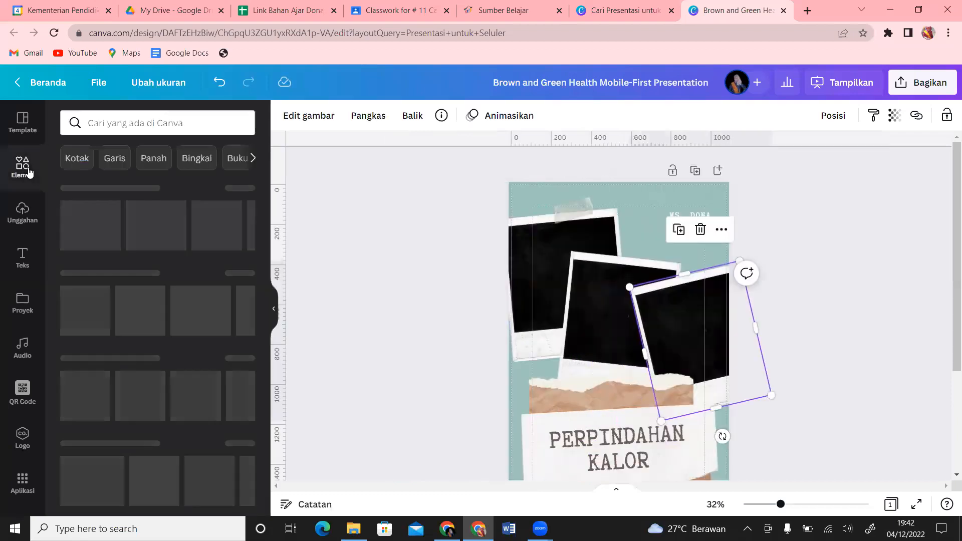
pyautogui.click(198, 118)
pyautogui.write('konveksi')
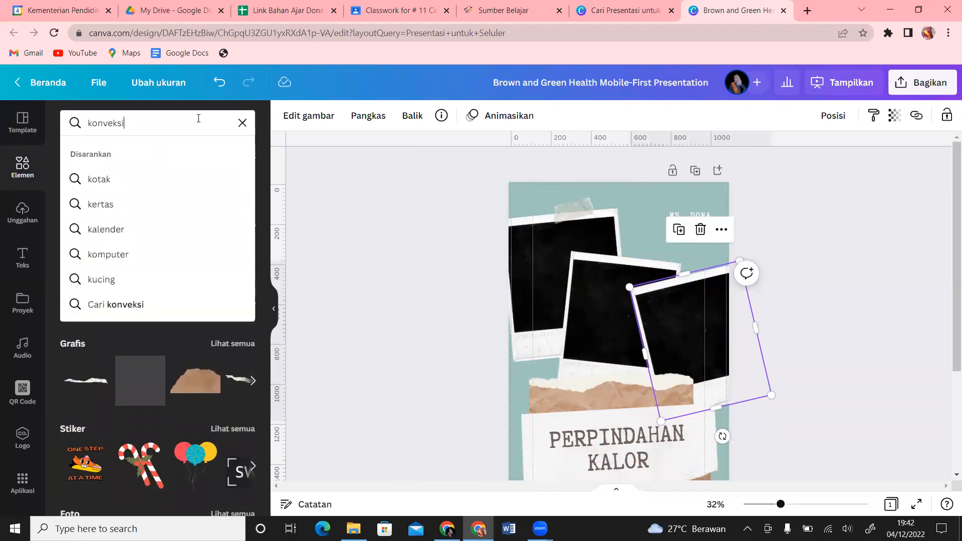
pyautogui.press('Return')
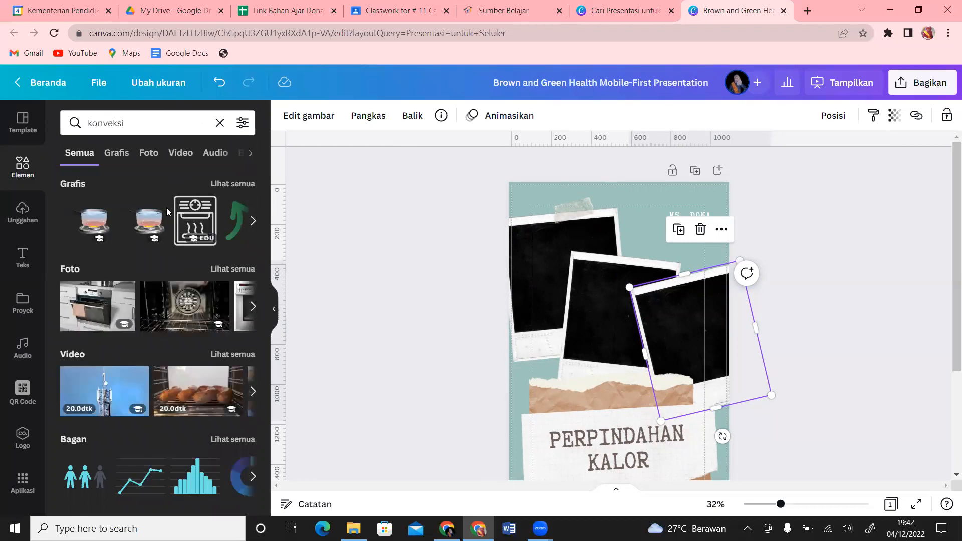
pyautogui.click(155, 155)
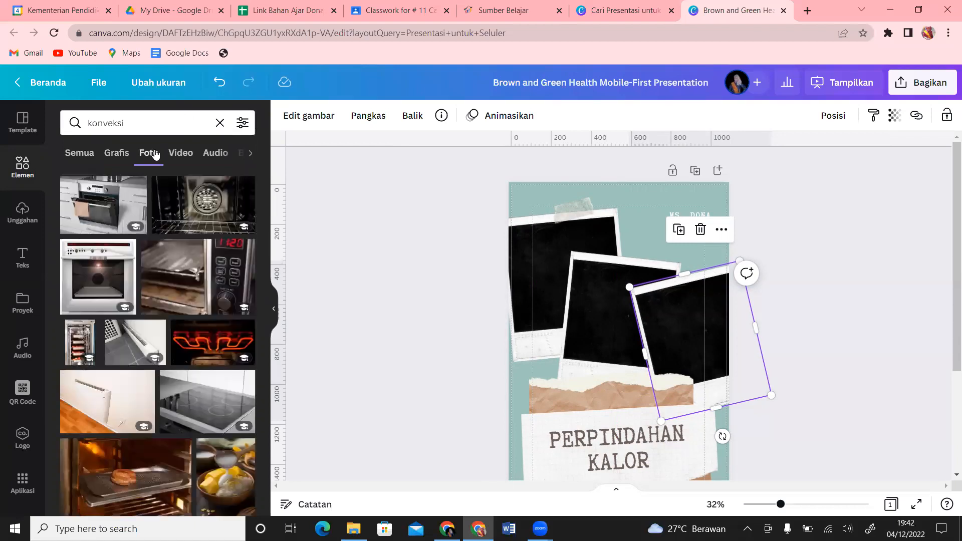
pyautogui.moveTo(264, 228); pyautogui.dragTo(281, 409)
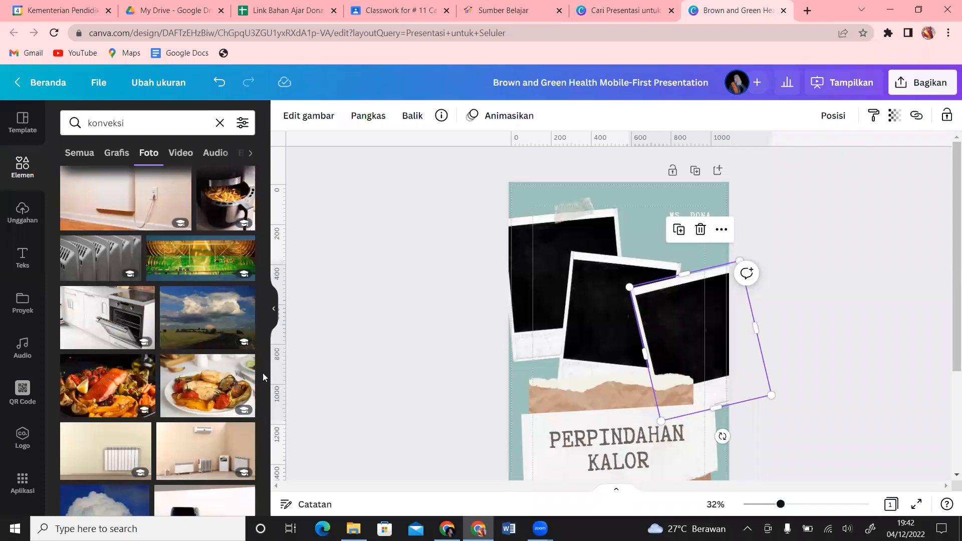
pyautogui.moveTo(265, 329); pyautogui.dragTo(279, 432)
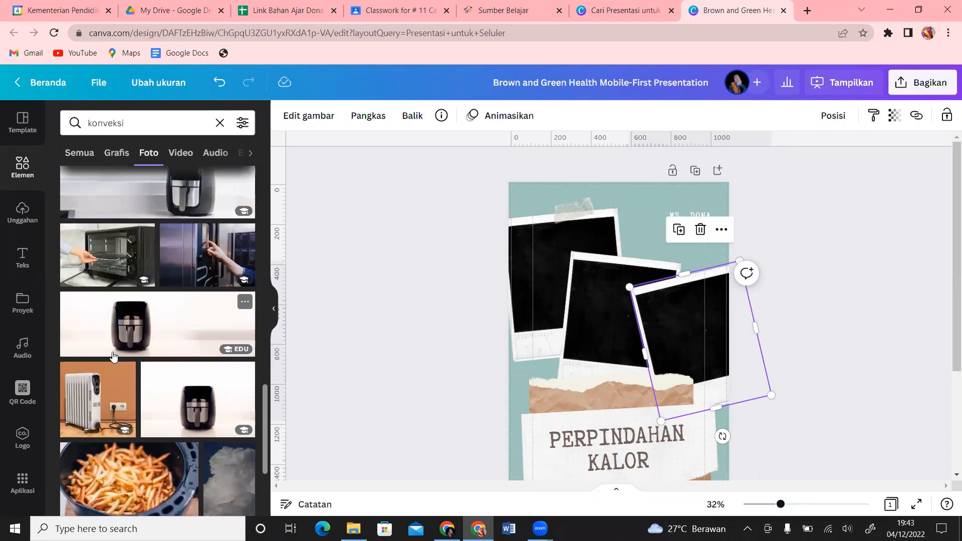
pyautogui.click(103, 398)
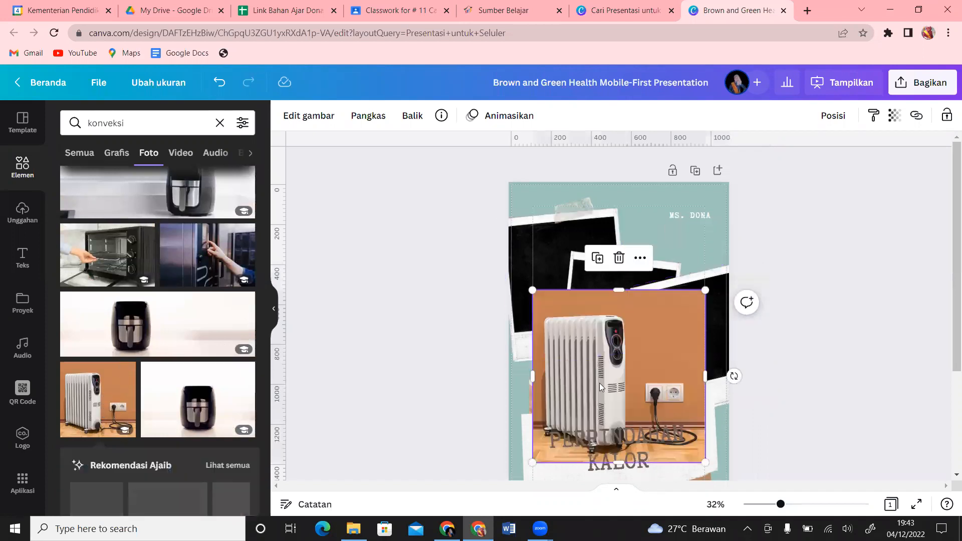
# Tilt, shrink and crop the radiator photo to fill the first polaroid frame, layering it behind the middle frame.
pyautogui.moveTo(571, 345); pyautogui.dragTo(578, 316)
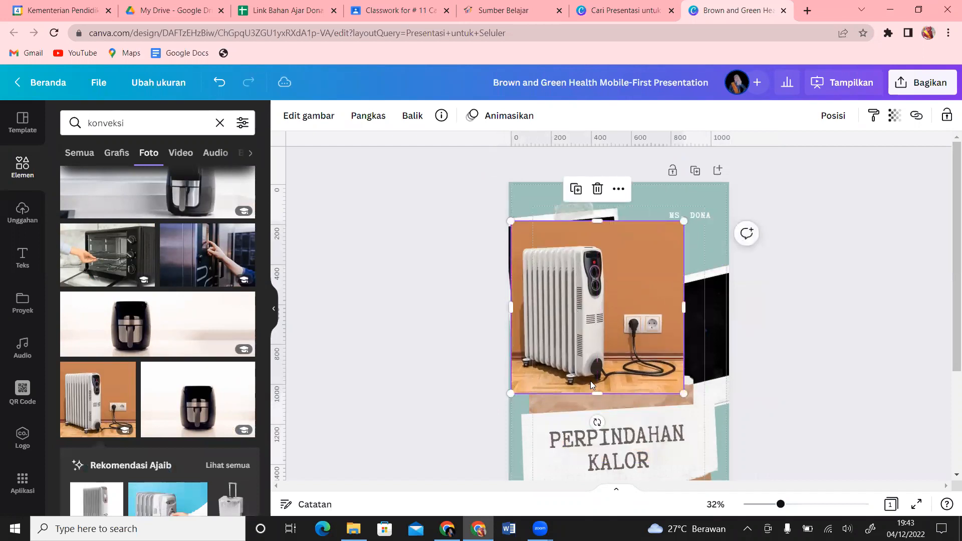
pyautogui.moveTo(597, 422)
pyautogui.mouseDown()
pyautogui.moveTo(613, 411)
pyautogui.moveTo(606, 419)
pyautogui.mouseUp()
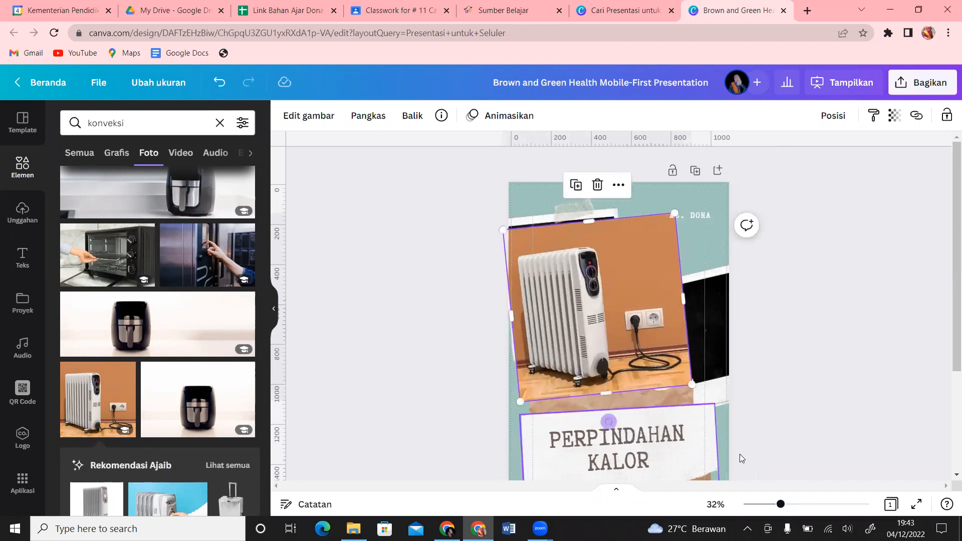
pyautogui.moveTo(692, 385); pyautogui.dragTo(627, 323)
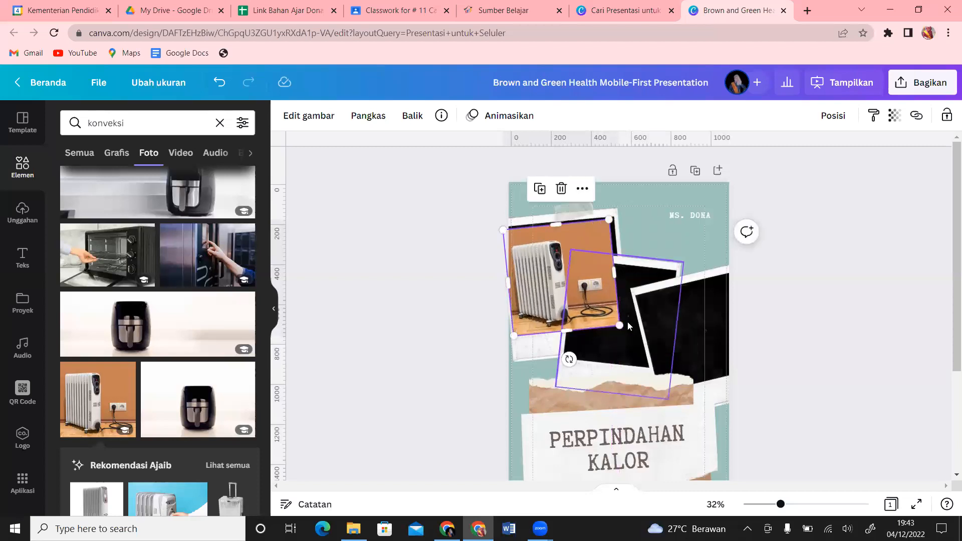
pyautogui.moveTo(566, 295); pyautogui.dragTo(568, 327)
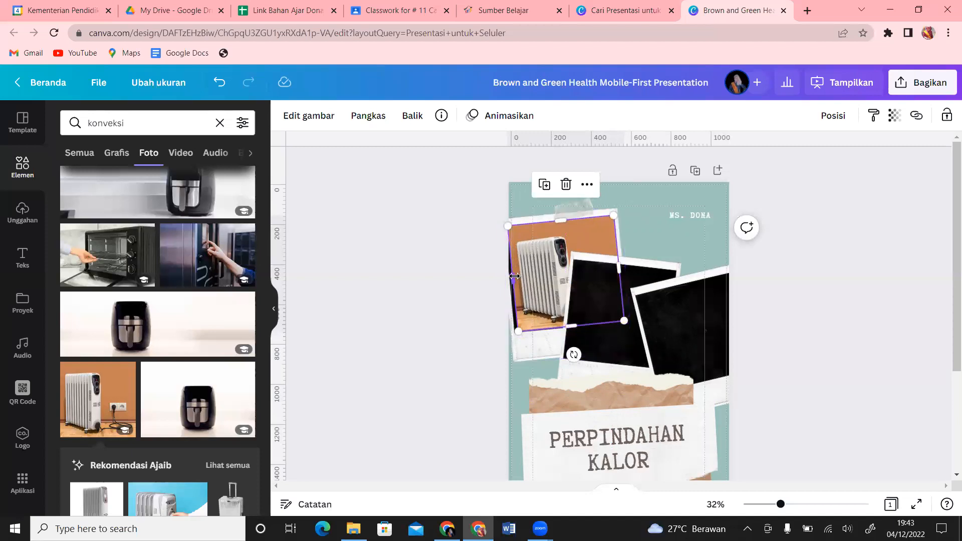
pyautogui.moveTo(509, 277); pyautogui.dragTo(509, 277)
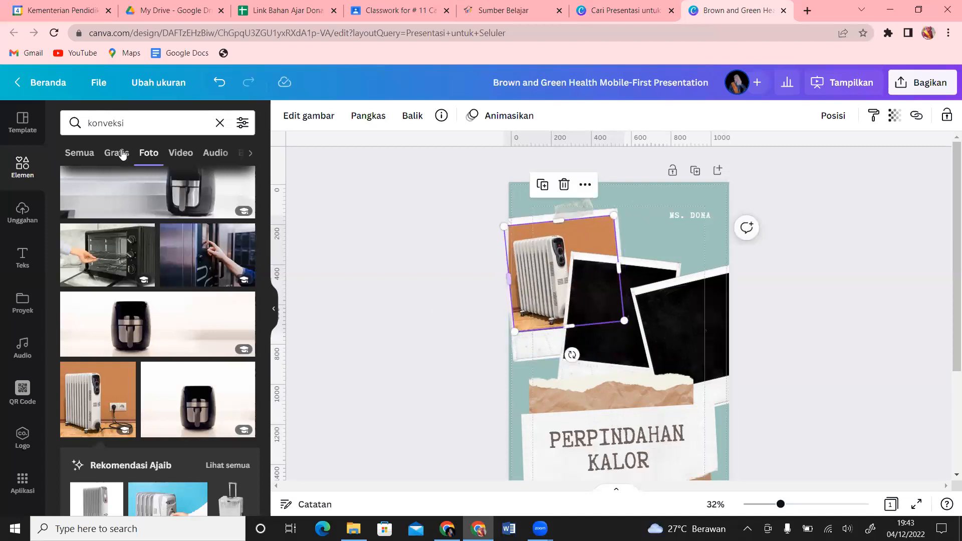
# Search the photos for "konduksi" and browse the results for a suitable cover picture.
pyautogui.click(150, 126)
pyautogui.write('k')
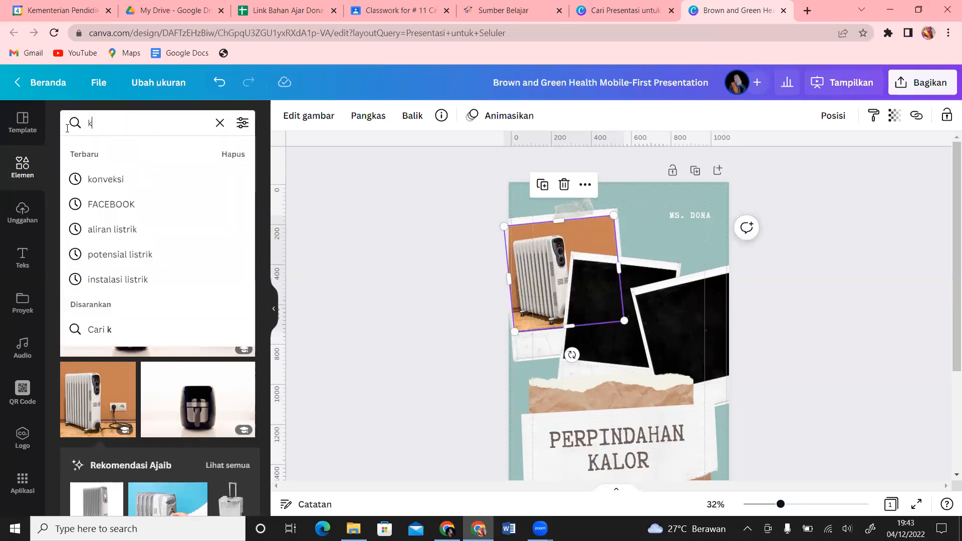
pyautogui.write('onduksi')
pyautogui.press('Return')
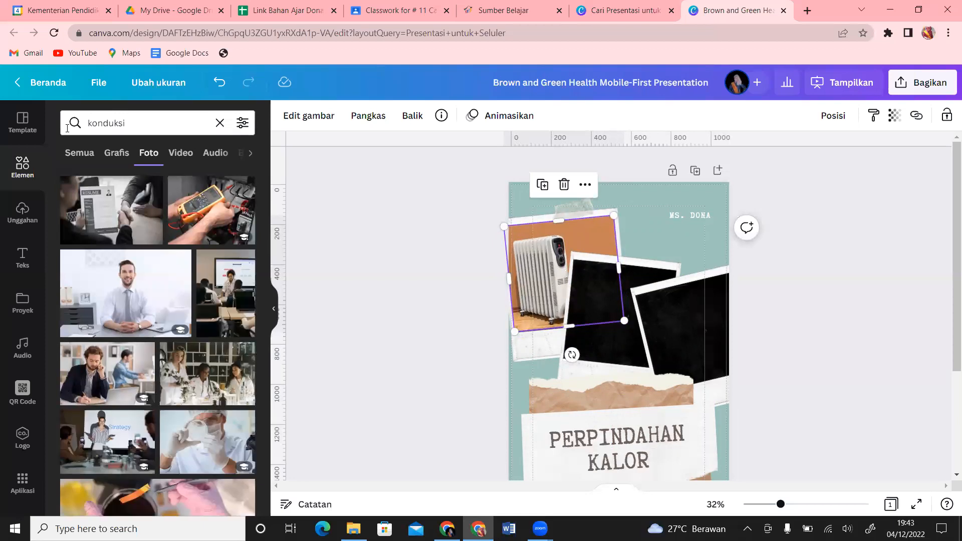
pyautogui.moveTo(265, 207); pyautogui.dragTo(269, 452)
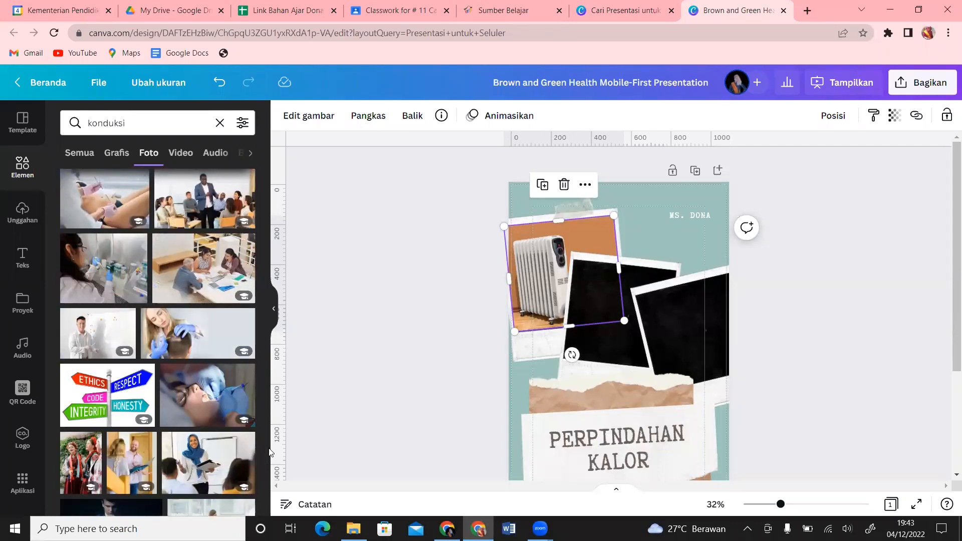
# Search the photos for "besi dipanaskan" and insert the picture of glowing iron being hammered on an anvil.
pyautogui.click(137, 120)
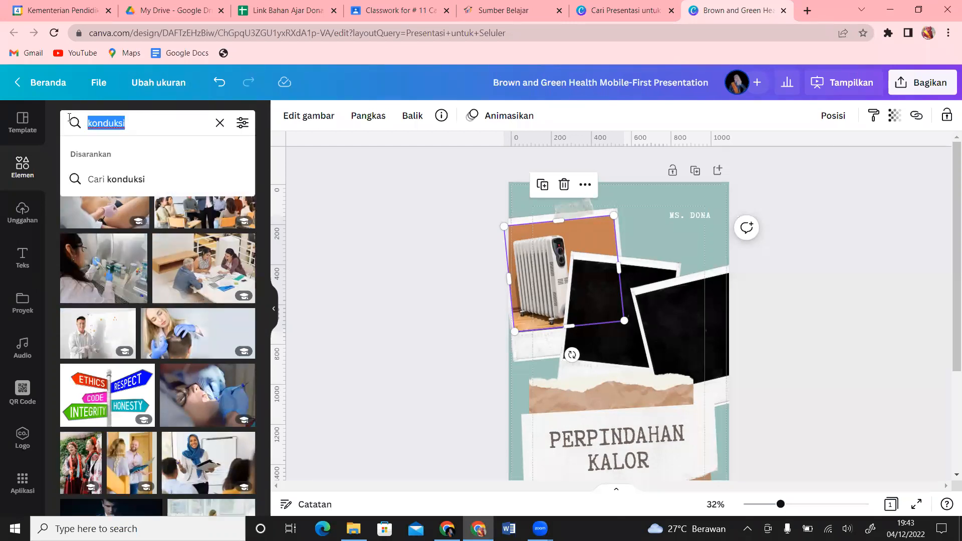
pyautogui.write('besi')
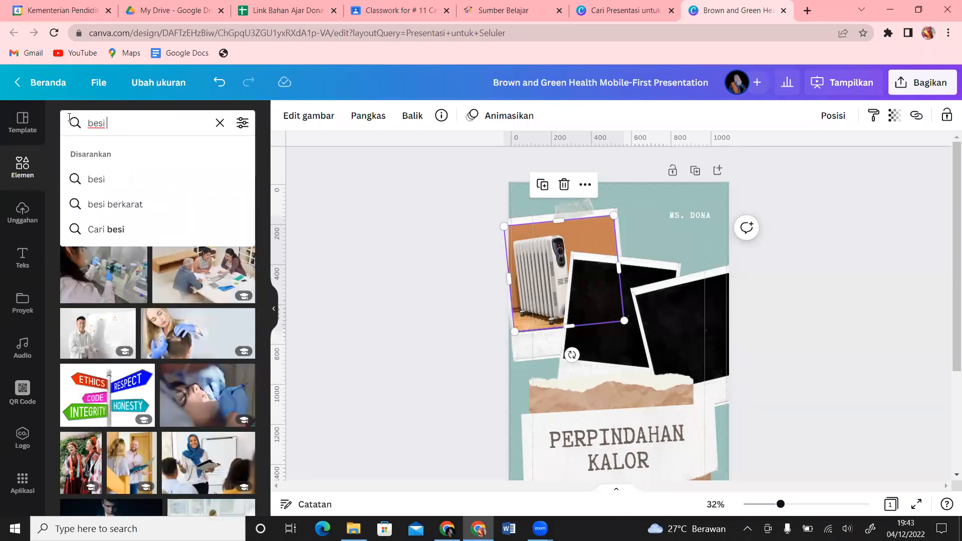
pyautogui.write(' dipa')
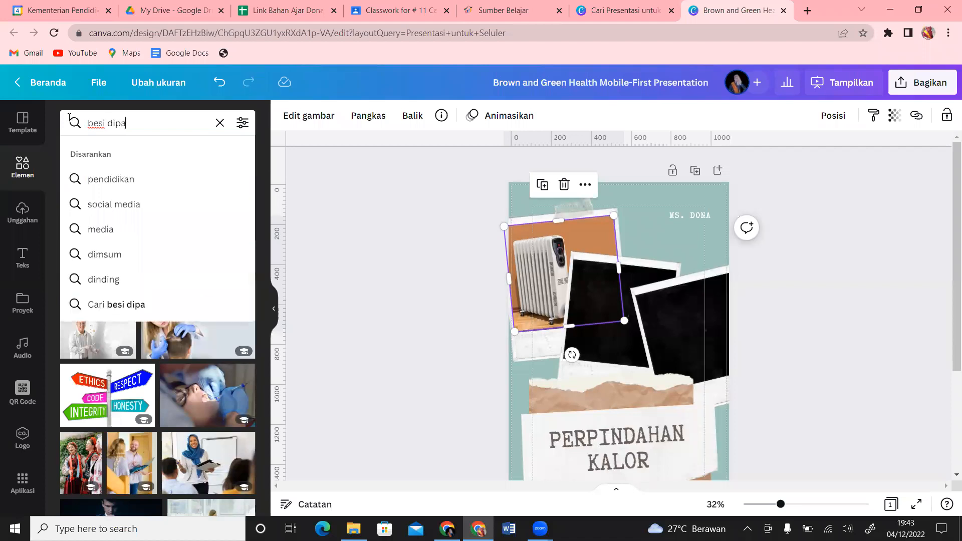
pyautogui.write('naskan')
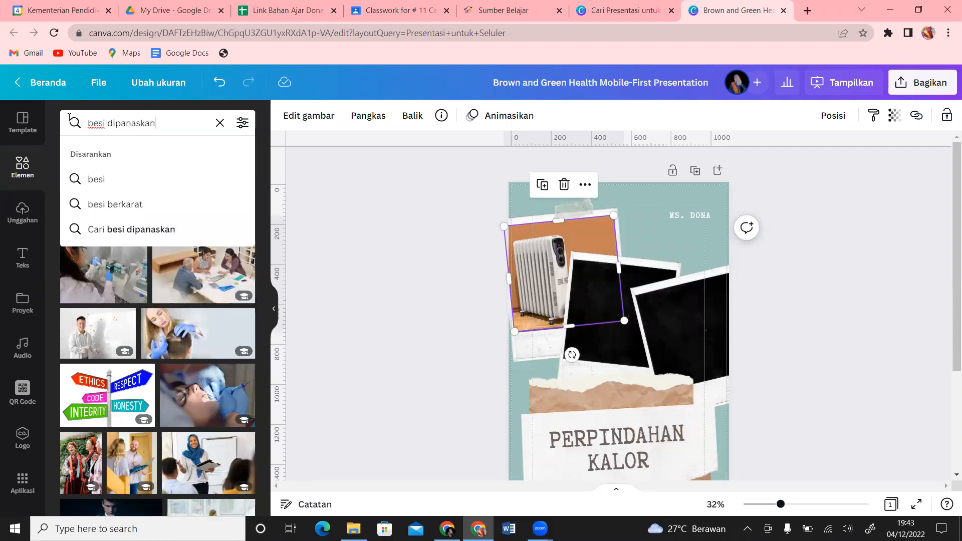
pyautogui.press('Return')
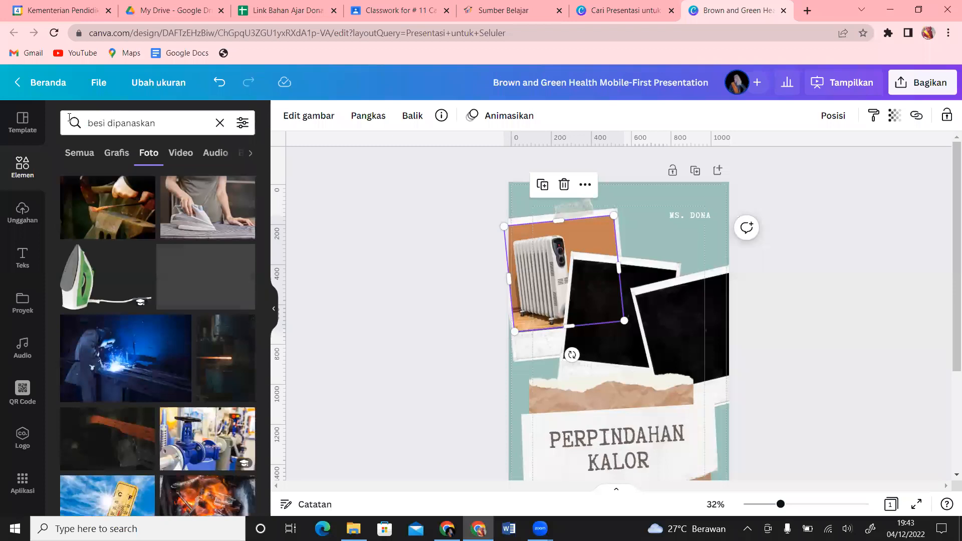
pyautogui.click(145, 202)
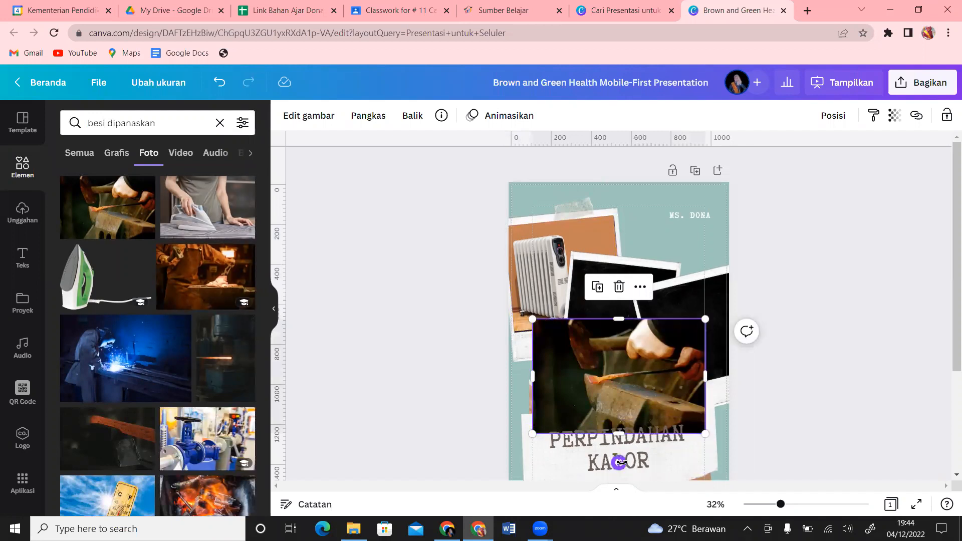
# Tilt, resize and crop the hammered-iron photo to fill the middle polaroid frame, layering it behind the third frame.
pyautogui.moveTo(620, 462)
pyautogui.mouseDown()
pyautogui.moveTo(641, 460)
pyautogui.moveTo(619, 455)
pyautogui.mouseUp()
pyautogui.moveTo(534, 371); pyautogui.dragTo(568, 374)
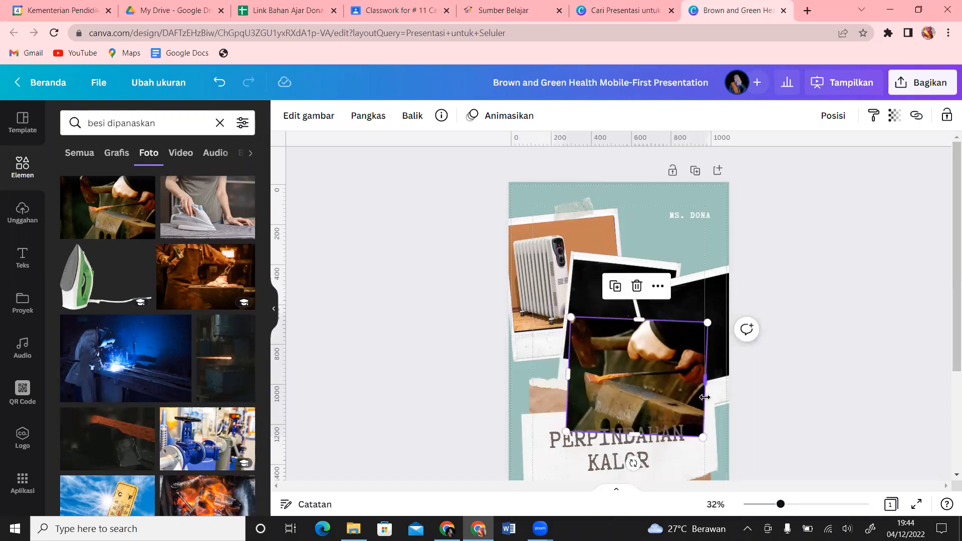
pyautogui.moveTo(703, 437); pyautogui.dragTo(672, 419)
pyautogui.moveTo(617, 387); pyautogui.dragTo(619, 331)
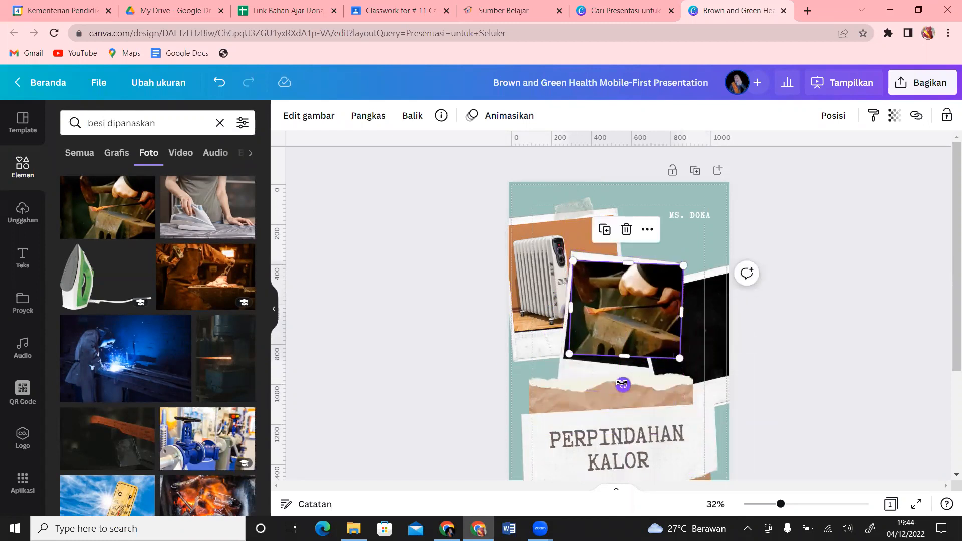
pyautogui.moveTo(622, 385); pyautogui.dragTo(616, 387)
pyautogui.moveTo(621, 319); pyautogui.dragTo(620, 322)
pyautogui.moveTo(619, 359); pyautogui.dragTo(618, 363)
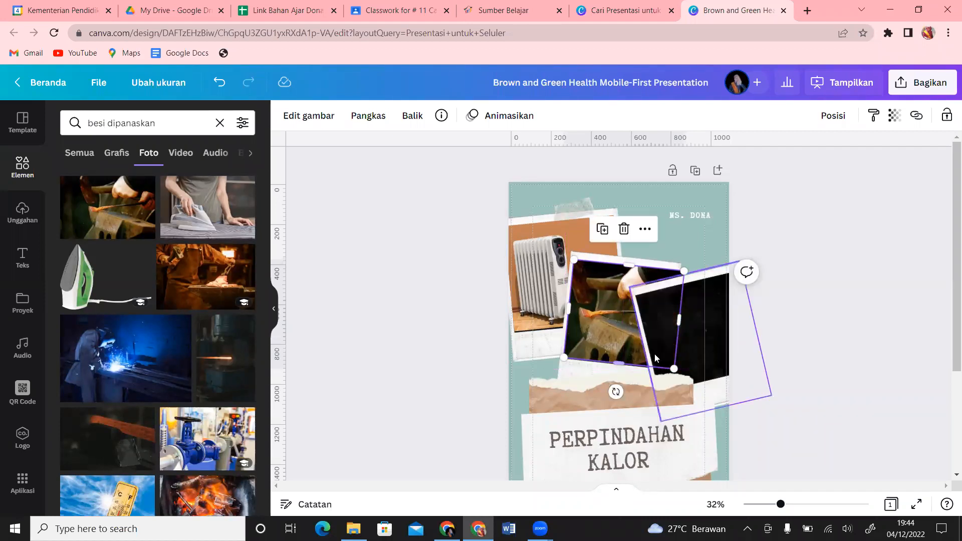
pyautogui.moveTo(682, 320); pyautogui.dragTo(674, 319)
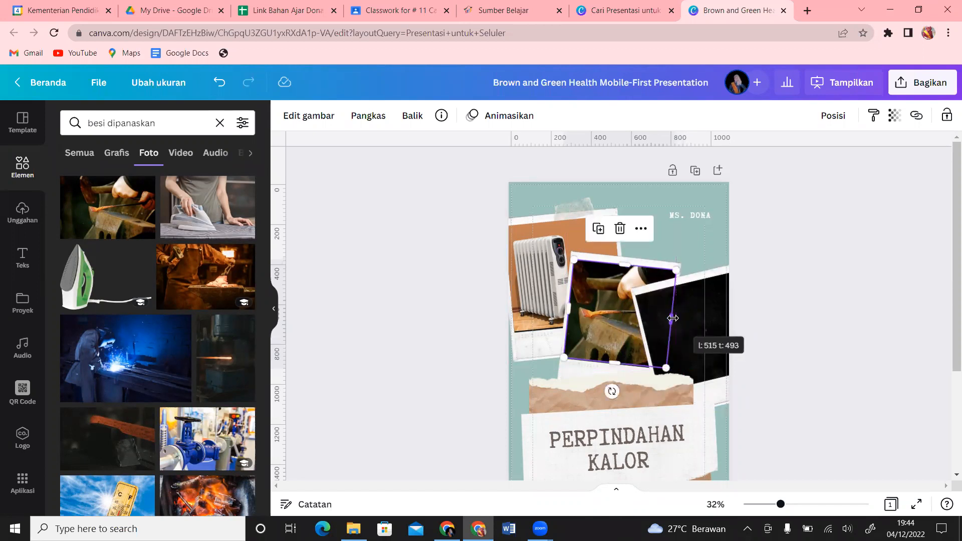
pyautogui.click(176, 125)
pyautogui.write('men')
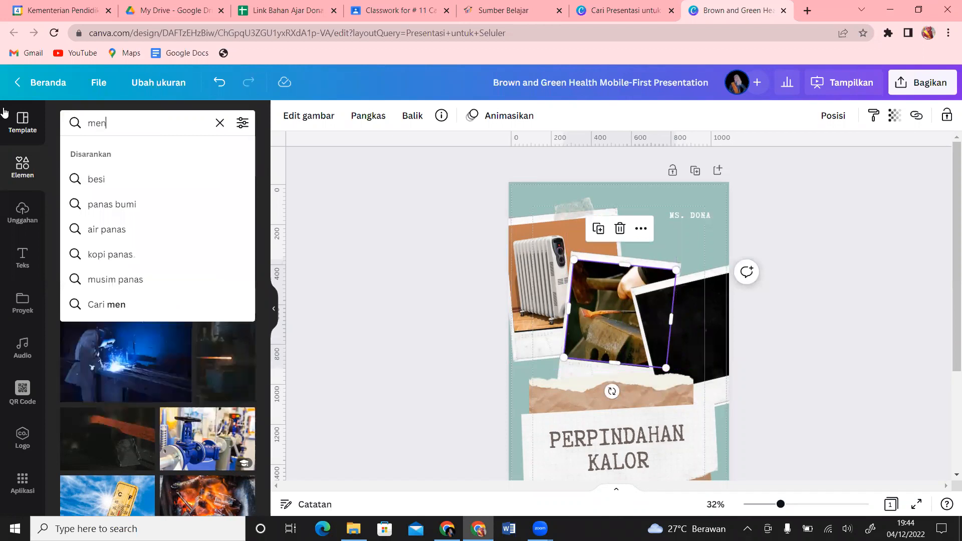
pyautogui.write('jemur')
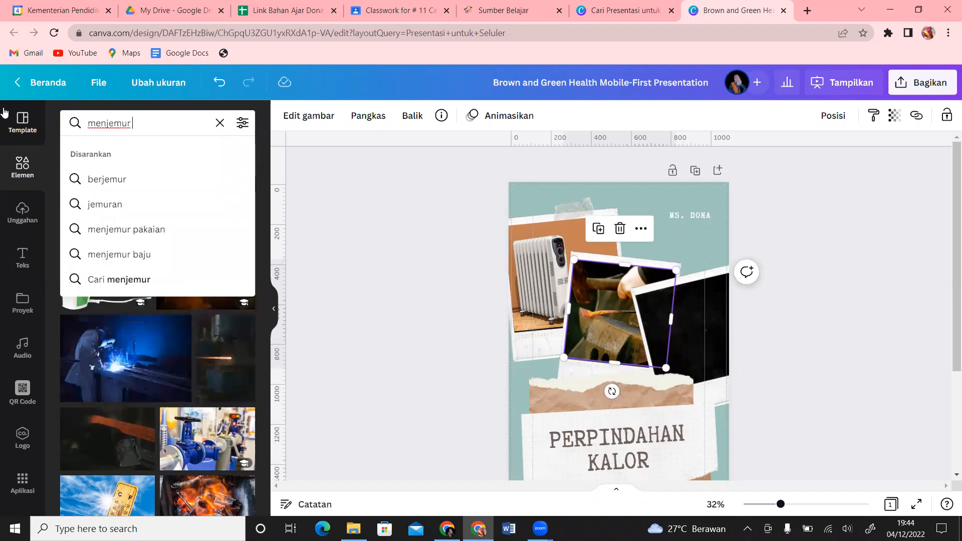
pyautogui.press('BackSpace')
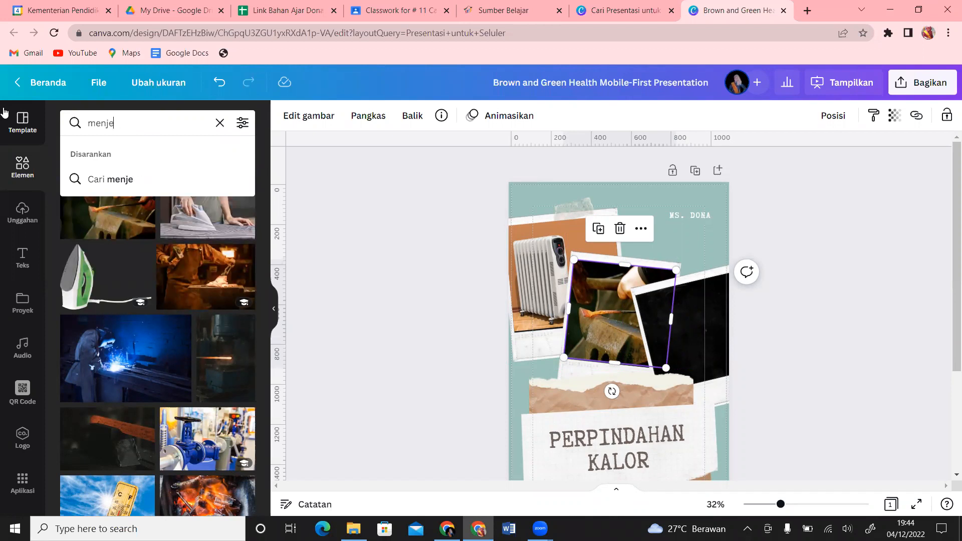
pyautogui.press('BackSpace')
pyautogui.press('BackSpace')
pyautogui.press('BackSpace')
pyautogui.press('BackSpace')
pyautogui.press('BackSpace')
# Search the photos for "api unggun" and insert the campfire picture with rising sparks into the cover.
pyautogui.write('api unggun')
pyautogui.press('Return')
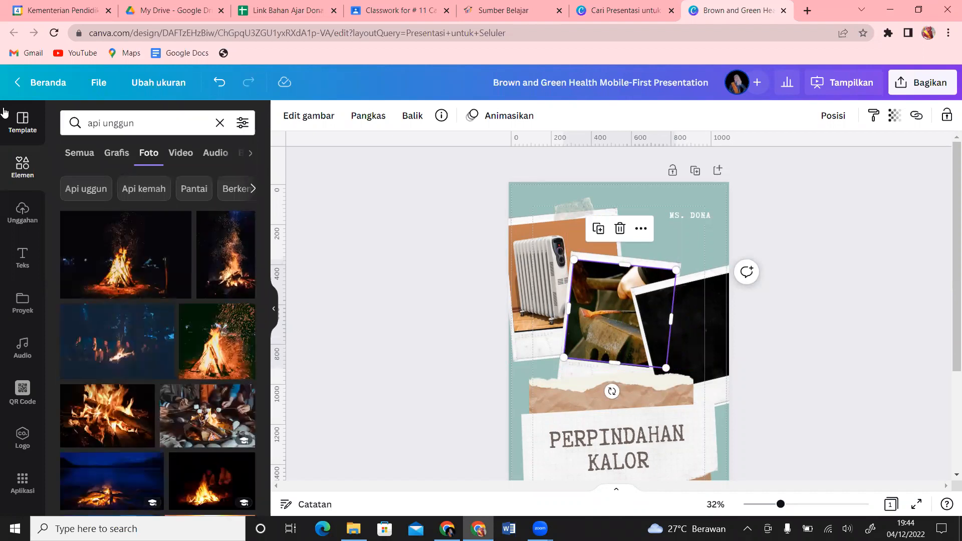
pyautogui.click(128, 284)
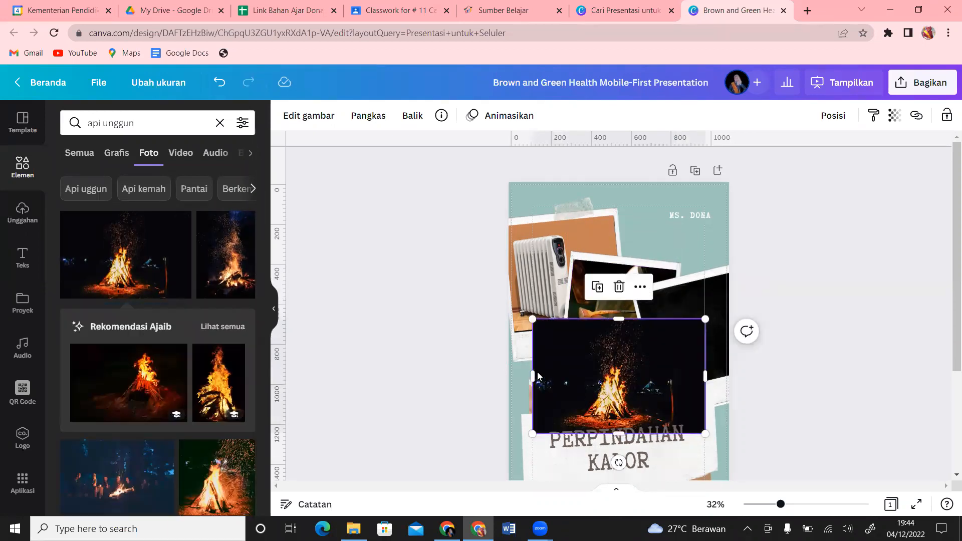
# Tilt, move and crop the campfire photo to fill the cover's third polaroid frame.
pyautogui.moveTo(634, 454); pyautogui.dragTo(637, 455)
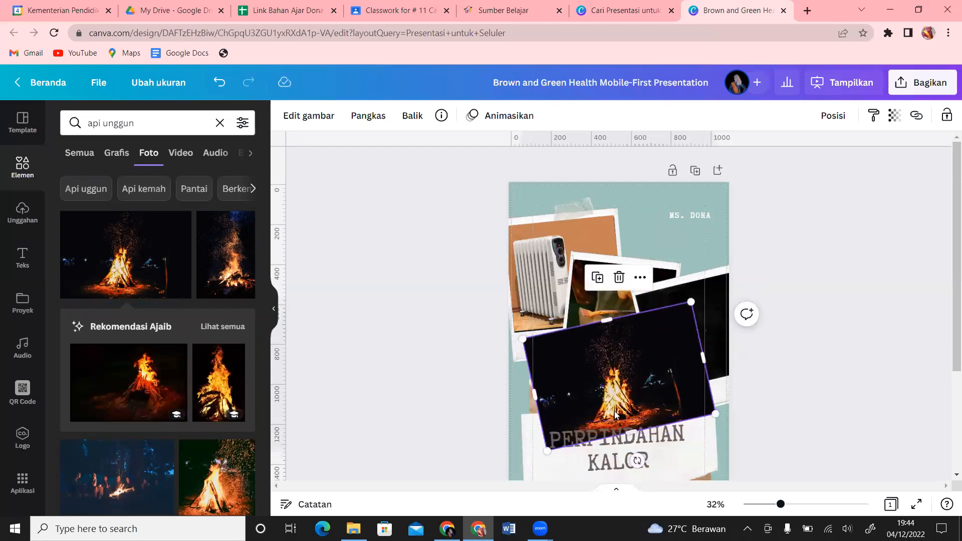
pyautogui.moveTo(607, 397); pyautogui.dragTo(673, 365)
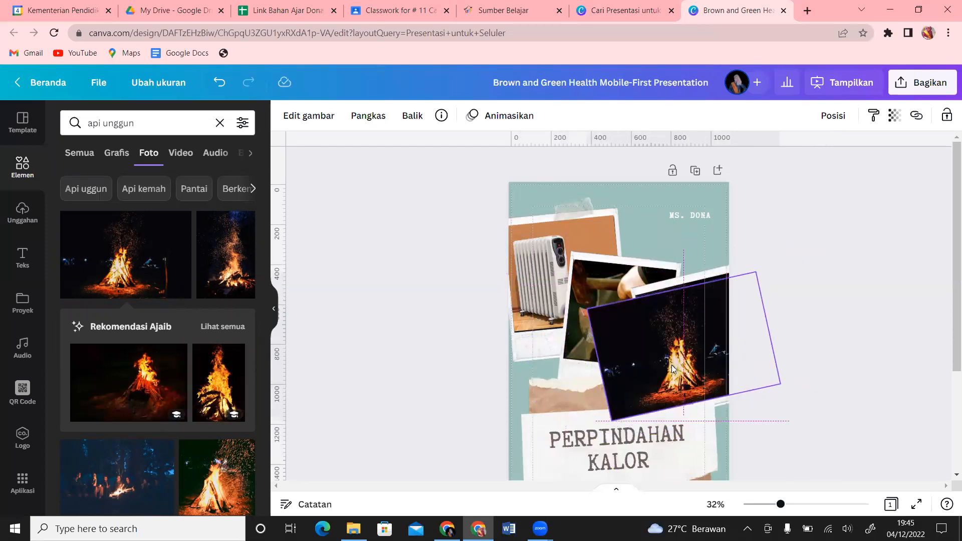
pyautogui.moveTo(599, 367); pyautogui.dragTo(647, 360)
pyautogui.moveTo(771, 328); pyautogui.dragTo(754, 329)
pyautogui.moveTo(766, 386); pyautogui.dragTo(743, 373)
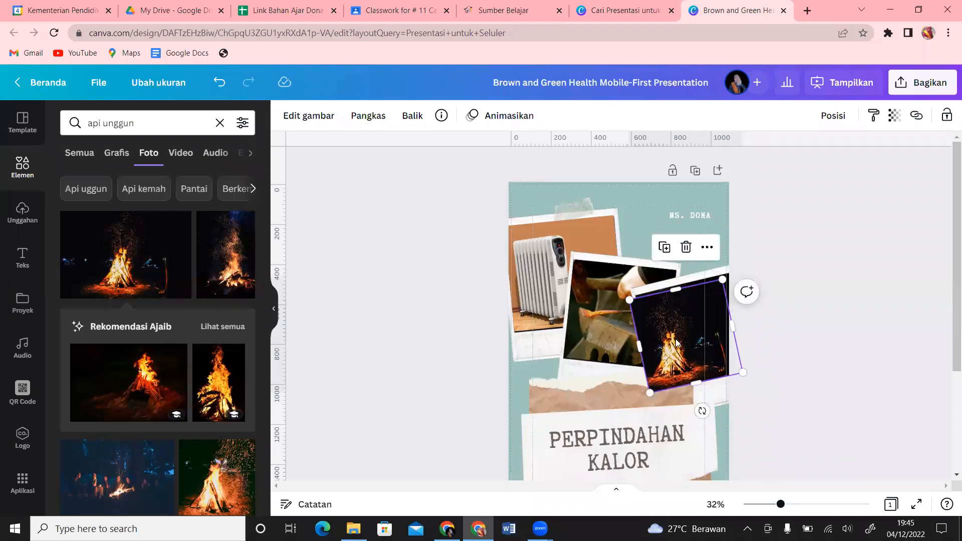
pyautogui.moveTo(678, 341); pyautogui.dragTo(685, 337)
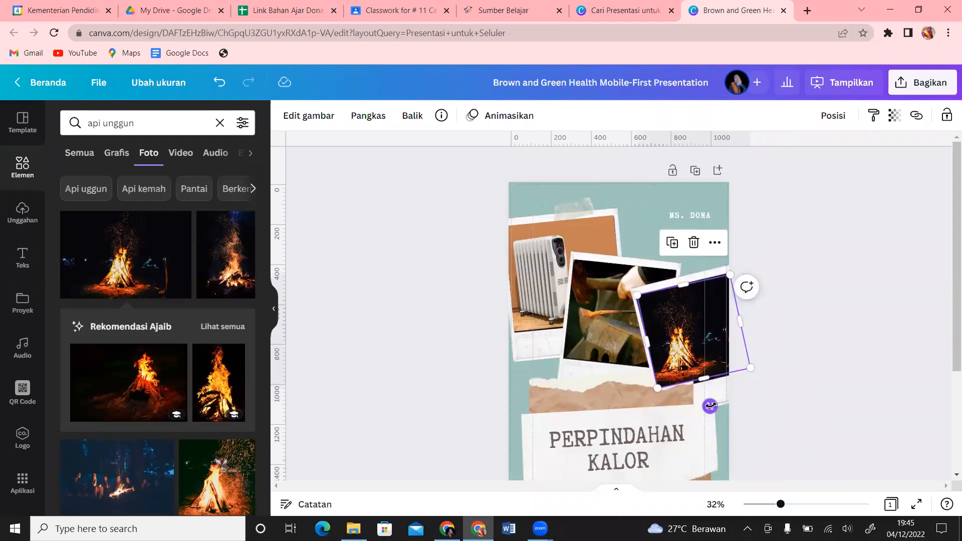
pyautogui.moveTo(710, 406); pyautogui.dragTo(709, 379)
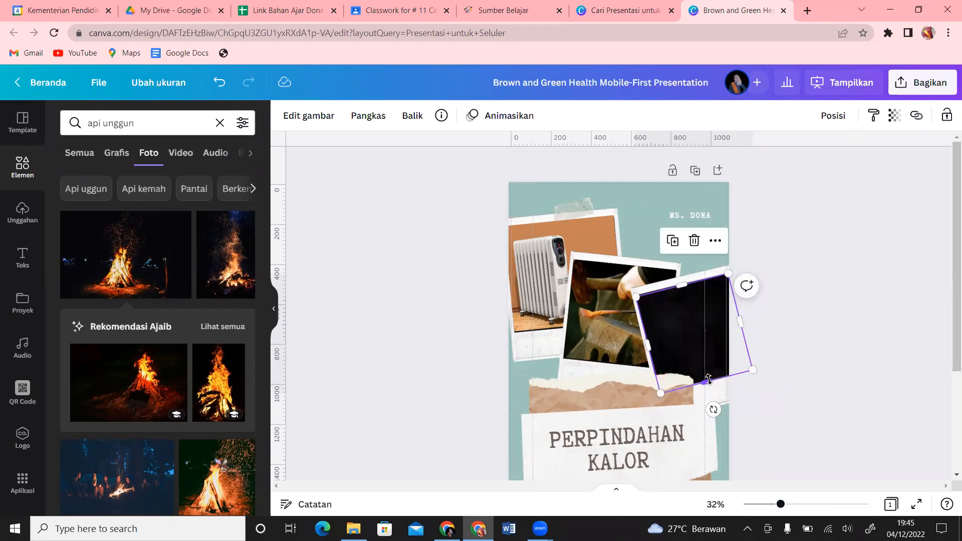
pyautogui.click(849, 276)
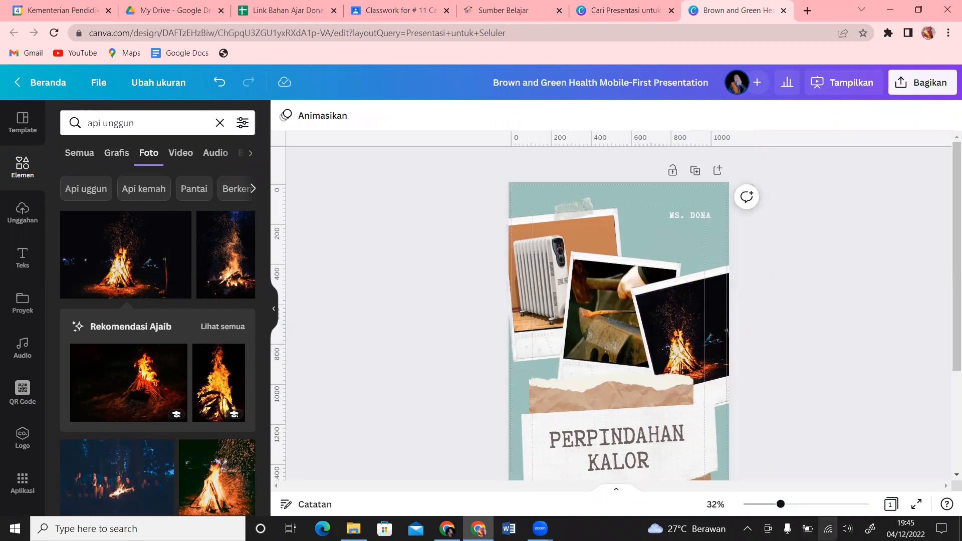
# Clear the "Benefits for your mind and body" tagline at the foot of the cover, keeping its text box in edit mode.
pyautogui.moveTo(953, 310); pyautogui.dragTo(946, 366)
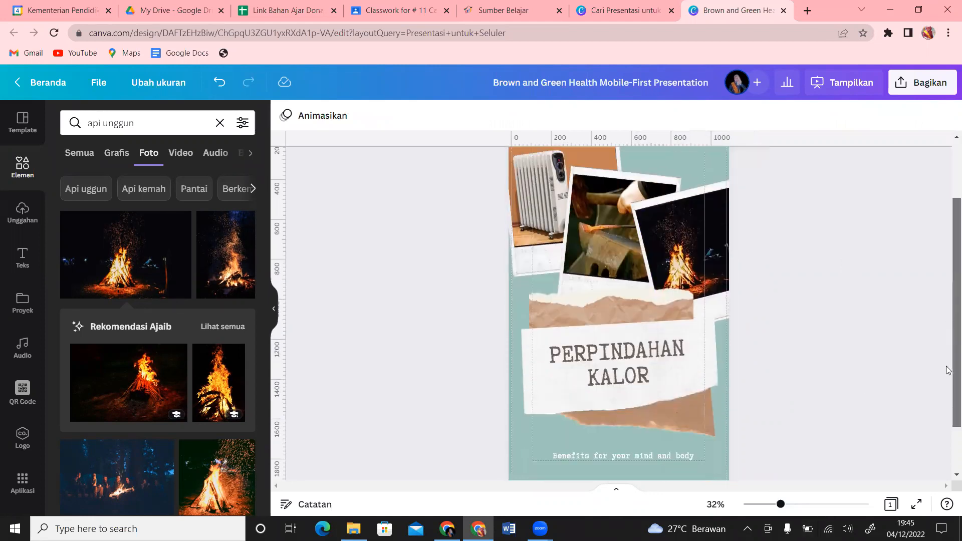
pyautogui.doubleClick(675, 455)
pyautogui.press('BackSpace')
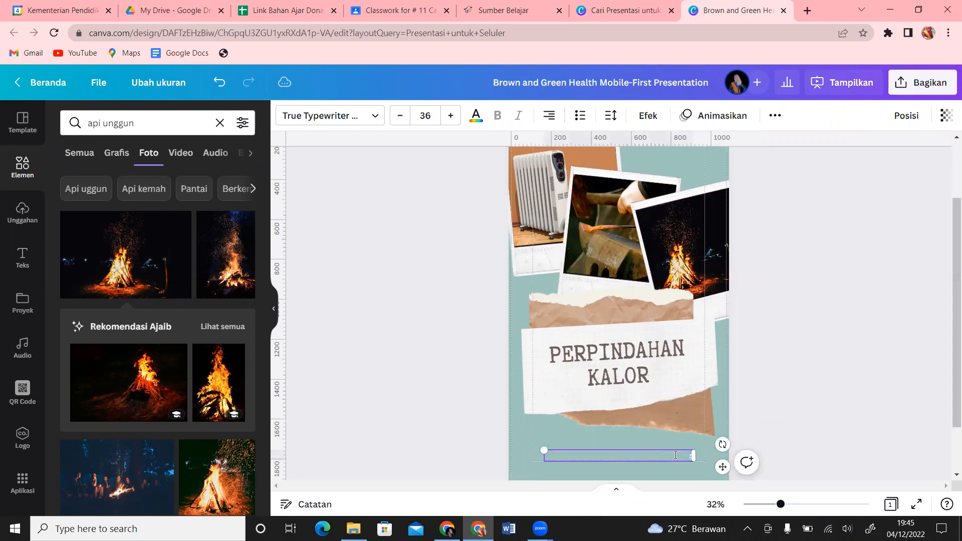
pyautogui.write('SMAN 4 T')
pyautogui.press('BackSpace')
pyautogui.press('BackSpace')
pyautogui.press('BackSpace')
pyautogui.press('BackSpace')
pyautogui.press('BackSpace')
pyautogui.press('BackSpace')
pyautogui.press('BackSpace')
# Enter "ILMU PENGETAHUAN ALAM" as the cover's tagline and move it to sit centred below the title.
pyautogui.write('ILMU')
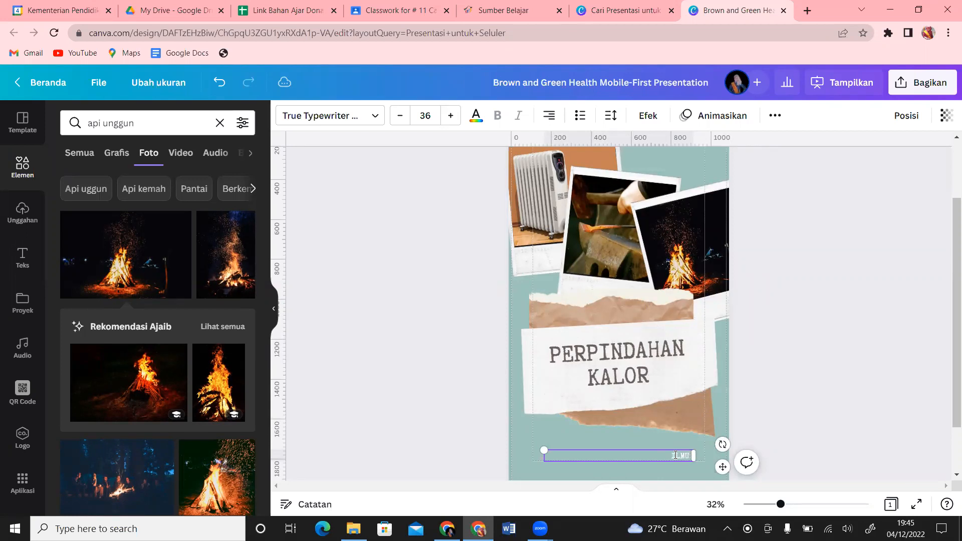
pyautogui.write(' PENGETAHUAN AL')
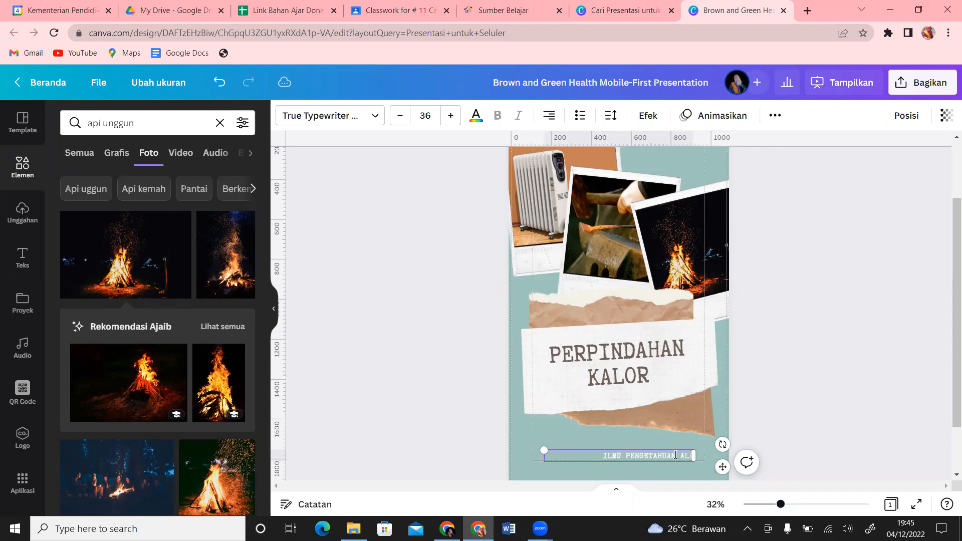
pyautogui.write('A')
pyautogui.click(813, 357)
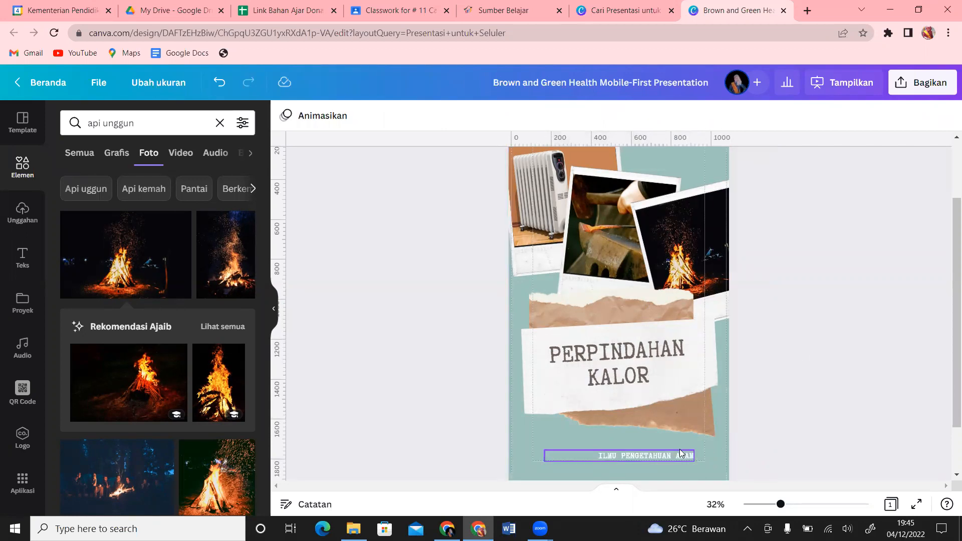
pyautogui.moveTo(639, 458)
pyautogui.mouseDown()
pyautogui.moveTo(630, 457)
pyautogui.moveTo(653, 447)
pyautogui.mouseUp()
# Open the page layouts of the Brown and Green Health template and add a second page after the cover.
pyautogui.moveTo(949, 242); pyautogui.dragTo(949, 450)
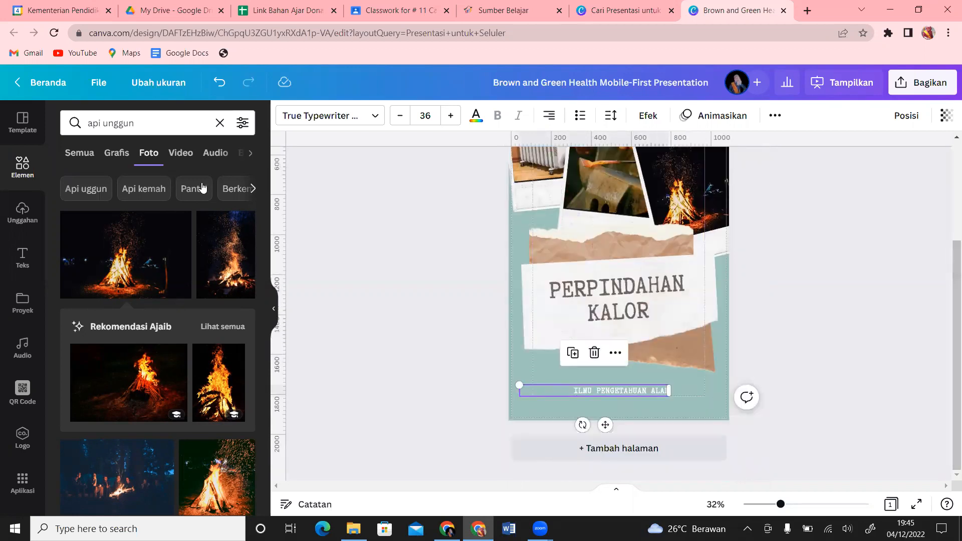
pyautogui.click(17, 133)
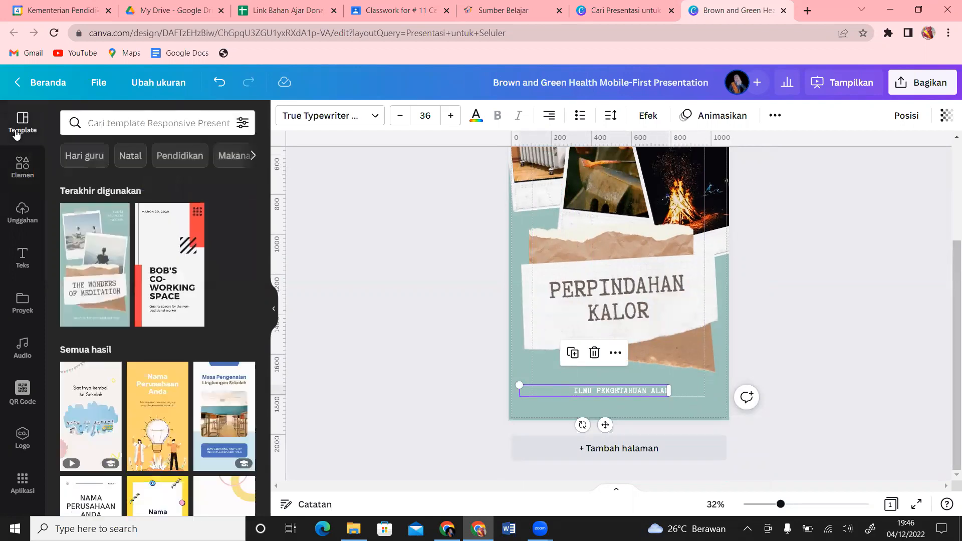
pyautogui.click(87, 258)
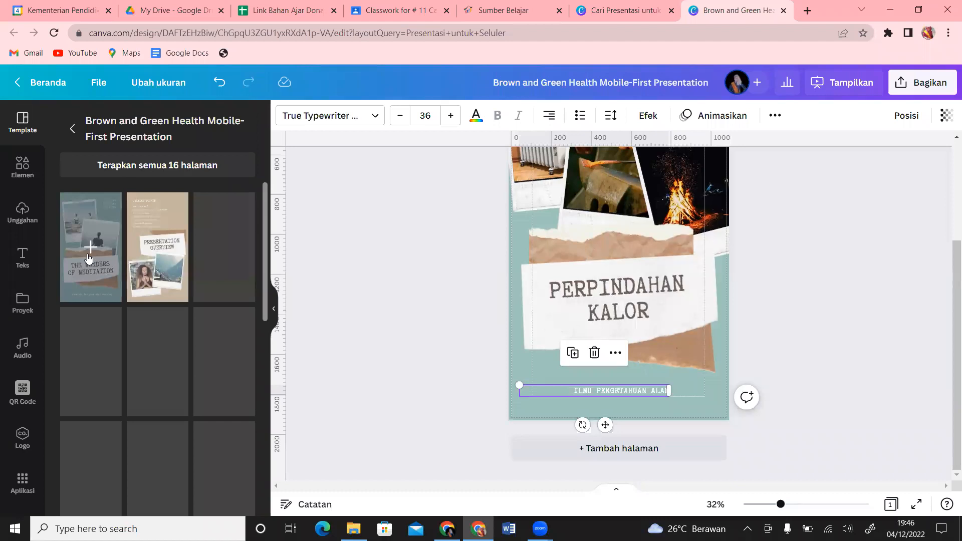
pyautogui.moveTo(267, 201); pyautogui.dragTo(274, 274)
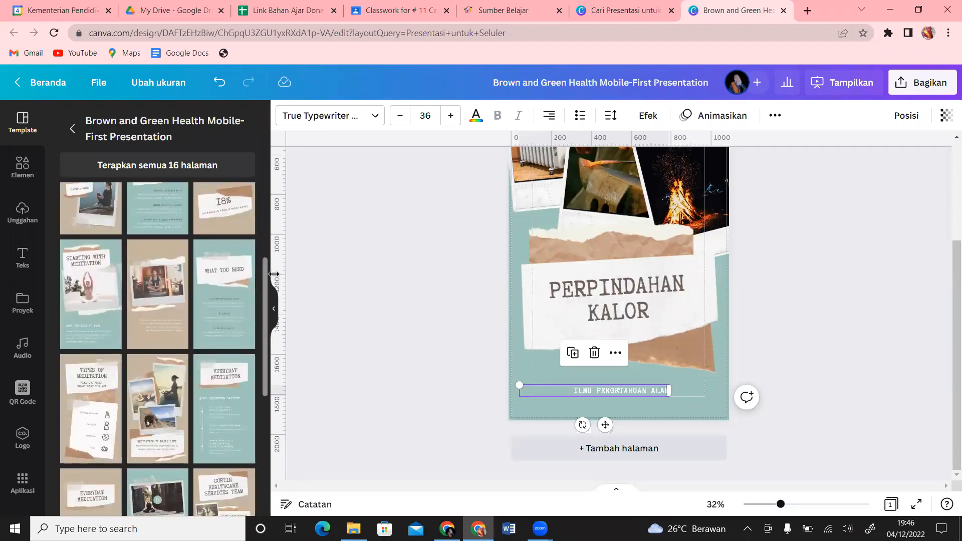
pyautogui.click(546, 454)
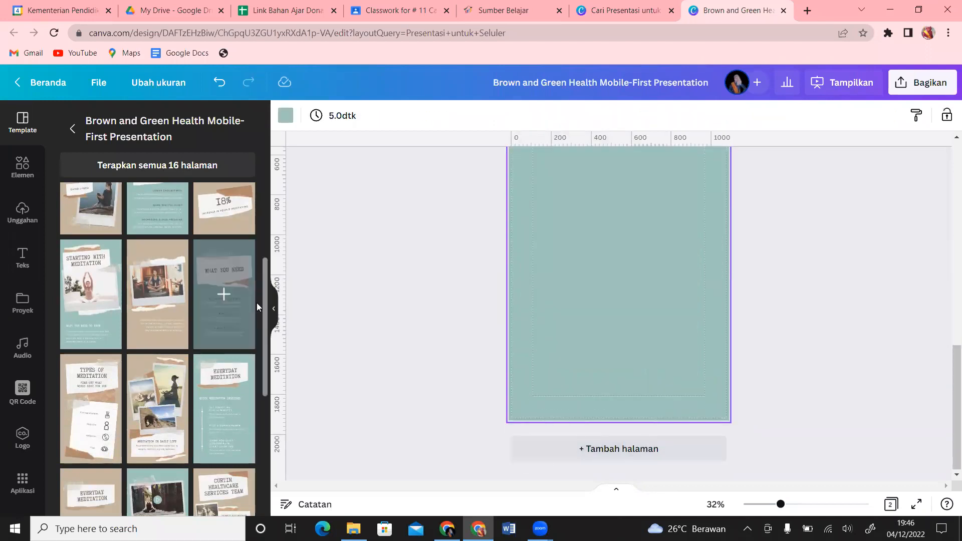
pyautogui.moveTo(266, 309); pyautogui.dragTo(265, 167)
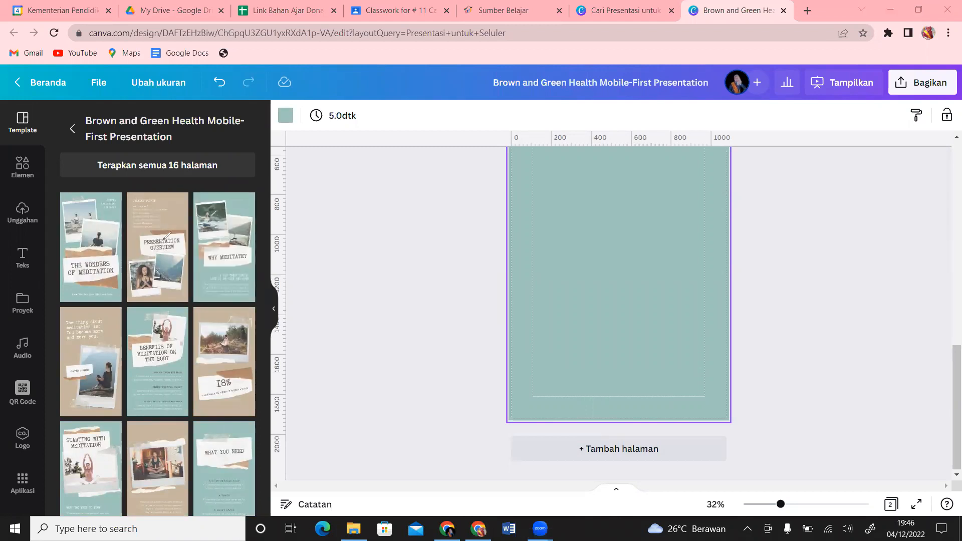
pyautogui.moveTo(162, 242)
pyautogui.mouseDown()
pyautogui.moveTo(162, 263)
pyautogui.moveTo(174, 250)
pyautogui.moveTo(221, 264)
pyautogui.moveTo(240, 287)
pyautogui.mouseUp()
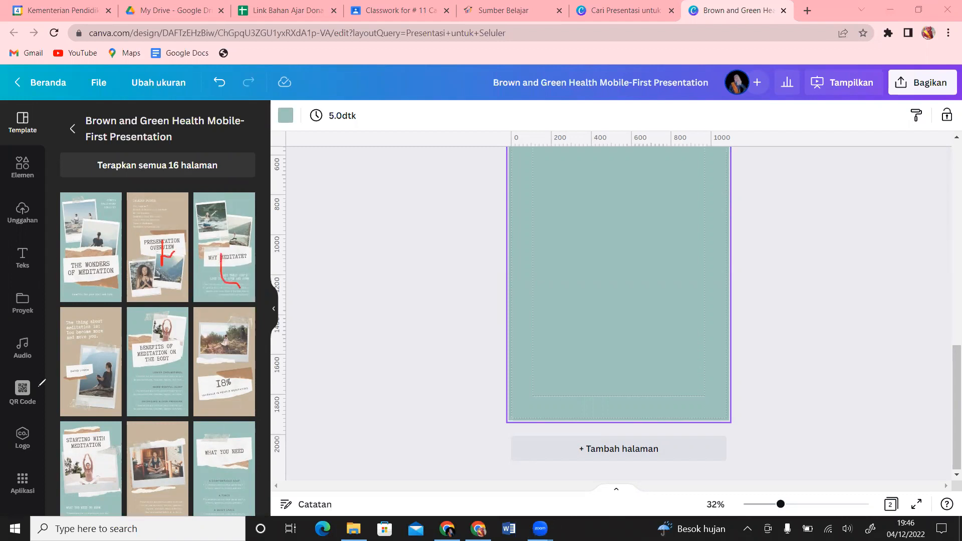
pyautogui.moveTo(90, 374)
pyautogui.mouseDown()
pyautogui.moveTo(97, 352)
pyautogui.moveTo(109, 364)
pyautogui.mouseUp()
pyautogui.click(156, 386)
pyautogui.moveTo(170, 353)
pyautogui.mouseDown()
pyautogui.moveTo(179, 387)
pyautogui.moveTo(231, 382)
pyautogui.moveTo(247, 358)
pyautogui.mouseUp()
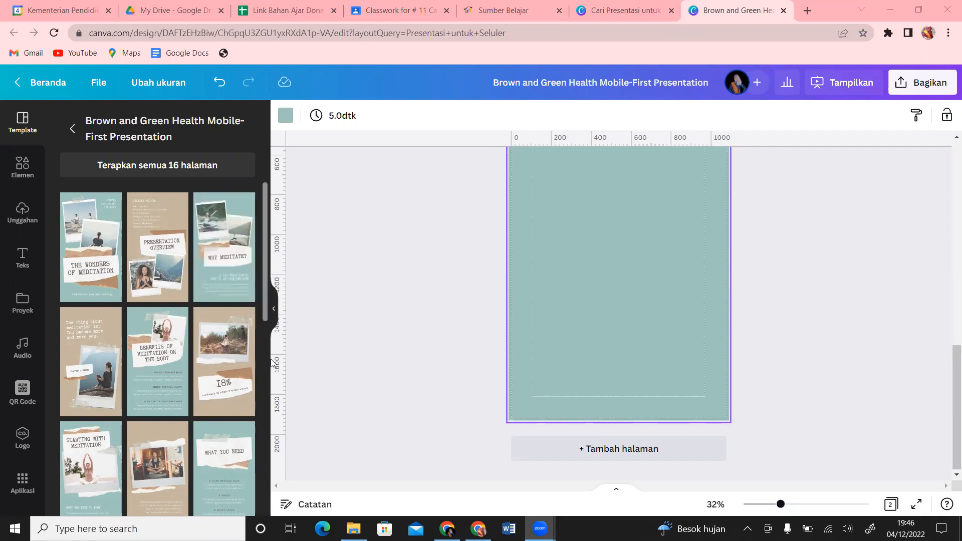
# Apply the teal "Everyday Meditation" layout with the three-point timeline to page 2.
pyautogui.scroll(-5, 270, 362)
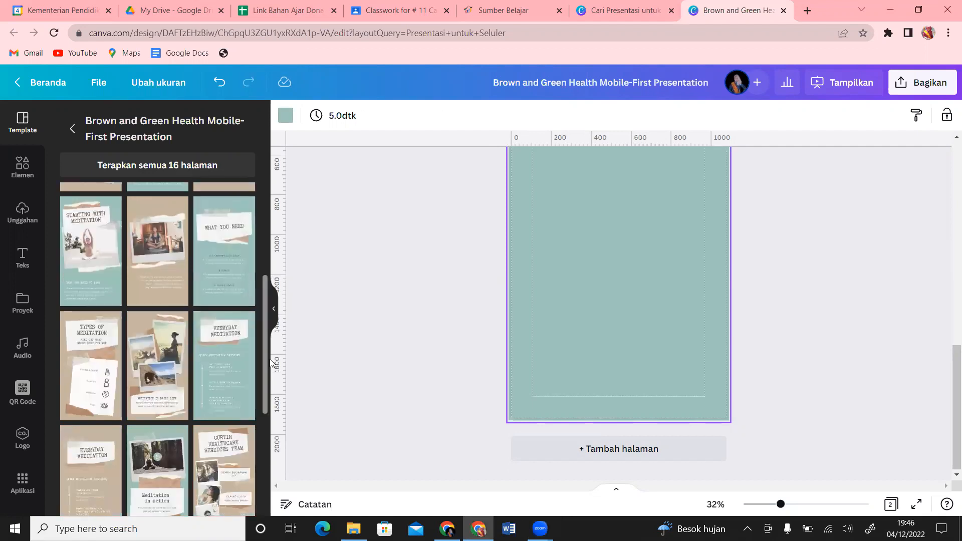
pyautogui.click(233, 379)
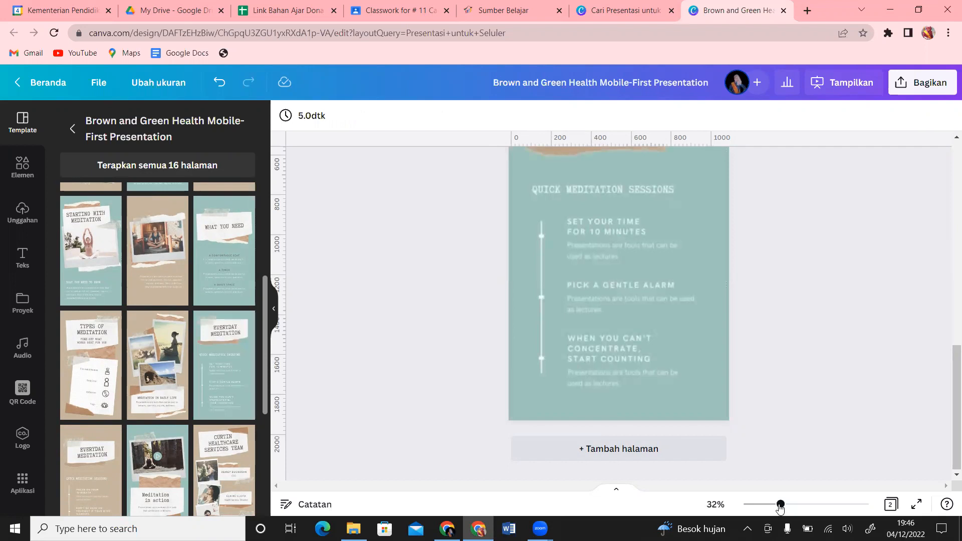
pyautogui.click(771, 506)
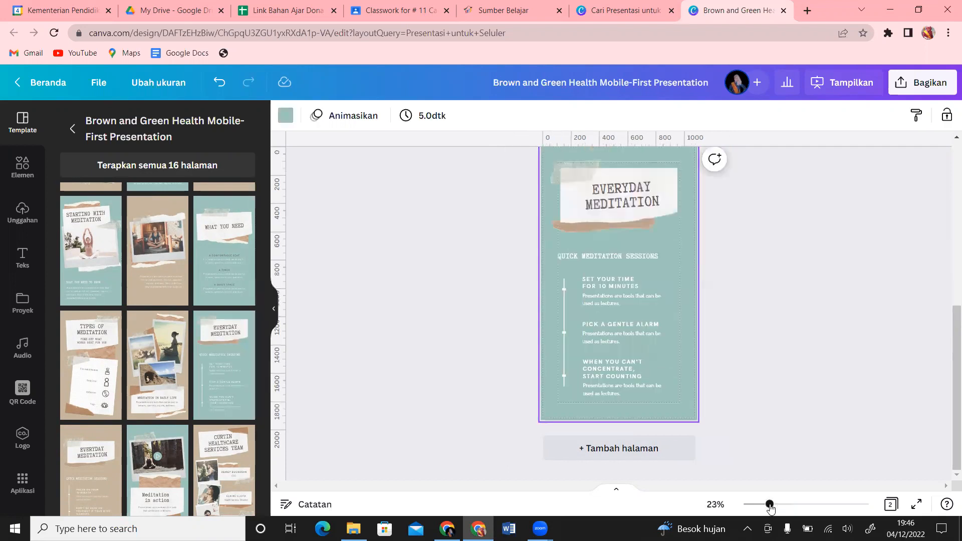
# Switch to the Sumber Belajar site and review the Kompetensi, Latihan, Tes and Pendahuluan pages of the heat-transfer lesson.
pyautogui.click(506, 10)
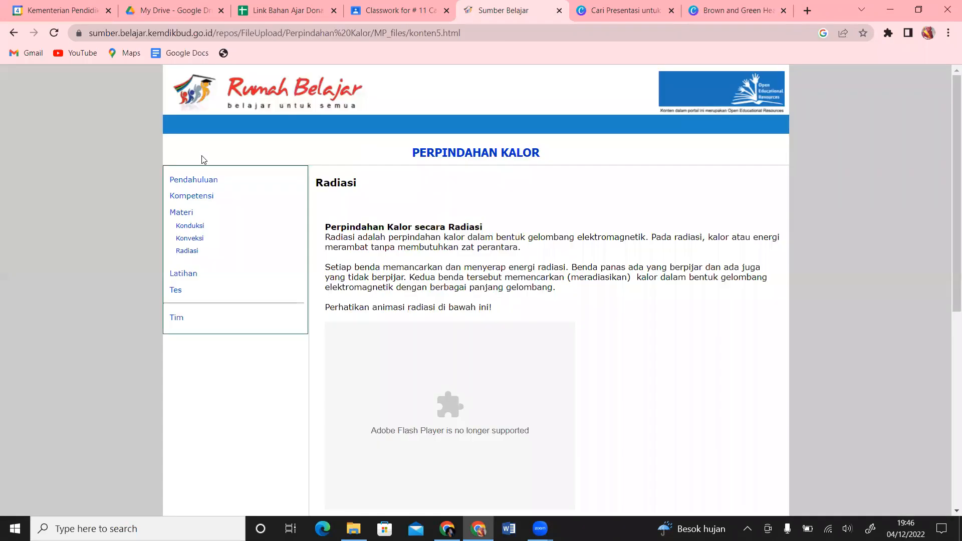
pyautogui.click(203, 196)
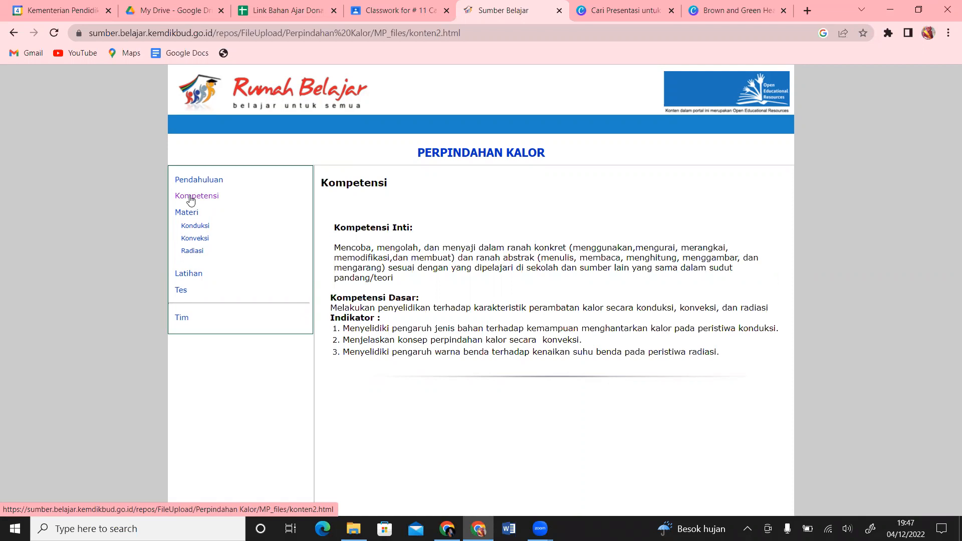
pyautogui.click(190, 275)
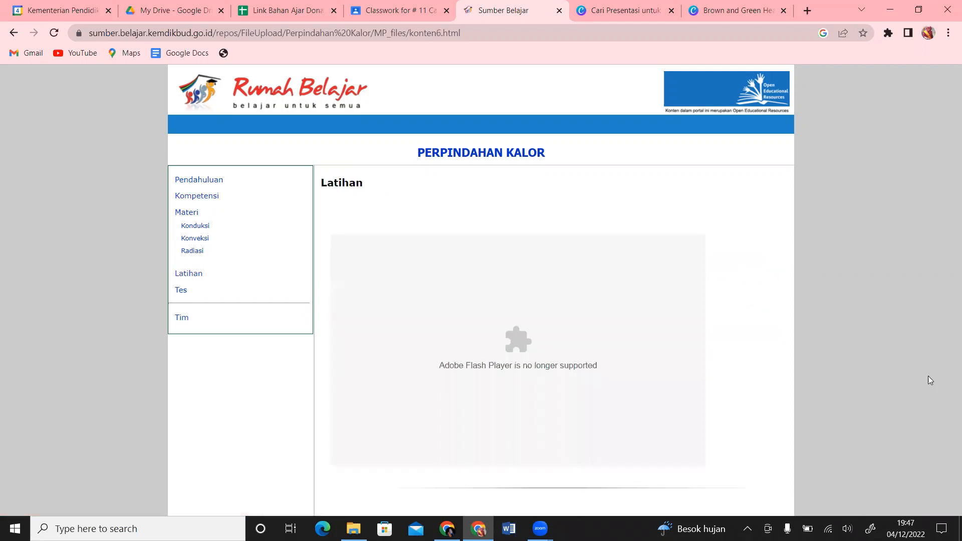
pyautogui.click(187, 297)
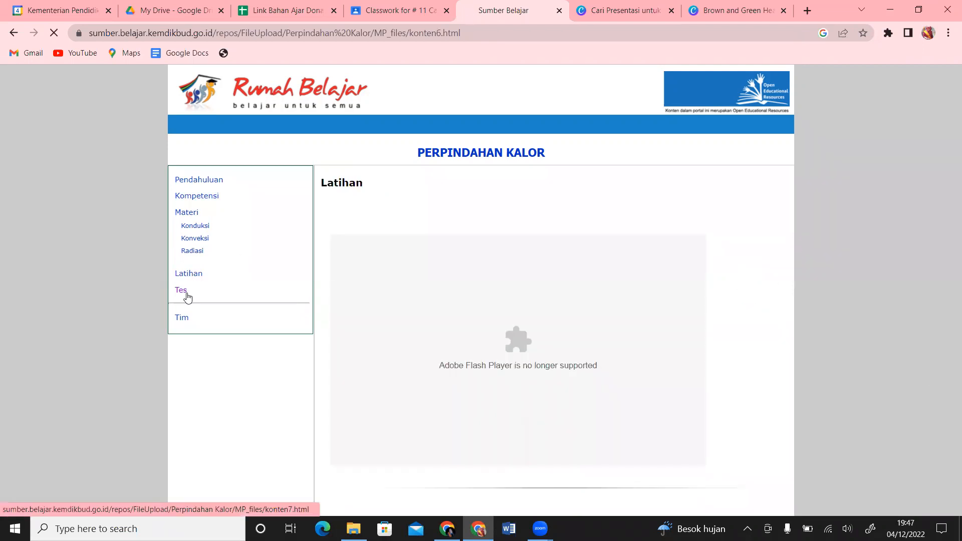
pyautogui.click(205, 181)
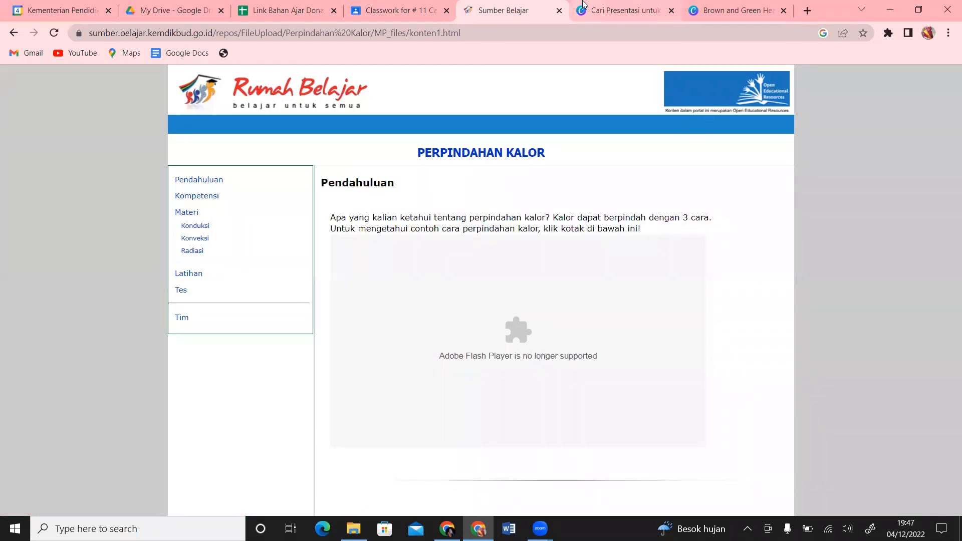
# Return to the Brown and Green Health design in Canva and rename the design "Presentasi Seluler".
pyautogui.click(650, 5)
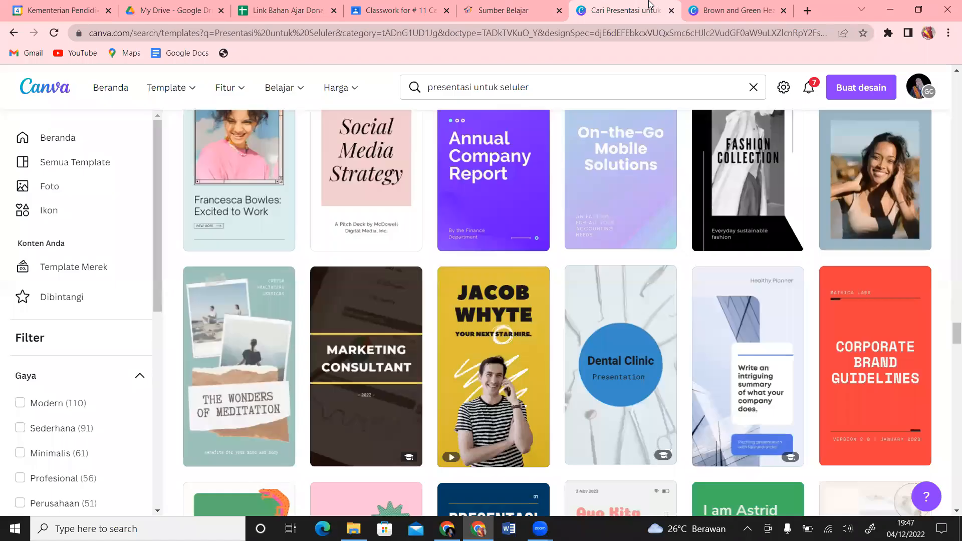
pyautogui.click(733, 6)
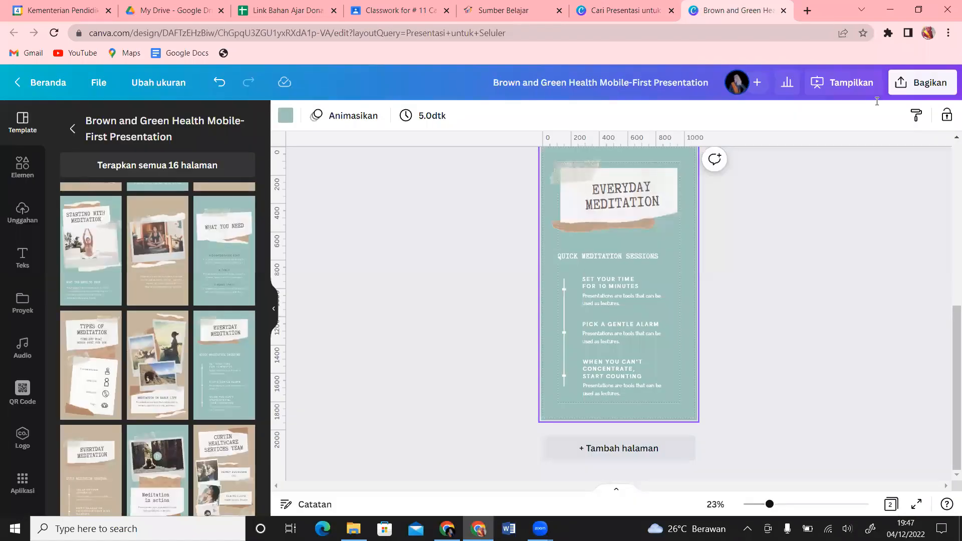
pyautogui.scroll(2, 949, 321)
pyautogui.moveTo(947, 79); pyautogui.dragTo(947, 79)
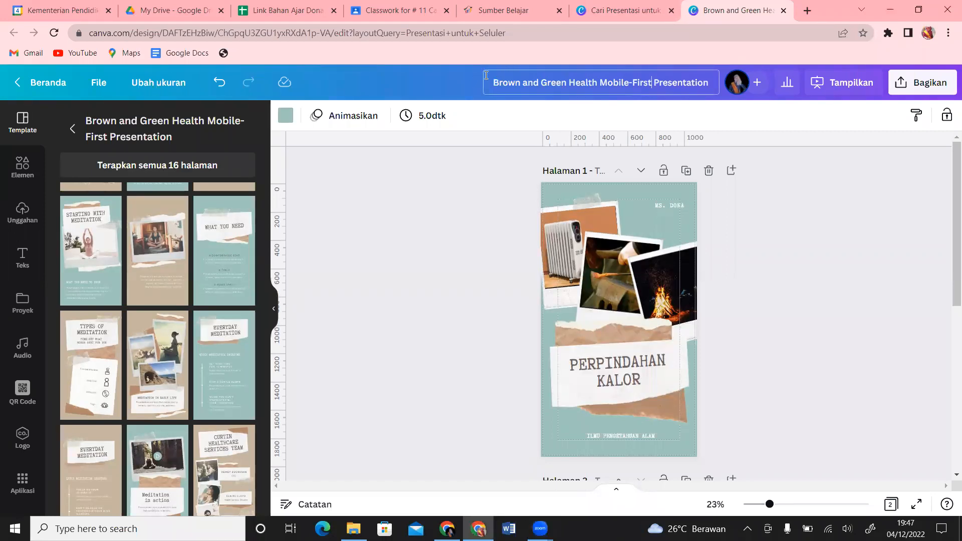
pyautogui.click(512, 75)
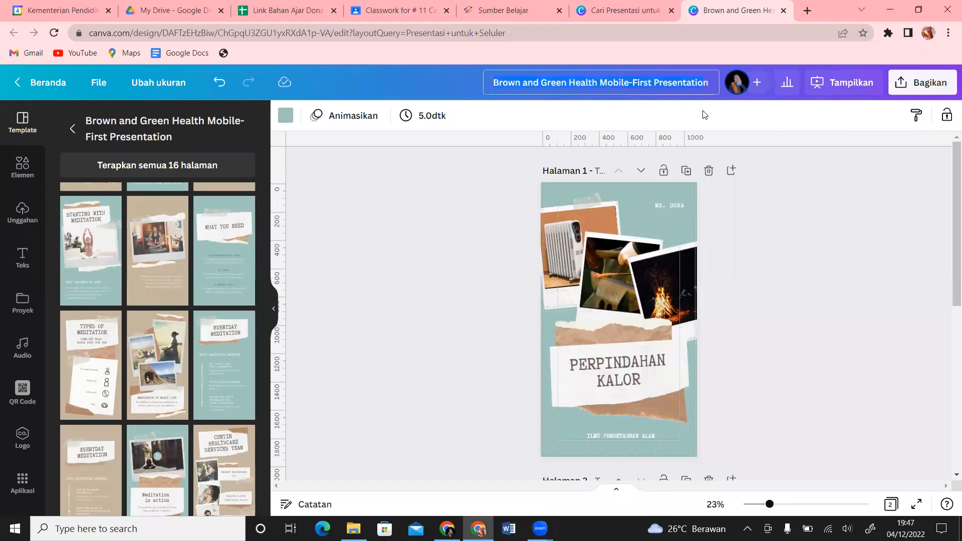
pyautogui.write('n')
pyautogui.press('BackSpace')
pyautogui.write('Pres')
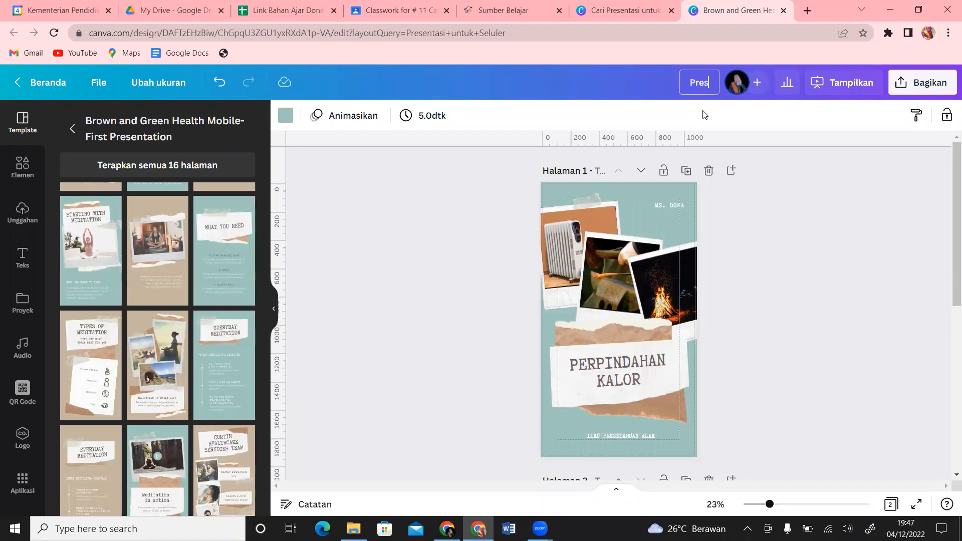
pyautogui.write('entasi Seluler')
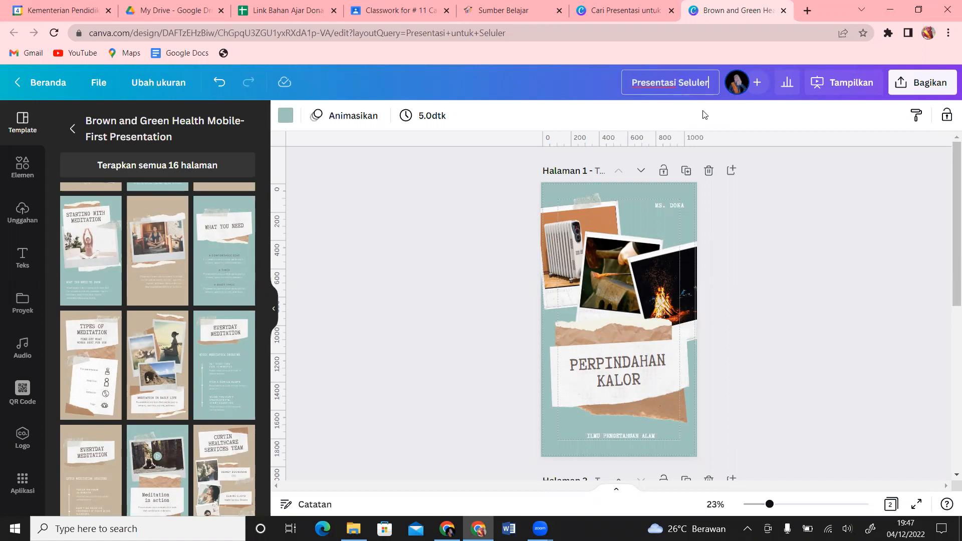
pyautogui.click(815, 213)
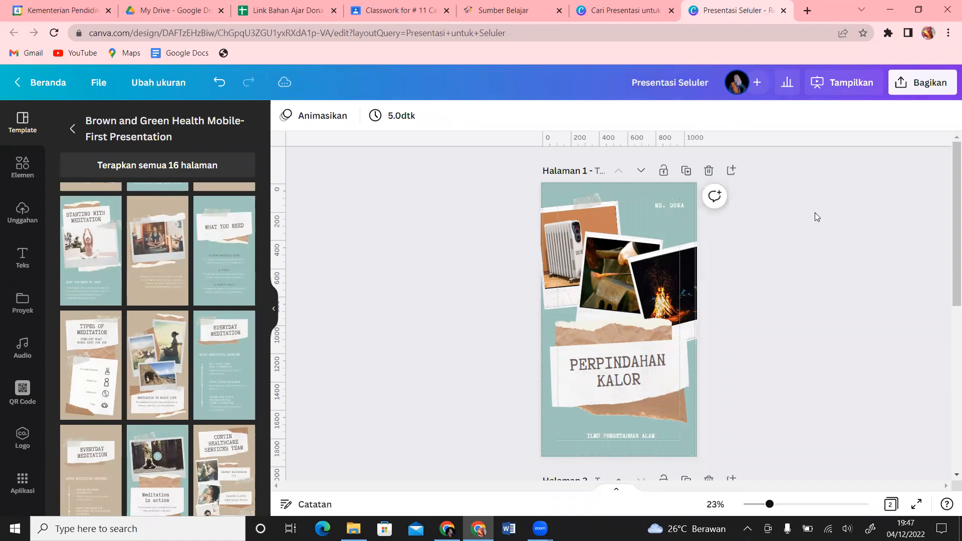
# Replace page 2's title with "MENU PRESENTASI" and delete the "Quick Meditation Sessions" subheading below it.
pyautogui.scroll(-7, 949, 237)
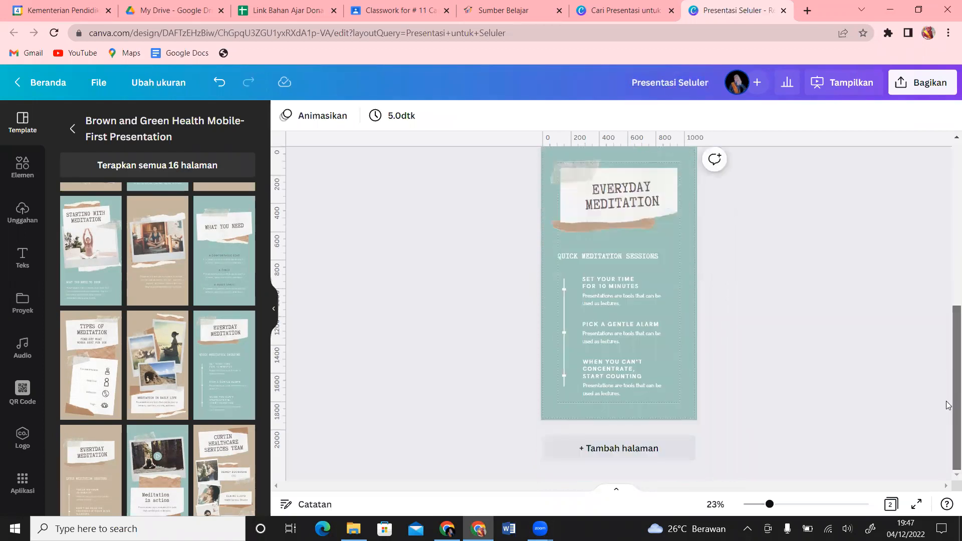
pyautogui.doubleClick(642, 195)
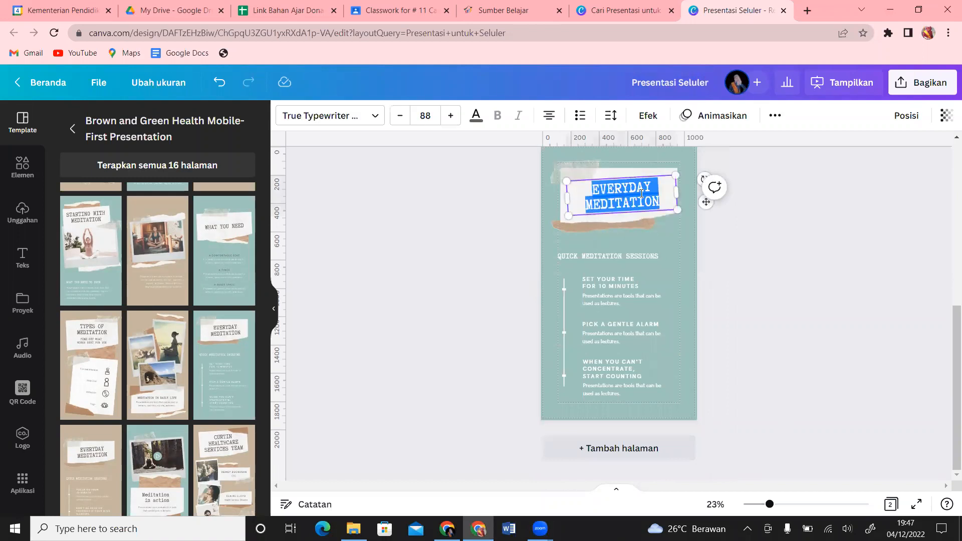
pyautogui.write('MENU')
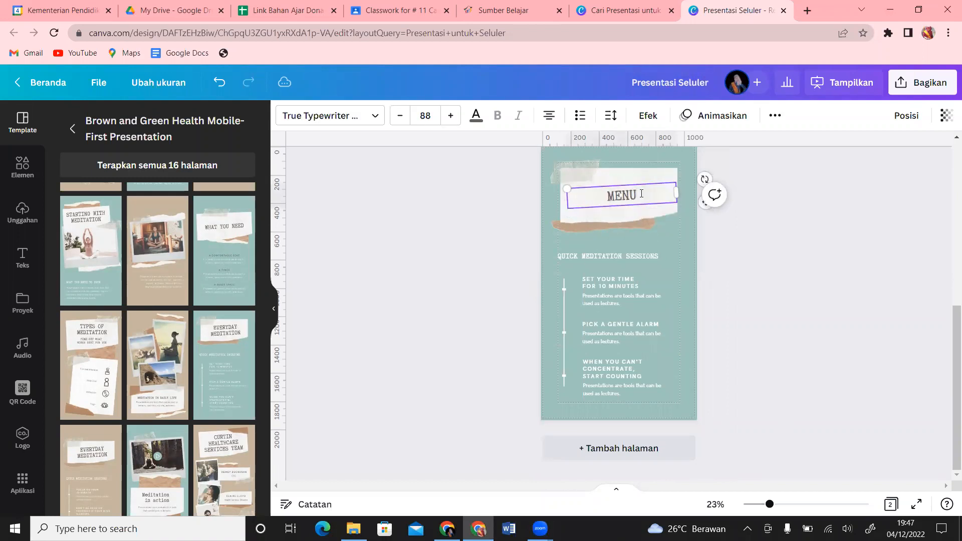
pyautogui.write(' PRESENTASI')
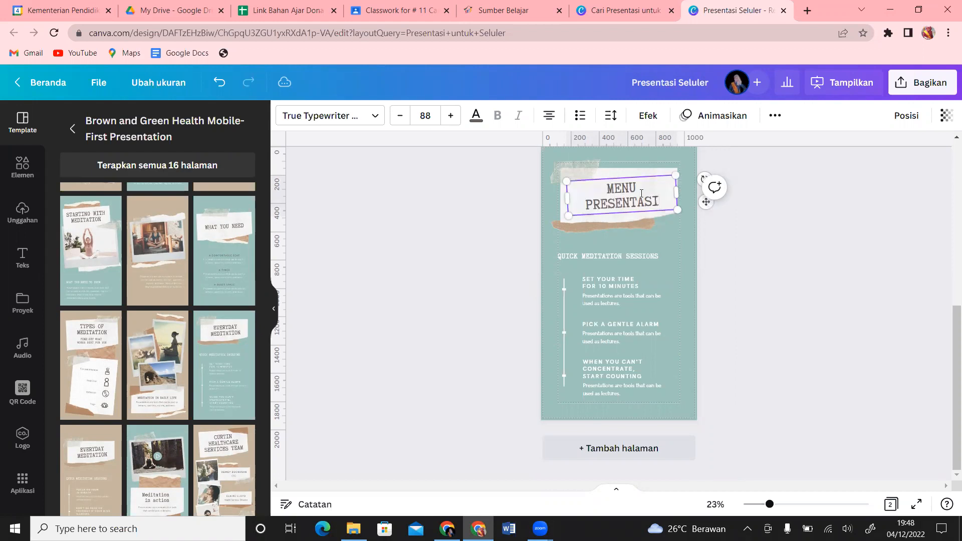
pyautogui.click(657, 257)
pyautogui.press('Delete')
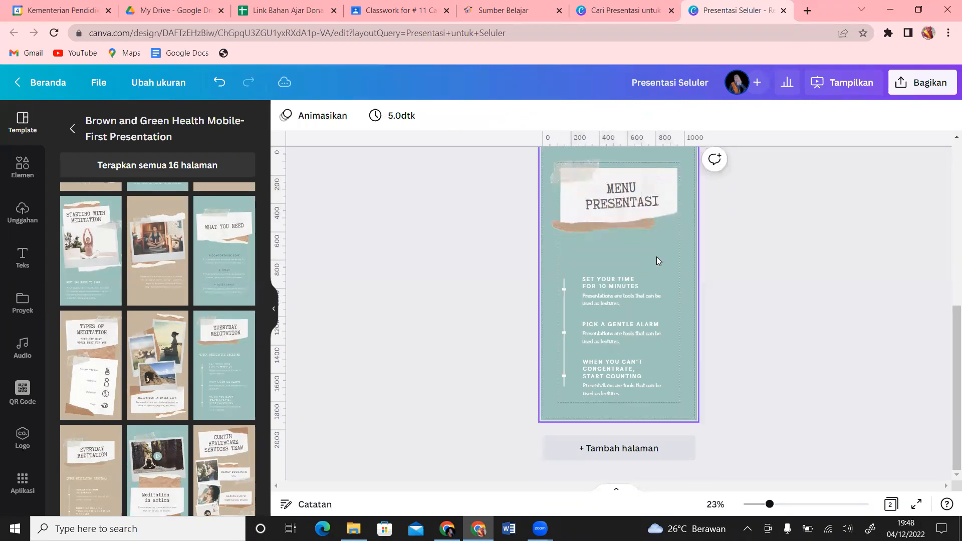
# Change the first timeline heading on page 2 to "PENDAHULUAN" and delete the description text under it.
pyautogui.click(640, 284)
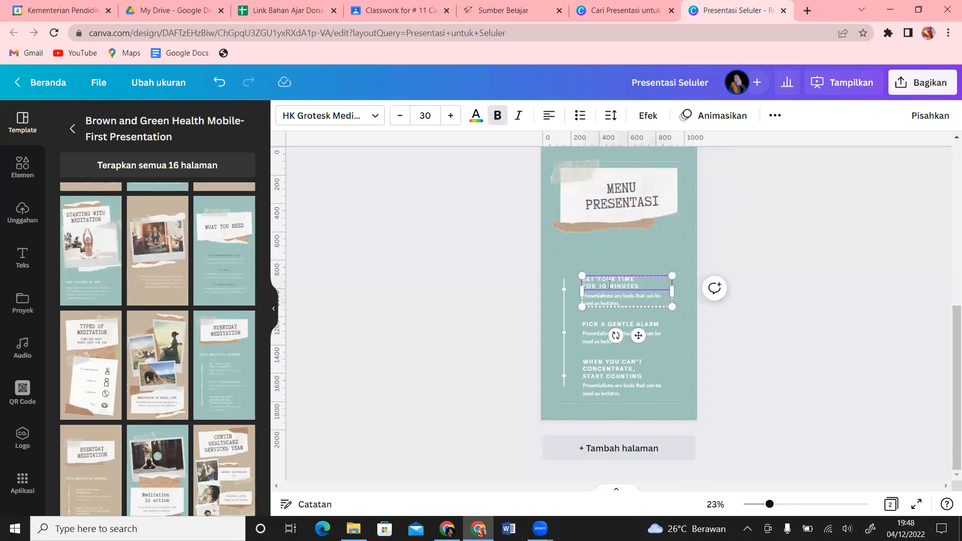
pyautogui.moveTo(641, 286); pyautogui.dragTo(591, 281)
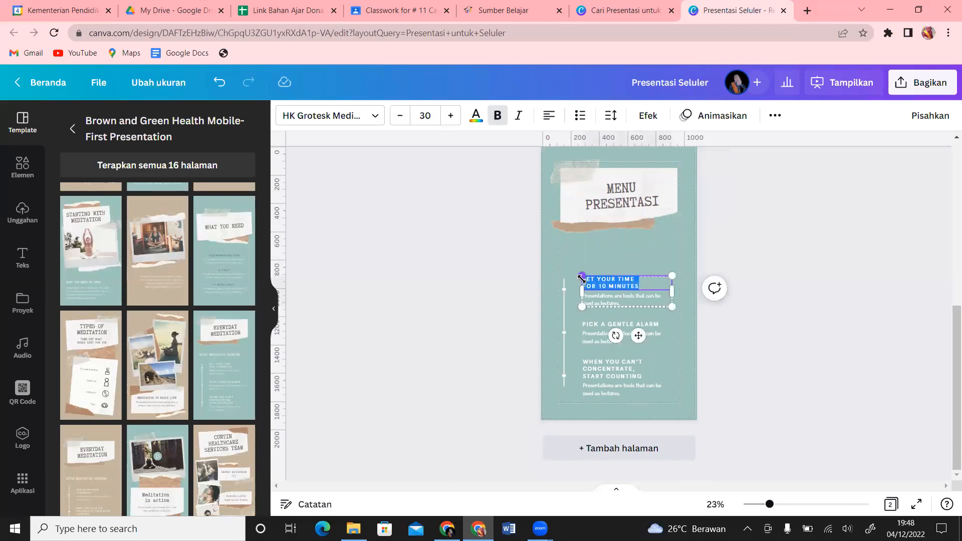
pyautogui.press('BackSpace')
pyautogui.write('DAHULUAN')
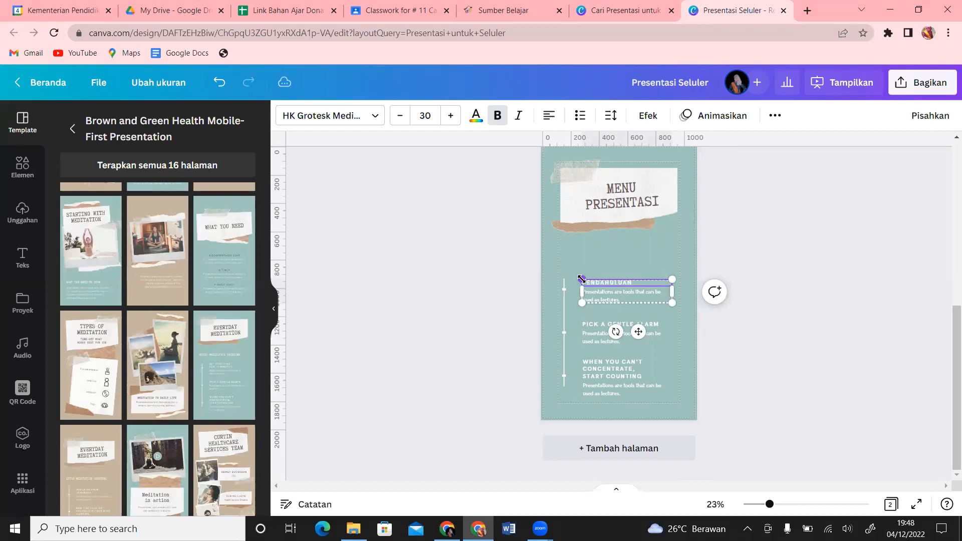
pyautogui.click(641, 300)
pyautogui.press('Delete')
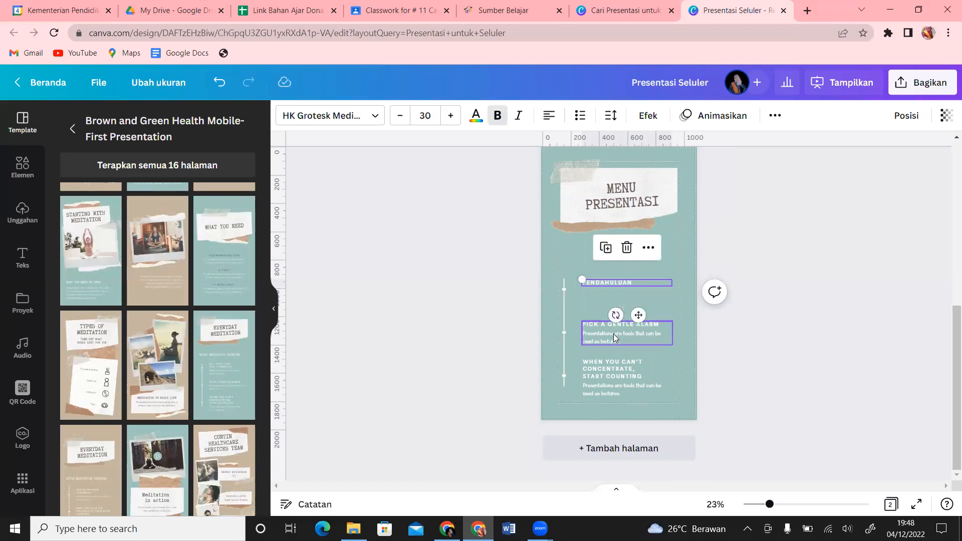
# Delete the second timeline point's description and, after checking the Sumber Belajar menu, change its heading to "KOMPETENSI".
pyautogui.click(615, 339)
pyautogui.press('Delete')
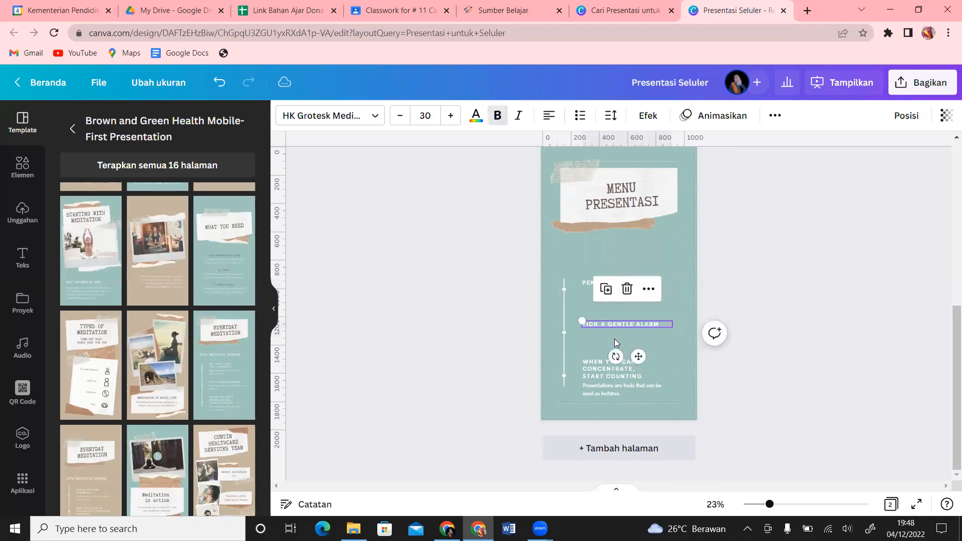
pyautogui.click(541, 6)
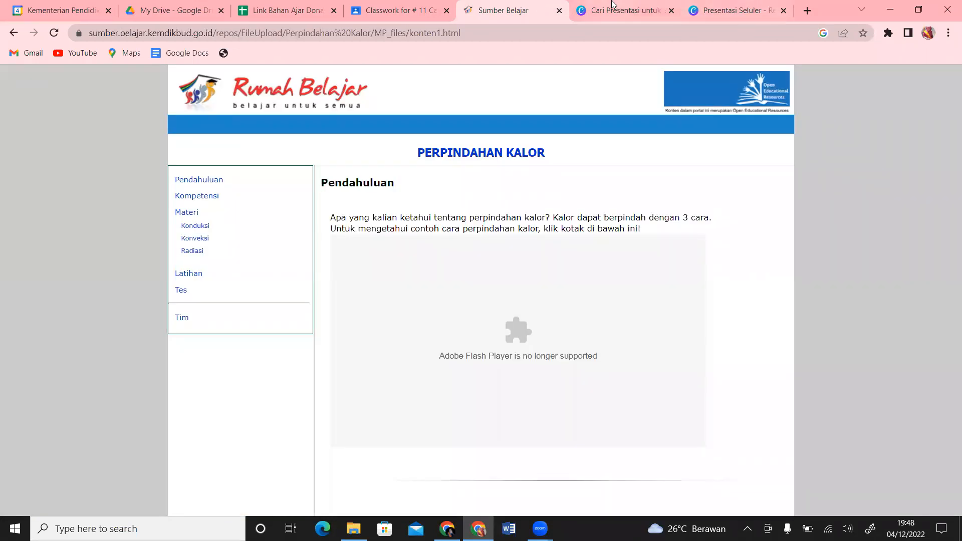
pyautogui.click(709, 6)
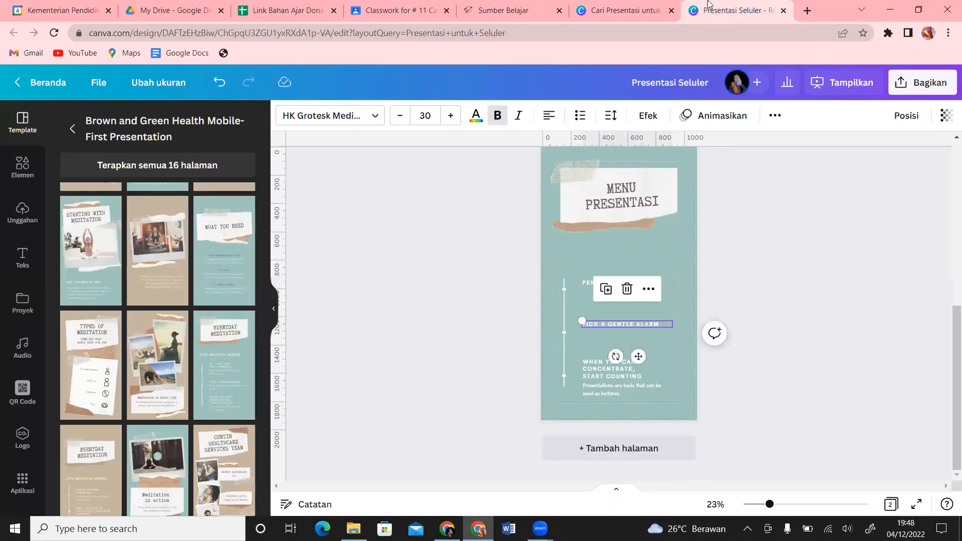
pyautogui.doubleClick(668, 322)
pyautogui.moveTo(668, 322); pyautogui.dragTo(592, 326)
pyautogui.press('BackSpace')
pyautogui.write('KOMPETE')
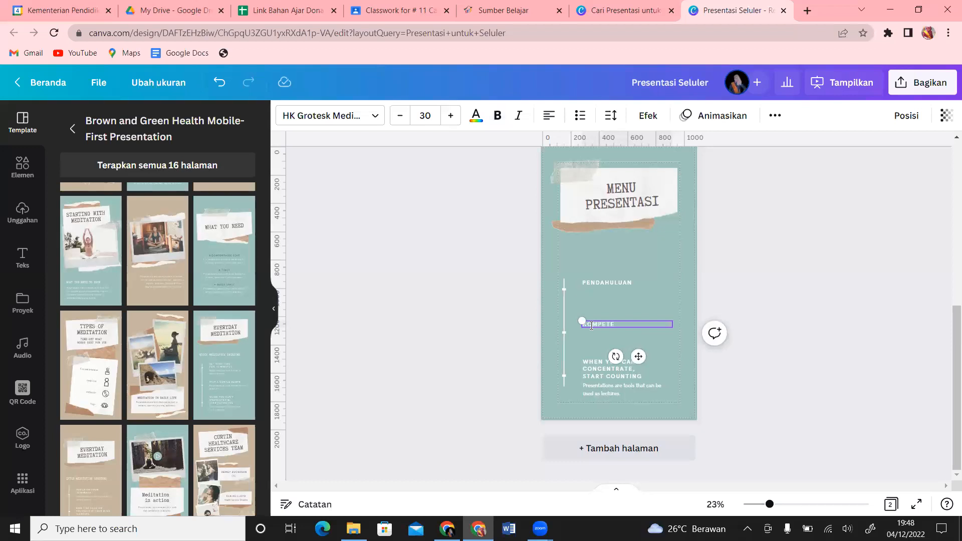
# Change the third timeline heading to "MATERI" and delete the description text under it.
pyautogui.click(598, 368)
pyautogui.moveTo(650, 376); pyautogui.dragTo(583, 359)
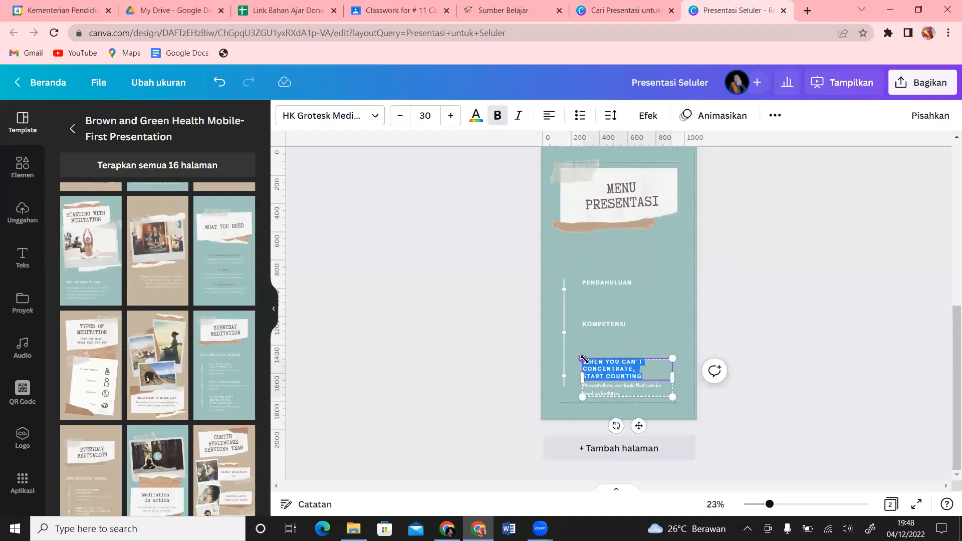
pyautogui.press('BackSpace')
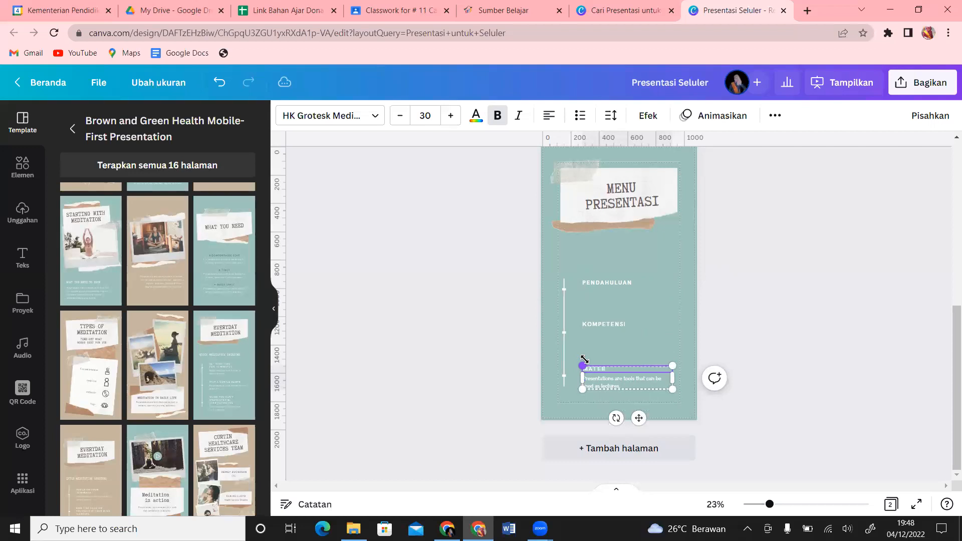
pyautogui.click(612, 379)
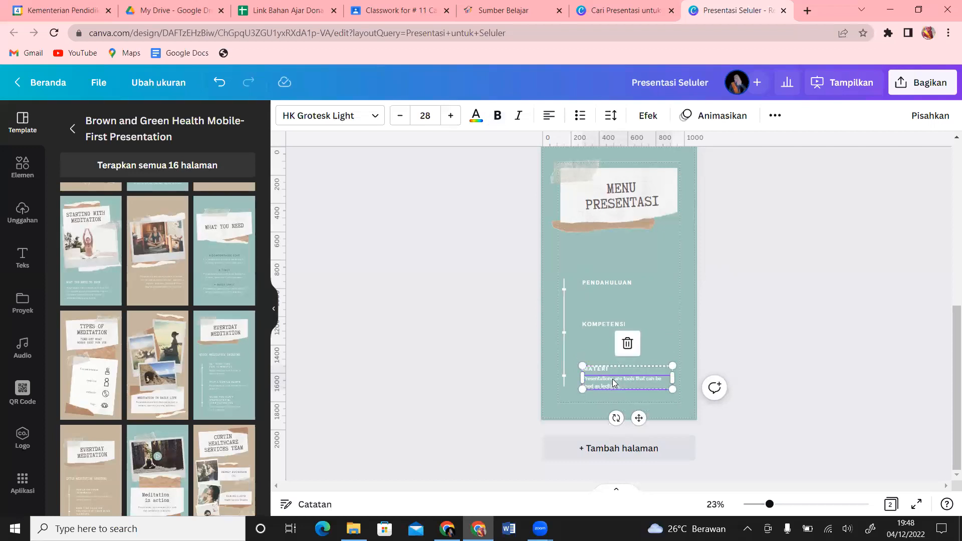
pyautogui.press('Delete')
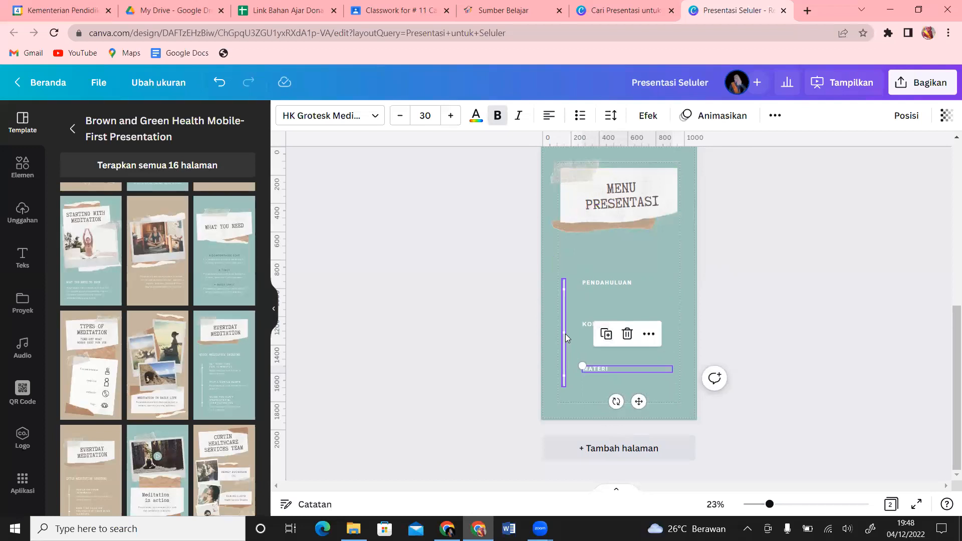
# Move the timeline line up towards the title and place PENDAHULUAN, KOMPETENSI and MATERI beside its three points.
pyautogui.moveTo(565, 334); pyautogui.dragTo(569, 310)
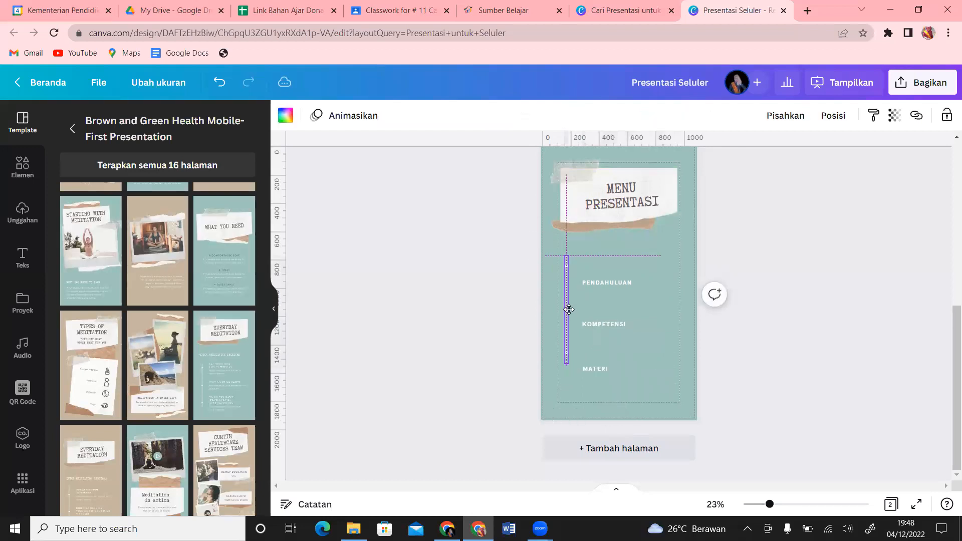
pyautogui.click(606, 282)
pyautogui.moveTo(602, 275); pyautogui.dragTo(599, 269)
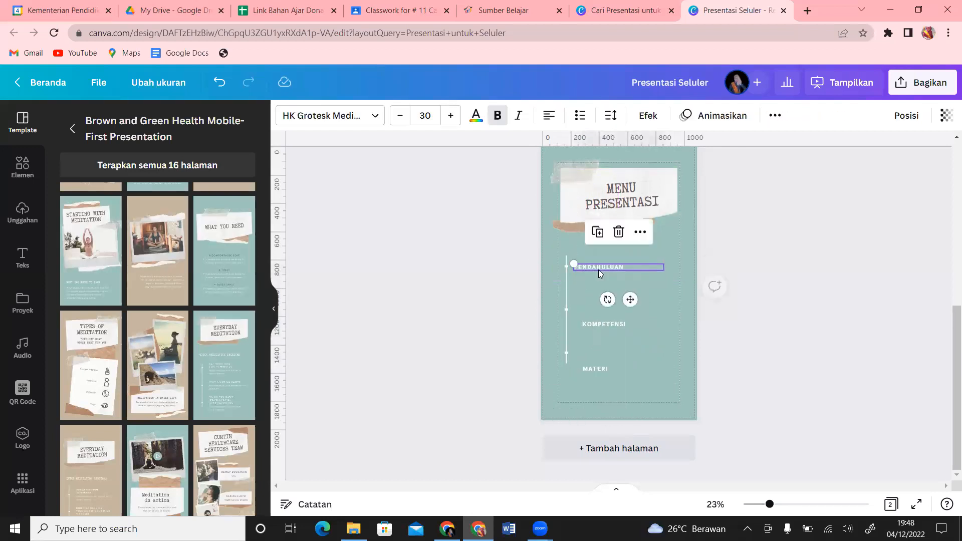
pyautogui.moveTo(605, 323)
pyautogui.mouseDown()
pyautogui.moveTo(602, 311)
pyautogui.moveTo(586, 311)
pyautogui.moveTo(600, 308)
pyautogui.mouseUp()
pyautogui.moveTo(598, 367); pyautogui.dragTo(595, 351)
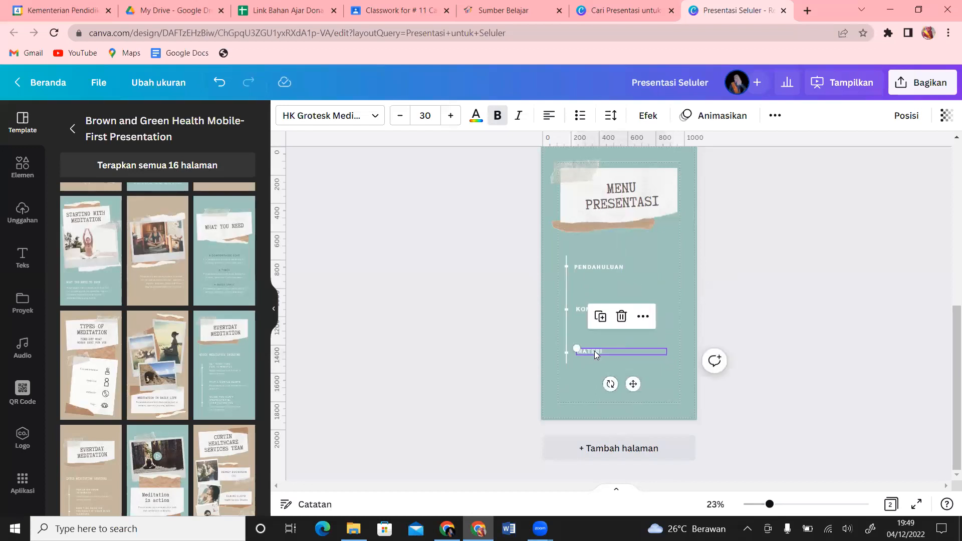
# Increase the font size of the PENDAHULUAN heading to 40.
pyautogui.click(610, 265)
pyautogui.click(451, 115)
pyautogui.click(451, 115)
pyautogui.click(451, 115)
pyautogui.click(451, 116)
pyautogui.click(451, 116)
pyautogui.click(451, 116)
pyautogui.click(451, 116)
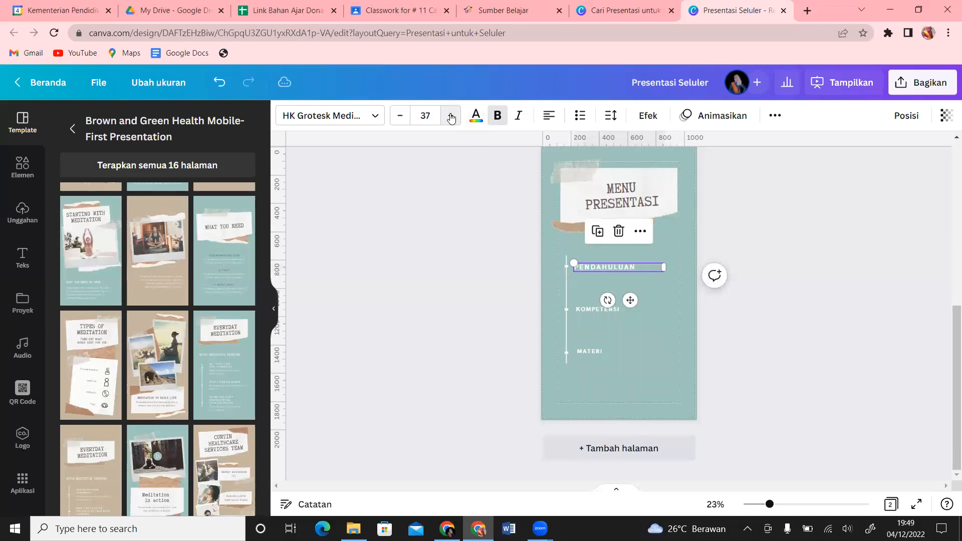
pyautogui.click(451, 115)
pyautogui.click(452, 116)
pyautogui.click(452, 116)
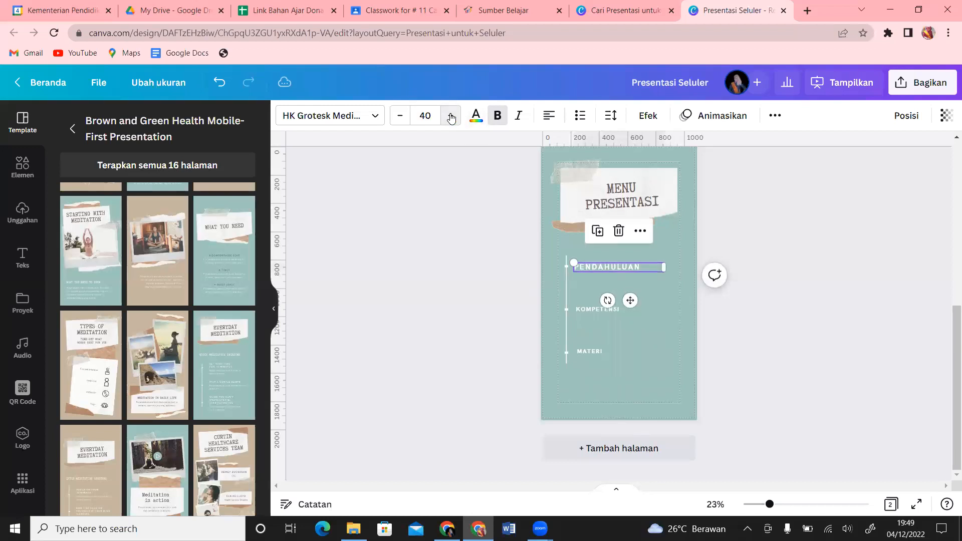
# Set the font size of the KOMPETENSI and MATERI headings to 40.
pyautogui.click(594, 309)
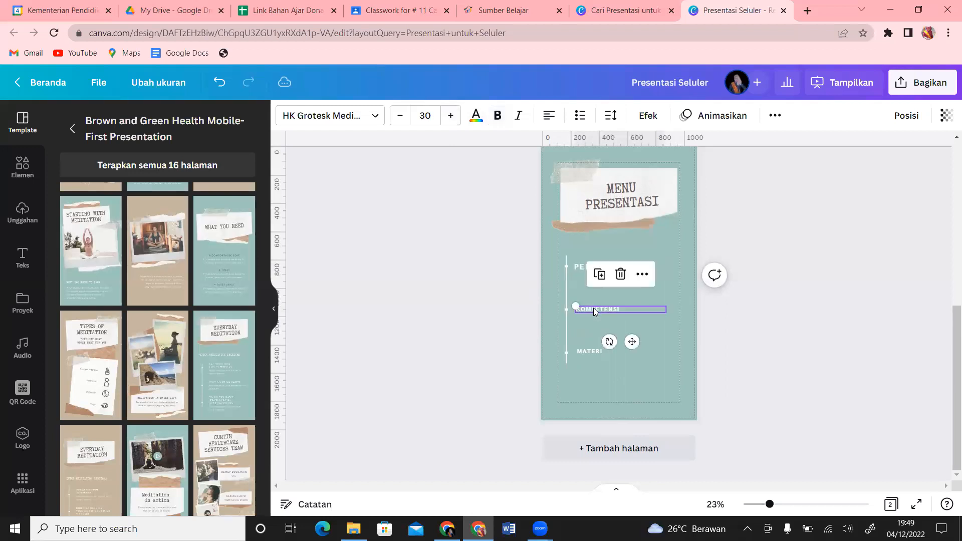
pyautogui.click(422, 115)
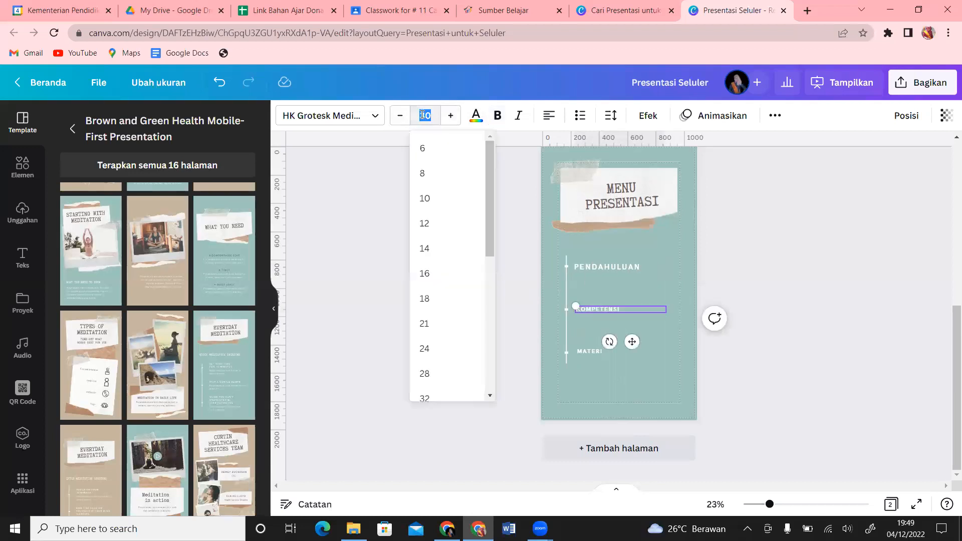
pyautogui.write('40')
pyautogui.press('Return')
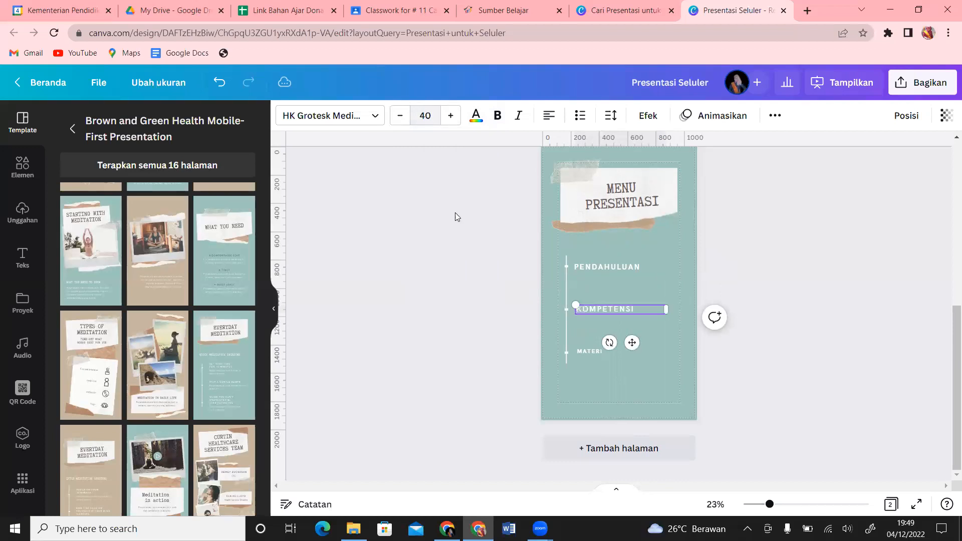
pyautogui.click(593, 352)
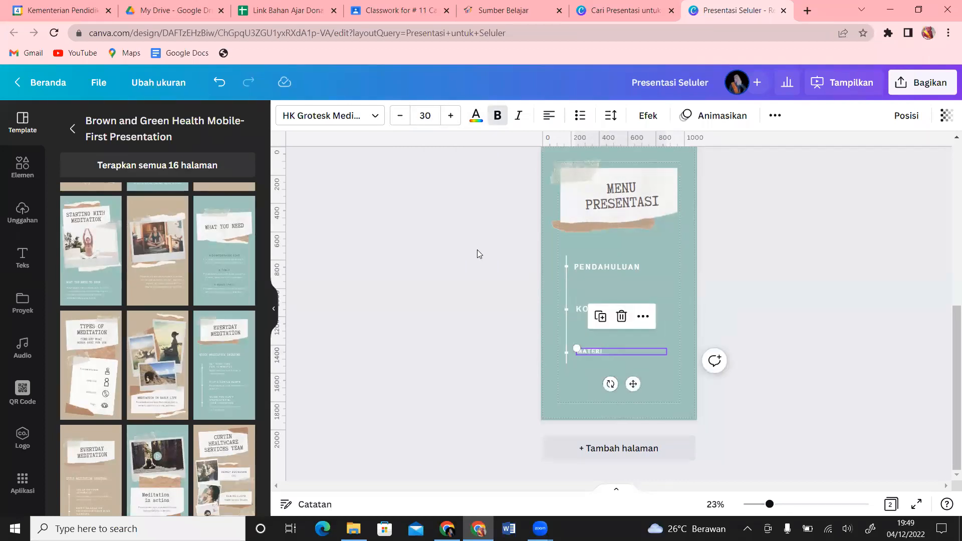
pyautogui.click(430, 119)
pyautogui.write('40')
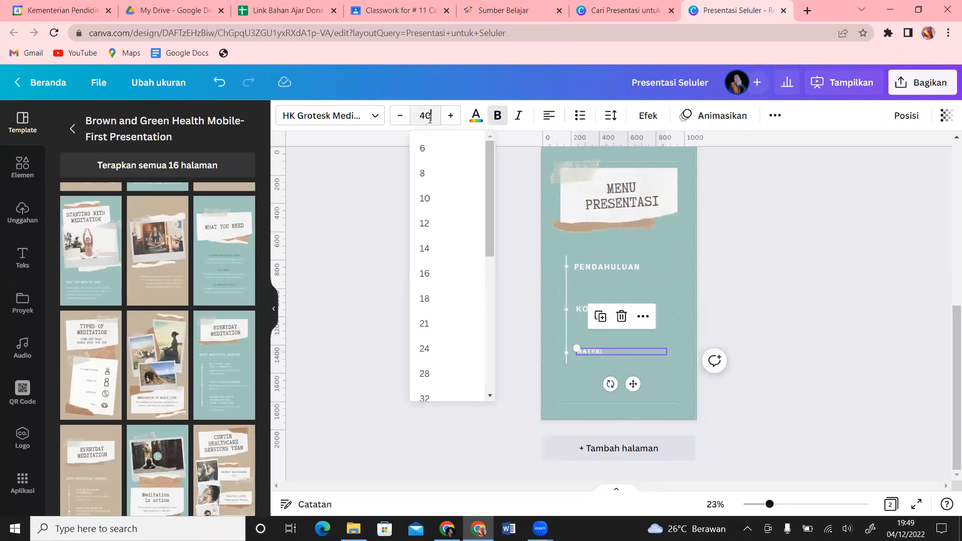
pyautogui.press('Return')
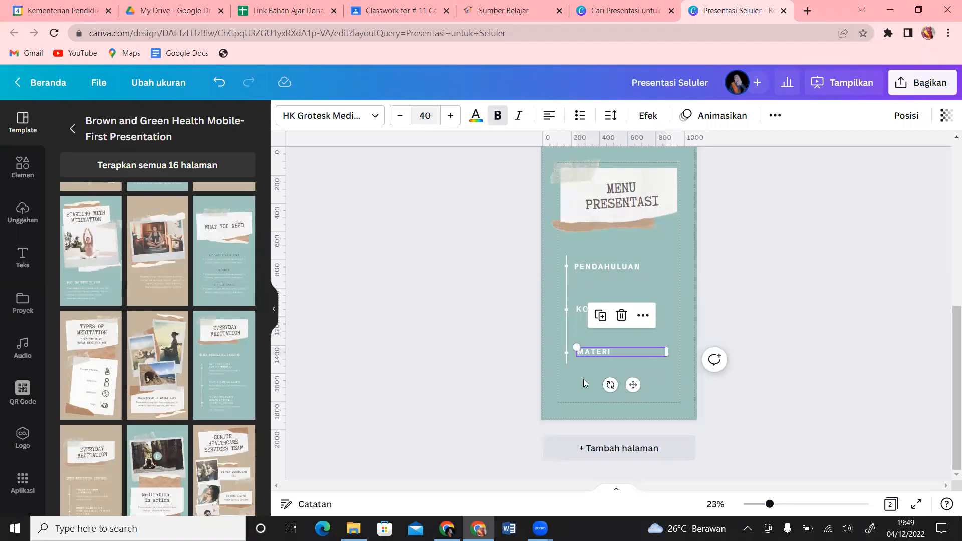
# Compare the font and text formatting of the PENDAHULUAN, KOMPETENSI and MATERI headings on the menu page.
pyautogui.click(675, 263)
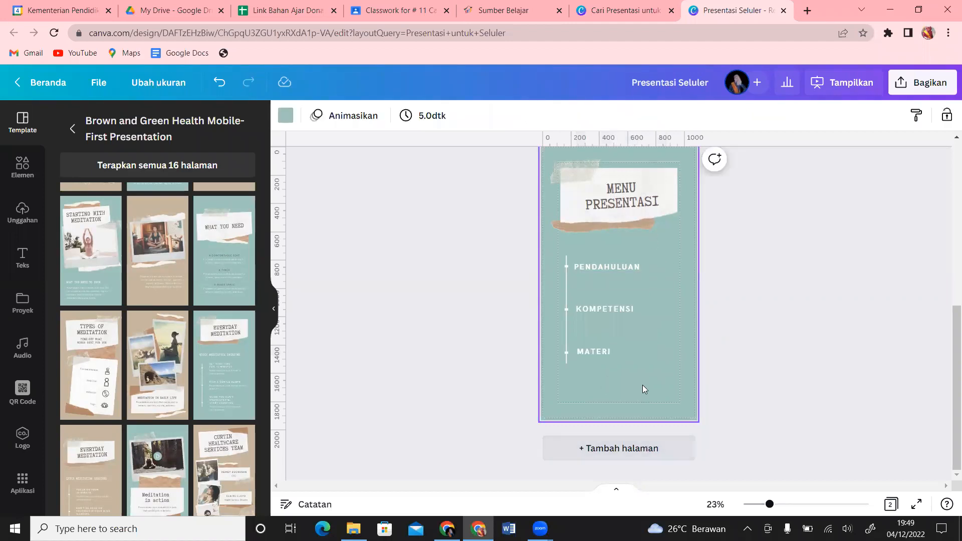
pyautogui.click(618, 267)
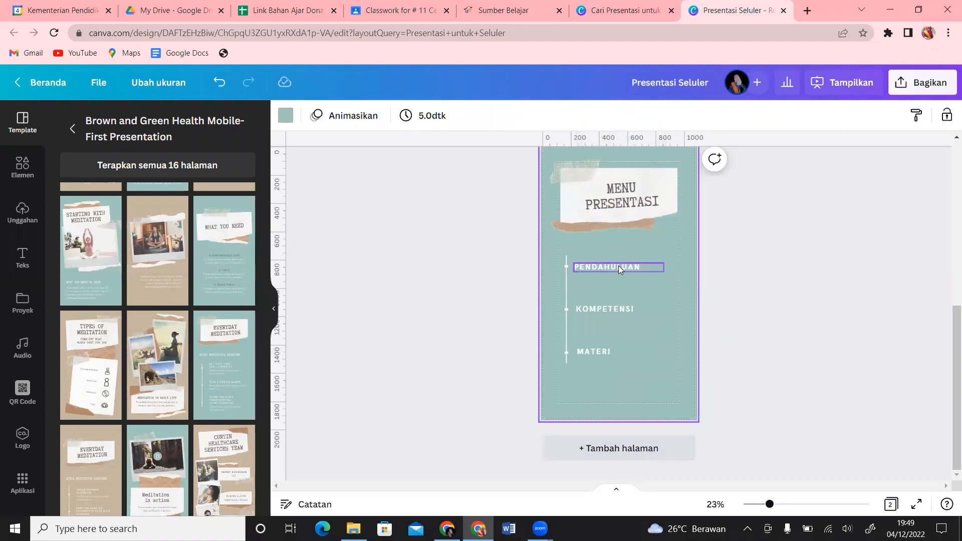
pyautogui.click(619, 303)
pyautogui.click(606, 354)
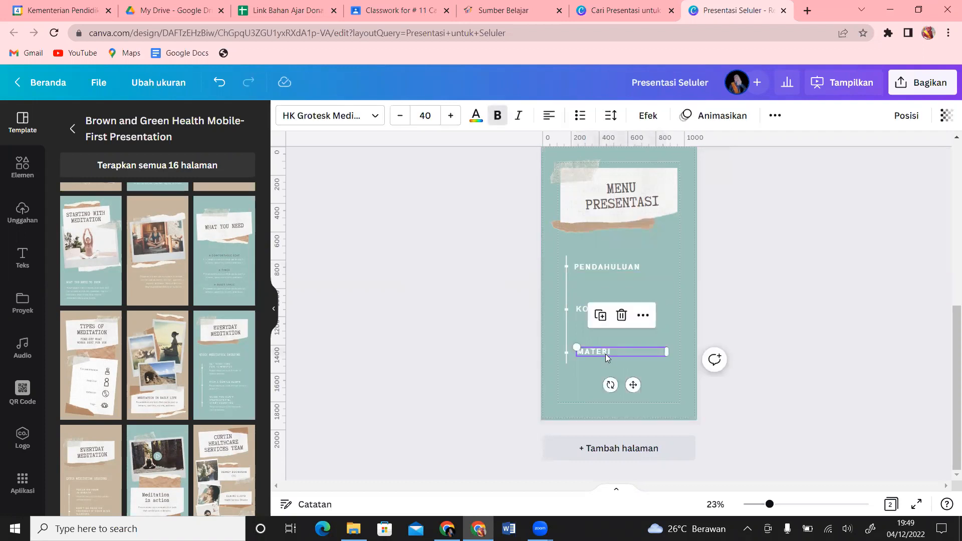
pyautogui.click(625, 271)
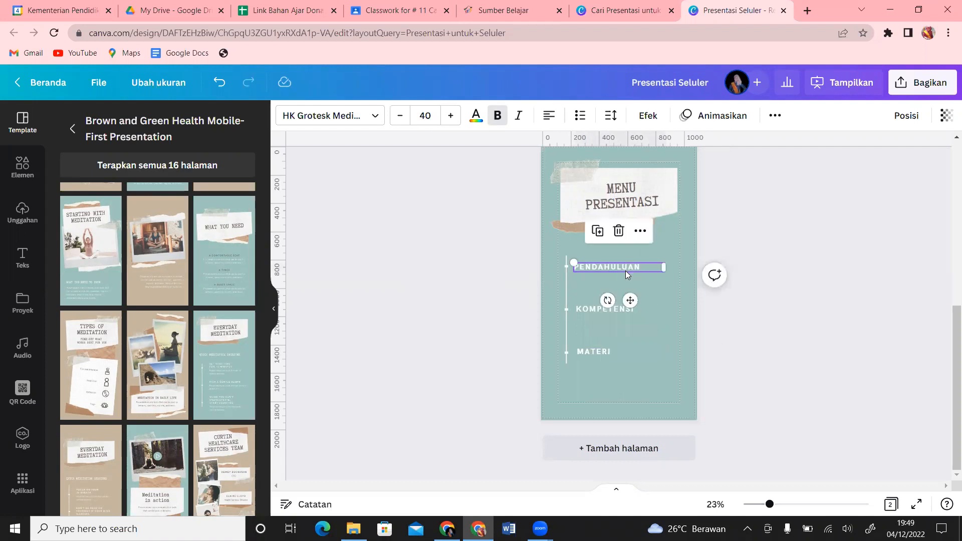
pyautogui.click(618, 312)
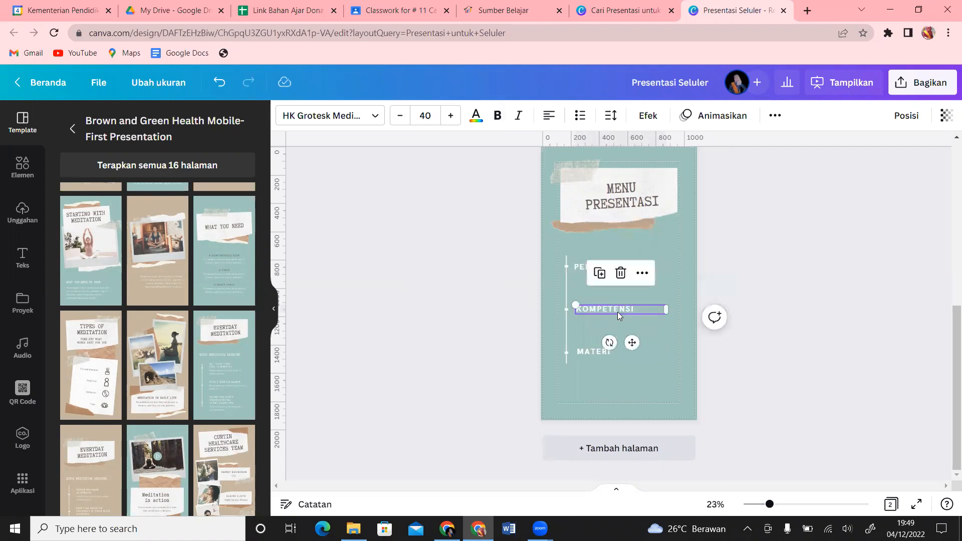
pyautogui.click(600, 353)
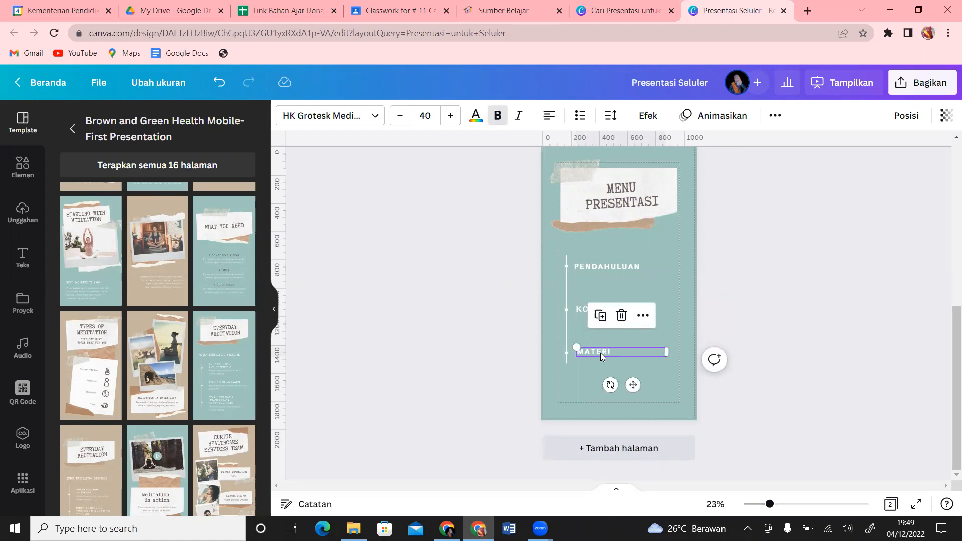
pyautogui.click(642, 272)
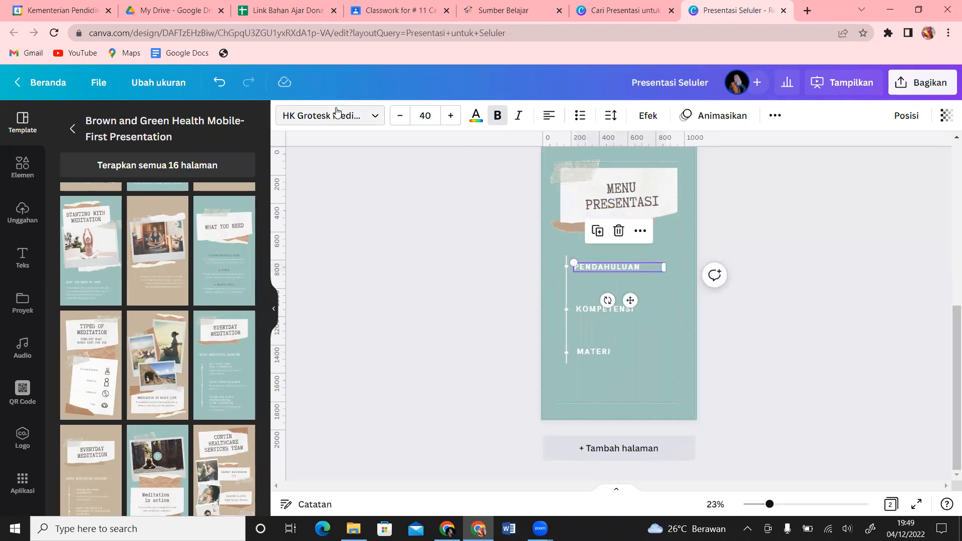
pyautogui.click(620, 311)
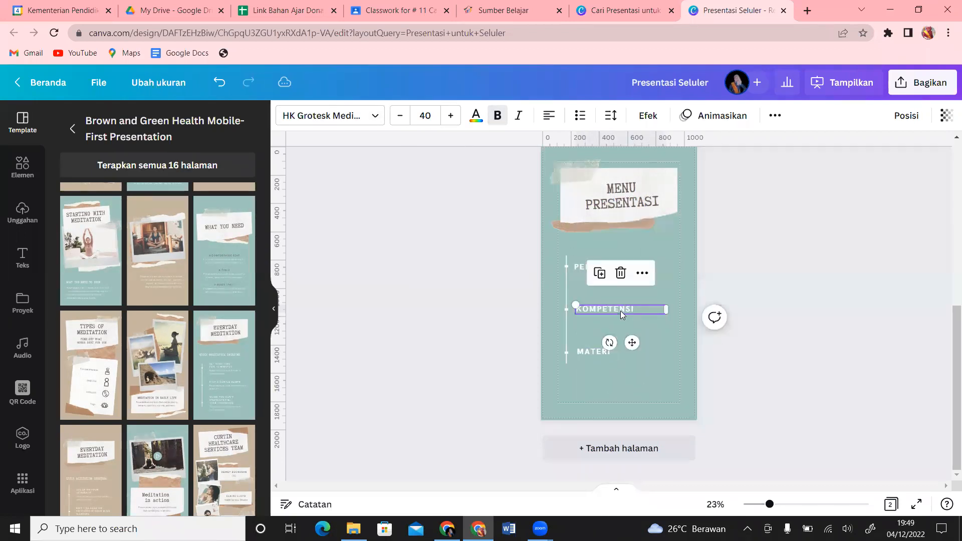
pyautogui.click(373, 120)
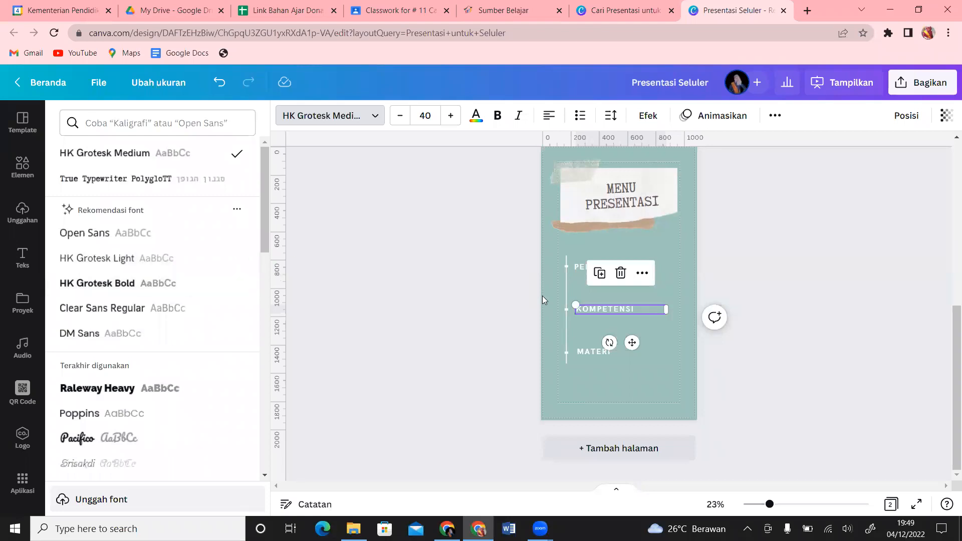
pyautogui.click(673, 381)
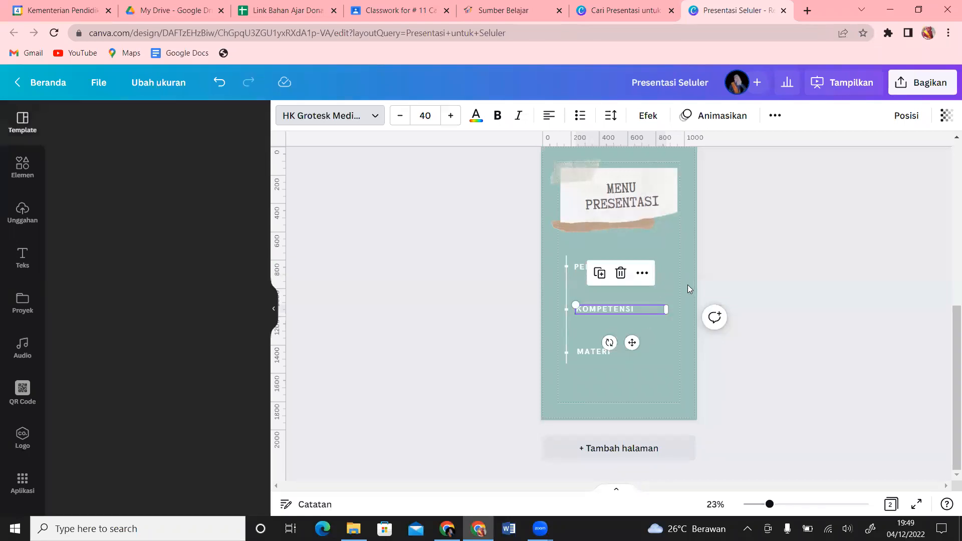
pyautogui.click(688, 284)
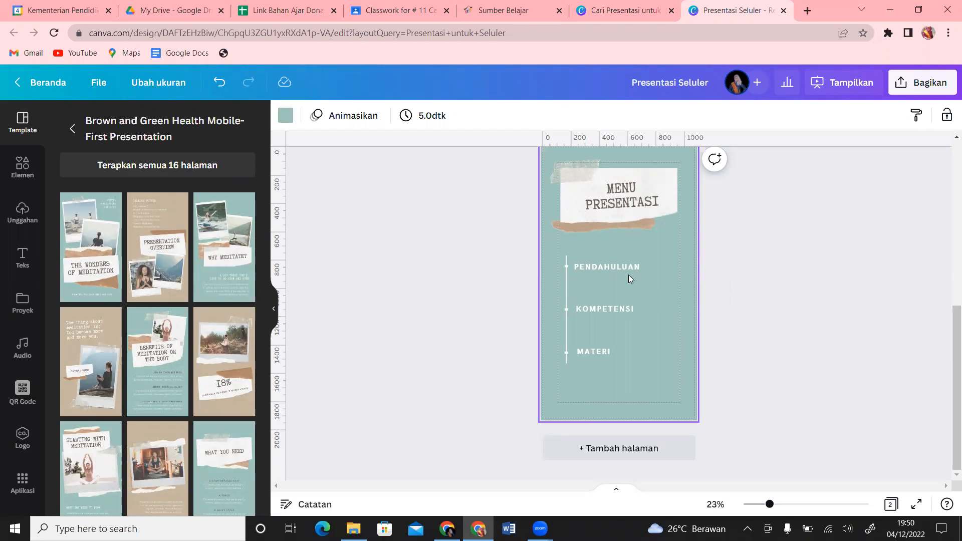
# Search the element graphics for "panas" and place the outlined wavy heat graphic beside MATERI in the menu page's lower right corner.
pyautogui.click(29, 170)
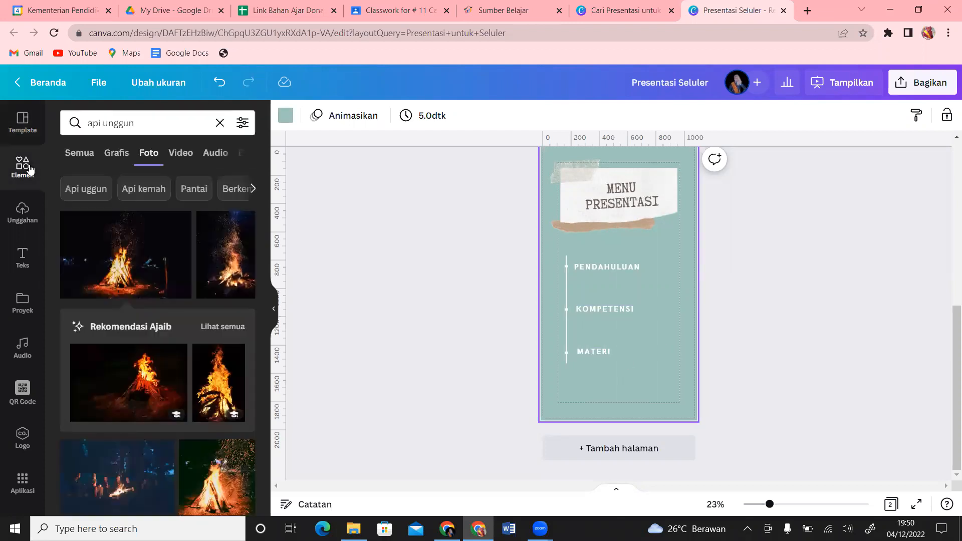
pyautogui.click(220, 123)
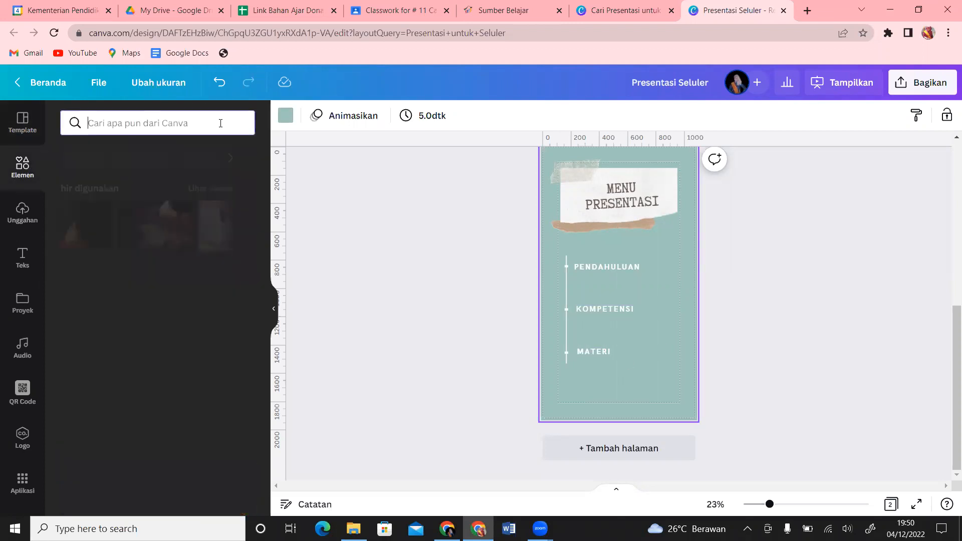
pyautogui.click(172, 120)
pyautogui.write('panas')
pyautogui.press('Return')
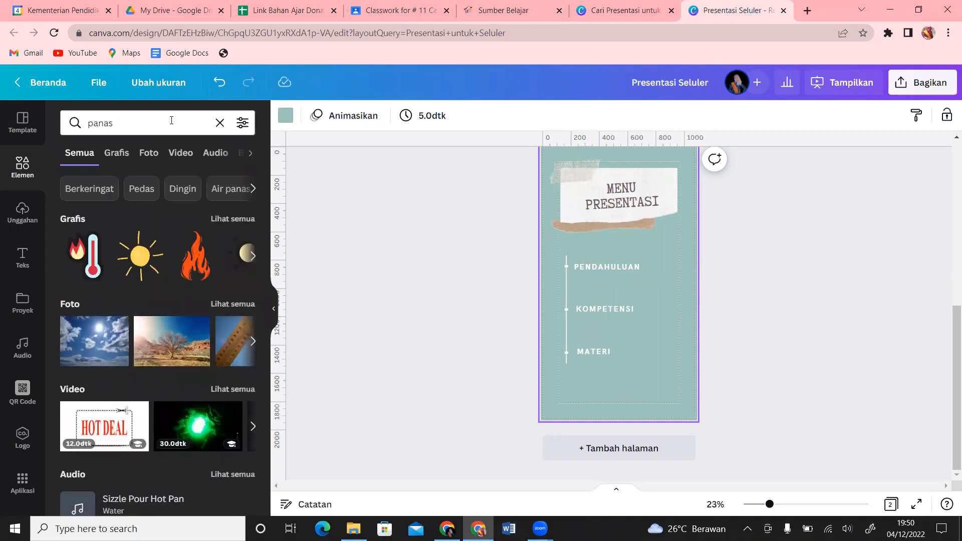
pyautogui.click(241, 220)
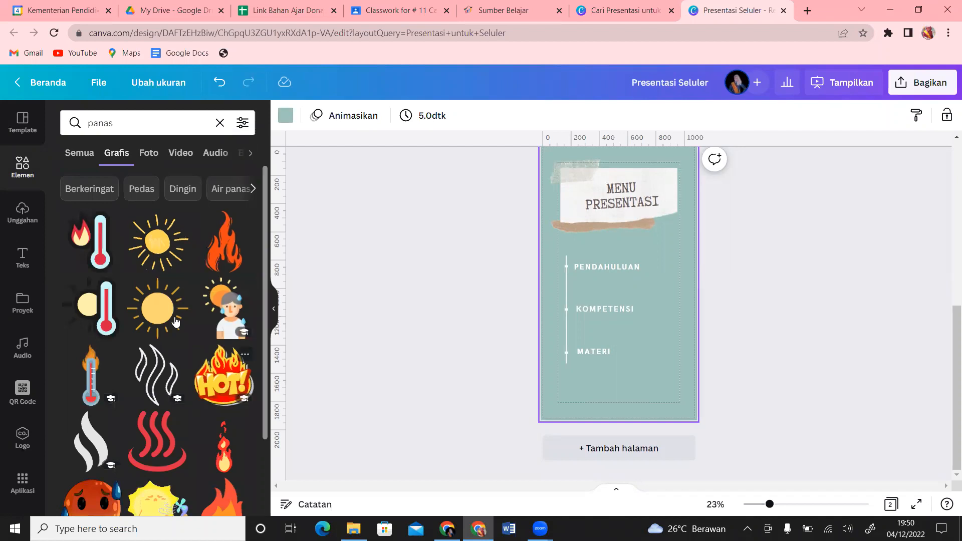
pyautogui.click(150, 381)
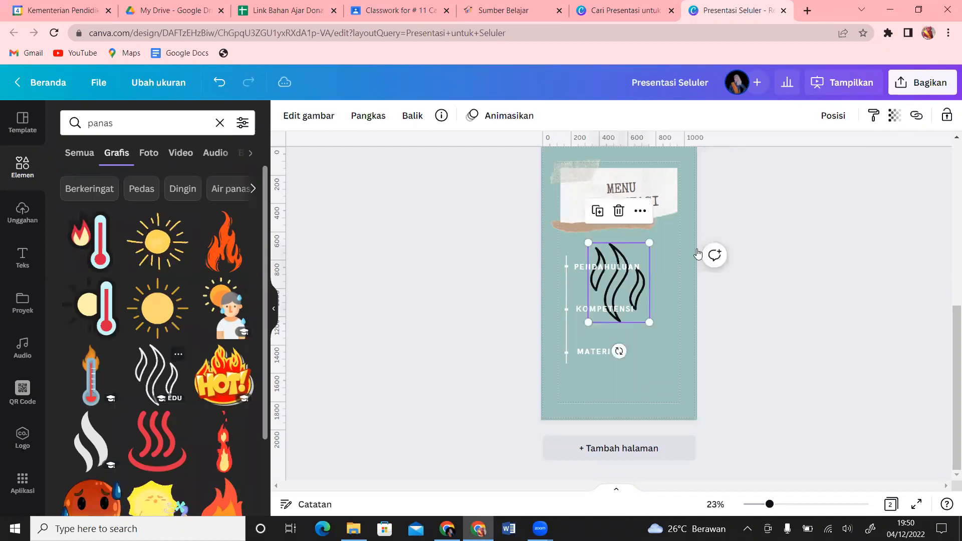
pyautogui.moveTo(628, 285)
pyautogui.mouseDown()
pyautogui.moveTo(684, 365)
pyautogui.moveTo(669, 365)
pyautogui.mouseUp()
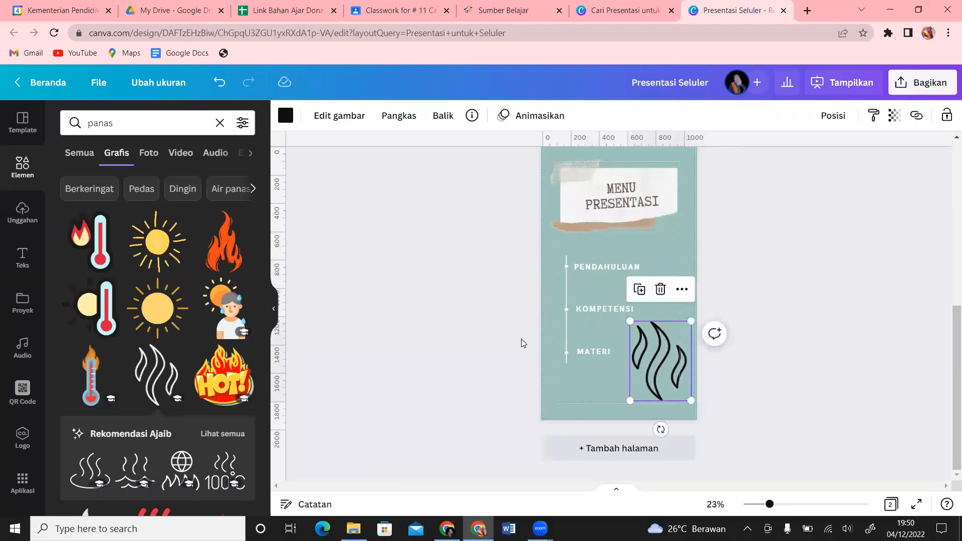
# Recolour the wavy heat graphic with the darkest brown of the page's photo colours.
pyautogui.click(286, 115)
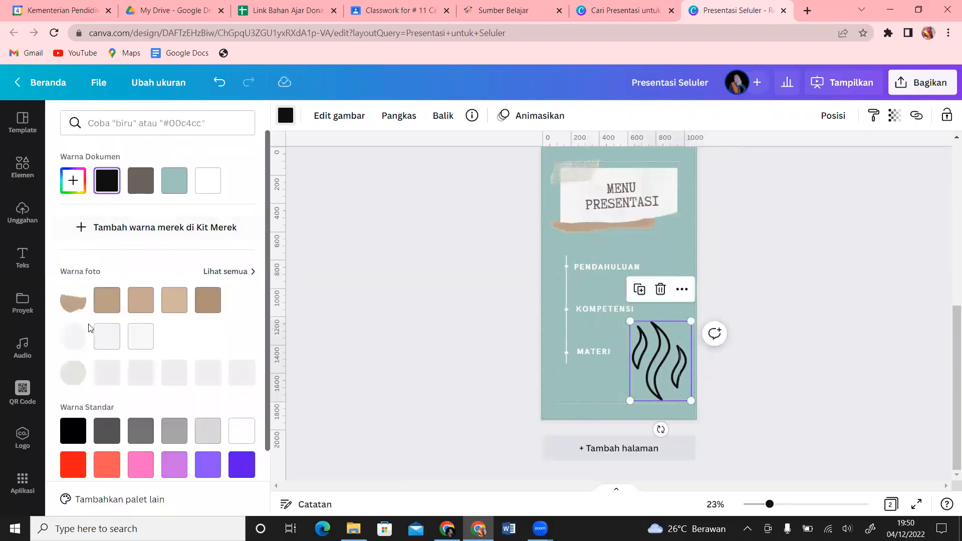
pyautogui.click(108, 301)
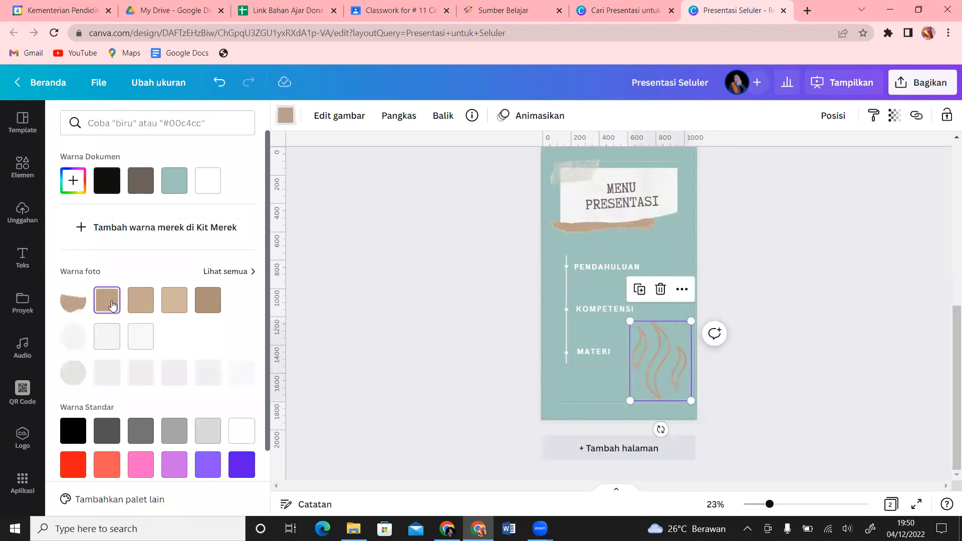
pyautogui.click(213, 307)
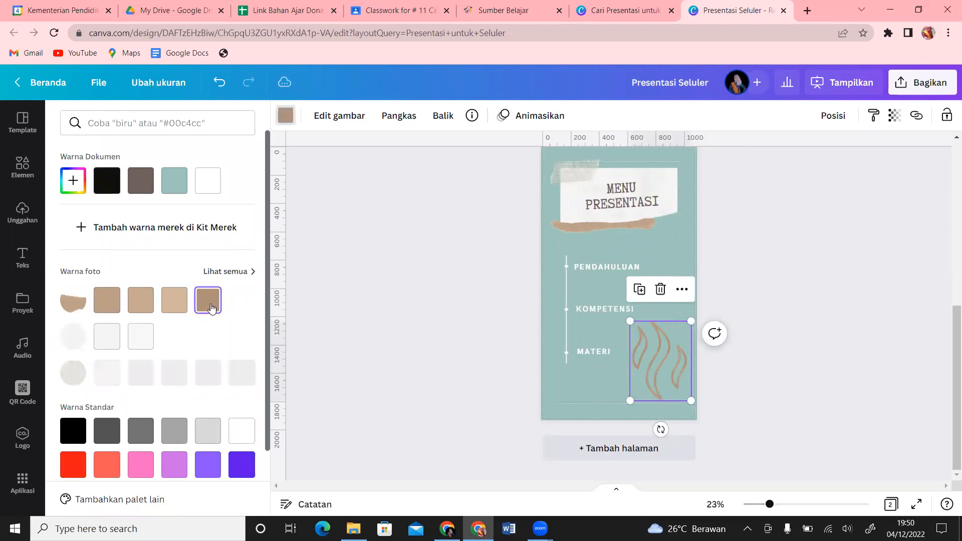
pyautogui.press('Escape')
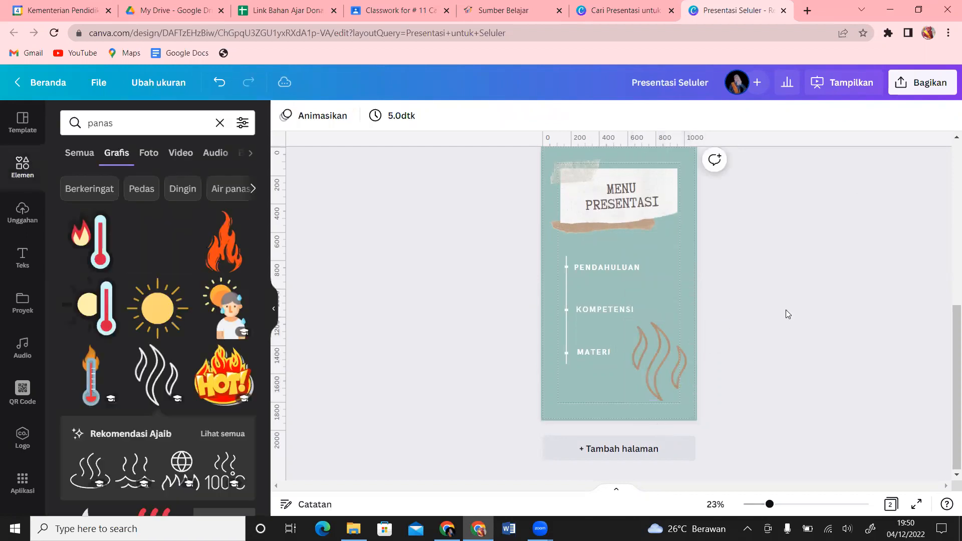
pyautogui.press('Escape')
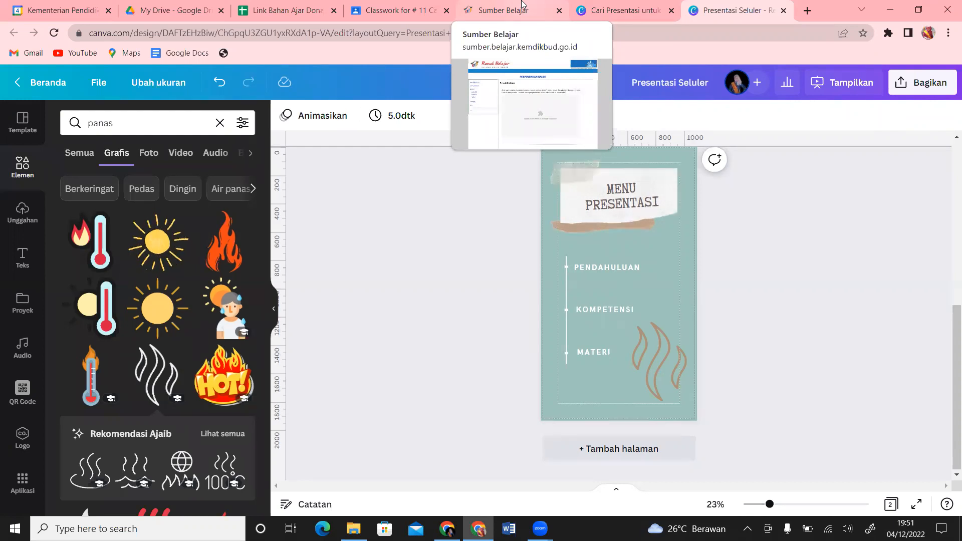
# Add the "Benefits of Meditation on the Body" template page as a new page, with the prompt set to "Jangan tampilkan lagi".
pyautogui.click(26, 129)
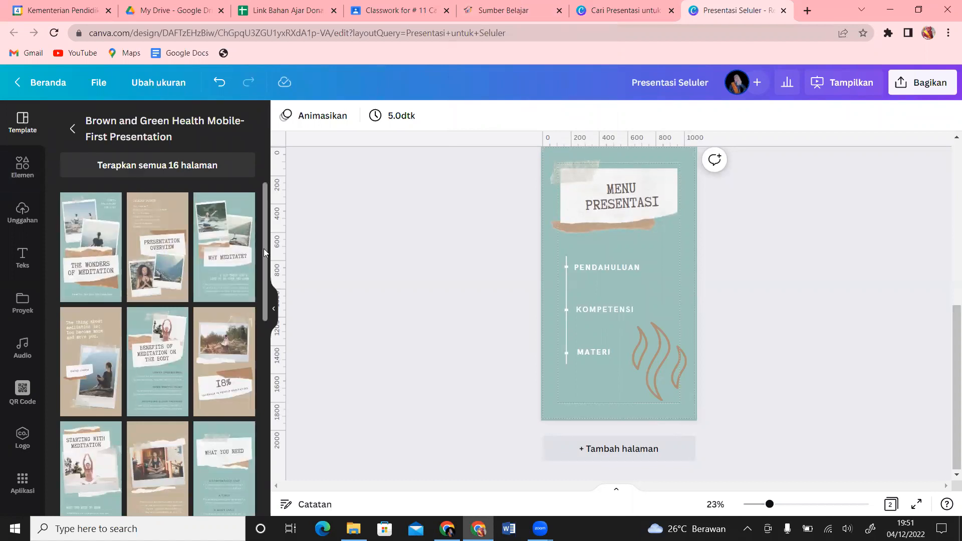
pyautogui.moveTo(265, 243); pyautogui.dragTo(264, 350)
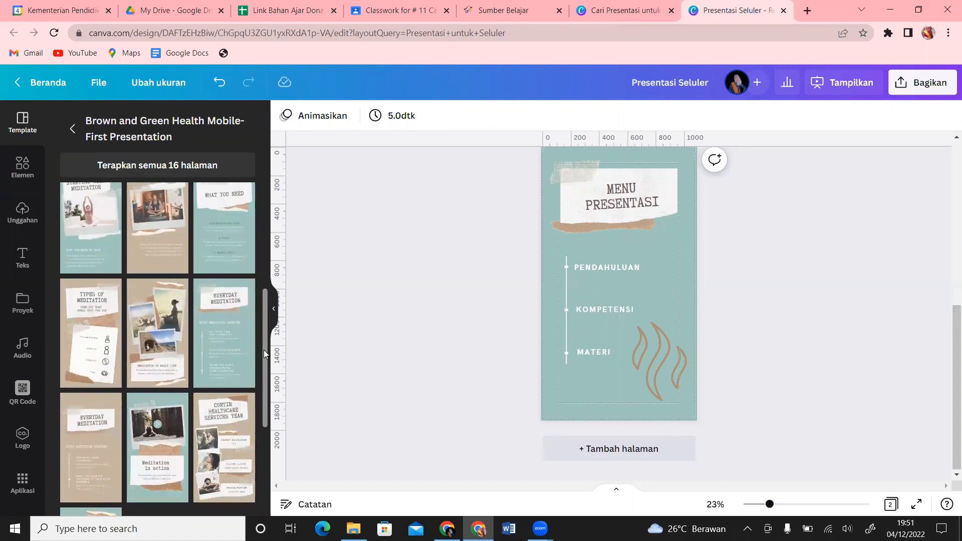
pyautogui.moveTo(263, 350); pyautogui.dragTo(266, 284)
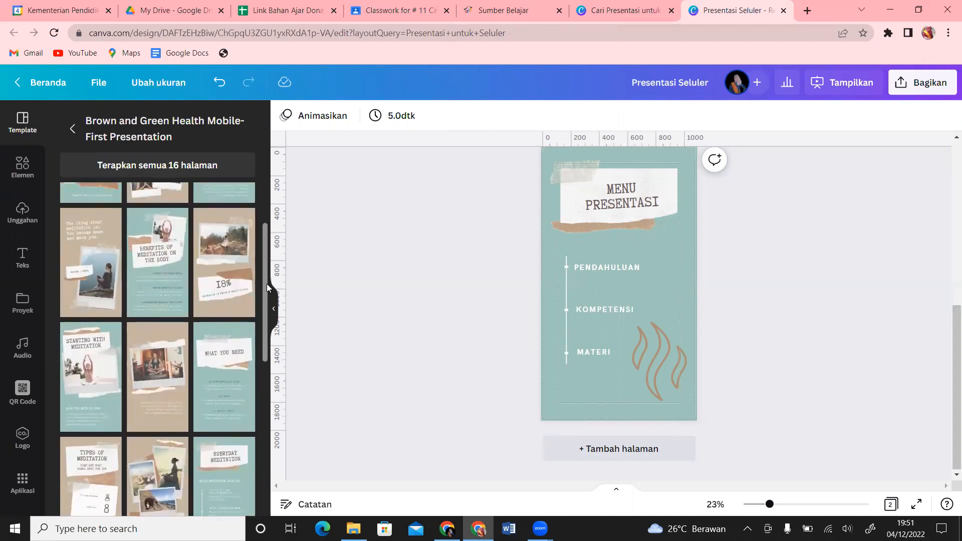
pyautogui.click(141, 259)
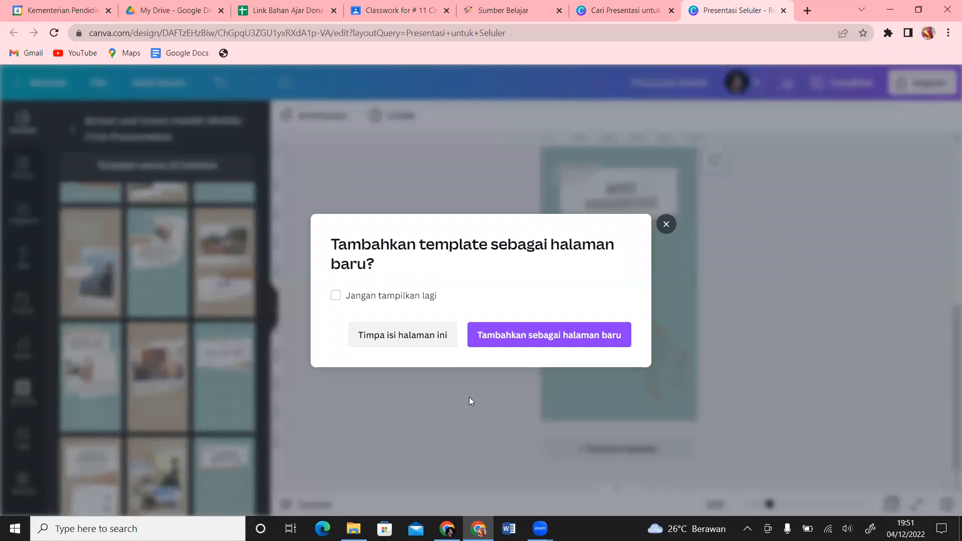
pyautogui.click(536, 342)
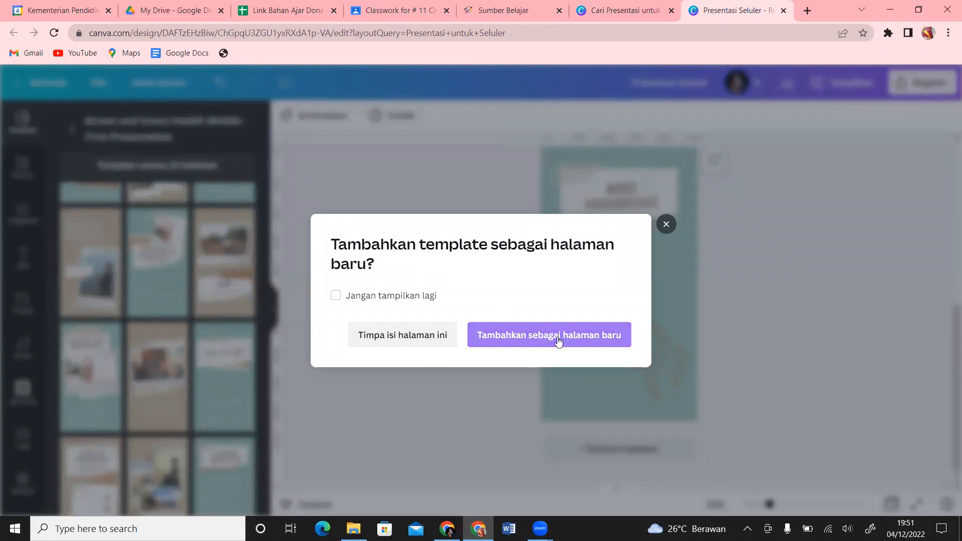
pyautogui.click(336, 297)
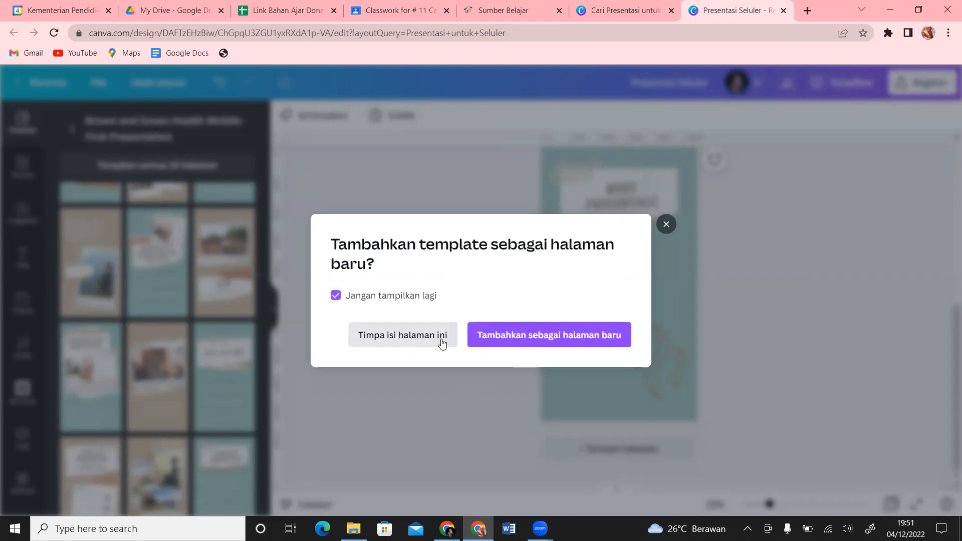
pyautogui.click(546, 336)
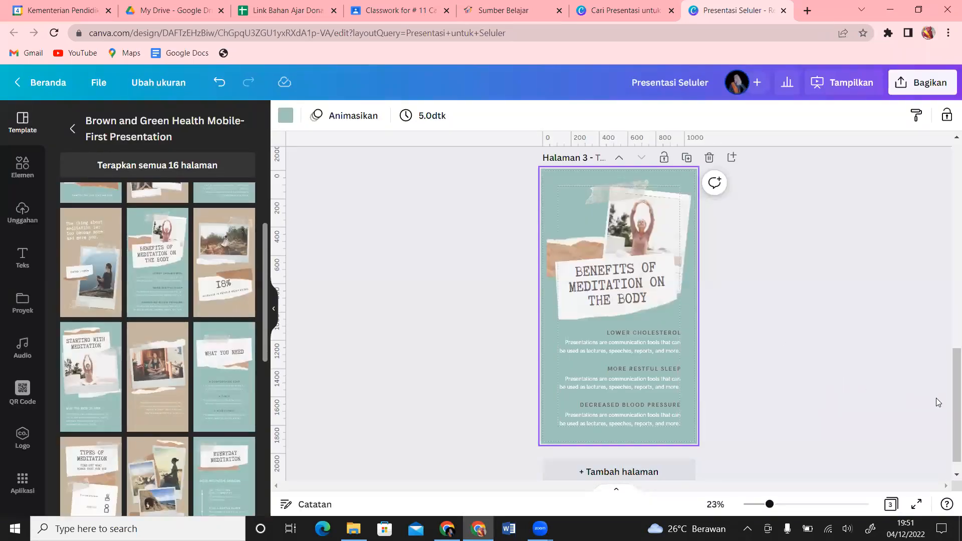
# Replace the title on page 3 with "PENDAHULUAN".
pyautogui.moveTo(949, 380)
pyautogui.mouseDown()
pyautogui.moveTo(950, 217)
pyautogui.moveTo(949, 384)
pyautogui.mouseUp()
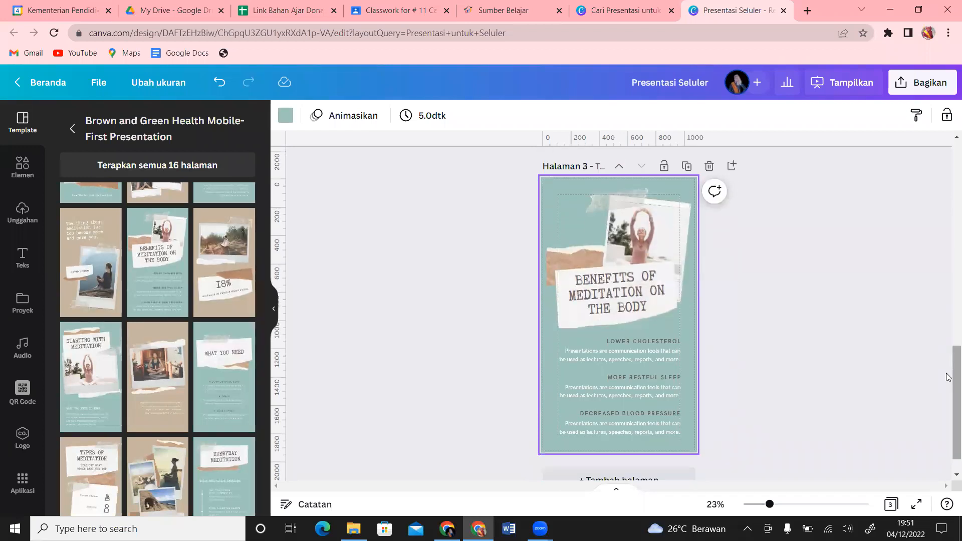
pyautogui.doubleClick(652, 307)
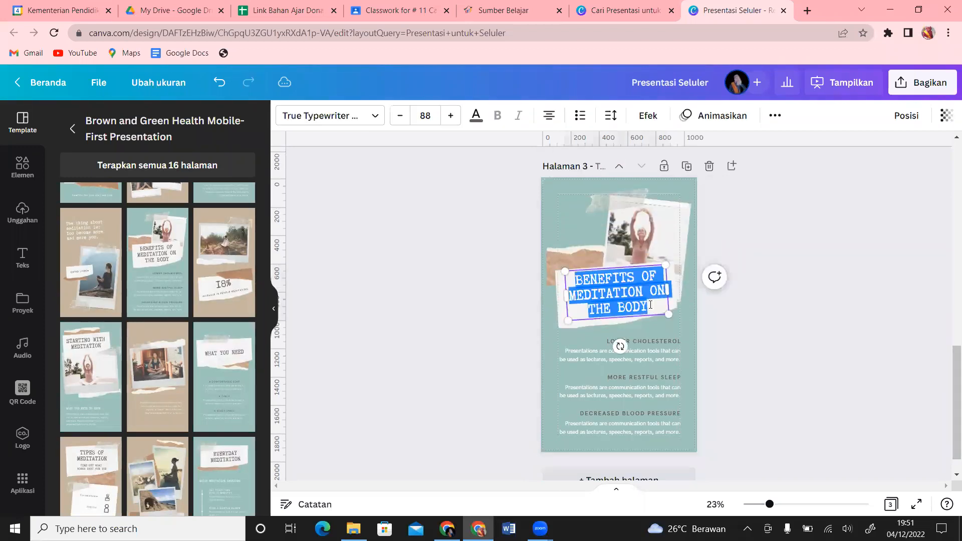
pyautogui.write('PENDA')
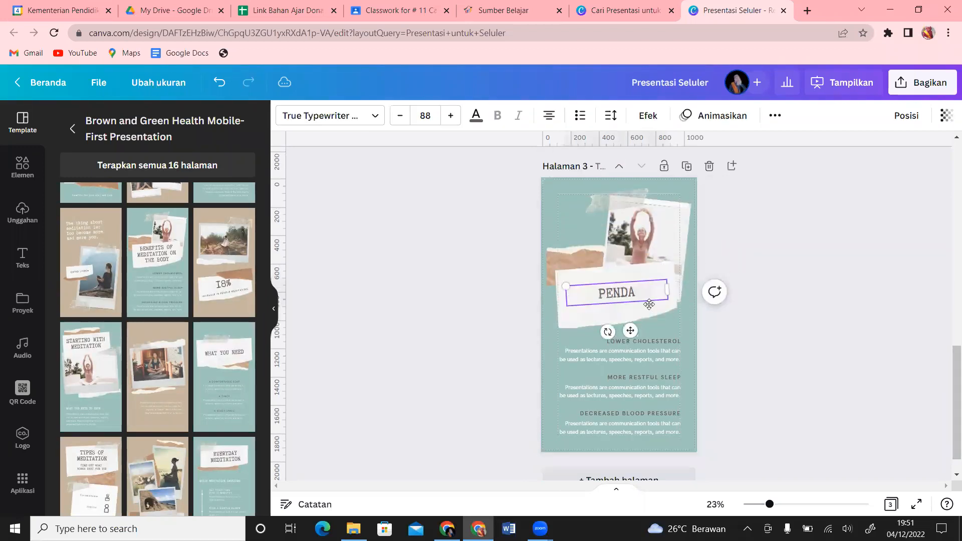
pyautogui.write('HULUAN')
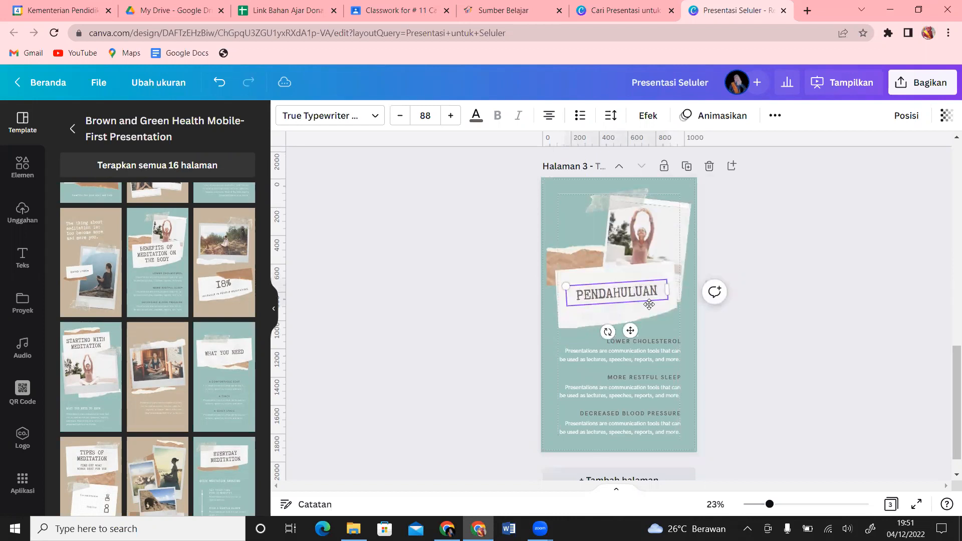
# Delete the woman's photo from the taped frame on page 3 and return to the general template list.
pyautogui.click(670, 235)
pyautogui.press('Delete')
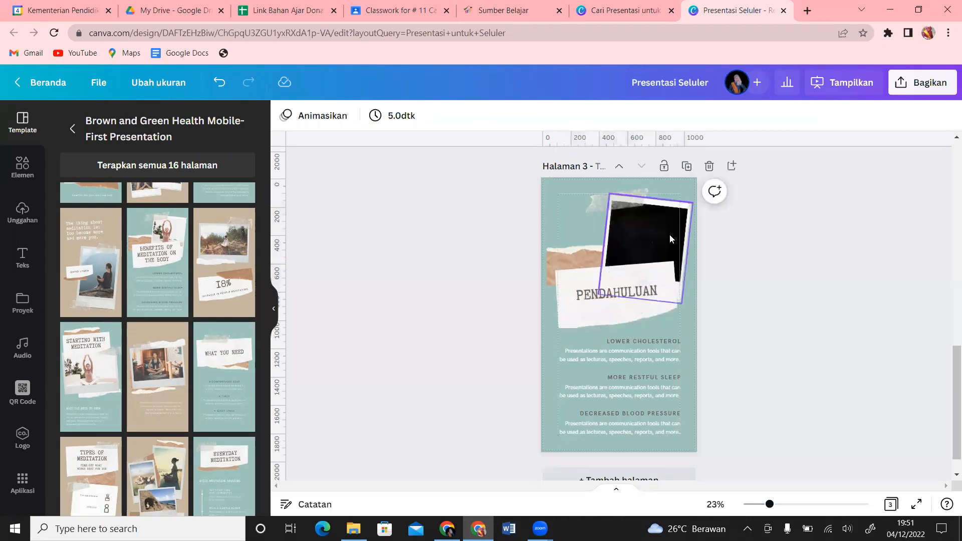
pyautogui.click(73, 128)
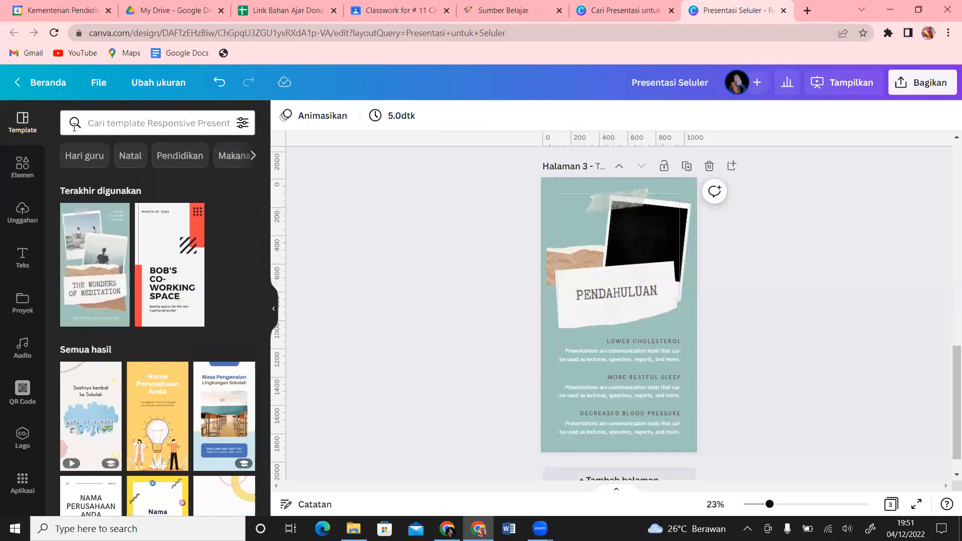
# Add the steaming pot photo from the "panas" photo results to page 3.
pyautogui.click(22, 166)
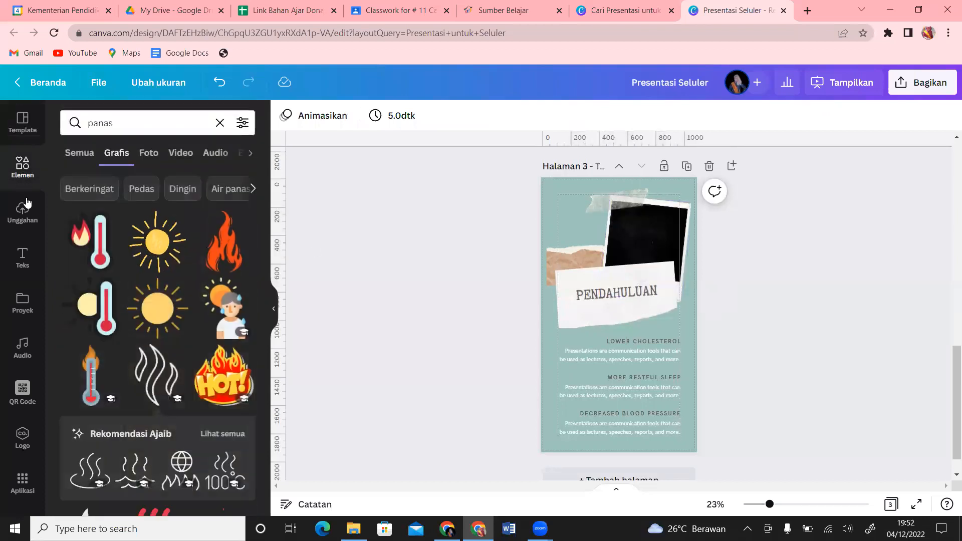
pyautogui.click(149, 155)
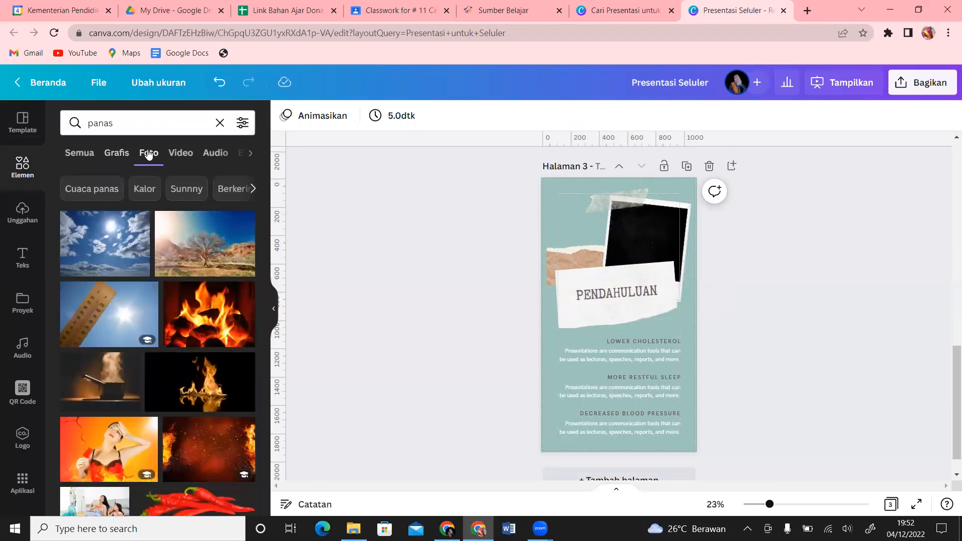
pyautogui.click(112, 375)
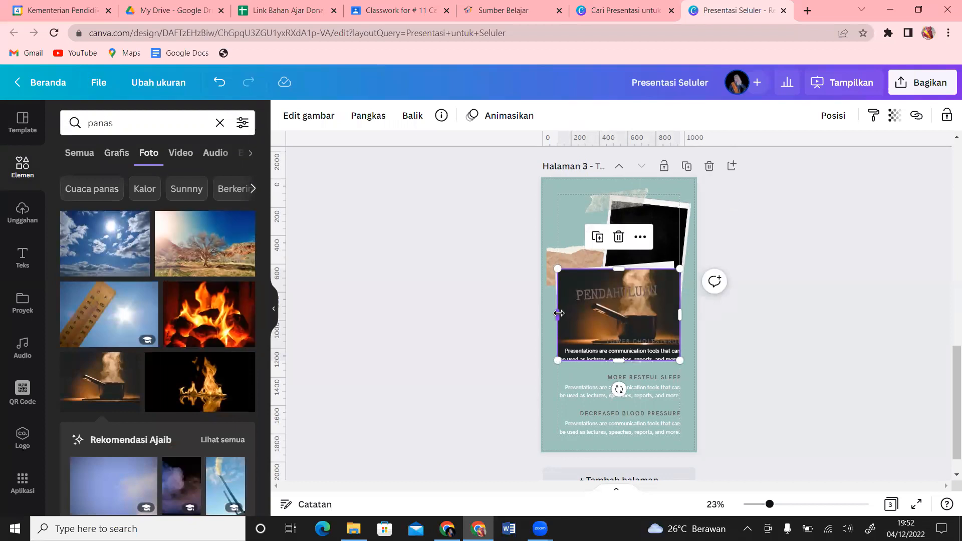
# Shrink, tilt, position and crop the steaming pot photo so it fits the taped frame above the PENDAHULUAN title.
pyautogui.moveTo(559, 313); pyautogui.dragTo(578, 313)
pyautogui.moveTo(629, 389); pyautogui.dragTo(623, 390)
pyautogui.moveTo(575, 359); pyautogui.dragTo(594, 341)
pyautogui.moveTo(667, 320); pyautogui.dragTo(671, 257)
pyautogui.moveTo(638, 312); pyautogui.dragTo(636, 311)
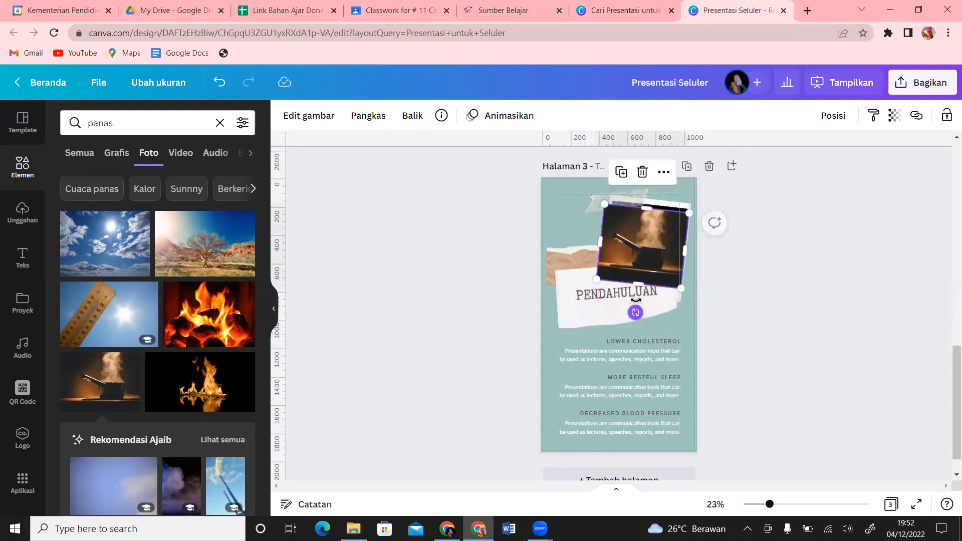
pyautogui.moveTo(644, 252); pyautogui.dragTo(608, 238)
pyautogui.moveTo(642, 283); pyautogui.dragTo(642, 280)
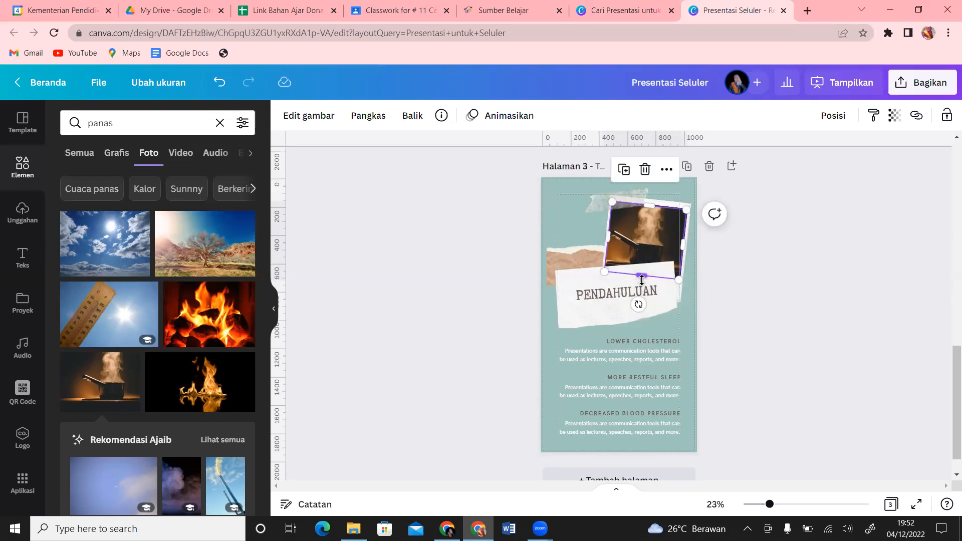
pyautogui.moveTo(650, 207); pyautogui.dragTo(650, 222)
pyautogui.moveTo(644, 259); pyautogui.dragTo(646, 276)
pyautogui.click(789, 264)
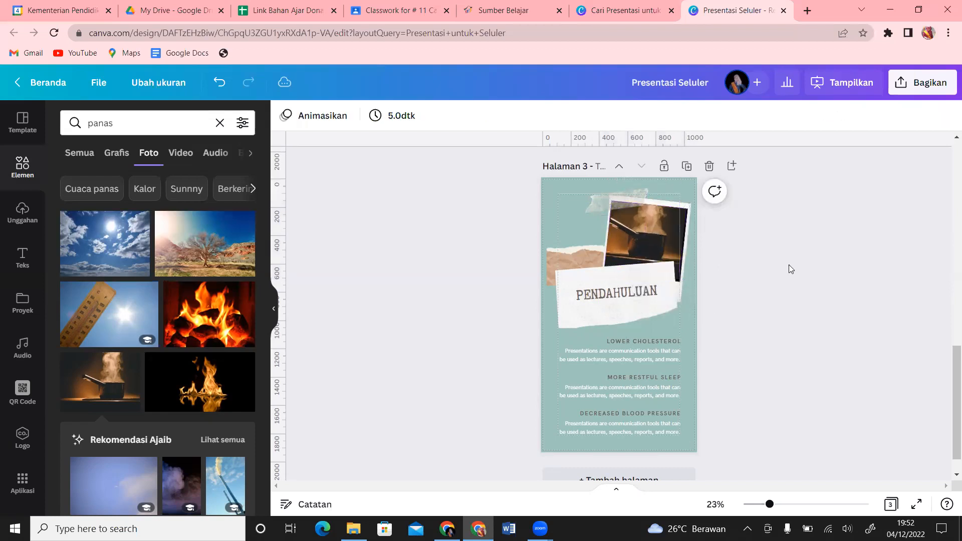
# Copy the first Pendahuluan line, ending in "Kalor dapat berpindah dengan 3 cara.", from the Sumber Belajar page and return to the Canva design.
pyautogui.click(511, 6)
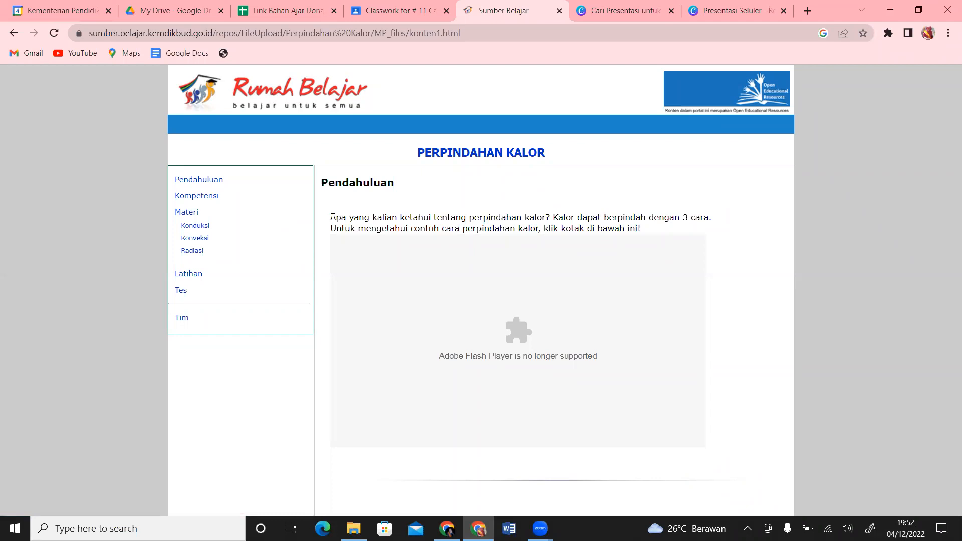
pyautogui.moveTo(333, 218); pyautogui.dragTo(720, 223)
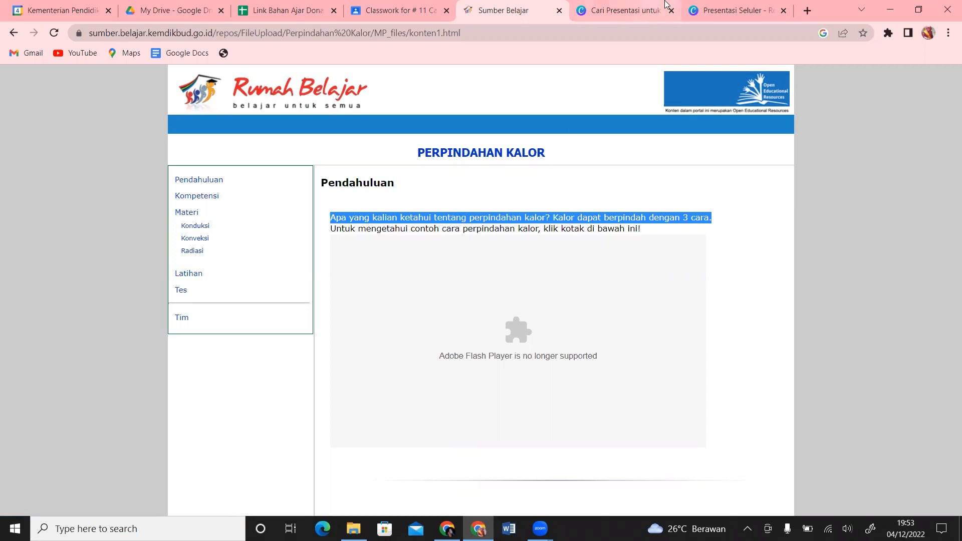
pyautogui.click(720, 8)
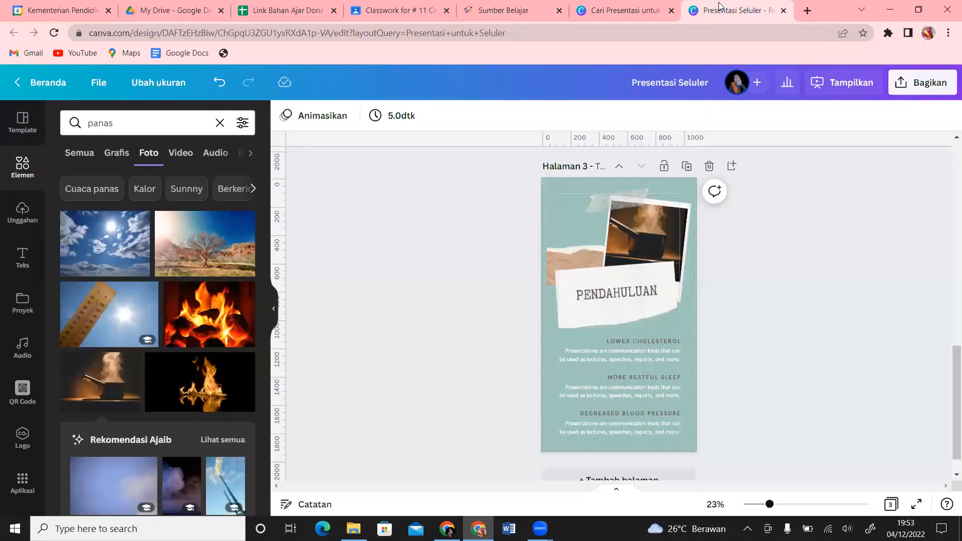
# Delete the three placeholder paragraphs and the "DECREASED BLOOD PRESSURE" and "MORE RESTFUL SLEEP" headings on page 3.
pyautogui.click(647, 359)
pyautogui.press('Delete')
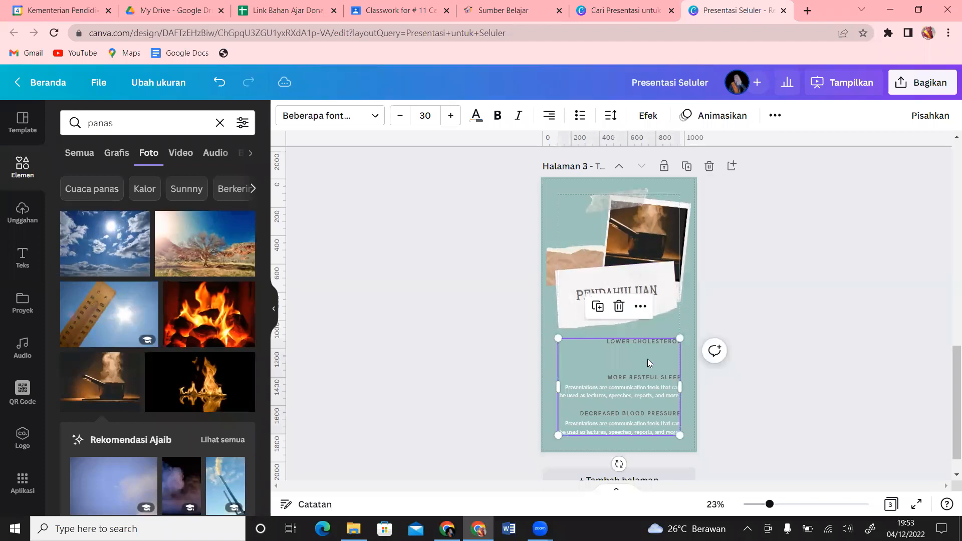
pyautogui.click(639, 395)
pyautogui.press('Delete')
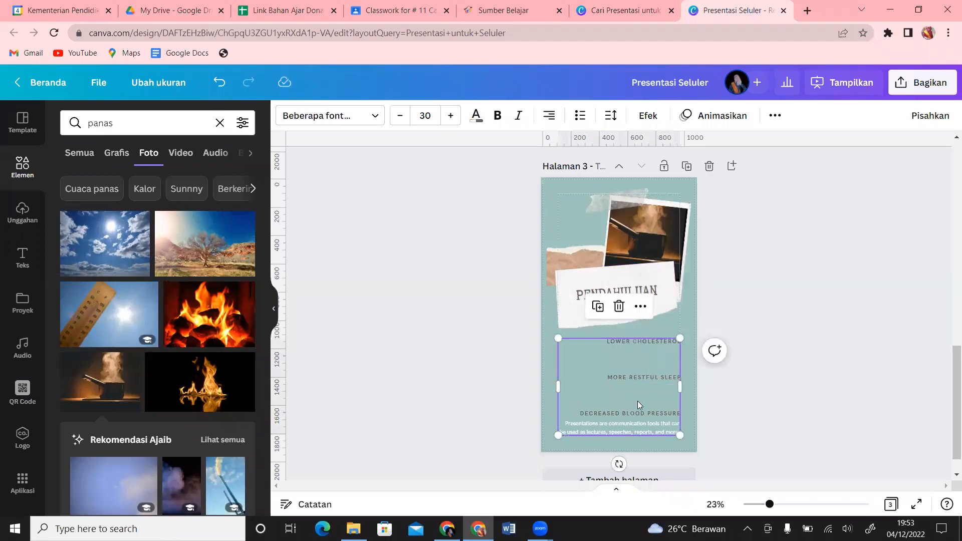
pyautogui.click(644, 427)
pyautogui.press('Delete')
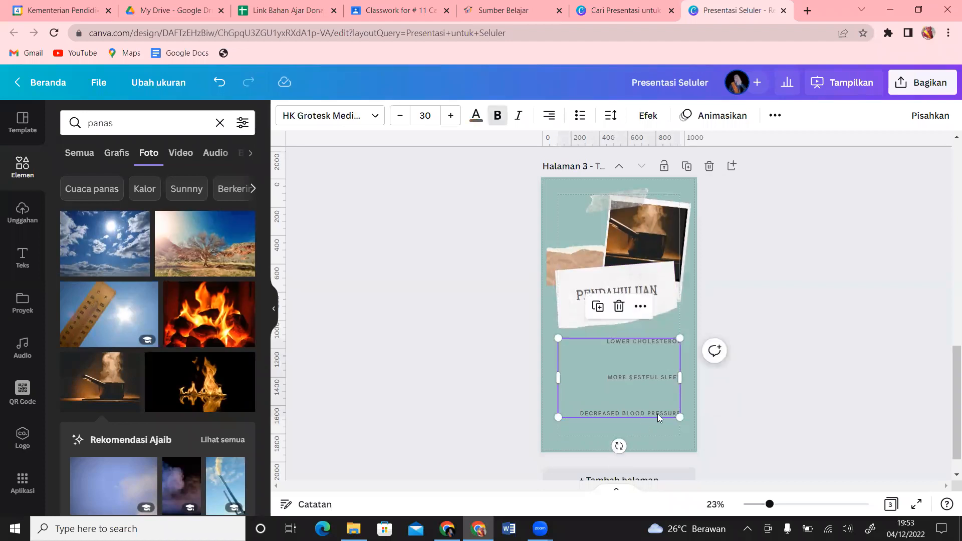
pyautogui.click(660, 410)
pyautogui.press('Delete')
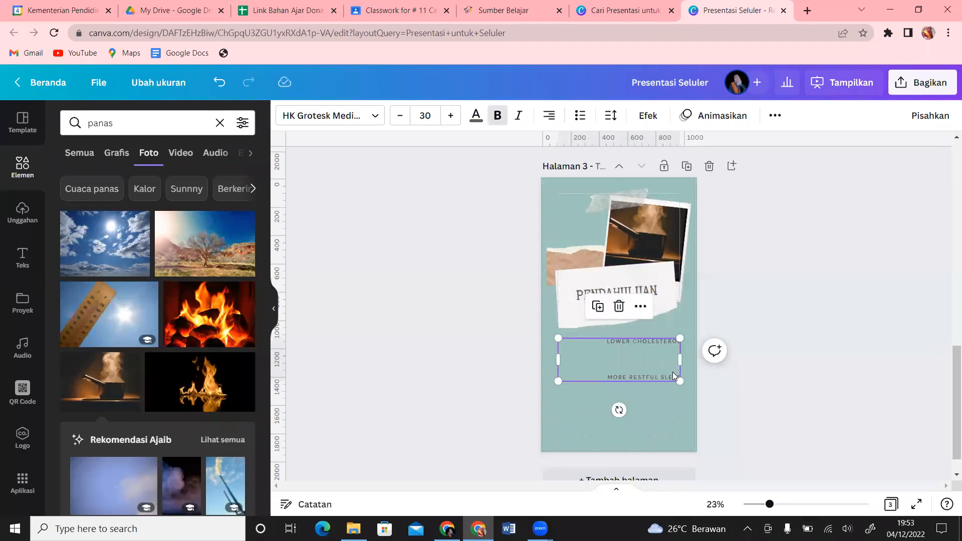
pyautogui.click(652, 375)
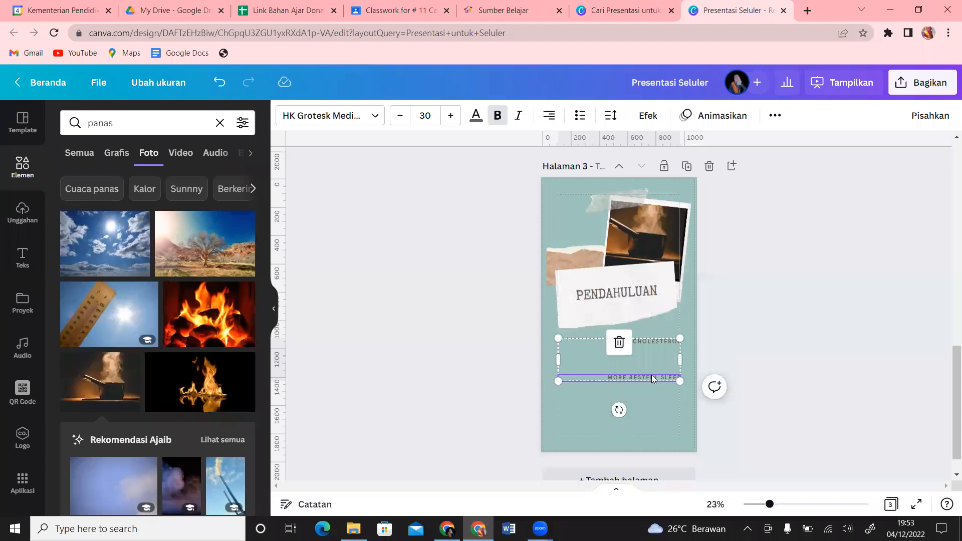
pyautogui.press('Delete')
# Turn off the all-capitals formatting of the remaining "LOWER CHOLESTEROL" heading.
pyautogui.doubleClick(604, 344)
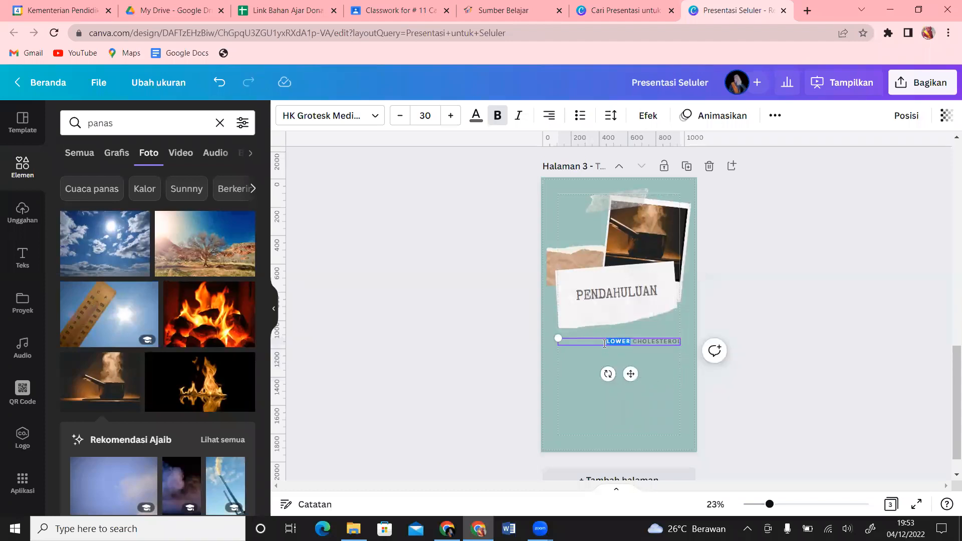
pyautogui.click(605, 344)
pyautogui.doubleClick(604, 344)
pyautogui.click(604, 344)
pyautogui.keyDown('shift'); pyautogui.click(680, 342); pyautogui.keyUp('shift')
pyautogui.keyDown('shift'); pyautogui.click(679, 342); pyautogui.keyUp('shift')
pyautogui.click(773, 119)
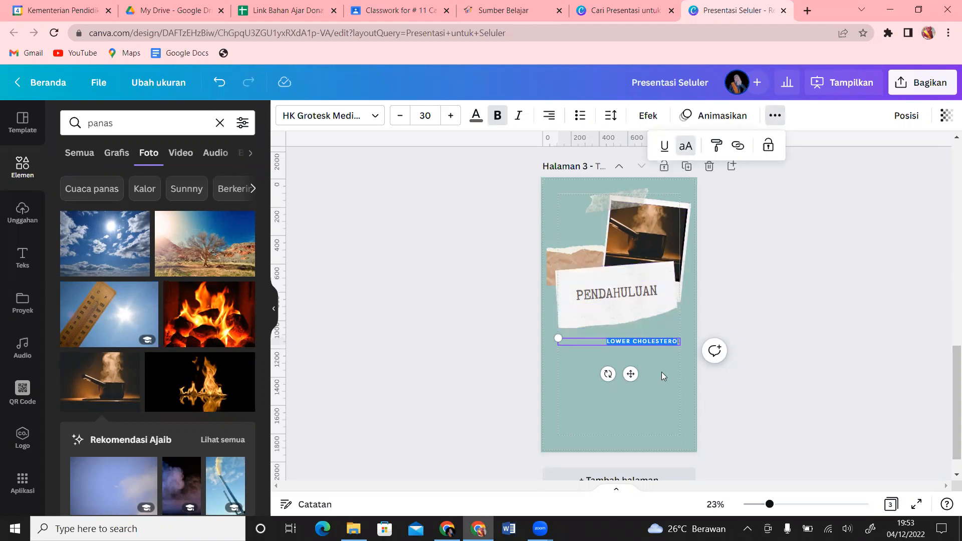
pyautogui.click(686, 151)
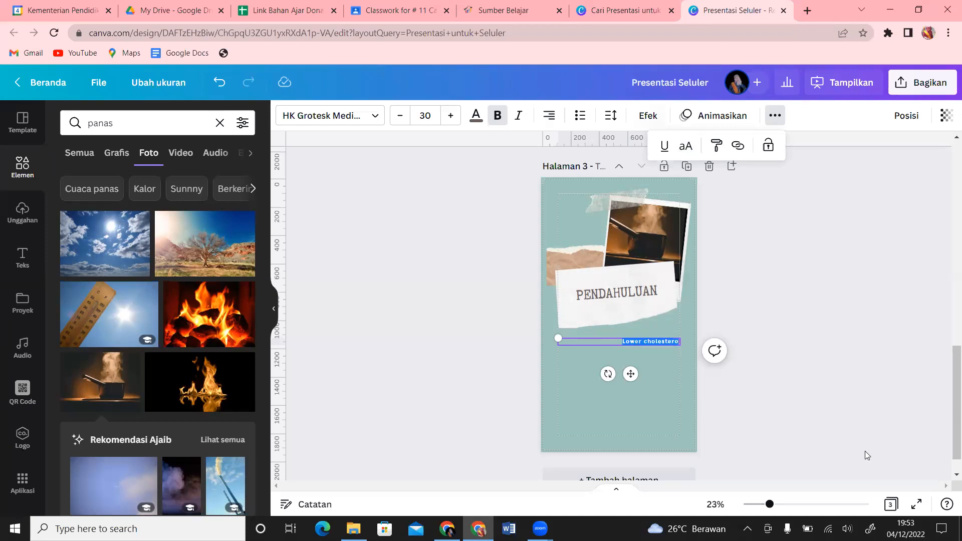
pyautogui.click(770, 505)
pyautogui.moveTo(770, 505); pyautogui.dragTo(778, 505)
pyautogui.hotkey('ctrl', 'z')
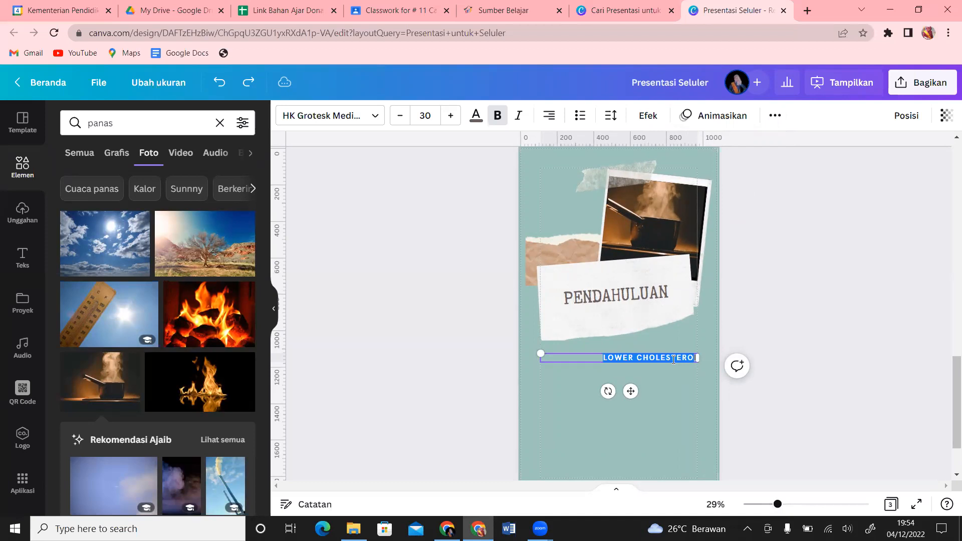
pyautogui.click(776, 115)
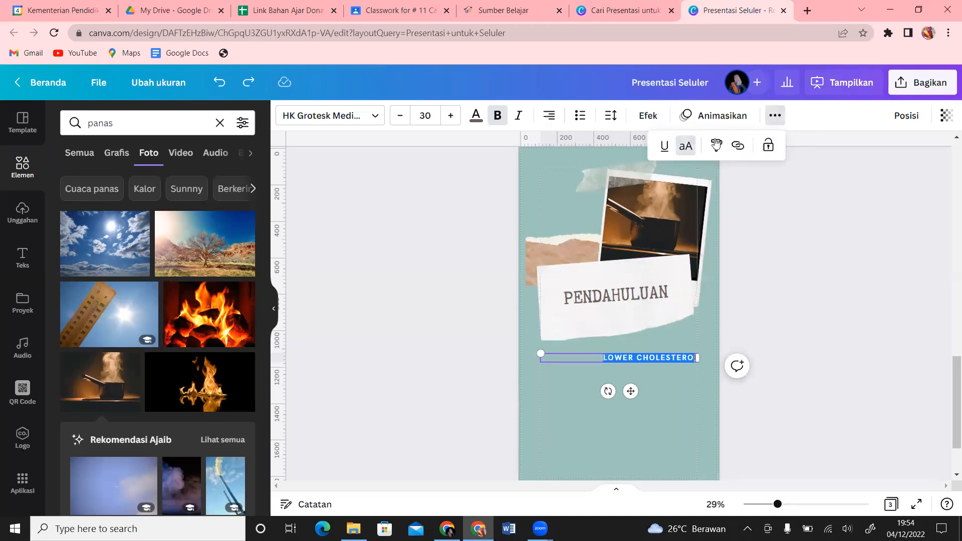
pyautogui.click(686, 146)
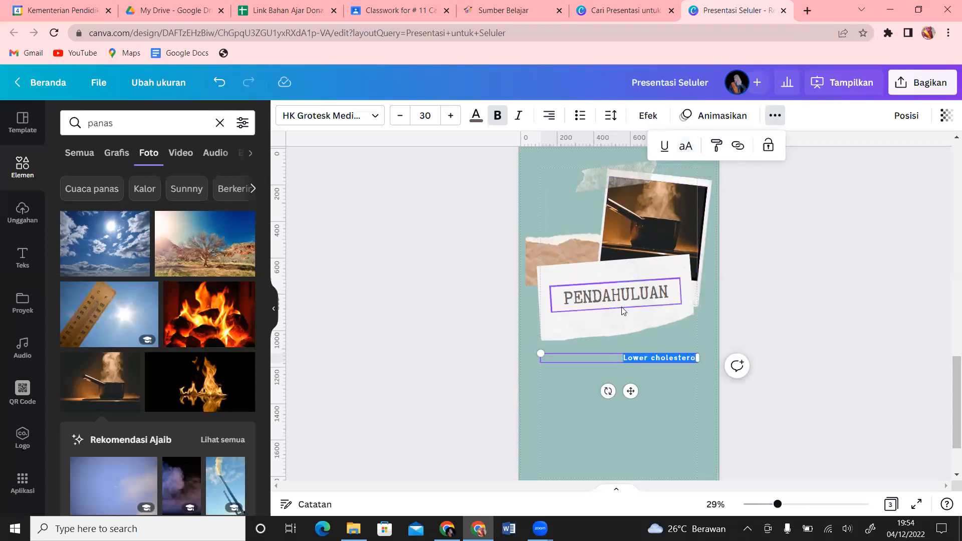
# Turn off the all-capitals formatting of the PENDAHULUAN title, testing it with a lowercase "f" and removing that letter.
pyautogui.click(631, 297)
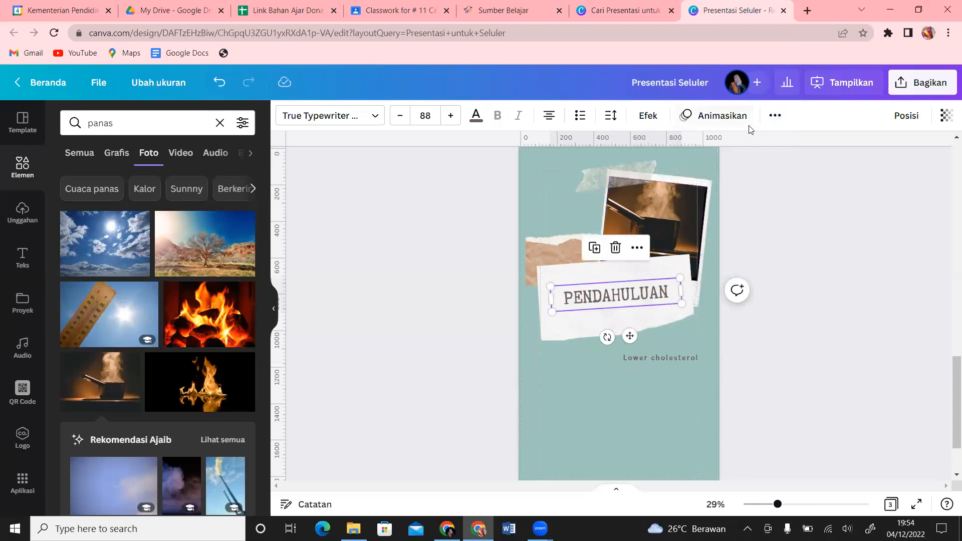
pyautogui.click(775, 115)
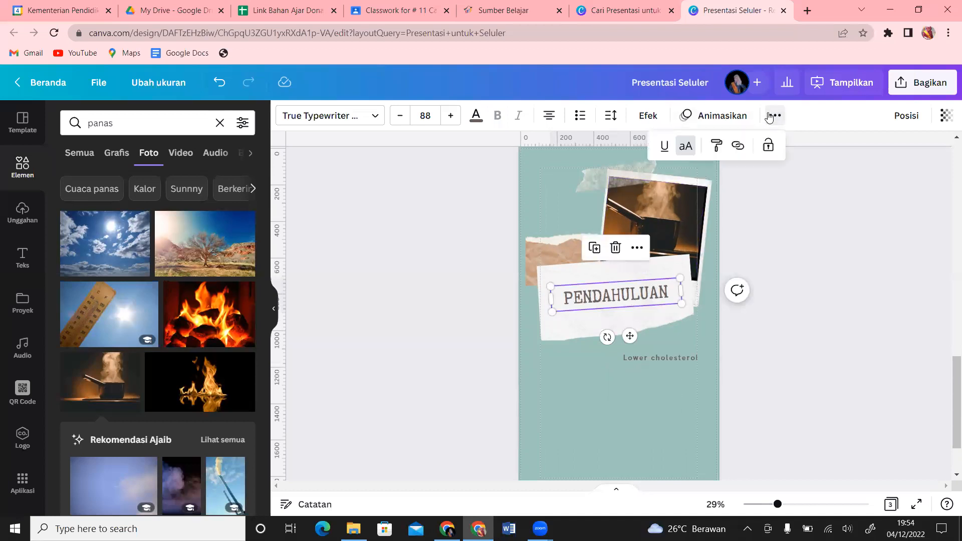
pyautogui.click(684, 151)
pyautogui.click(689, 148)
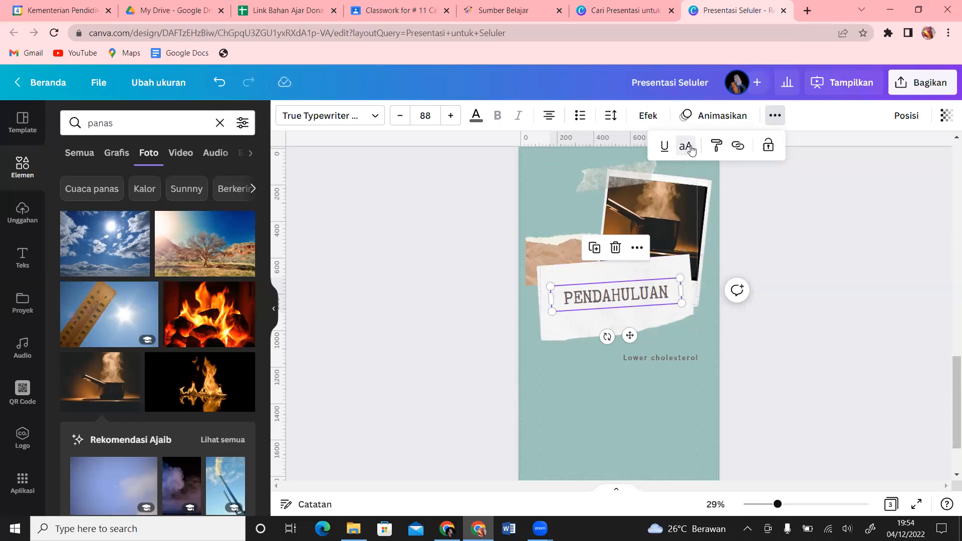
pyautogui.click(672, 293)
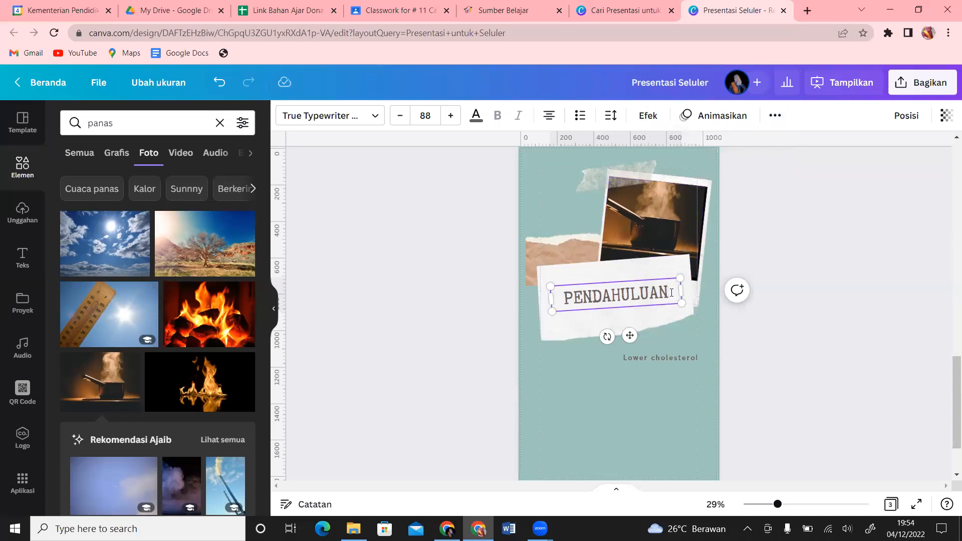
pyautogui.write('f')
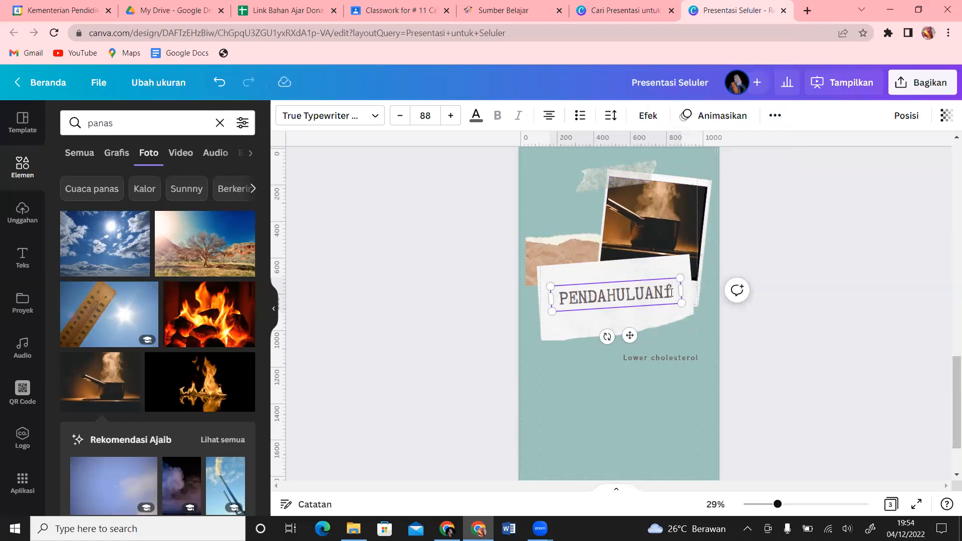
pyautogui.press('BackSpace')
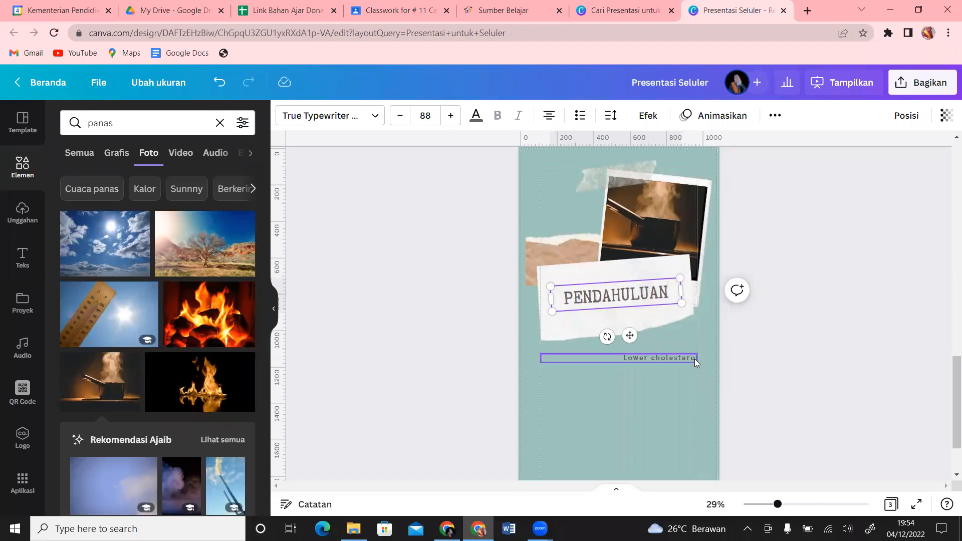
# Replace "Lower cholesterol" with "Apa yang kalian ketahui tentang perpindahan kalor? Kalor dapat berpindah dengan 3 cara." and move it below the torn paper.
pyautogui.click(695, 358)
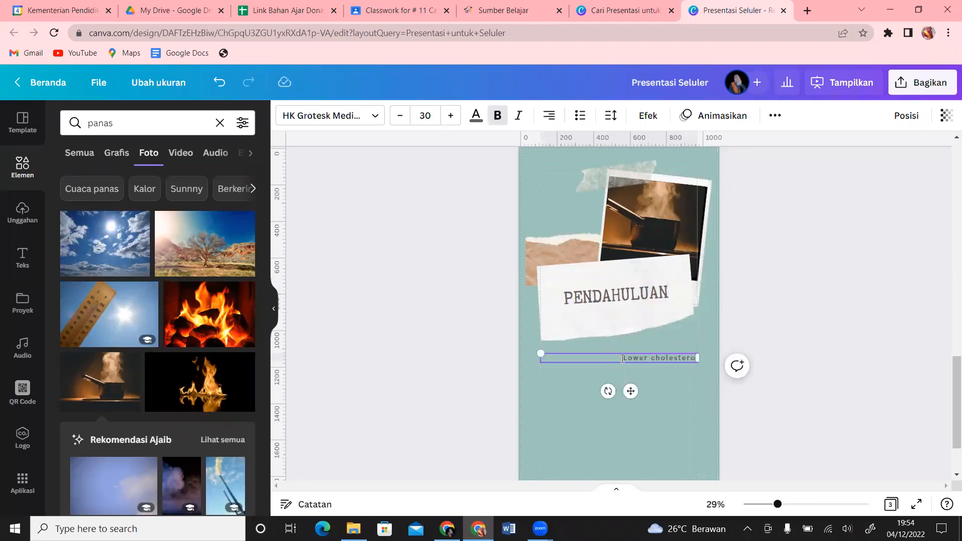
pyautogui.doubleClick(697, 359)
pyautogui.press('BackSpace')
pyautogui.write('Apa yang kalian ketahui tentang perpindahan kalor? Kalor dapat berpindah dengan 3 cara')
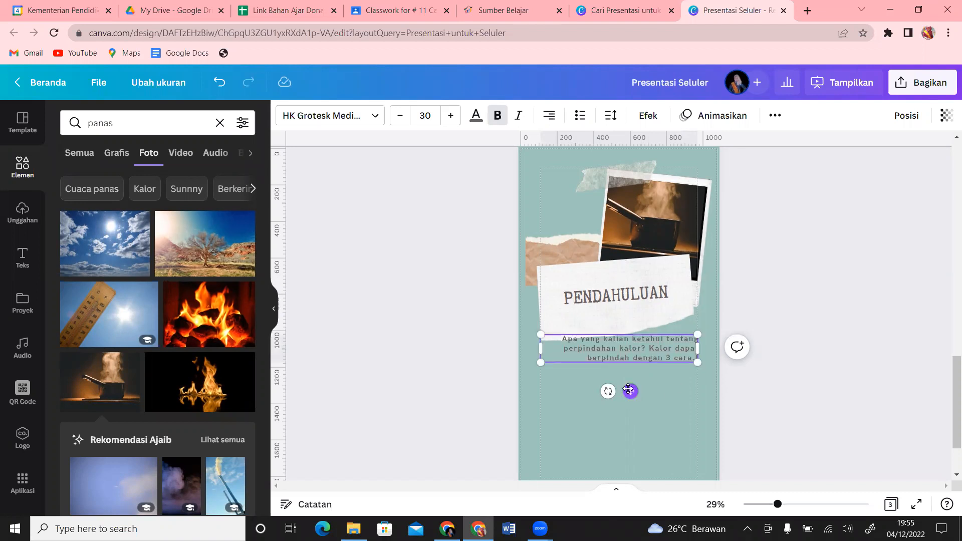
pyautogui.moveTo(629, 390); pyautogui.dragTo(629, 416)
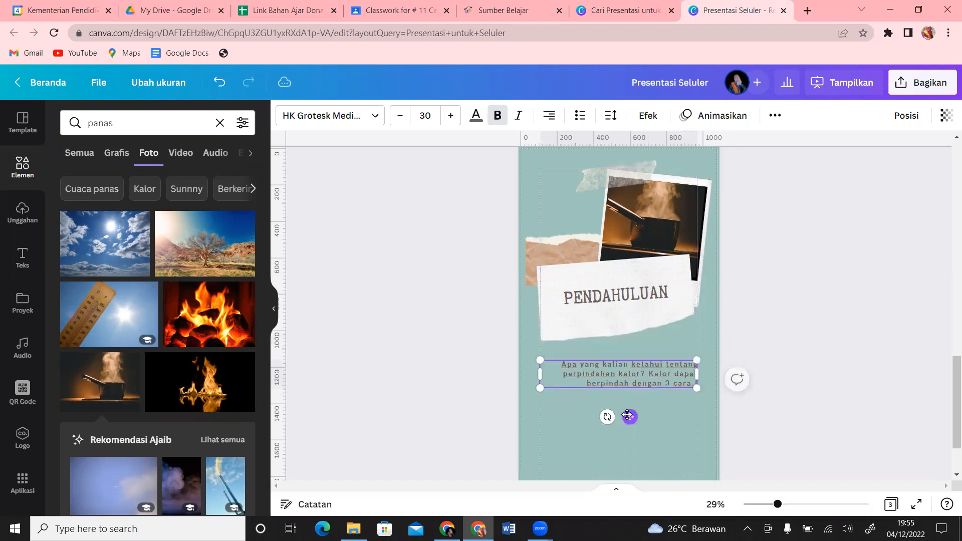
# Copy "Untuk mengetahui contoh cara perpindahan kalor, klik kotak di bawah ini!" from the Sumber Belajar page and return to page 3 in Canva.
pyautogui.click(510, 6)
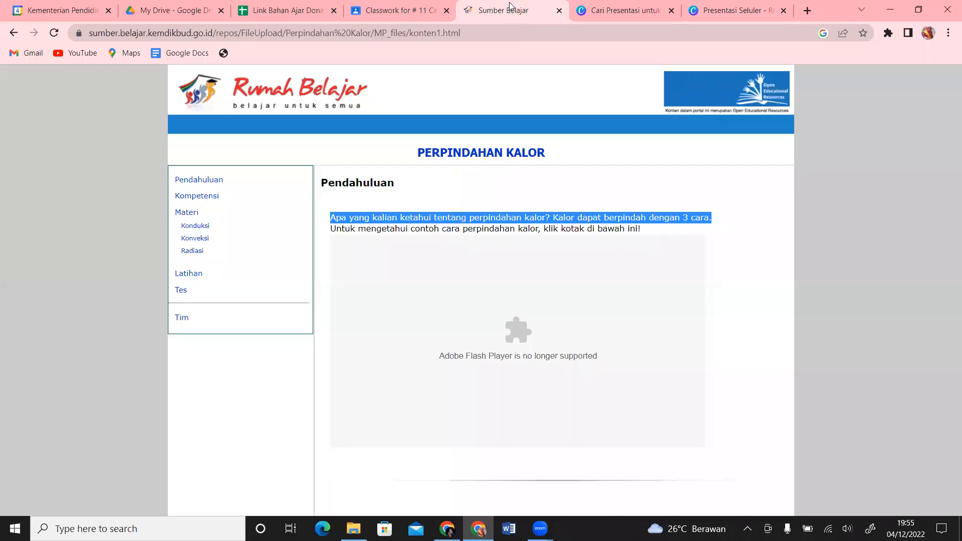
pyautogui.click(727, 249)
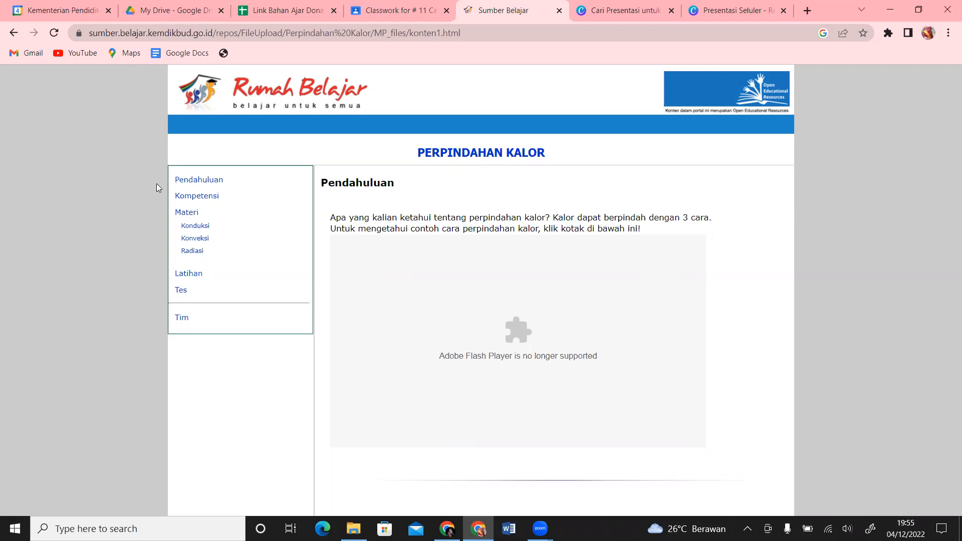
pyautogui.moveTo(404, 233); pyautogui.dragTo(541, 228)
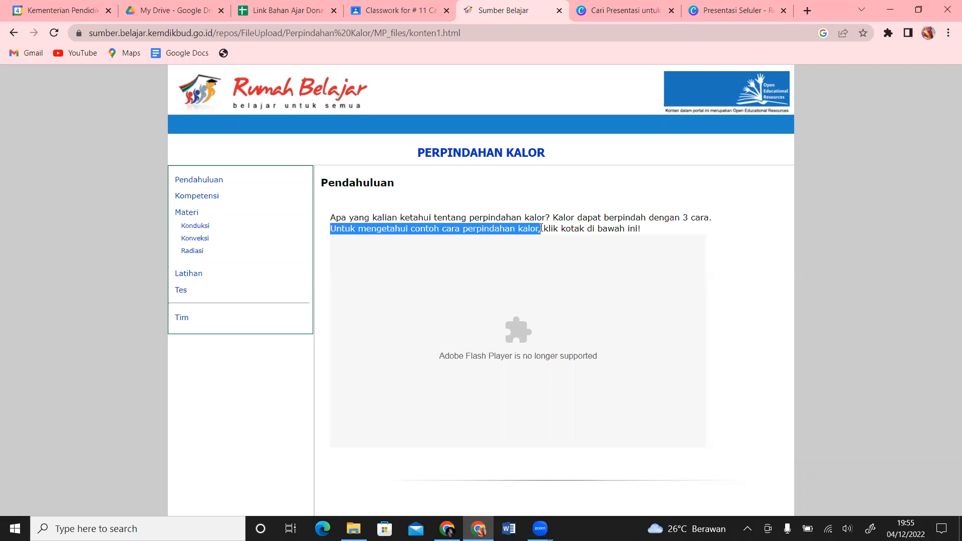
pyautogui.hotkey('shift', 'Right')
pyautogui.hotkey('shift', 'Right')
pyautogui.hotkey('shift', 'Right')
pyautogui.hotkey('shift', 'Right')
pyautogui.hotkey('shift', 'Right')
pyautogui.hotkey('shift', 'Right')
pyautogui.hotkey('shift', 'Right')
pyautogui.hotkey('shift', 'Right')
pyautogui.hotkey('shift', 'Right')
pyautogui.hotkey('shift', 'Right')
pyautogui.hotkey('shift', 'Right')
pyautogui.hotkey('shift', 'Right')
pyautogui.hotkey('shift', 'Right')
pyautogui.hotkey('shift', 'Right')
pyautogui.hotkey('shift', 'Right')
pyautogui.hotkey('shift', 'Right')
pyautogui.hotkey('shift', 'Right')
pyautogui.hotkey('shift', 'Right')
pyautogui.hotkey('shift', 'Right')
pyautogui.hotkey('shift', 'Right')
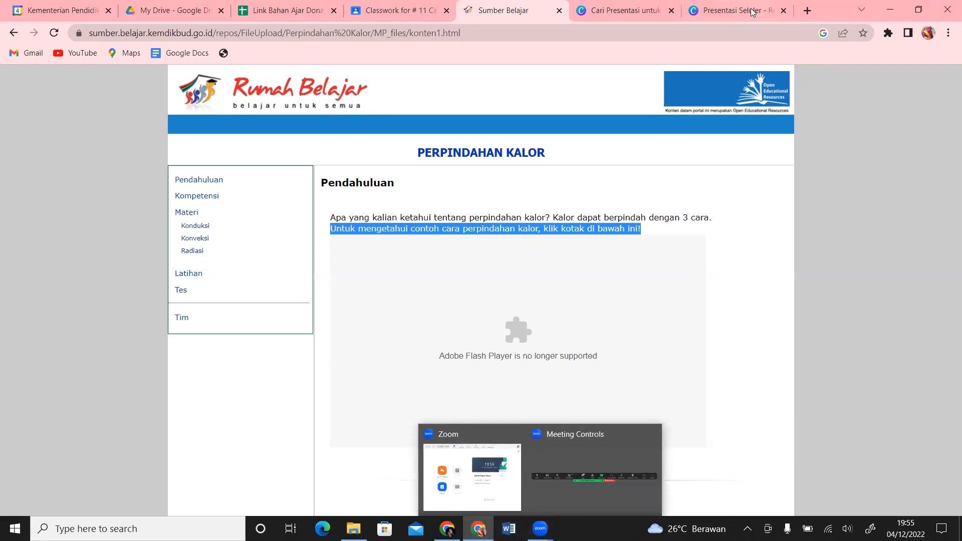
pyautogui.click(734, 8)
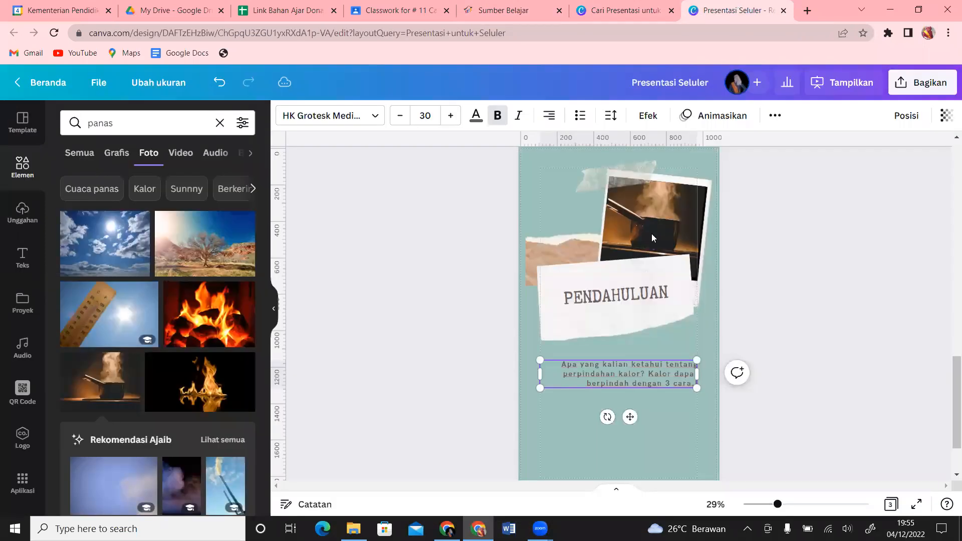
pyautogui.click(666, 412)
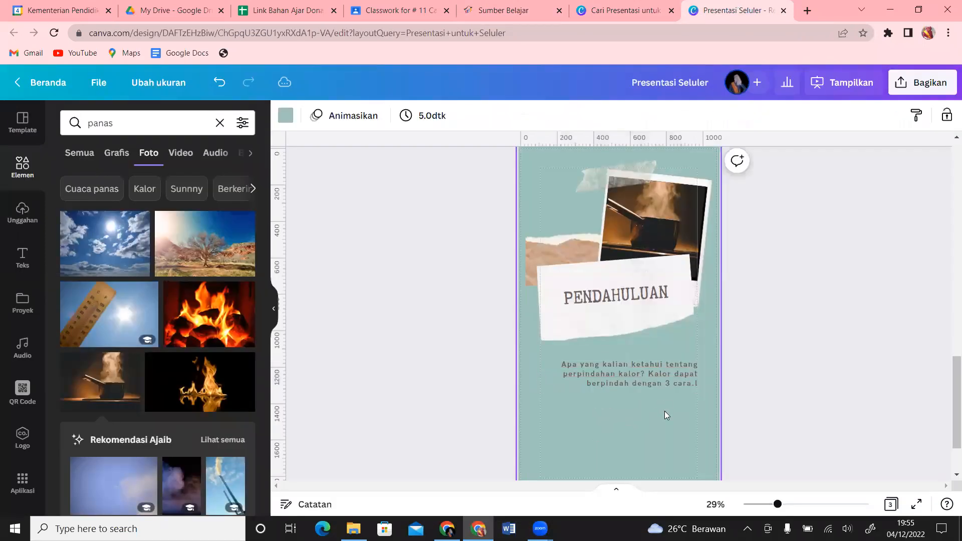
# Append "Untuk mengetahui contoh cara perpindahan kalor, klik kotak di bawah ini!" to the PENDAHULUAN paragraph and move the text below the torn paper.
pyautogui.click(666, 380)
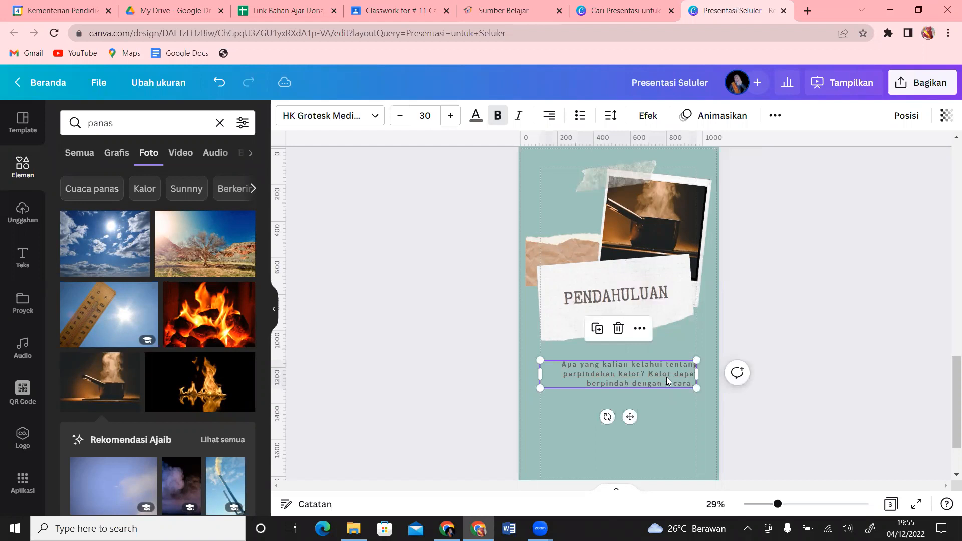
pyautogui.click(695, 383)
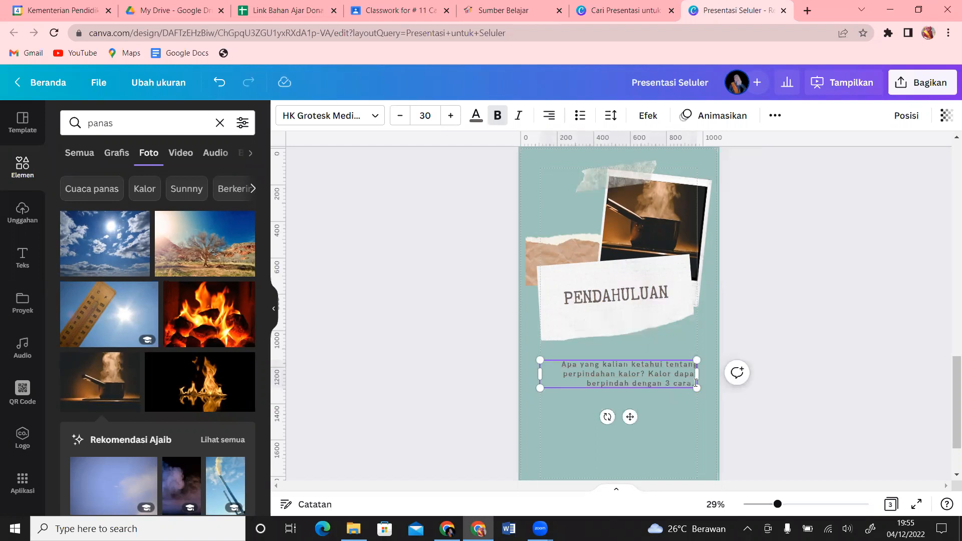
pyautogui.write('Untuk mengetahui contoh cara perpindahan kalor, klik kotak di bawah ini!')
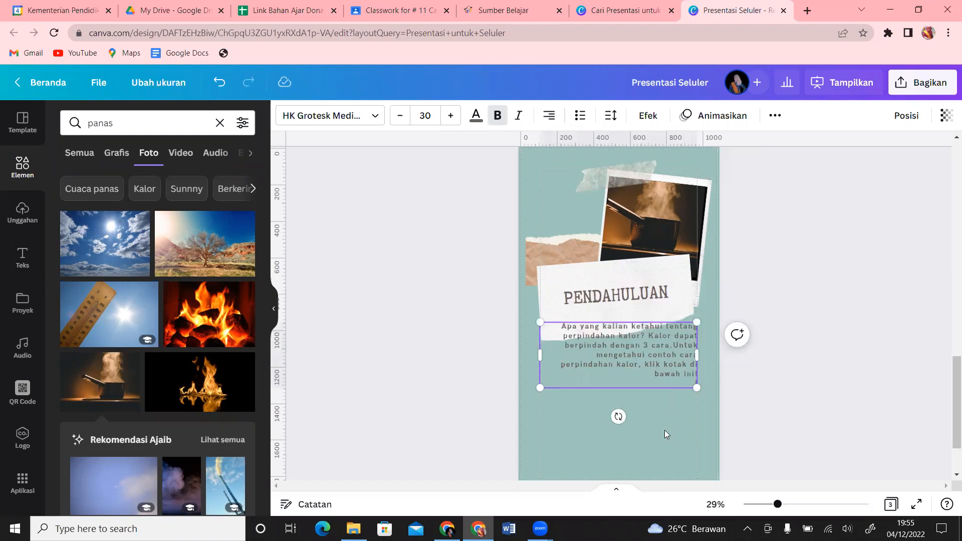
pyautogui.click(683, 419)
pyautogui.click(650, 351)
pyautogui.moveTo(650, 351); pyautogui.dragTo(654, 390)
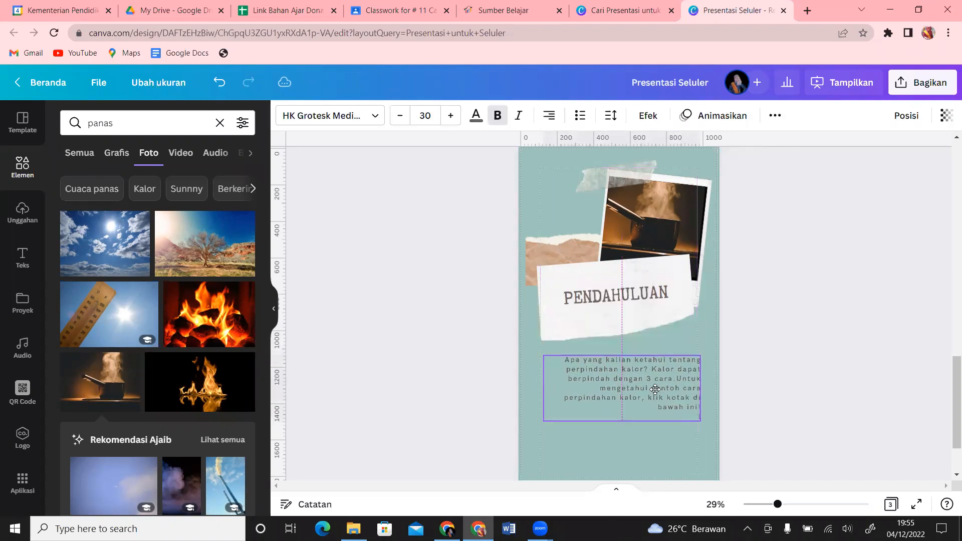
pyautogui.click(671, 456)
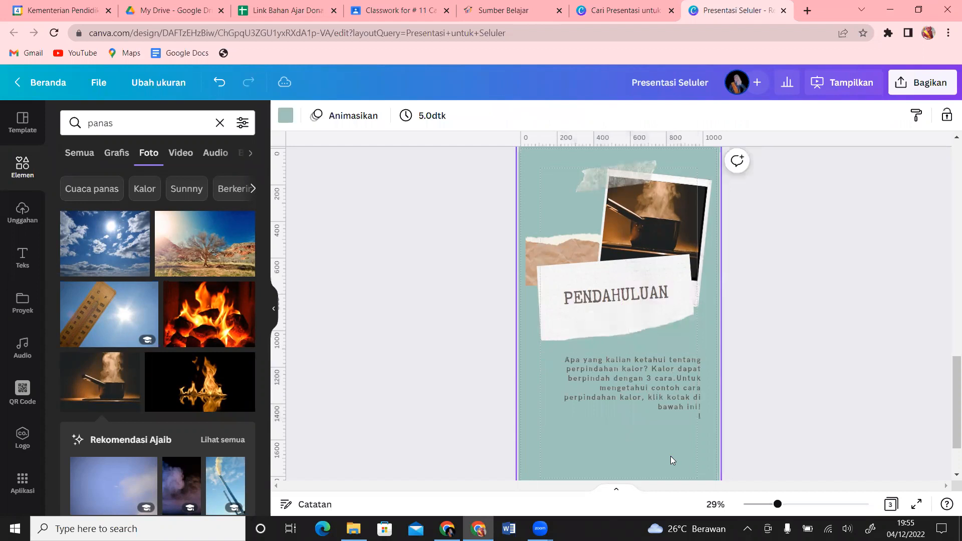
# Delete the stray character on the last line of the PENDAHULUAN paragraph and nudge the text slightly upward.
pyautogui.click(697, 418)
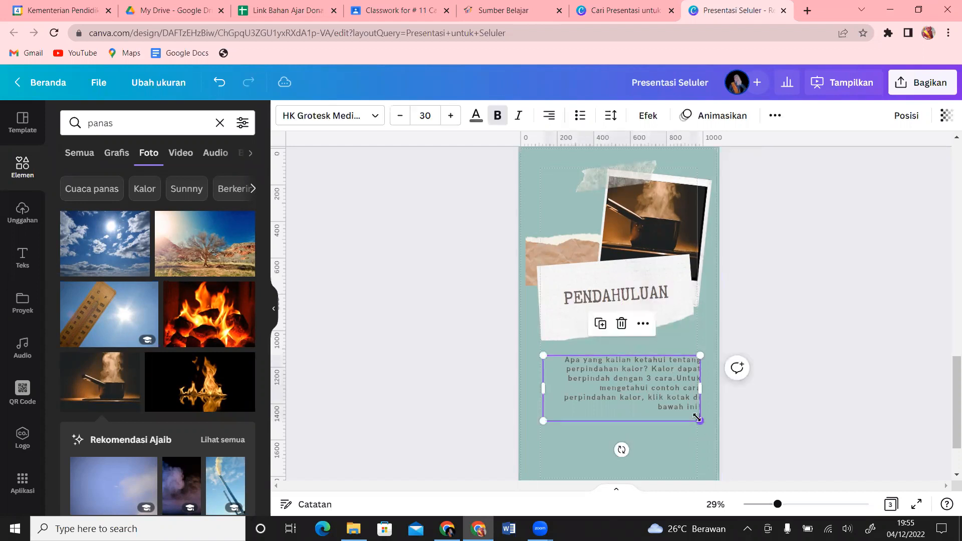
pyautogui.doubleClick(695, 415)
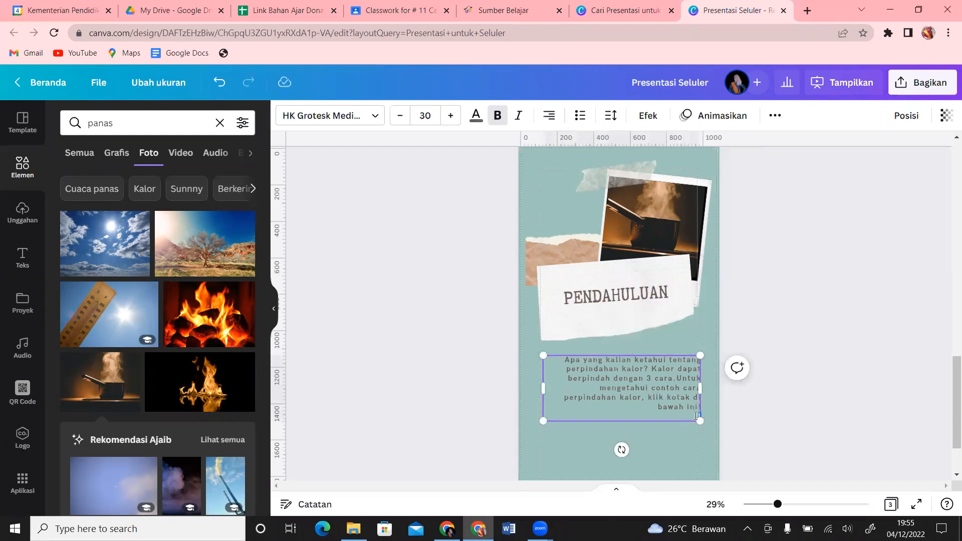
pyautogui.click(686, 456)
pyautogui.moveTo(948, 400)
pyautogui.mouseDown()
pyautogui.moveTo(948, 415)
pyautogui.moveTo(948, 397)
pyautogui.mouseUp()
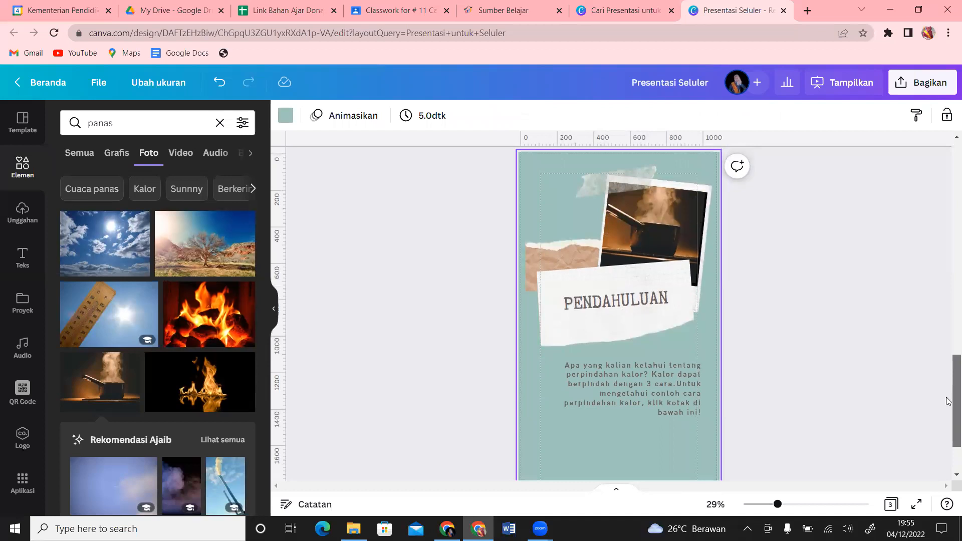
pyautogui.moveTo(645, 396); pyautogui.dragTo(648, 388)
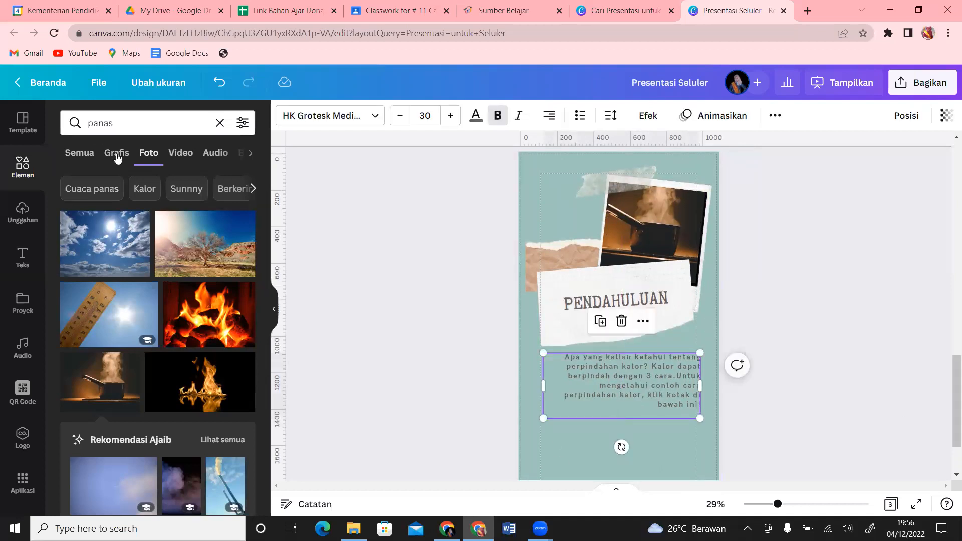
# Search all elements for "kotak", add the square outline graphic, shrink it and place it below the right end of the PENDAHULUAN paragraph.
pyautogui.moveTo(130, 128); pyautogui.dragTo(76, 124)
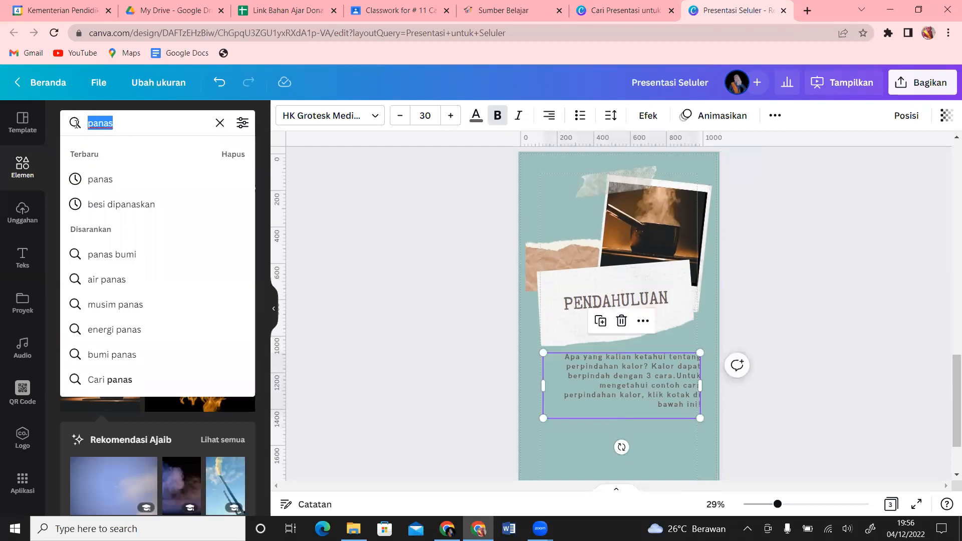
pyautogui.write('kotak')
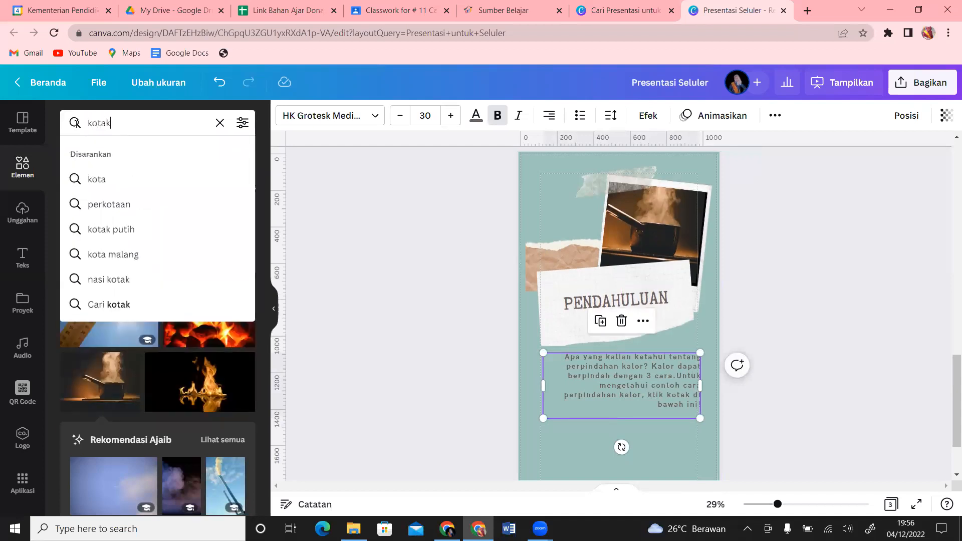
pyautogui.press('Return')
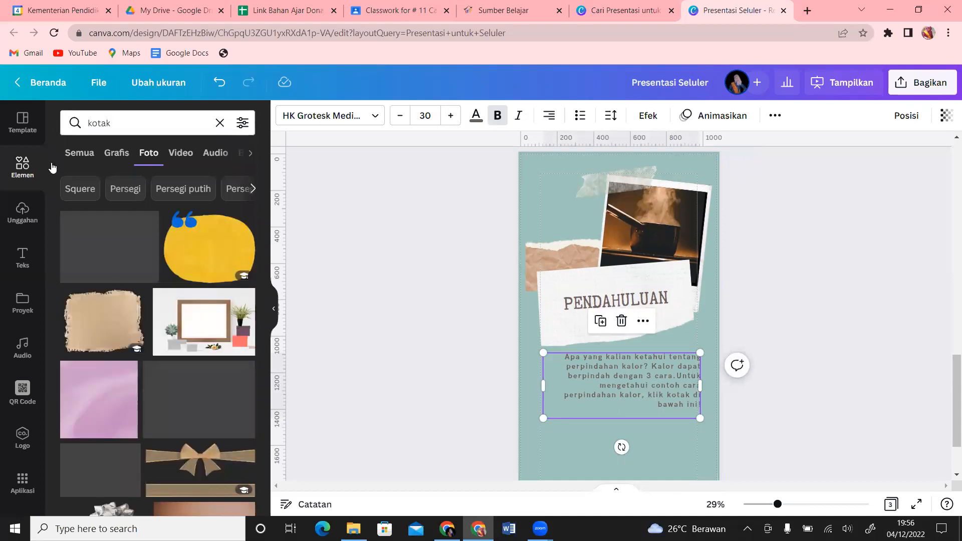
pyautogui.click(82, 155)
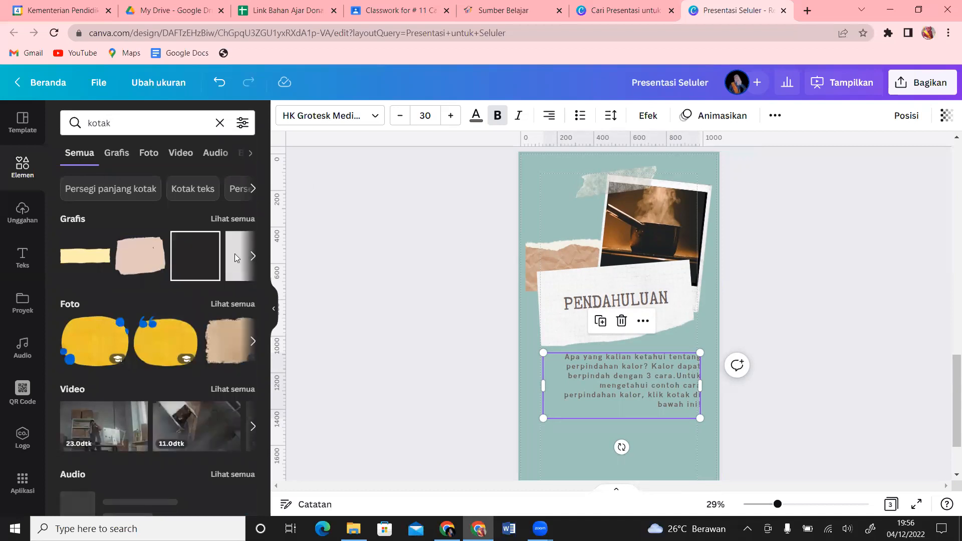
pyautogui.click(203, 270)
pyautogui.moveTo(580, 289); pyautogui.dragTo(607, 317)
pyautogui.moveTo(626, 363); pyautogui.dragTo(671, 434)
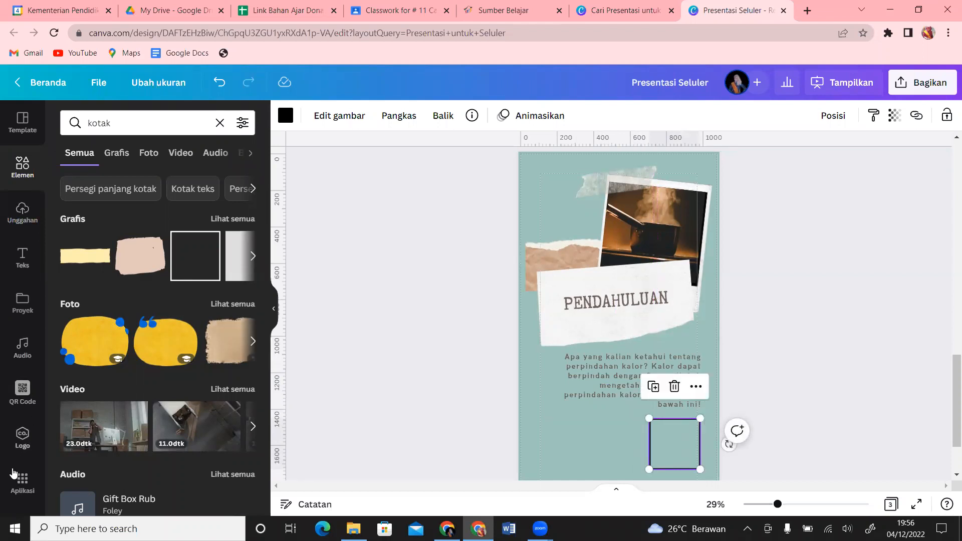
# Open the YouTube app inside the editor and search its videos for "contoh perpindahan kalor".
pyautogui.click(21, 485)
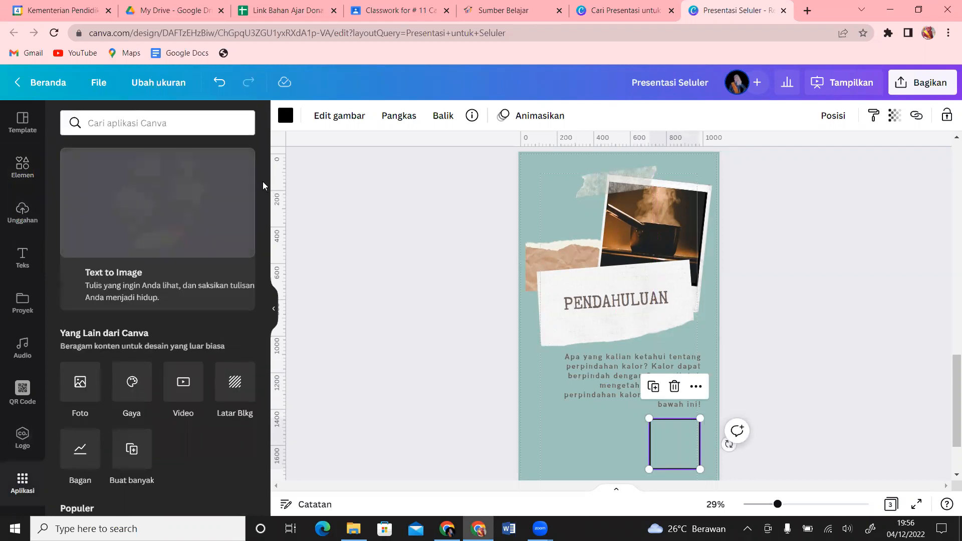
pyautogui.scroll(-4, 265, 180)
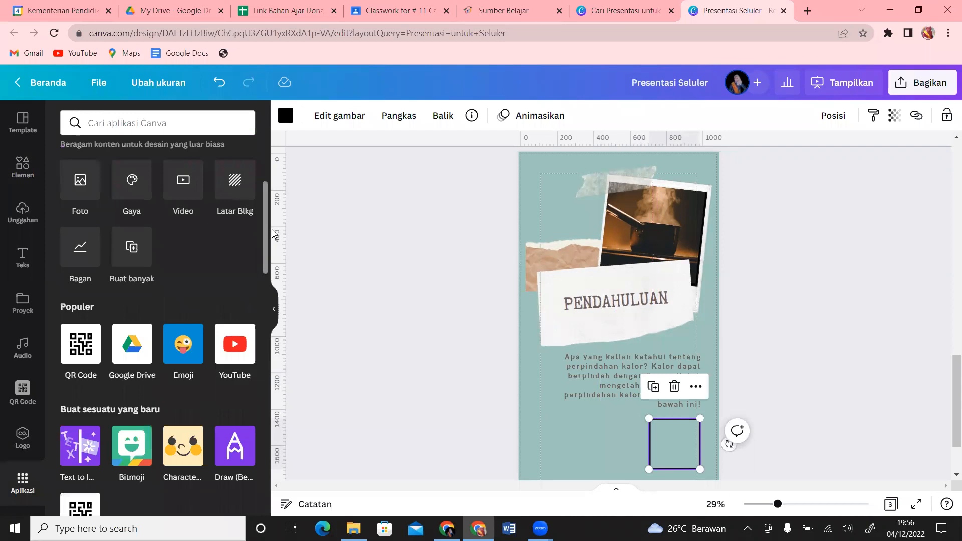
pyautogui.click(232, 350)
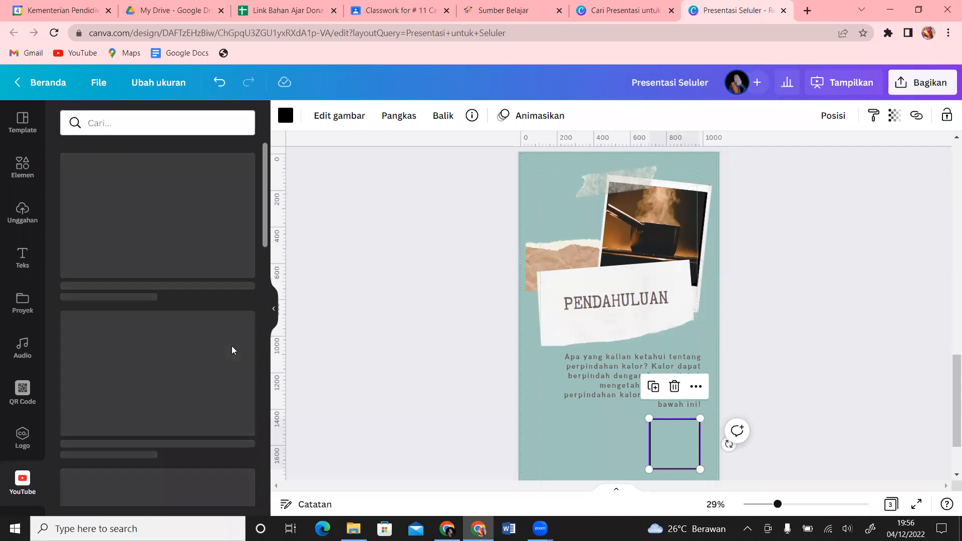
pyautogui.click(120, 122)
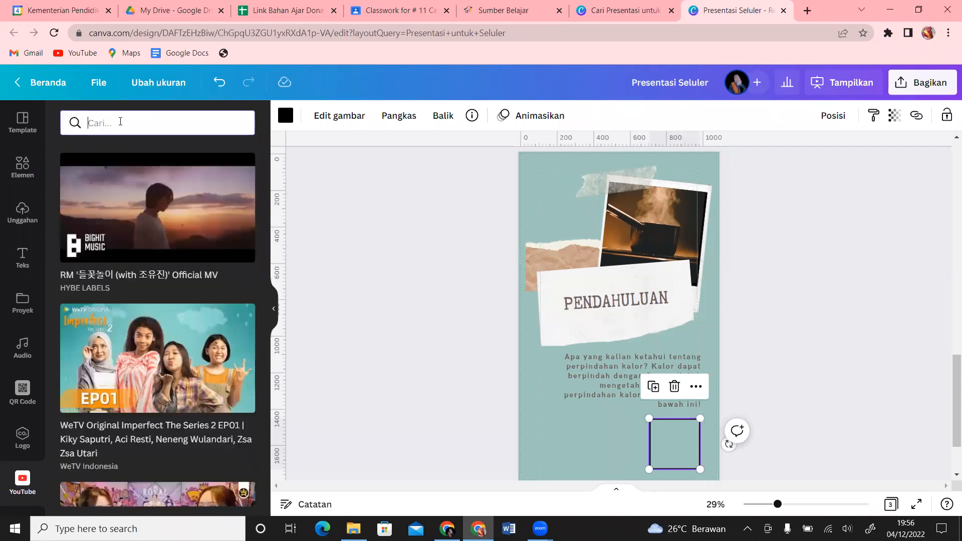
pyautogui.write('caon')
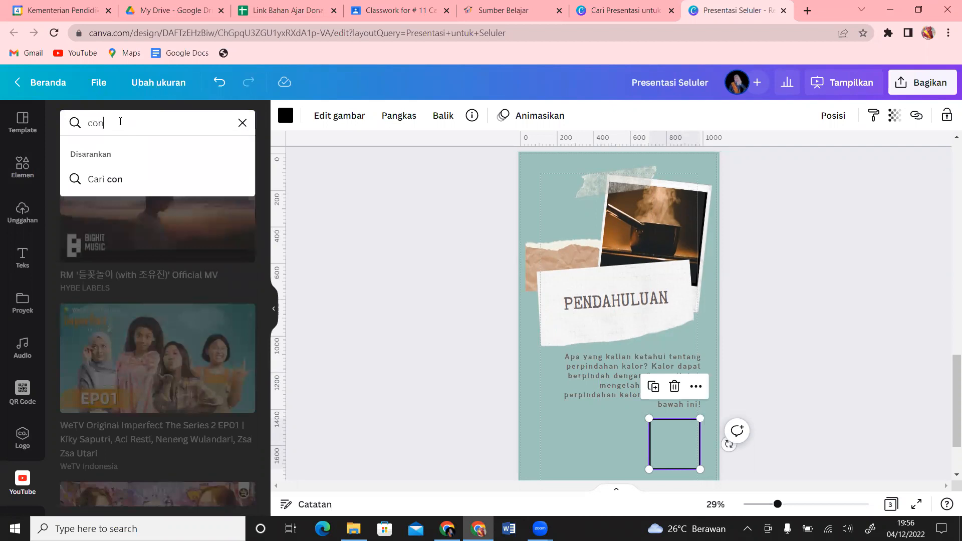
pyautogui.write('toh perpindahan kalor')
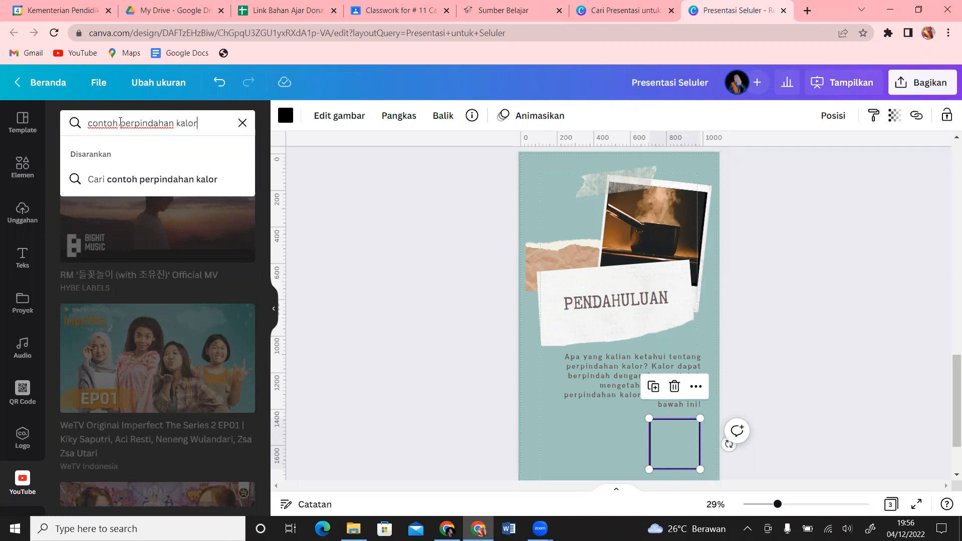
pyautogui.press('Return')
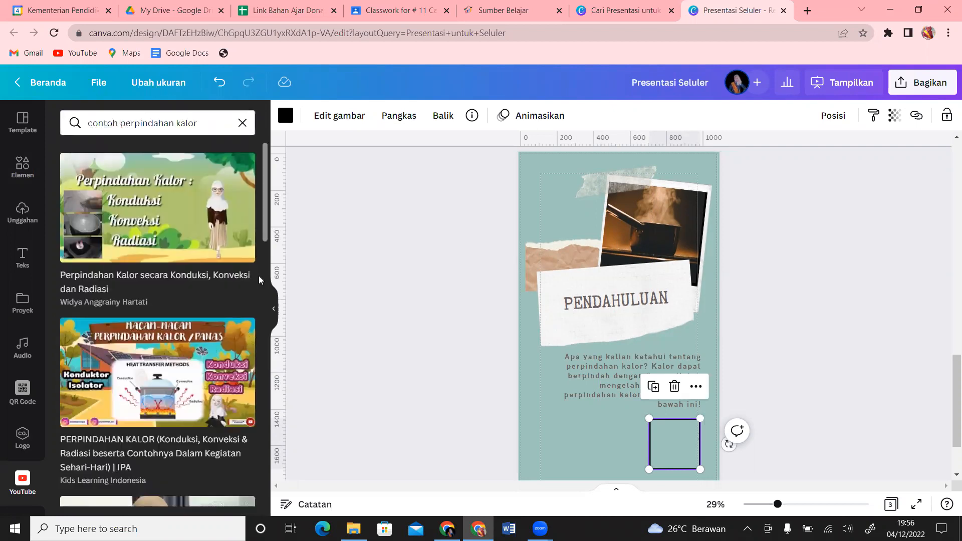
# Insert the YouTube video "PERPINDAHAN KALOR IPA KELAS 7 SMP – TERLENGKAP" on the Pendahuluan page.
pyautogui.moveTo(266, 170); pyautogui.dragTo(283, 435)
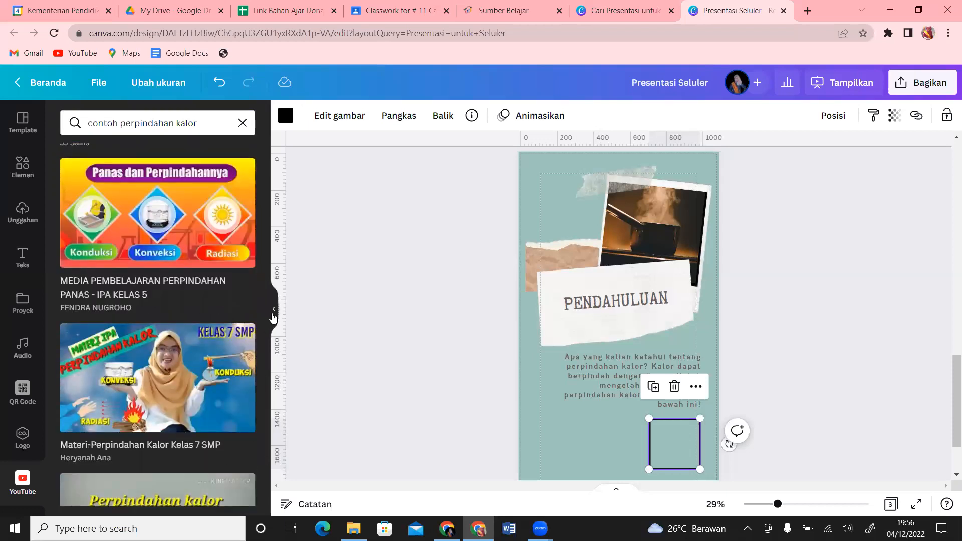
pyautogui.moveTo(269, 310); pyautogui.dragTo(272, 473)
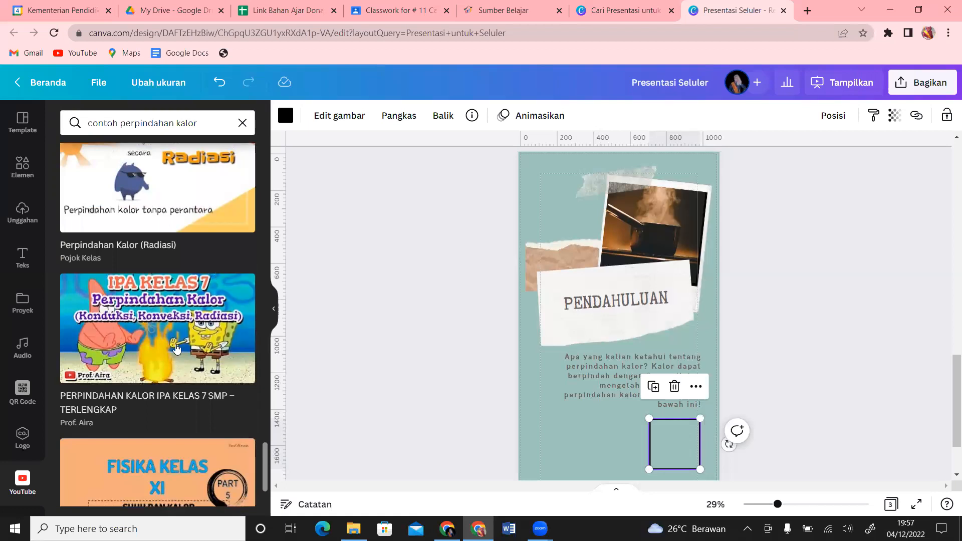
pyautogui.click(177, 349)
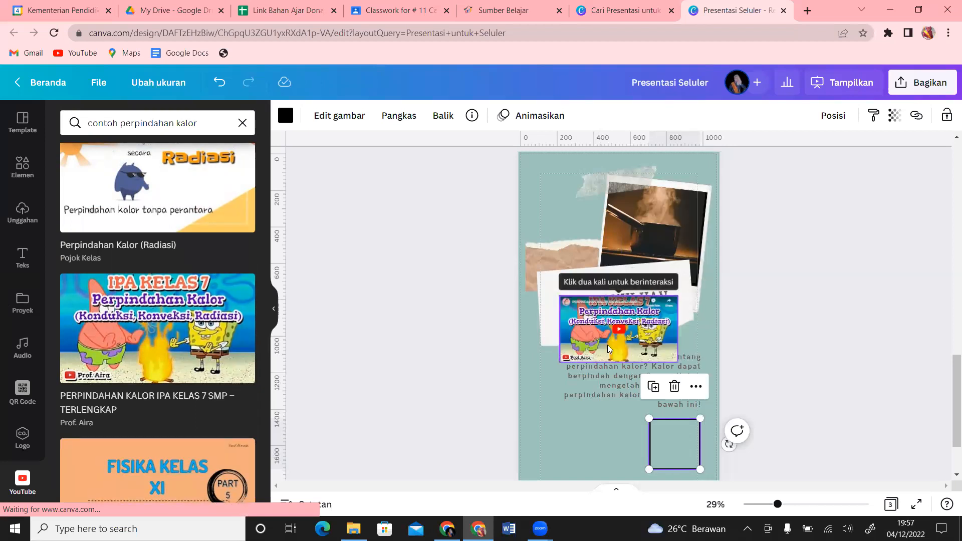
pyautogui.moveTo(608, 345); pyautogui.dragTo(631, 465)
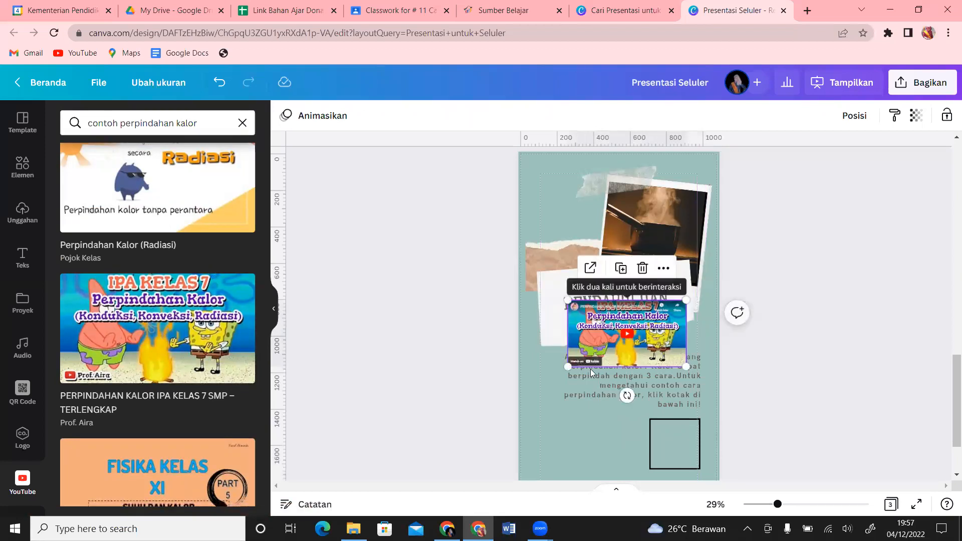
# Shrink the video and place it below the paragraph, inside the black square frame fitted to the video's width.
pyautogui.moveTo(567, 367); pyautogui.dragTo(622, 340)
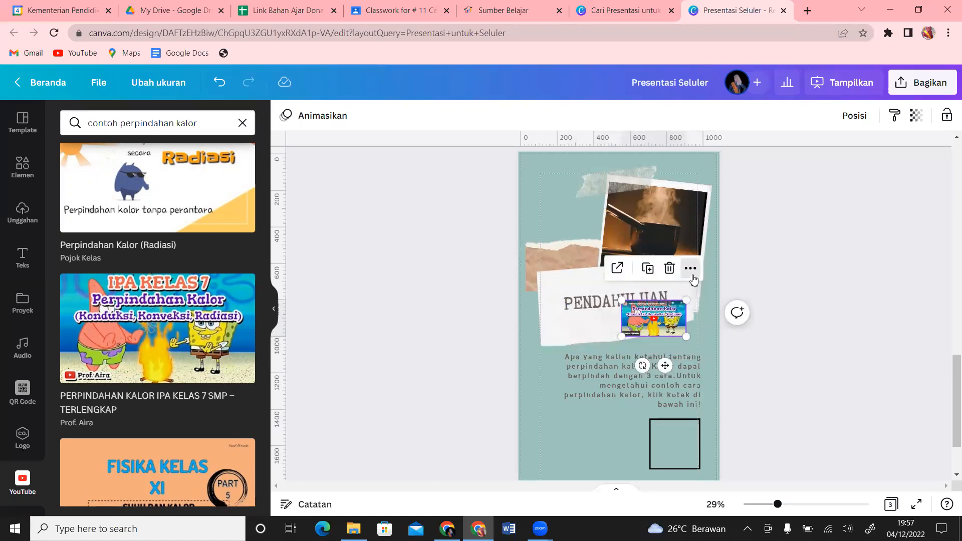
pyautogui.click(690, 270)
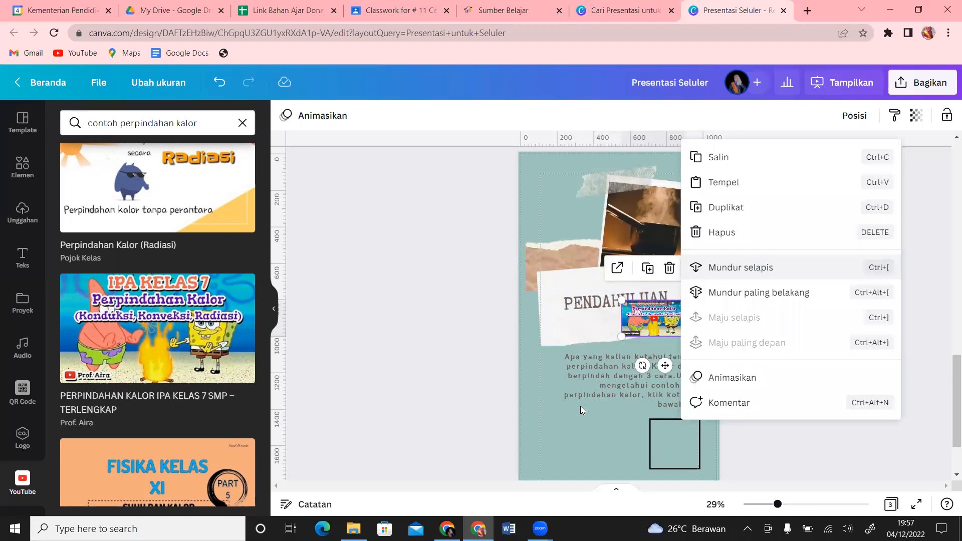
pyautogui.click(574, 458)
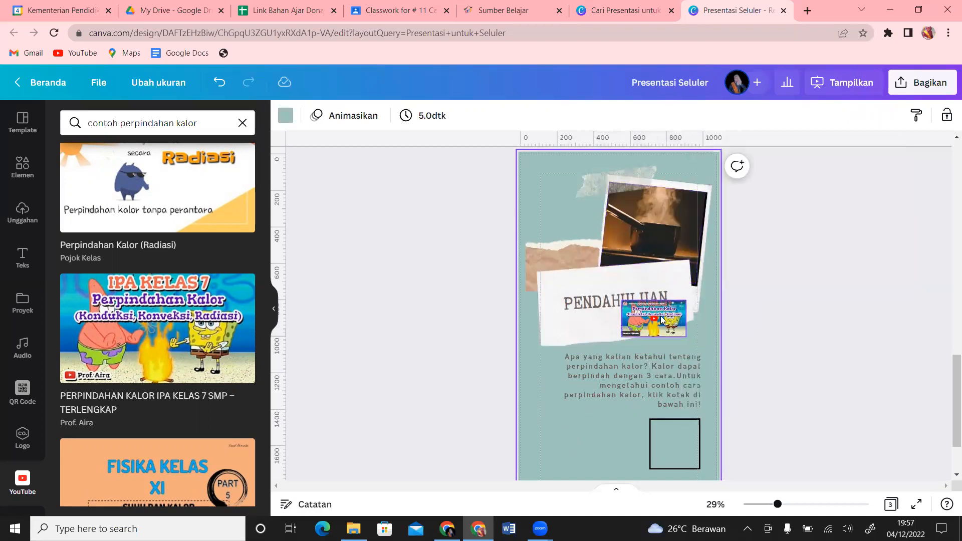
pyautogui.moveTo(663, 319); pyautogui.dragTo(633, 459)
pyautogui.click(669, 441)
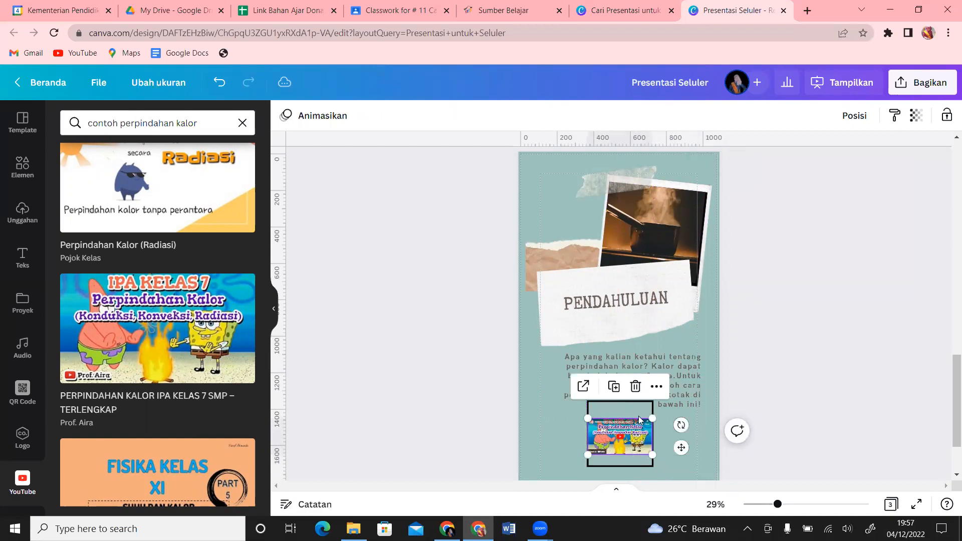
pyautogui.click(706, 435)
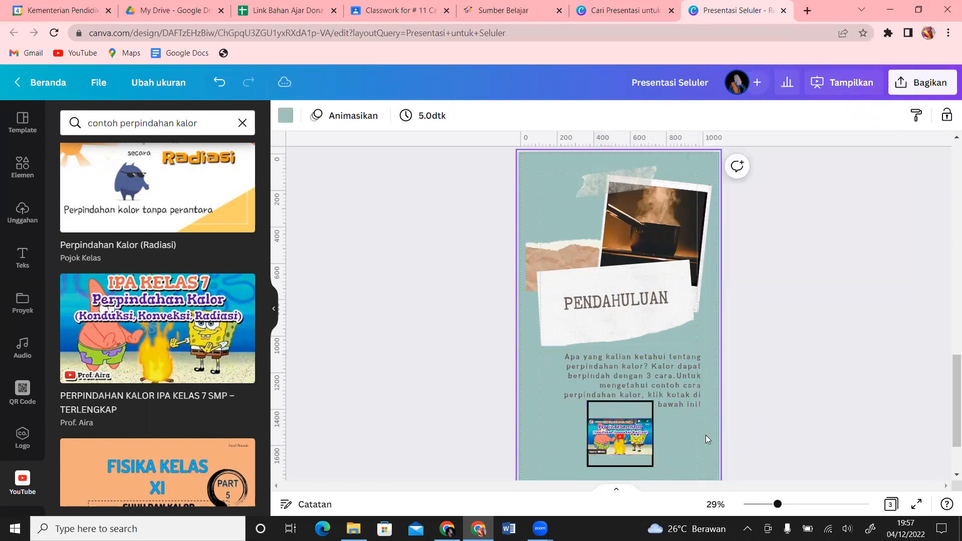
# Crop the top and bottom of the black square frame to match the video's height.
pyautogui.click(634, 462)
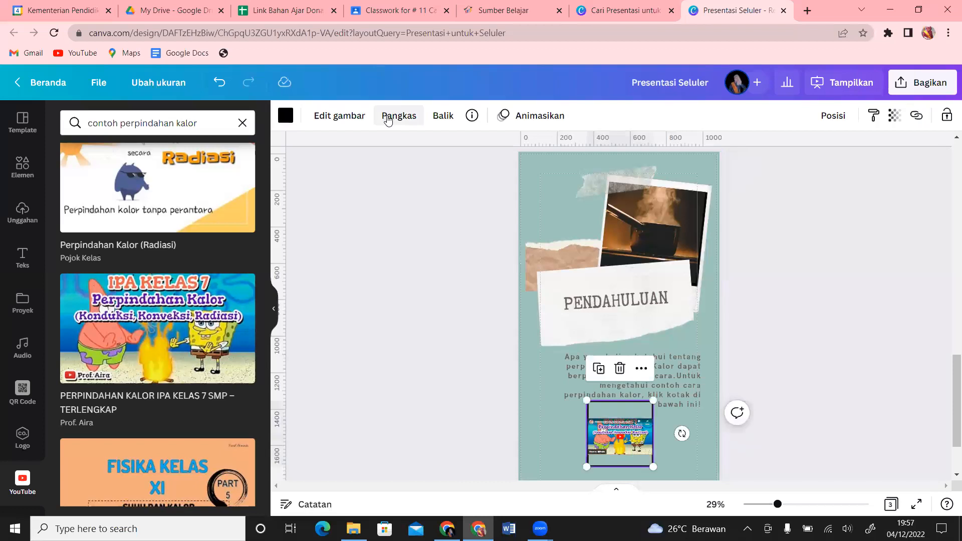
pyautogui.click(389, 120)
pyautogui.moveTo(652, 404); pyautogui.dragTo(651, 418)
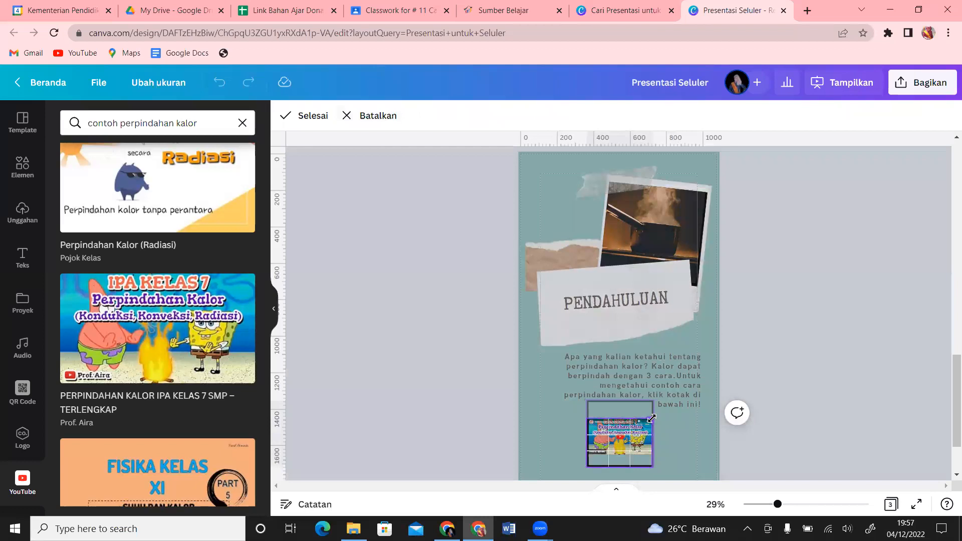
pyautogui.moveTo(653, 467); pyautogui.dragTo(650, 454)
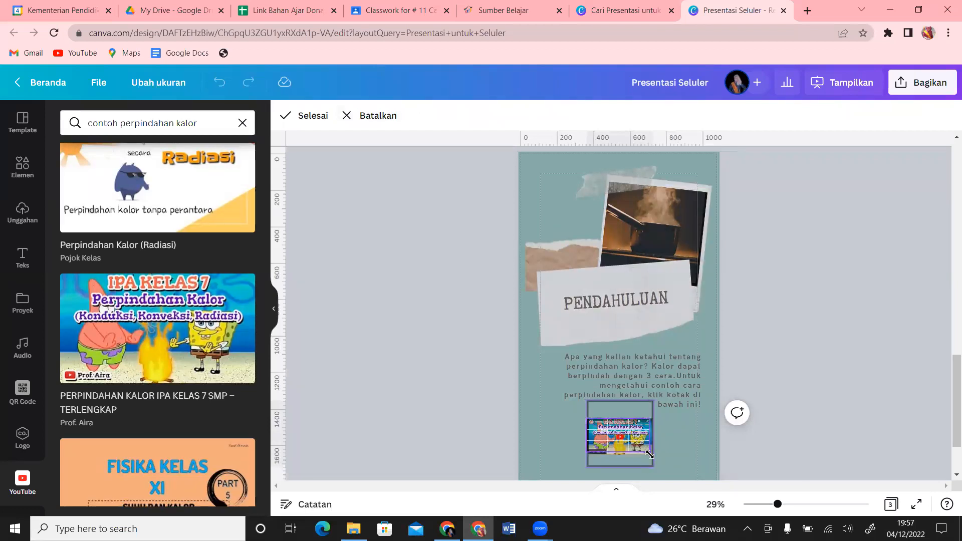
pyautogui.click(675, 455)
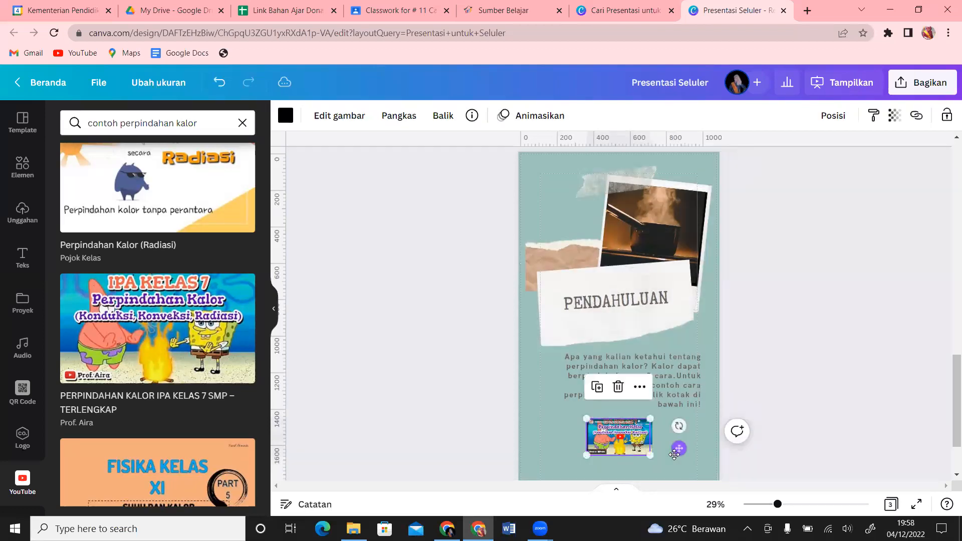
# Move the video and its cropped frame across so they line up with the paragraph's right edge.
pyautogui.moveTo(608, 435); pyautogui.dragTo(657, 443)
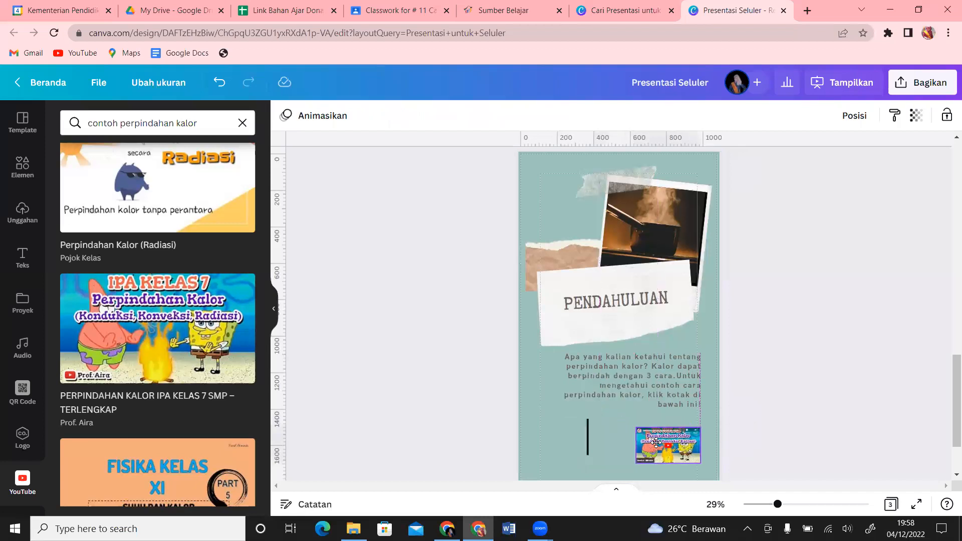
pyautogui.moveTo(597, 435); pyautogui.dragTo(645, 444)
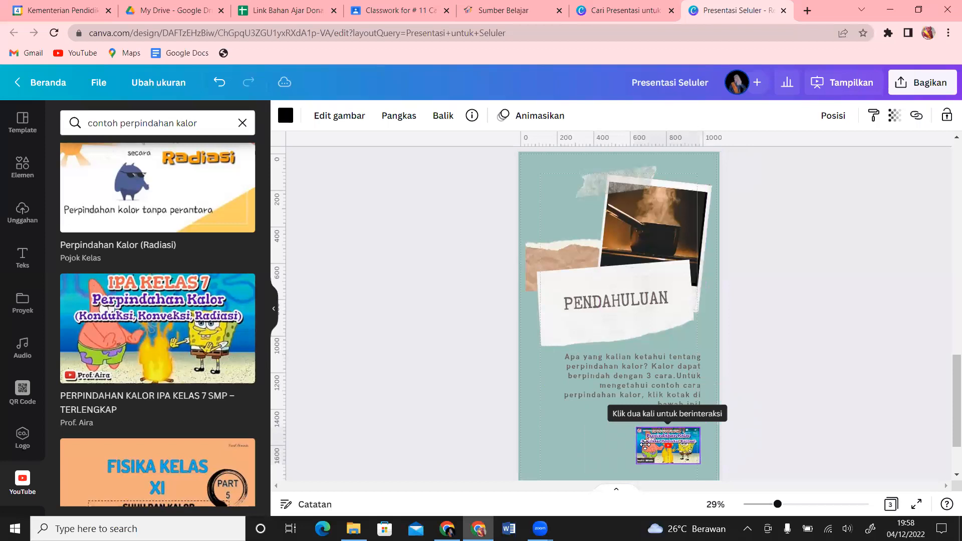
pyautogui.click(827, 365)
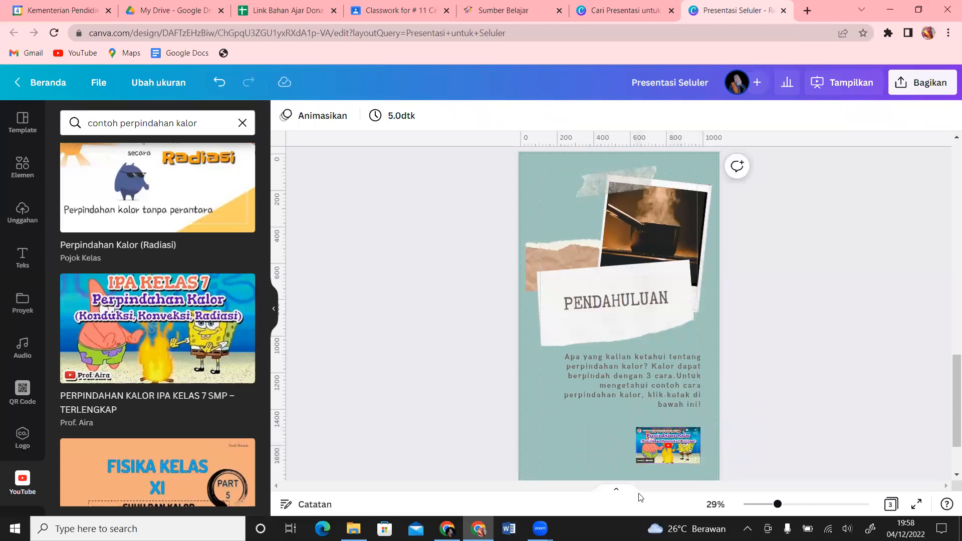
# Select the video and its frame together and nudge them up to just below the paragraph.
pyautogui.moveTo(619, 421); pyautogui.dragTo(708, 469)
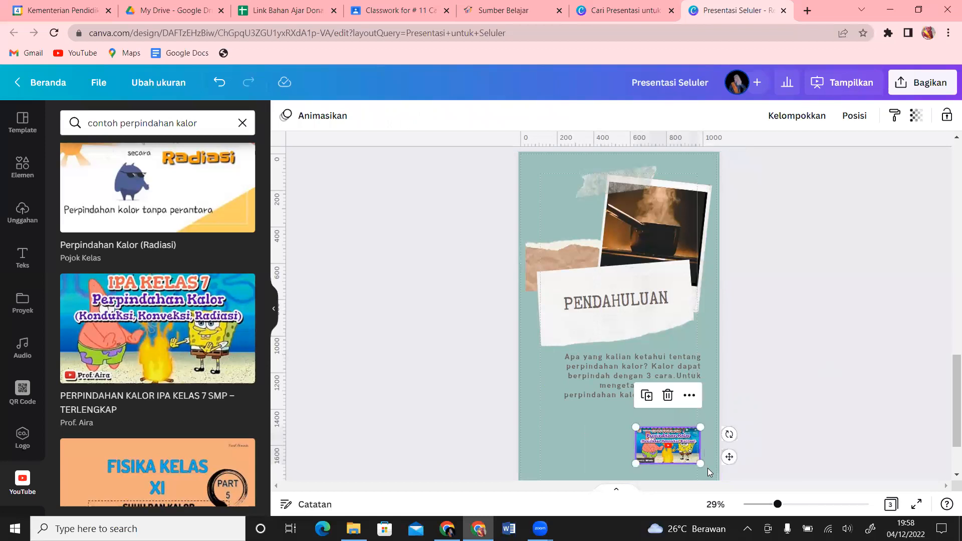
pyautogui.press('Up')
pyautogui.press('Up')
pyautogui.press('Up')
pyautogui.press('Up')
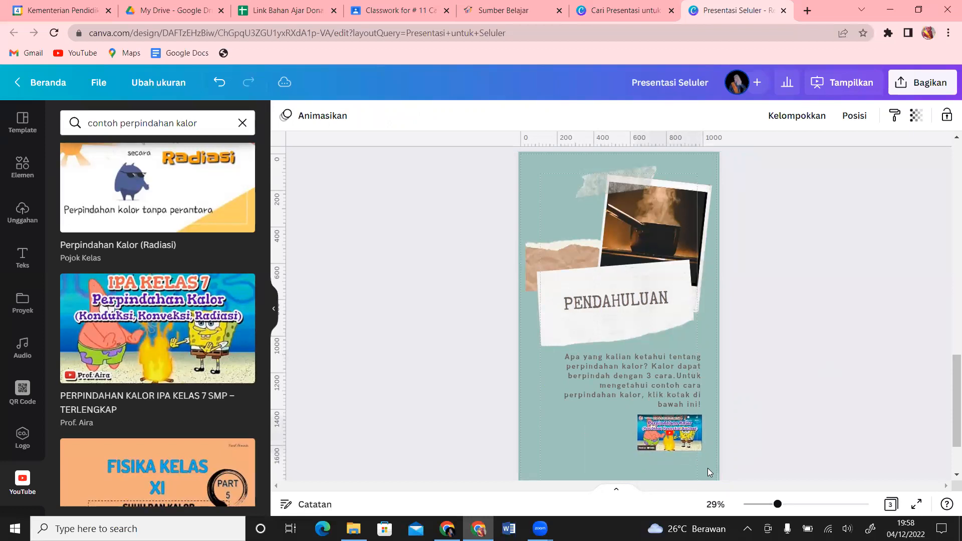
pyautogui.click(845, 404)
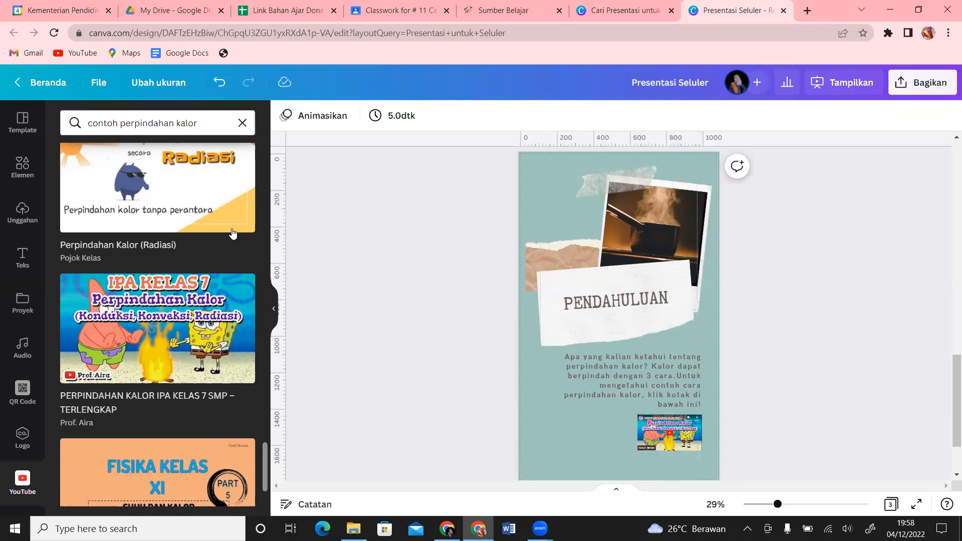
# Bring up the design templates, check the Sumber Belajar source page for the following section, and return to the presentation's end.
pyautogui.click(16, 124)
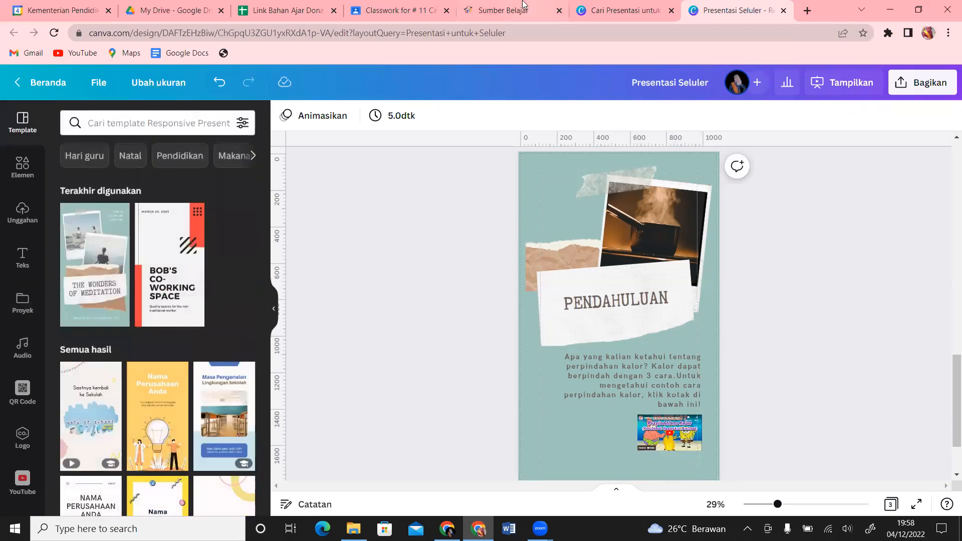
pyautogui.click(505, 5)
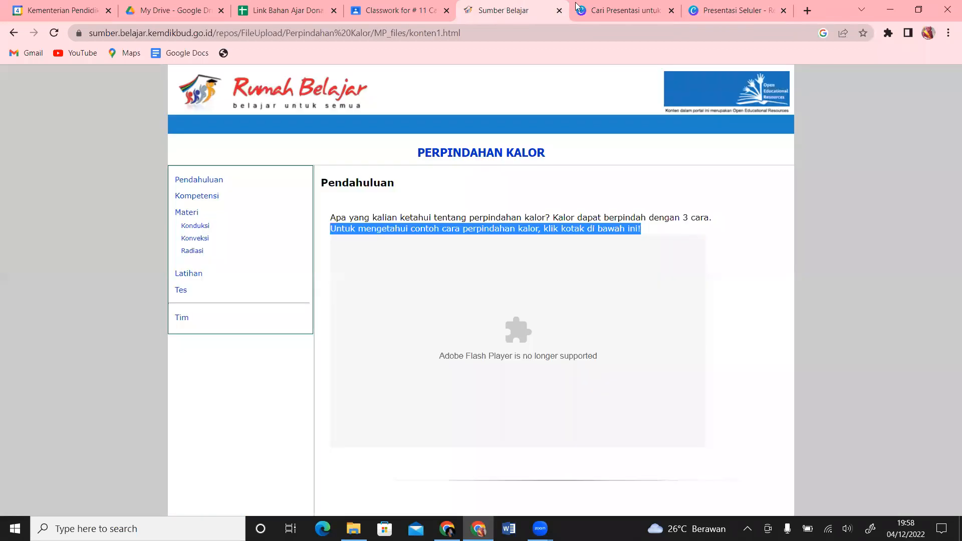
pyautogui.click(737, 6)
pyautogui.moveTo(951, 370); pyautogui.dragTo(949, 409)
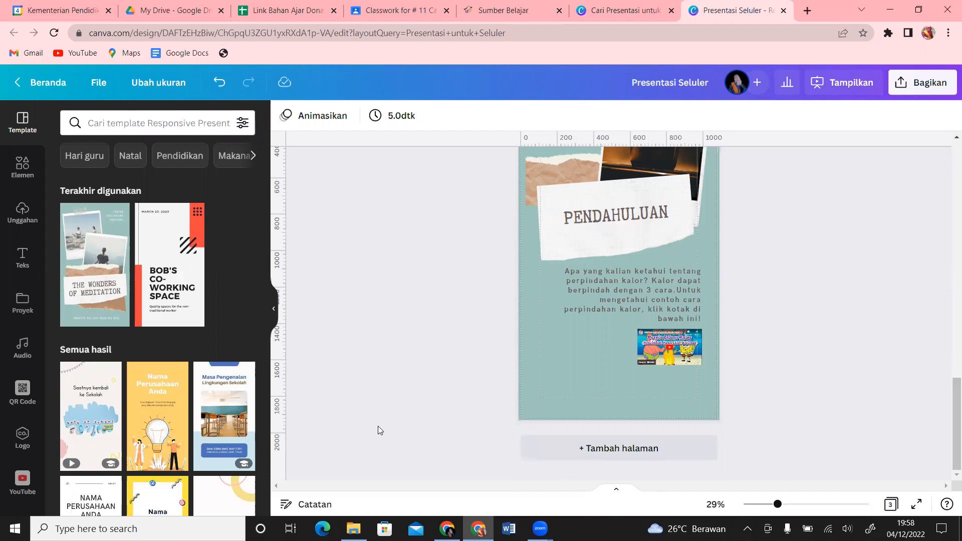
# Add the "Curtin Healthcare Services Team" layout from the Brown and Green Health Mobile-First Presentation template as page 4.
pyautogui.click(92, 298)
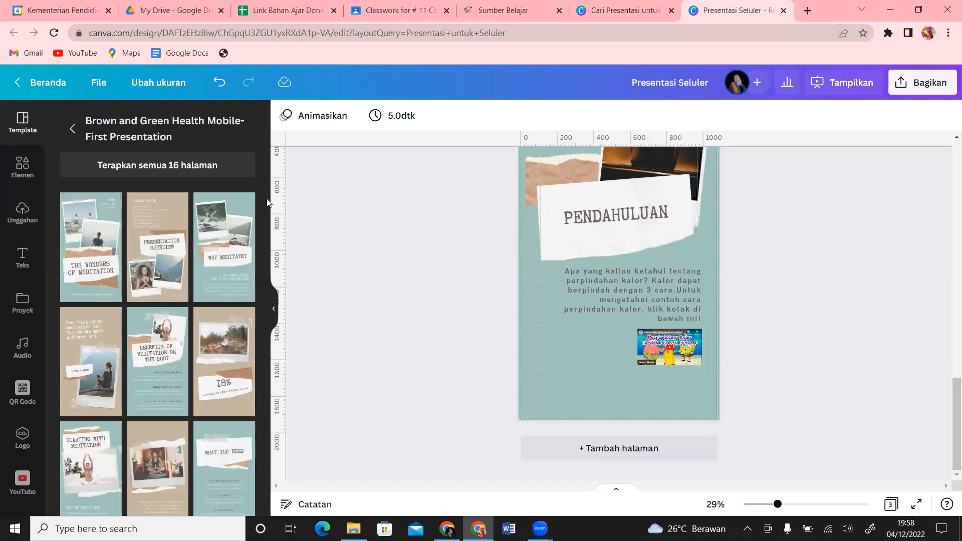
pyautogui.moveTo(263, 195); pyautogui.dragTo(266, 272)
pyautogui.scroll(-3, 266, 272)
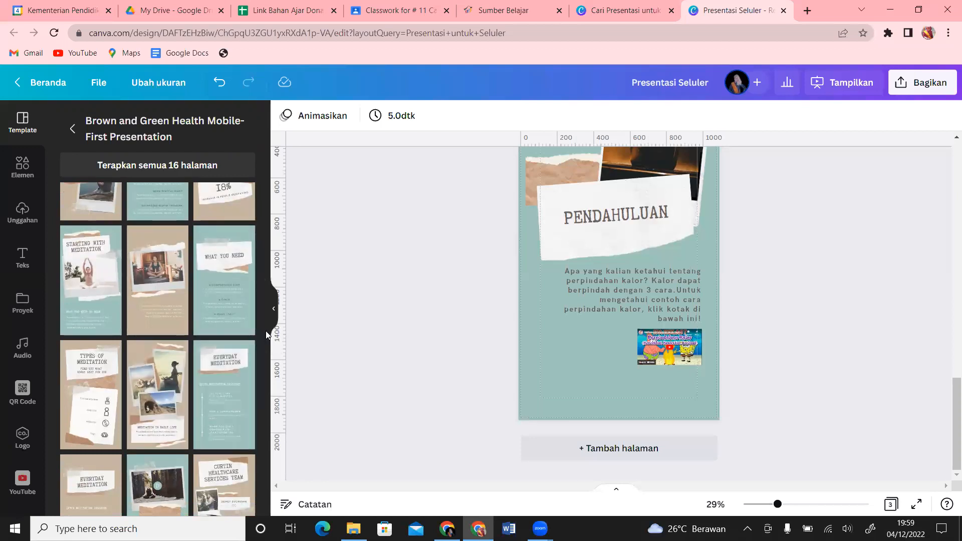
pyautogui.moveTo(265, 321); pyautogui.dragTo(268, 410)
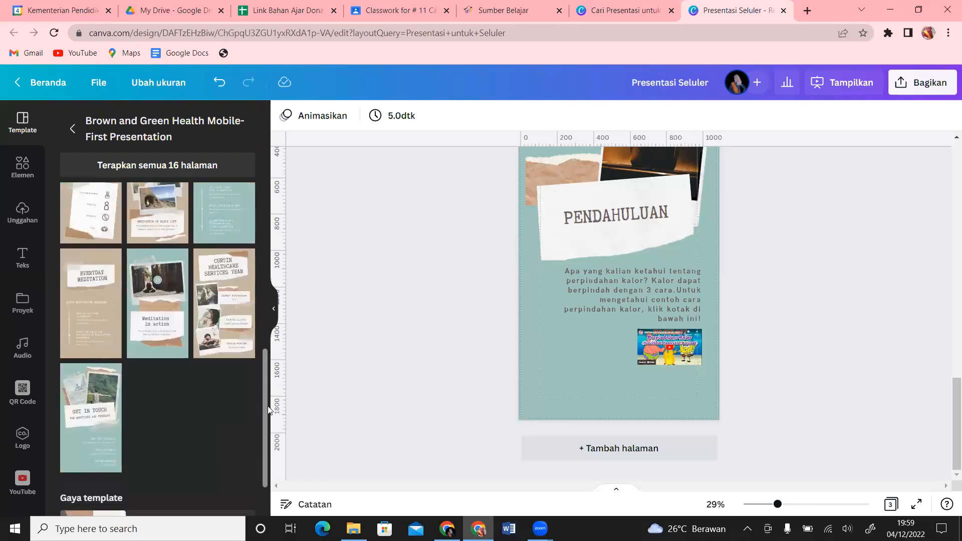
pyautogui.click(223, 307)
pyautogui.moveTo(949, 353); pyautogui.dragTo(949, 405)
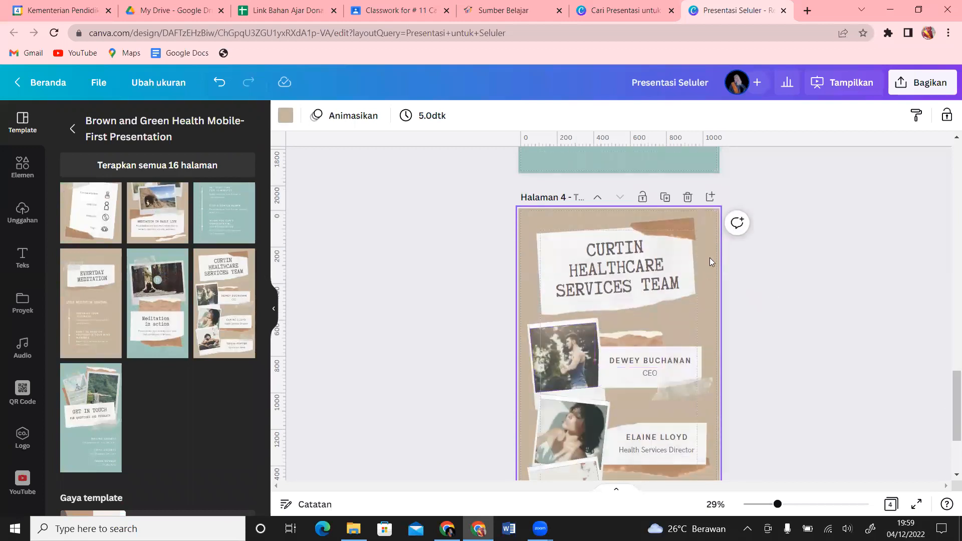
# Replace the heading on page 4 with "KOMPETENSI".
pyautogui.click(671, 285)
pyautogui.click(671, 285)
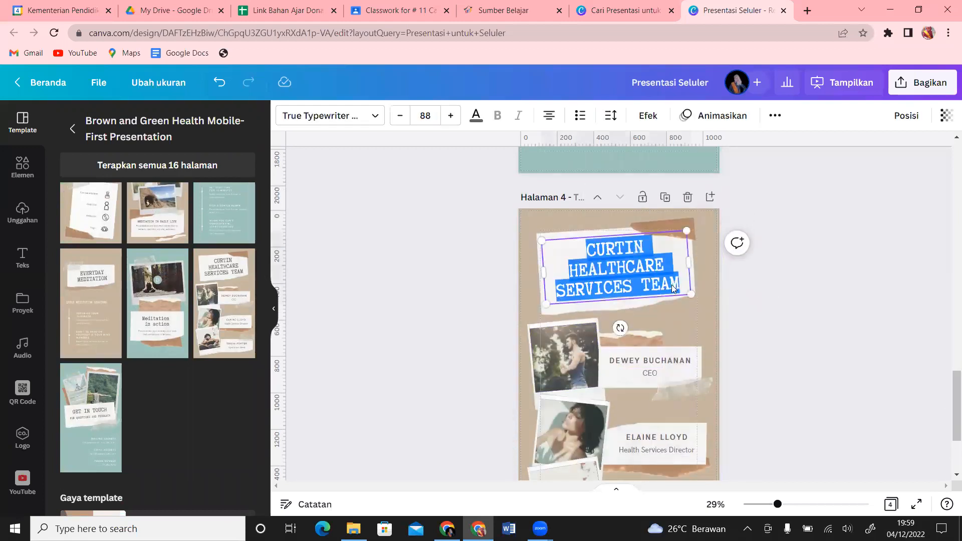
pyautogui.write('KOMPETENSI')
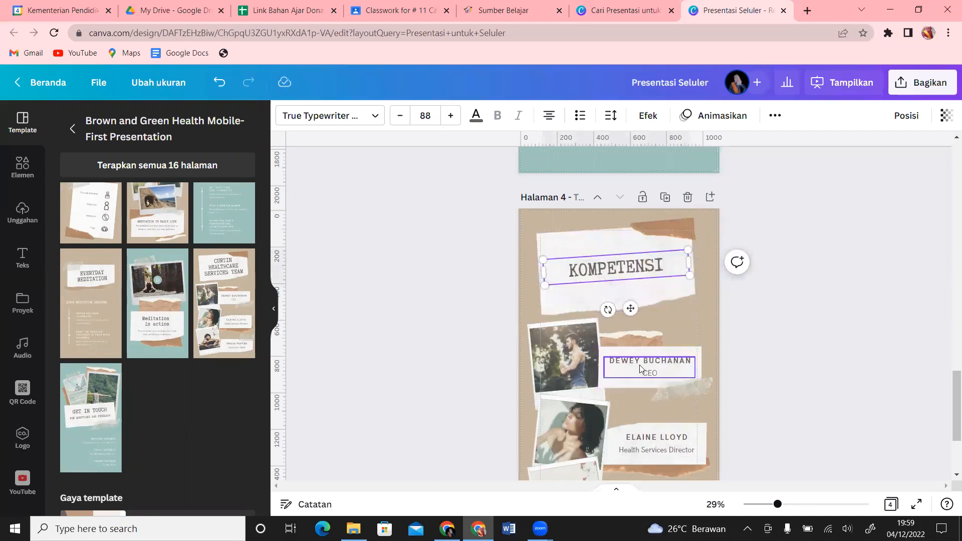
# Clear the photos from the first two frames on page 4 and delete the third team member's photo, card, text and tape.
pyautogui.press('Escape')
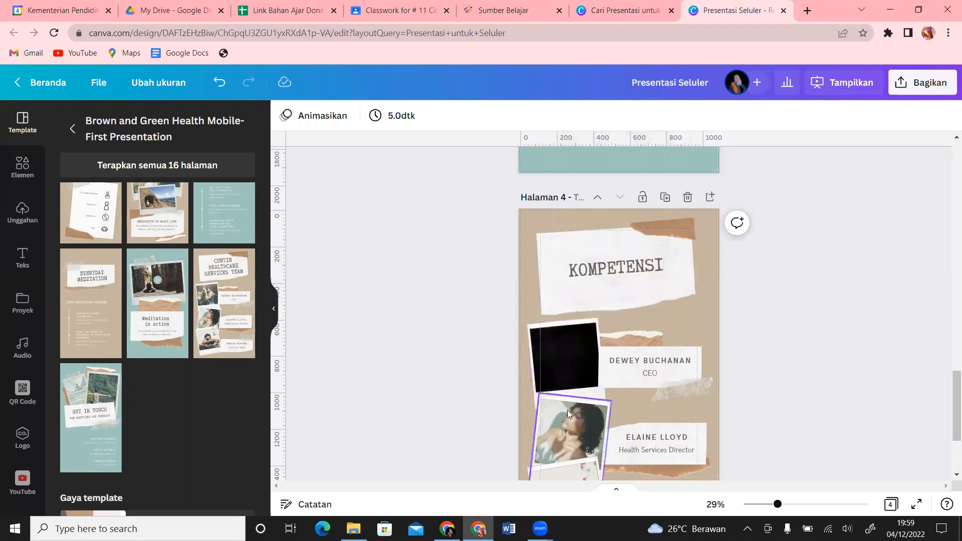
pyautogui.moveTo(955, 408); pyautogui.dragTo(946, 455)
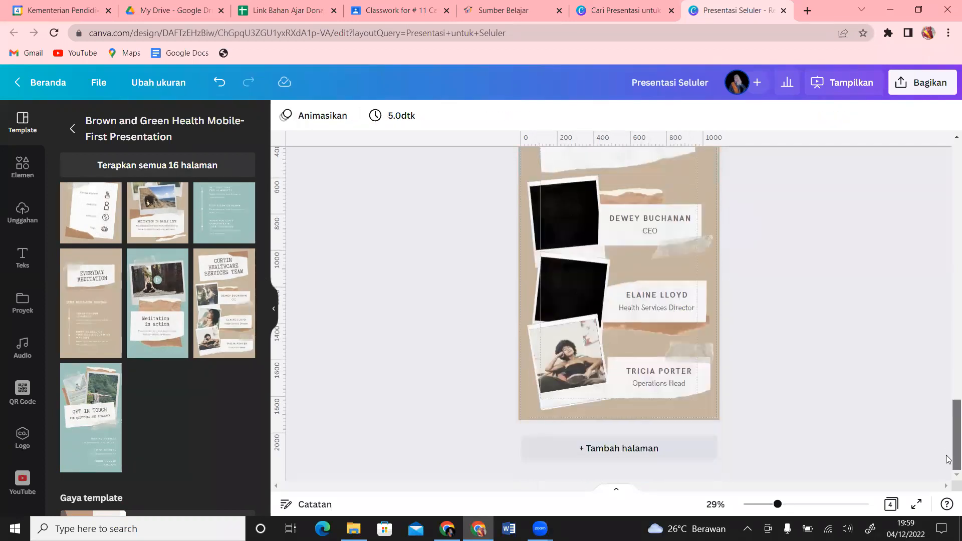
pyautogui.click(581, 372)
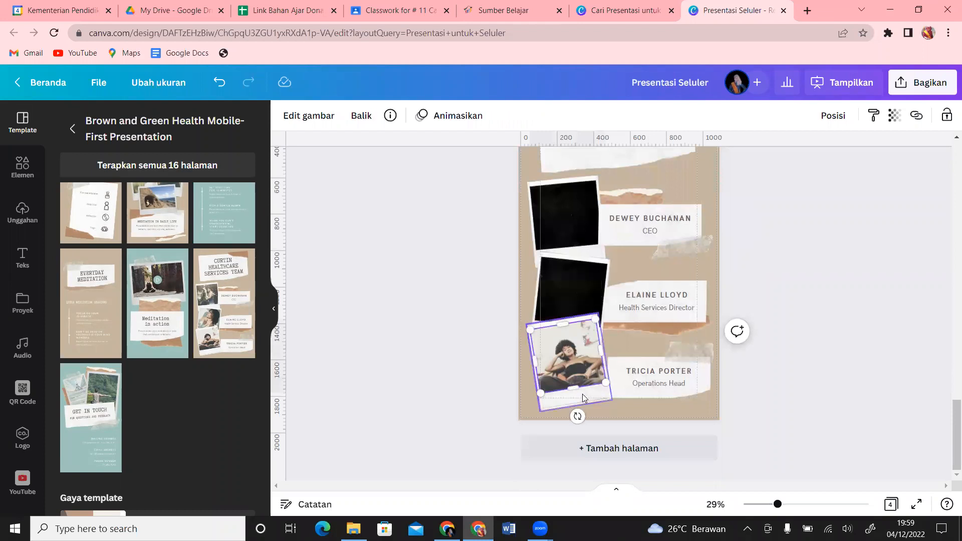
pyautogui.keyDown('shift'); pyautogui.click(582, 394); pyautogui.keyUp('shift')
pyautogui.keyDown('shift'); pyautogui.click(656, 381); pyautogui.keyUp('shift')
pyautogui.keyDown('shift'); pyautogui.click(648, 362); pyautogui.keyUp('shift')
pyautogui.keyDown('shift'); pyautogui.click(698, 349); pyautogui.keyUp('shift')
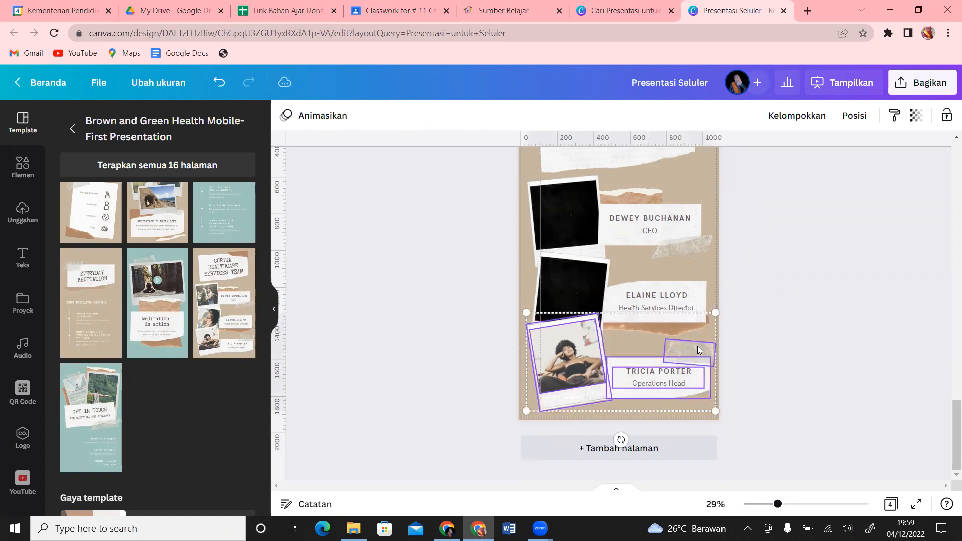
pyautogui.press('Delete')
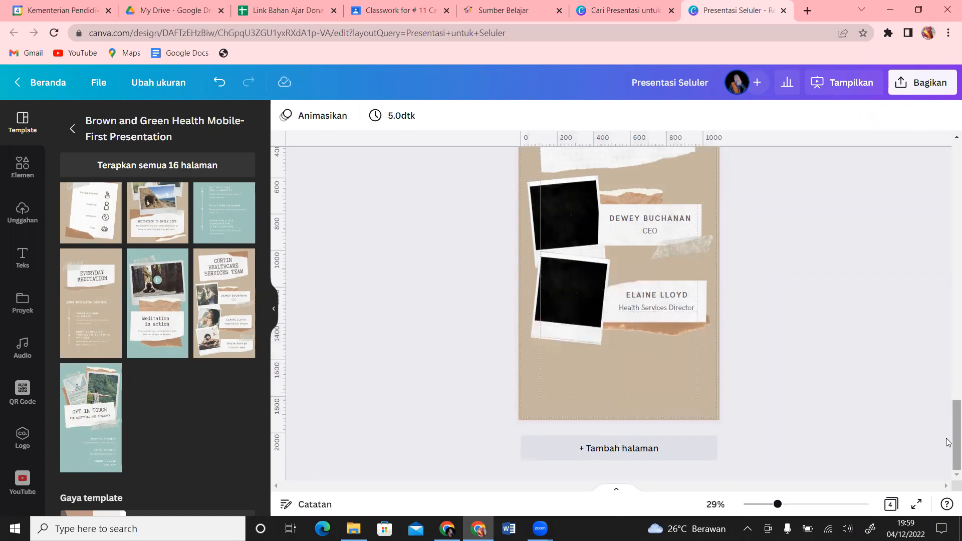
# Open the Kompetensi section on the Sumber Belajar page and copy the Kompetensi Inti paragraph.
pyautogui.scroll(2, 949, 419)
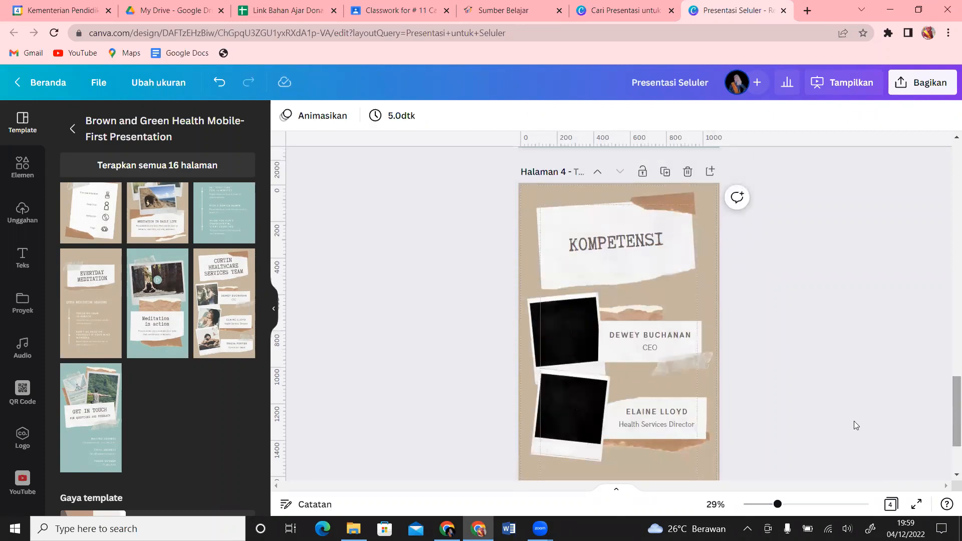
pyautogui.click(493, 7)
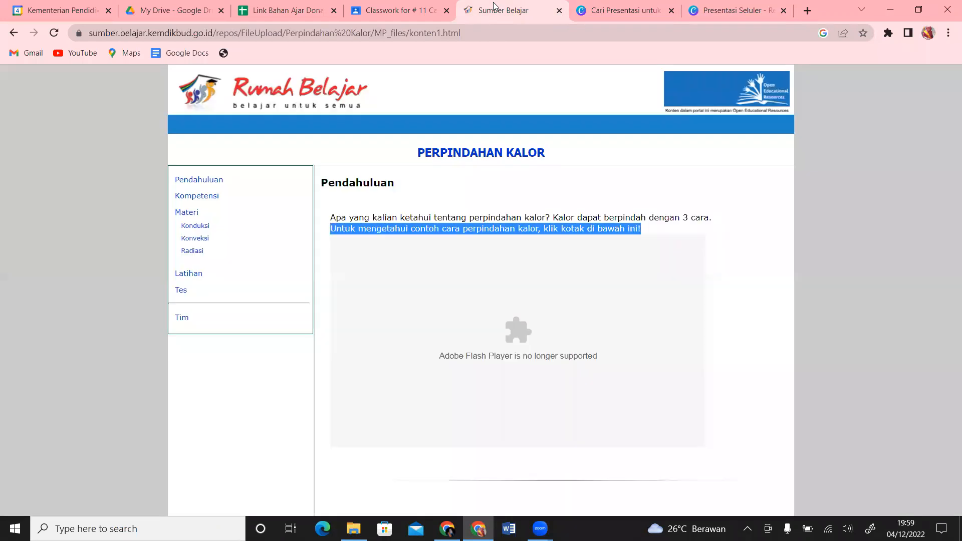
pyautogui.click(199, 198)
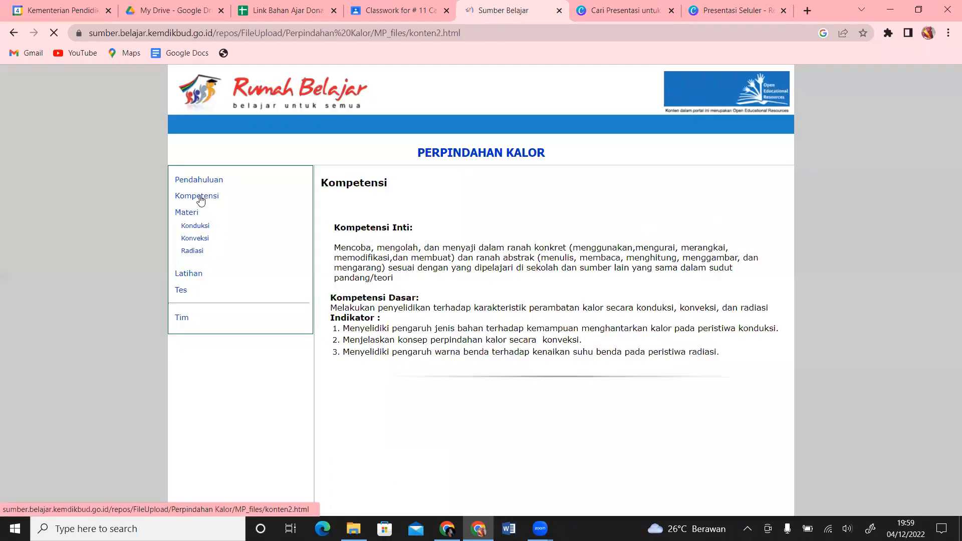
pyautogui.moveTo(336, 248); pyautogui.dragTo(410, 280)
pyautogui.hotkey('ctrl', 'c')
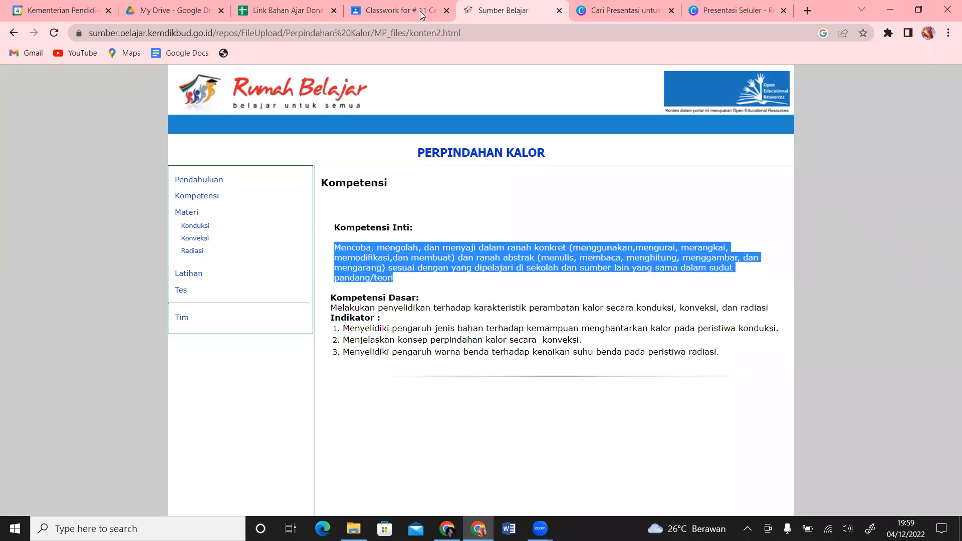
# Return to the presentation, turn off all-caps for the first card's name and delete the "CEO" line.
pyautogui.click(728, 5)
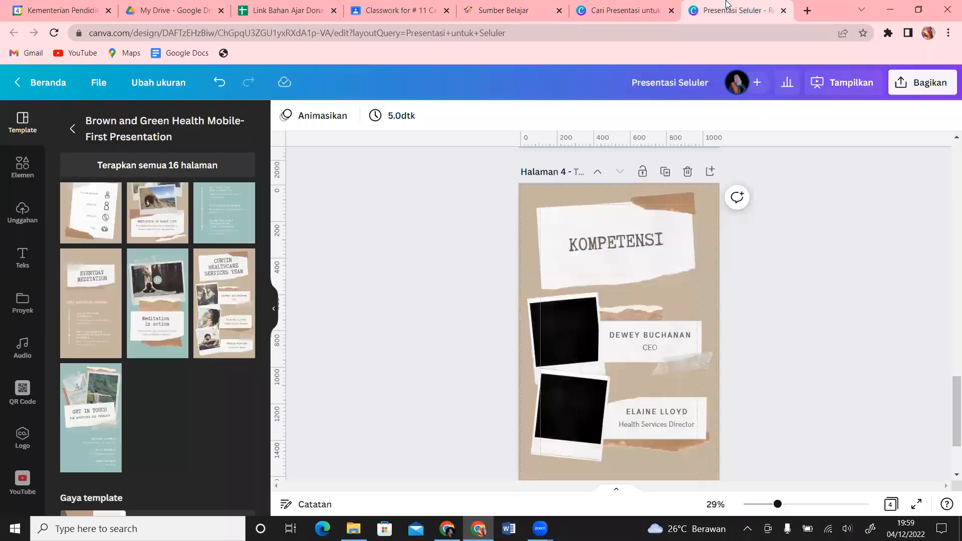
pyautogui.click(668, 343)
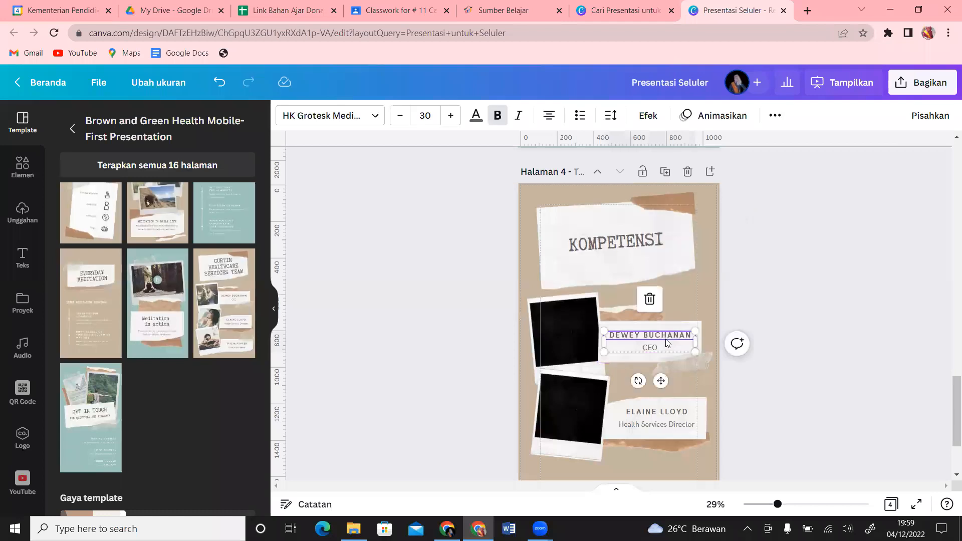
pyautogui.click(775, 115)
pyautogui.click(615, 146)
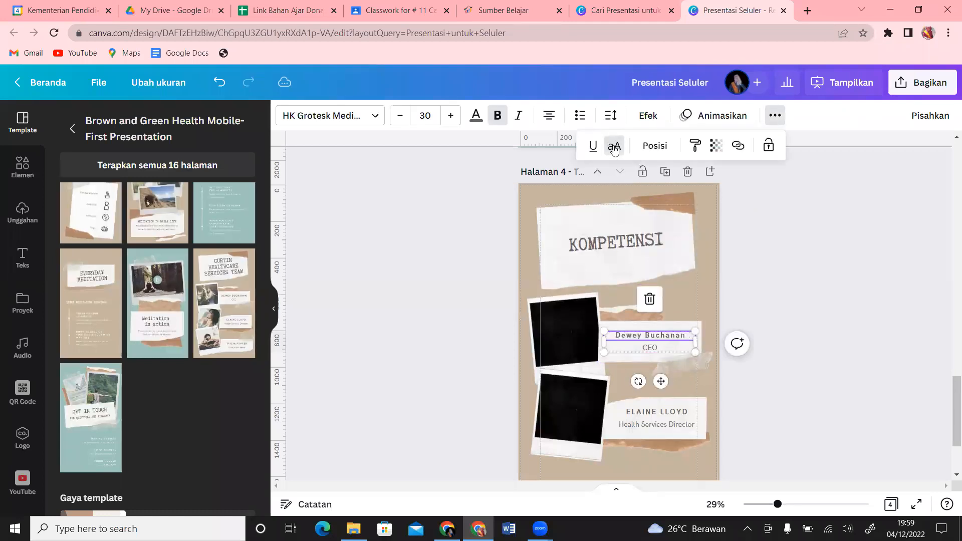
pyautogui.click(674, 345)
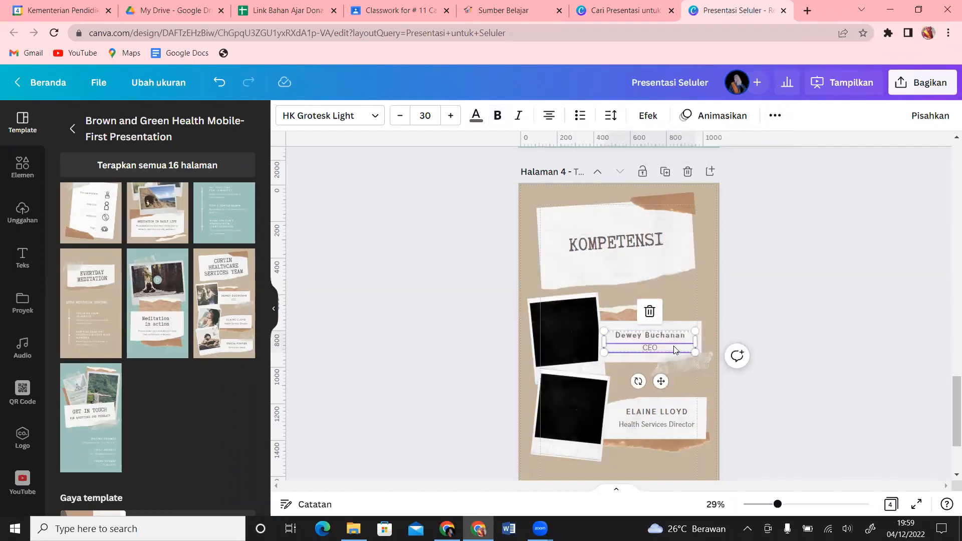
pyautogui.press('Delete')
# Replace the first card's name with the copied Kompetensi Inti paragraph and widen its text box.
pyautogui.doubleClick(685, 336)
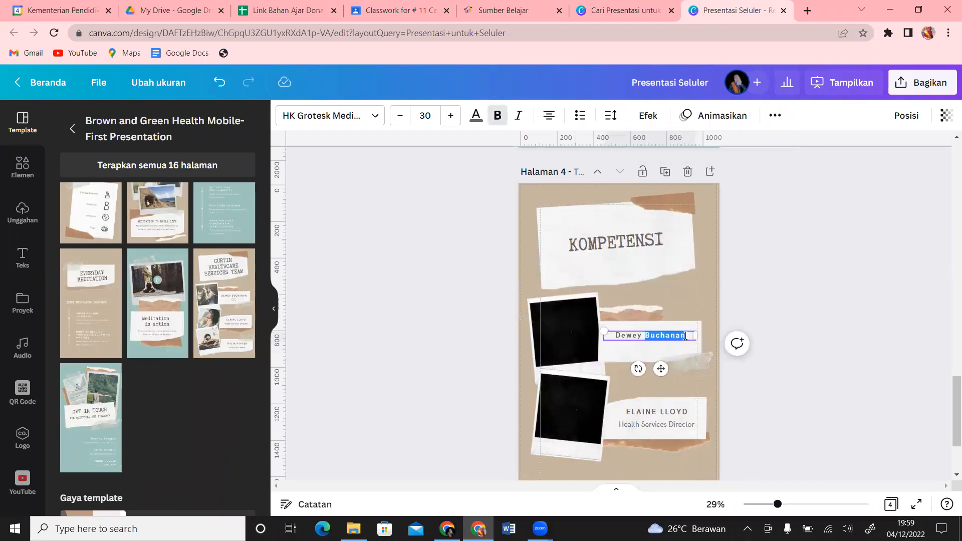
pyautogui.moveTo(685, 336); pyautogui.dragTo(617, 337)
pyautogui.hotkey('ctrl', 'v')
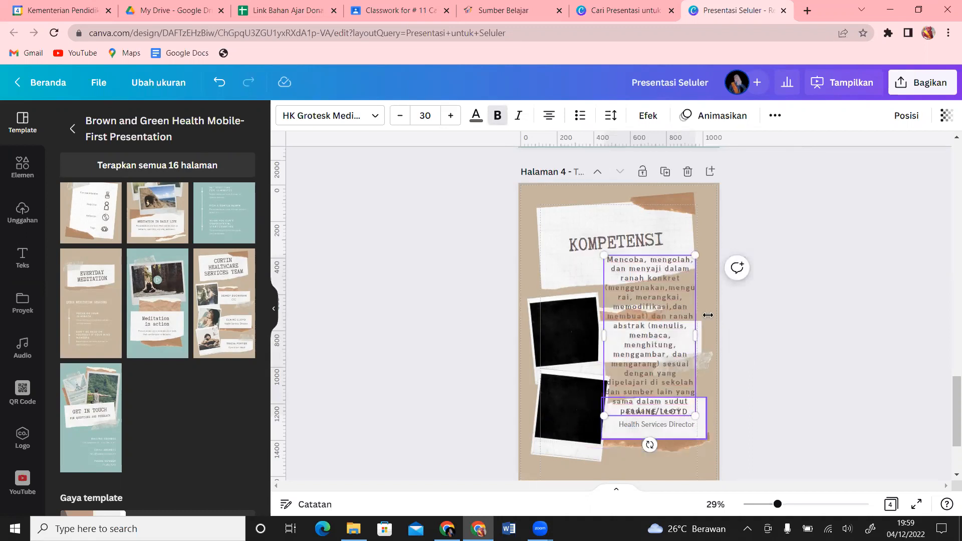
pyautogui.moveTo(698, 337); pyautogui.dragTo(770, 316)
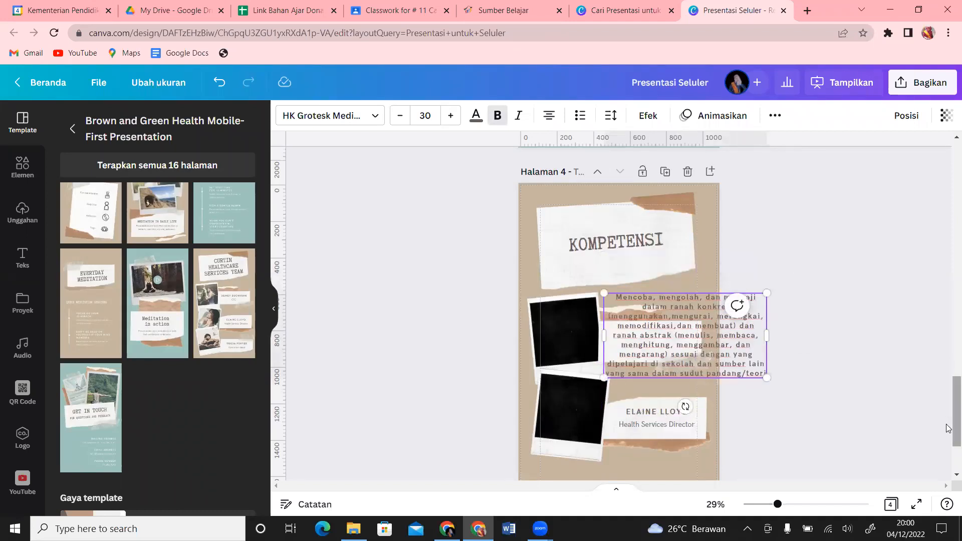
# Select the second team member's frame, card, text and torn-paper strip together and move them lower on page 4.
pyautogui.scroll(-2, 949, 453)
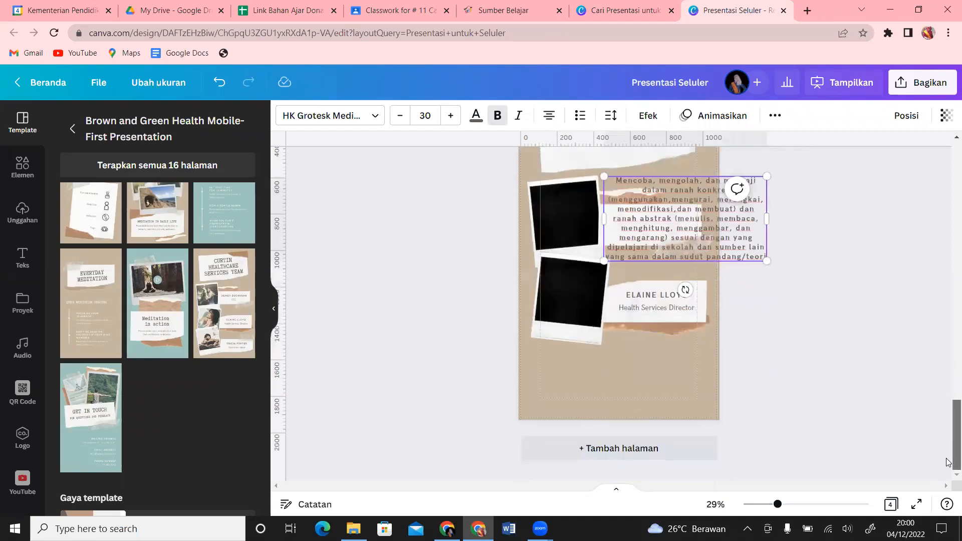
pyautogui.click(598, 331)
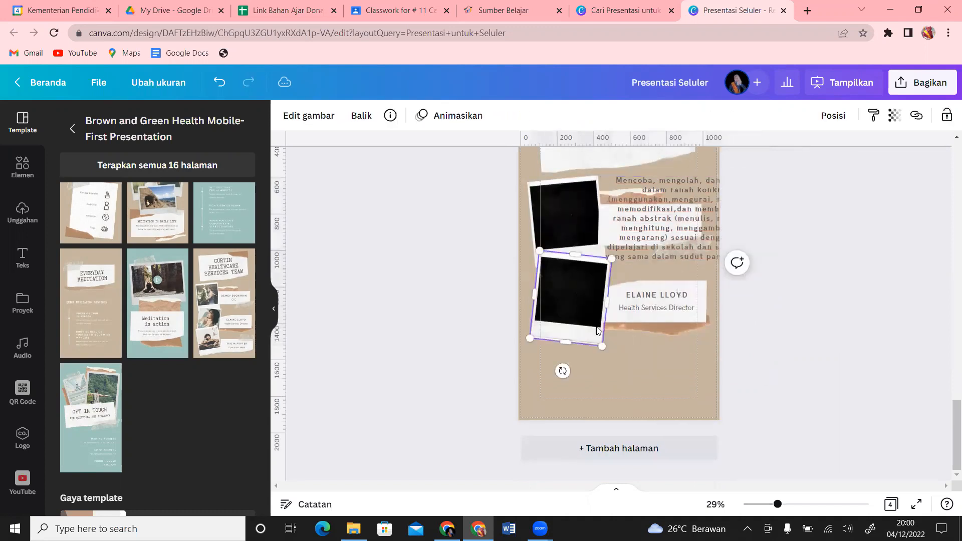
pyautogui.keyDown('shift'); pyautogui.click(664, 324); pyautogui.keyUp('shift')
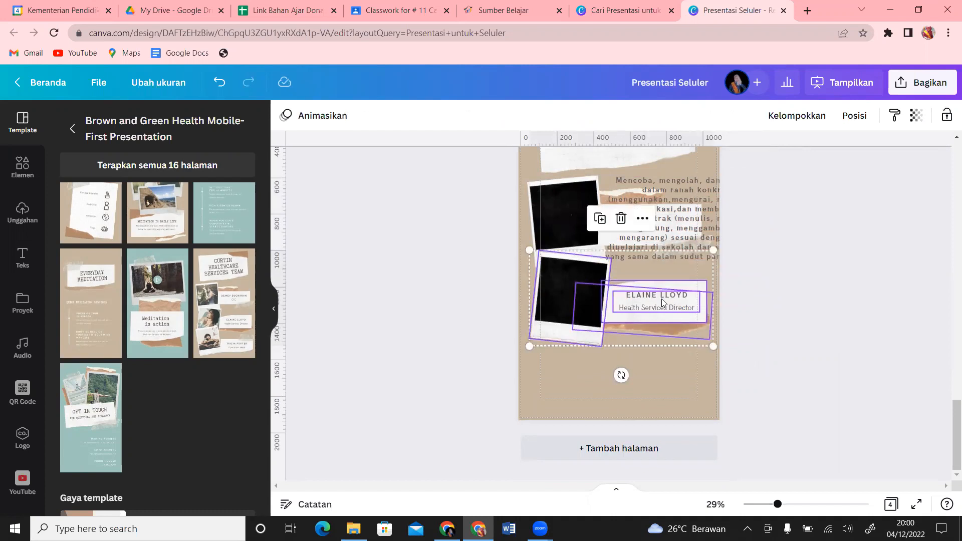
pyautogui.moveTo(659, 338); pyautogui.dragTo(661, 353)
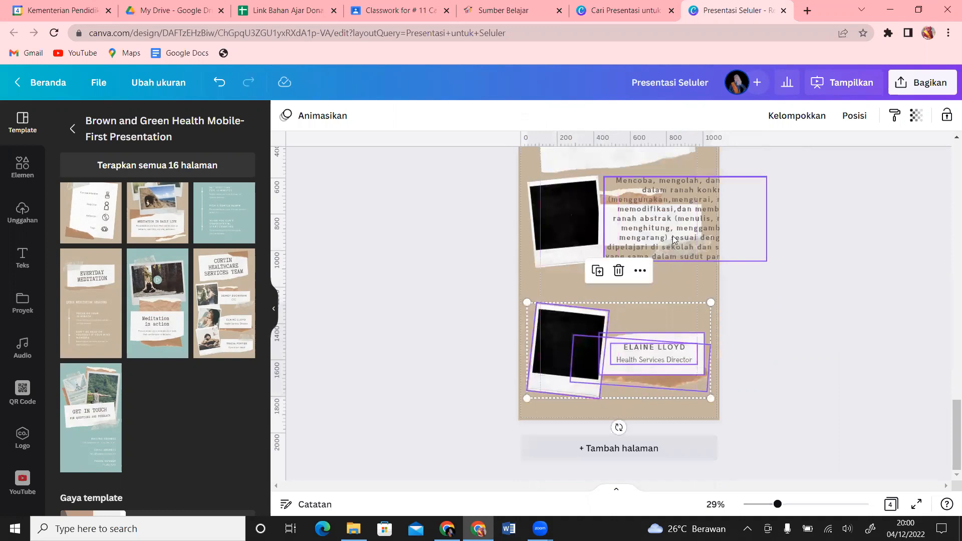
# Move the paragraph off the first white card and enlarge the card outward, overlapping the adjacent photo frame.
pyautogui.click(625, 234)
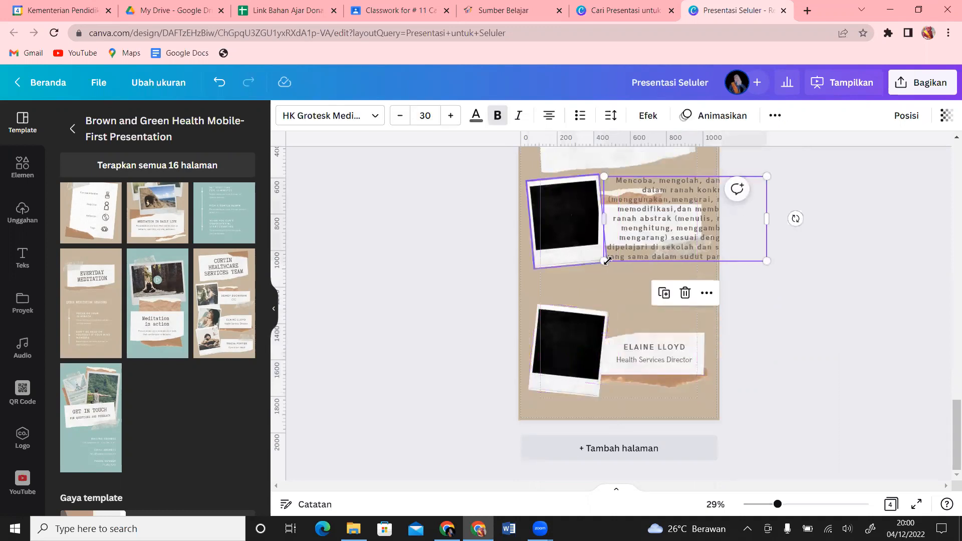
pyautogui.click(579, 252)
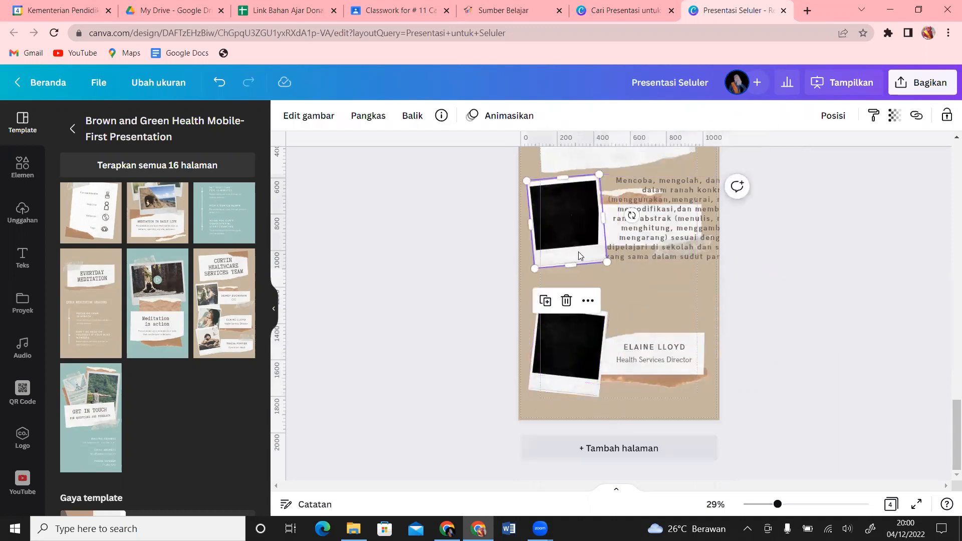
pyautogui.click(692, 197)
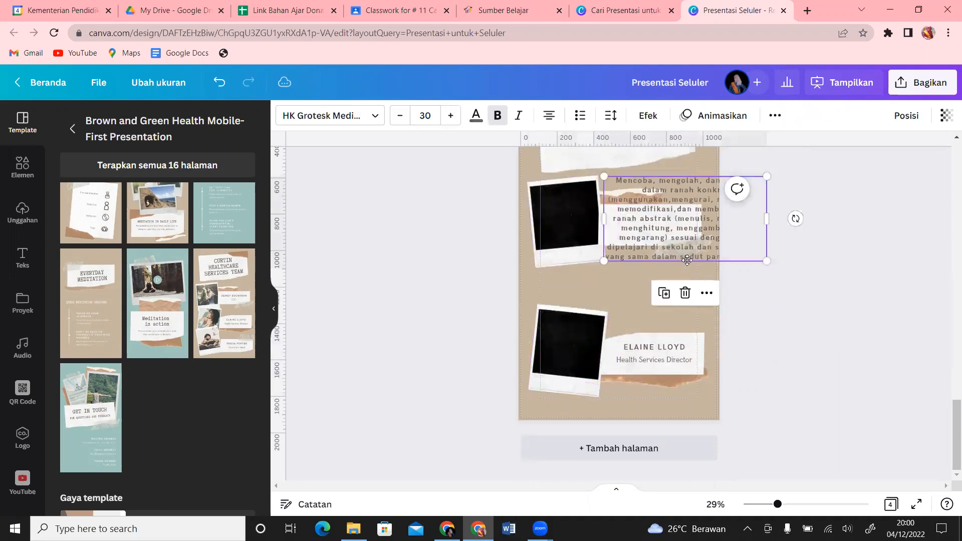
pyautogui.moveTo(692, 198); pyautogui.dragTo(689, 289)
pyautogui.click(616, 223)
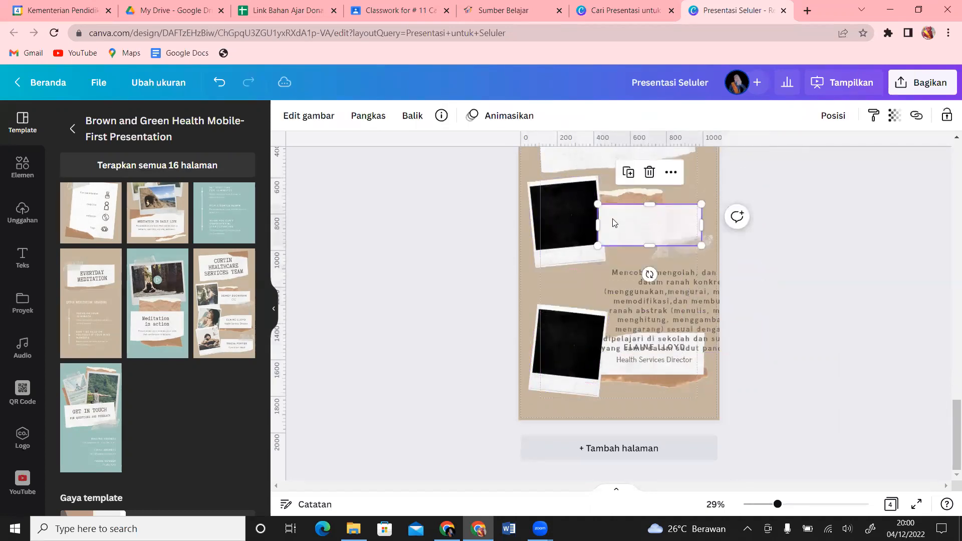
pyautogui.moveTo(702, 204); pyautogui.dragTo(718, 198)
pyautogui.click(540, 259)
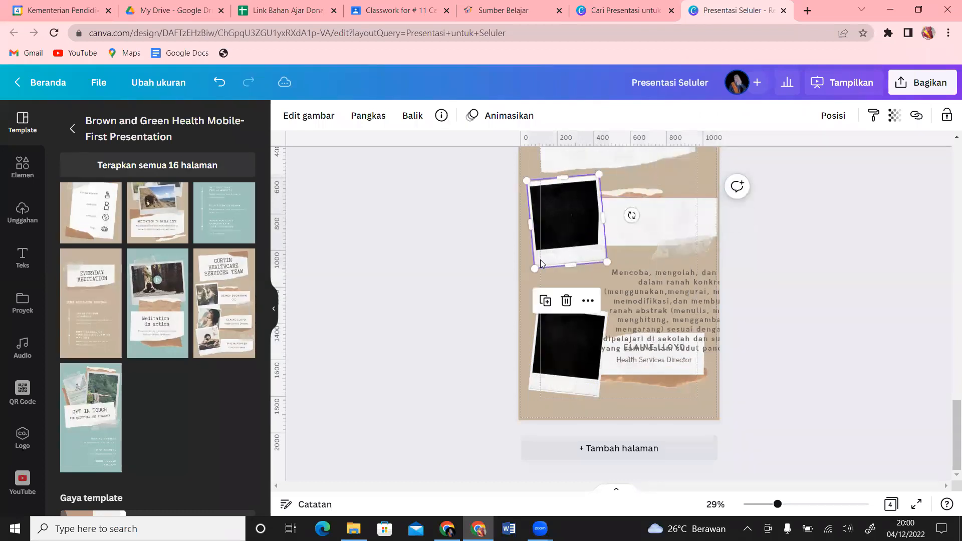
pyautogui.click(623, 232)
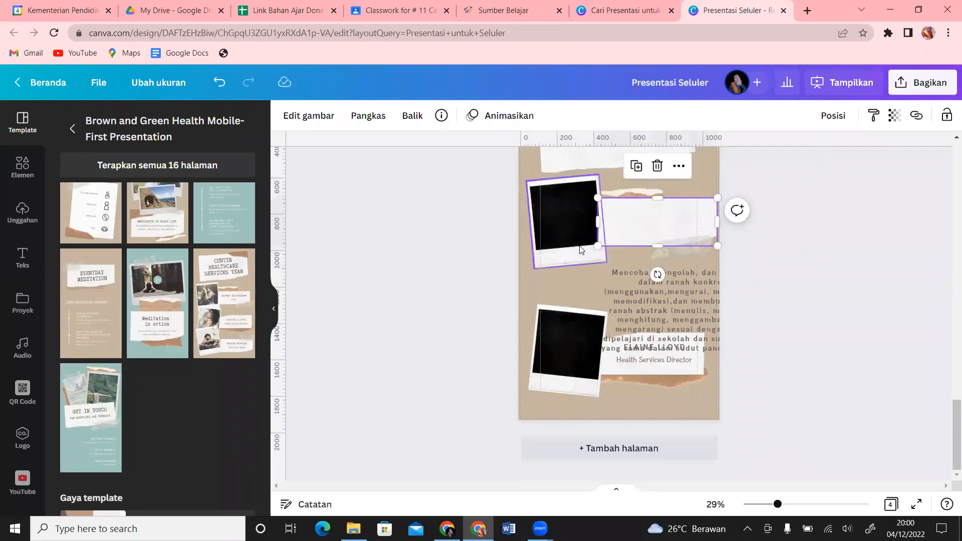
pyautogui.moveTo(600, 244); pyautogui.dragTo(566, 258)
# Place the Kompetensi Inti paragraph back over the enlarged white card and set its font size to 25.
pyautogui.moveTo(681, 296); pyautogui.dragTo(651, 227)
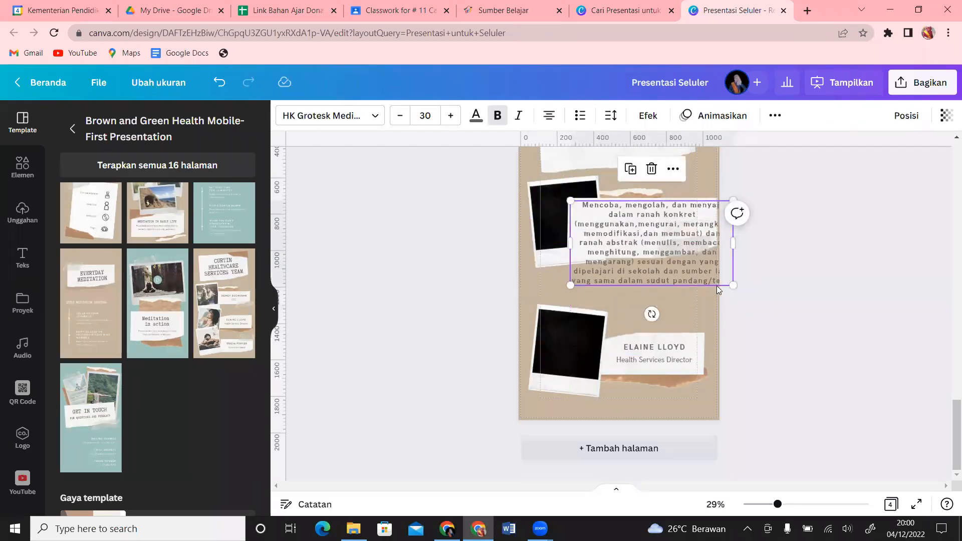
pyautogui.click(426, 115)
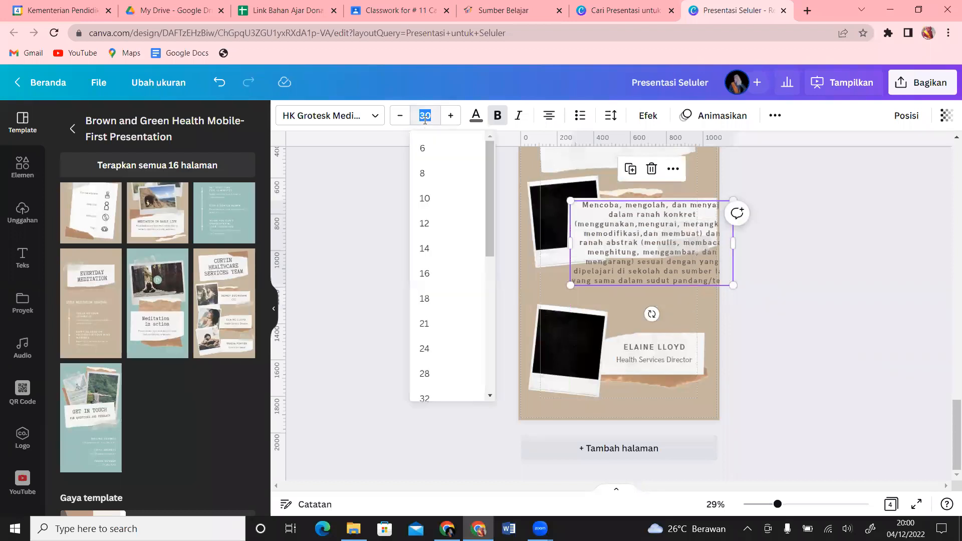
pyautogui.write('25')
pyautogui.press('Return')
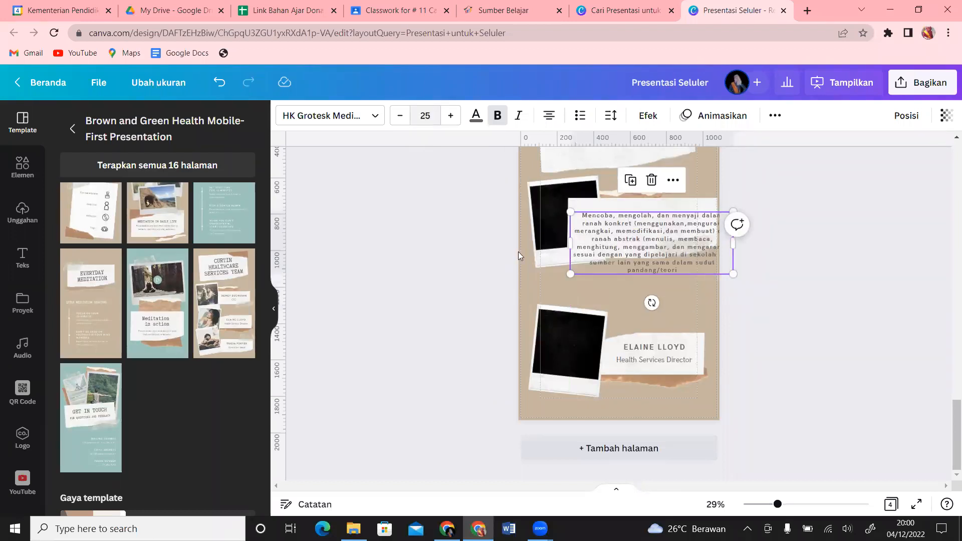
pyautogui.moveTo(681, 261); pyautogui.dragTo(675, 248)
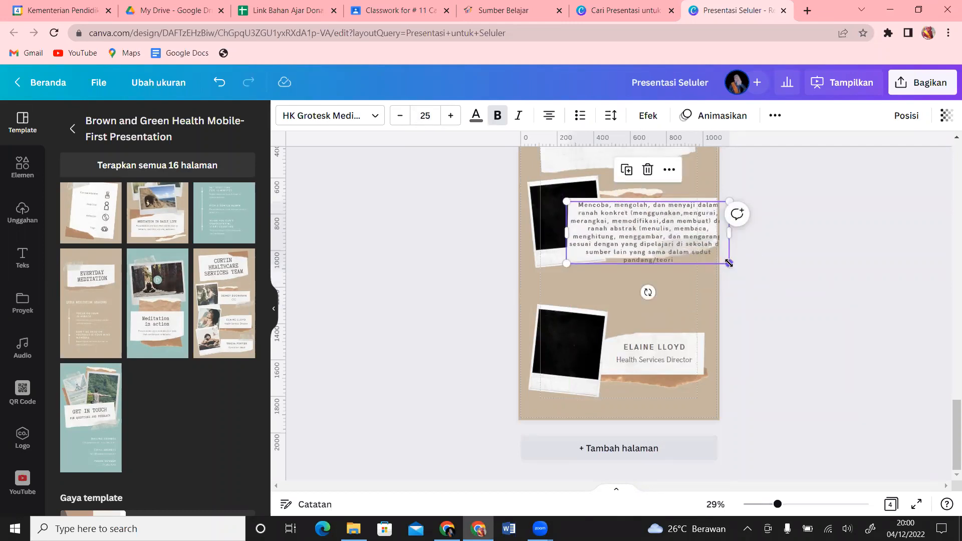
# Stretch the white card behind the Kompetensi Inti paragraph so it covers the text's full height.
pyautogui.click(674, 202)
pyautogui.moveTo(567, 262); pyautogui.dragTo(601, 262)
pyautogui.click(809, 306)
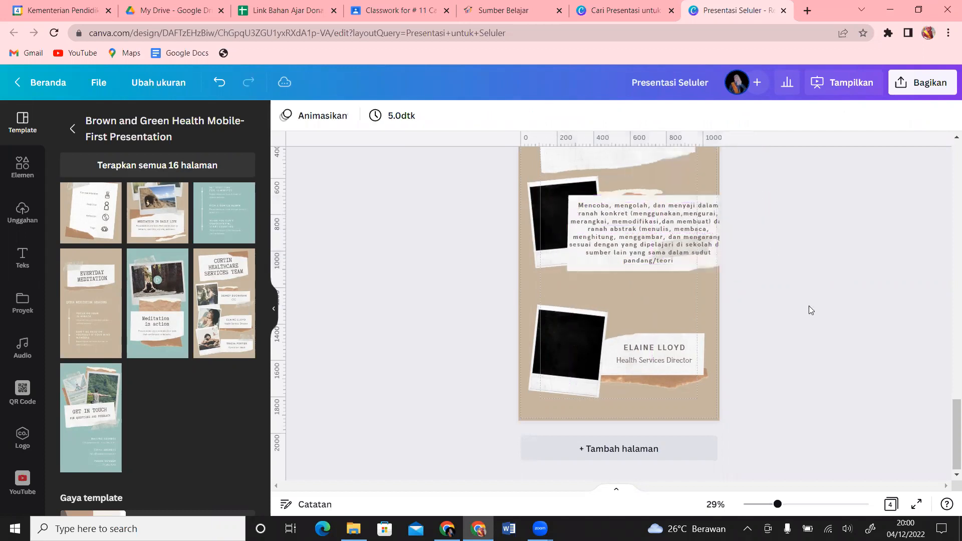
# Delete the "Health Services Director" line and move the second photo frame, white card and torn-paper strip up.
pyautogui.click(681, 359)
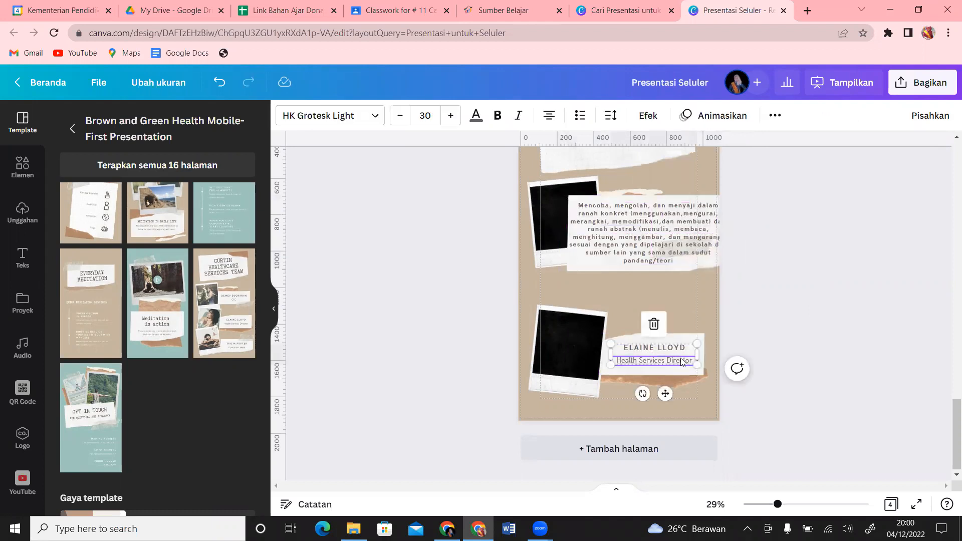
pyautogui.press('Delete')
pyautogui.moveTo(583, 356); pyautogui.dragTo(583, 337)
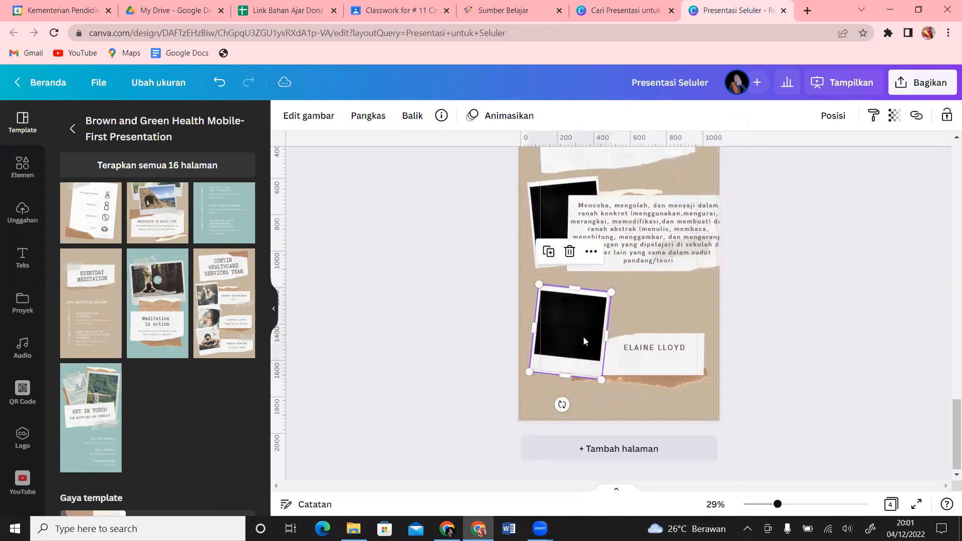
pyautogui.click(698, 371)
pyautogui.keyDown('shift'); pyautogui.click(695, 386); pyautogui.keyUp('shift')
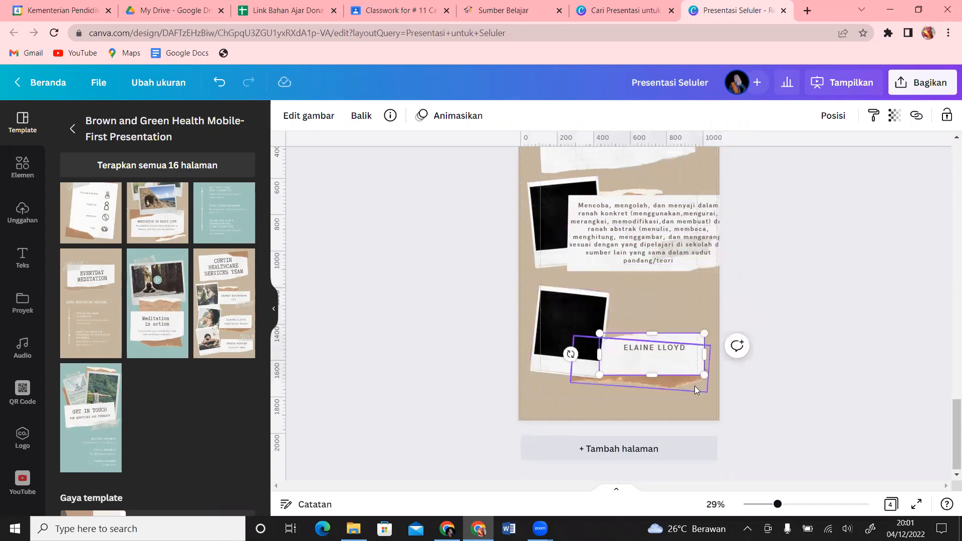
pyautogui.moveTo(685, 370); pyautogui.dragTo(685, 331)
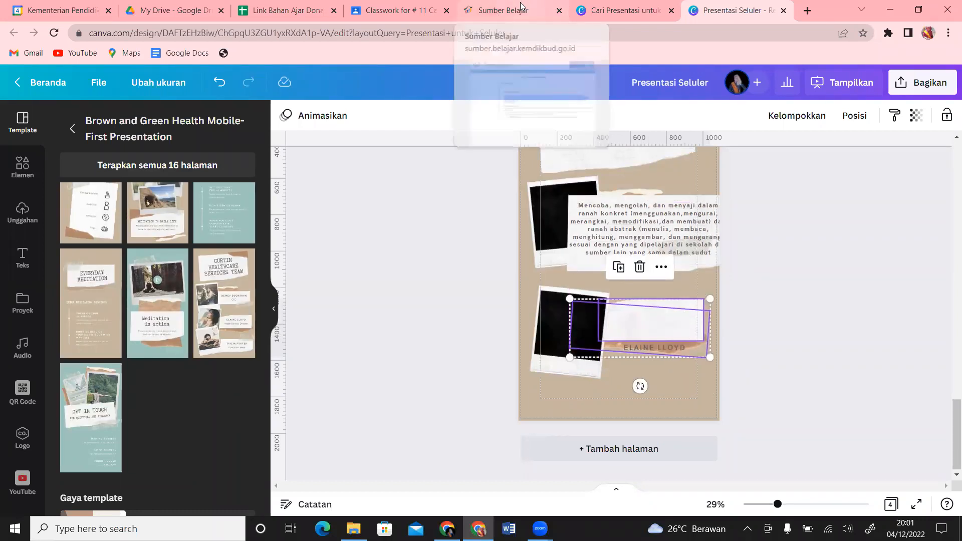
pyautogui.click(504, 10)
pyautogui.moveTo(331, 309); pyautogui.dragTo(770, 307)
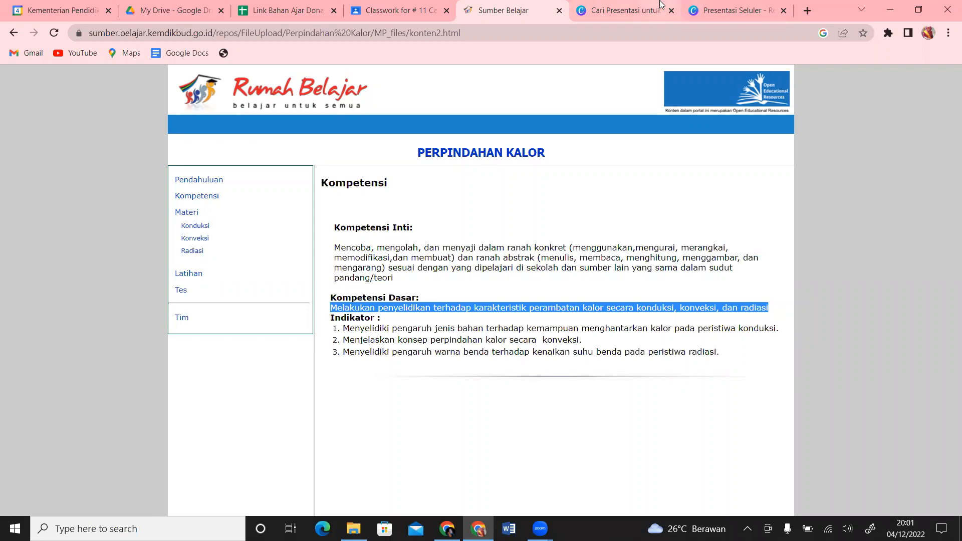
pyautogui.click(747, 9)
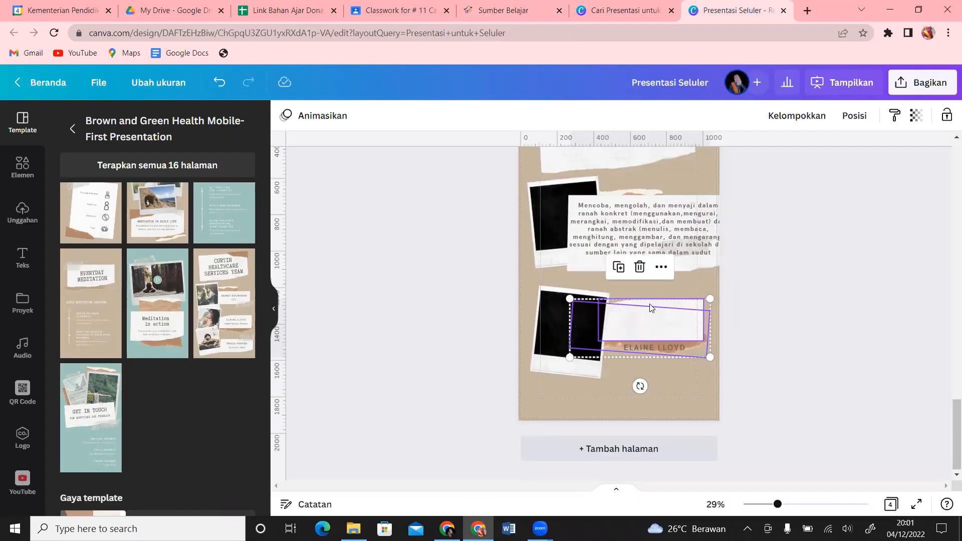
pyautogui.write('MELAKUKAN PENYELIDIKAN TERHADAP KARAKTERISTIK PERAMBATAN KALOR SECARA KONDUKSI, KONVEKSI, DAN RADIASI')
pyautogui.press('BackSpace')
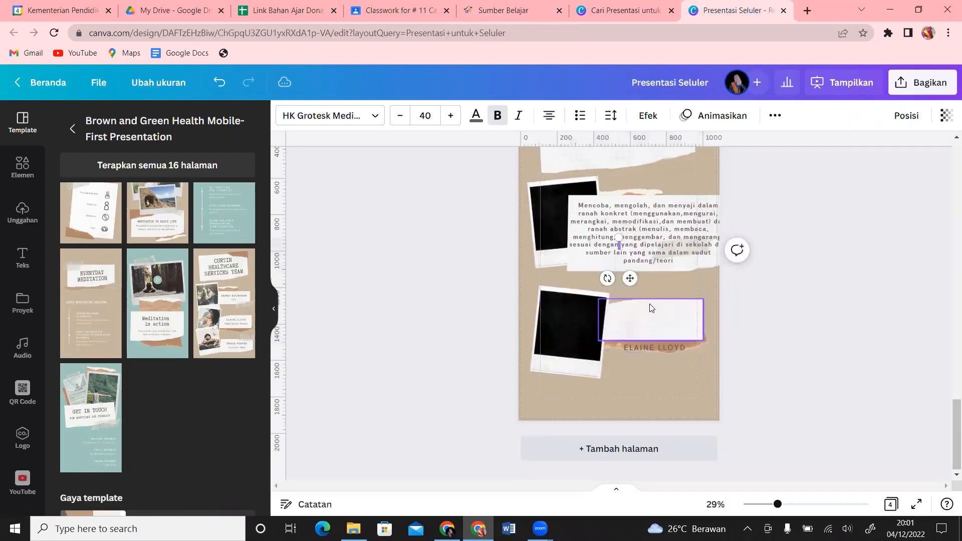
# Duplicate the Kompetensi Inti paragraph onto the second white card and replace the copy's text with the Kompetensi Dasar sentence from Rumah Belajar.
pyautogui.click(644, 215)
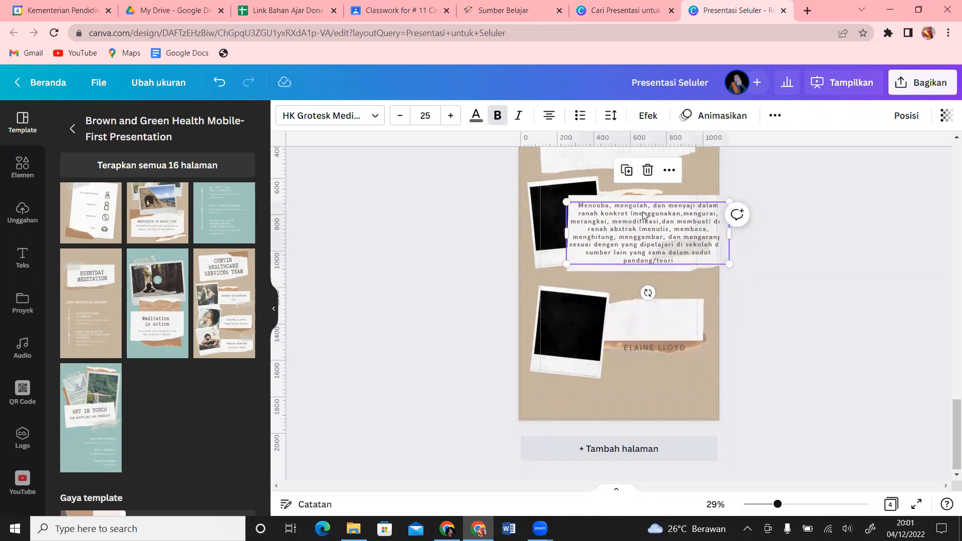
pyautogui.moveTo(652, 241); pyautogui.dragTo(644, 335)
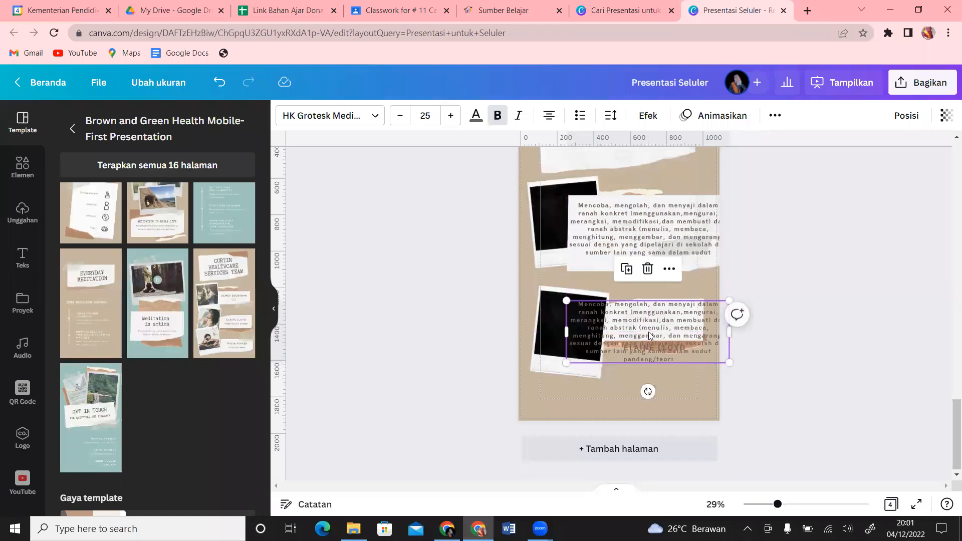
pyautogui.click(500, 5)
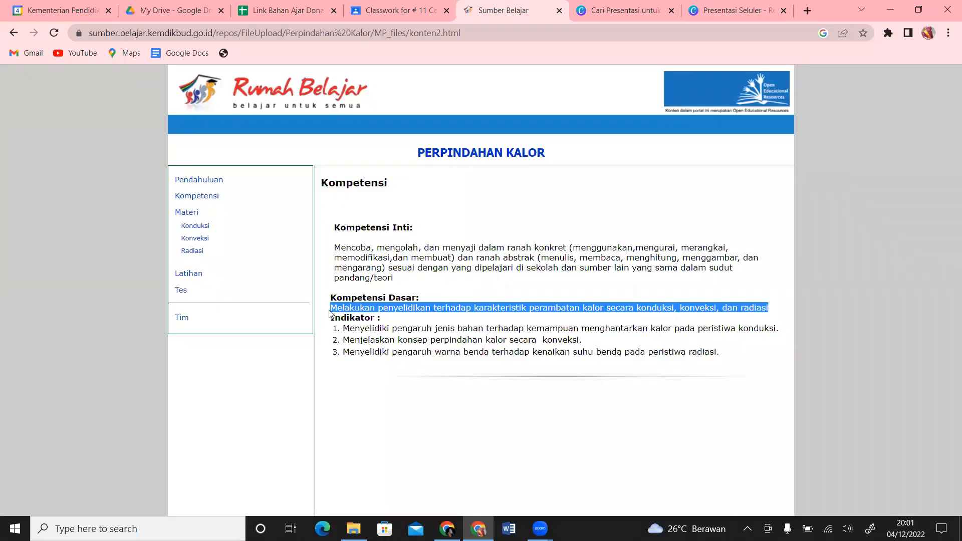
pyautogui.moveTo(331, 312); pyautogui.dragTo(773, 307)
pyautogui.hotkey('ctrl', 'c')
pyautogui.click(727, 10)
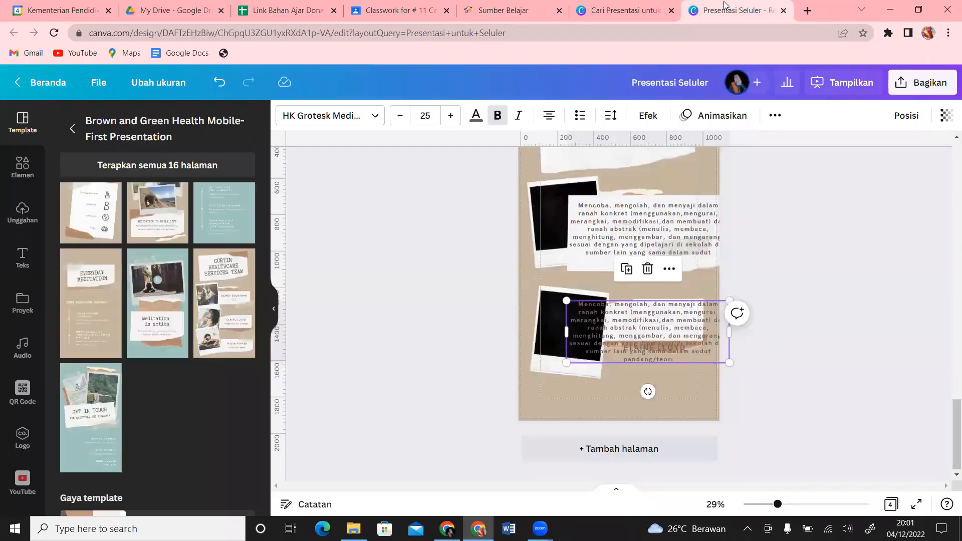
pyautogui.click(680, 357)
pyautogui.moveTo(680, 359); pyautogui.dragTo(576, 305)
pyautogui.hotkey('ctrl', 'v')
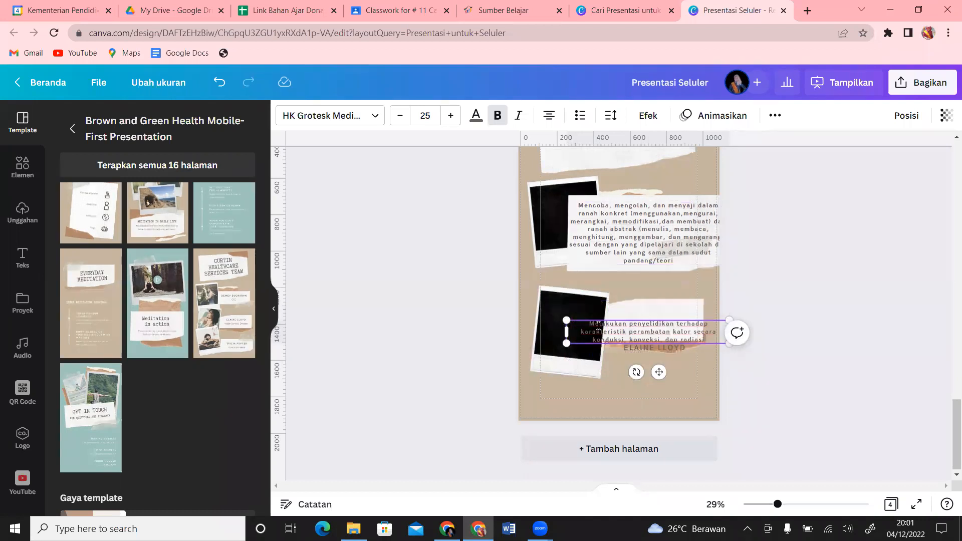
pyautogui.click(702, 400)
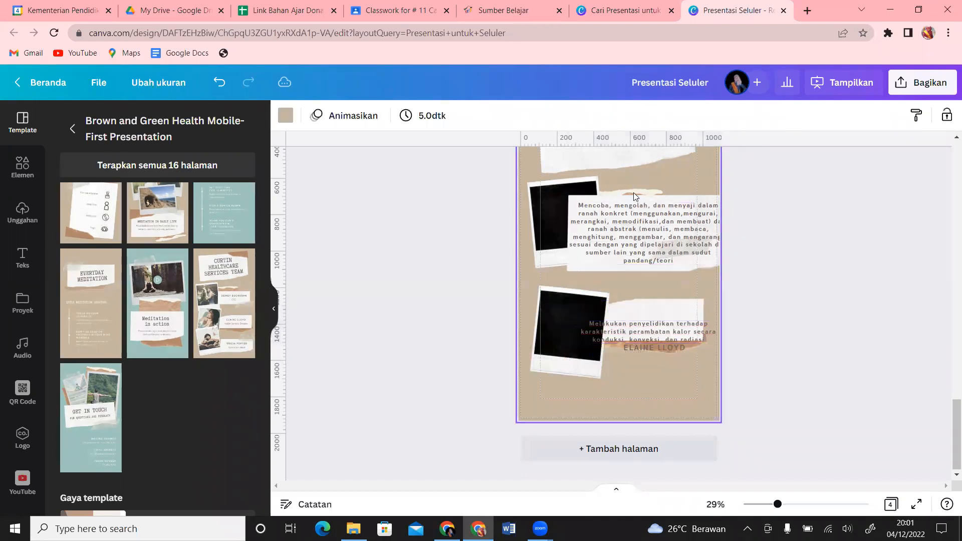
# Left-align the Kompetensi Inti paragraph on the first white card.
pyautogui.click(643, 211)
pyautogui.moveTo(644, 212); pyautogui.dragTo(647, 213)
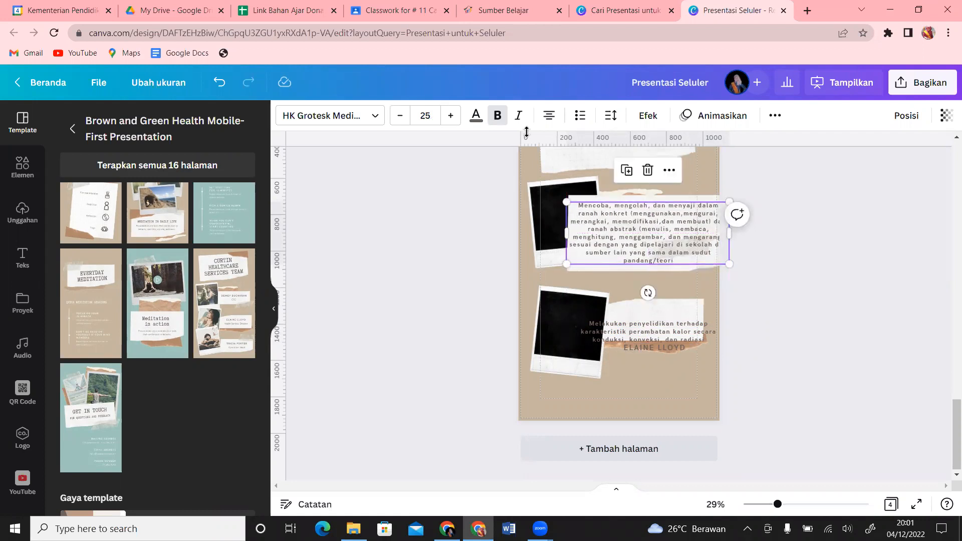
pyautogui.click(544, 117)
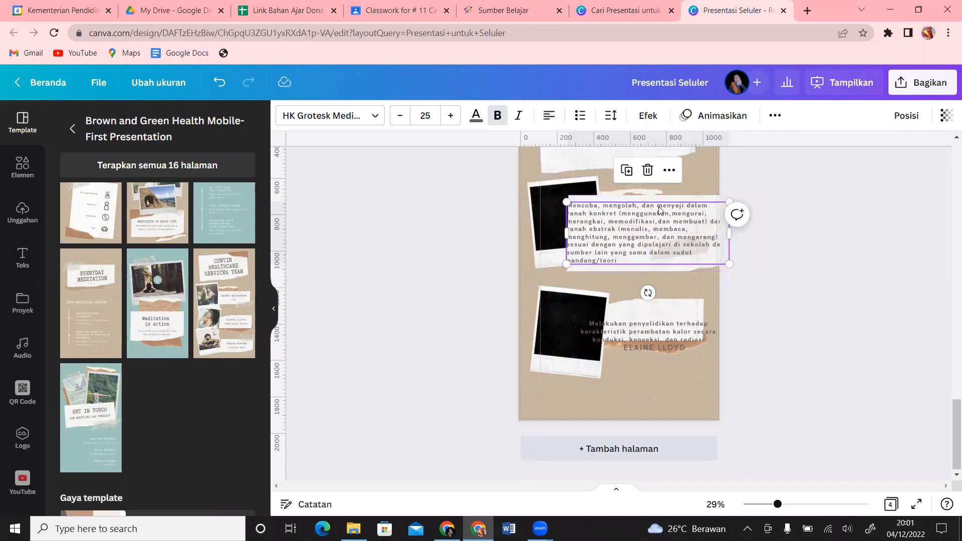
pyautogui.click(613, 199)
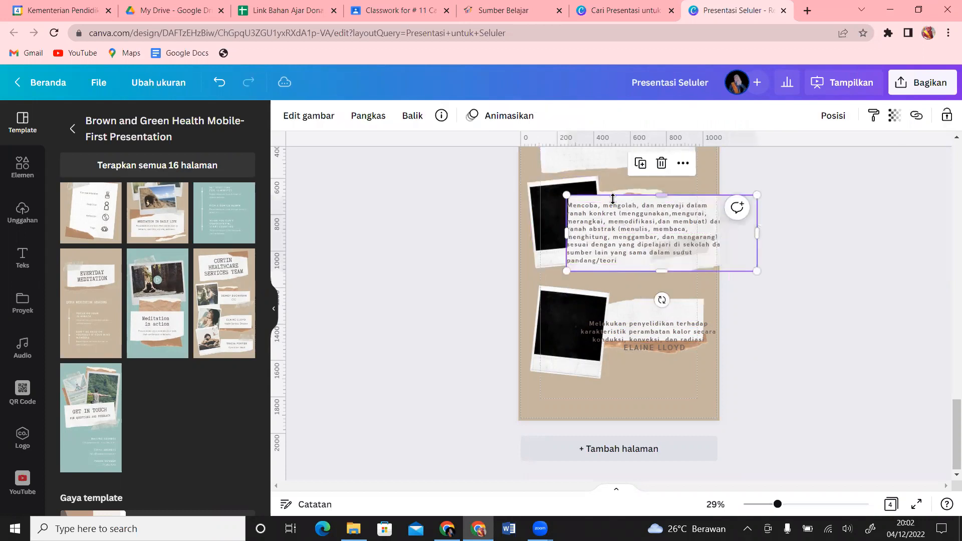
pyautogui.click(602, 241)
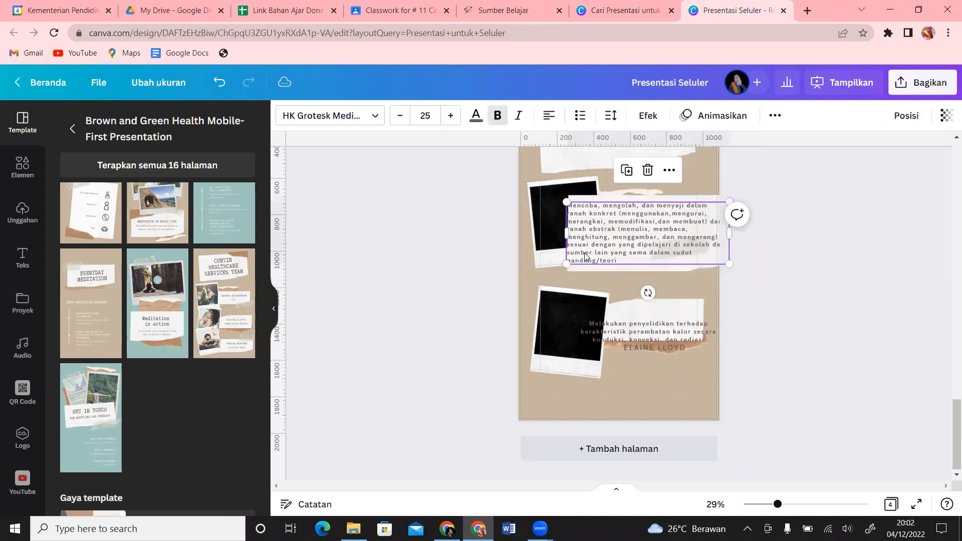
# Set the Kompetensi Inti paragraph's font size to 23 and narrow its text box to fit inside the white card.
pyautogui.click(428, 121)
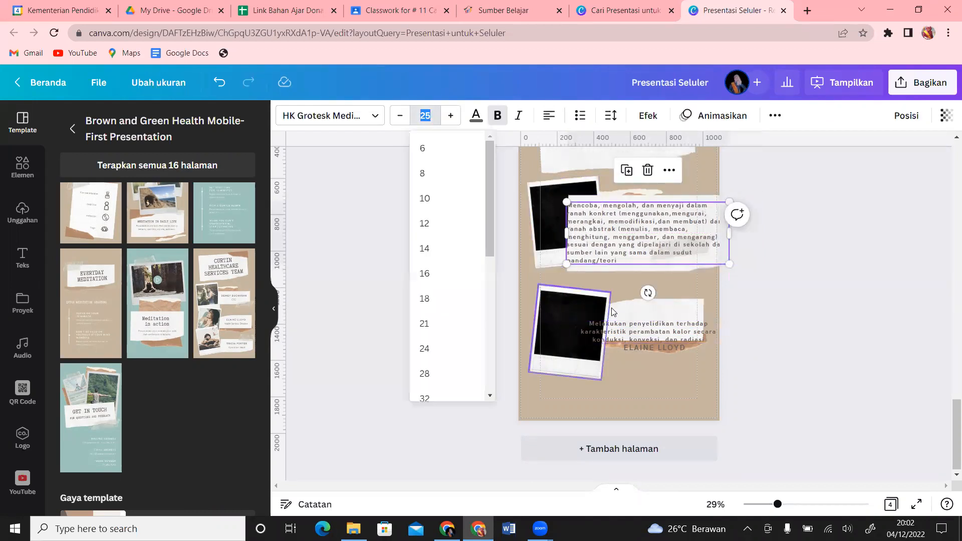
pyautogui.click(635, 269)
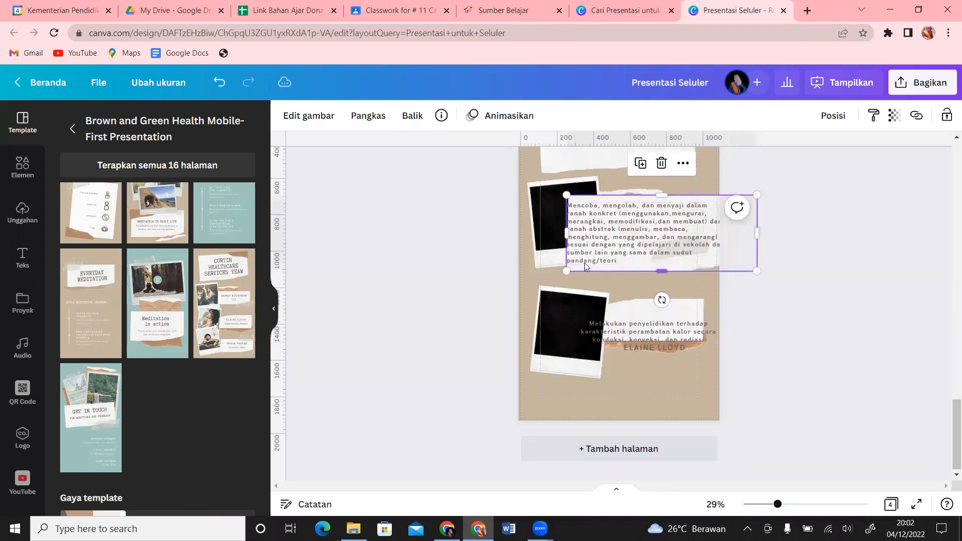
pyautogui.click(572, 220)
pyautogui.click(433, 116)
pyautogui.write('23')
pyautogui.press('Return')
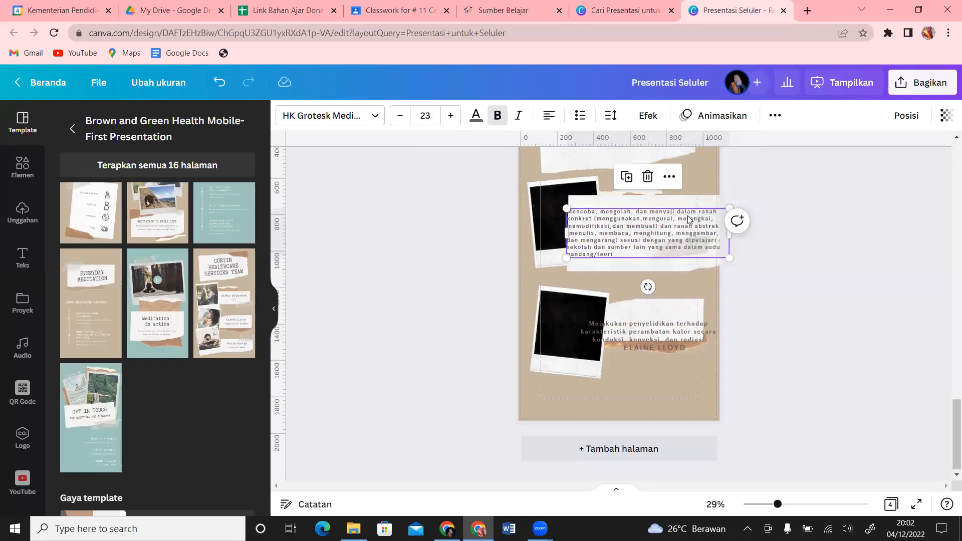
pyautogui.moveTo(688, 222)
pyautogui.mouseDown()
pyautogui.moveTo(669, 214)
pyautogui.moveTo(700, 225)
pyautogui.mouseUp()
pyautogui.moveTo(633, 237); pyautogui.dragTo(658, 244)
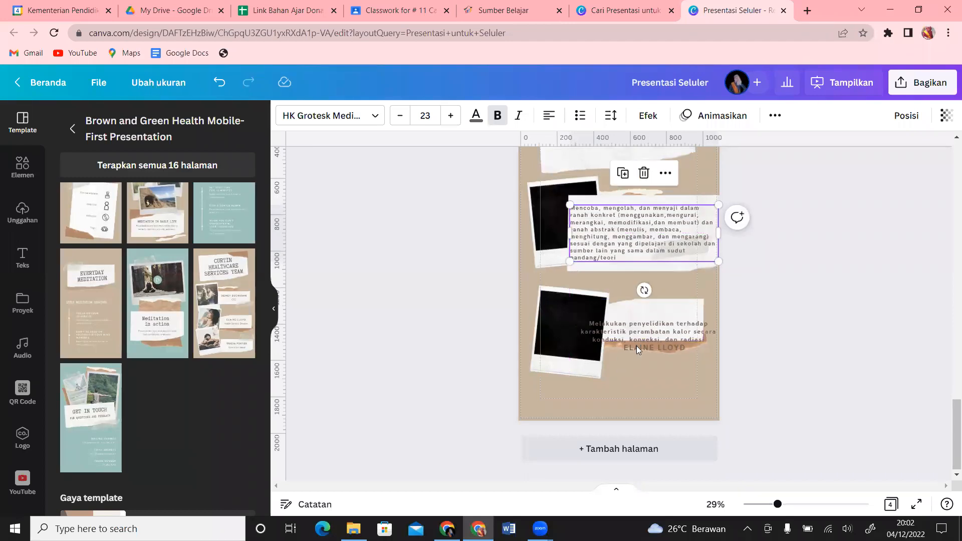
# Delete the placeholder name under the second white card and set the Kompetensi Dasar text's font size to 23.
pyautogui.click(648, 328)
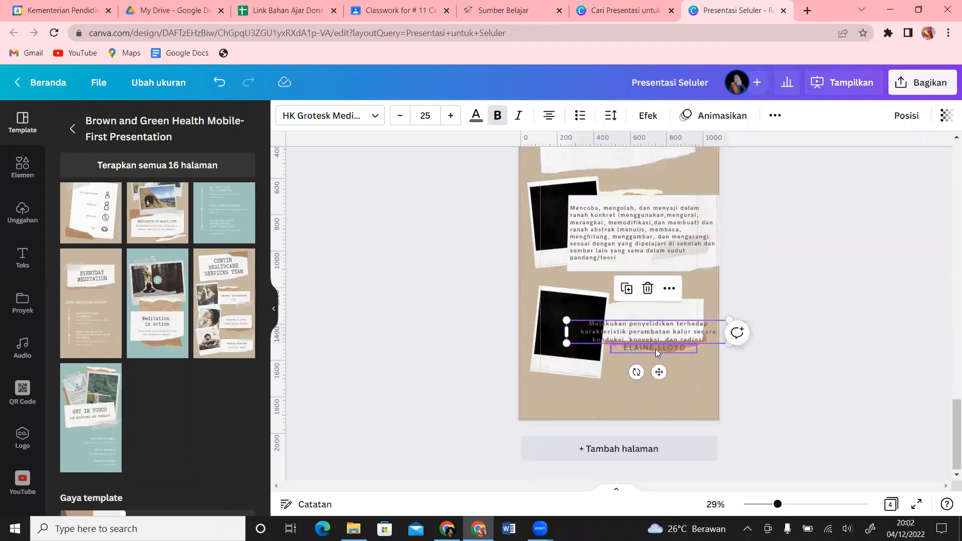
pyautogui.press('Escape')
pyautogui.click(655, 333)
pyautogui.click(429, 118)
pyautogui.write('23')
pyautogui.press('Return')
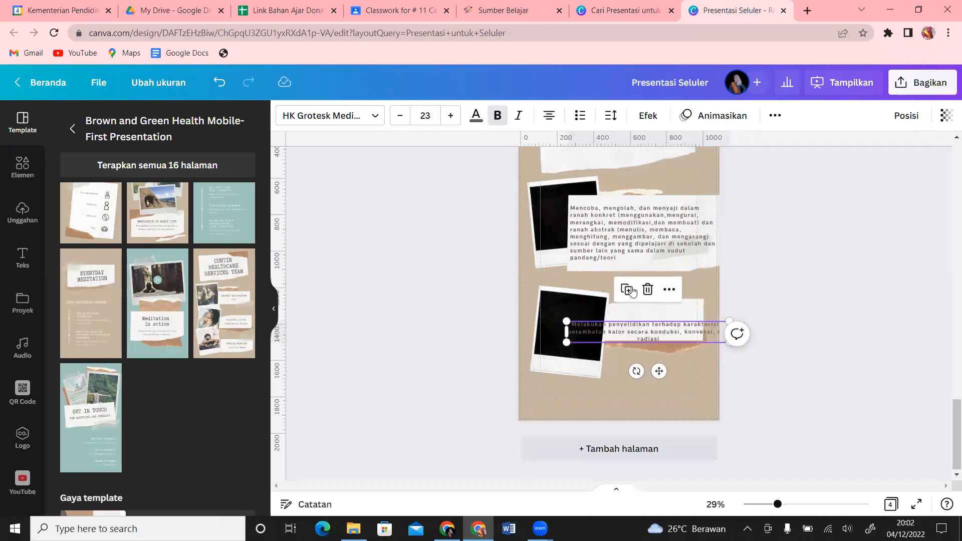
# Narrow the Kompetensi Dasar text box and place it on the second white card beside the photo frame.
pyautogui.moveTo(566, 332); pyautogui.dragTo(644, 329)
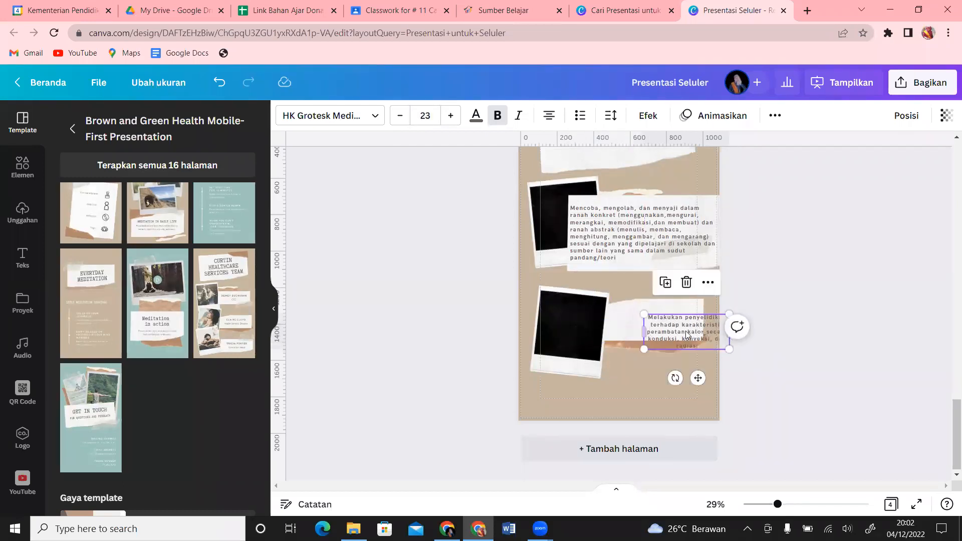
pyautogui.moveTo(699, 378); pyautogui.dragTo(666, 366)
pyautogui.click(700, 393)
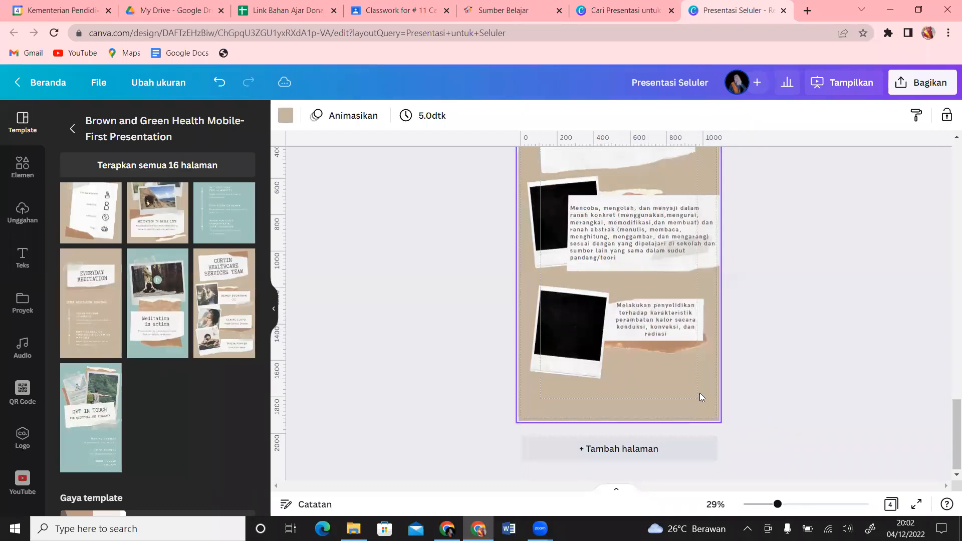
pyautogui.click(668, 334)
pyautogui.click(668, 334)
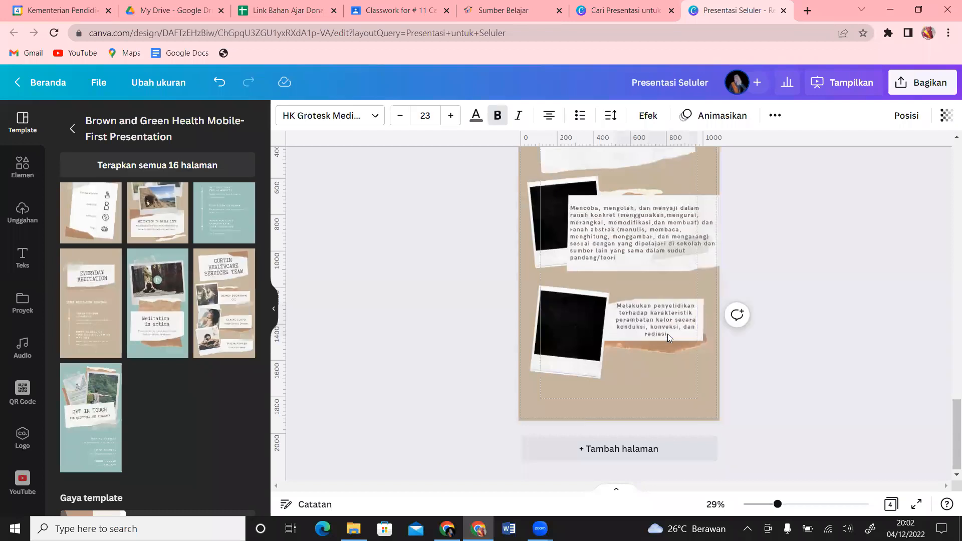
pyautogui.click(668, 334)
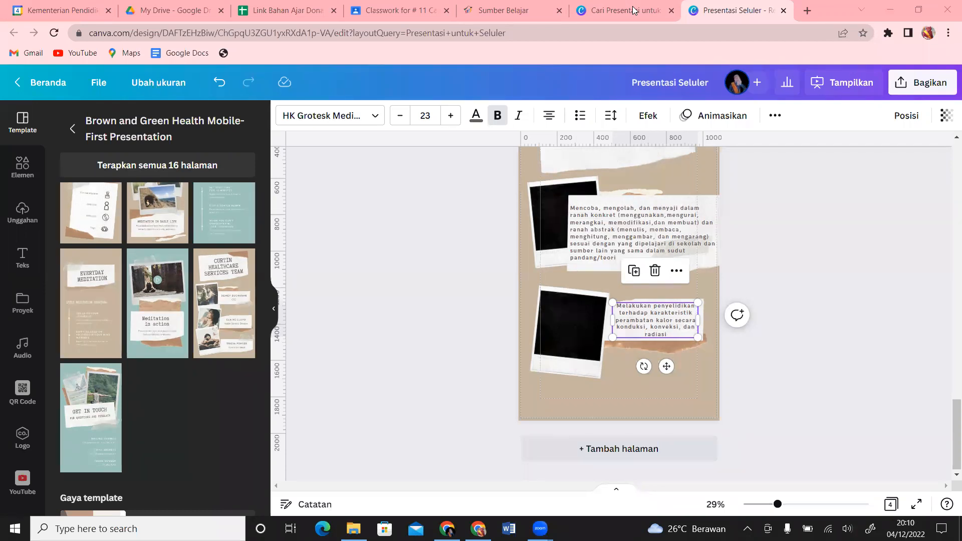
# Examine the Canva template search for "presentasi untuk seluler", including its suggestions and results page.
pyautogui.click(836, 373)
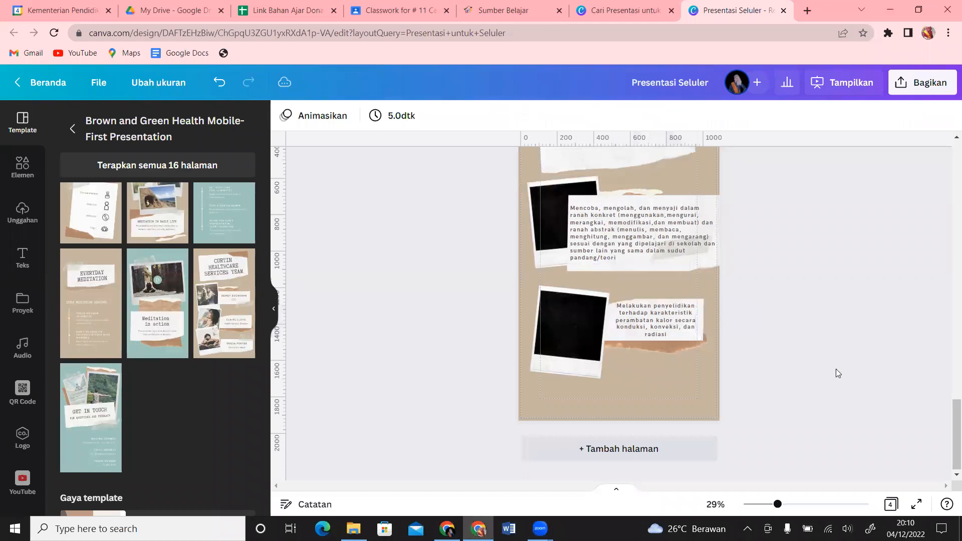
pyautogui.moveTo(949, 432); pyautogui.dragTo(949, 167)
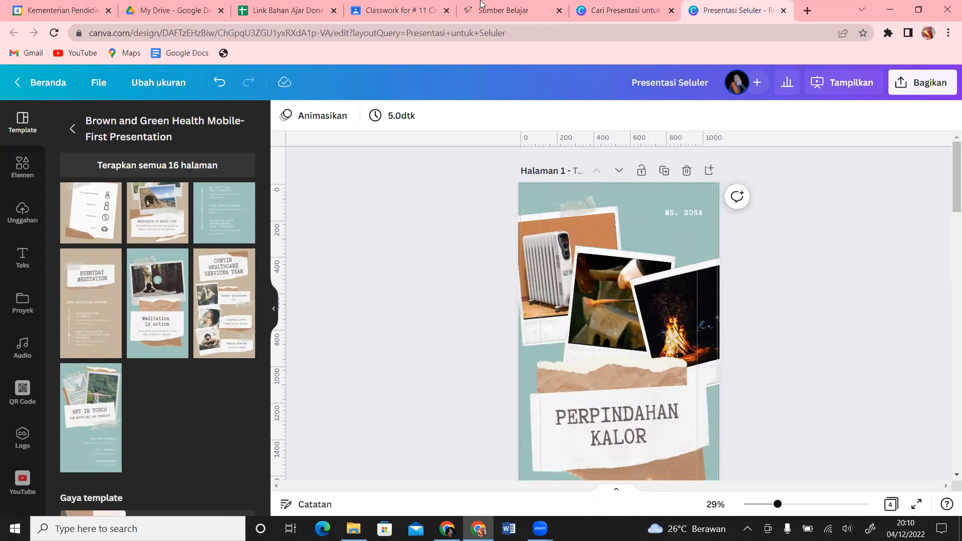
pyautogui.click(604, 8)
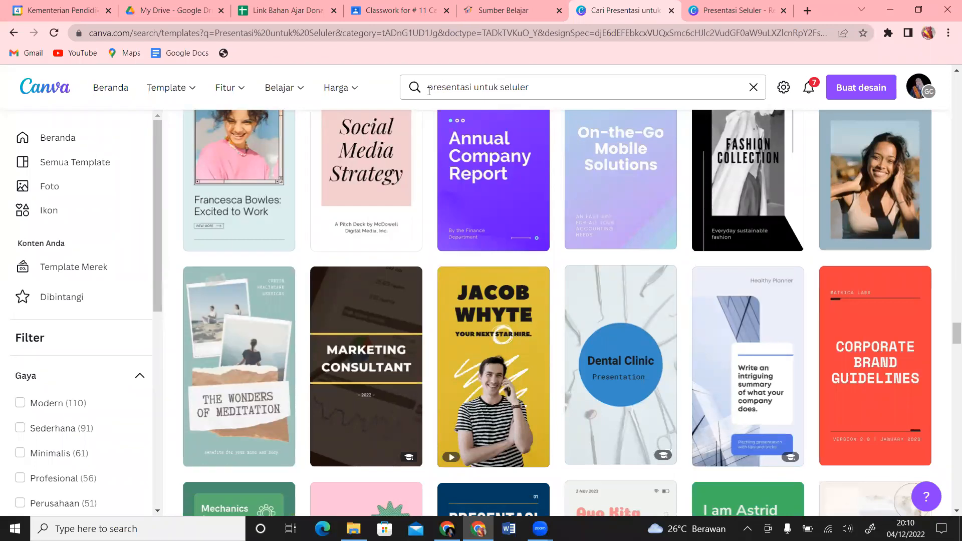
pyautogui.moveTo(428, 89); pyautogui.dragTo(545, 85)
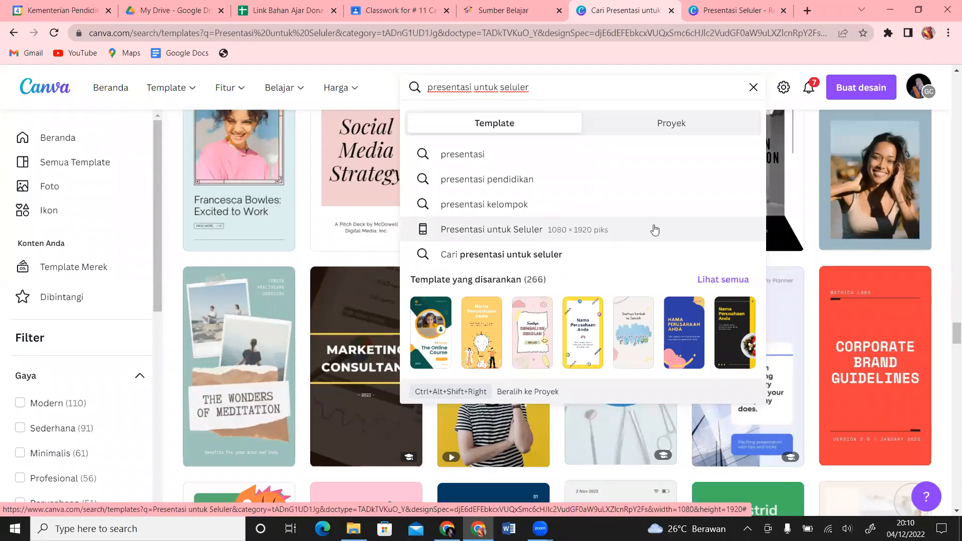
pyautogui.scroll(8, 948, 248)
pyautogui.click(948, 248)
pyautogui.moveTo(949, 316); pyautogui.dragTo(949, 230)
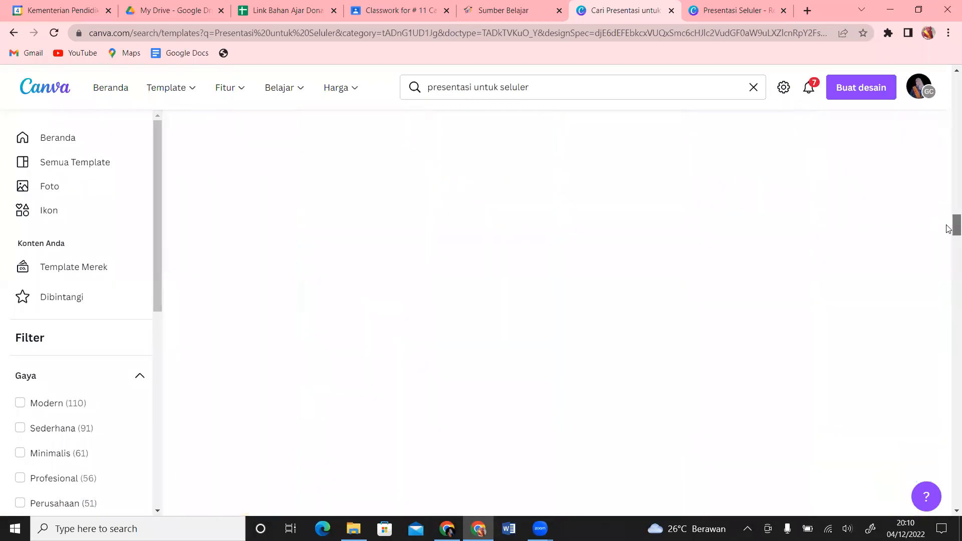
pyautogui.click(773, 7)
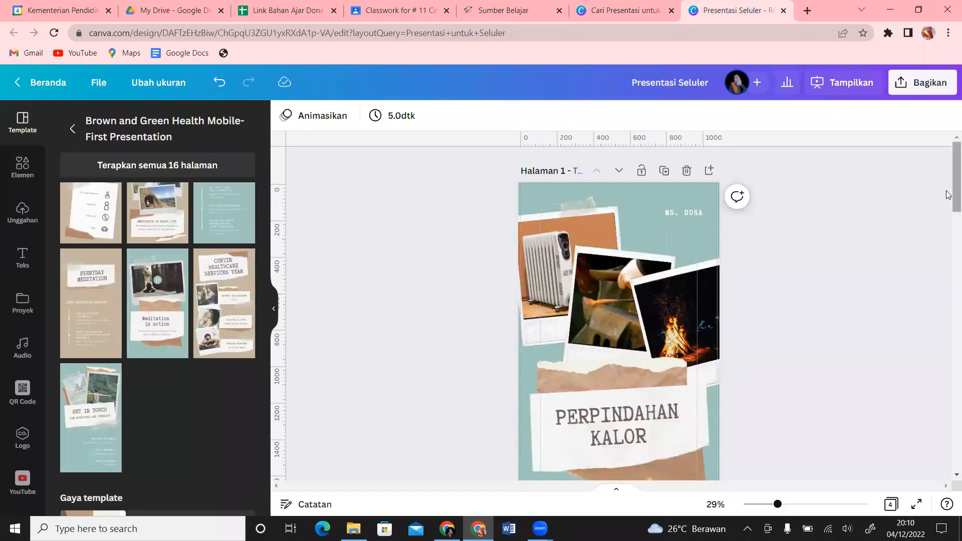
# Move the author name on the cover page slightly down and inward from the page edge.
pyautogui.moveTo(947, 192); pyautogui.dragTo(948, 199)
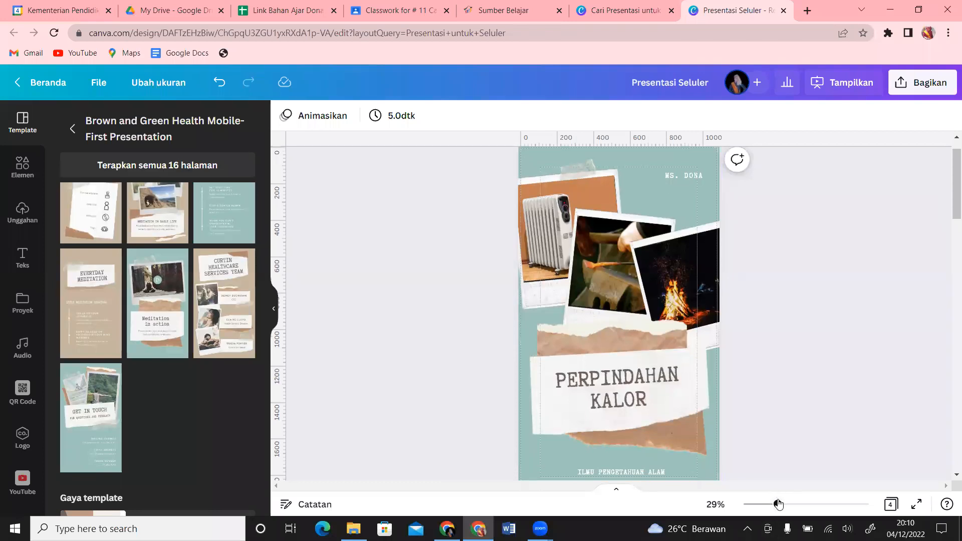
pyautogui.moveTo(778, 504); pyautogui.dragTo(773, 504)
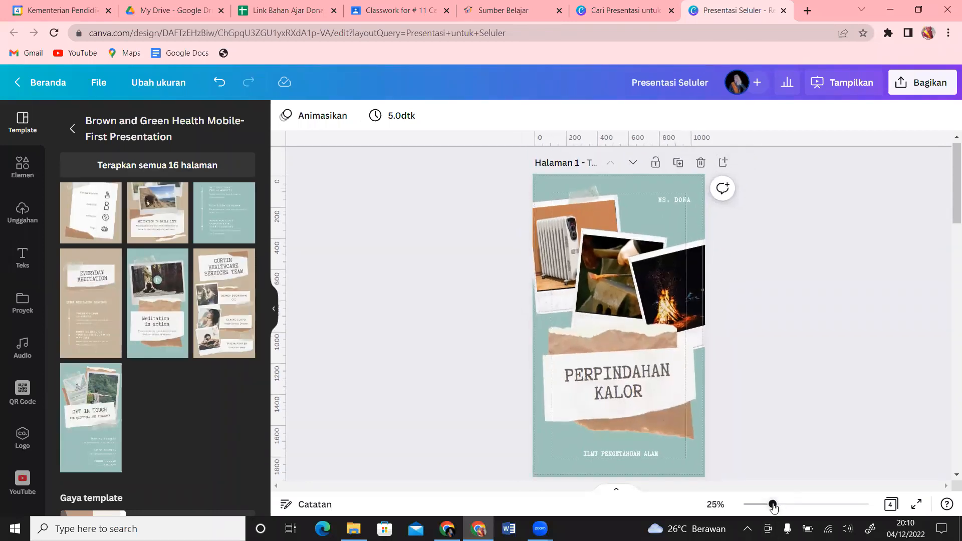
pyautogui.moveTo(684, 201); pyautogui.dragTo(677, 212)
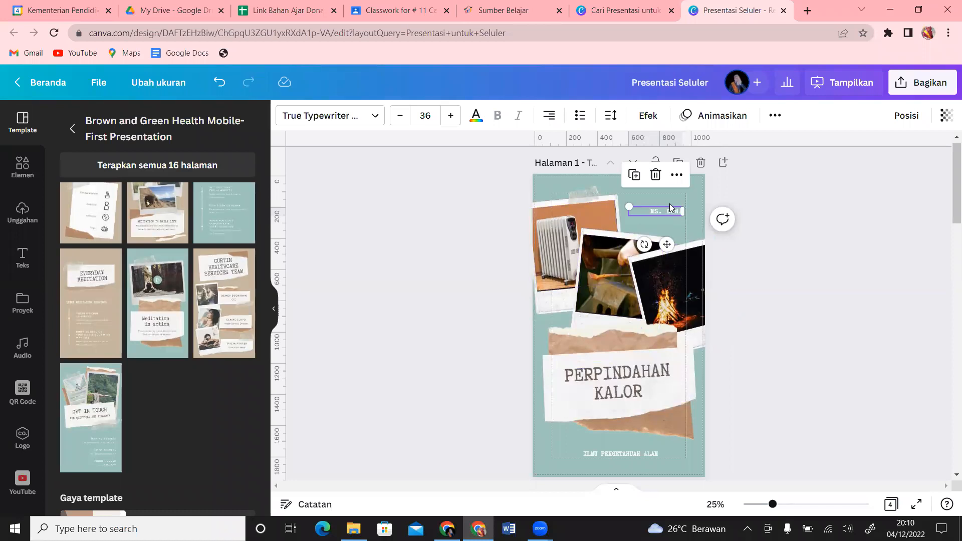
pyautogui.click(523, 6)
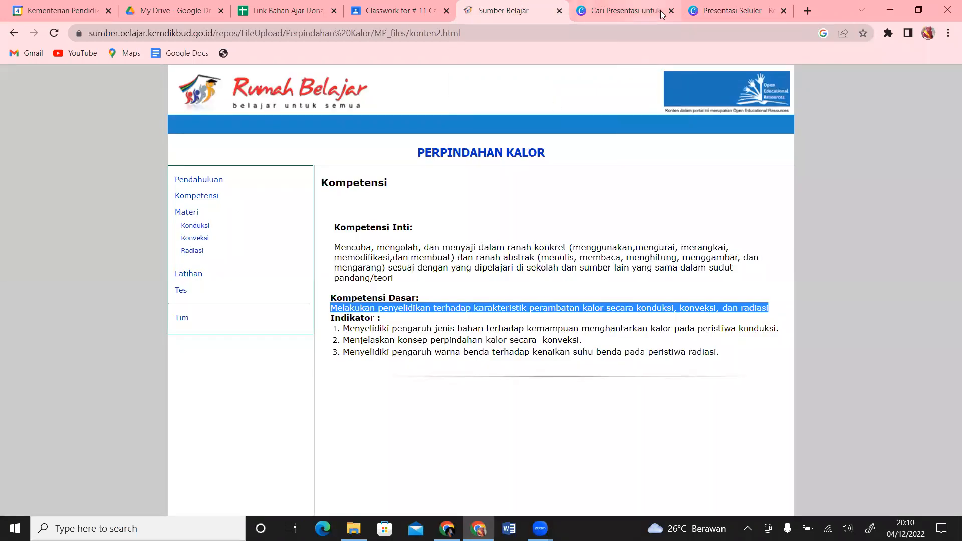
pyautogui.click(720, 11)
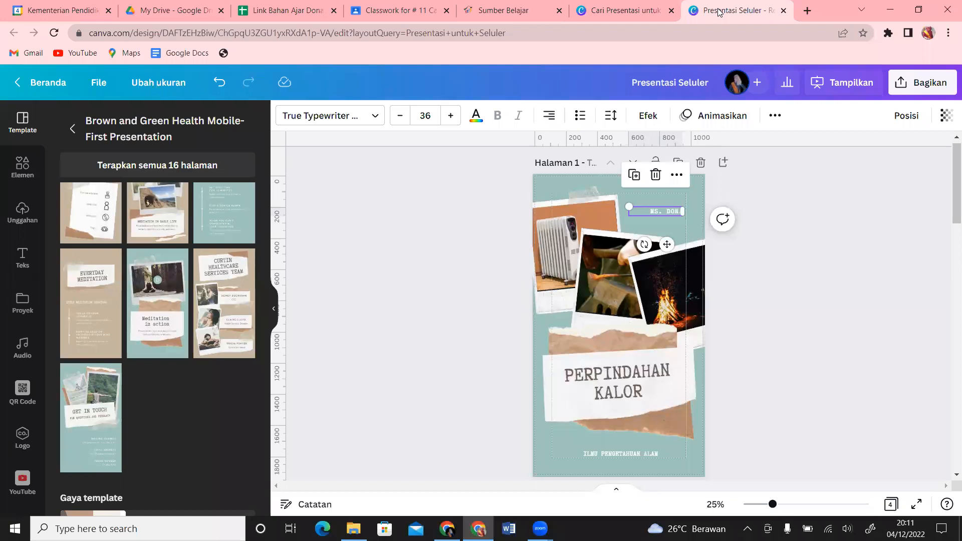
pyautogui.click(633, 390)
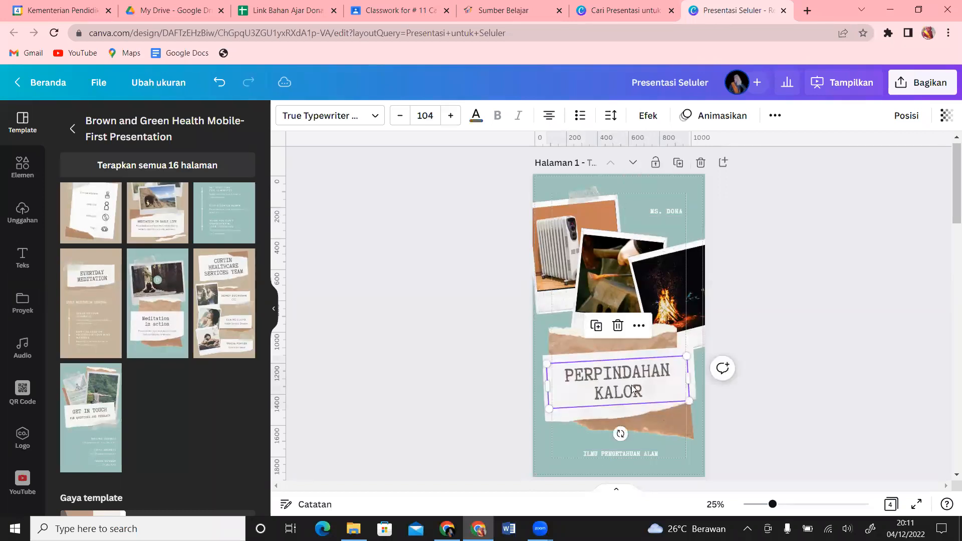
# Examine the Pendahuluan, Kompetensi and Materi entries on the Menu Presentasi page.
pyautogui.click(776, 227)
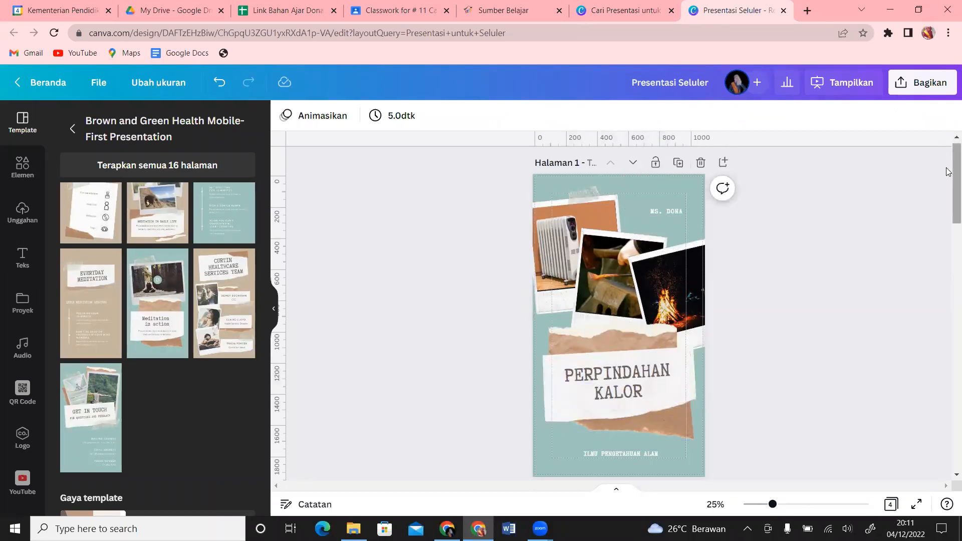
pyautogui.moveTo(949, 172); pyautogui.dragTo(949, 262)
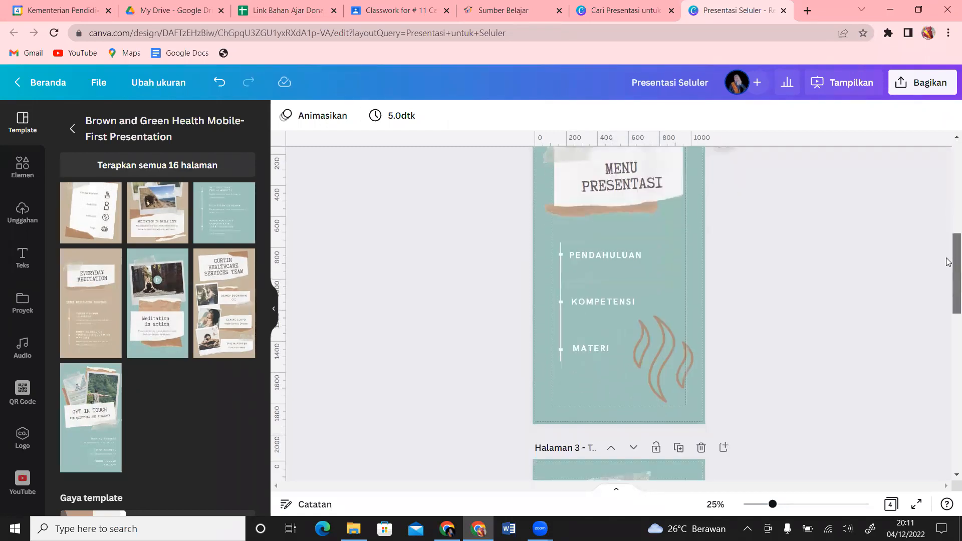
pyautogui.click(631, 257)
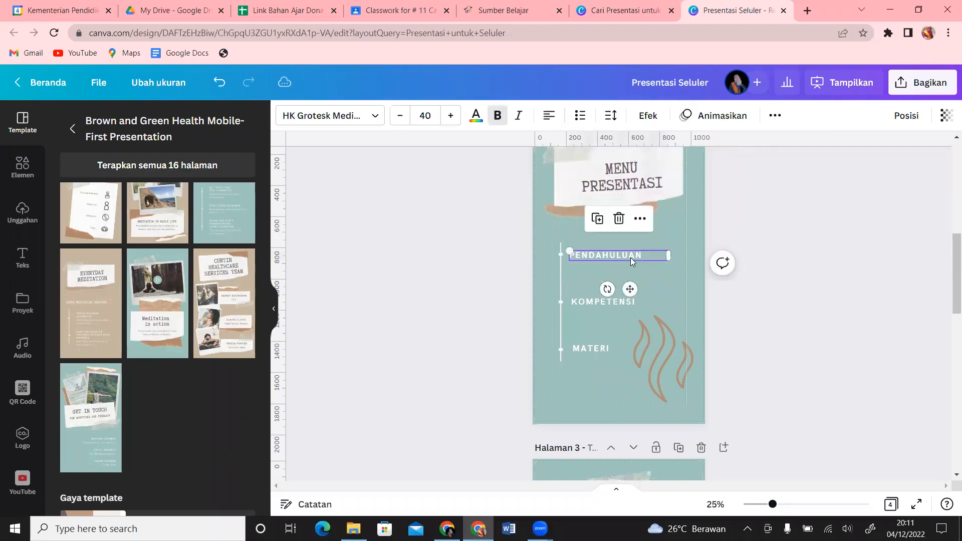
pyautogui.click(619, 307)
pyautogui.click(603, 349)
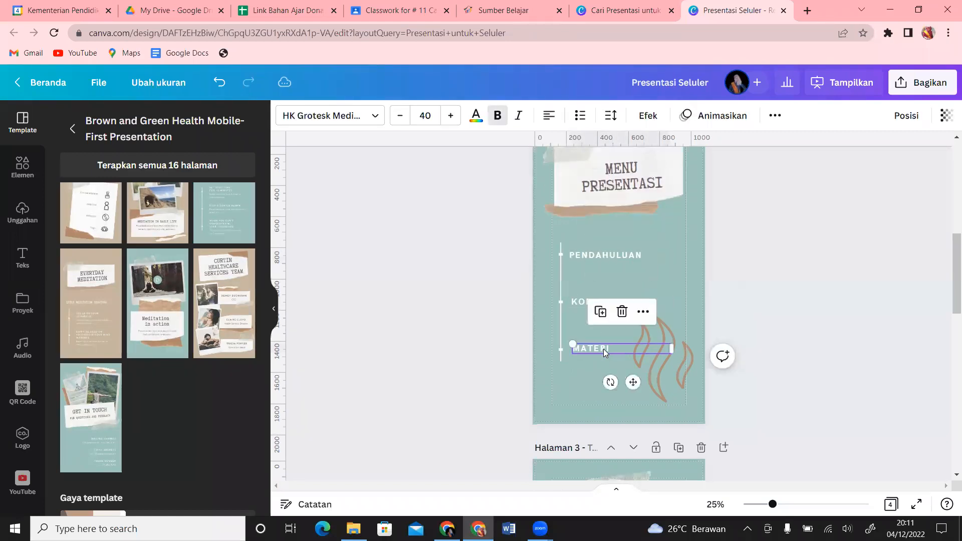
pyautogui.click(575, 303)
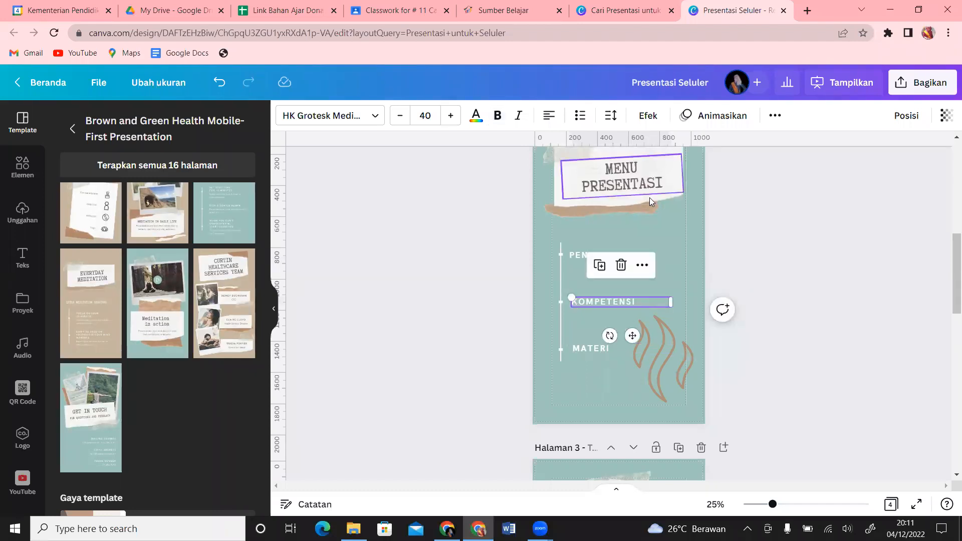
pyautogui.click(675, 220)
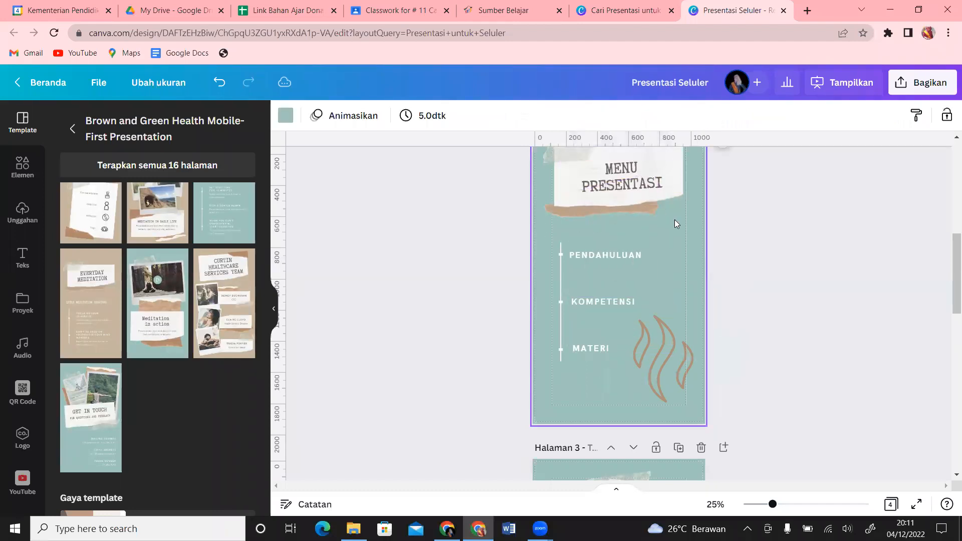
pyautogui.click(617, 255)
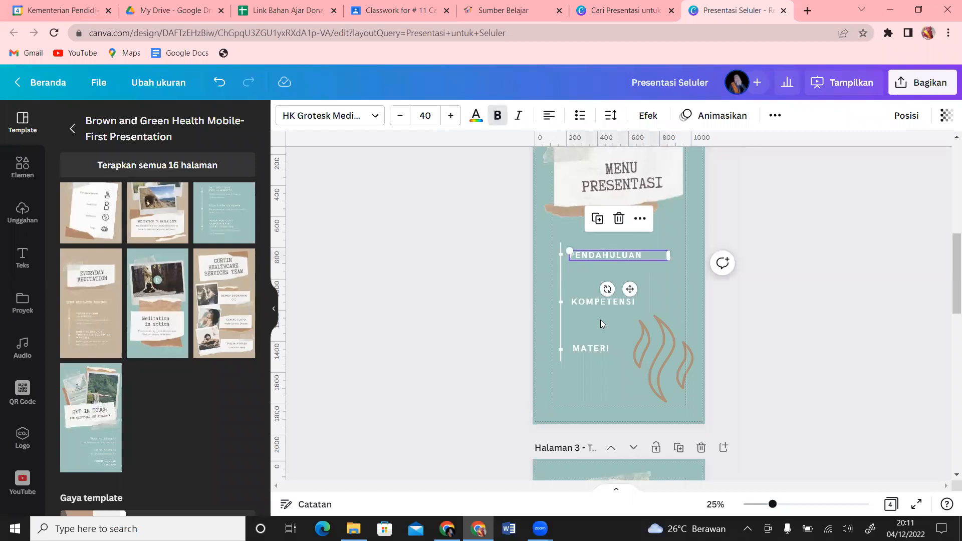
pyautogui.click(602, 347)
pyautogui.click(588, 392)
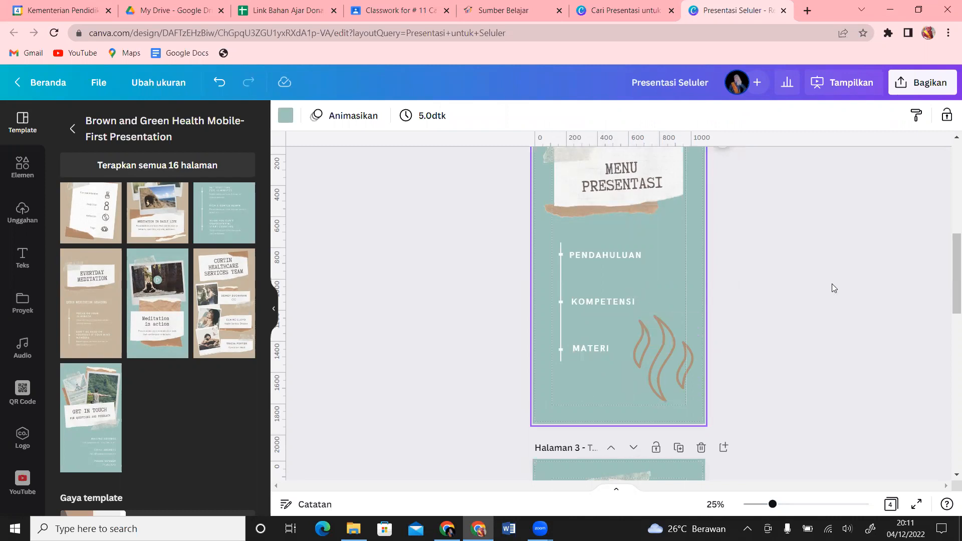
# Duplicate the vertical timeline line on the menu page and lay the copy over the original, extending lower.
pyautogui.click(561, 356)
pyautogui.click(583, 364)
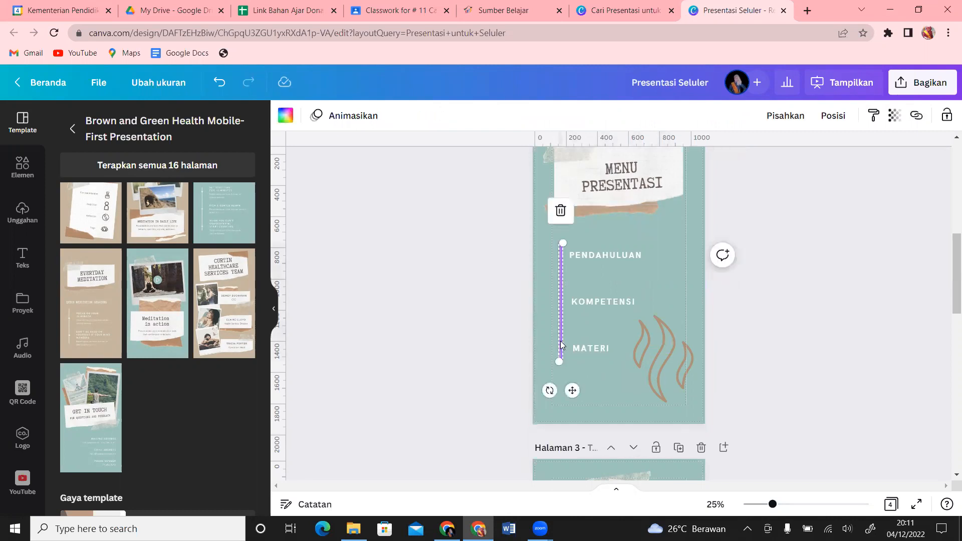
pyautogui.moveTo(563, 321); pyautogui.dragTo(603, 358)
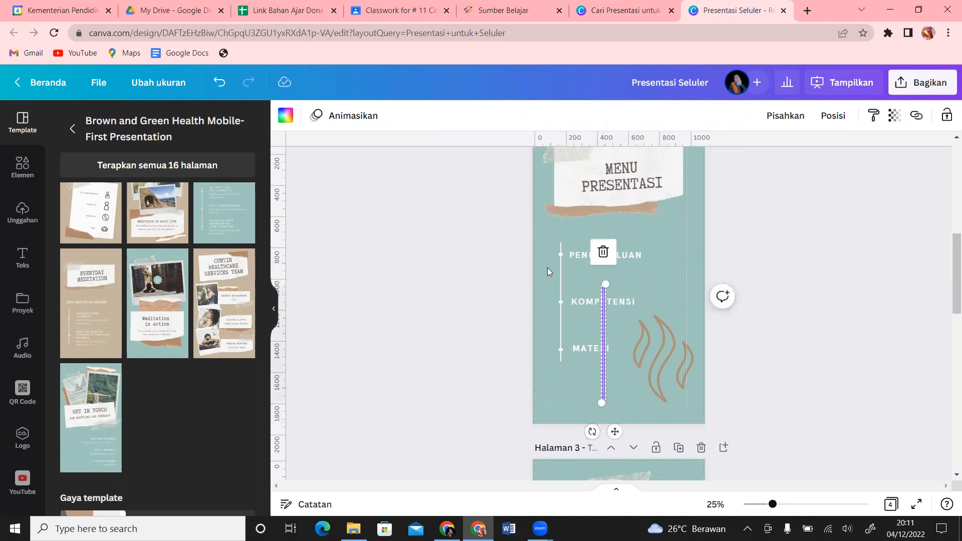
pyautogui.moveTo(604, 284); pyautogui.dragTo(608, 336)
pyautogui.click(625, 399)
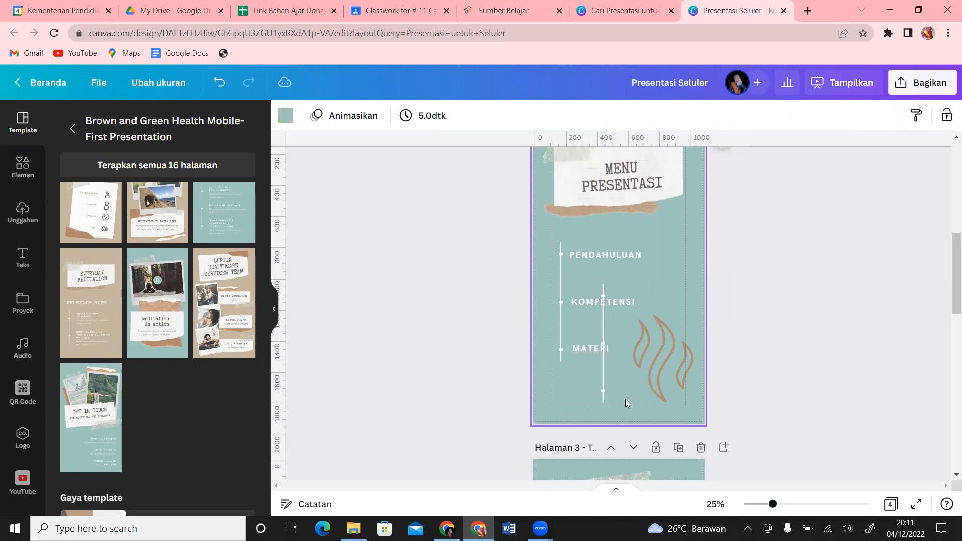
pyautogui.moveTo(605, 390); pyautogui.dragTo(562, 375)
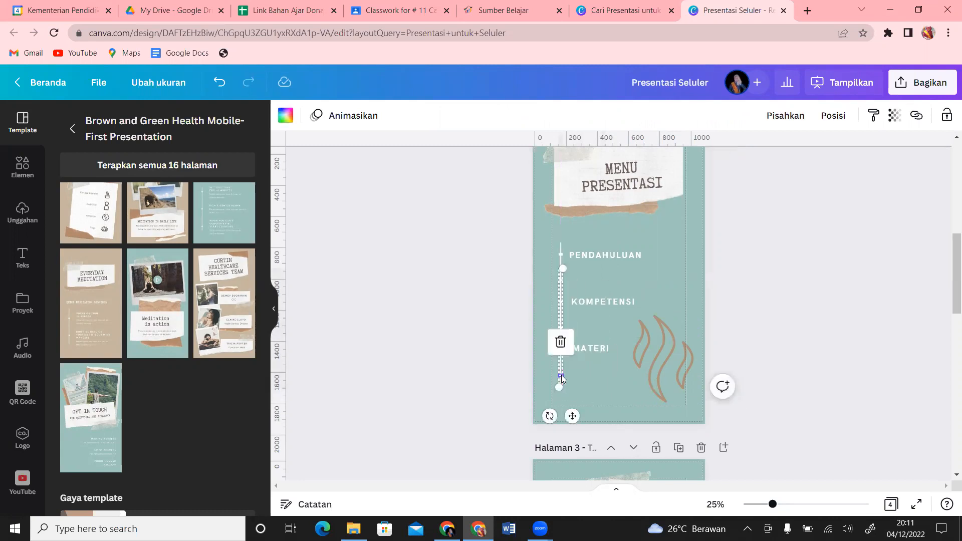
# Adjust the copied line's height along the timeline so its last marker sits well below the Materi entry.
pyautogui.click(598, 376)
pyautogui.click(561, 319)
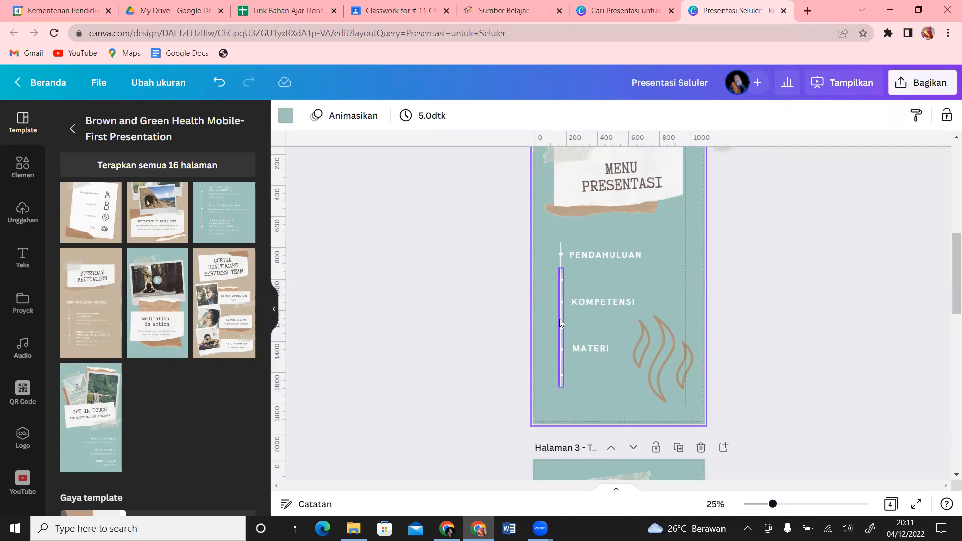
pyautogui.moveTo(560, 319); pyautogui.dragTo(561, 353)
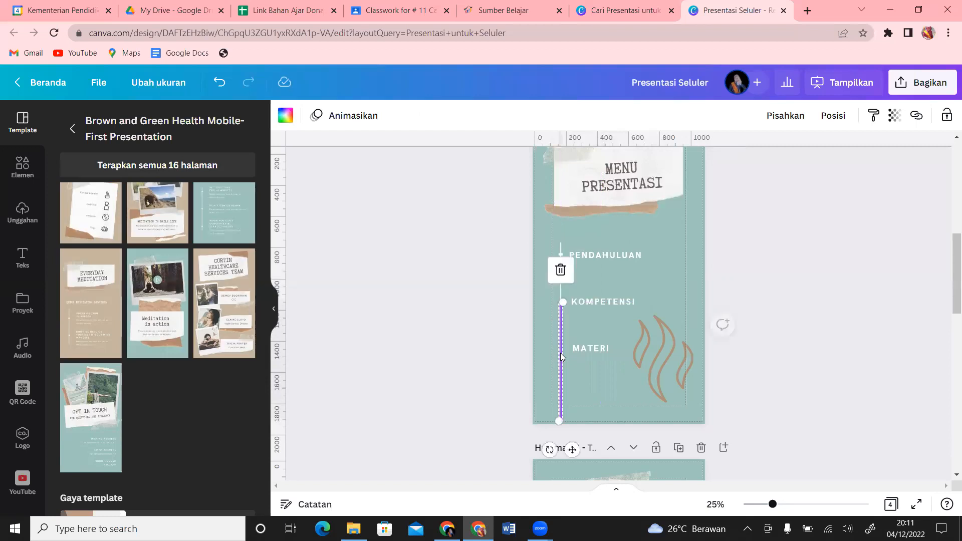
pyautogui.click(589, 369)
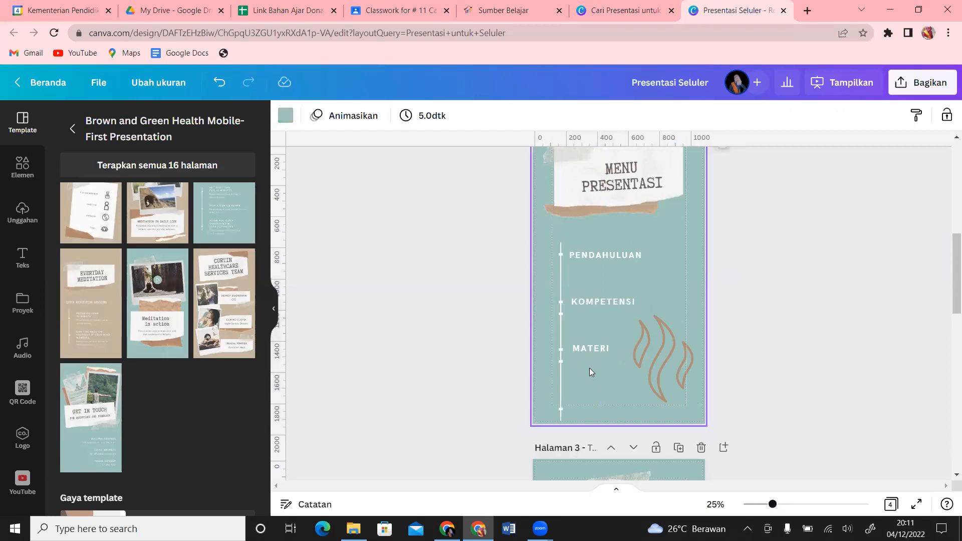
pyautogui.moveTo(560, 382); pyautogui.dragTo(560, 361)
pyautogui.click(586, 372)
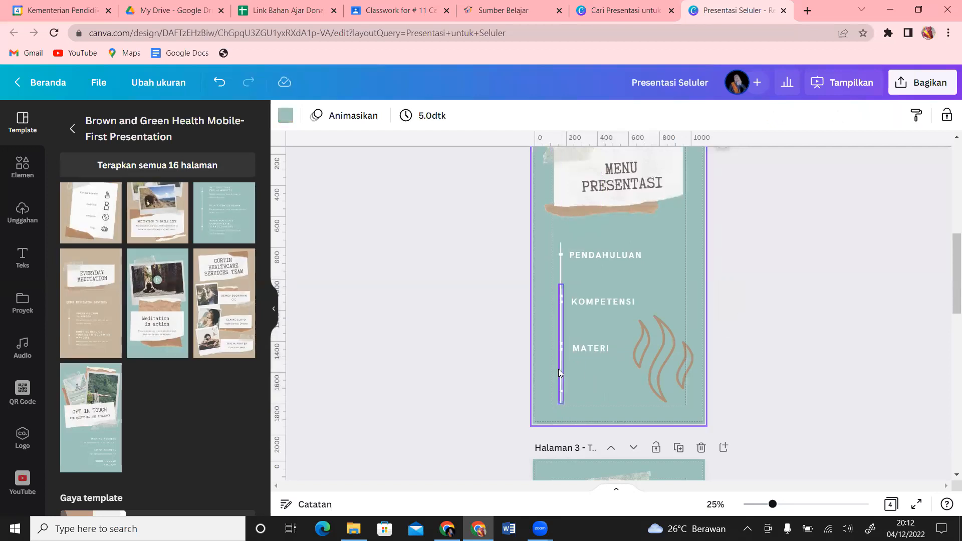
pyautogui.click(561, 375)
pyautogui.moveTo(562, 375)
pyautogui.mouseDown()
pyautogui.moveTo(563, 357)
pyautogui.moveTo(564, 381)
pyautogui.mouseUp()
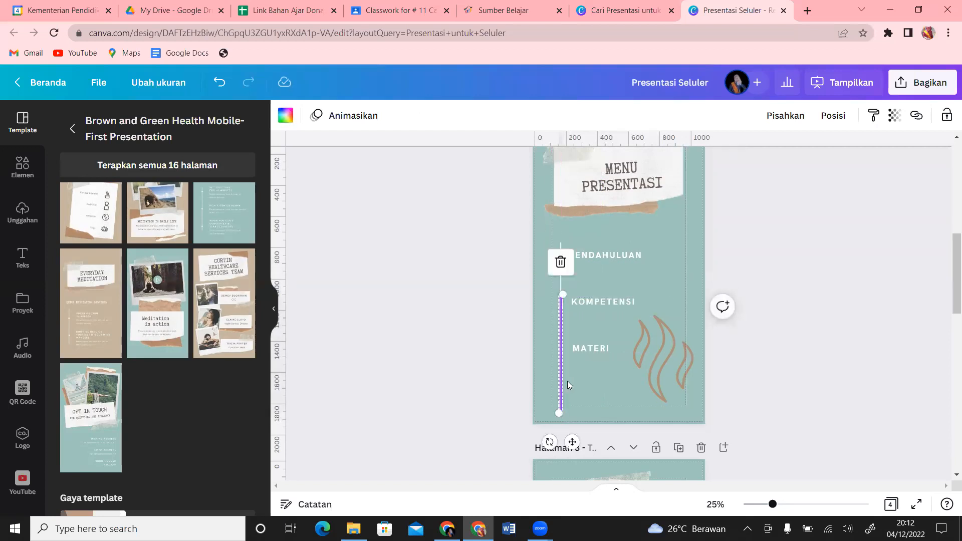
pyautogui.click(590, 389)
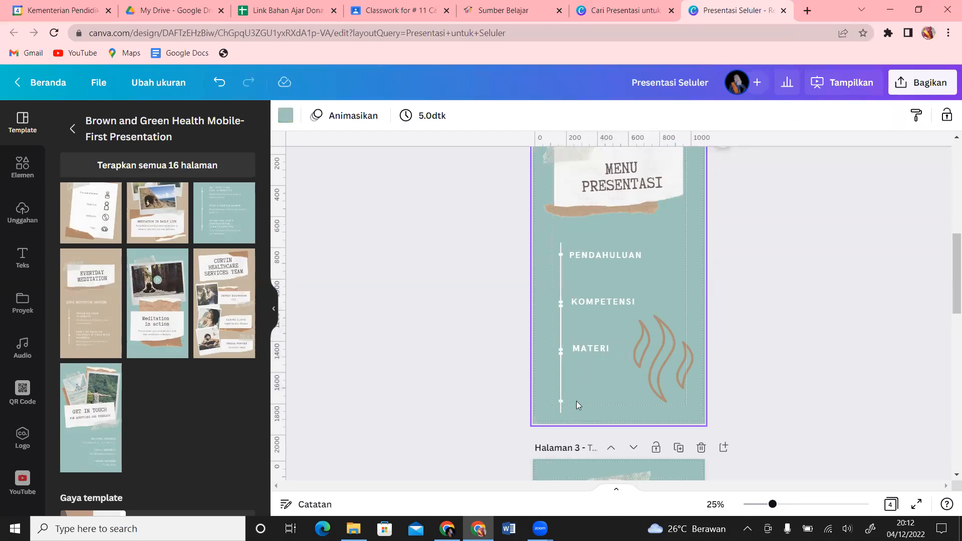
# Duplicate the PENDAHULUAN label beside the lowest timeline marker and change the copy's text to "CONTOH SOAL".
pyautogui.click(631, 255)
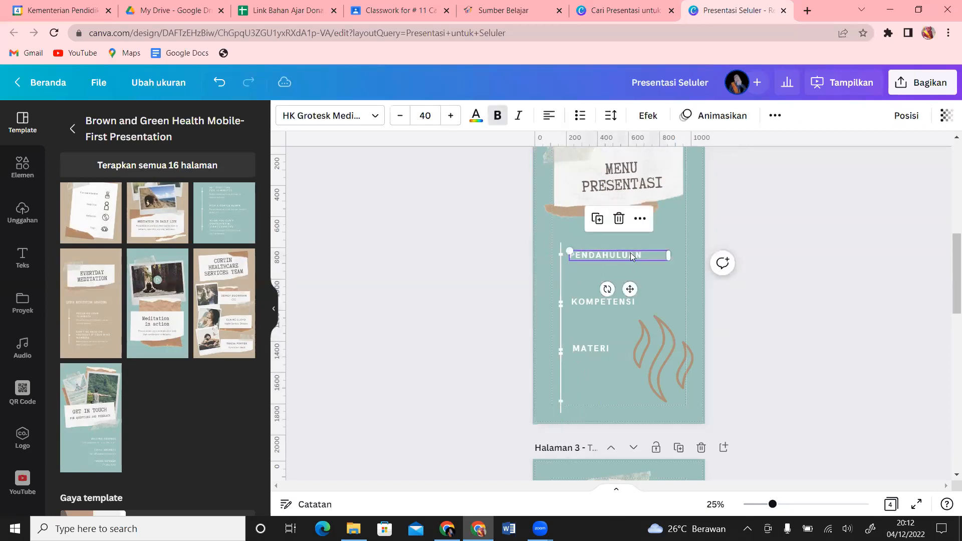
pyautogui.moveTo(631, 289); pyautogui.dragTo(630, 437)
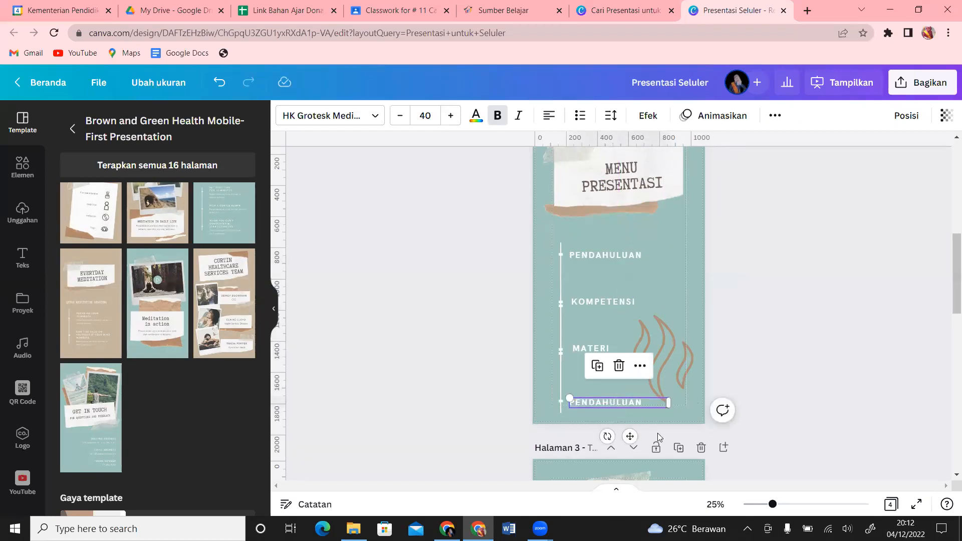
pyautogui.doubleClick(649, 404)
pyautogui.write('CONTOH SOAL')
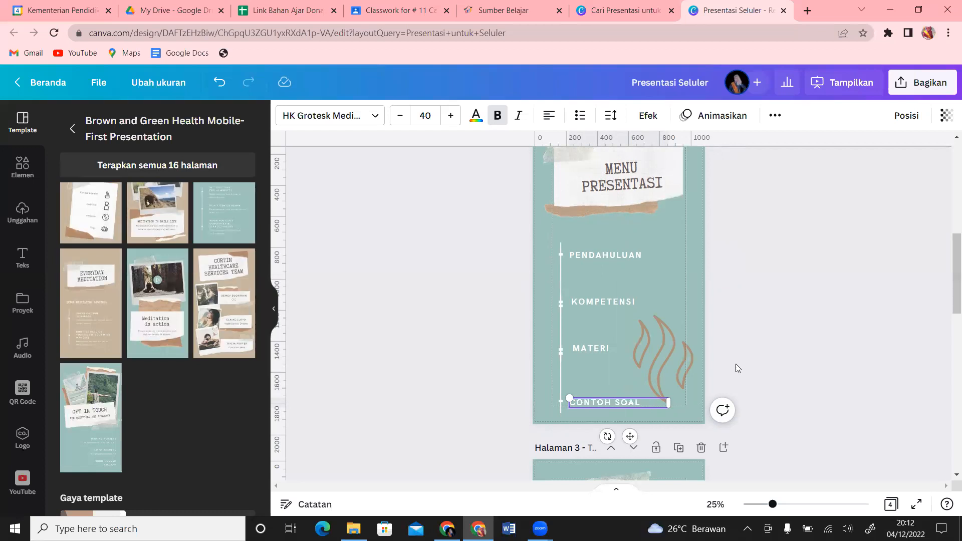
pyautogui.click(736, 368)
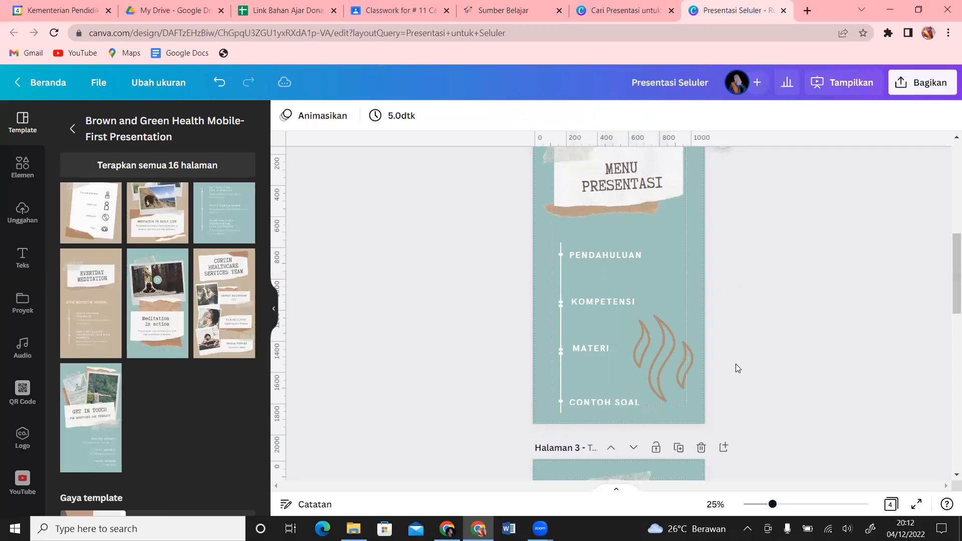
# Group the four menu labels with both timeline lines and move the group slightly up and to the left.
pyautogui.click(622, 400)
pyautogui.click(601, 405)
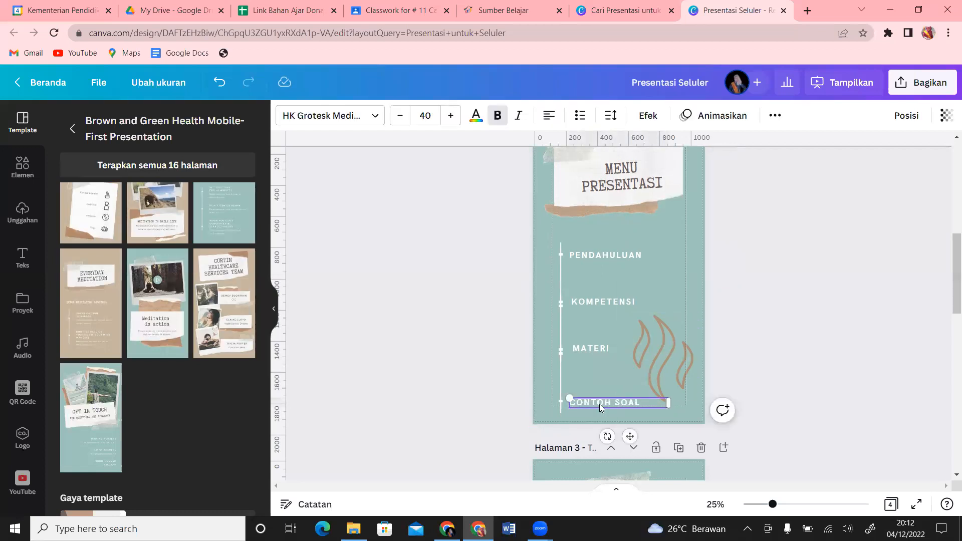
pyautogui.keyDown('shift'); pyautogui.click(561, 398); pyautogui.keyUp('shift')
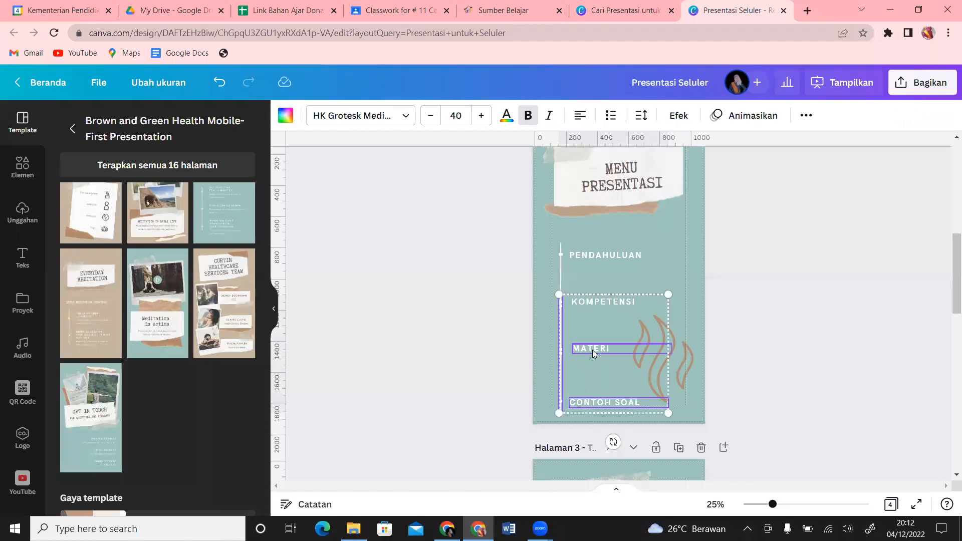
pyautogui.keyDown('shift'); pyautogui.click(597, 304); pyautogui.keyUp('shift')
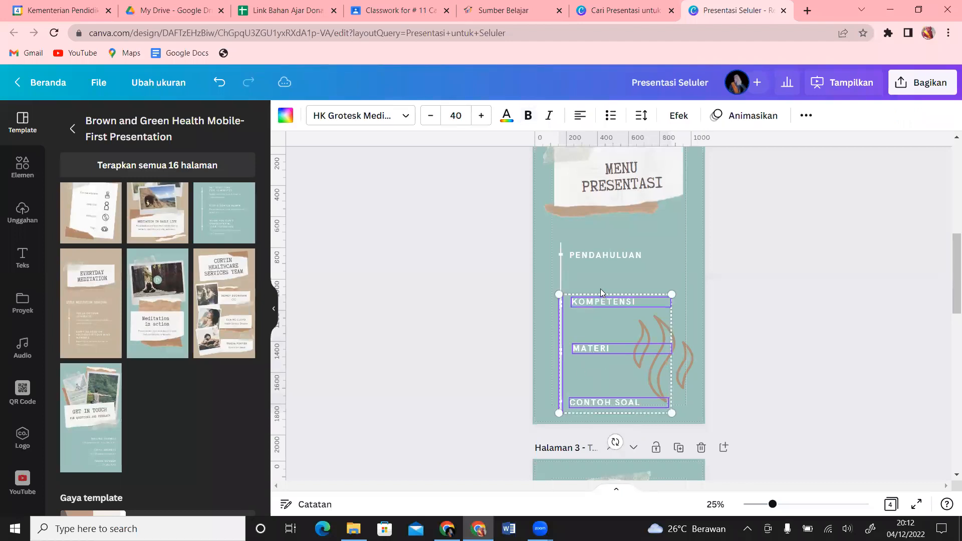
pyautogui.keyDown('shift'); pyautogui.click(614, 256); pyautogui.keyUp('shift')
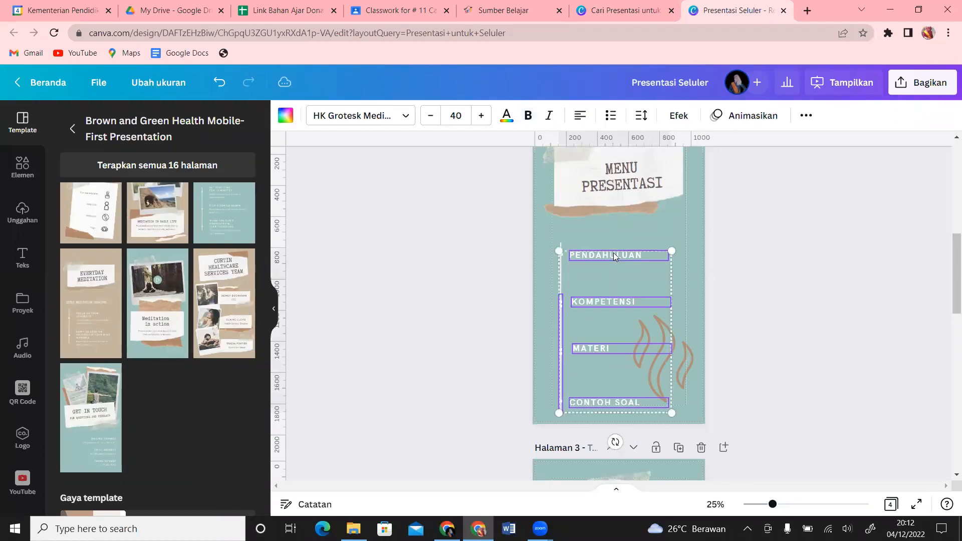
pyautogui.keyDown('shift'); pyautogui.click(561, 244); pyautogui.keyUp('shift')
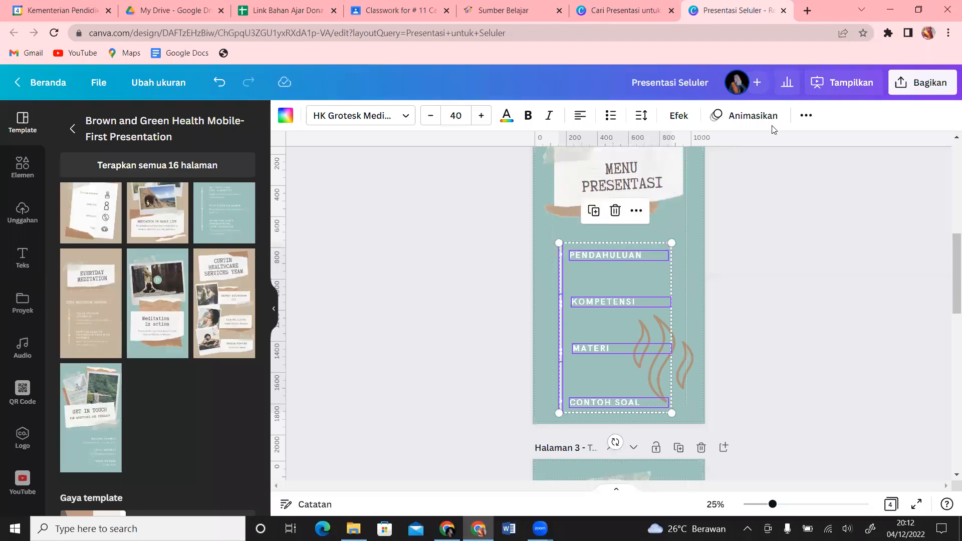
pyautogui.click(806, 116)
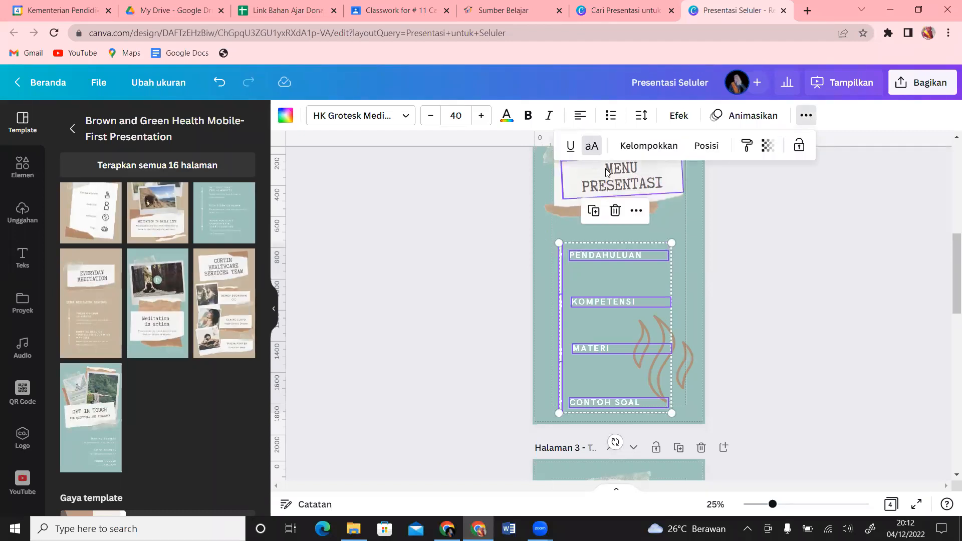
pyautogui.click(652, 145)
pyautogui.moveTo(603, 320); pyautogui.dragTo(594, 311)
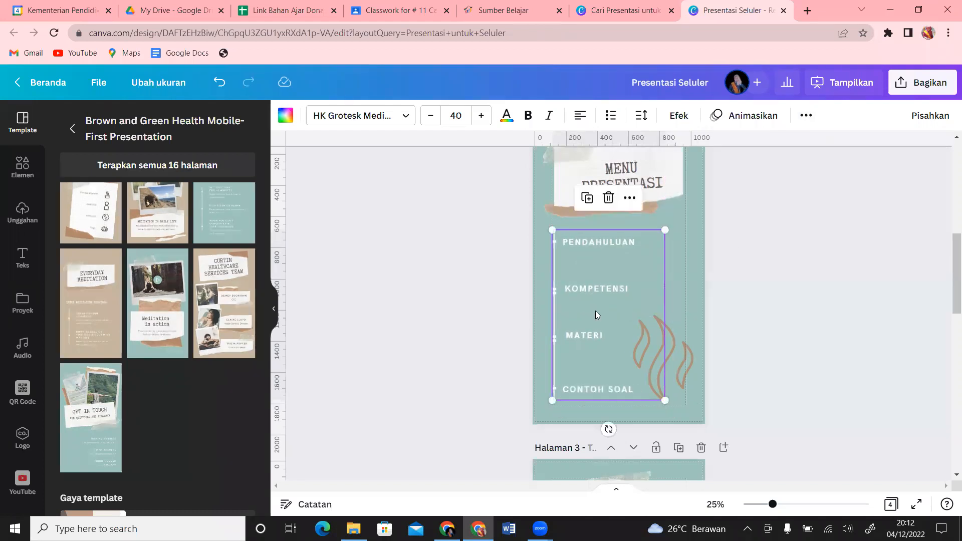
pyautogui.click(827, 343)
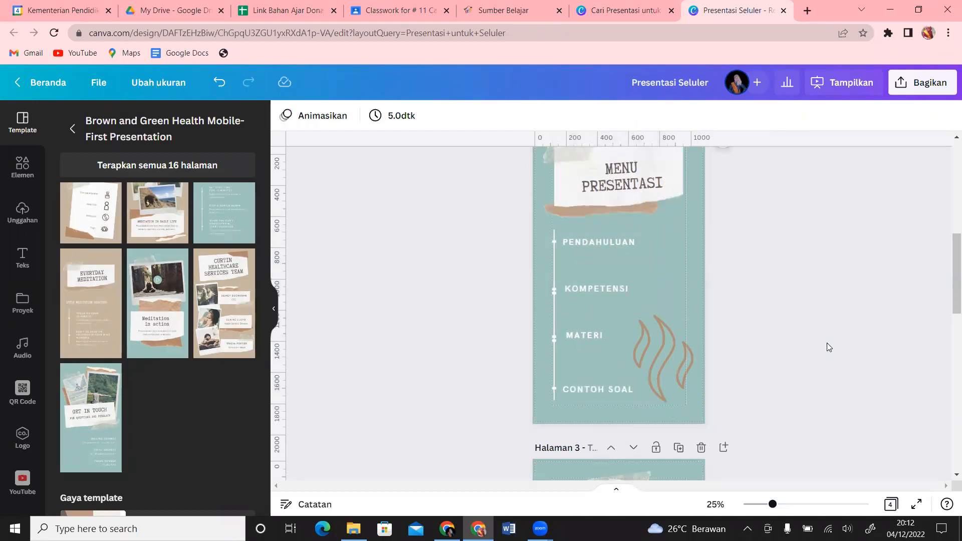
# Shift the video thumbnail and the introductory paragraph on the Pendahuluan page slightly inward to align with the page margin.
pyautogui.moveTo(949, 259); pyautogui.dragTo(949, 337)
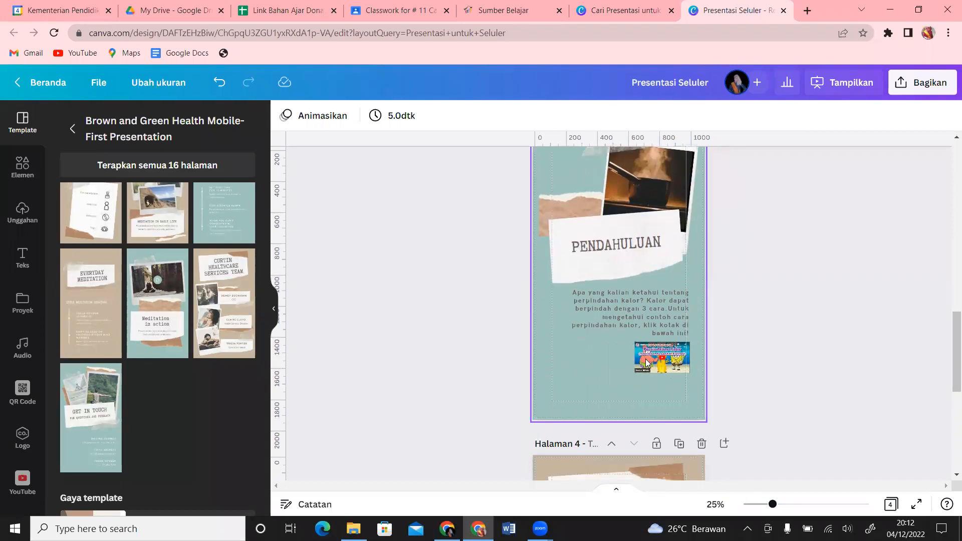
pyautogui.moveTo(646, 361); pyautogui.dragTo(649, 369)
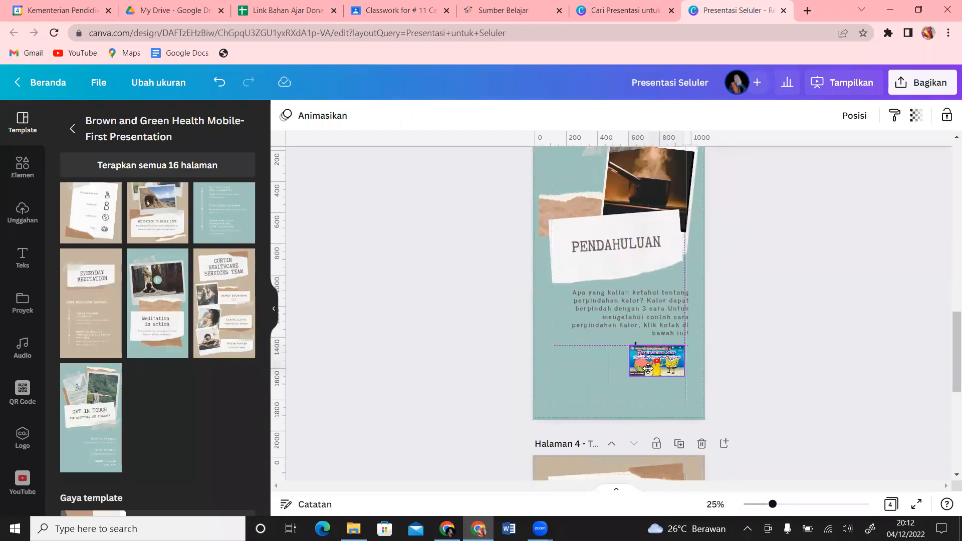
pyautogui.hotkey('ctrl', 'z')
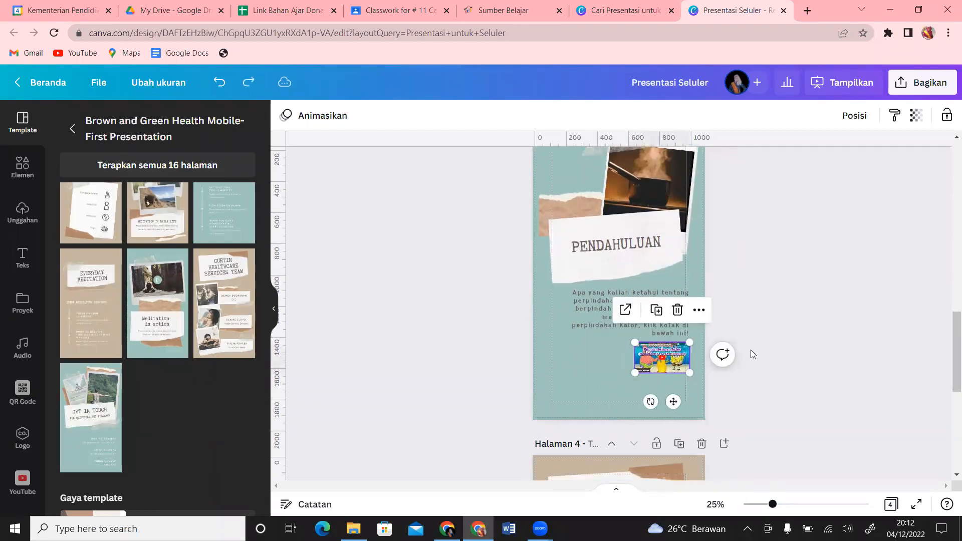
pyautogui.moveTo(700, 392); pyautogui.dragTo(674, 368)
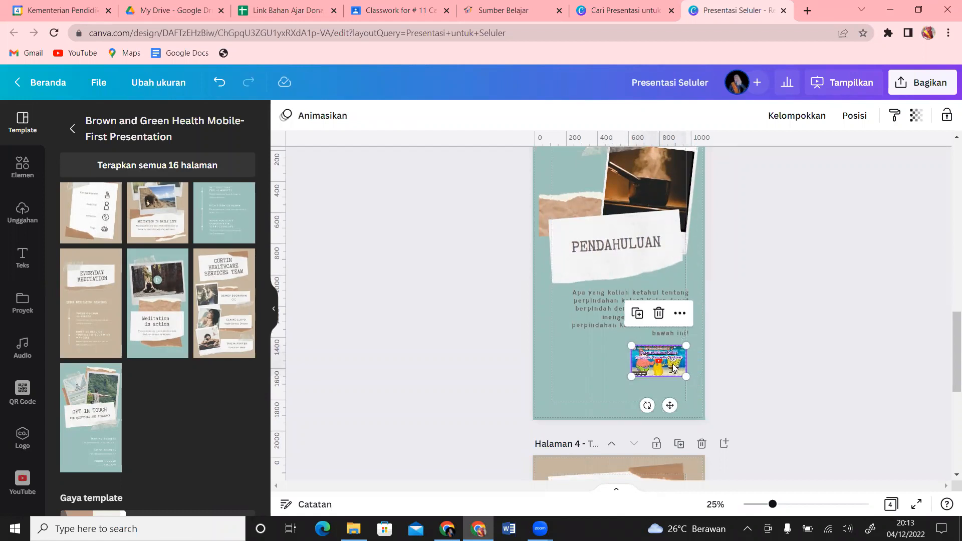
pyautogui.click(587, 317)
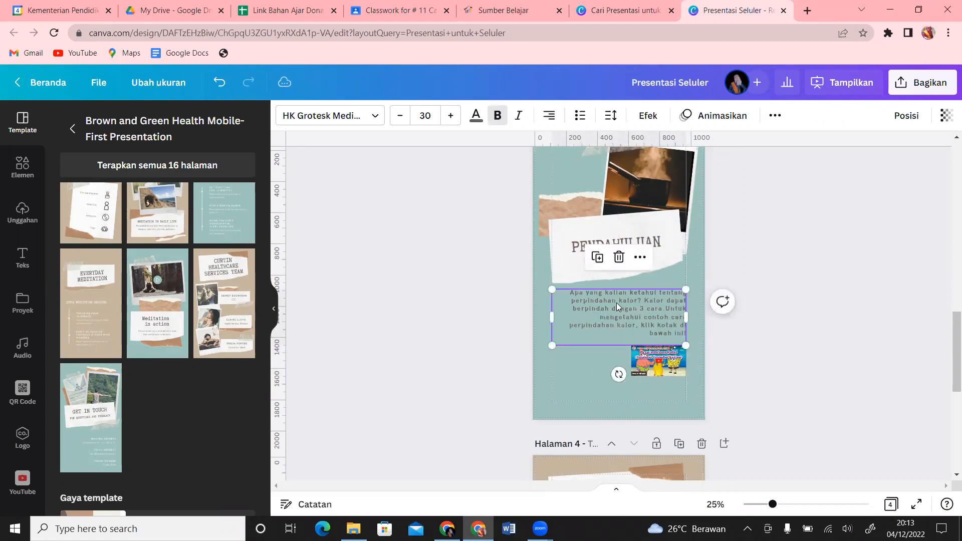
# Reposition the "Mencoba, mengolah, dan menyaji" paragraph on the Kompetensi page and narrow its text box to fit the white torn paper.
pyautogui.click(861, 278)
pyautogui.moveTo(955, 334); pyautogui.dragTo(951, 408)
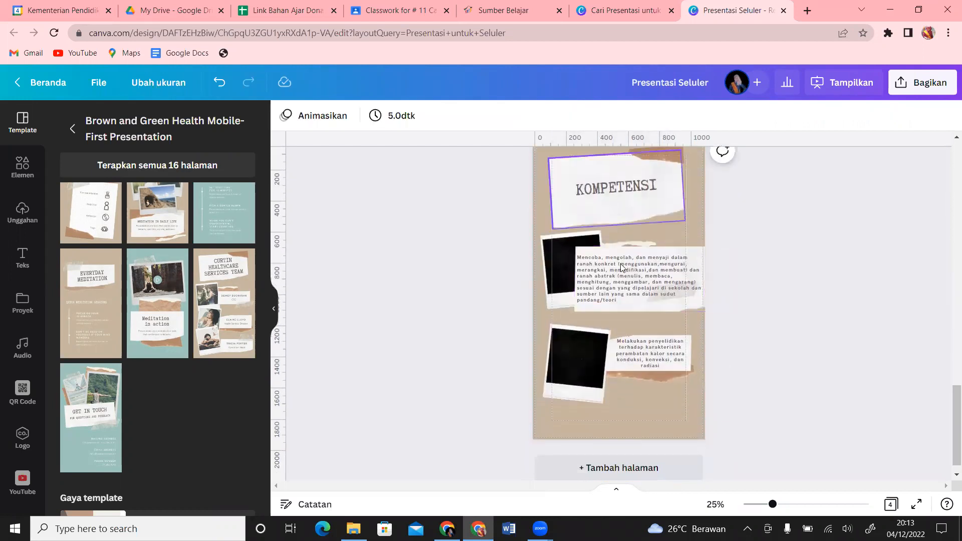
pyautogui.moveTo(622, 273); pyautogui.dragTo(605, 235)
pyautogui.moveTo(682, 289); pyautogui.dragTo(681, 326)
pyautogui.moveTo(628, 249); pyautogui.dragTo(653, 282)
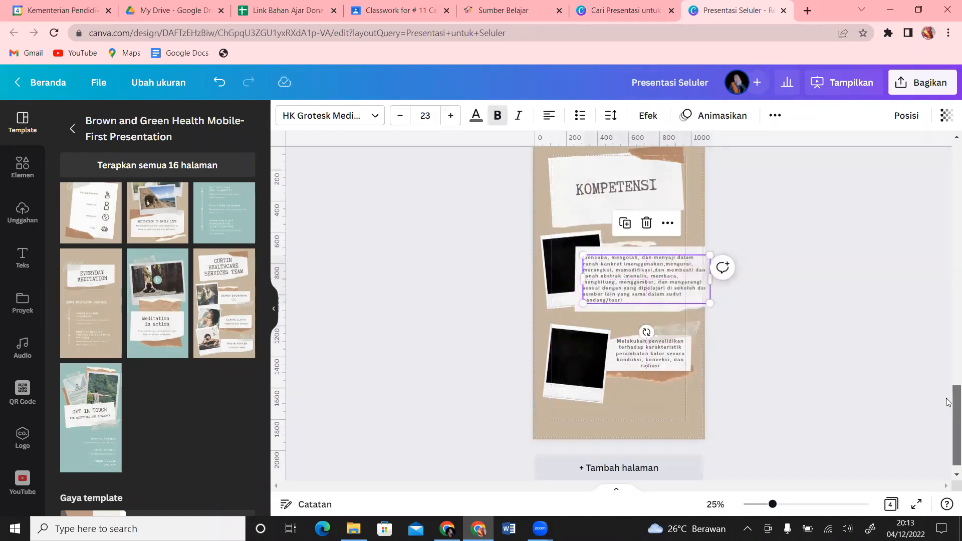
pyautogui.scroll(1, 949, 396)
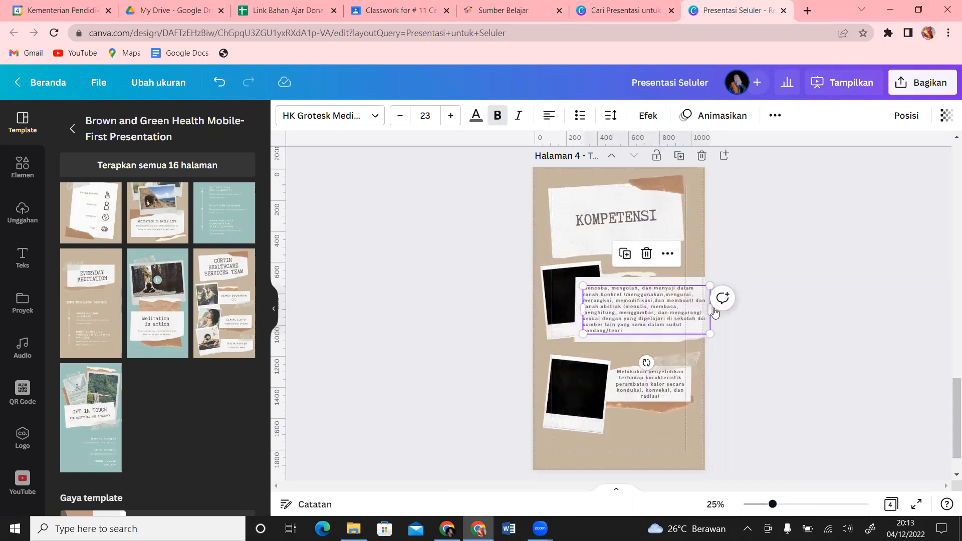
pyautogui.moveTo(653, 311); pyautogui.dragTo(705, 304)
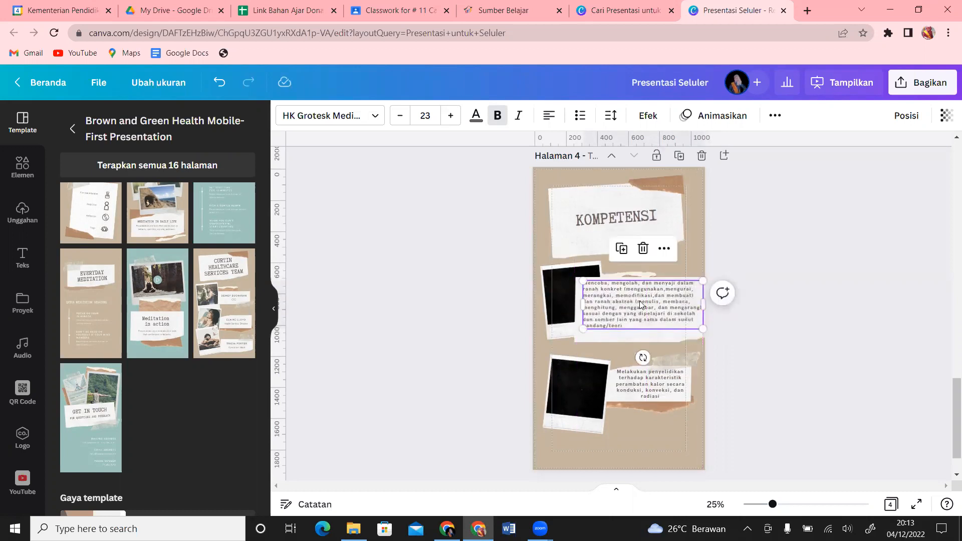
pyautogui.moveTo(639, 302); pyautogui.dragTo(638, 304)
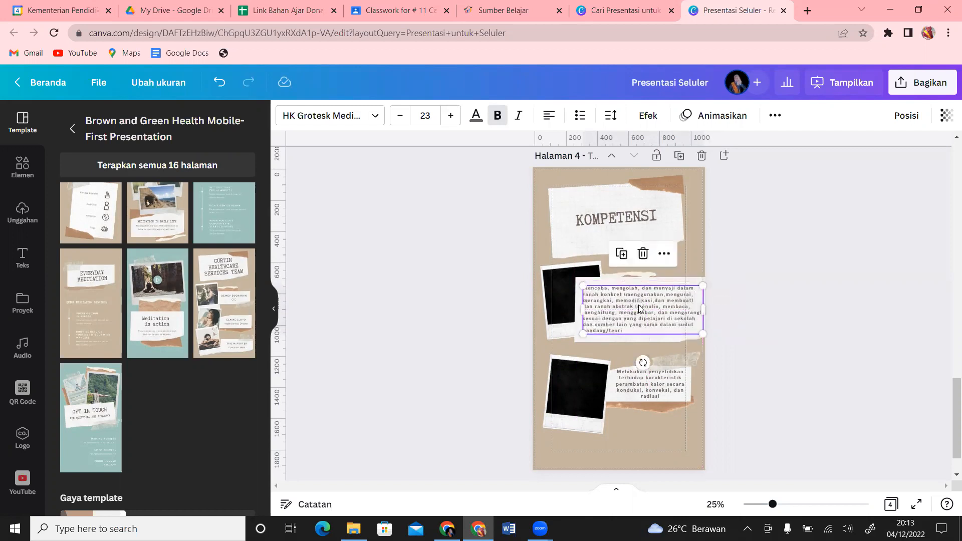
pyautogui.click(820, 307)
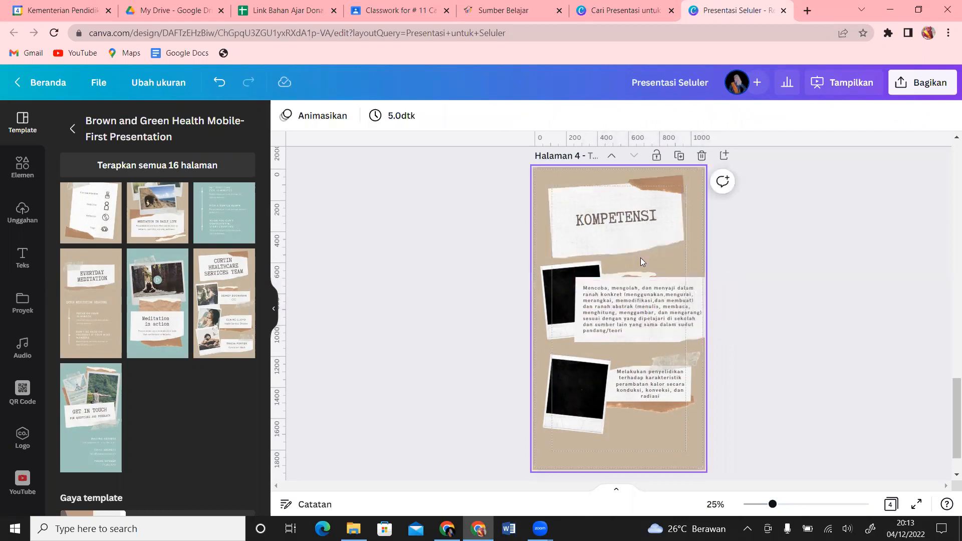
# Shrink the brown torn-paper piece above the first competency paragraph and position it between the title paper and the text.
pyautogui.moveTo(646, 278); pyautogui.dragTo(659, 262)
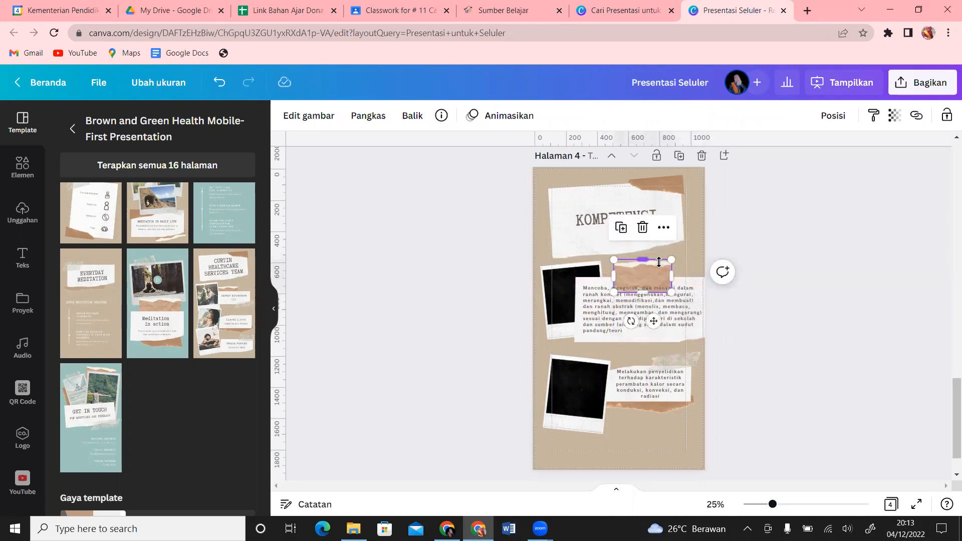
pyautogui.moveTo(671, 290); pyautogui.dragTo(656, 284)
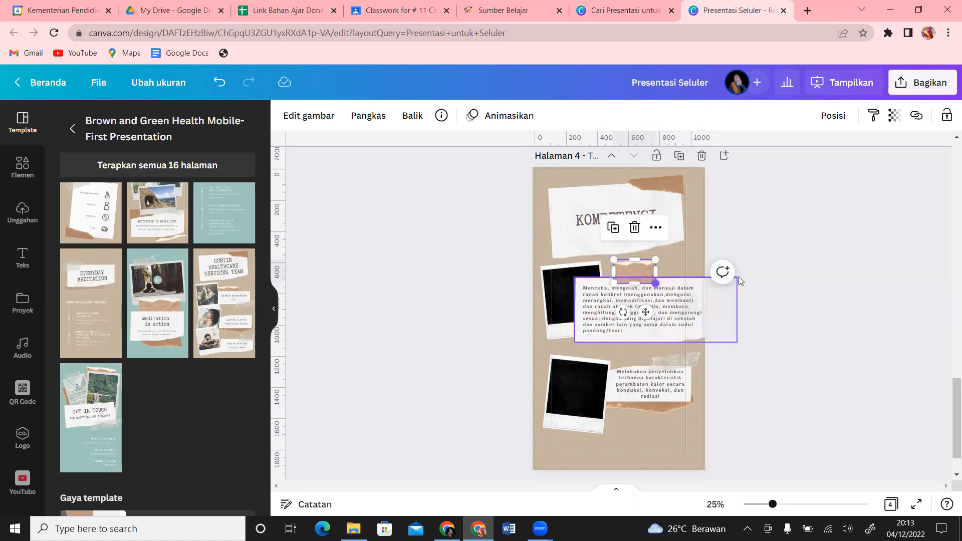
pyautogui.click(787, 283)
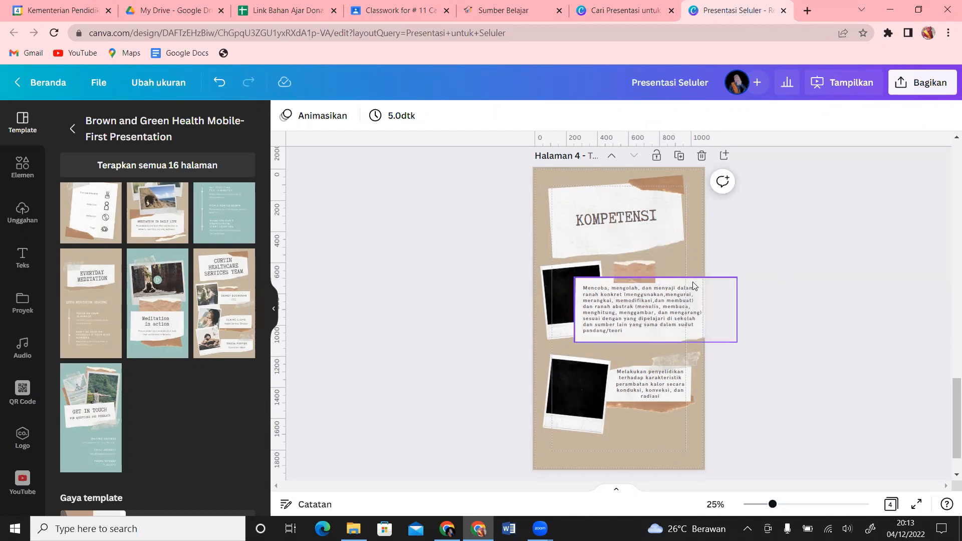
pyautogui.moveTo(632, 270)
pyautogui.mouseDown()
pyautogui.moveTo(650, 268)
pyautogui.moveTo(638, 268)
pyautogui.mouseUp()
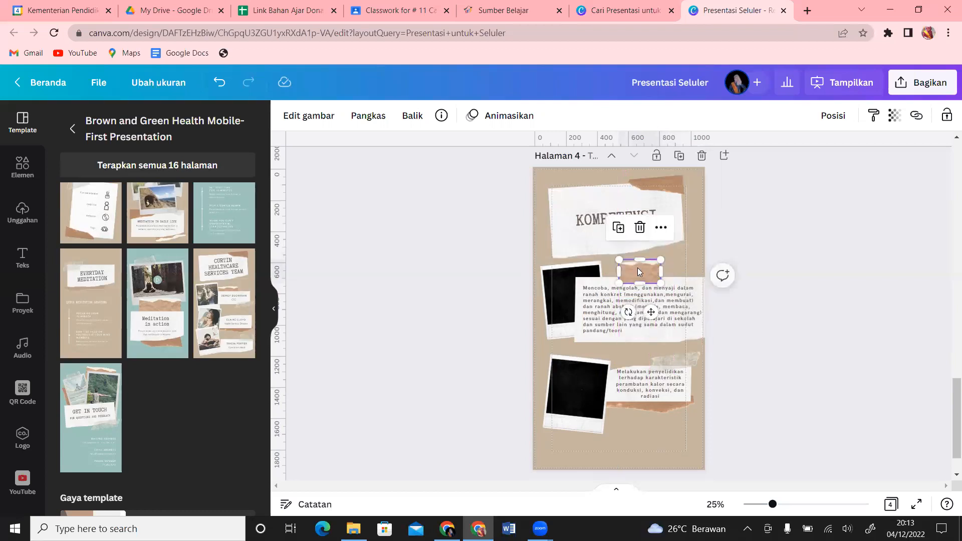
pyautogui.click(824, 264)
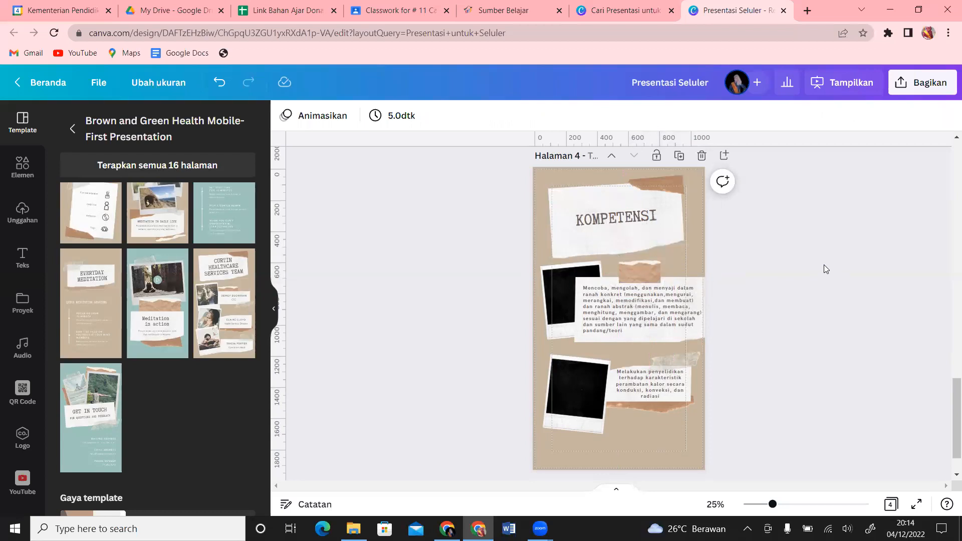
# Search the photo elements for "jemur baju" and insert the photo of pastel skirts hanging outdoors on the Kompetensi page.
pyautogui.click(22, 171)
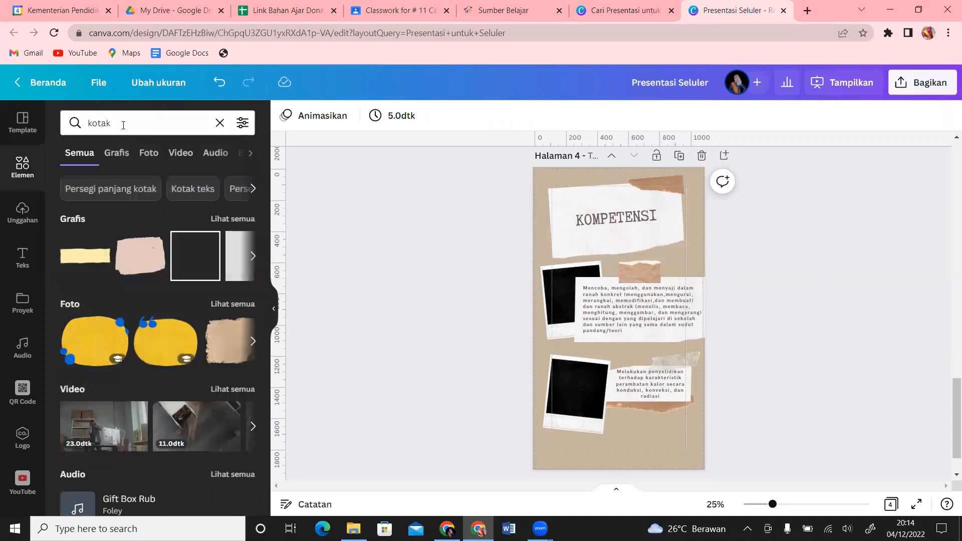
pyautogui.click(101, 122)
pyautogui.doubleClick(100, 122)
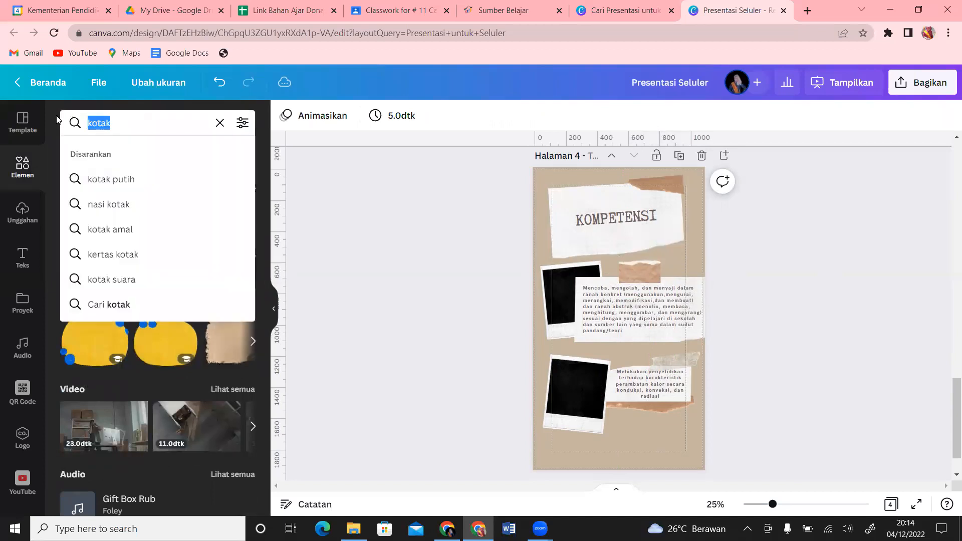
pyautogui.write('jemur')
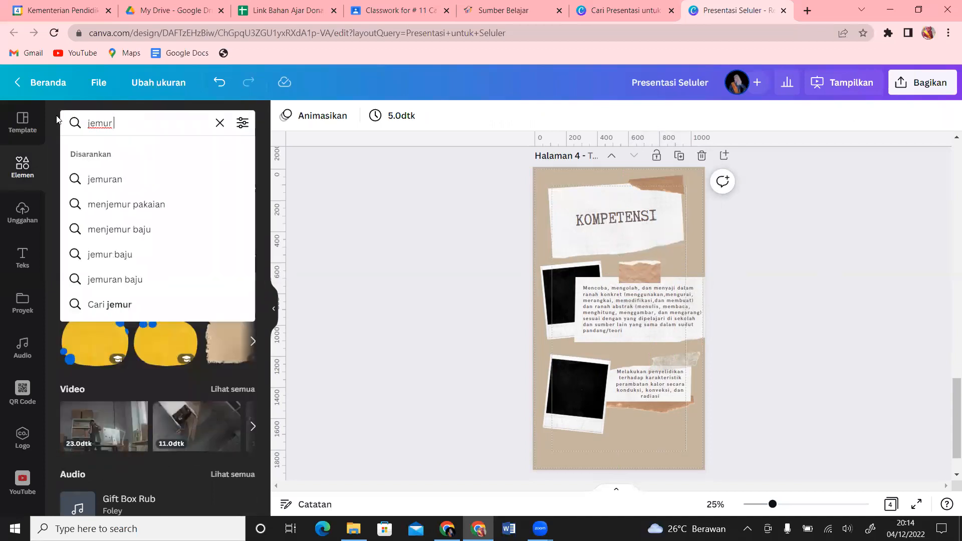
pyautogui.write(' baju')
pyautogui.press('Return')
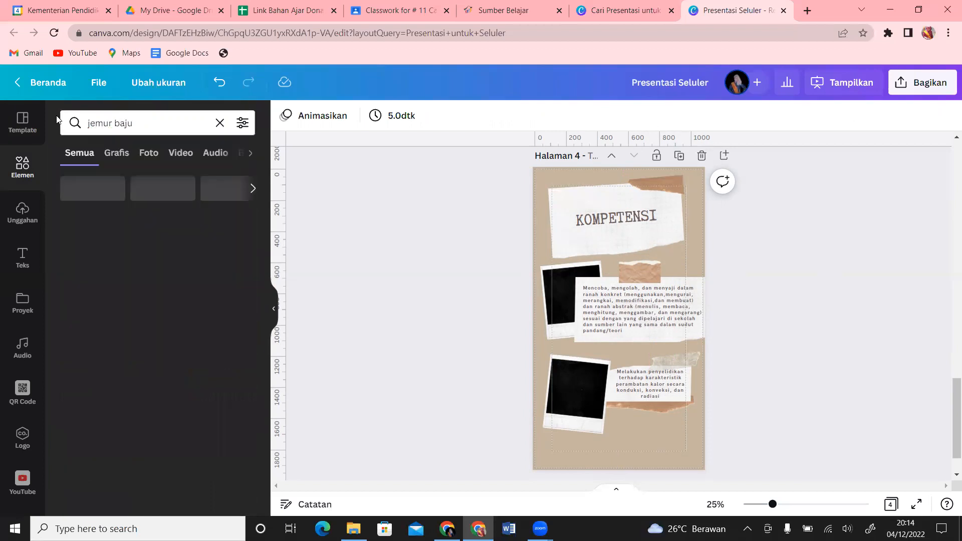
pyautogui.click(147, 156)
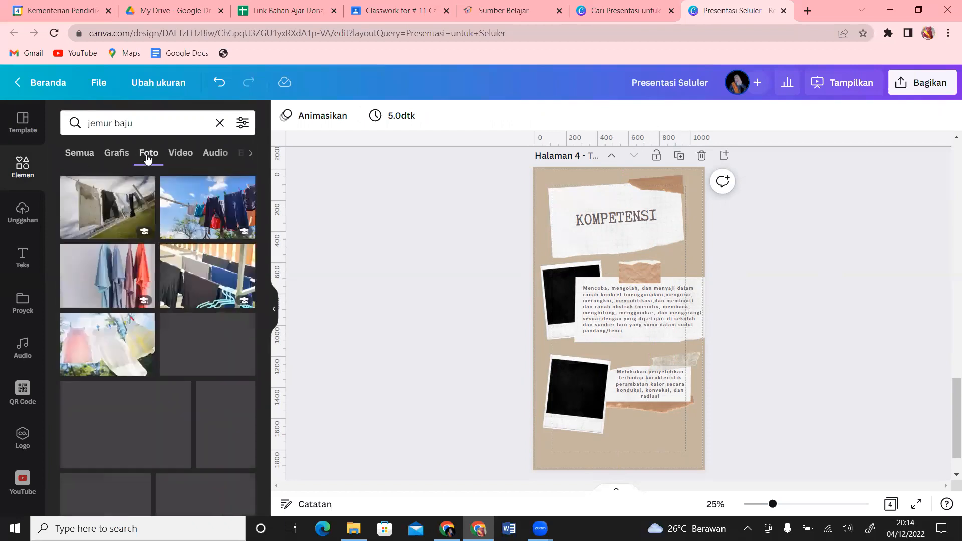
pyautogui.click(114, 351)
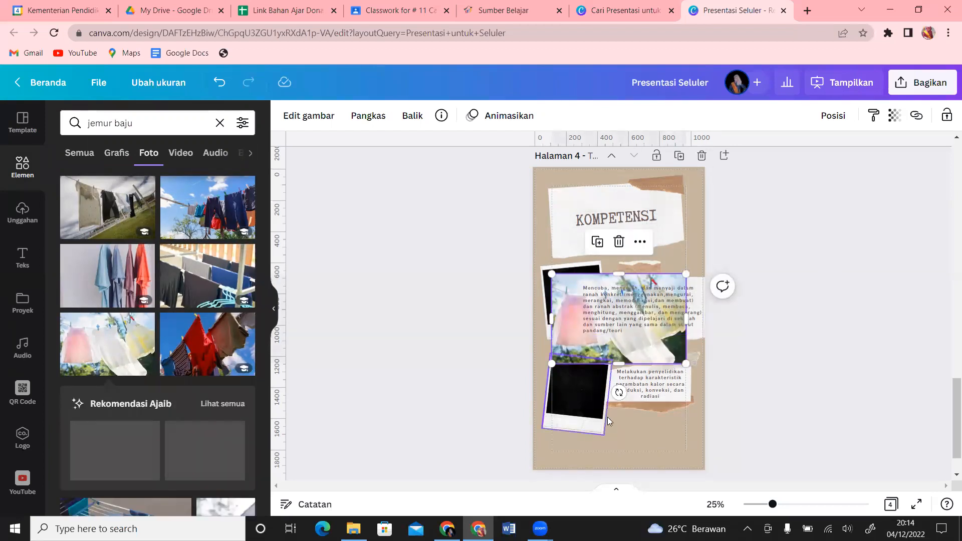
# Tilt the laundry photo slightly counterclockwise and scale it down to fit inside the upper polaroid frame.
pyautogui.moveTo(620, 393); pyautogui.dragTo(628, 400)
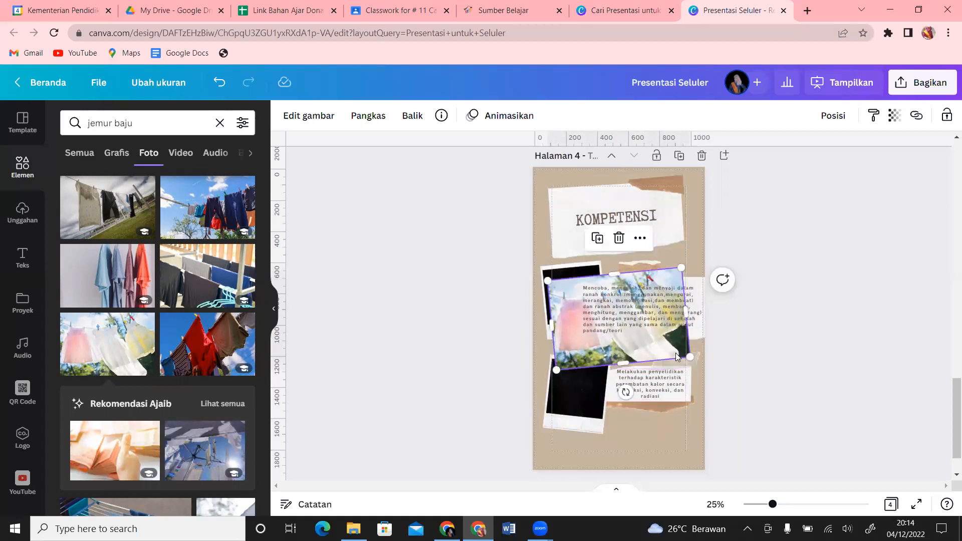
pyautogui.moveTo(690, 356); pyautogui.dragTo(577, 318)
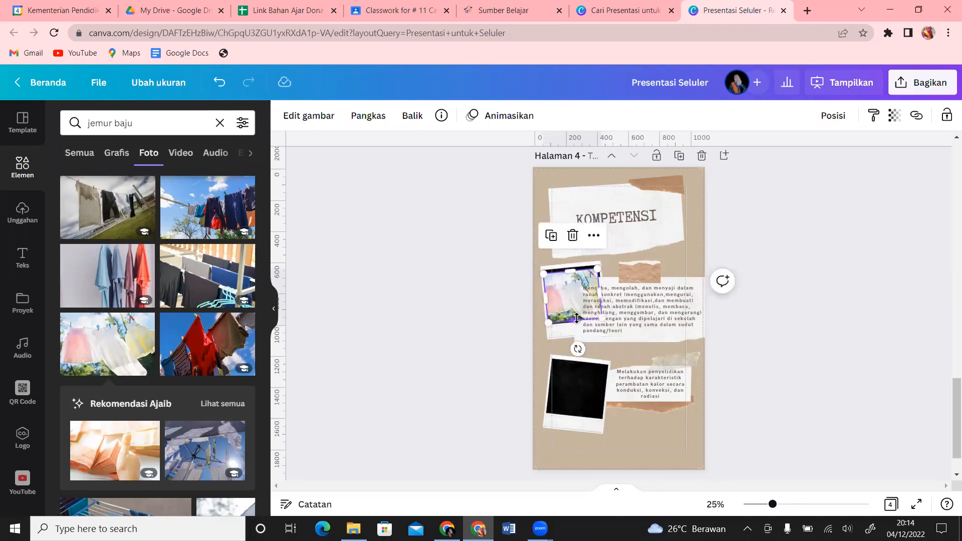
pyautogui.press('Escape')
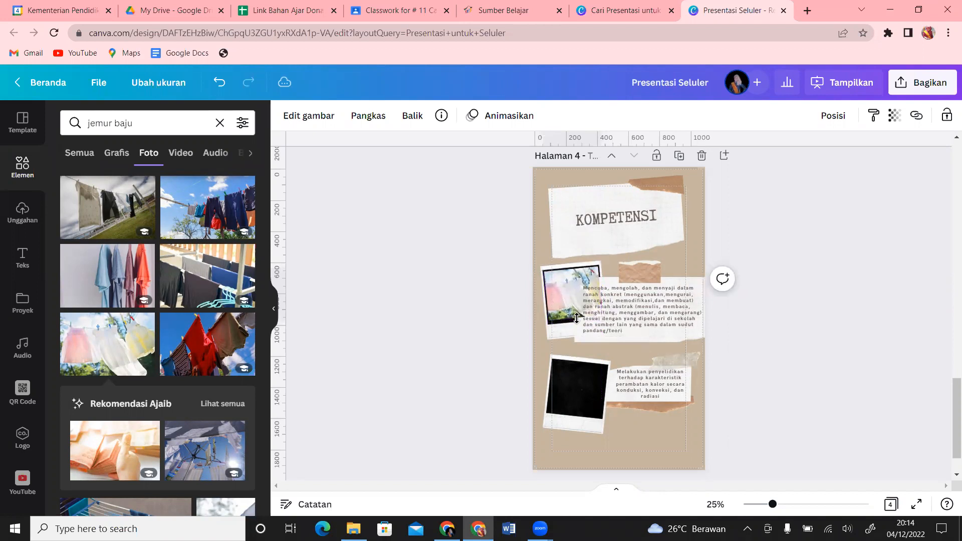
pyautogui.click(556, 285)
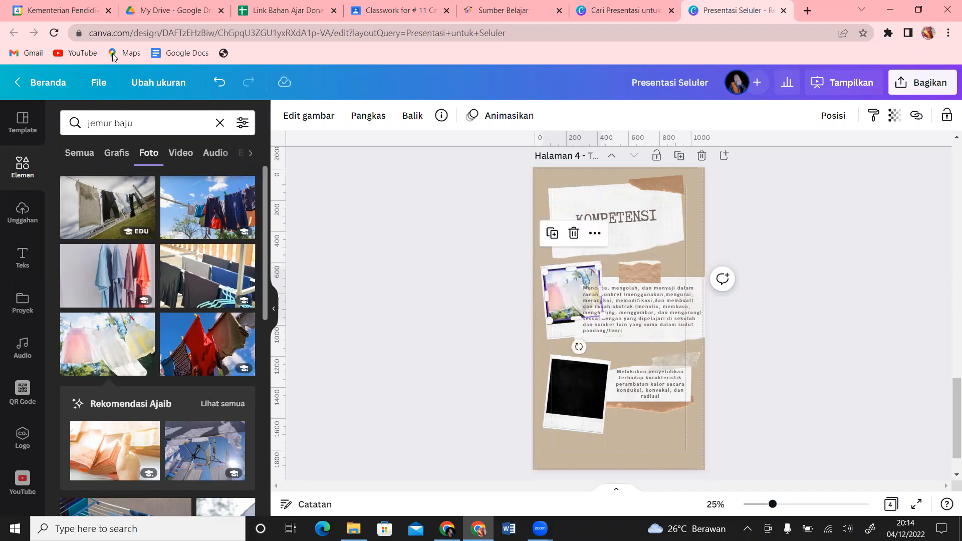
# Search the photo elements for "masak air" and insert the photo of a pot of boiling water.
pyautogui.hotkey('ctrl', 'a')
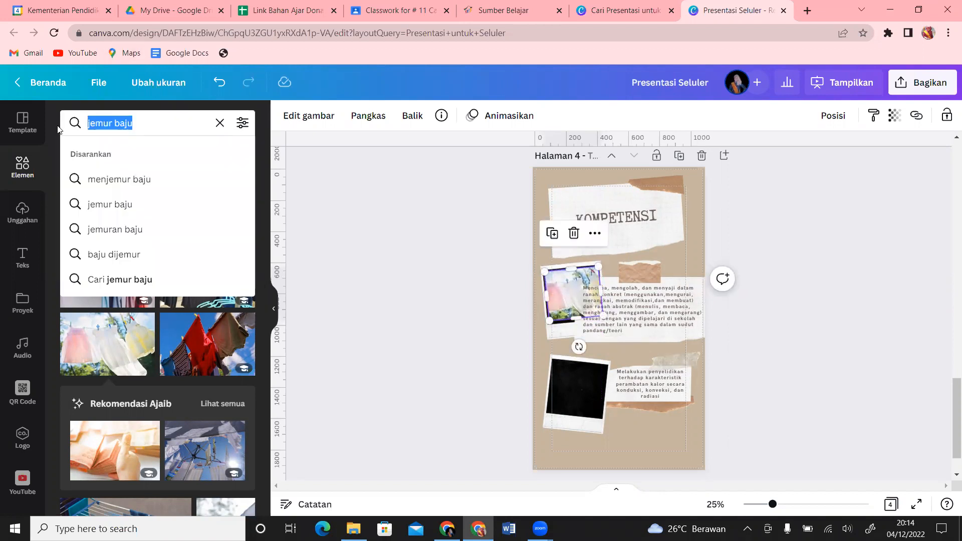
pyautogui.write('masak air')
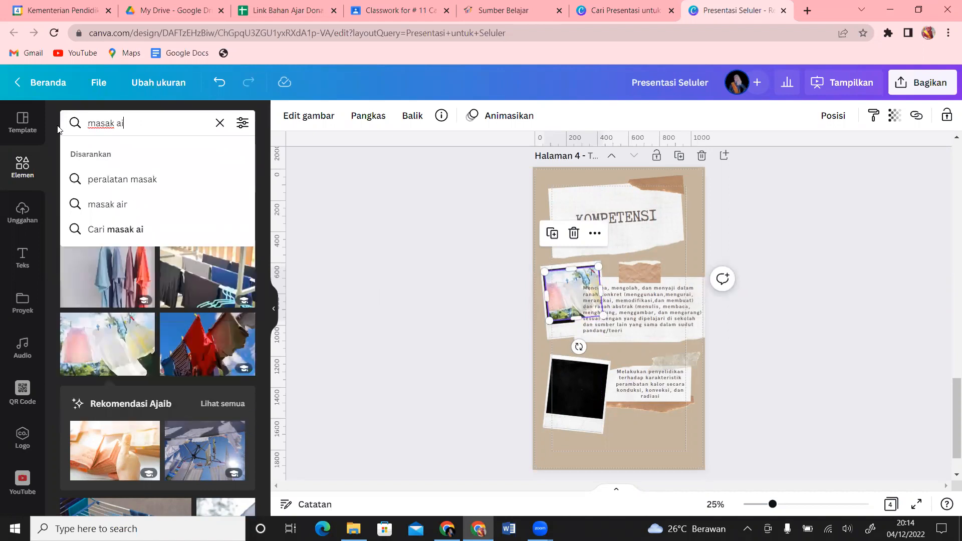
pyautogui.press('Return')
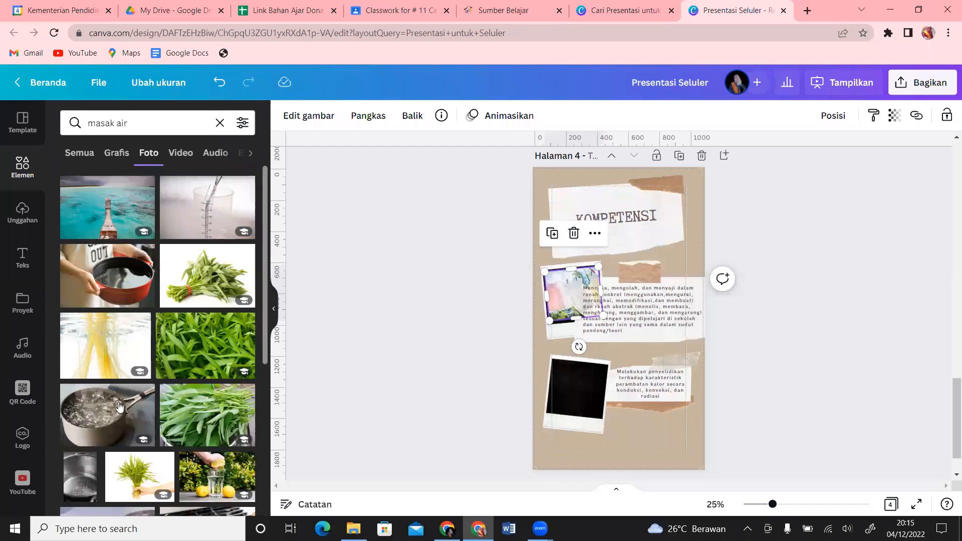
pyautogui.click(108, 415)
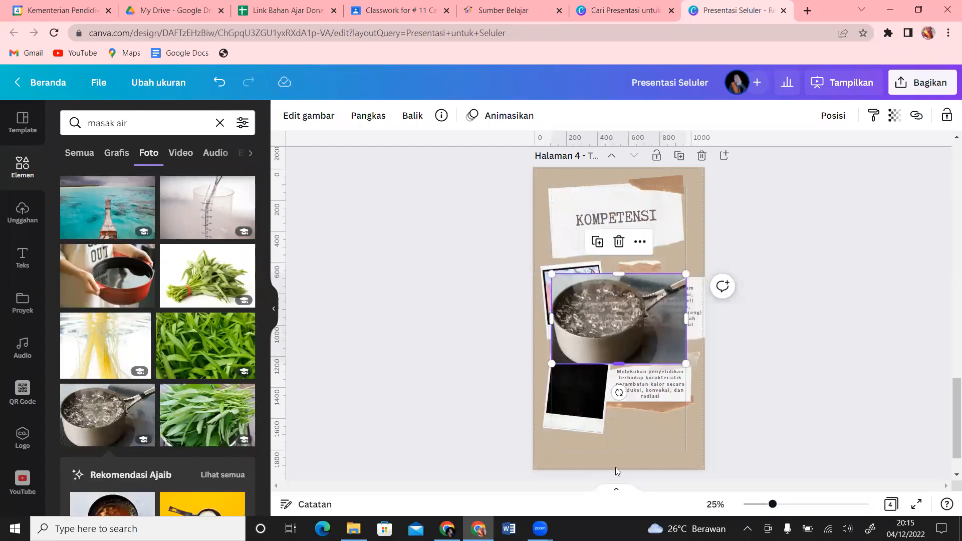
# Move the boiling-water photo onto the lower polaroid frame, tilt it about 7° and scale it down to fit inside.
pyautogui.click(649, 330)
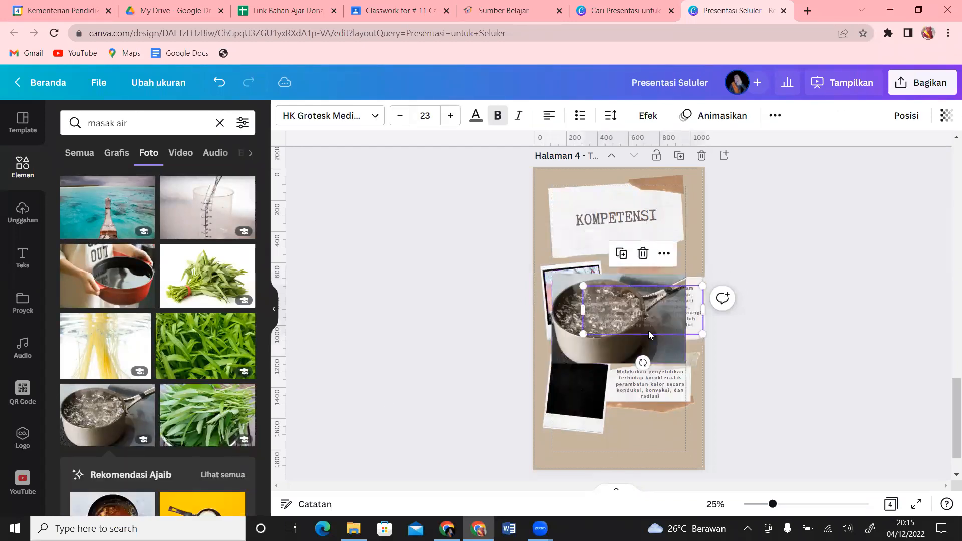
pyautogui.click(603, 347)
pyautogui.moveTo(602, 348); pyautogui.dragTo(602, 434)
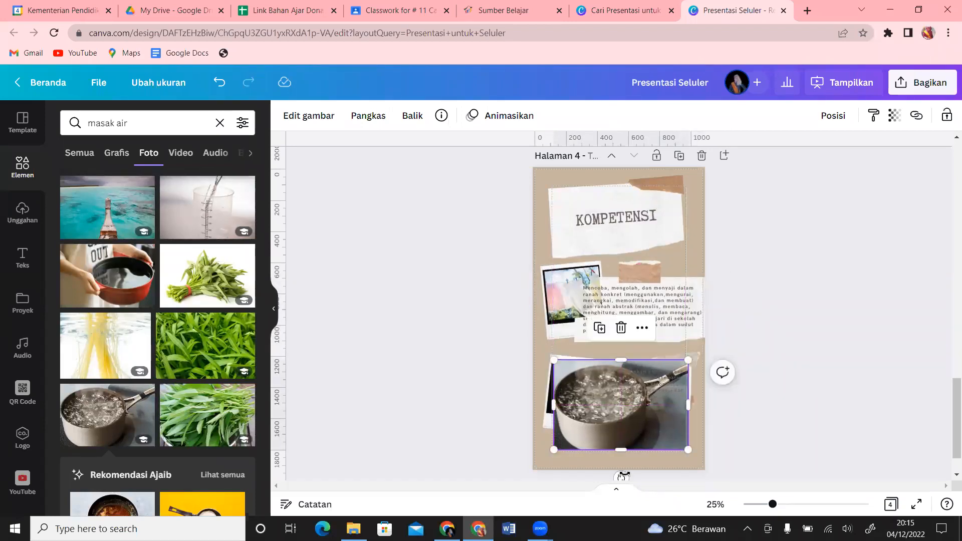
pyautogui.moveTo(623, 478); pyautogui.dragTo(619, 478)
pyautogui.moveTo(688, 452); pyautogui.dragTo(633, 424)
pyautogui.moveTo(638, 392); pyautogui.dragTo(594, 398)
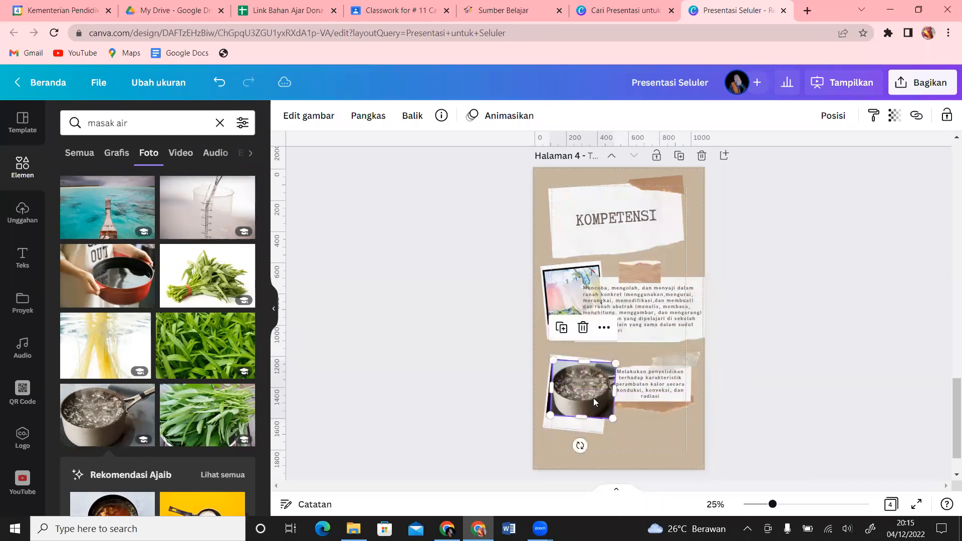
pyautogui.moveTo(580, 445); pyautogui.dragTo(580, 445)
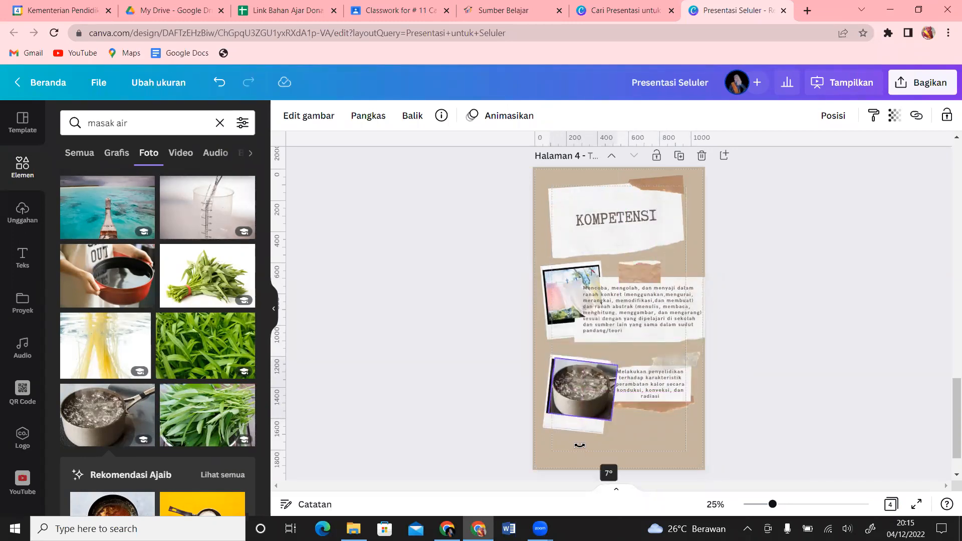
pyautogui.moveTo(601, 412); pyautogui.dragTo(581, 382)
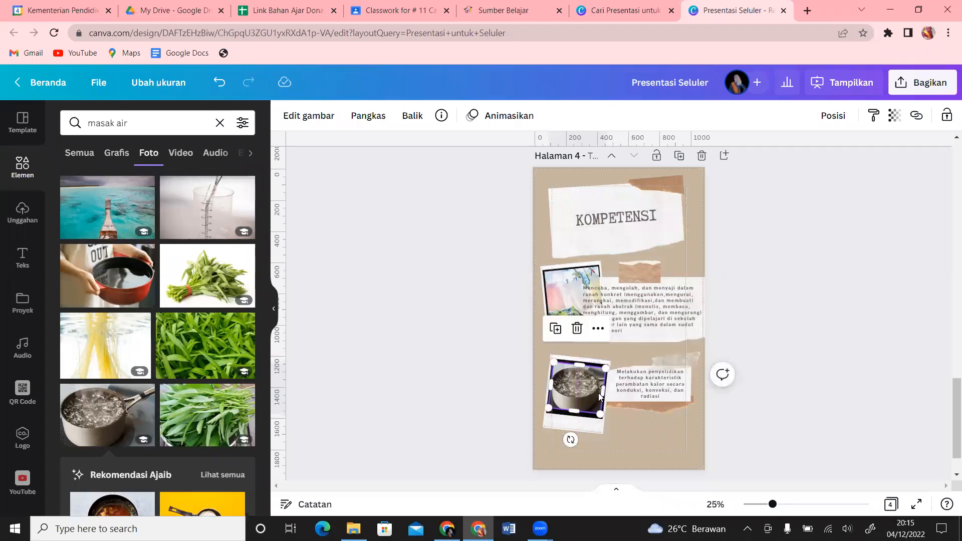
pyautogui.click(644, 434)
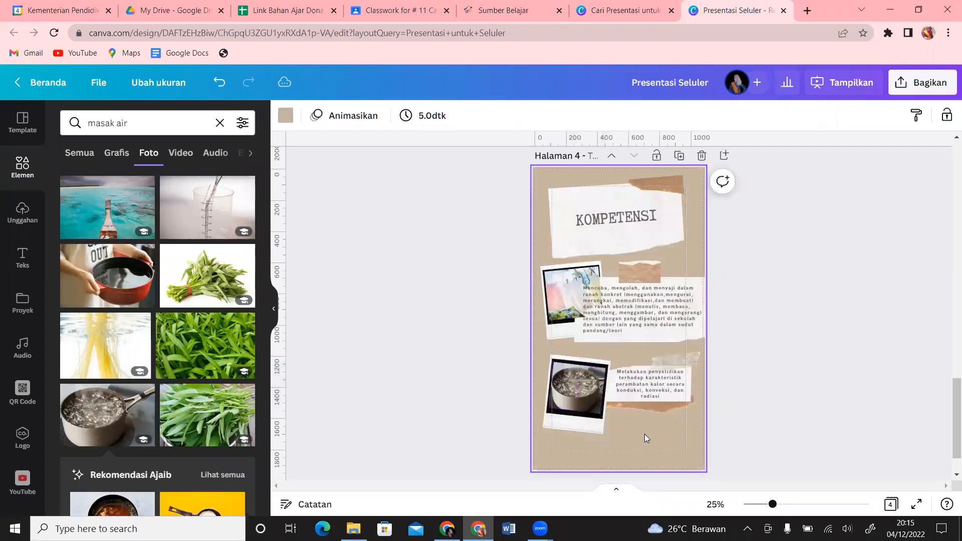
# Send the laundry photo on the Kompetensi page one layer backward, behind the torn paper holding the upper paragraph.
pyautogui.click(658, 389)
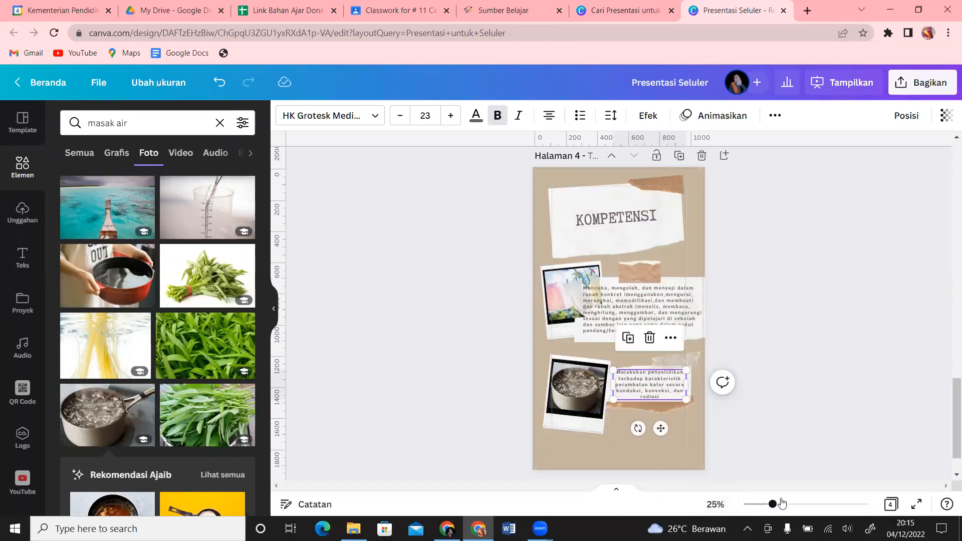
pyautogui.moveTo(776, 510); pyautogui.dragTo(797, 508)
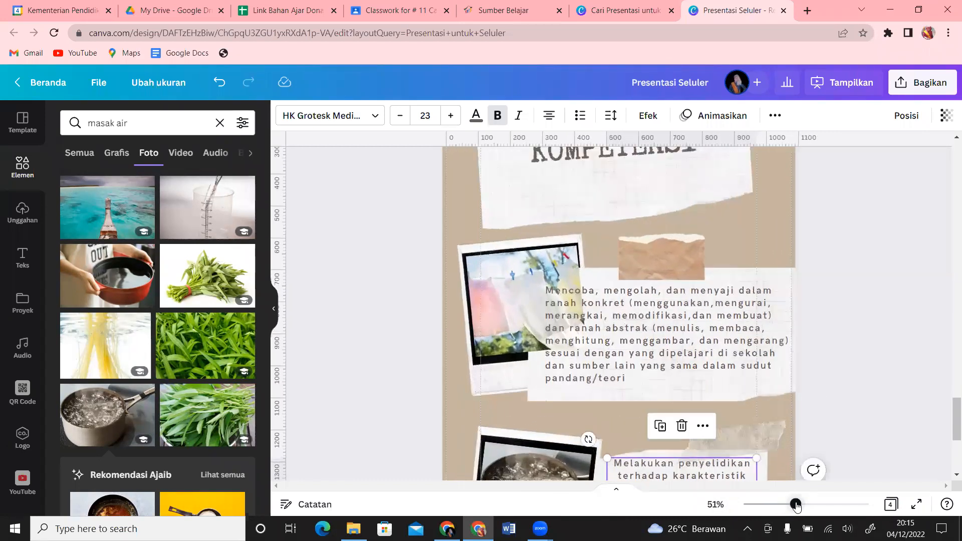
pyautogui.click(642, 338)
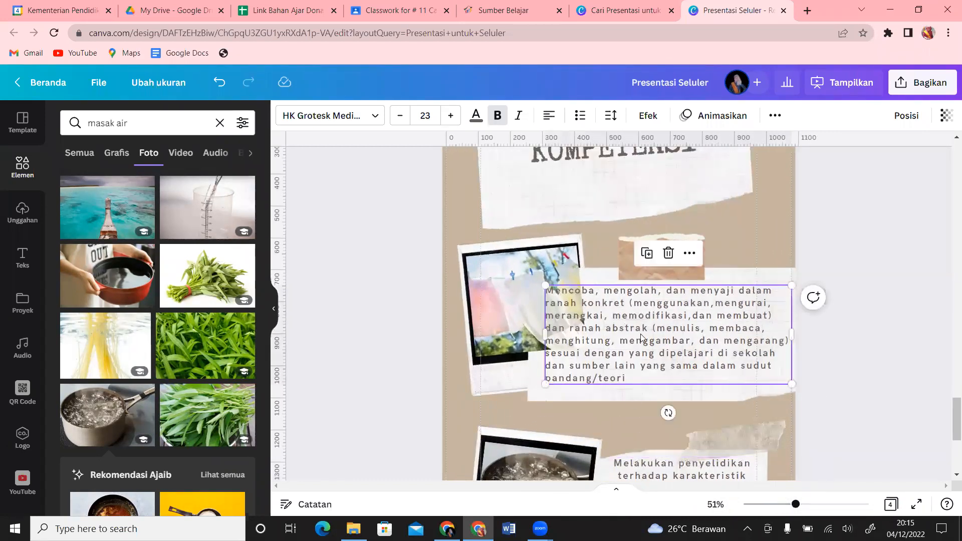
pyautogui.click(498, 302)
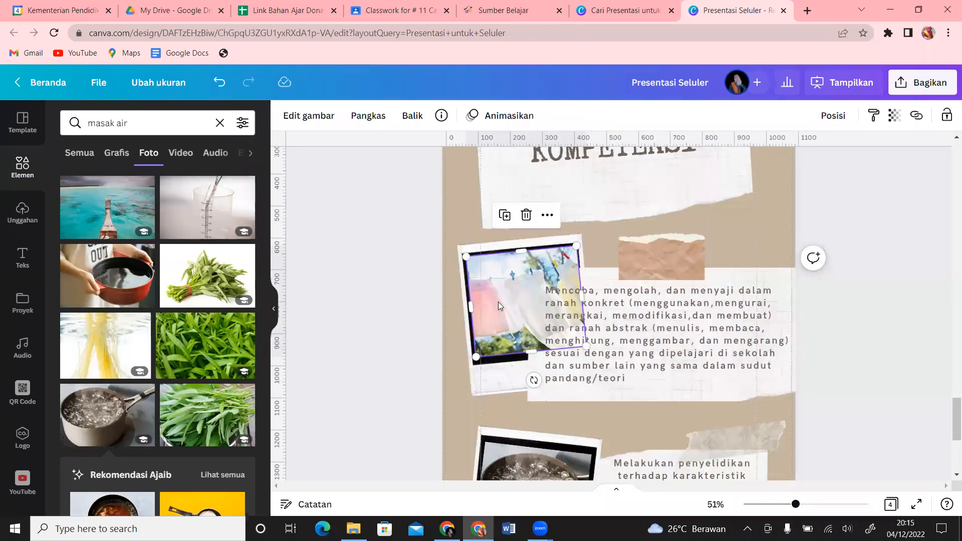
pyautogui.hotkey('ctrl', '[')
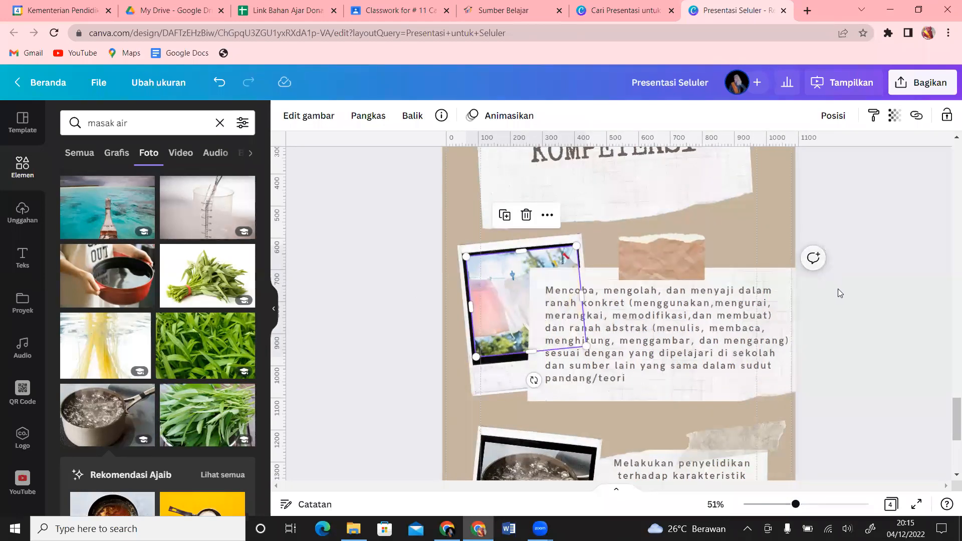
pyautogui.click(938, 328)
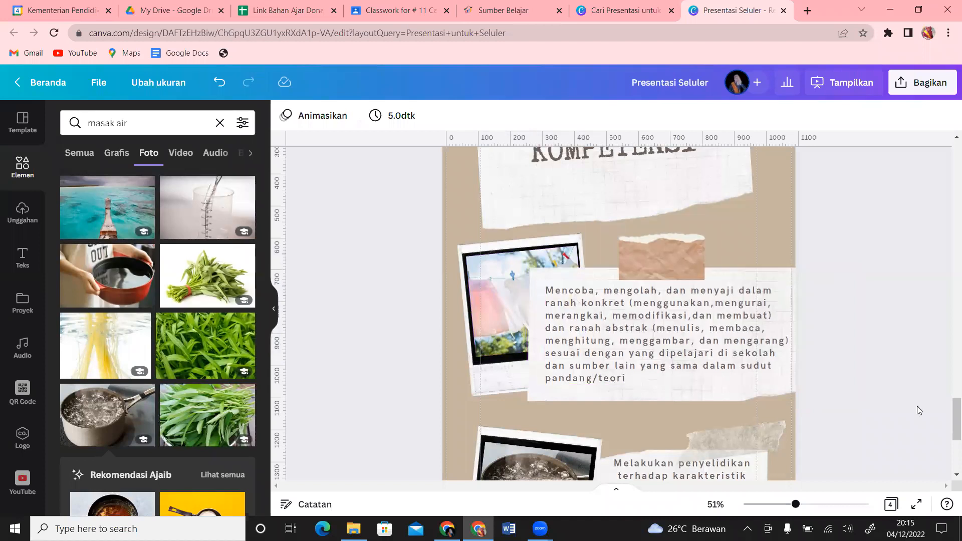
# Add the "Why Meditate?" page from the Brown and Green Health Mobile-First Presentation template after the Kompetensi page.
pyautogui.moveTo(949, 400)
pyautogui.mouseDown()
pyautogui.moveTo(949, 414)
pyautogui.moveTo(948, 383)
pyautogui.mouseUp()
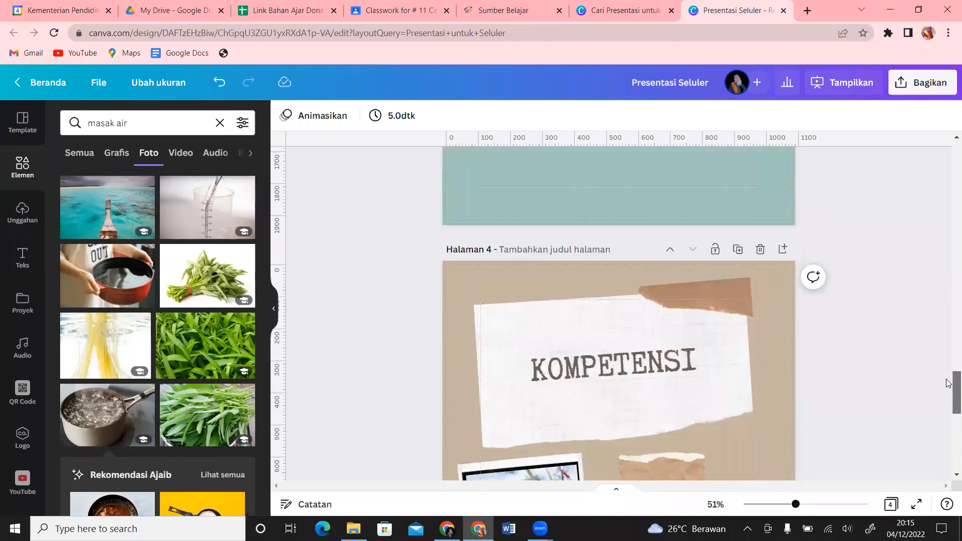
pyautogui.click(10, 125)
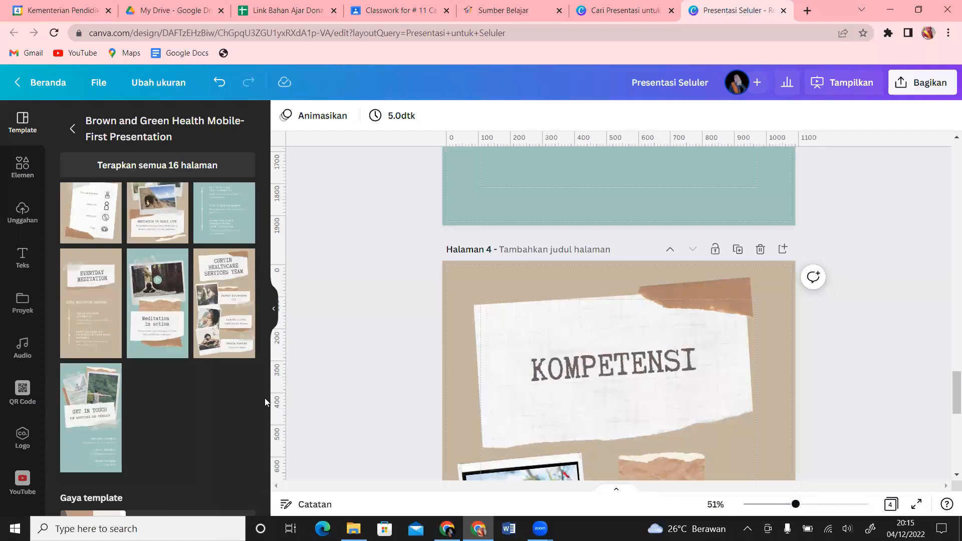
pyautogui.moveTo(265, 391); pyautogui.dragTo(271, 264)
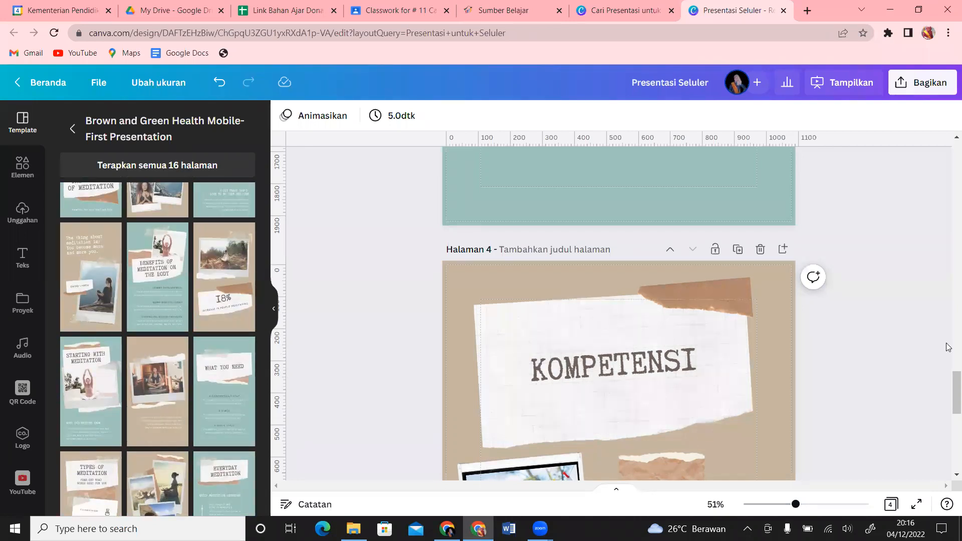
pyautogui.moveTo(949, 391); pyautogui.dragTo(948, 465)
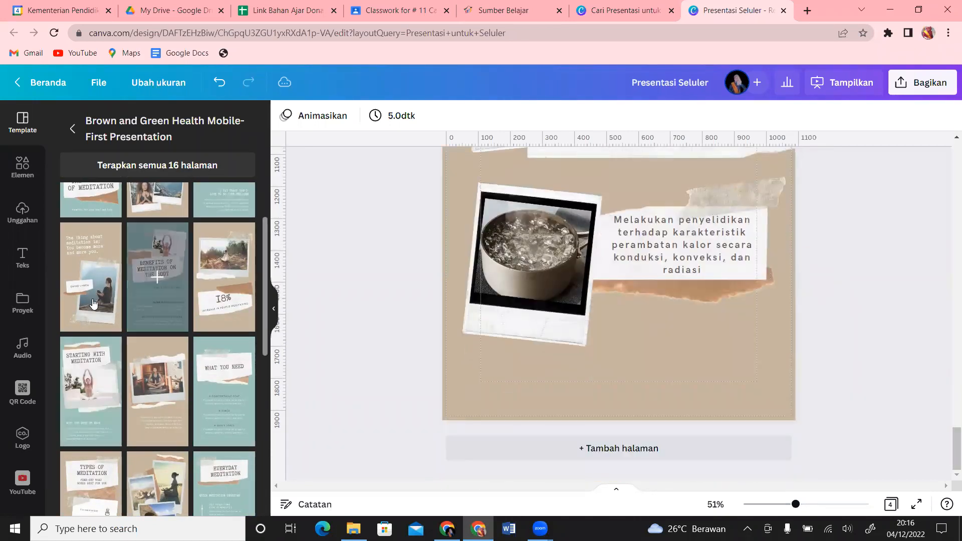
pyautogui.click(219, 209)
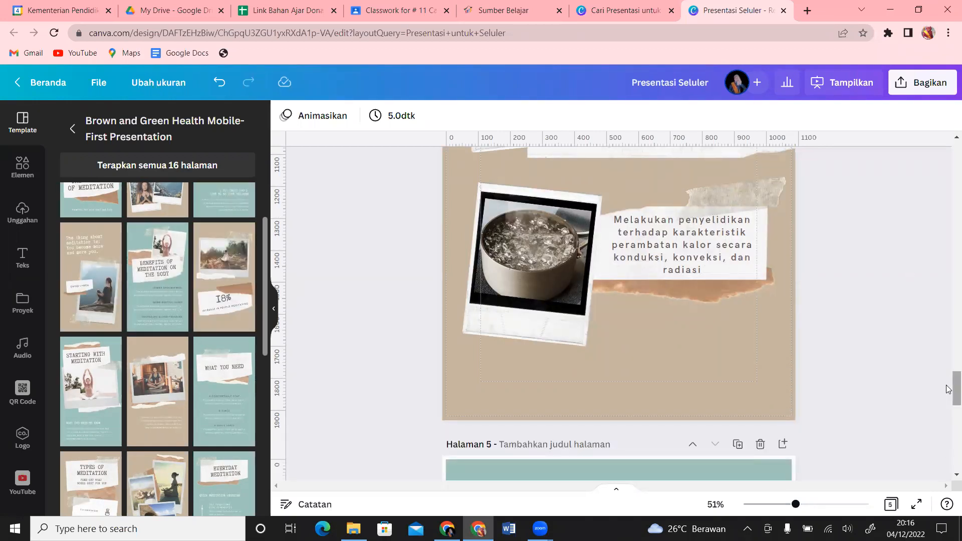
# Delete the mountain-lake yoga photo and its polaroid frame from page 5.
pyautogui.scroll(-10, 949, 449)
pyautogui.scroll(8, 949, 441)
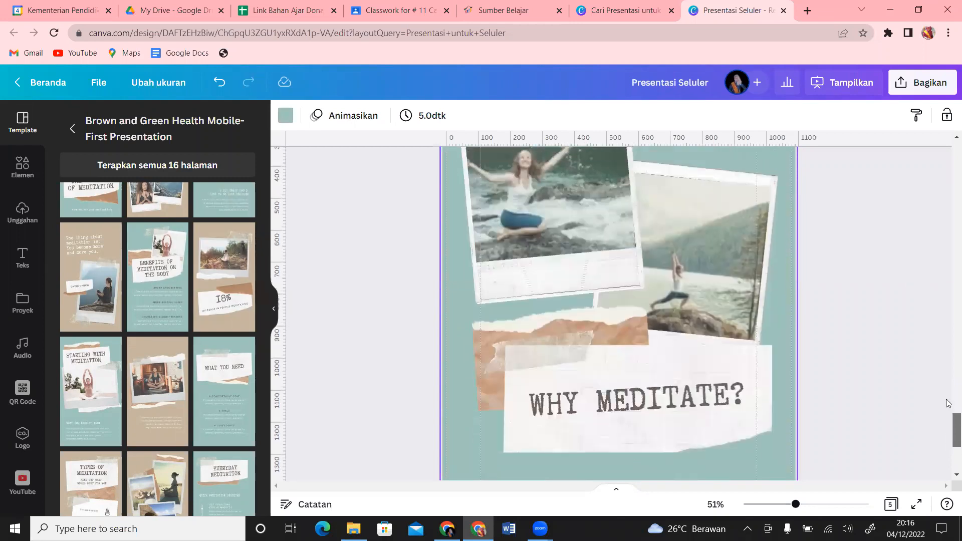
pyautogui.scroll(-3, 949, 431)
pyautogui.scroll(-3, 948, 430)
pyautogui.click(696, 267)
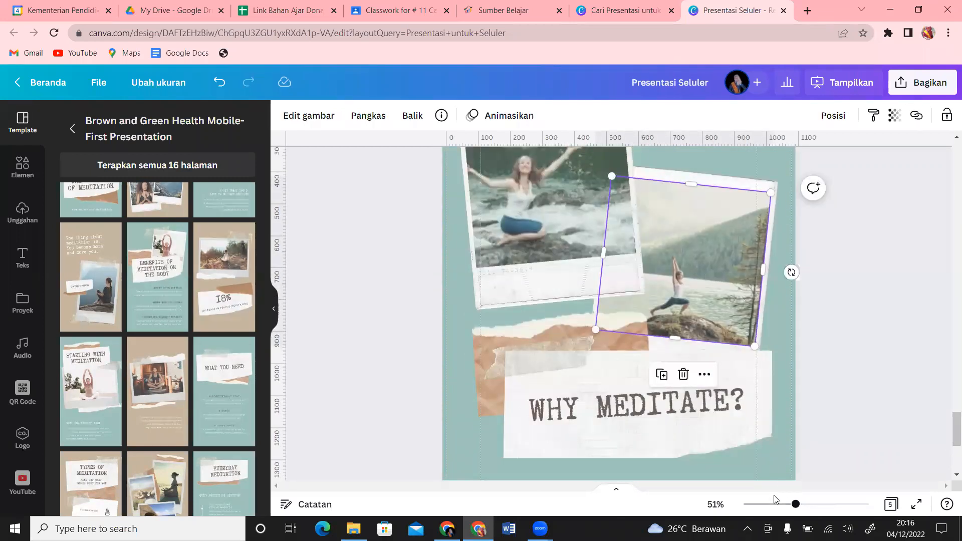
pyautogui.moveTo(796, 508); pyautogui.dragTo(780, 506)
pyautogui.press('Delete')
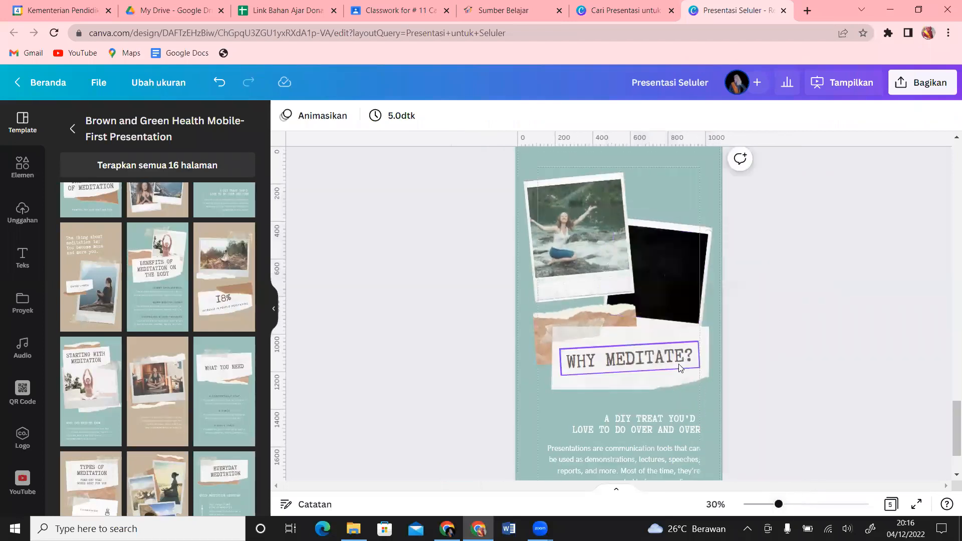
pyautogui.click(675, 239)
pyautogui.press('Delete')
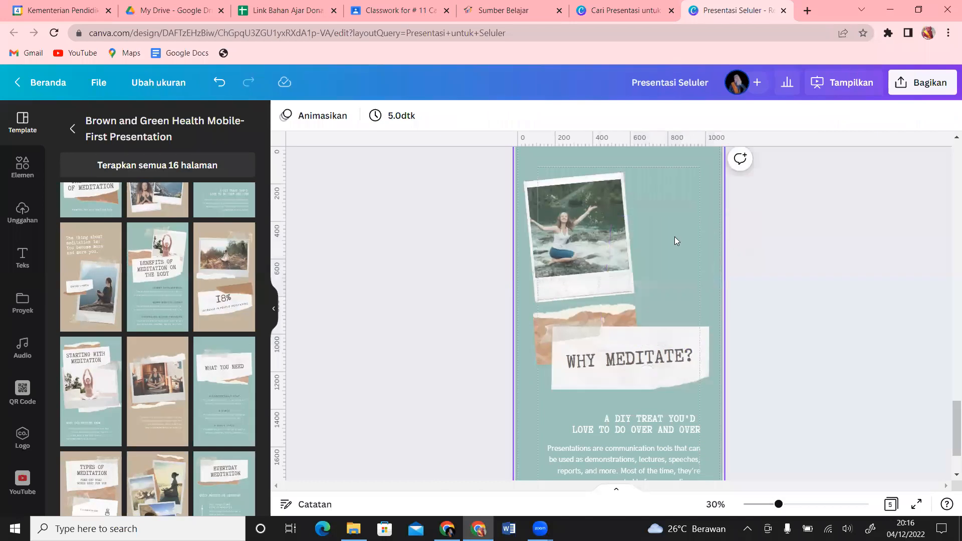
# Move the "Why Meditate?" title together with its white paper, tape and brown paper pieces up to the page's upper edge.
pyautogui.click(670, 366)
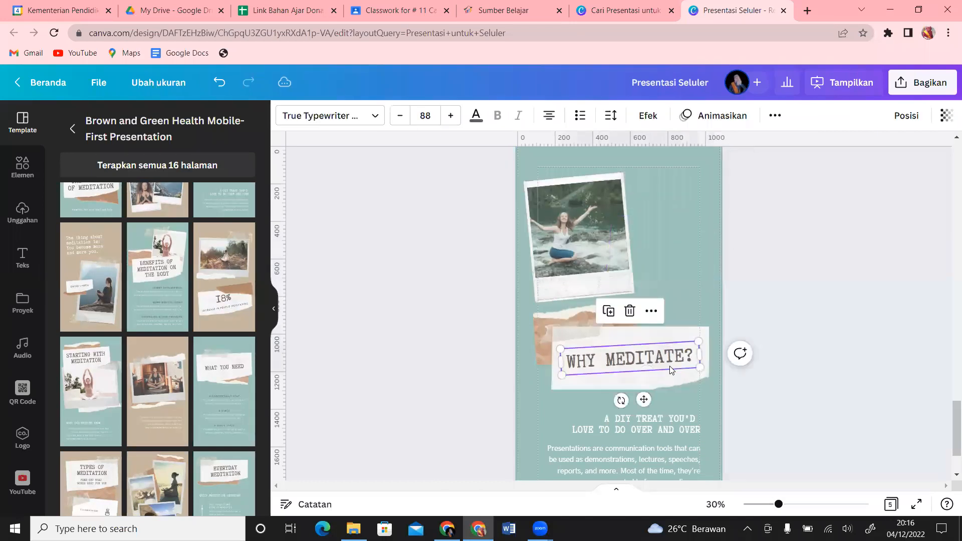
pyautogui.keyDown('shift'); pyautogui.click(680, 339); pyautogui.keyUp('shift')
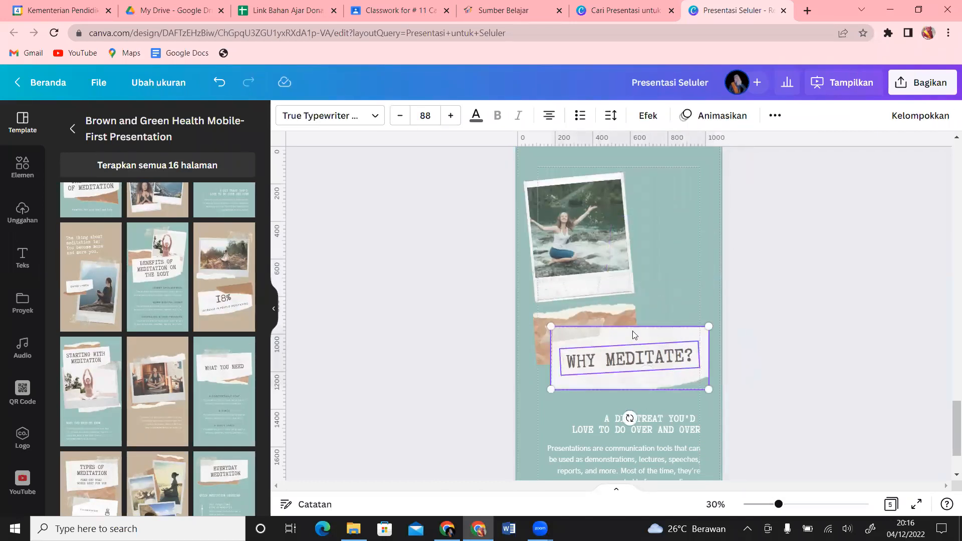
pyautogui.keyDown('shift'); pyautogui.click(600, 329); pyautogui.keyUp('shift')
pyautogui.keyDown('shift'); pyautogui.click(624, 310); pyautogui.keyUp('shift')
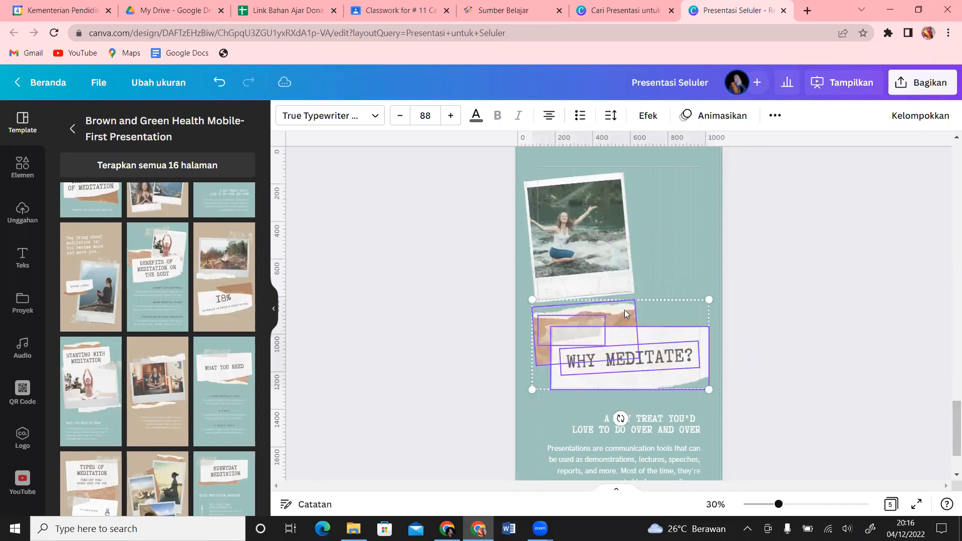
pyautogui.moveTo(626, 311); pyautogui.dragTo(640, 153)
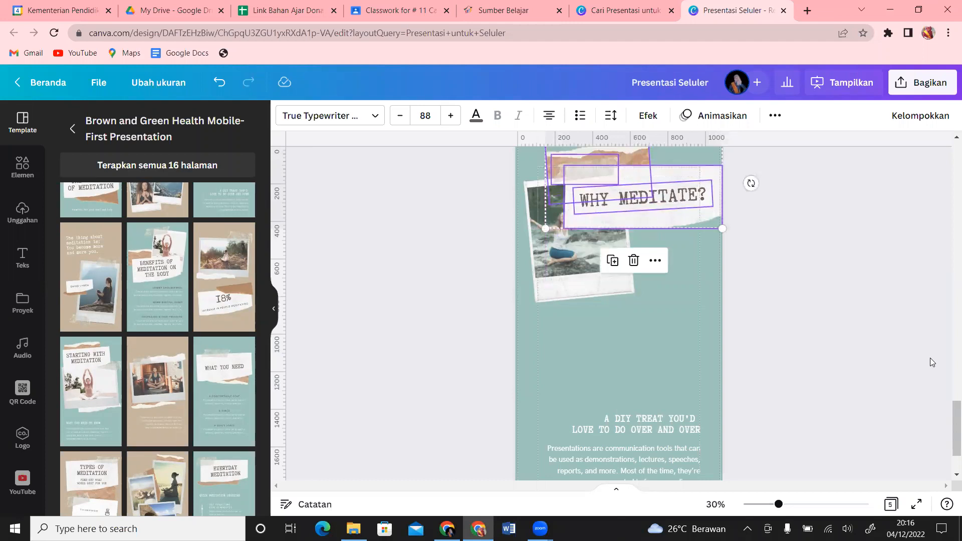
pyautogui.moveTo(948, 430)
pyautogui.mouseDown()
pyautogui.moveTo(948, 379)
pyautogui.moveTo(947, 438)
pyautogui.mouseUp()
pyautogui.scroll(3, 750, 293)
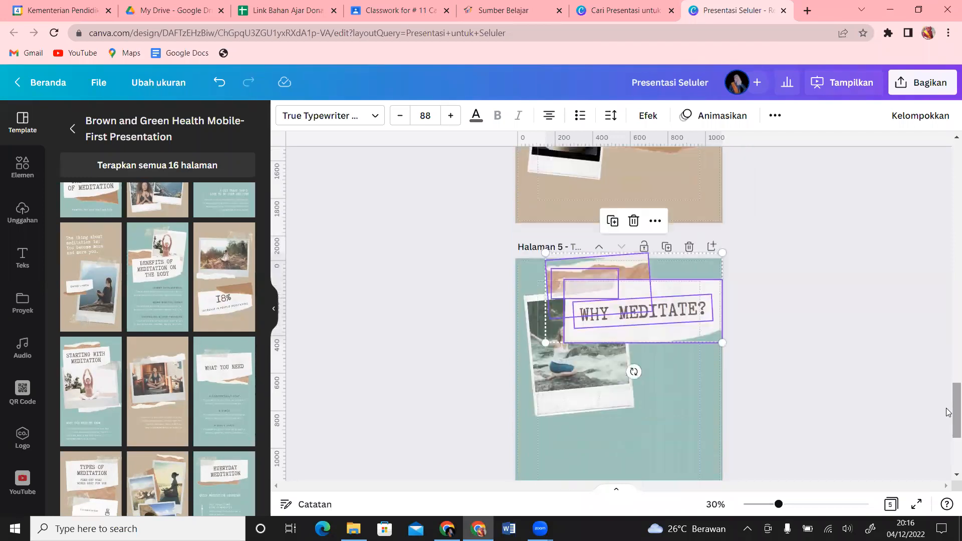
pyautogui.click(710, 420)
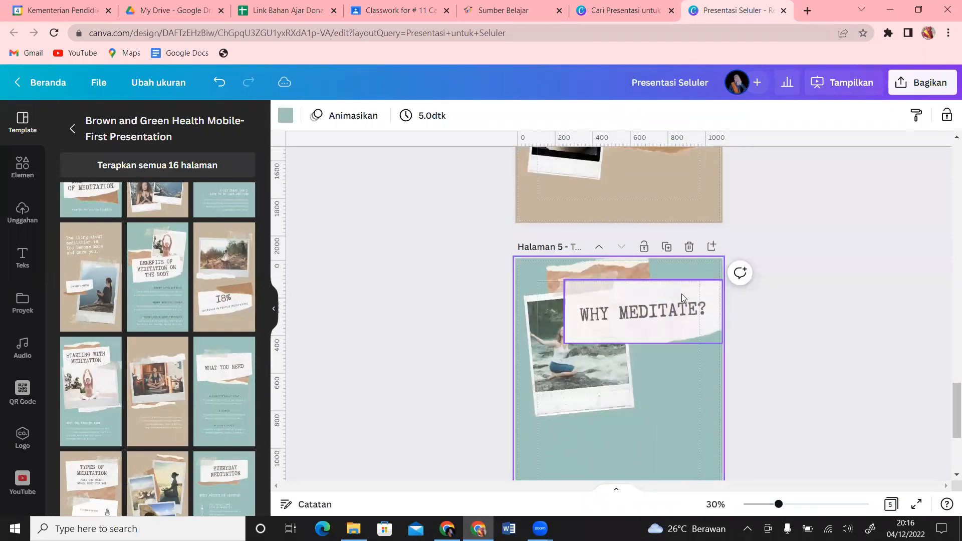
# Replace the page 5 title text with "MATERI".
pyautogui.click(707, 308)
pyautogui.click(707, 309)
pyautogui.write('MA')
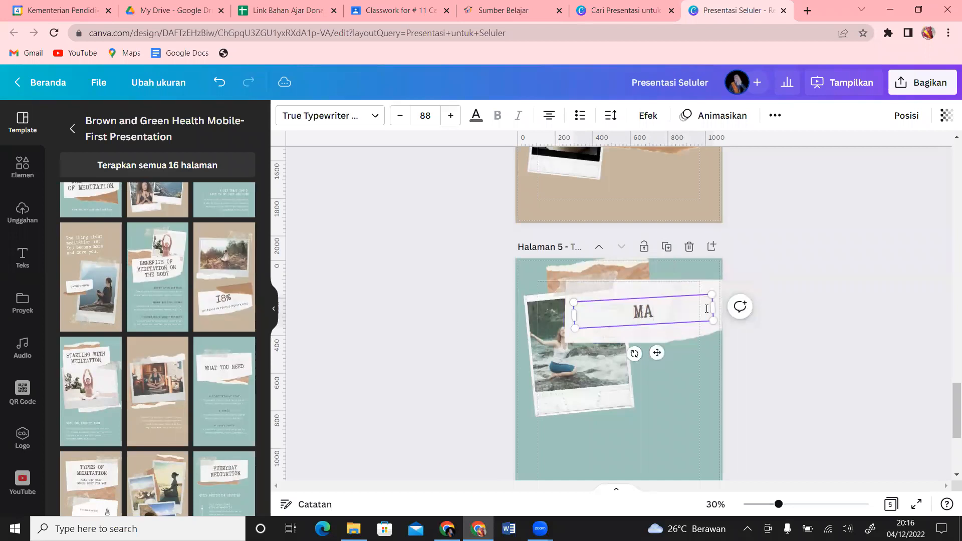
pyautogui.write('YERI')
# Delete the riverside meditation photo from the remaining polaroid frame on the Materi page.
pyautogui.click(586, 372)
pyautogui.moveTo(531, 346); pyautogui.dragTo(492, 350)
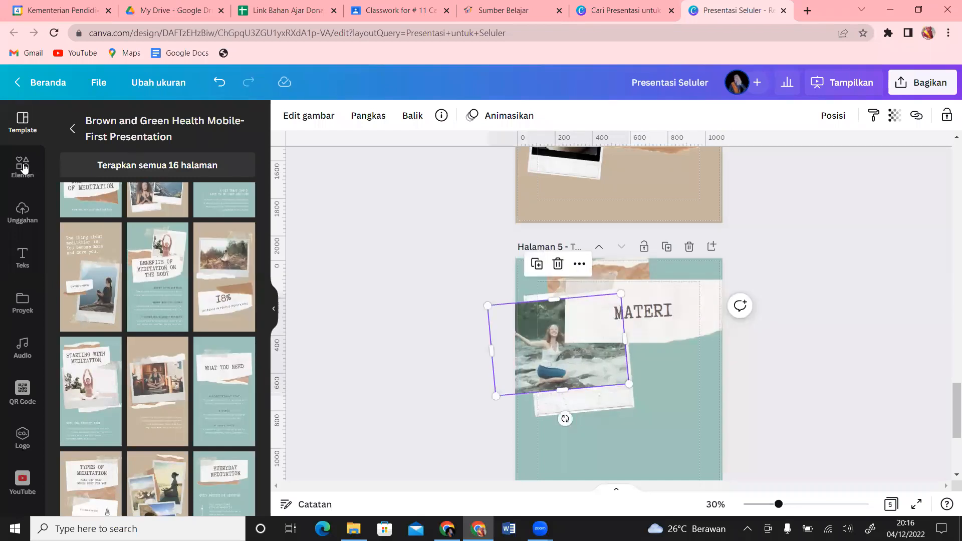
pyautogui.click(21, 173)
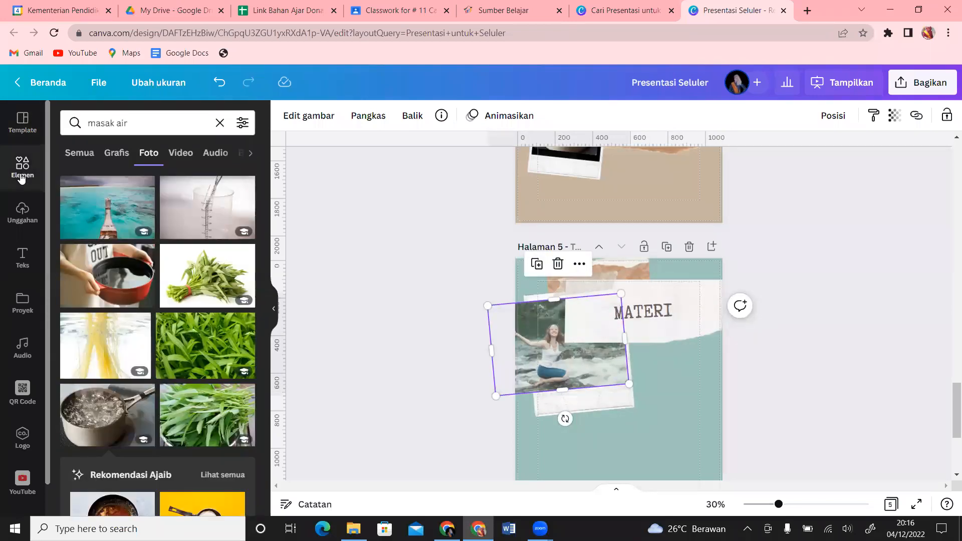
pyautogui.press('Delete')
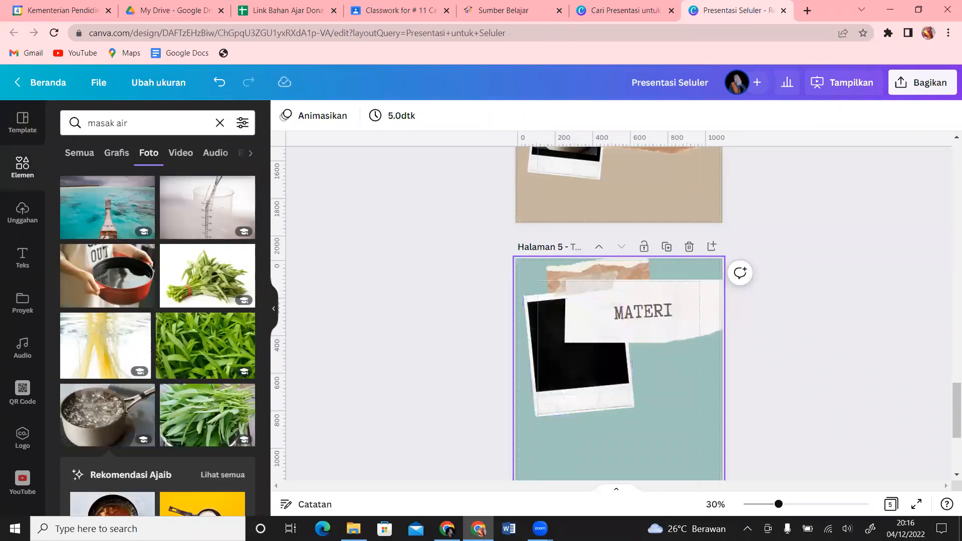
# Search the photo elements for "setrika baju" and insert the photo of an upright iron beside stacked clothes.
pyautogui.scroll(-5, 265, 234)
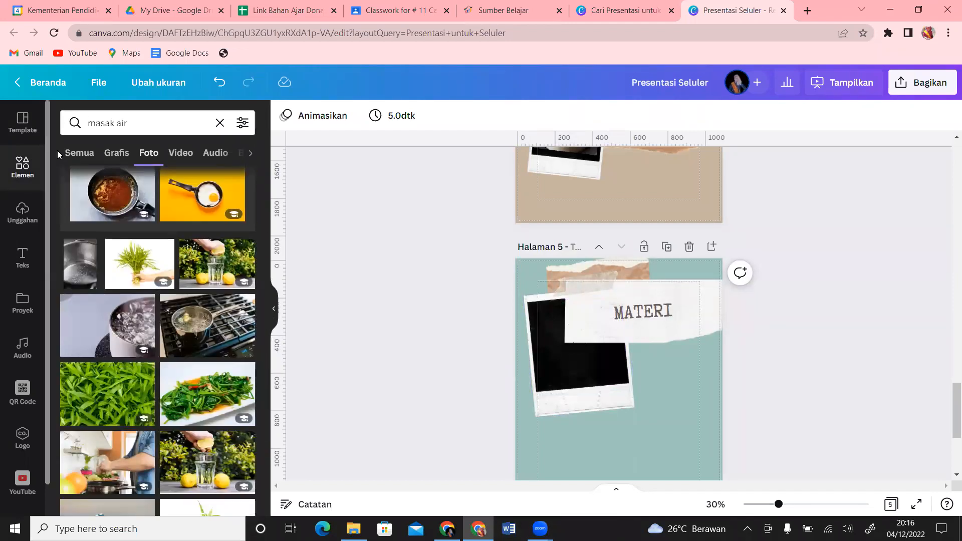
pyautogui.click(66, 129)
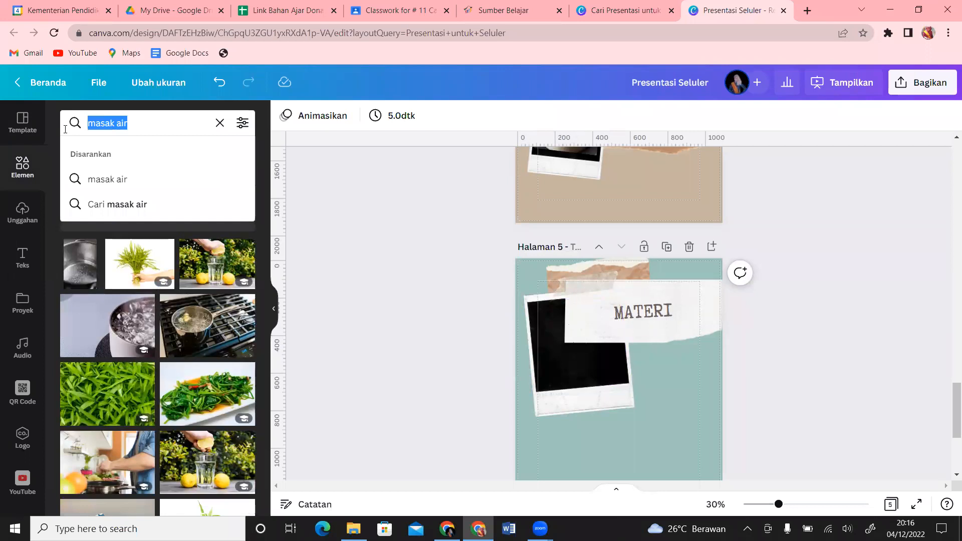
pyautogui.write('setrika baju')
pyautogui.press('Return')
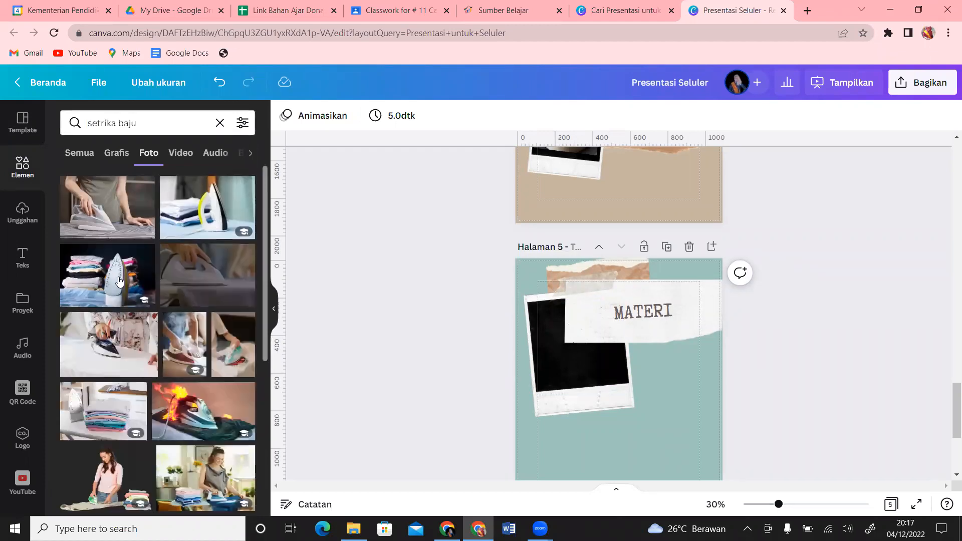
pyautogui.click(117, 279)
pyautogui.moveTo(696, 419); pyautogui.dragTo(599, 401)
pyautogui.click(645, 344)
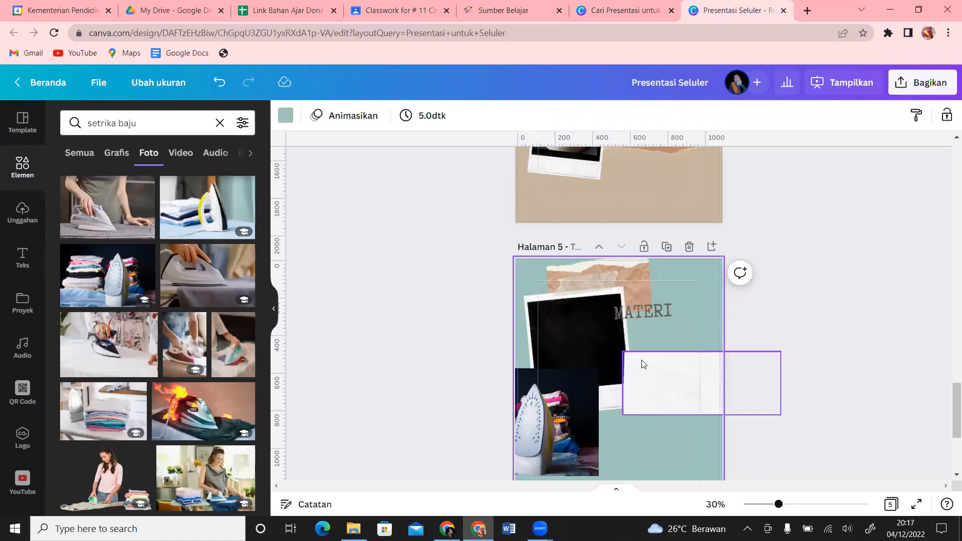
pyautogui.click(581, 423)
pyautogui.moveTo(582, 423); pyautogui.dragTo(610, 379)
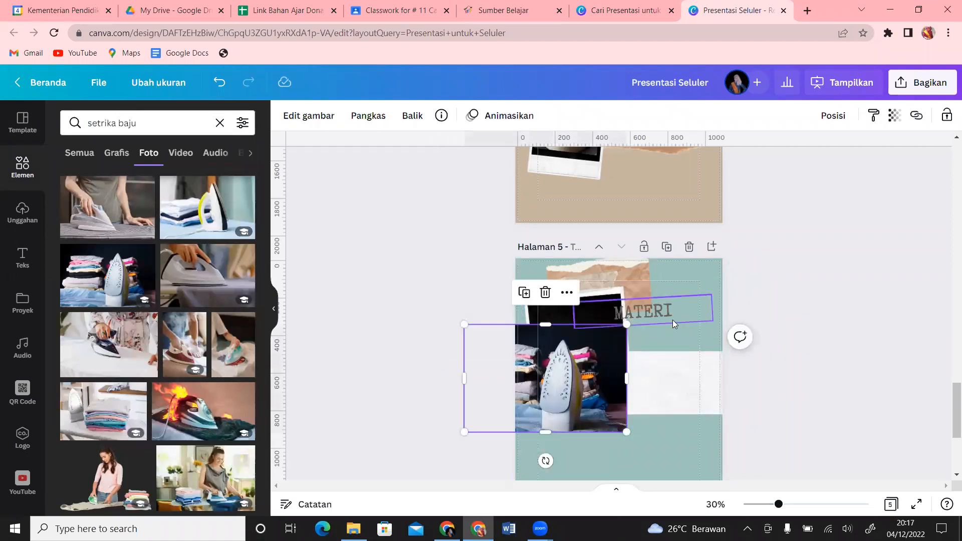
pyautogui.click(654, 352)
pyautogui.hotkey('ctrl', 'z')
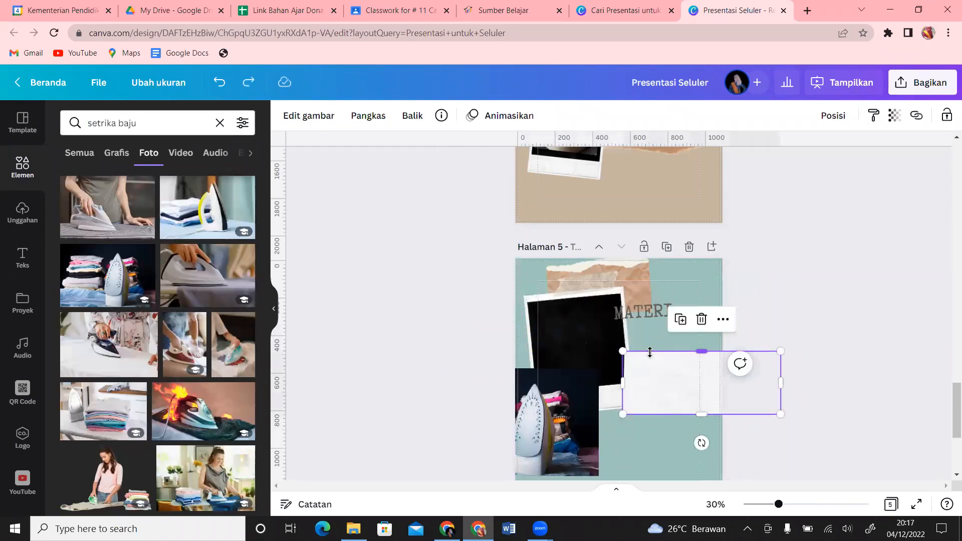
pyautogui.hotkey('ctrl', 'z')
pyautogui.hotkey('ctrl', 'z')
# Move the iron photo onto the polaroid frame, scale it down, tilt it slightly counterclockwise and resize it to fill the opening.
pyautogui.moveTo(647, 419); pyautogui.dragTo(648, 347)
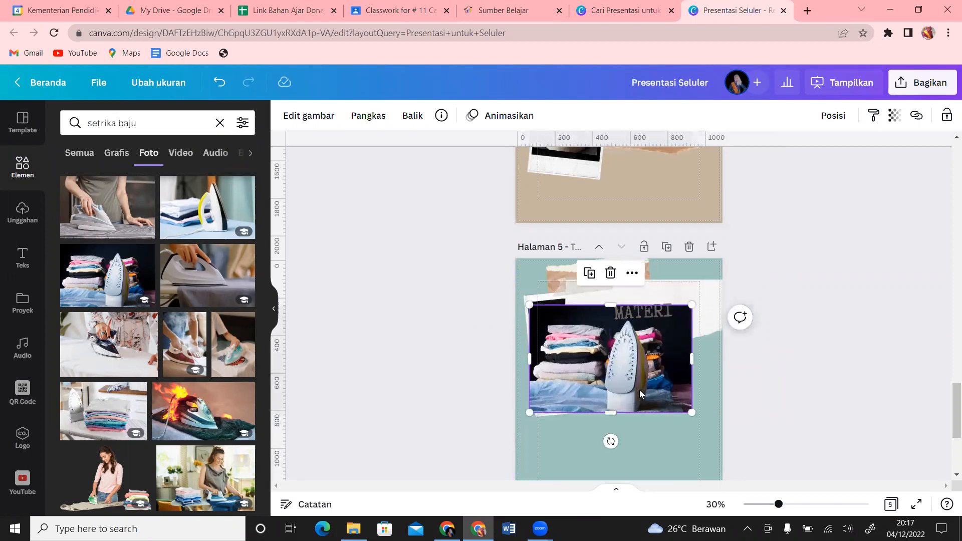
pyautogui.moveTo(673, 403); pyautogui.dragTo(621, 339)
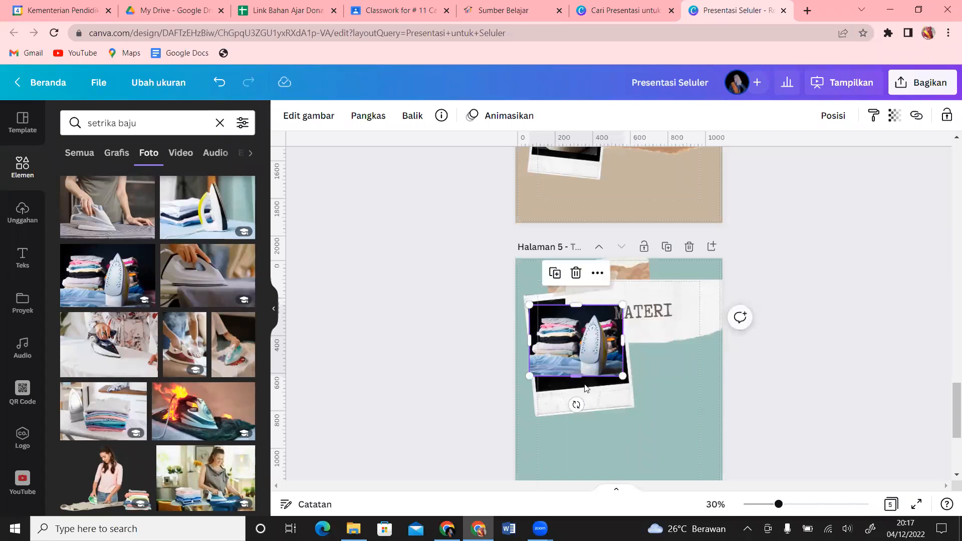
pyautogui.moveTo(577, 405); pyautogui.dragTo(583, 404)
pyautogui.moveTo(572, 359); pyautogui.dragTo(574, 349)
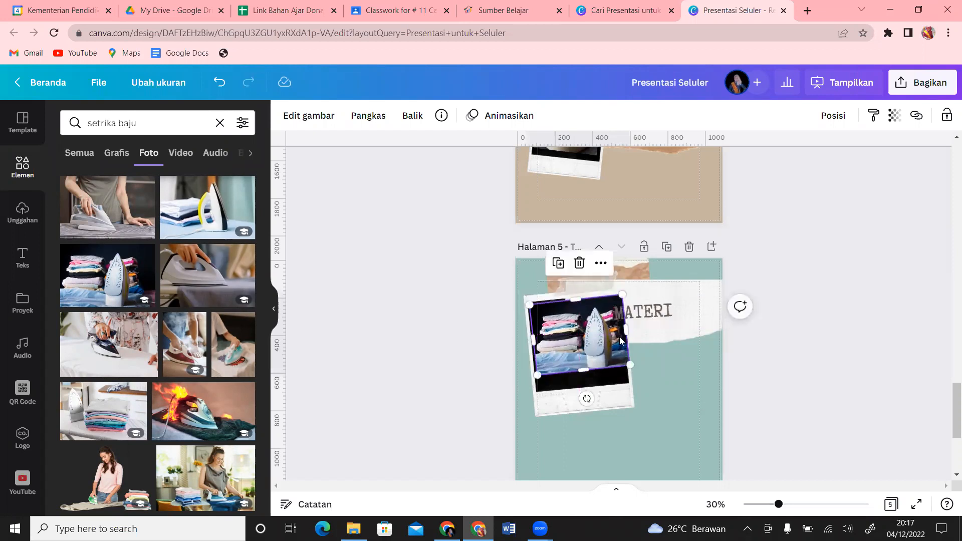
pyautogui.moveTo(623, 329); pyautogui.dragTo(623, 330)
pyautogui.moveTo(580, 372); pyautogui.dragTo(586, 388)
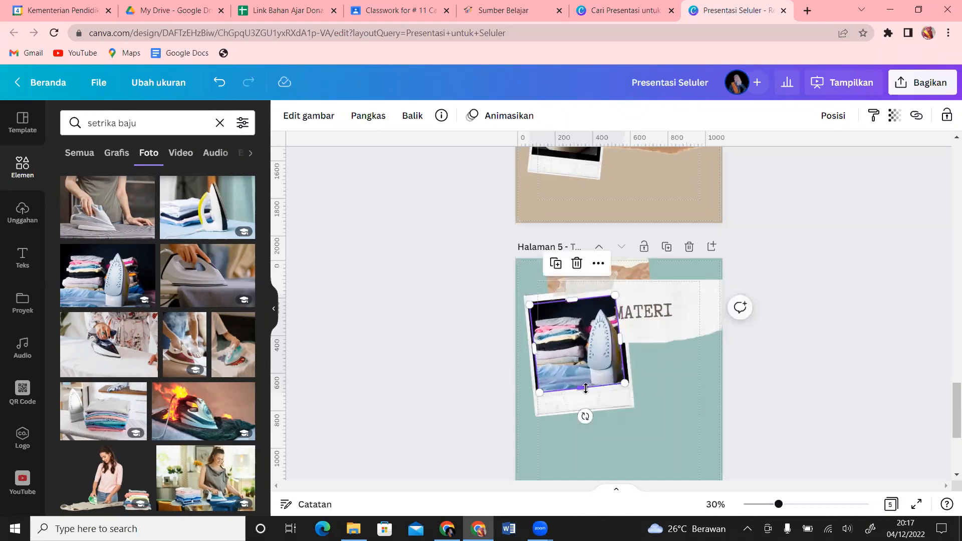
# Send the iron photo one layer backward so it sits behind the torn-paper strip of the MATERI title.
pyautogui.click(696, 384)
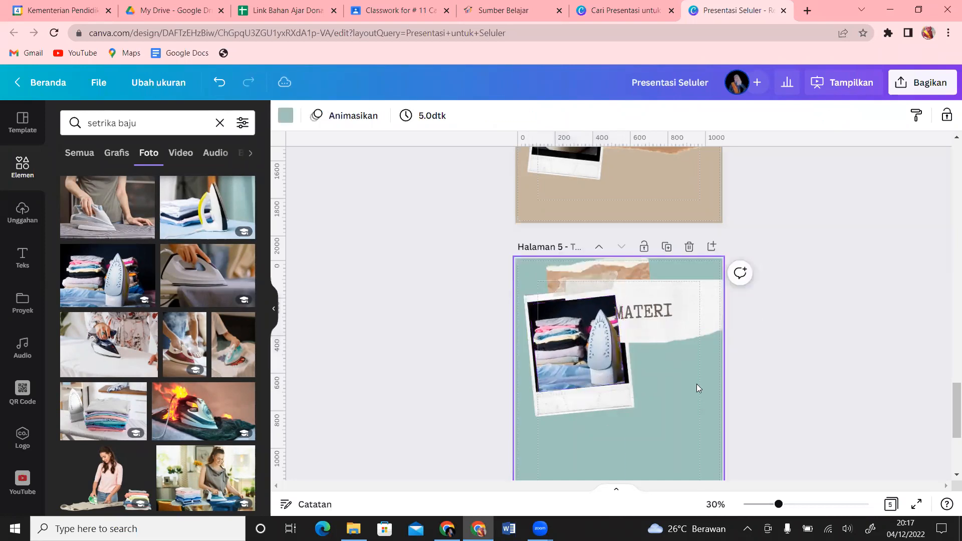
pyautogui.click(603, 364)
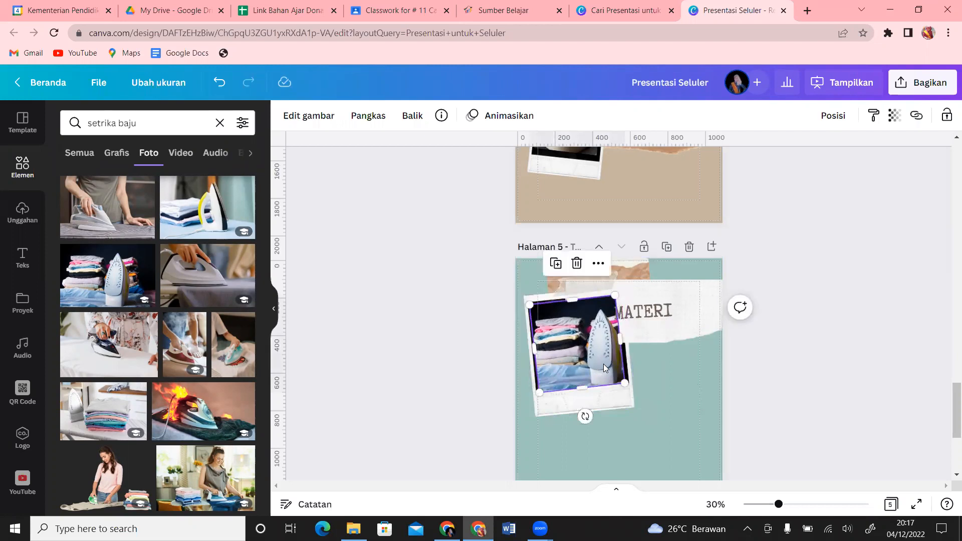
pyautogui.hotkey('ctrl', '[')
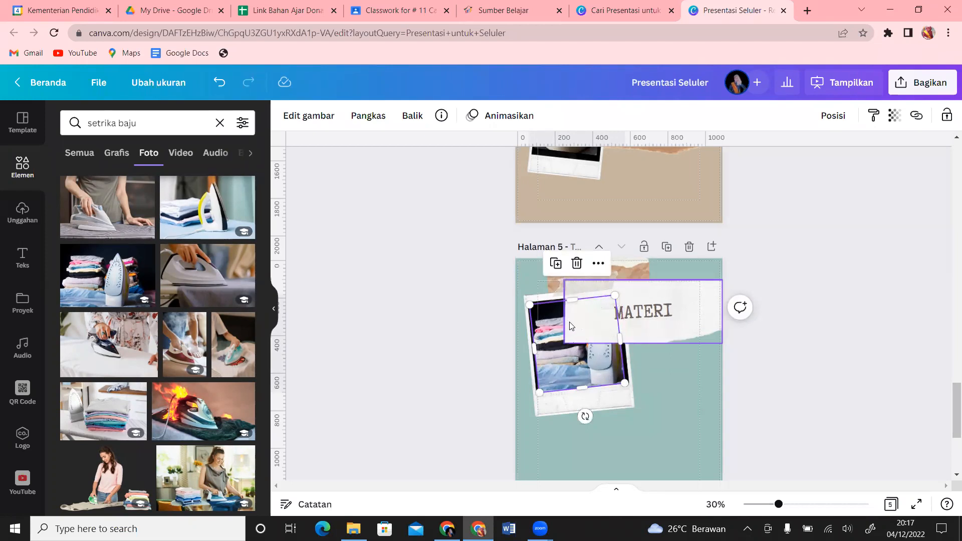
# Switch to the Sumber Belajar page and copy the "Perpindahan Kalor secara Konduksi" heading with its definition, up to "bergetar ditempat.".
pyautogui.click(647, 6)
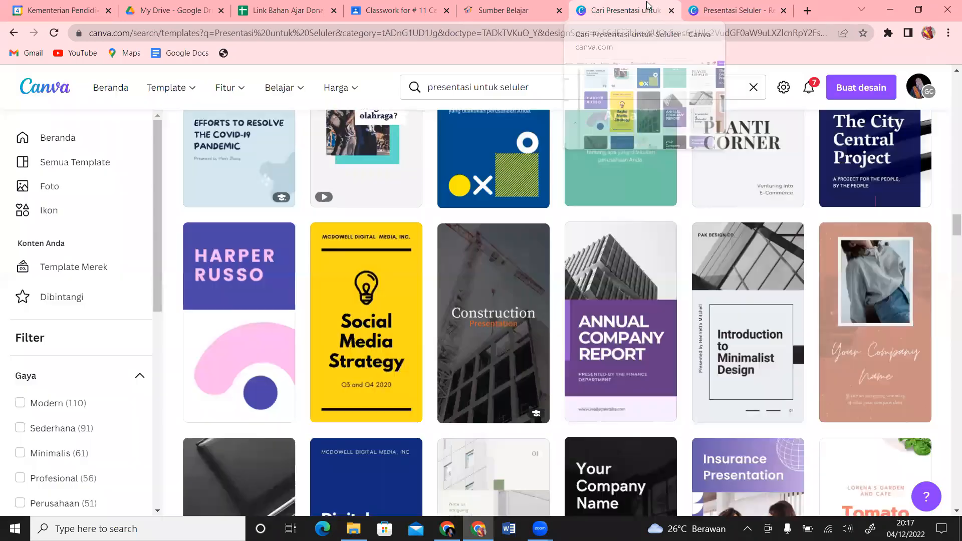
pyautogui.click(480, 14)
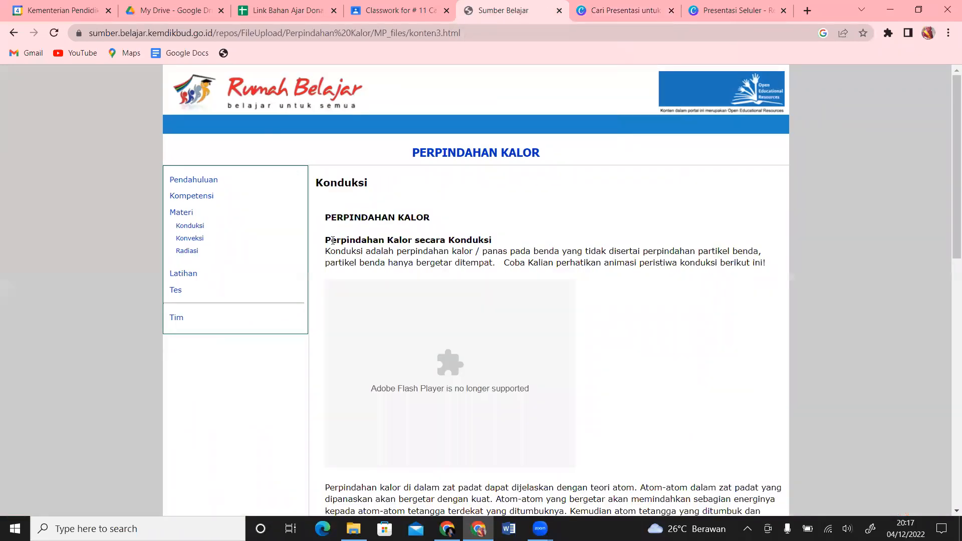
pyautogui.moveTo(327, 241); pyautogui.dragTo(493, 241)
pyautogui.moveTo(646, 255); pyautogui.dragTo(502, 266)
pyautogui.hotkey('ctrl', 'c')
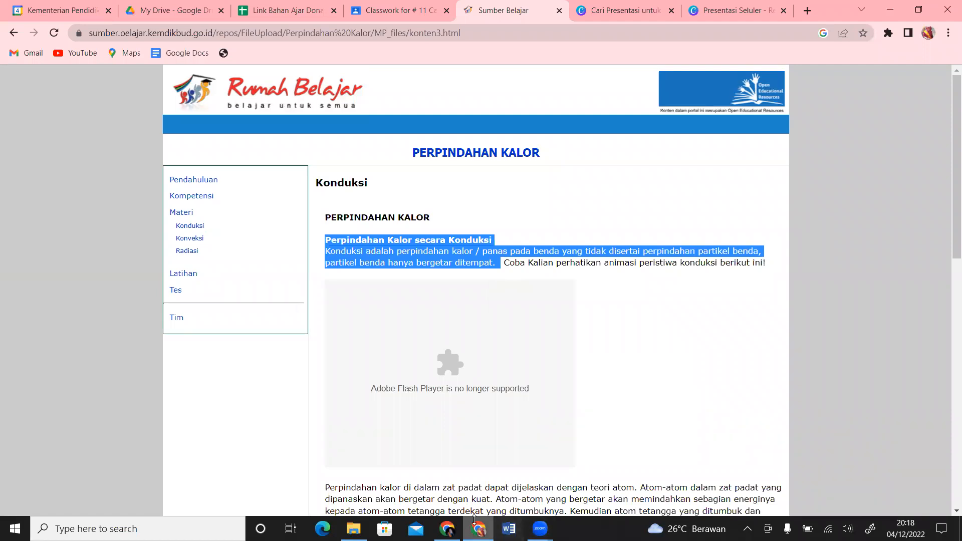
pyautogui.click(454, 530)
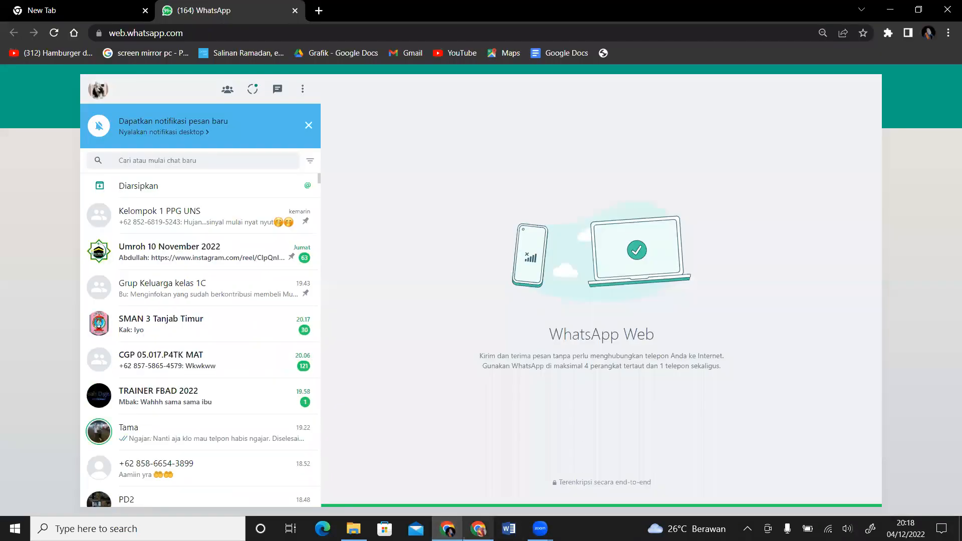
pyautogui.click(479, 529)
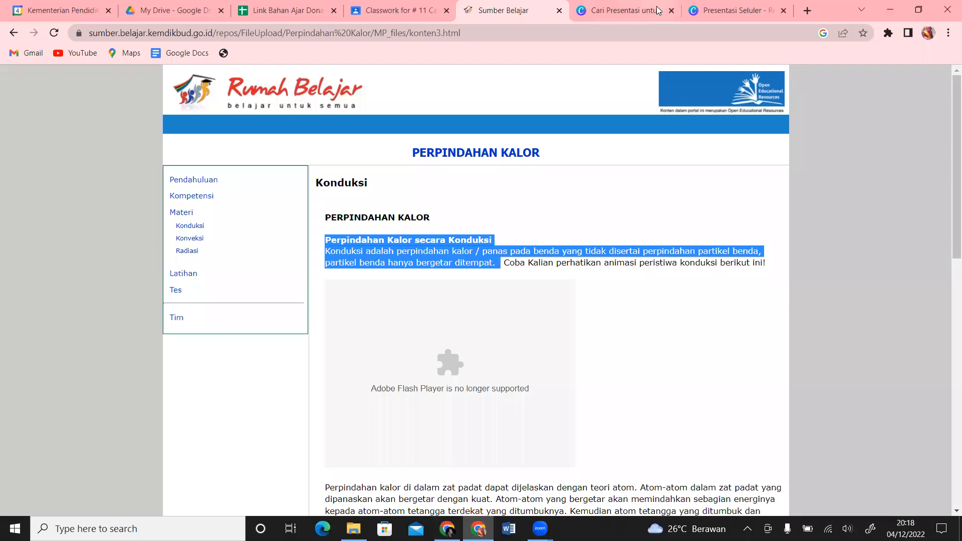
# Back in the Canva design, move the grouped placeholder heading and paragraph on the Materi page up beneath the polaroid and ungroup them.
pyautogui.click(734, 13)
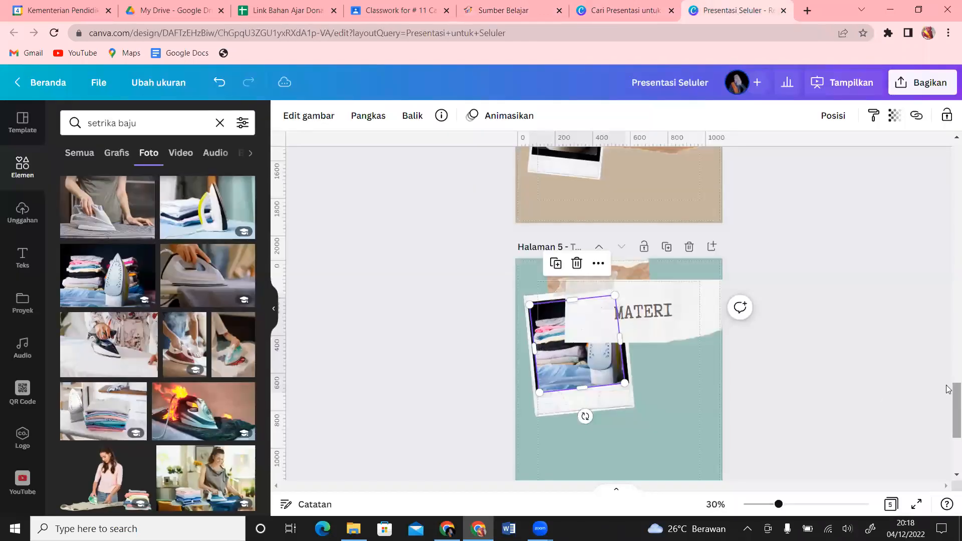
pyautogui.scroll(-1, 949, 431)
pyautogui.scroll(-3, 949, 431)
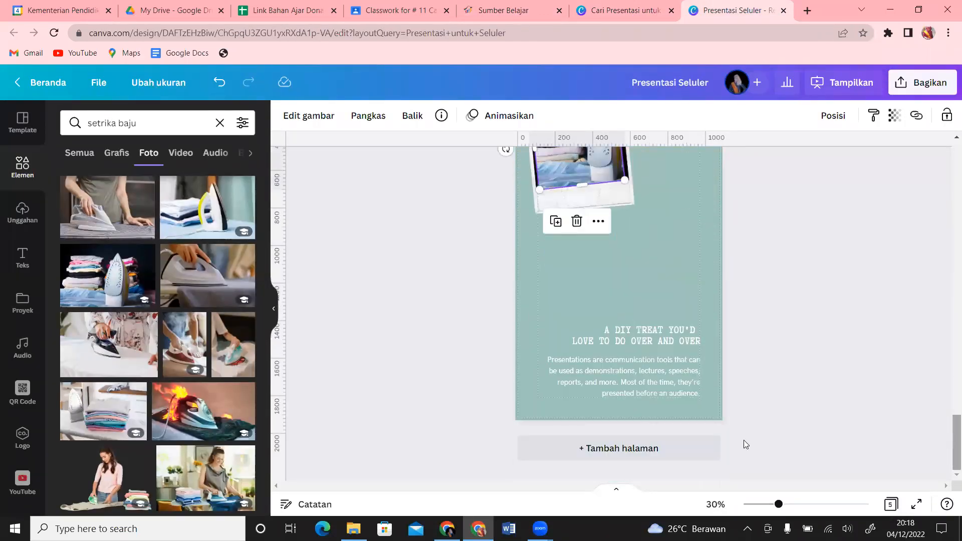
pyautogui.click(628, 340)
pyautogui.moveTo(637, 277); pyautogui.dragTo(635, 238)
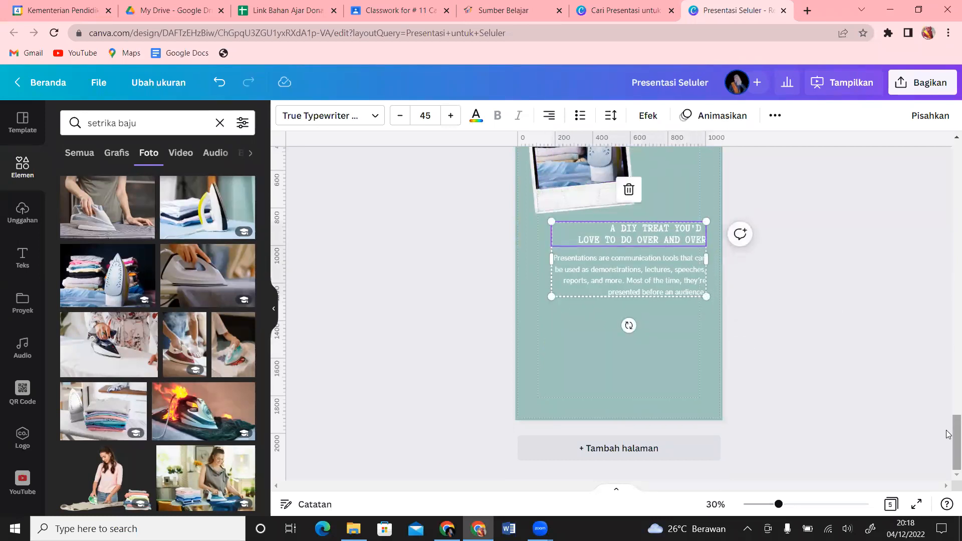
pyautogui.scroll(3, 949, 411)
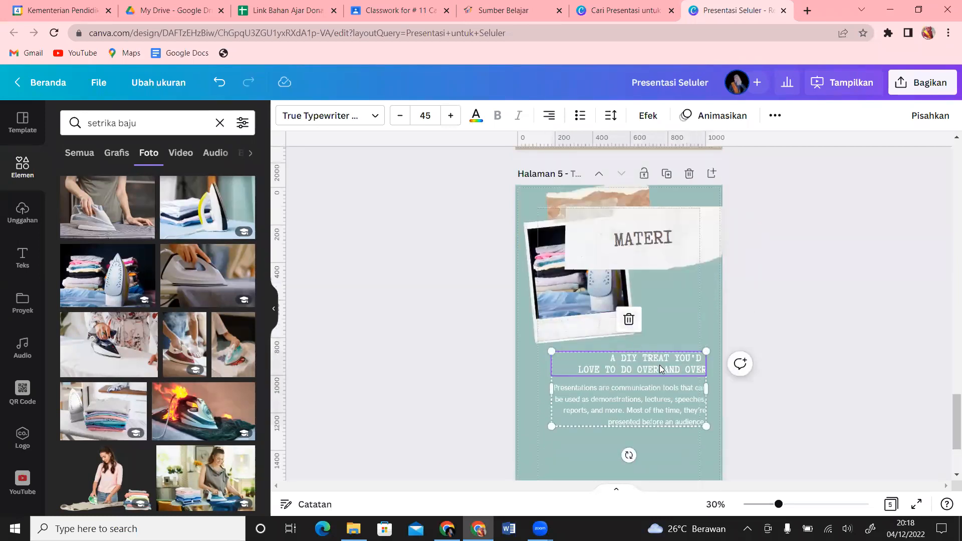
pyautogui.click(921, 117)
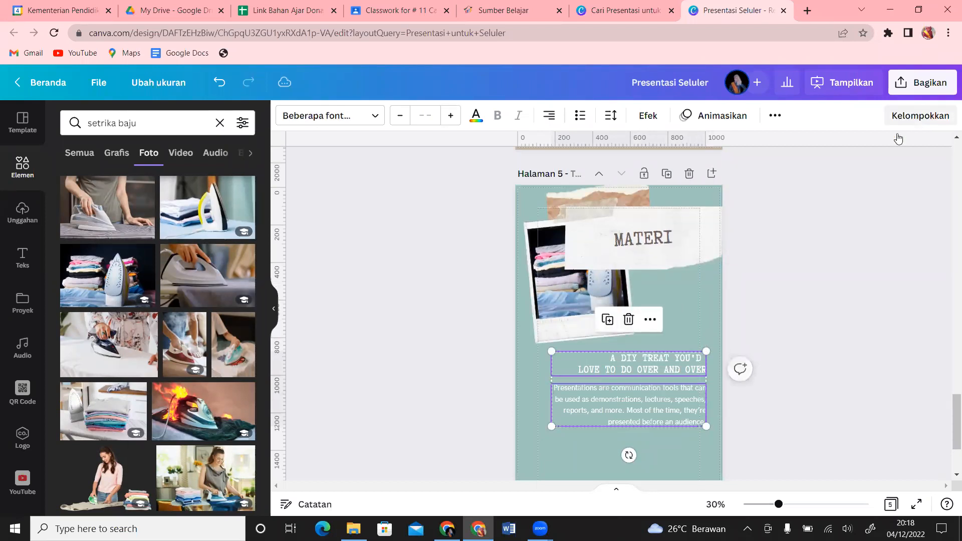
pyautogui.click(662, 440)
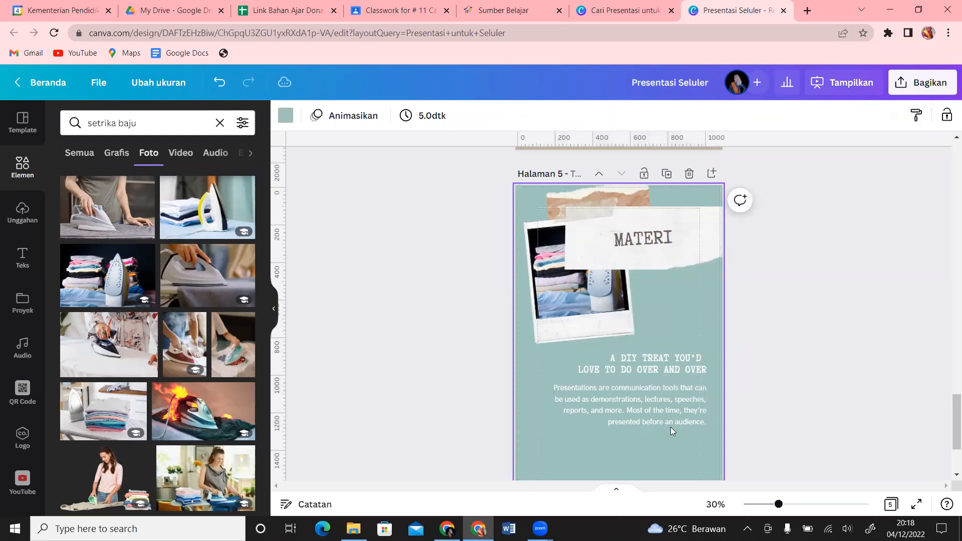
# Replace the placeholder paragraph with the copied conduction definition and move it down clear of the placeholder heading.
pyautogui.click(697, 423)
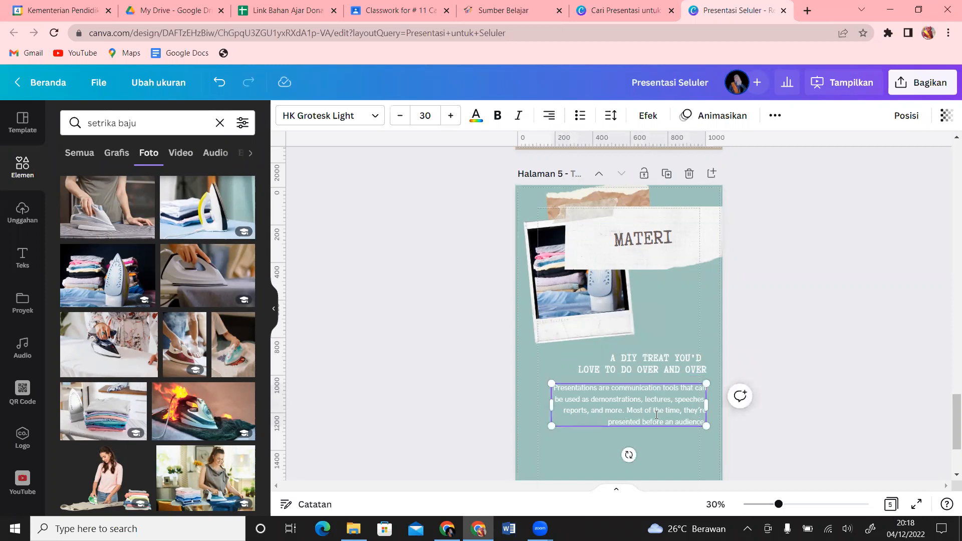
pyautogui.moveTo(556, 389); pyautogui.dragTo(702, 422)
pyautogui.press('BackSpace')
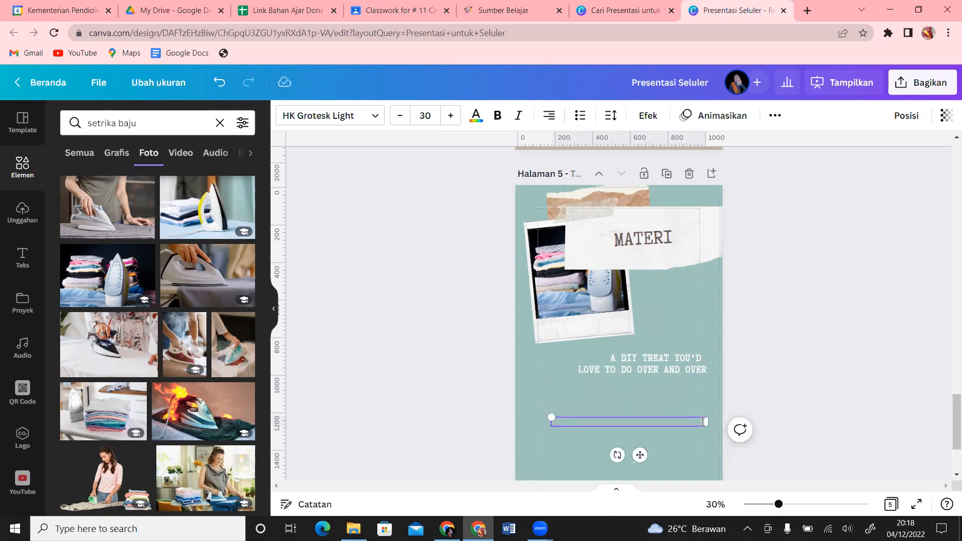
pyautogui.hotkey('ctrl', 'v')
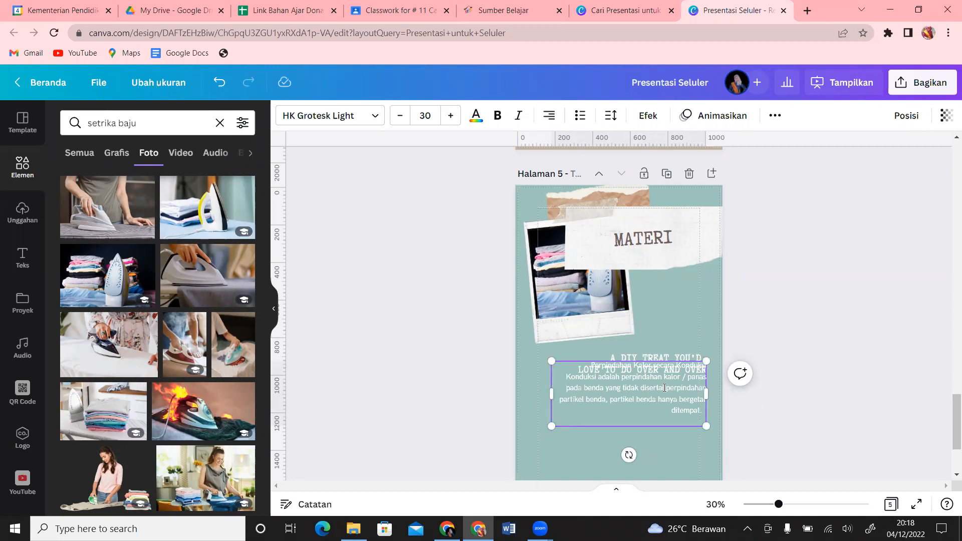
pyautogui.click(697, 458)
pyautogui.moveTo(676, 404); pyautogui.dragTo(677, 430)
# Replace the placeholder heading with "KONDUKSI", then move the heading up beside the polaroid and the definition paragraph up below it.
pyautogui.click(698, 362)
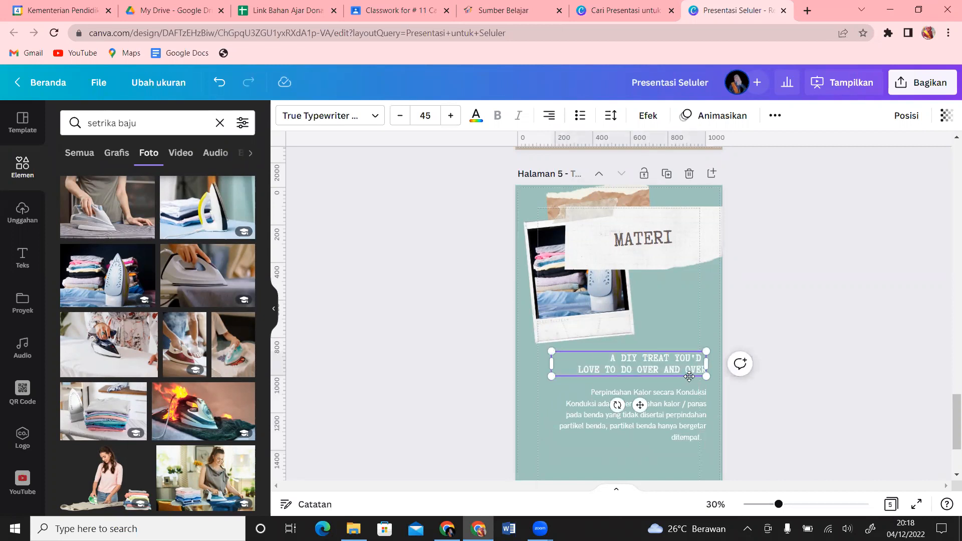
pyautogui.doubleClick(703, 370)
pyautogui.write('KON')
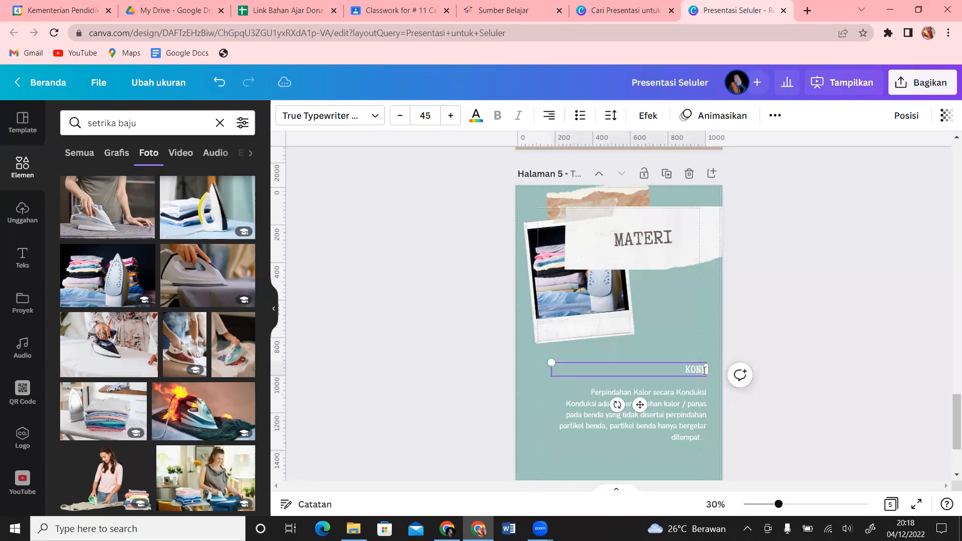
pyautogui.write('DUK')
pyautogui.press('BackSpace')
pyautogui.write('SI')
pyautogui.press('BackSpace')
pyautogui.press('BackSpace')
pyautogui.press('BackSpace')
pyautogui.write('KSI')
pyautogui.press('BackSpace')
pyautogui.press('BackSpace')
pyautogui.press('BackSpace')
pyautogui.press('BackSpace')
pyautogui.write('DU')
pyautogui.press('BackSpace')
pyautogui.press('BackSpace')
pyautogui.press('BackSpace')
pyautogui.write('KONDUKSI')
pyautogui.moveTo(641, 405); pyautogui.dragTo(636, 340)
pyautogui.moveTo(643, 427); pyautogui.dragTo(641, 387)
# Scale down the polaroid frame together with its iron photo and move the conduction definition up directly beneath the KONDUKSI heading.
pyautogui.click(566, 329)
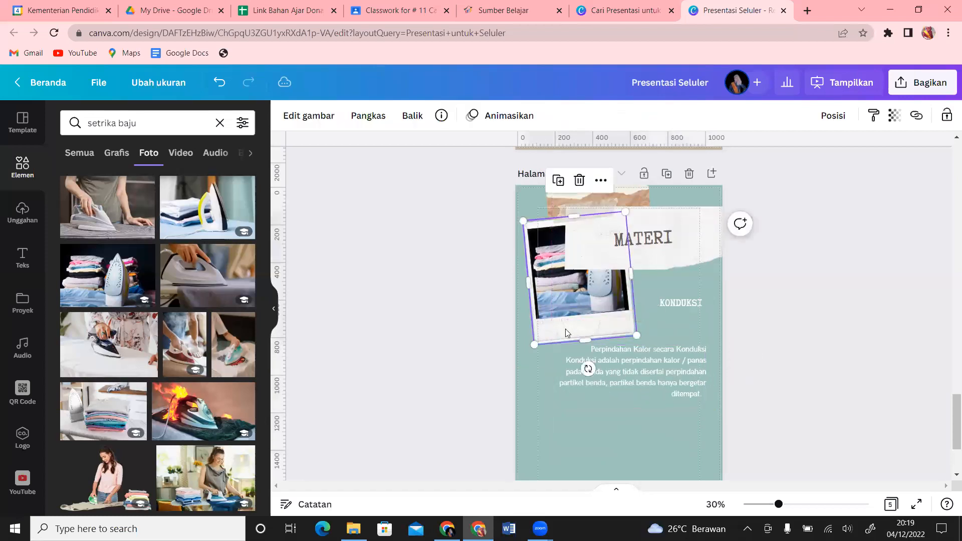
pyautogui.click(557, 301)
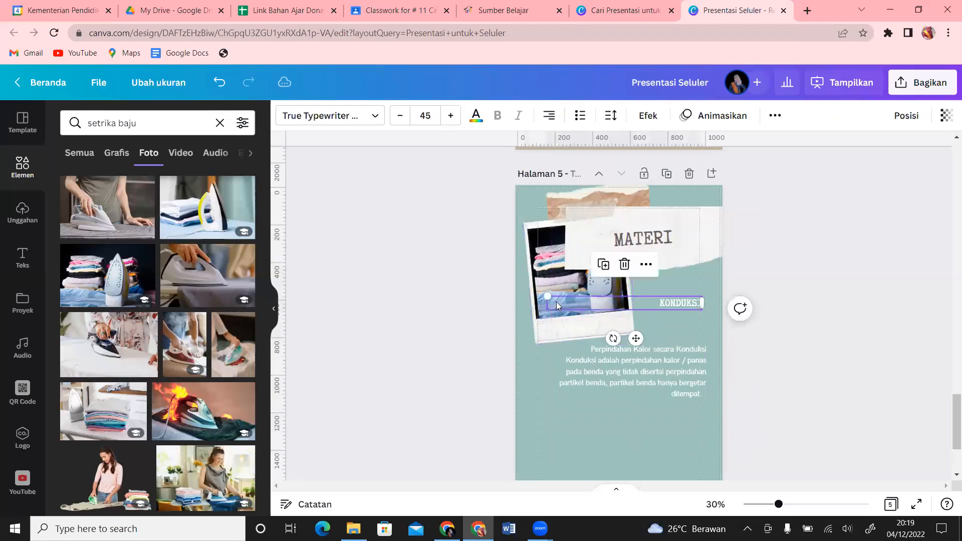
pyautogui.click(536, 248)
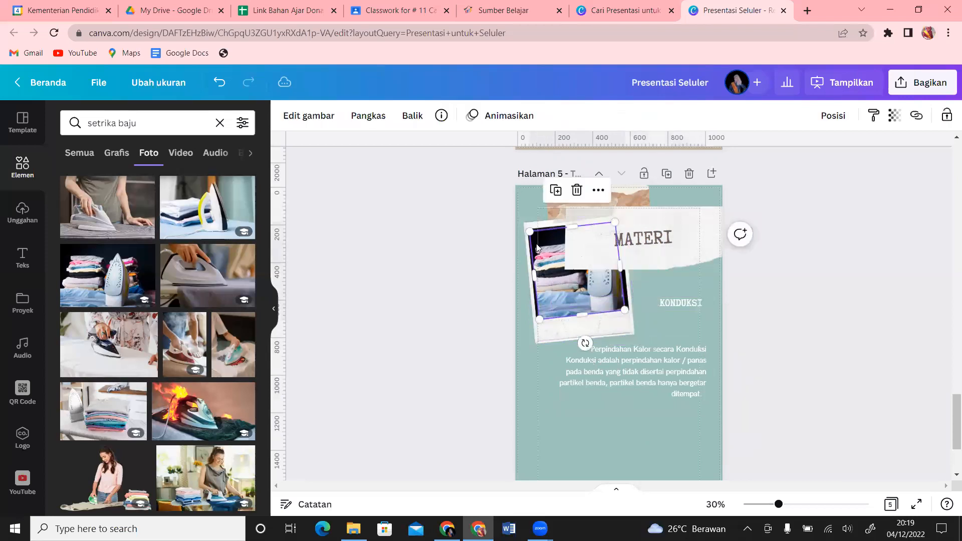
pyautogui.keyDown('shift'); pyautogui.click(548, 341); pyautogui.keyUp('shift')
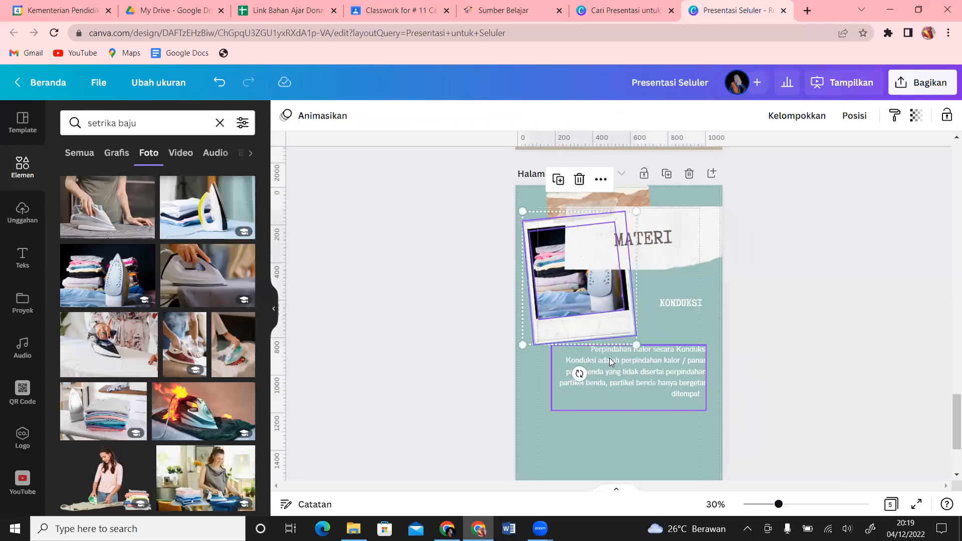
pyautogui.moveTo(636, 346); pyautogui.dragTo(599, 332)
pyautogui.moveTo(616, 374); pyautogui.dragTo(613, 345)
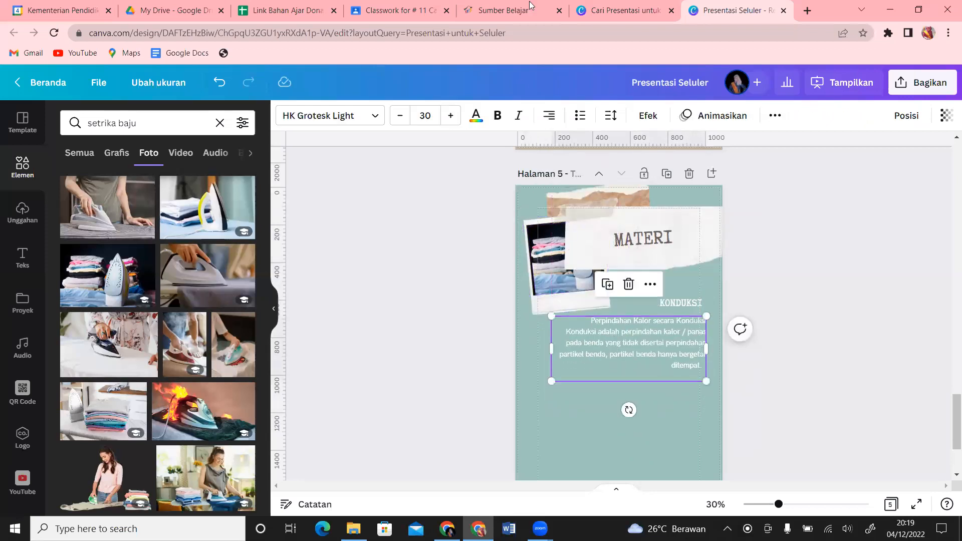
# On the Sumber Belajar Konduksi page, copy the paragraph from "Perpindahan kalor di dalam zat padat" to "isolator di bawah ini!".
pyautogui.click(522, 10)
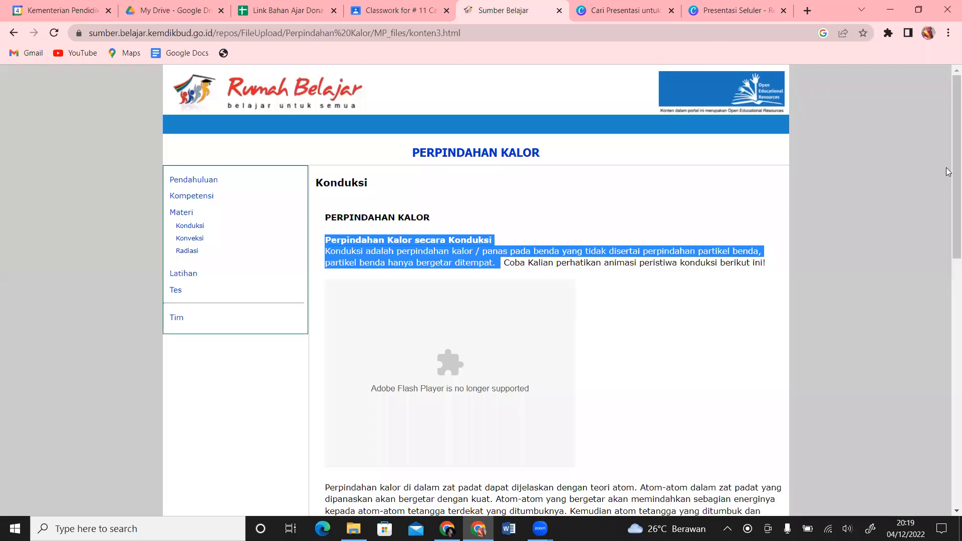
pyautogui.scroll(-4, 949, 273)
pyautogui.scroll(-1, 949, 271)
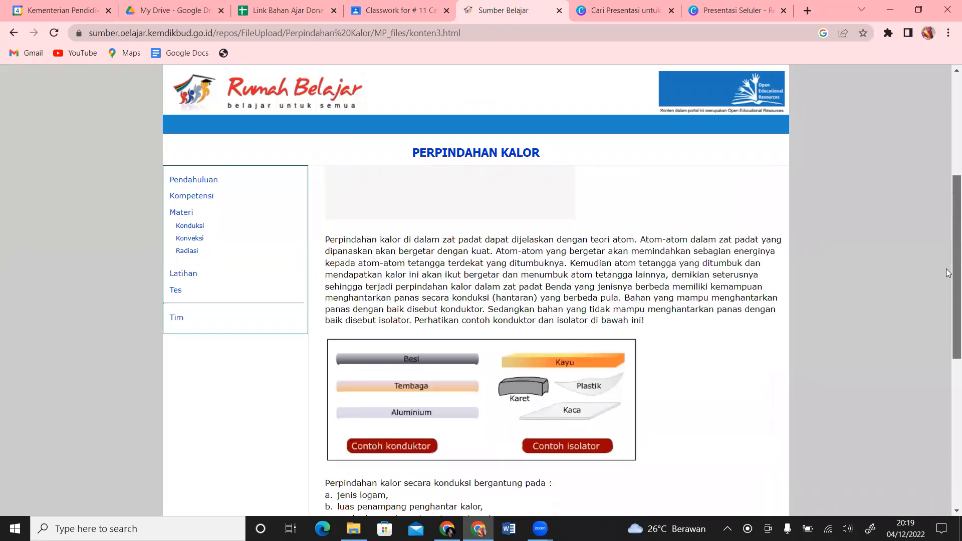
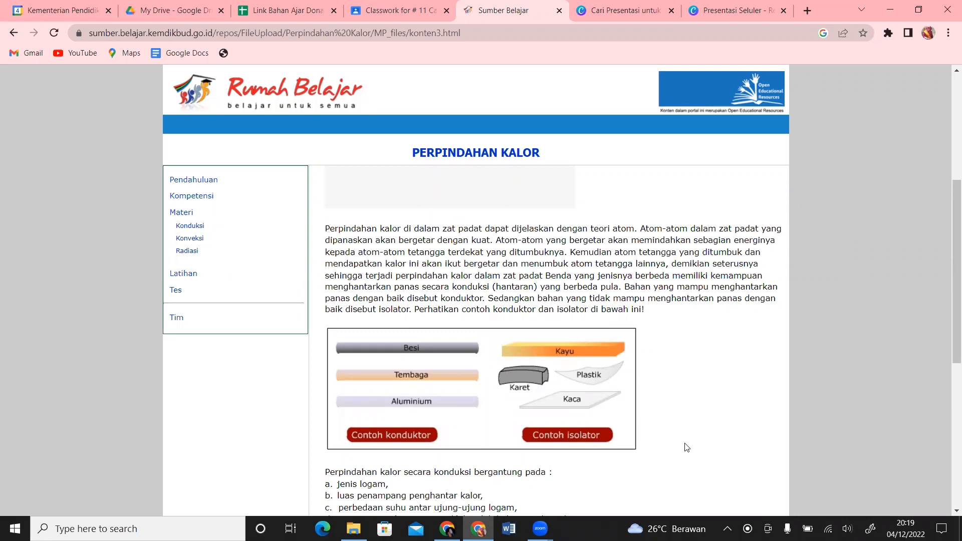
pyautogui.moveTo(949, 252); pyautogui.dragTo(949, 348)
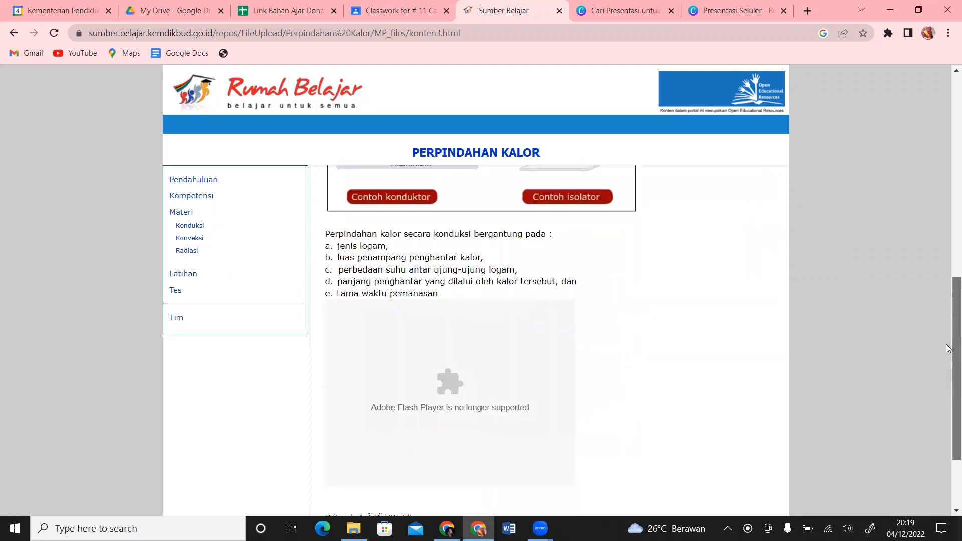
pyautogui.scroll(5, 601, 311)
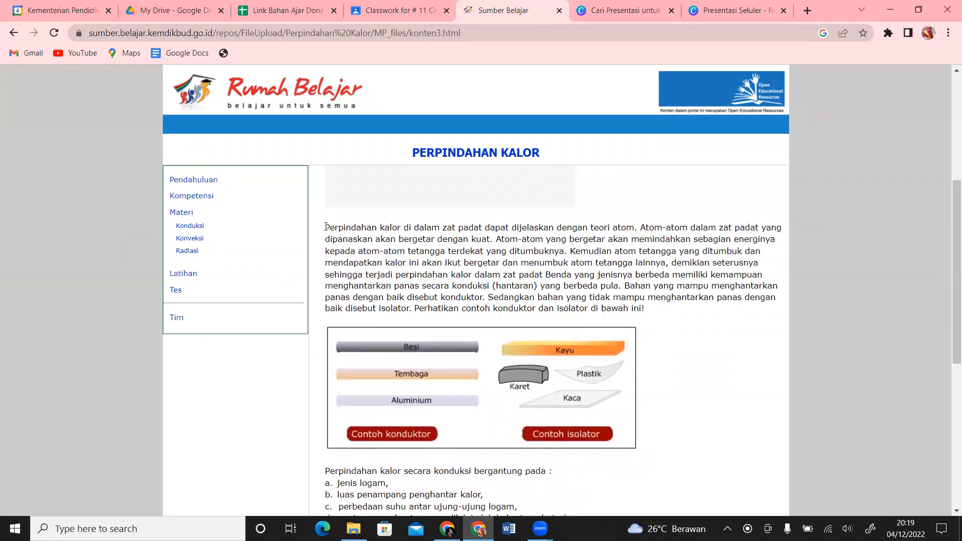
pyautogui.moveTo(326, 227); pyautogui.dragTo(660, 315)
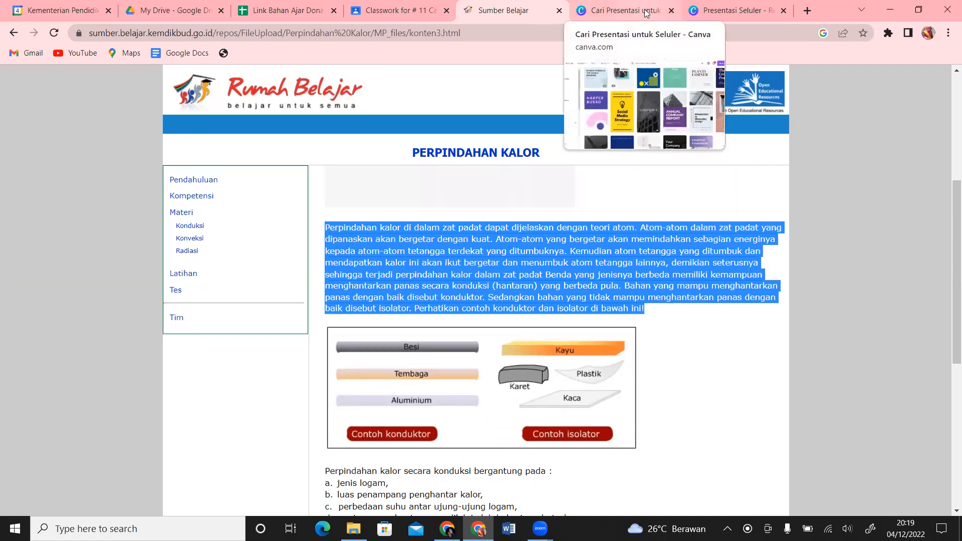
# Switch to the Presentasi Seluler design, paste the copied paragraph as new text on the Materi page and turn off its uppercase formatting.
pyautogui.click(752, 7)
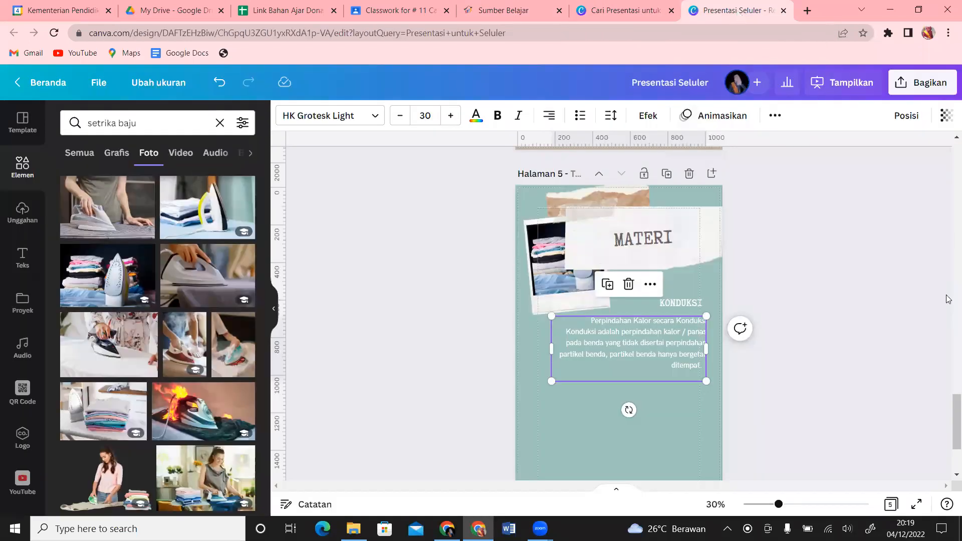
pyautogui.scroll(-3, 949, 451)
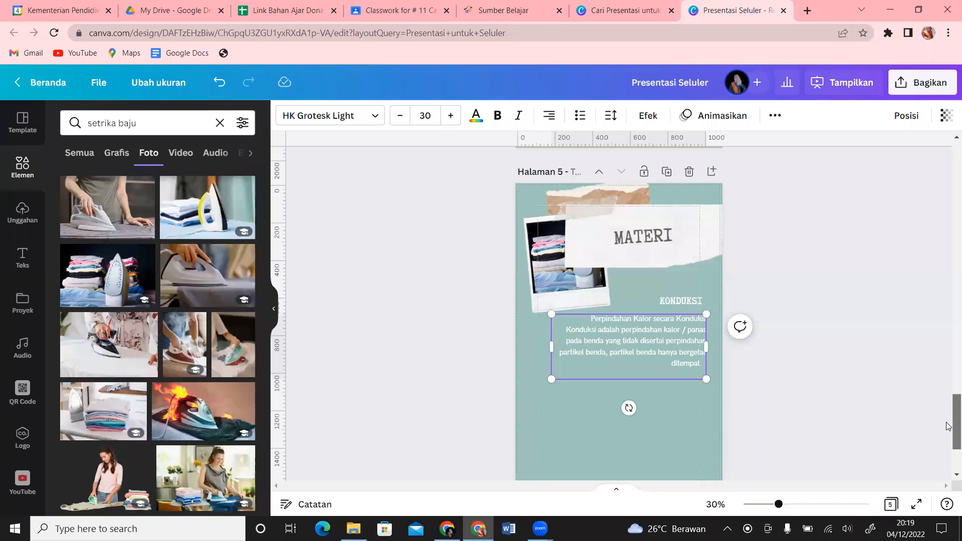
pyautogui.scroll(1, 949, 430)
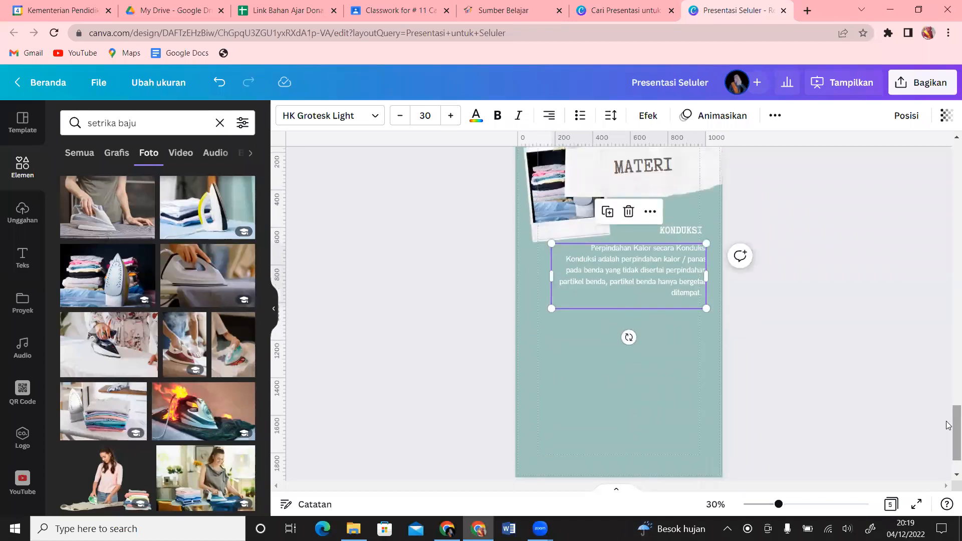
pyautogui.click(600, 379)
pyautogui.hotkey('ctrl', 'v')
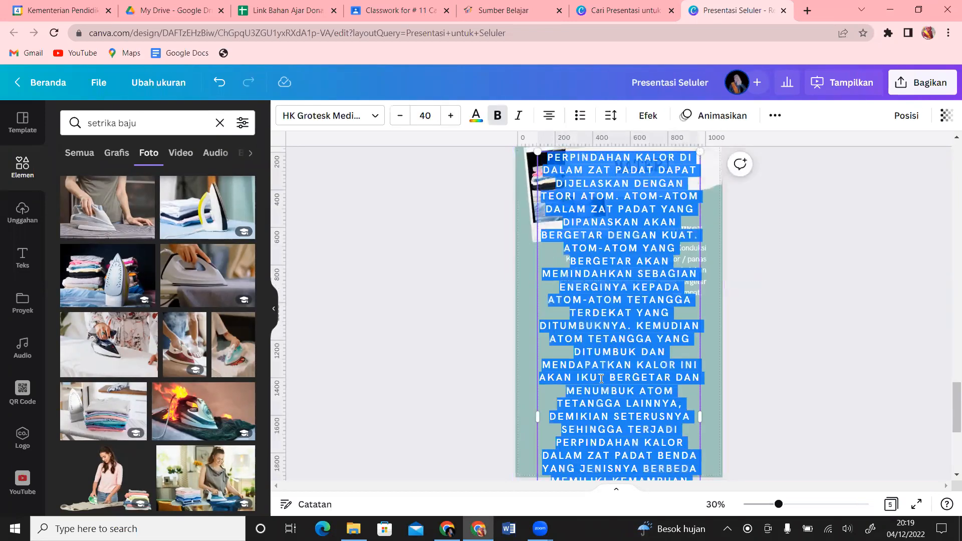
pyautogui.click(775, 116)
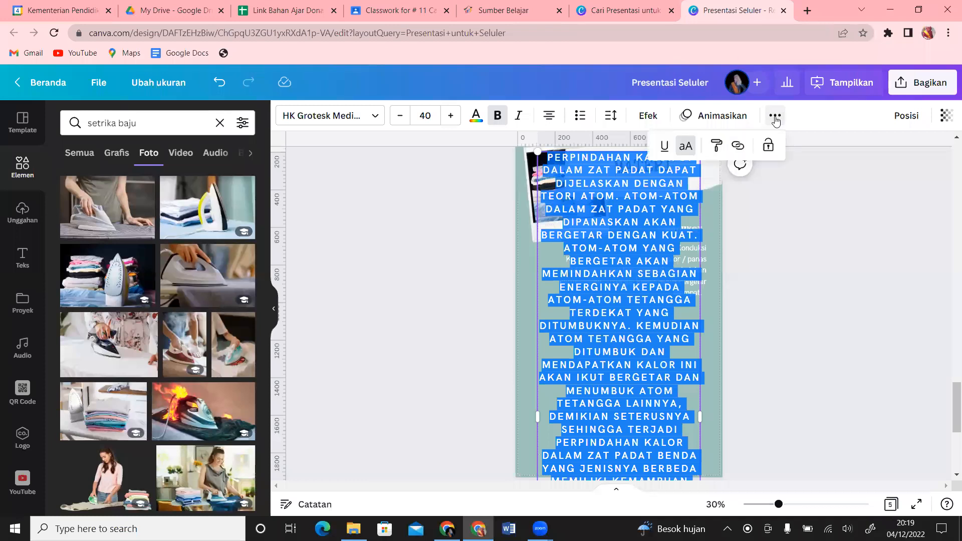
pyautogui.click(689, 150)
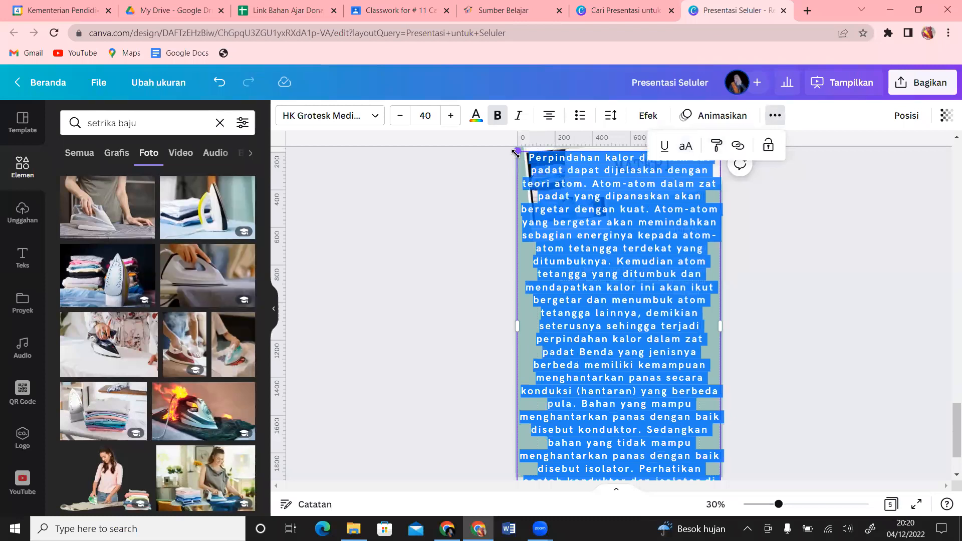
# Set the pasted paragraph's font size to 23 and move it below the conduction definition.
pyautogui.click(435, 116)
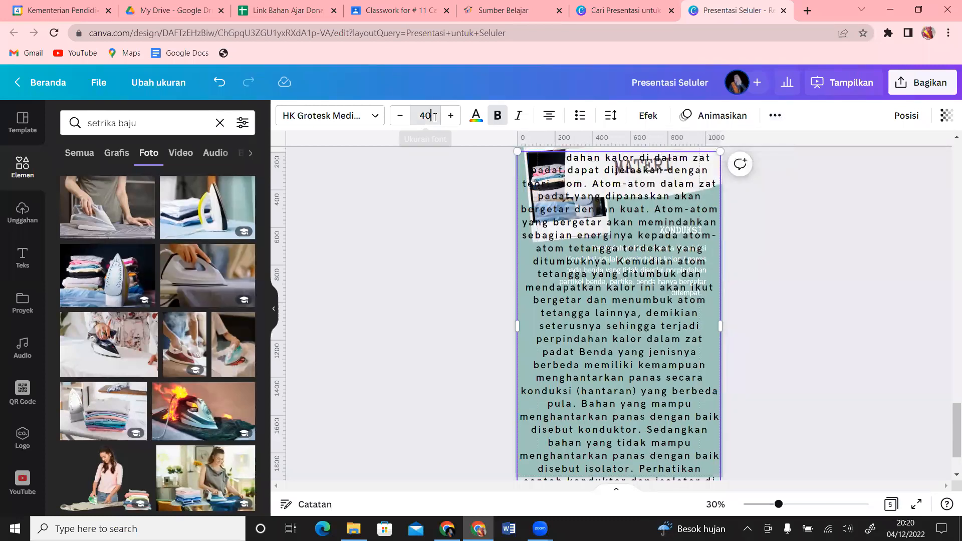
pyautogui.write('23')
pyautogui.press('Return')
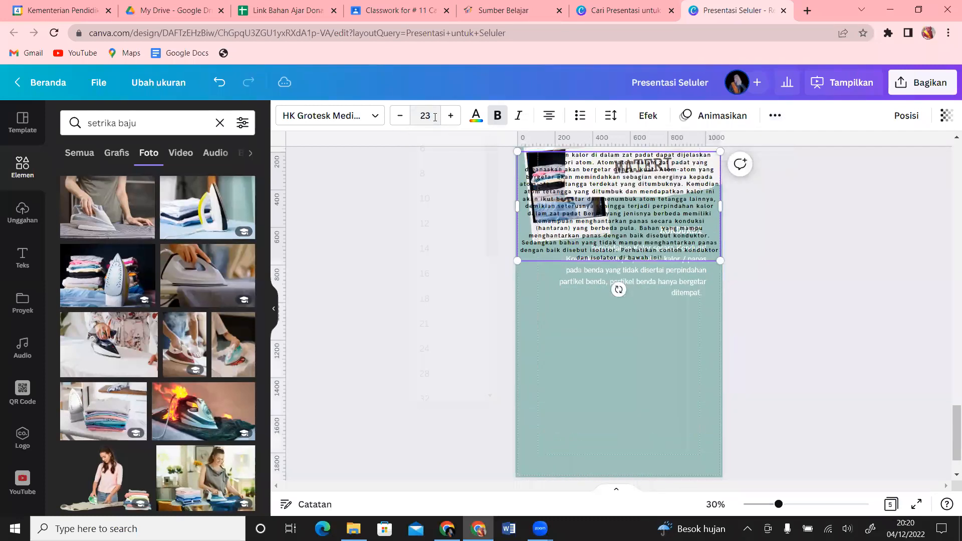
pyautogui.click(677, 390)
pyautogui.moveTo(681, 249); pyautogui.dragTo(674, 407)
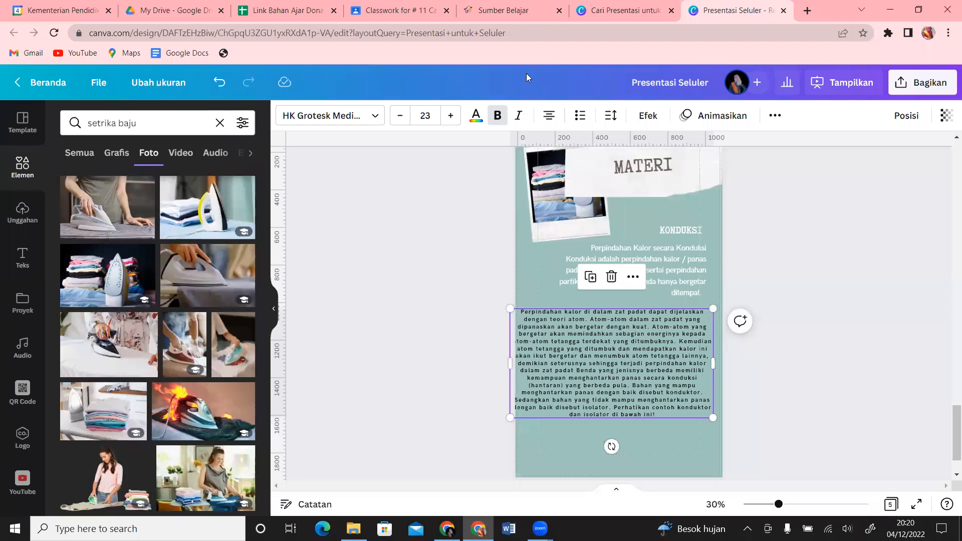
# Right-align the pasted paragraph, shift it to line up with the definition's right edge, and colour its text white.
pyautogui.click(549, 116)
pyautogui.click(550, 121)
pyautogui.click(551, 121)
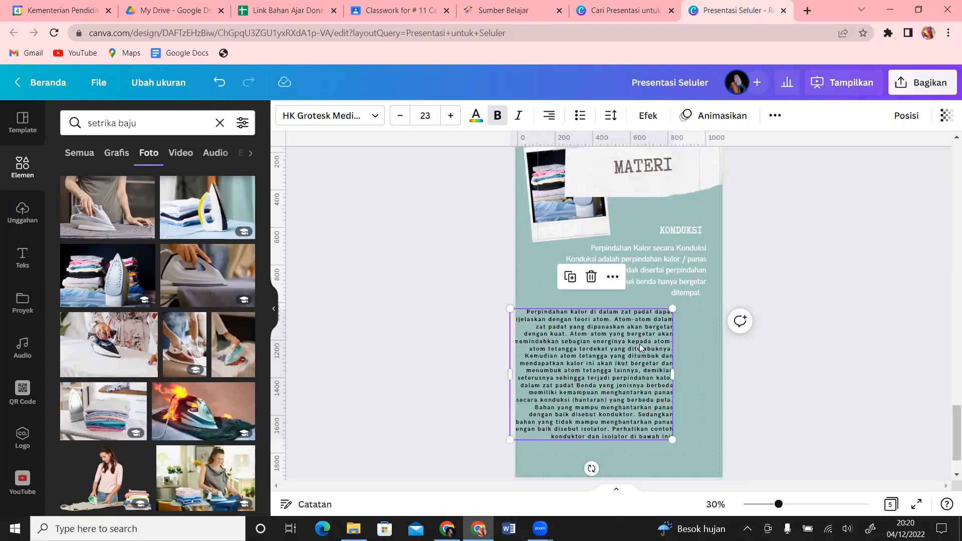
pyautogui.moveTo(612, 364); pyautogui.dragTo(644, 368)
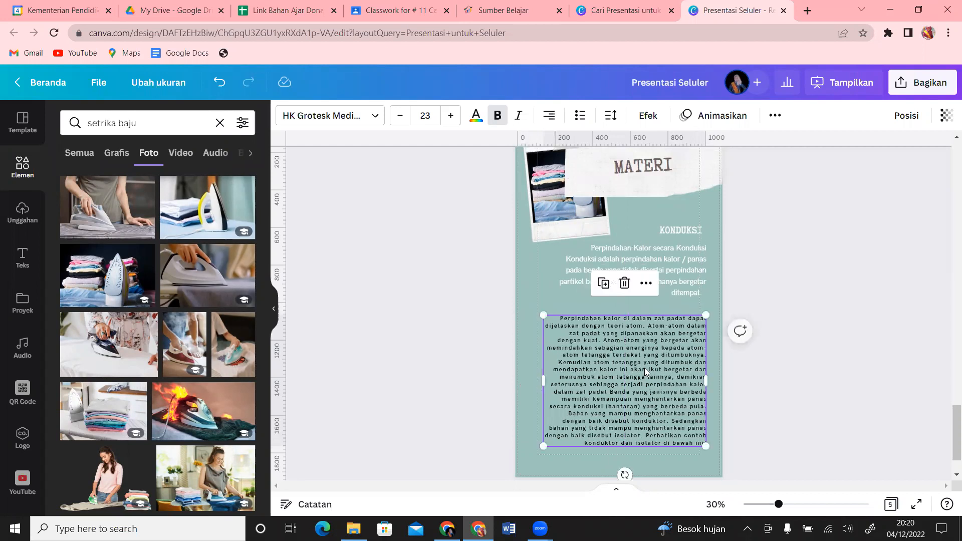
pyautogui.click(477, 123)
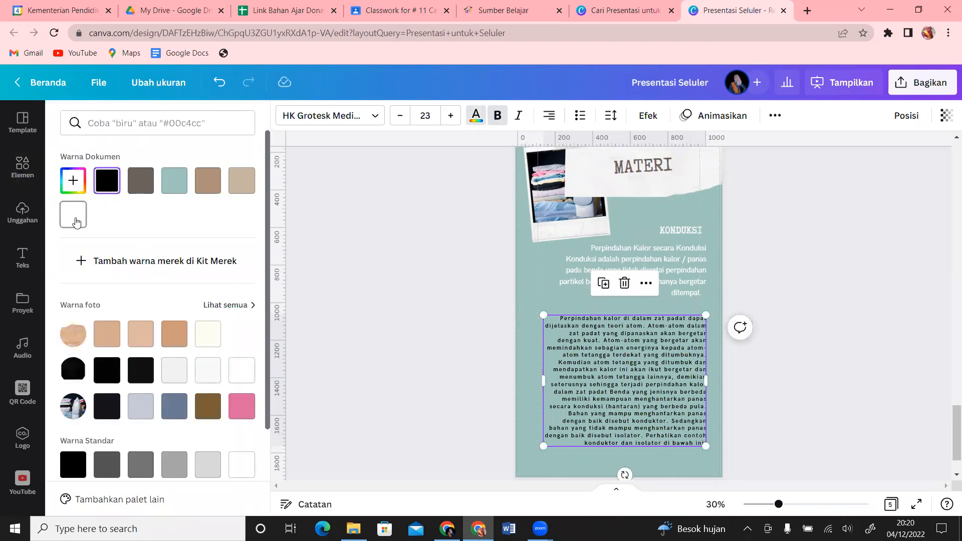
pyautogui.click(76, 222)
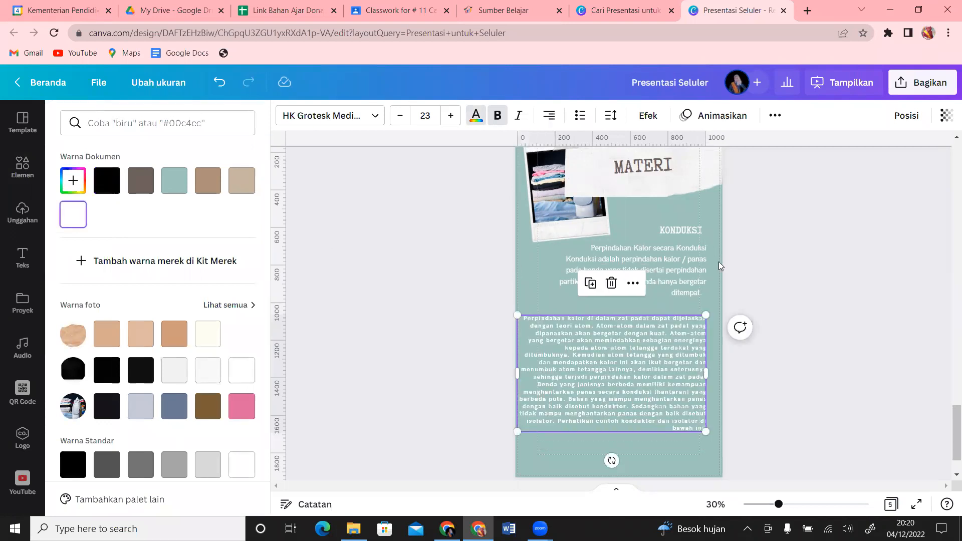
# Set the pasted paragraph's font to HK Grotesk Light at size 30, matching the conduction definition.
pyautogui.click(697, 279)
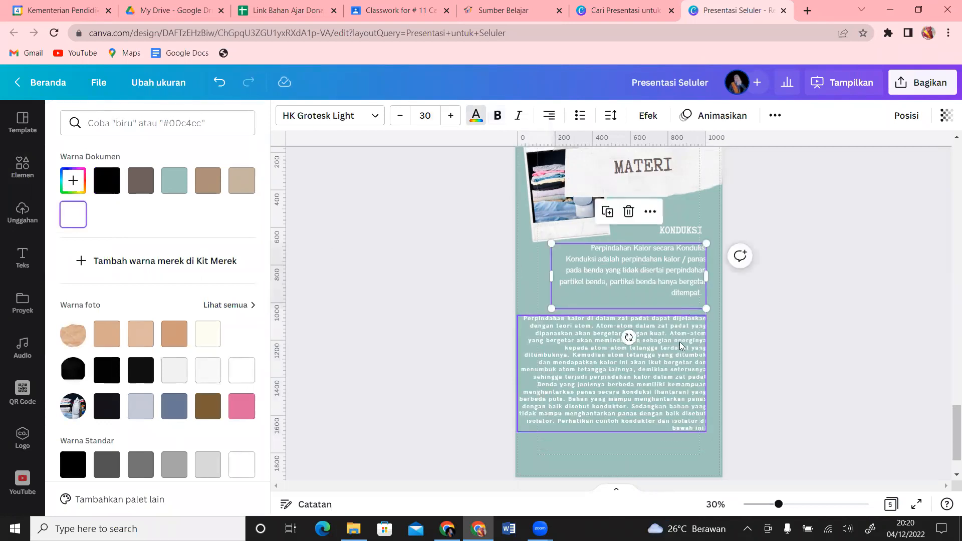
pyautogui.click(679, 354)
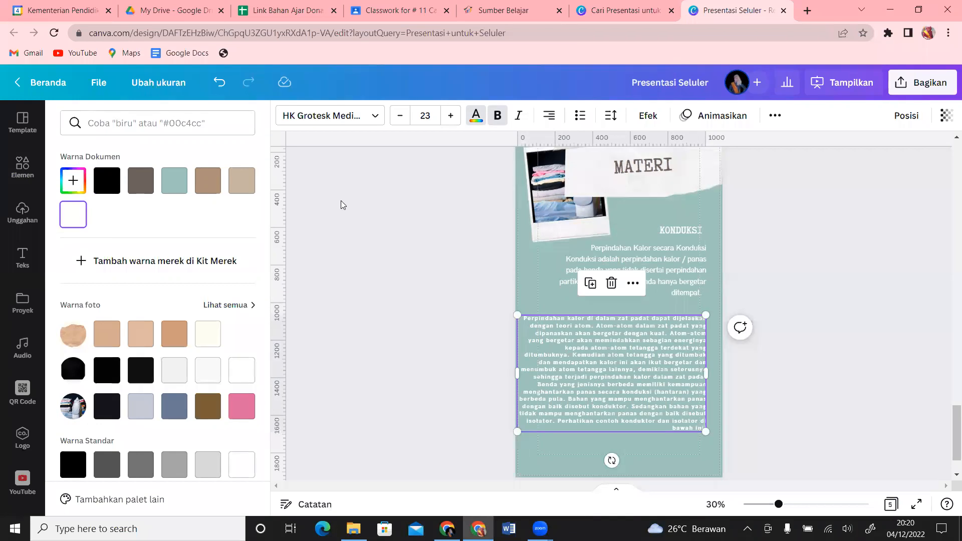
pyautogui.click(375, 116)
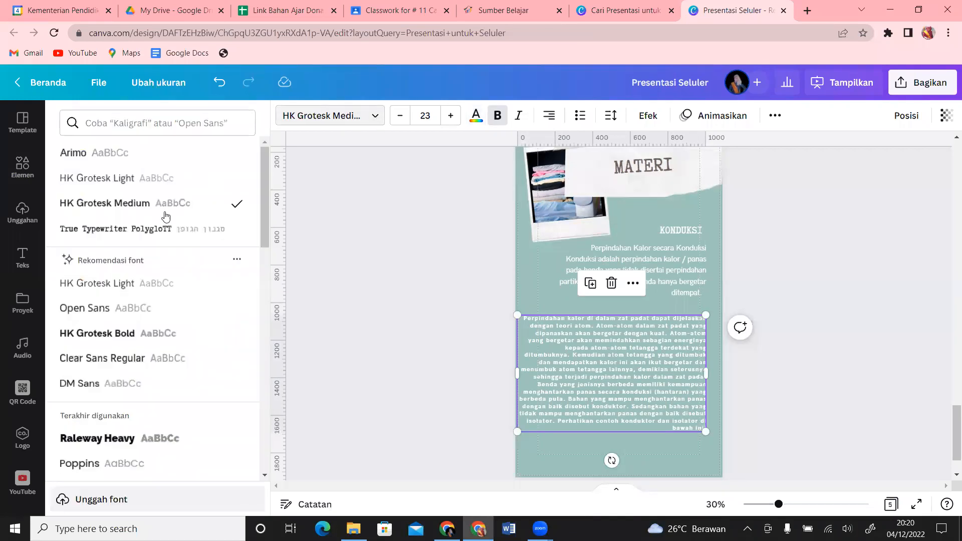
pyautogui.click(167, 186)
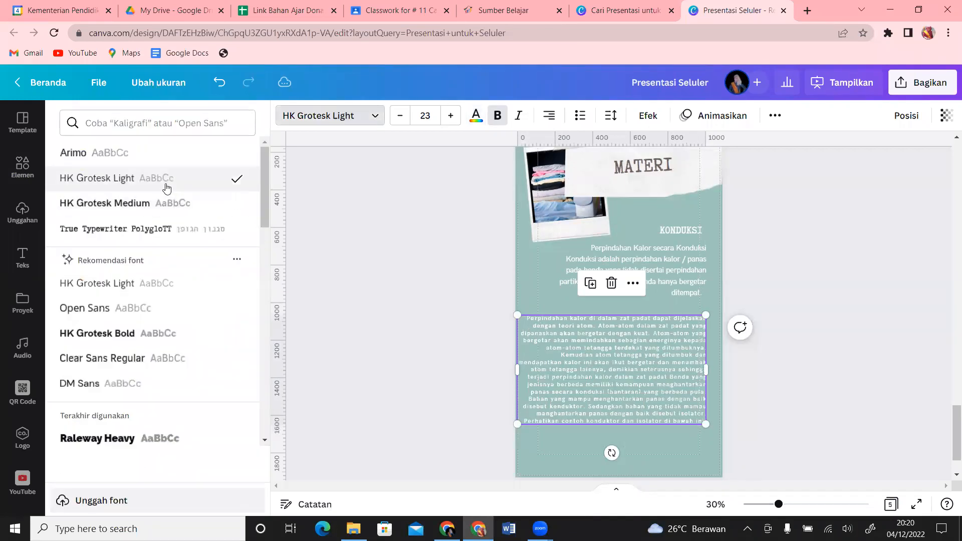
pyautogui.click(698, 275)
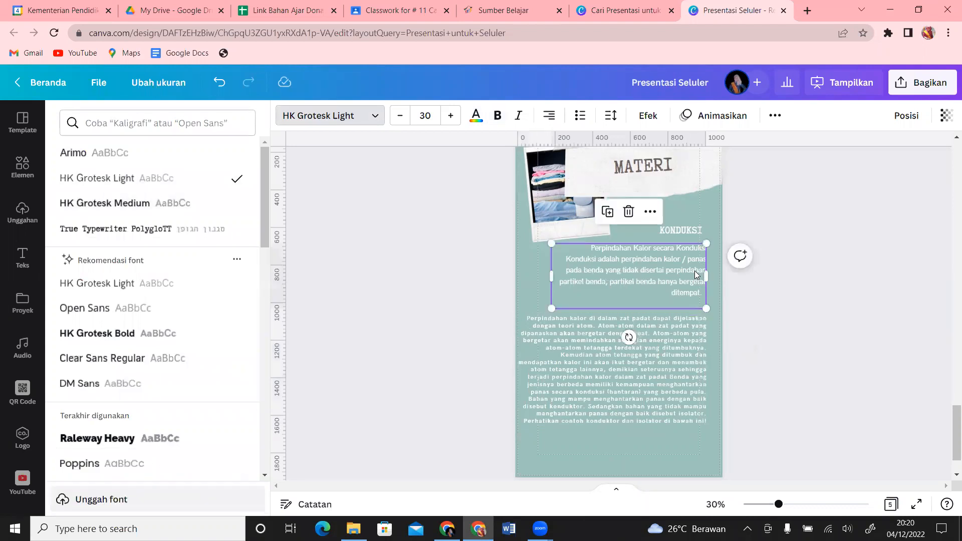
pyautogui.click(677, 334)
pyautogui.click(430, 119)
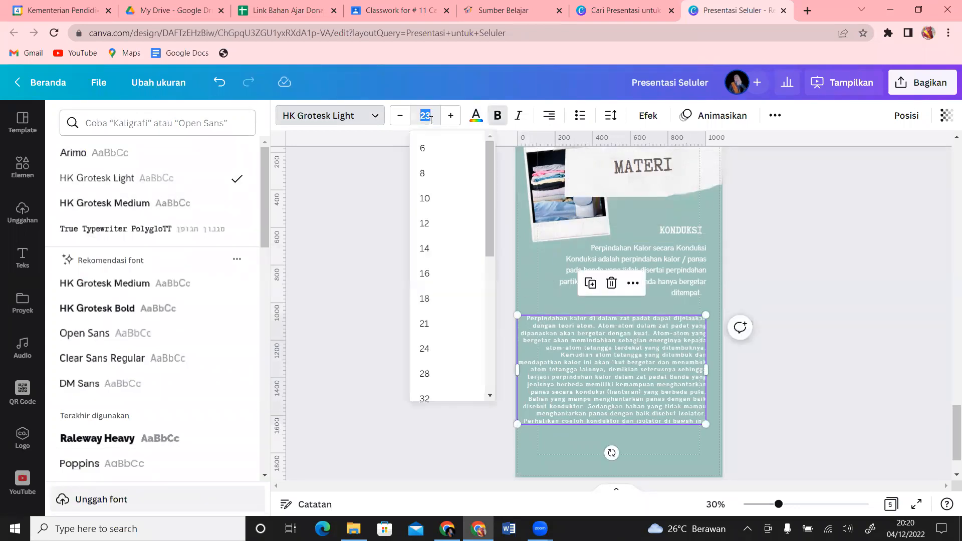
pyautogui.write('30')
pyautogui.press('Return')
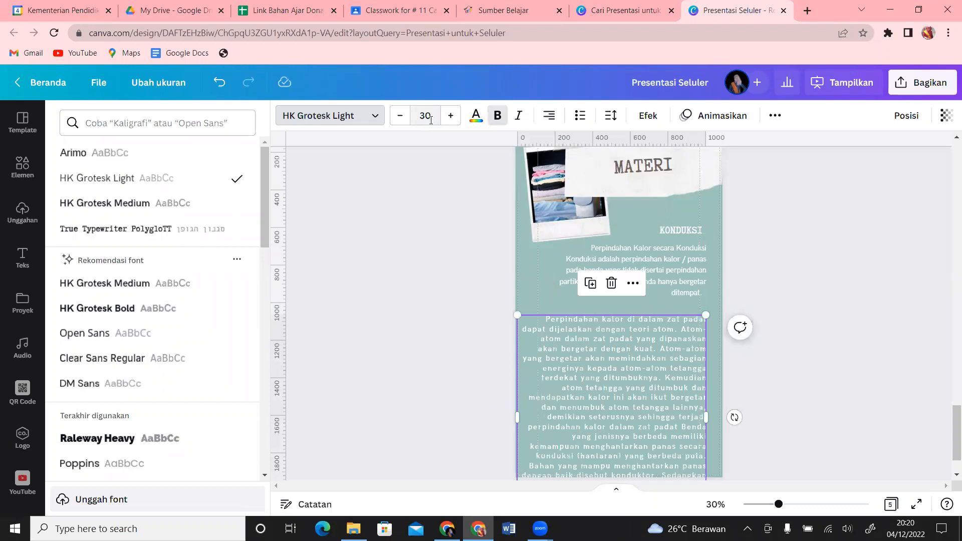
# Remove the bold formatting from the pasted solid-conduction paragraph.
pyautogui.moveTo(949, 432)
pyautogui.mouseDown()
pyautogui.moveTo(949, 448)
pyautogui.moveTo(949, 424)
pyautogui.mouseUp()
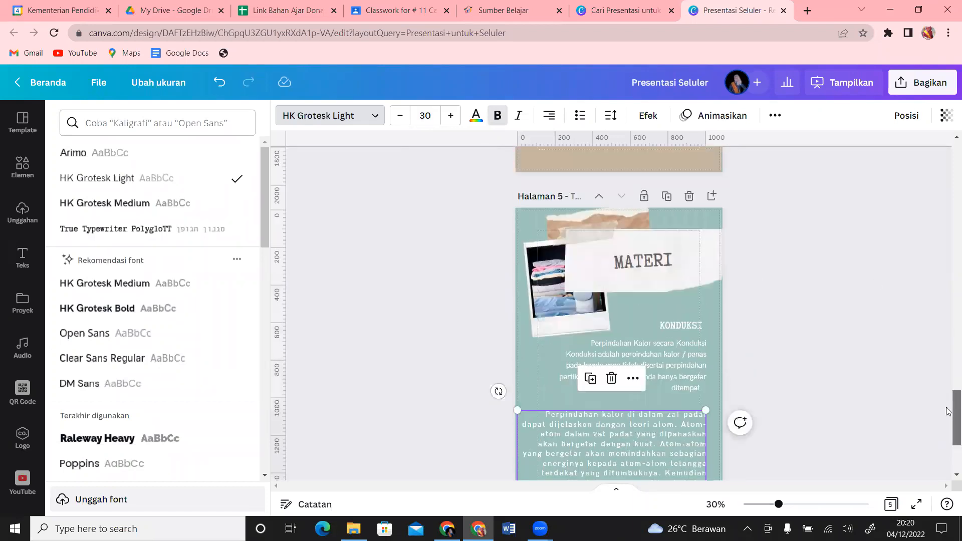
pyautogui.click(682, 376)
pyautogui.click(657, 426)
pyautogui.click(493, 120)
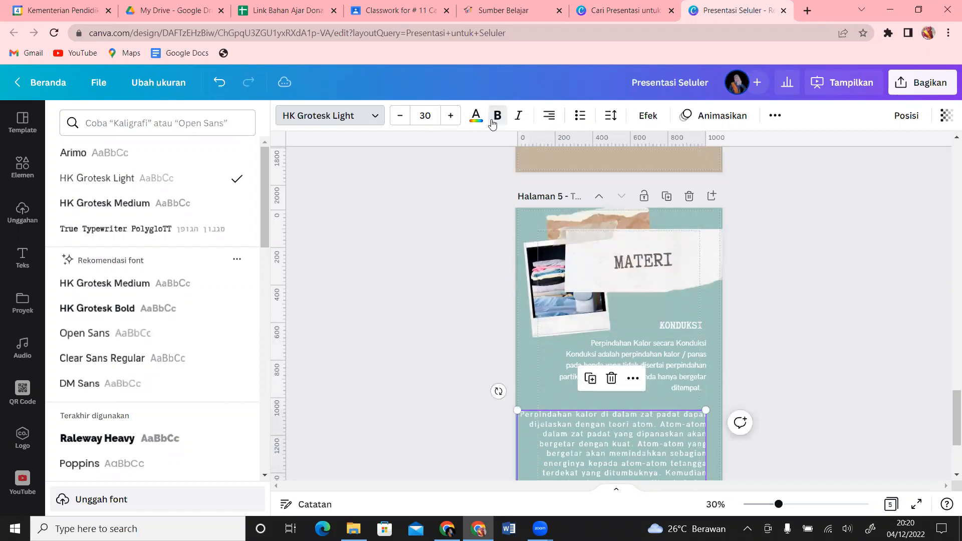
# Compare the text formatting of the conduction definition and the pasted paragraph, and examine the definition's letter and line spacing.
pyautogui.click(698, 382)
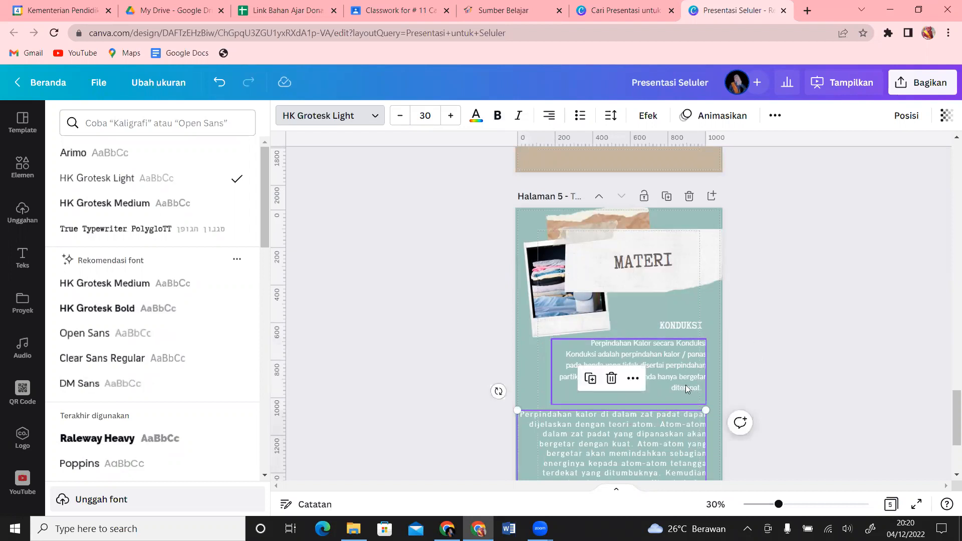
pyautogui.click(689, 451)
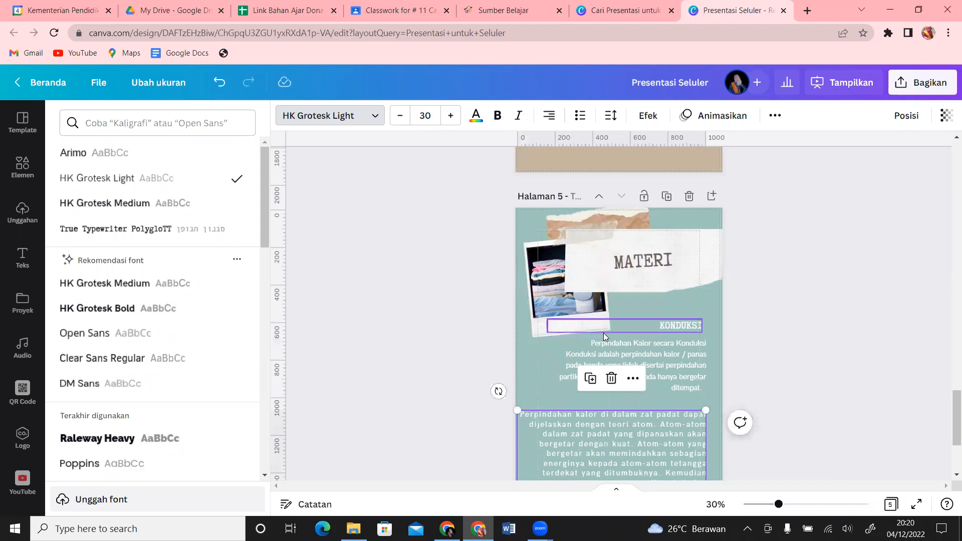
pyautogui.click(665, 352)
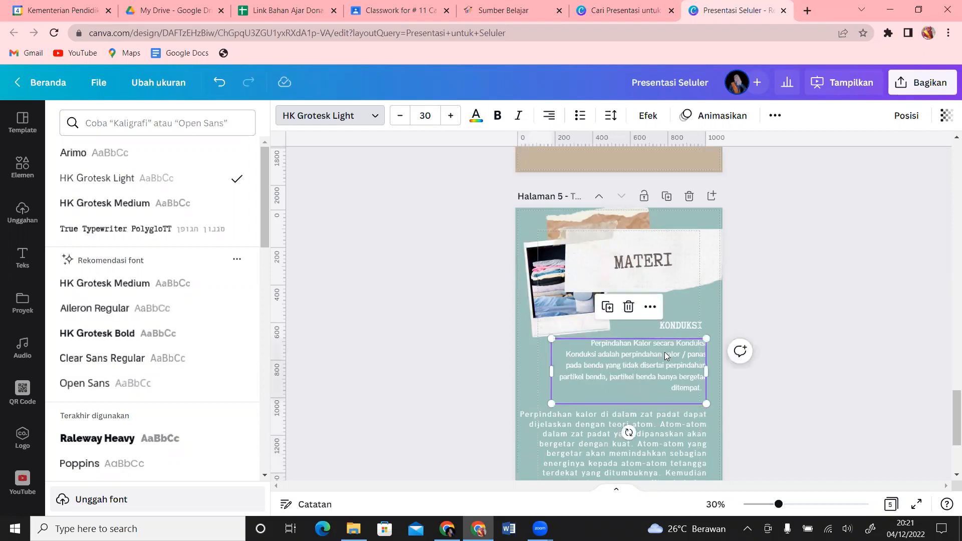
pyautogui.click(602, 454)
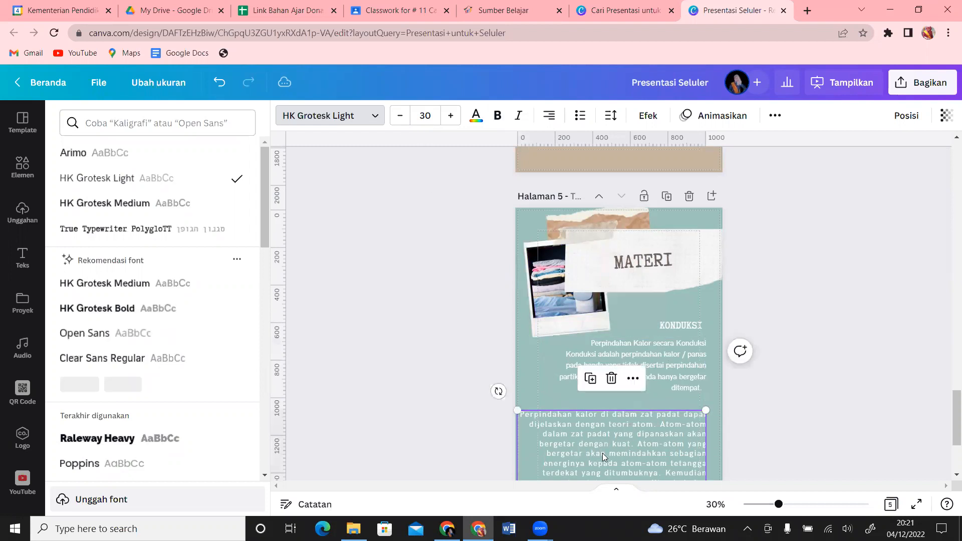
pyautogui.scroll(-3, 949, 427)
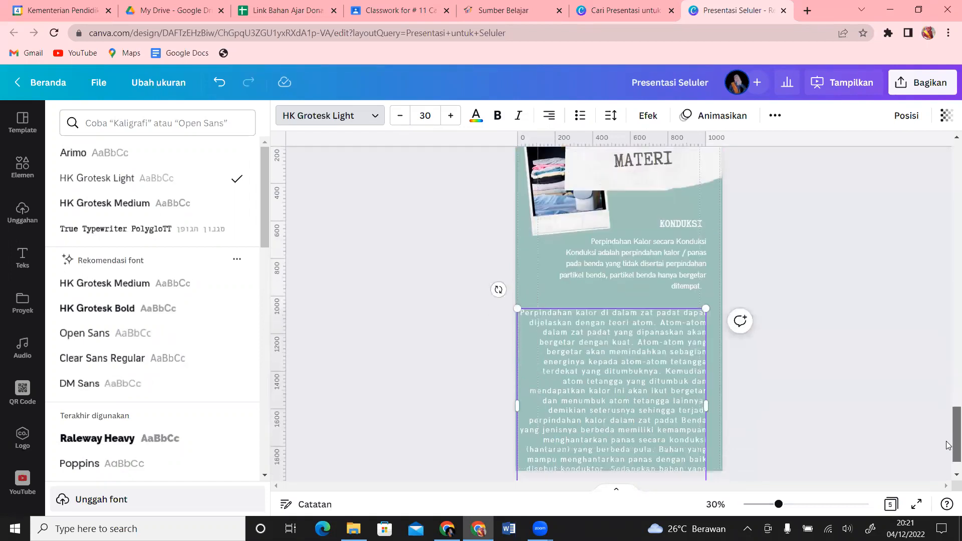
pyautogui.click(684, 253)
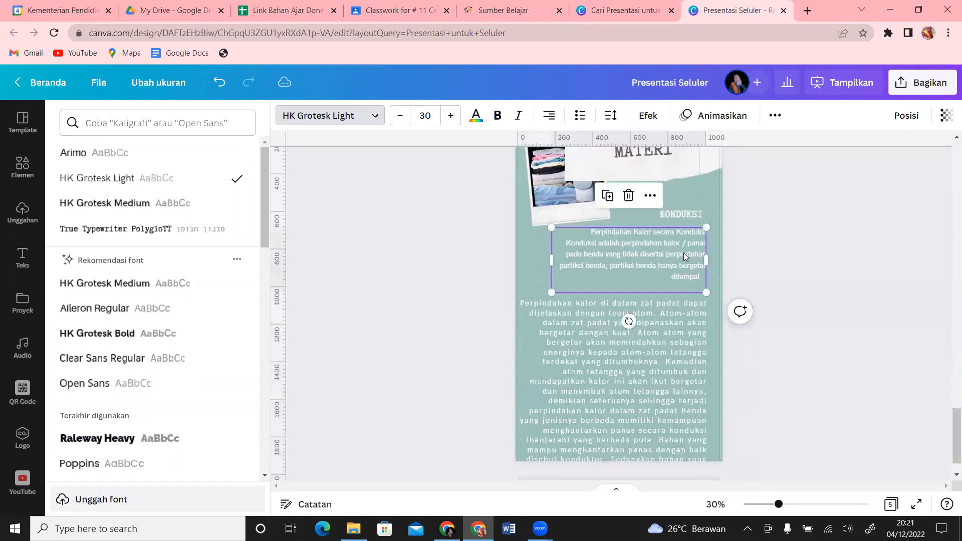
pyautogui.click(777, 116)
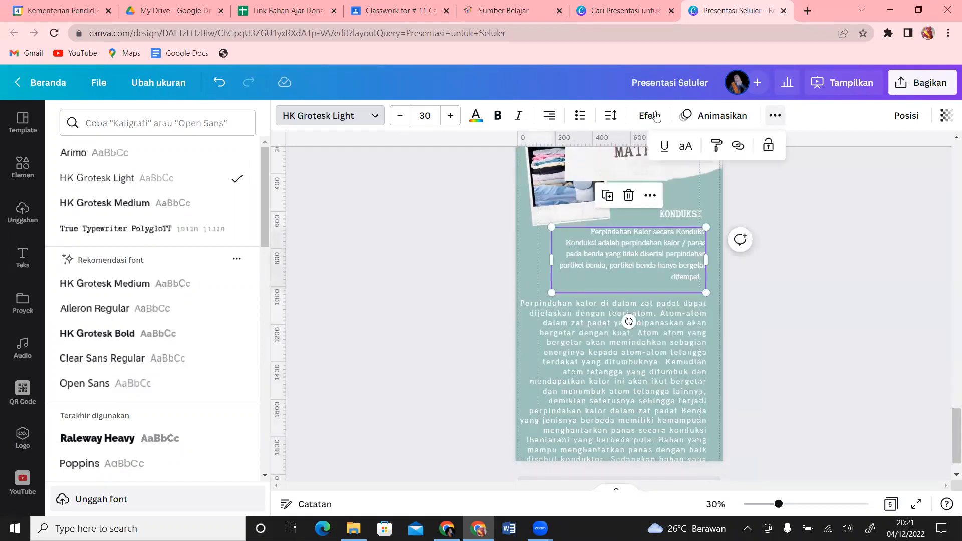
pyautogui.click(612, 117)
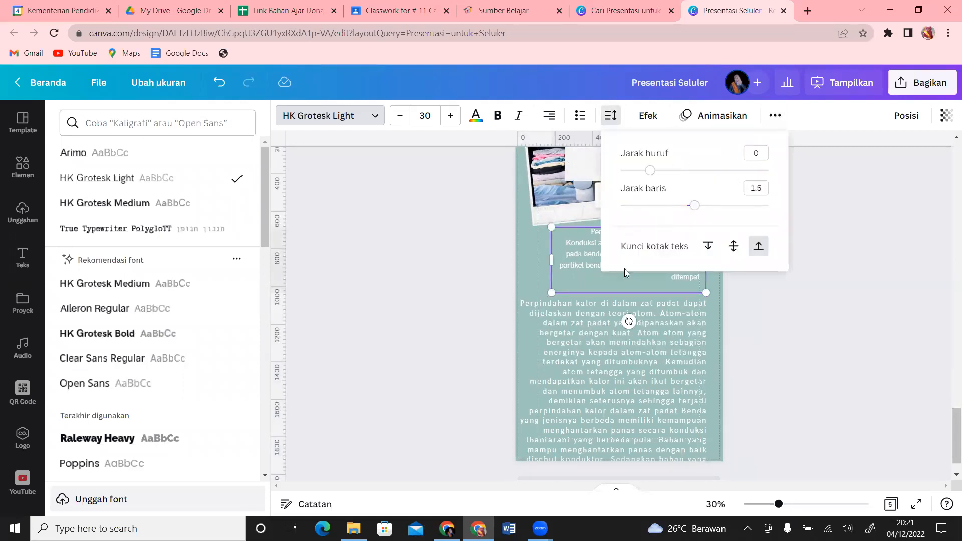
pyautogui.click(595, 323)
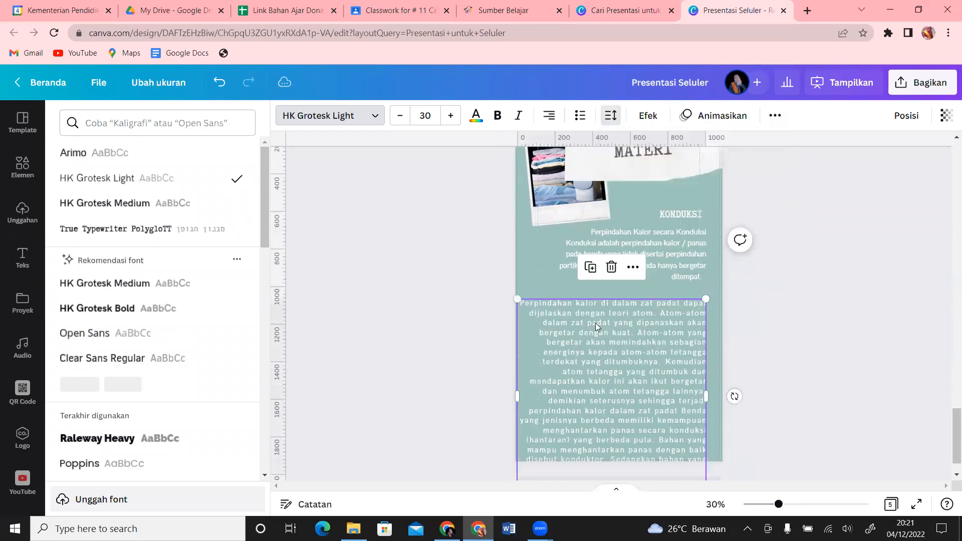
# Set the pasted paragraph's letter spacing to 0 and line spacing to 1.5, then move it up directly beneath the definition.
pyautogui.click(611, 116)
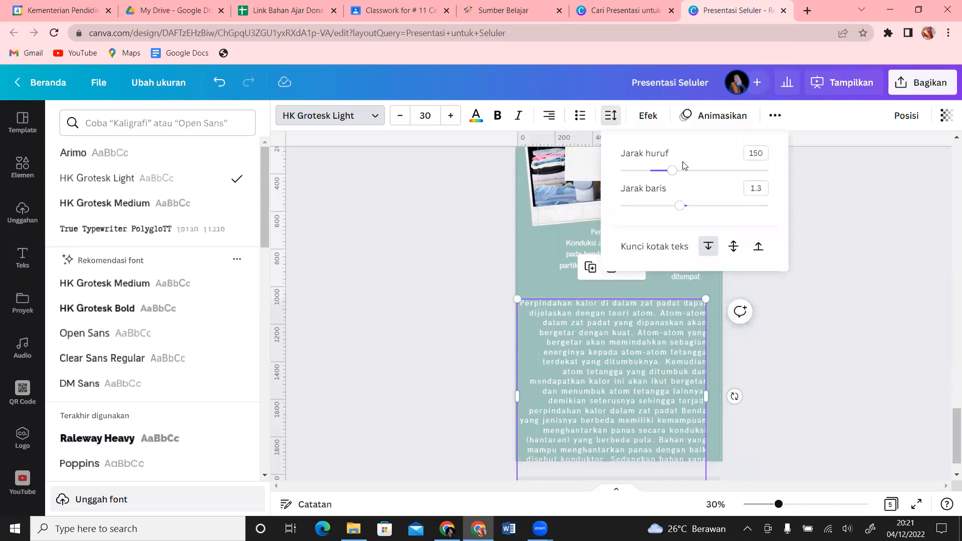
pyautogui.moveTo(673, 173); pyautogui.dragTo(649, 176)
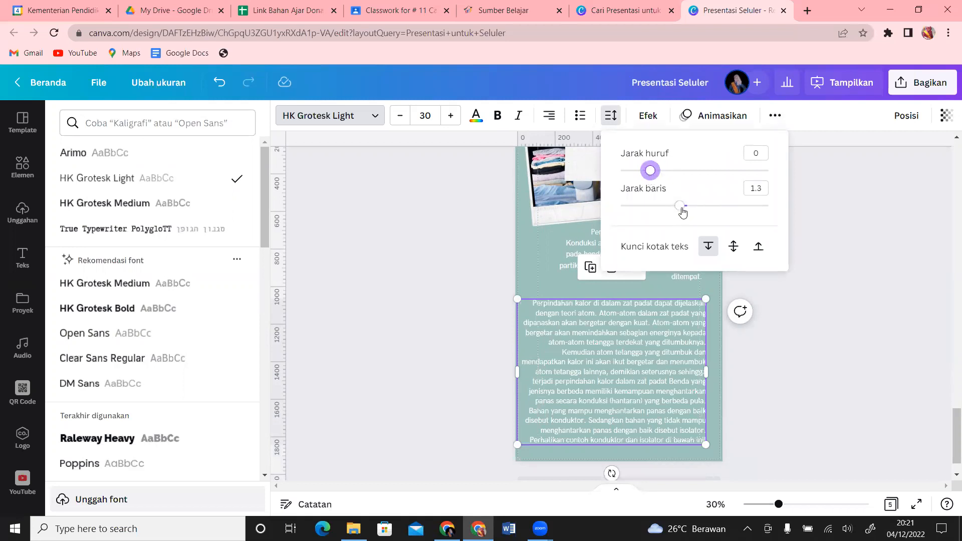
pyautogui.moveTo(680, 206); pyautogui.dragTo(694, 209)
pyautogui.moveTo(669, 392); pyautogui.dragTo(675, 378)
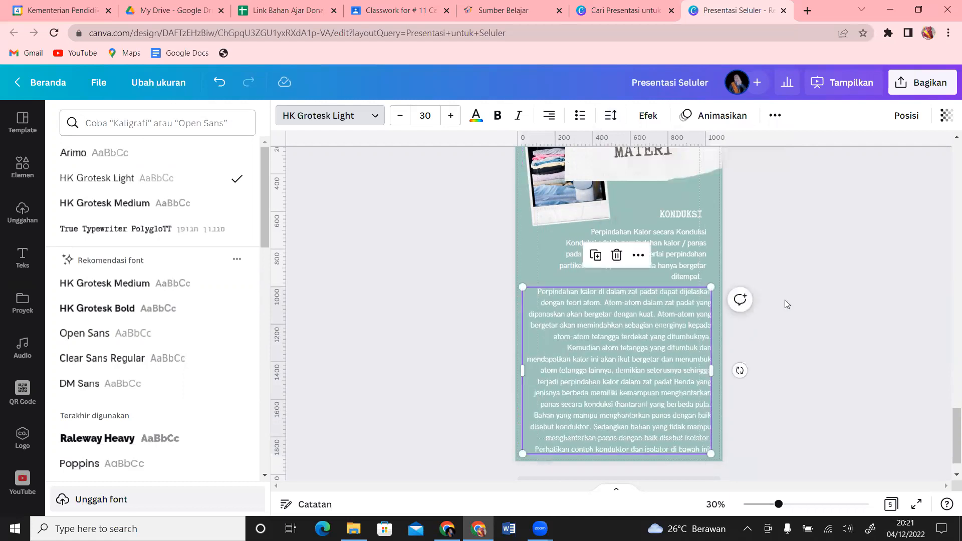
pyautogui.press('Escape')
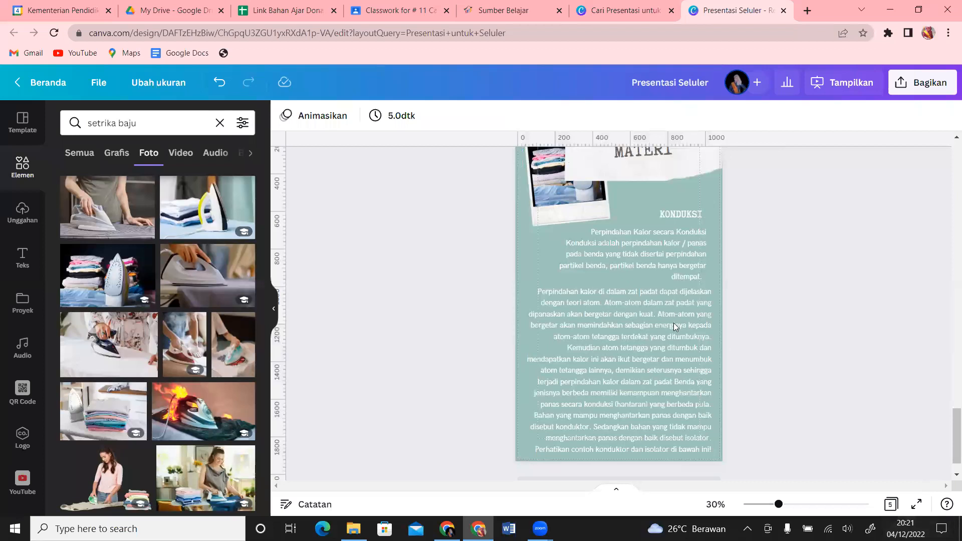
# Change the alignment of the conduction definition beneath the KONDUKSI heading to centered.
pyautogui.click(701, 278)
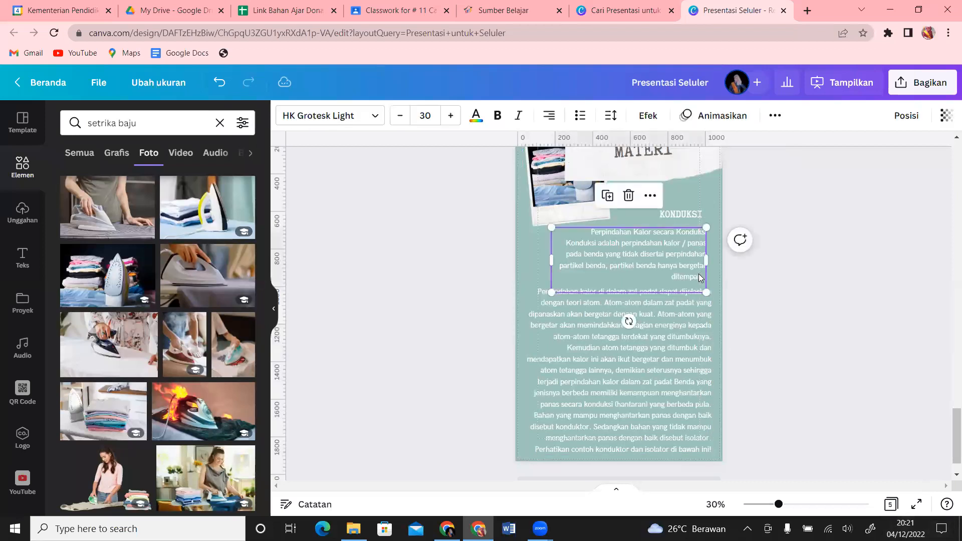
pyautogui.click(559, 116)
pyautogui.click(558, 117)
pyautogui.click(556, 117)
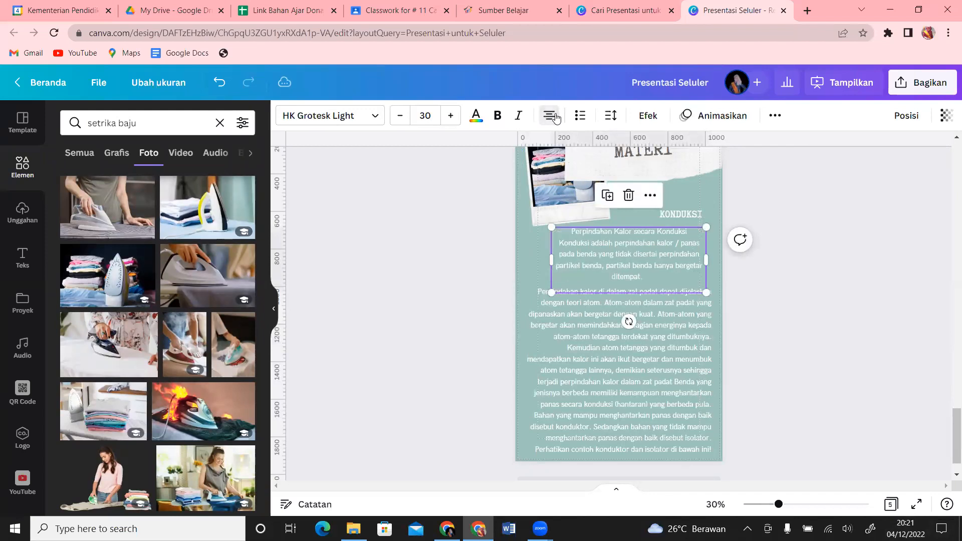
# Right-align the conduction definition paragraph and shift the long paragraph below it to share its right edge.
pyautogui.click(557, 116)
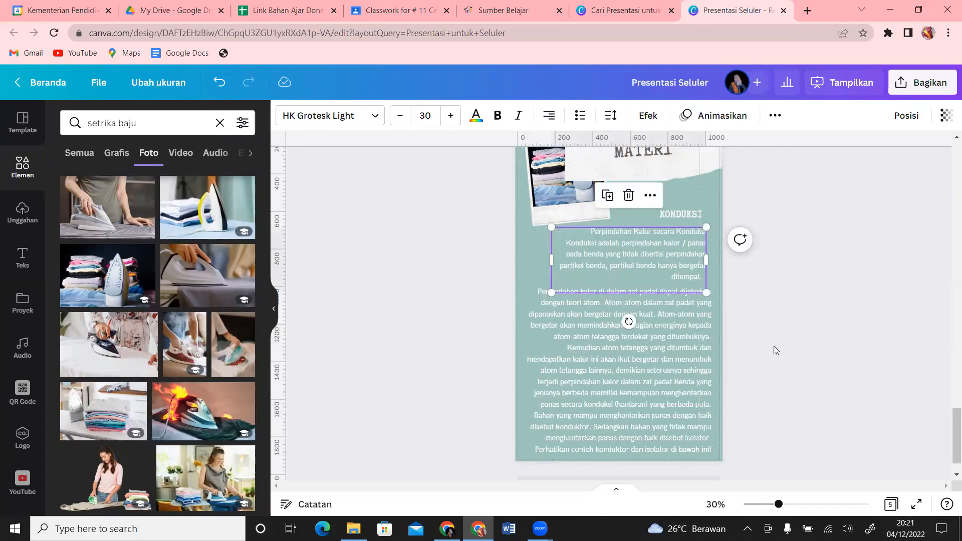
pyautogui.click(704, 356)
pyautogui.moveTo(704, 355); pyautogui.dragTo(698, 351)
pyautogui.click(854, 269)
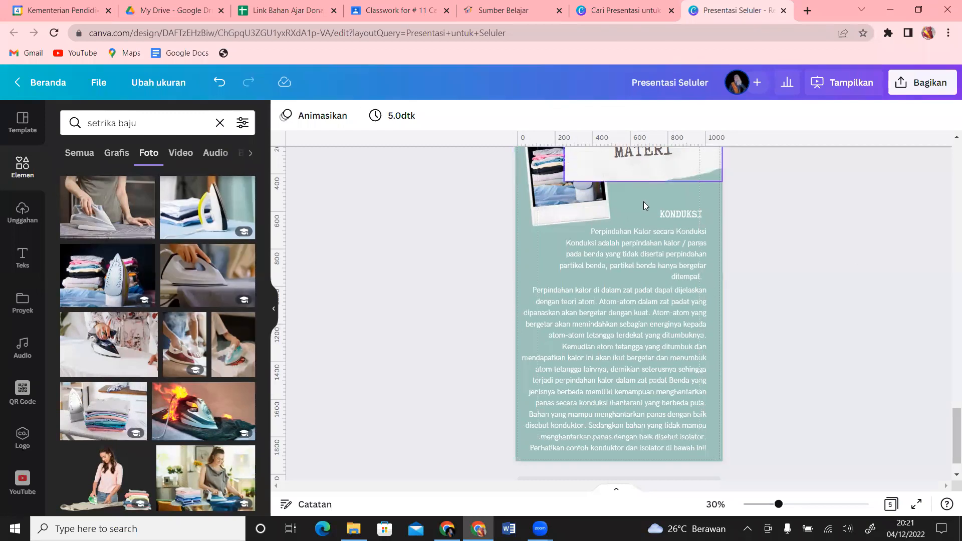
# Move the KONDUKSI heading and both paragraphs beneath it slightly higher on page 5, keeping their right edges aligned.
pyautogui.click(670, 214)
pyautogui.moveTo(671, 207); pyautogui.dragTo(677, 194)
pyautogui.click(666, 247)
pyautogui.moveTo(666, 248); pyautogui.dragTo(669, 244)
pyautogui.moveTo(658, 306); pyautogui.dragTo(661, 302)
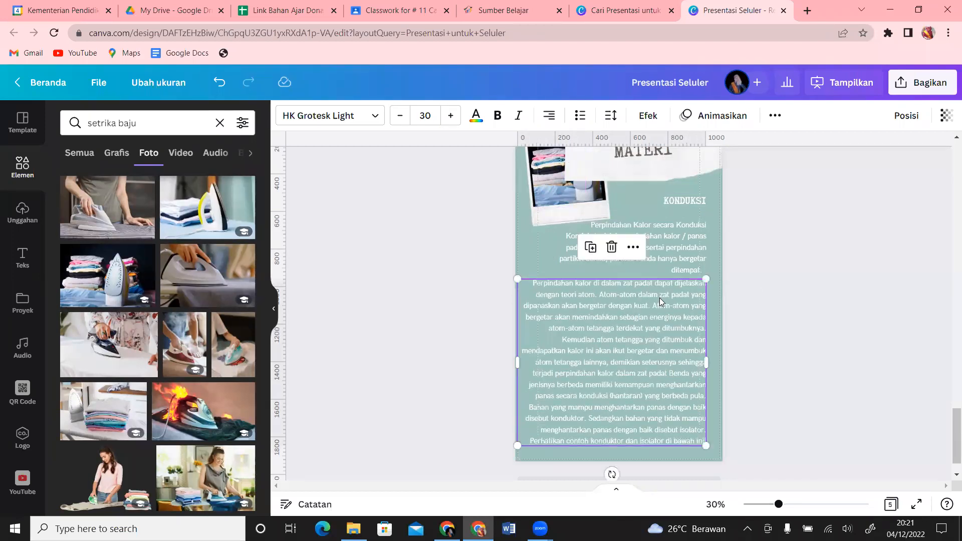
pyautogui.click(865, 338)
# Cut the text from "Benda yang jenisnya berbeda" through "di bawah ini!" out of the long paragraph on page 5.
pyautogui.moveTo(947, 457)
pyautogui.mouseDown()
pyautogui.moveTo(947, 431)
pyautogui.moveTo(947, 459)
pyautogui.mouseUp()
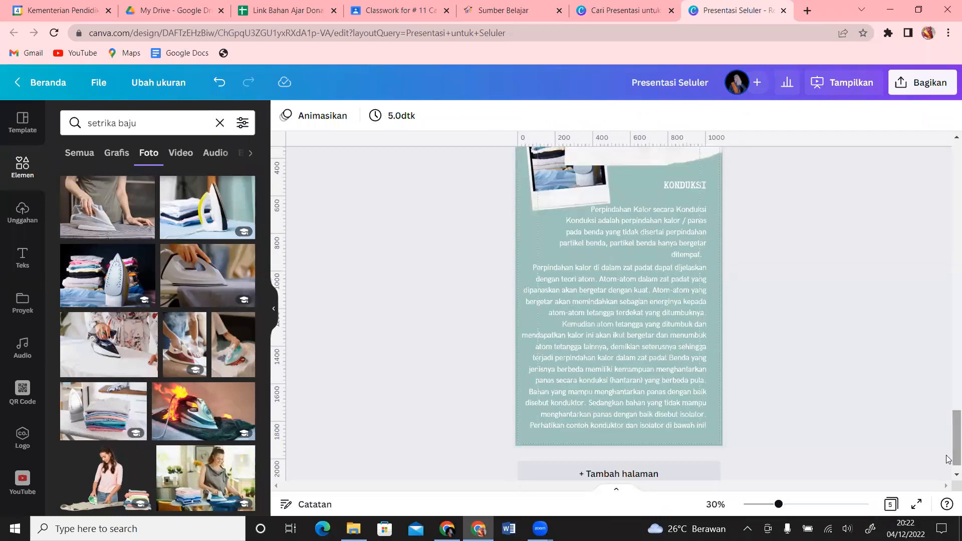
pyautogui.click(621, 346)
pyautogui.moveTo(779, 504); pyautogui.dragTo(792, 510)
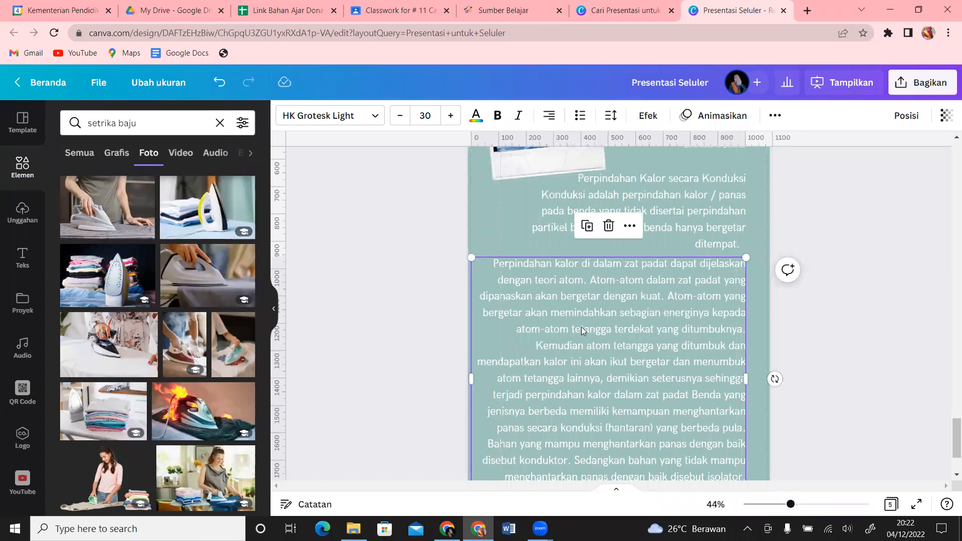
pyautogui.click(838, 382)
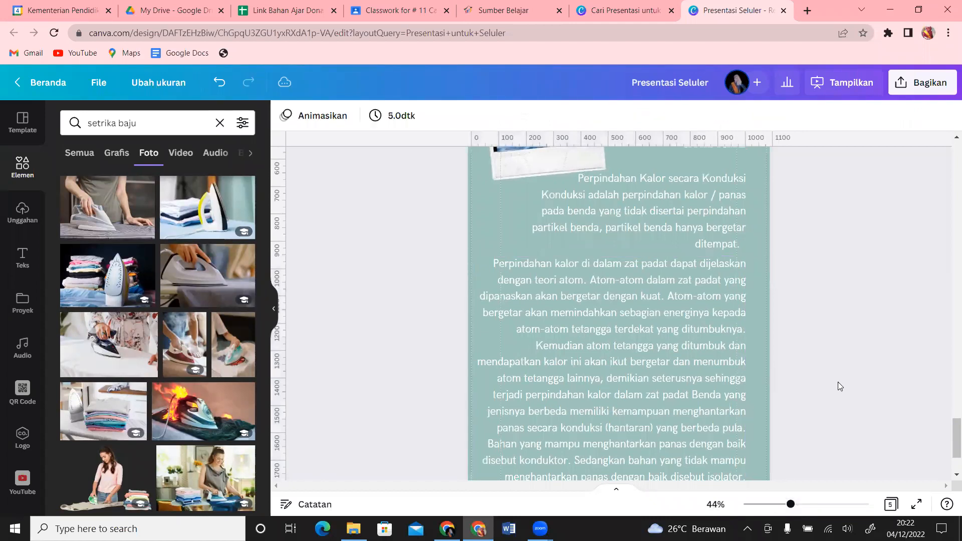
pyautogui.click(577, 295)
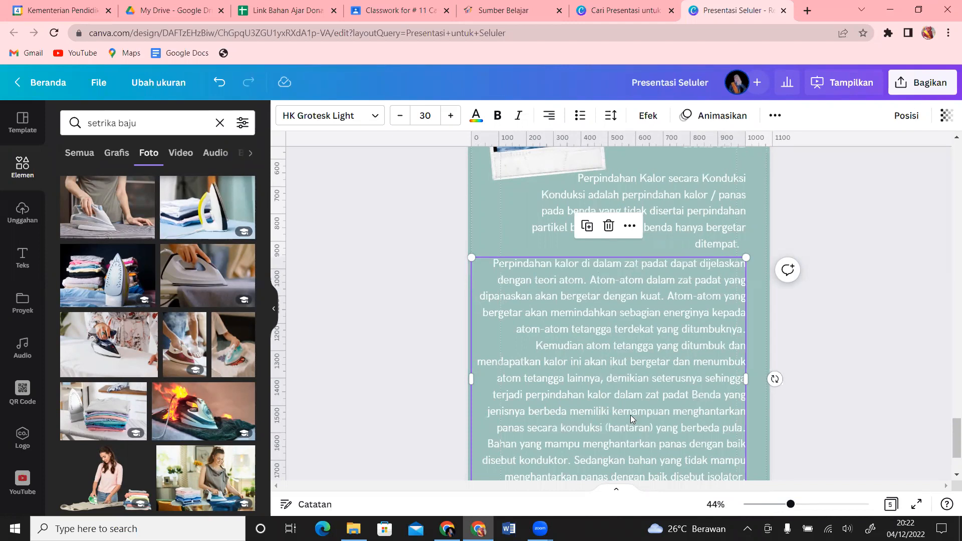
pyautogui.doubleClick(692, 399)
pyautogui.click(693, 399)
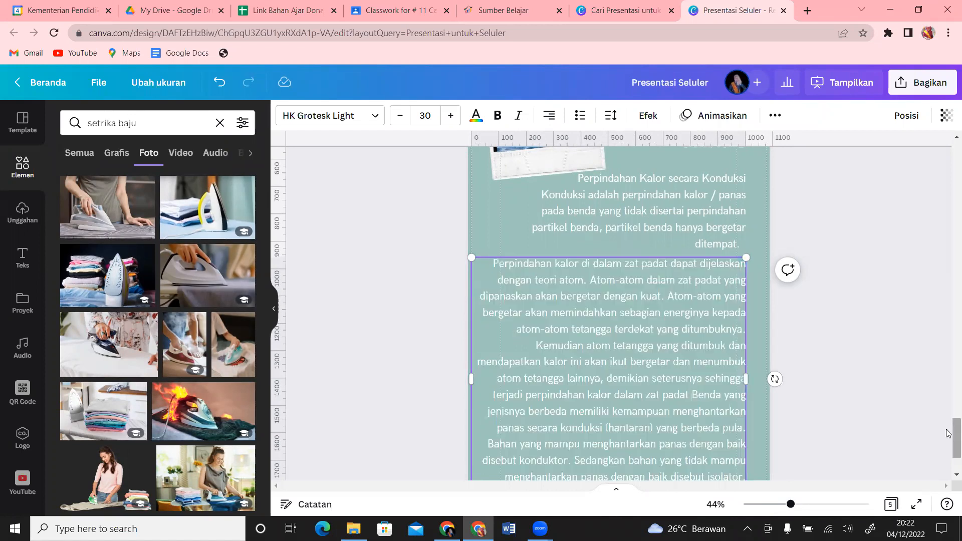
pyautogui.moveTo(949, 434); pyautogui.dragTo(949, 446)
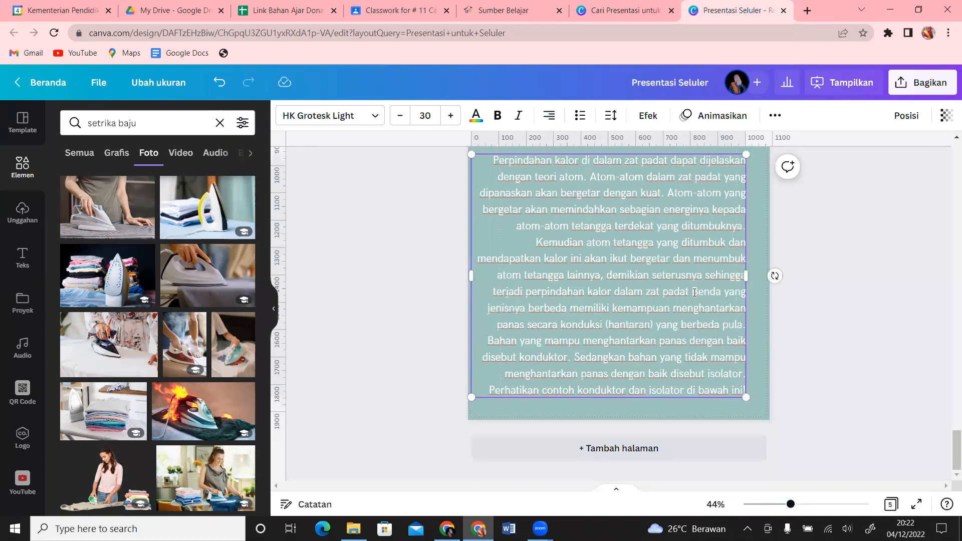
pyautogui.moveTo(694, 292); pyautogui.dragTo(746, 388)
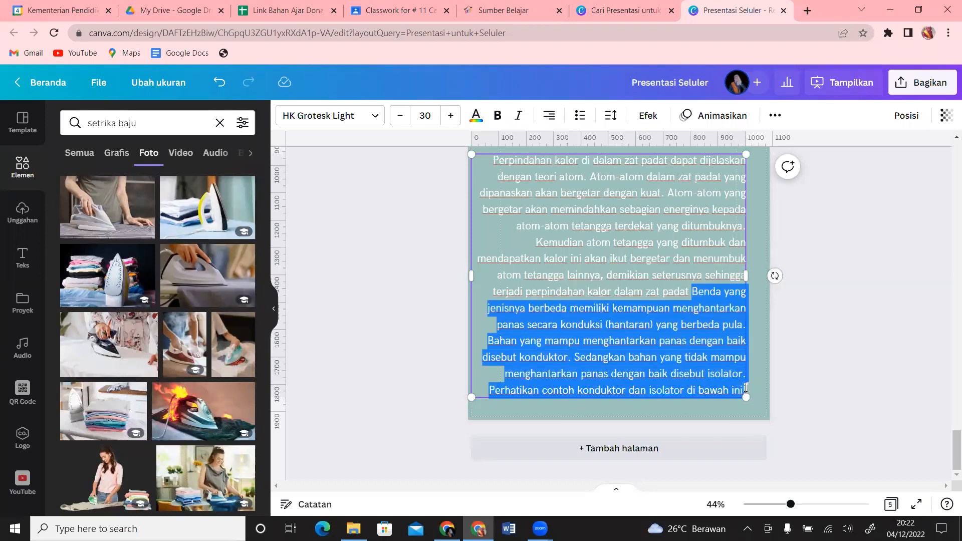
pyautogui.hotkey('ctrl', 'x')
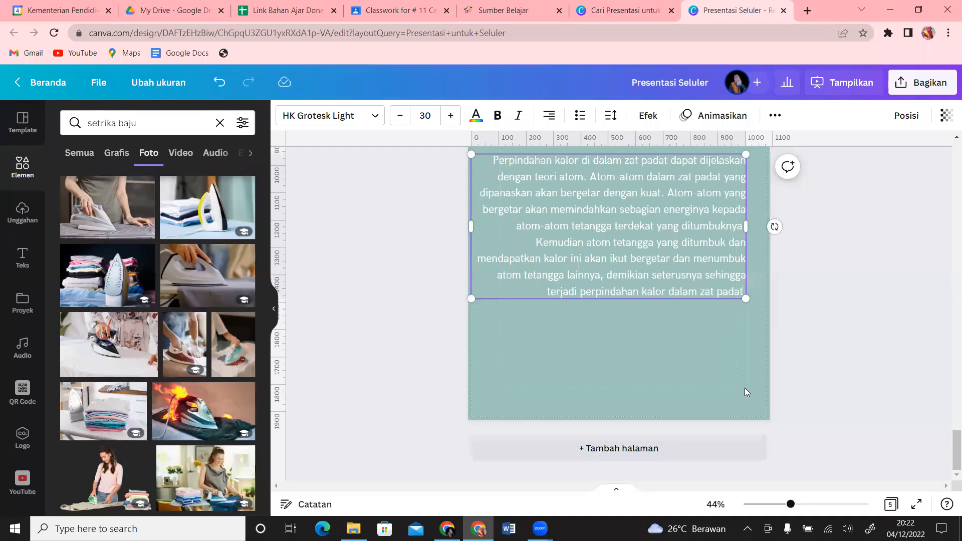
# Duplicate page 5, the MATERI page on conduction.
pyautogui.moveTo(948, 457); pyautogui.dragTo(948, 429)
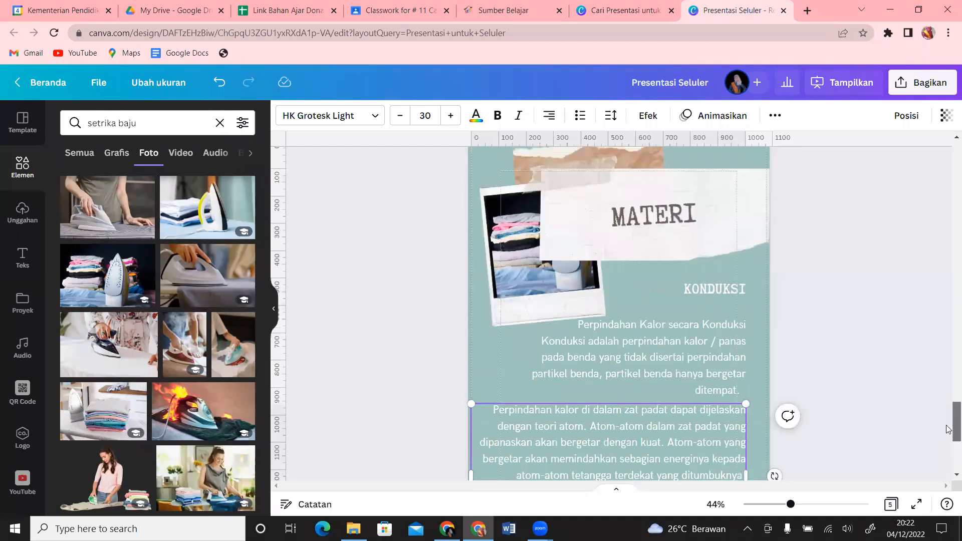
pyautogui.click(910, 398)
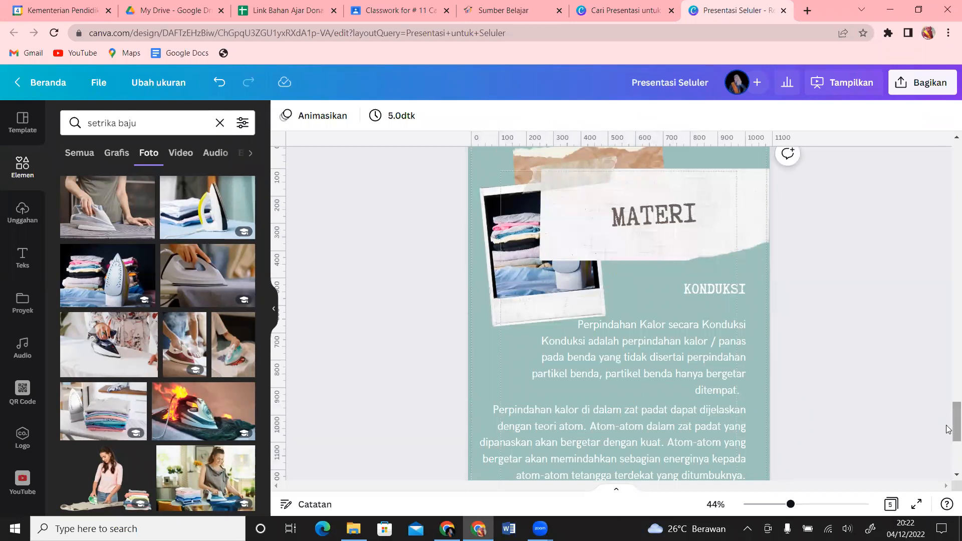
pyautogui.moveTo(949, 429); pyautogui.dragTo(948, 405)
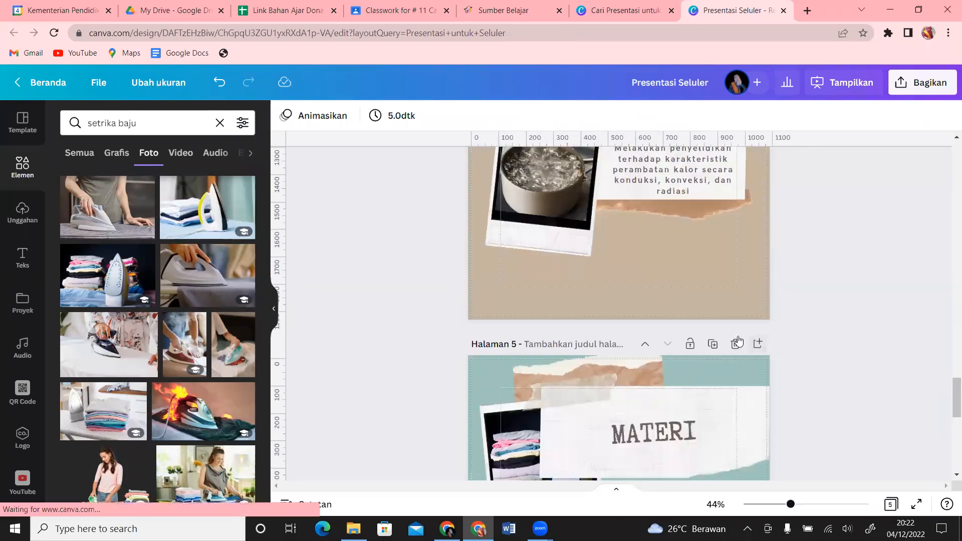
pyautogui.click(714, 344)
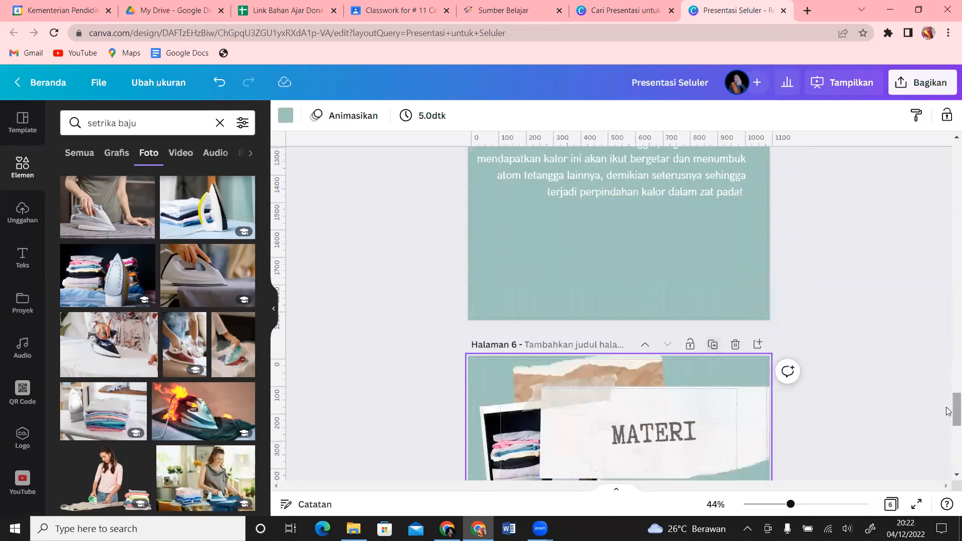
# Delete the long "Perpindahan kalor di dalam zat padat" paragraph from the duplicated page 6.
pyautogui.scroll(-4, 949, 454)
pyautogui.scroll(-4, 949, 454)
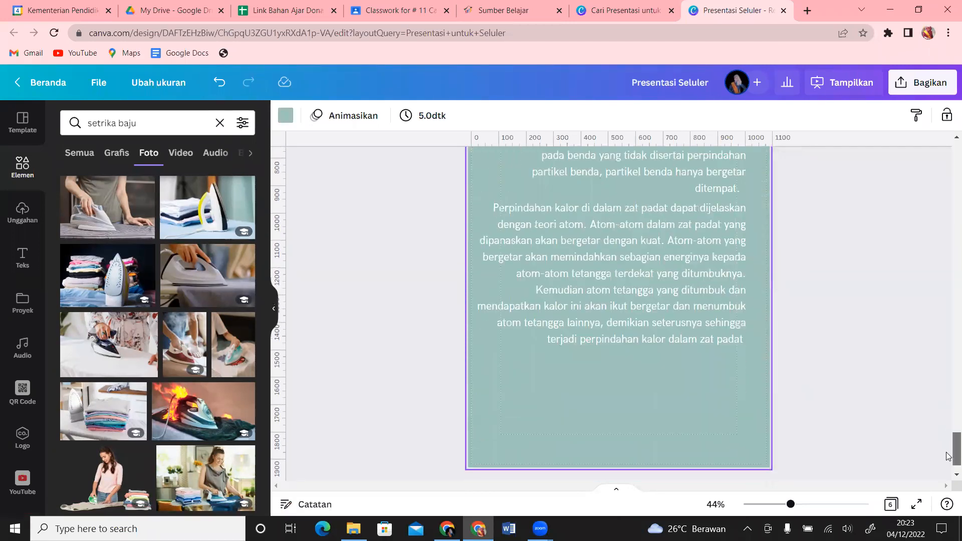
pyautogui.click(738, 274)
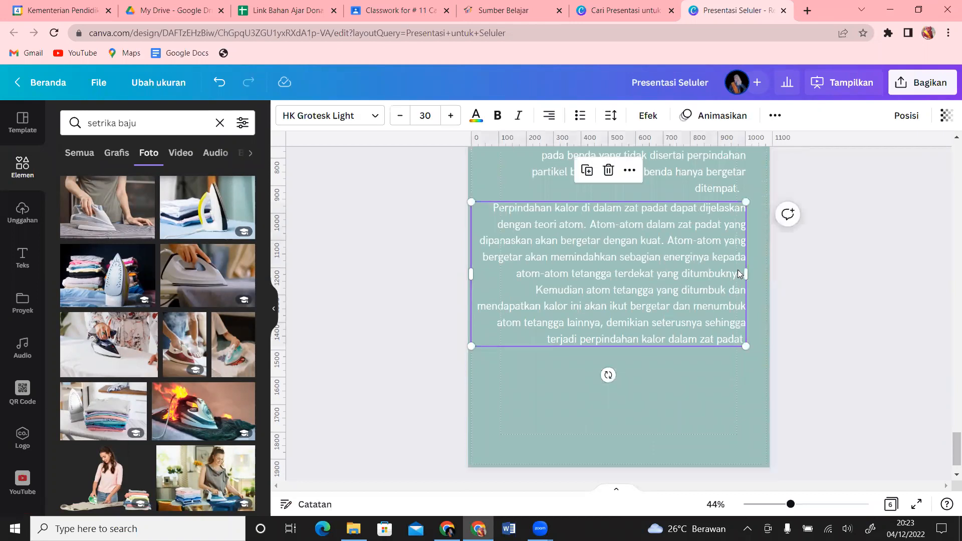
pyautogui.press('Delete')
pyautogui.scroll(2, 949, 445)
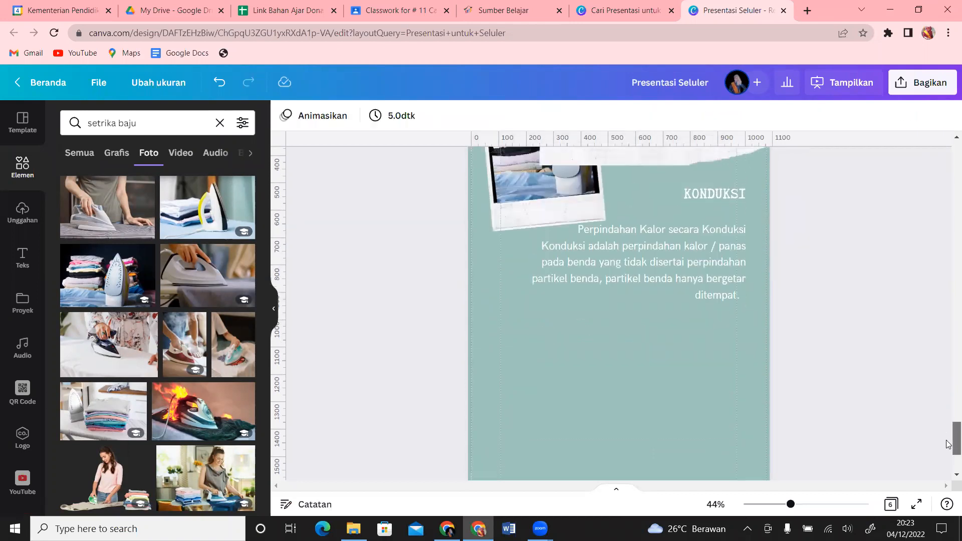
# Replace the definition text on page 6 with the cut "Benda yang jenisnya berbeda" passage and position it below the KONDUKSI heading.
pyautogui.click(706, 281)
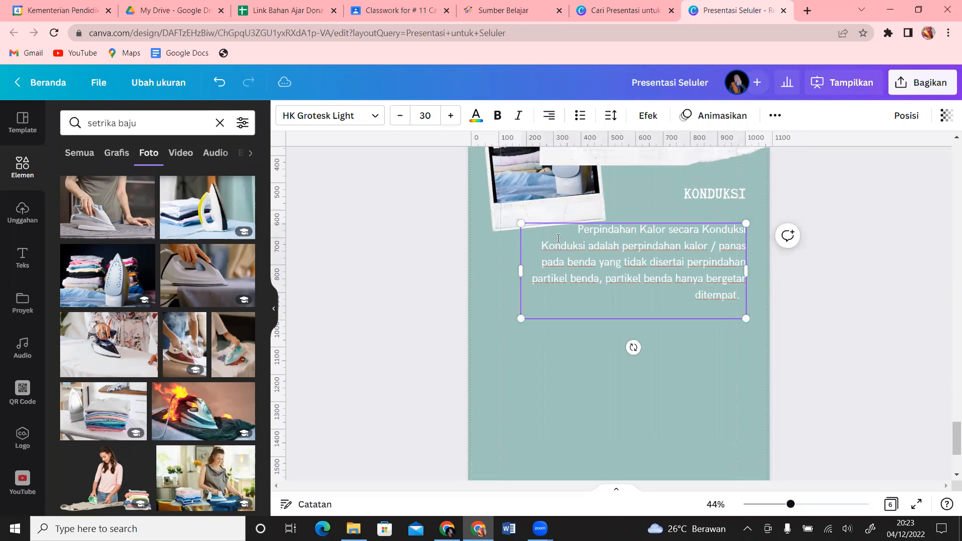
pyautogui.moveTo(578, 230); pyautogui.dragTo(729, 303)
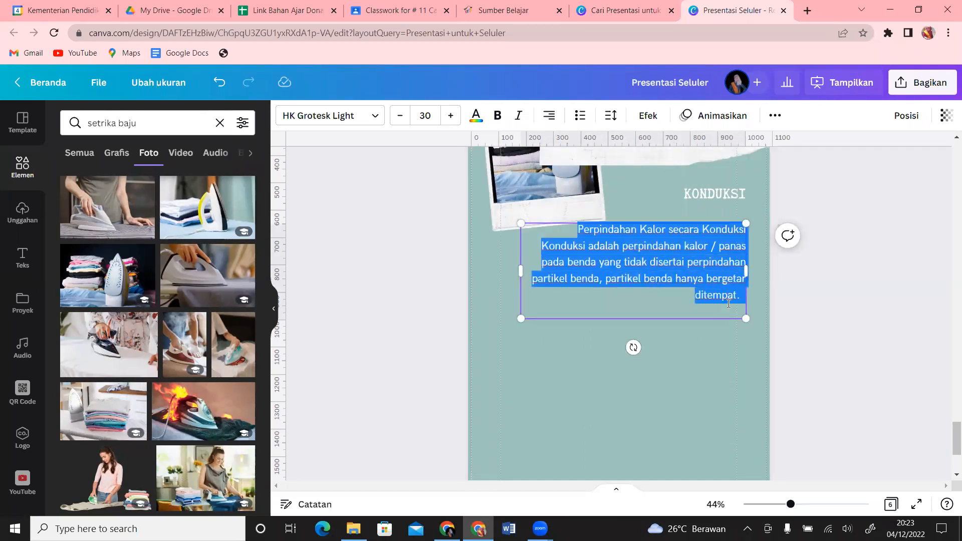
pyautogui.hotkey('ctrl', 'v')
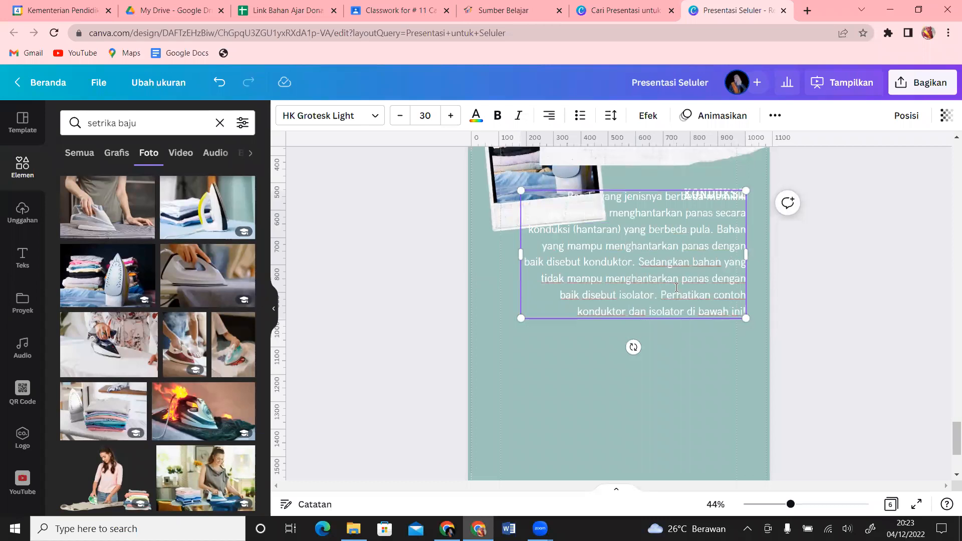
pyautogui.click(723, 372)
pyautogui.moveTo(659, 234); pyautogui.dragTo(656, 323)
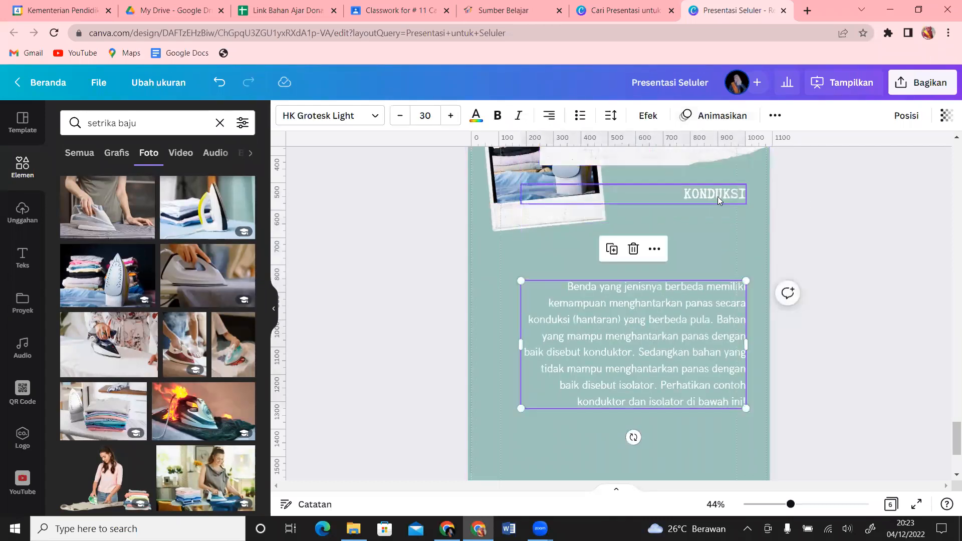
pyautogui.moveTo(709, 314); pyautogui.dragTo(715, 272)
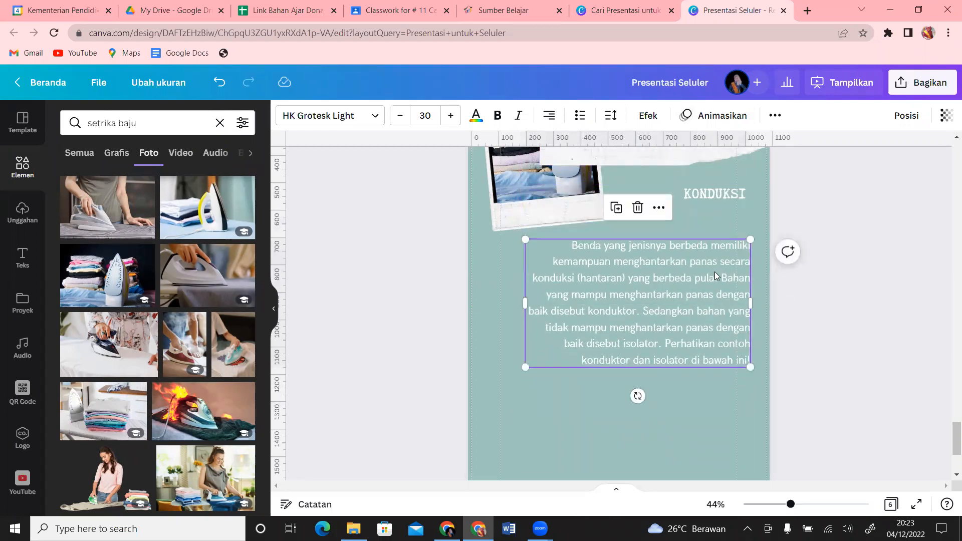
# Switch to the Rumah Belajar page and copy a screenshot of the framed conductor and insulator examples picture.
pyautogui.click(503, 6)
pyautogui.click(709, 407)
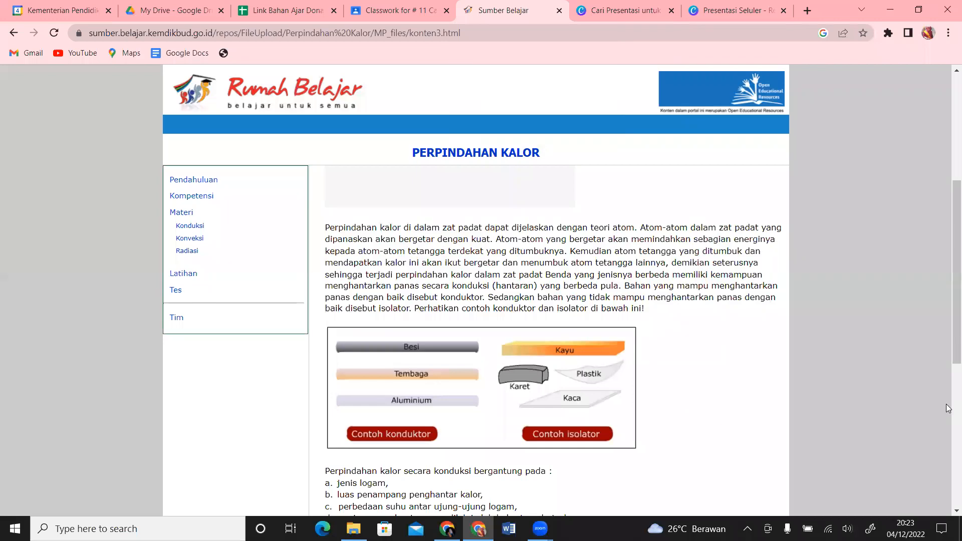
pyautogui.moveTo(949, 342); pyautogui.dragTo(949, 377)
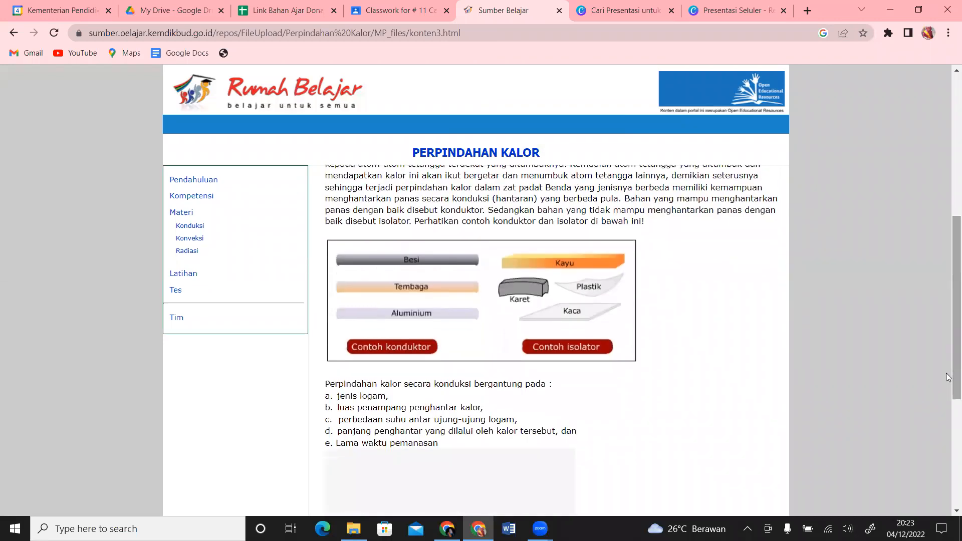
pyautogui.press('Print')
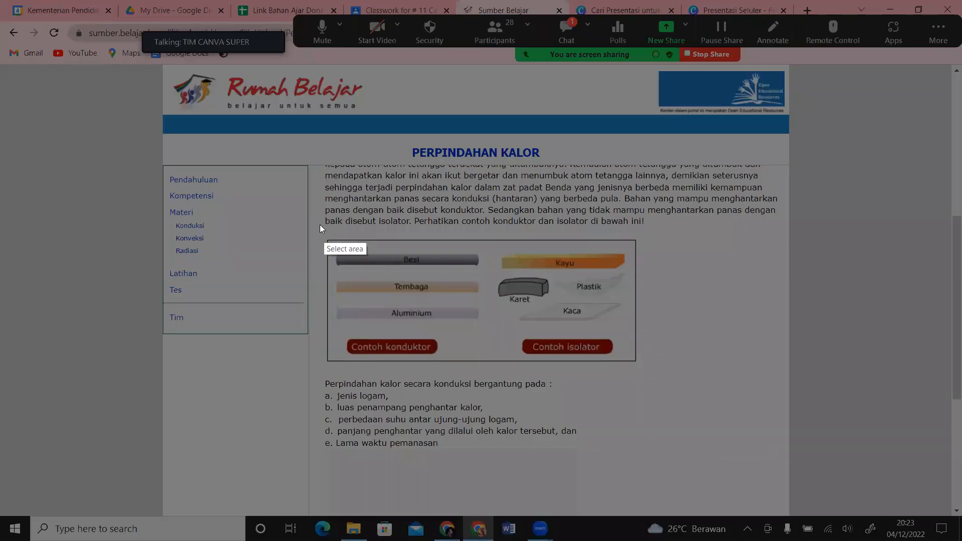
pyautogui.moveTo(322, 235)
pyautogui.mouseDown()
pyautogui.moveTo(548, 347)
pyautogui.moveTo(643, 366)
pyautogui.mouseUp()
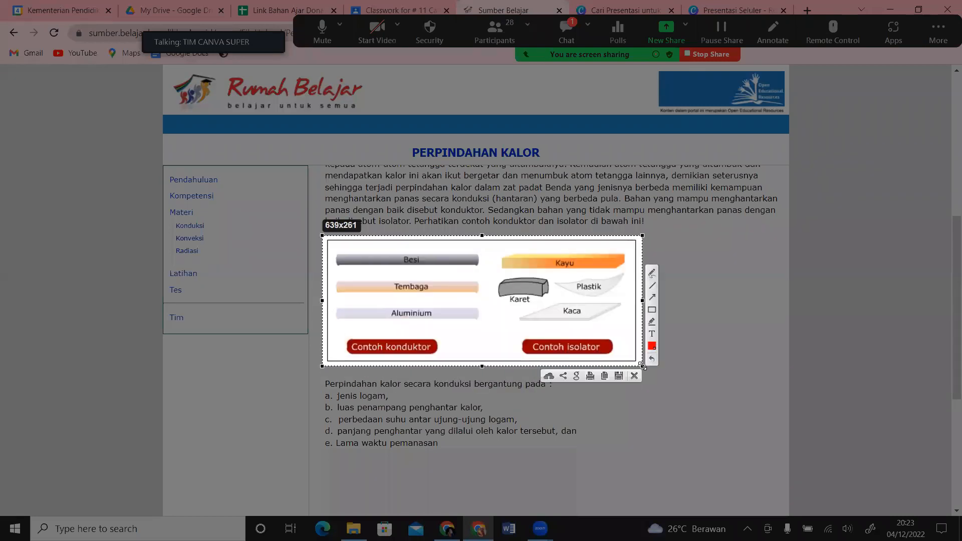
pyautogui.click(604, 377)
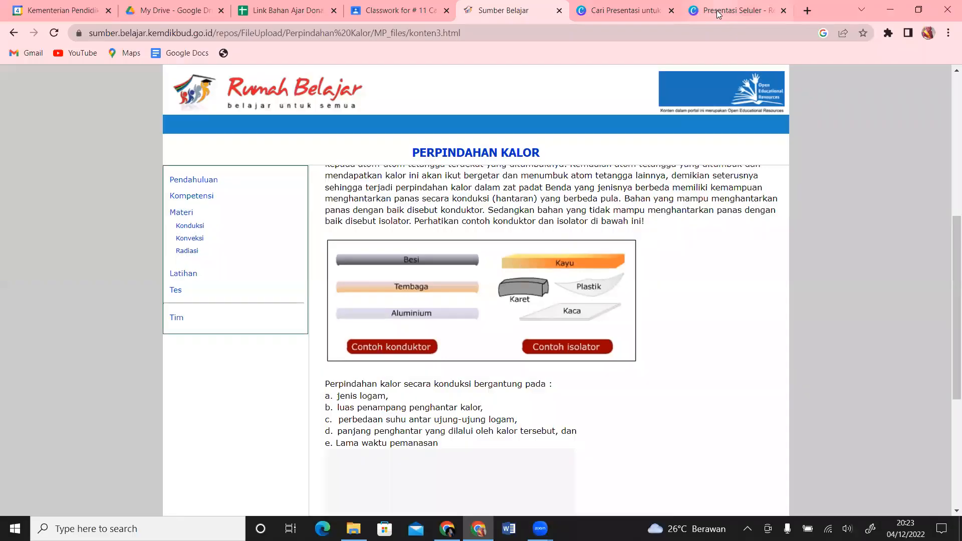
# Return to the Canva presentation, paste the captured picture on page 6 and place it right-aligned beneath the paragraph.
pyautogui.hotkey('ctrl', 'Tab')
pyautogui.hotkey('ctrl', 'Tab')
pyautogui.click(591, 412)
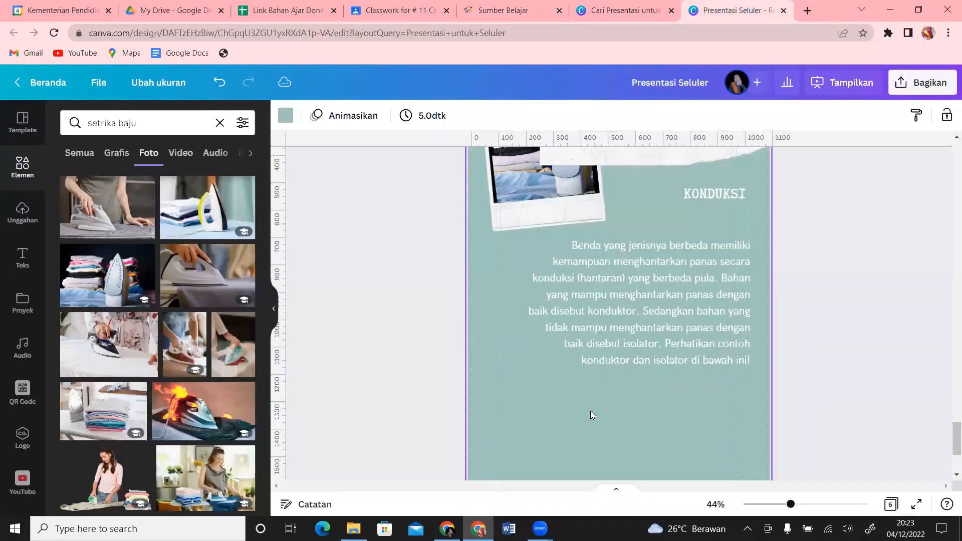
pyautogui.hotkey('ctrl', 'v')
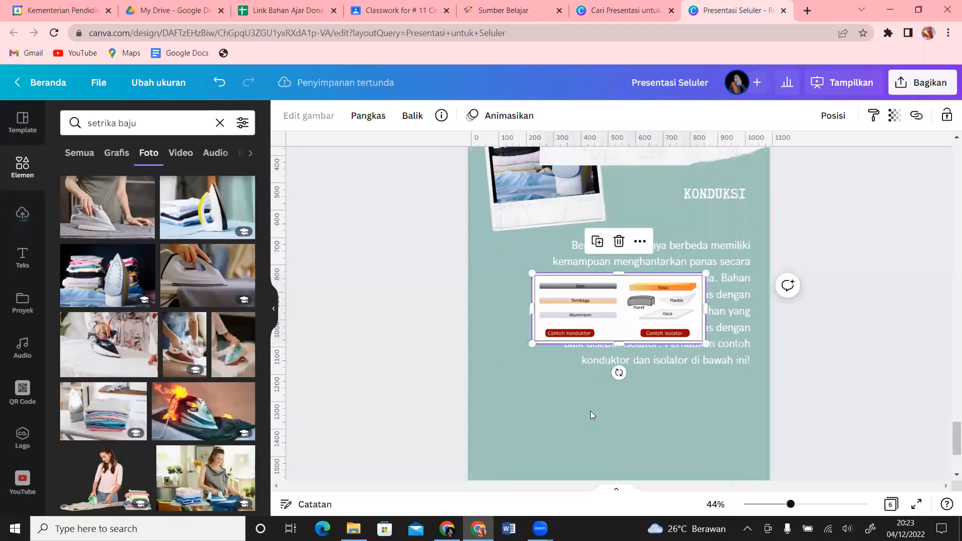
pyautogui.moveTo(634, 449); pyautogui.dragTo(677, 408)
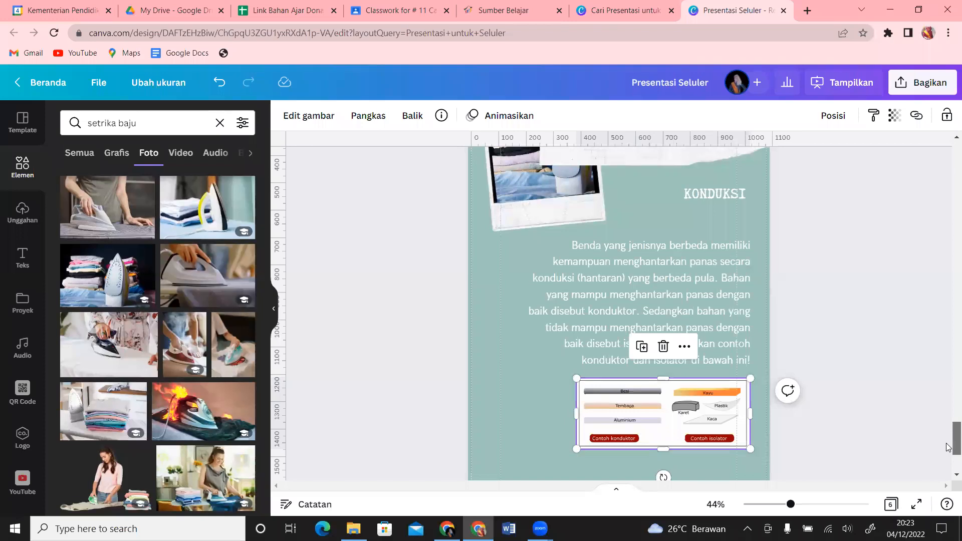
pyautogui.scroll(-2, 949, 442)
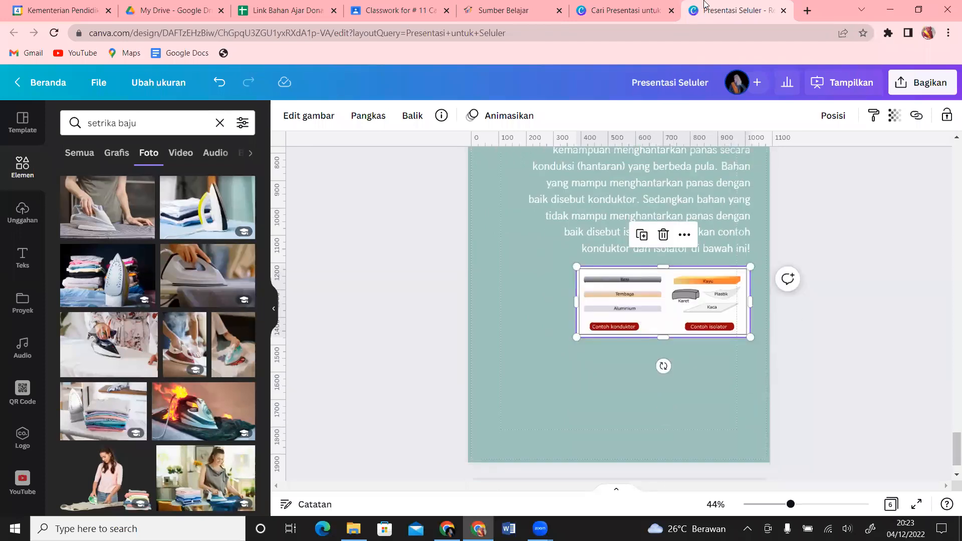
# Copy the "Perpindahan kalor secara konduksi bergantung pada" list, items a to e, from the Rumah Belajar page and return to Canva.
pyautogui.click(639, 7)
pyautogui.click(493, 6)
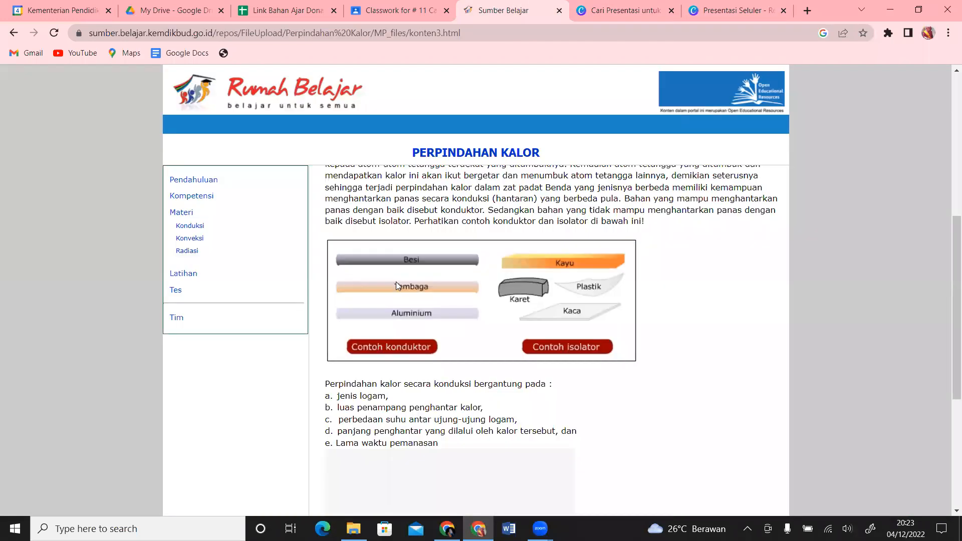
pyautogui.moveTo(327, 384); pyautogui.dragTo(466, 446)
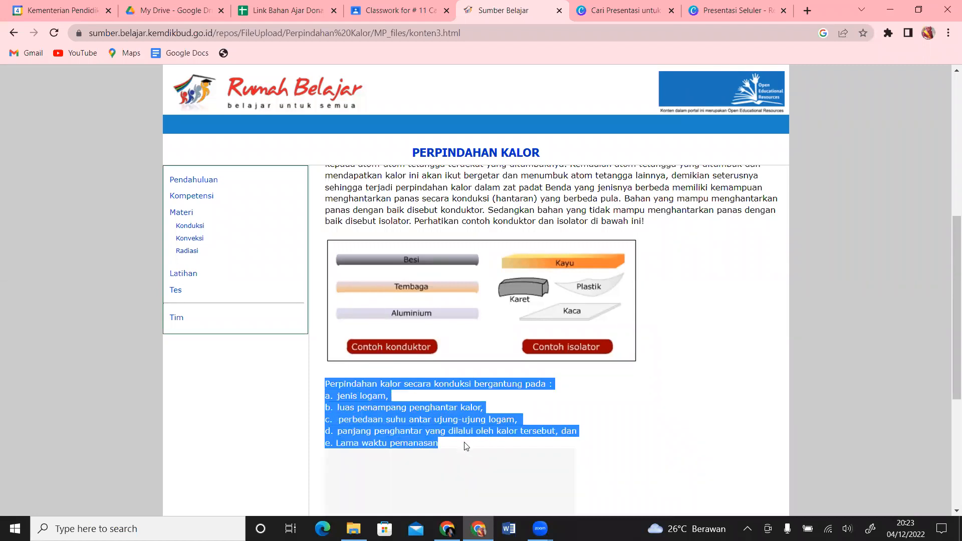
pyautogui.click(720, 7)
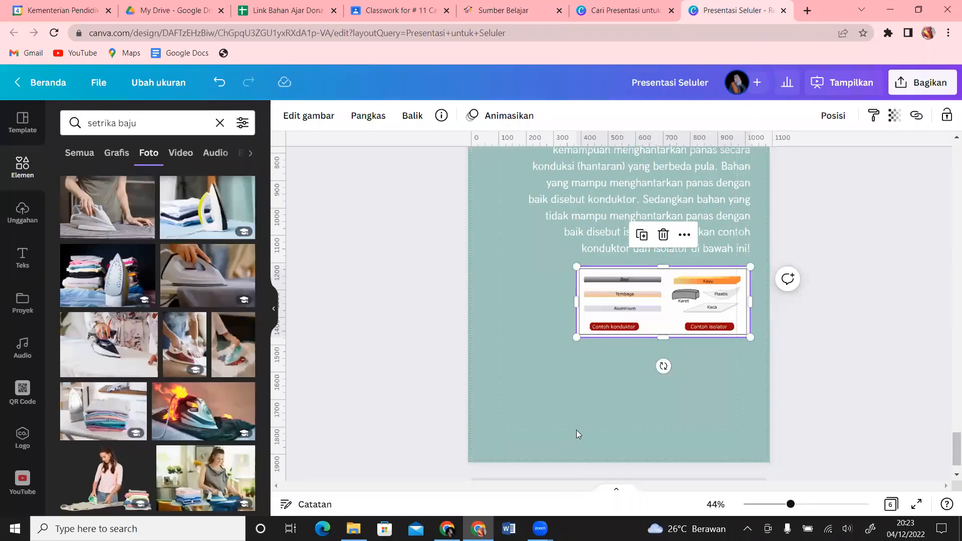
pyautogui.click(552, 370)
pyautogui.hotkey('ctrl', 'v')
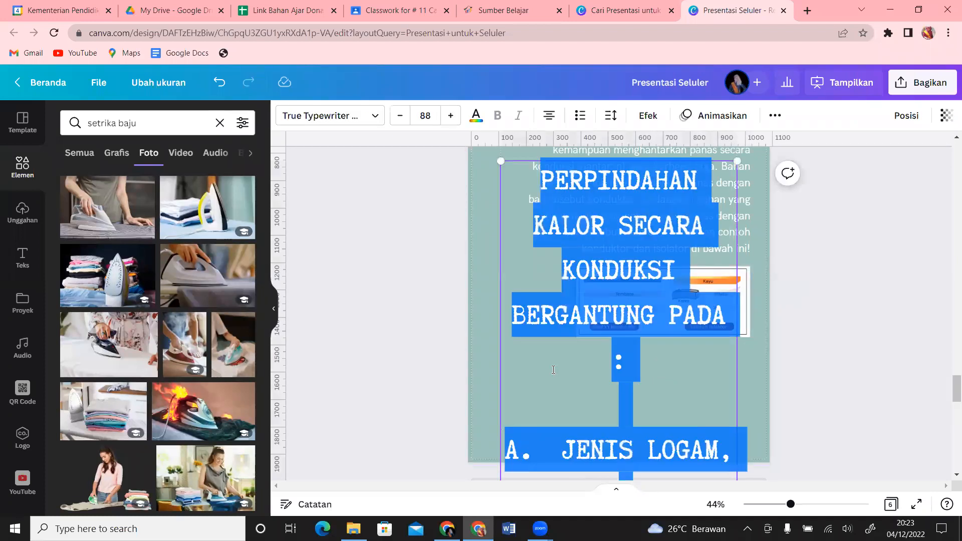
pyautogui.hotkey('ctrl', 'z')
# Duplicate the "Benda yang jenisnya berbeda" paragraph on page 6 and place the copy over the empty area beneath the conductor and insulator picture.
pyautogui.click(641, 231)
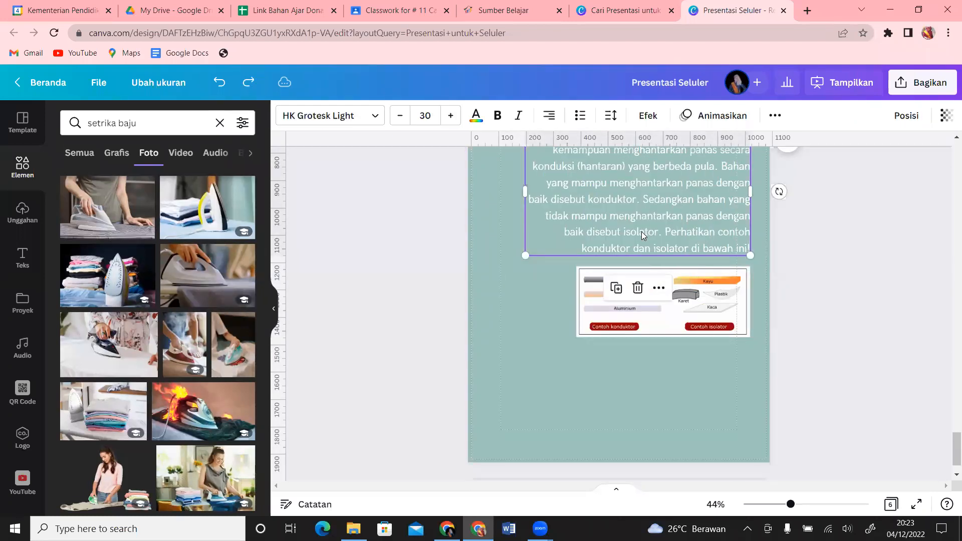
pyautogui.hotkey('ctrl', 'd')
pyautogui.moveTo(650, 217); pyautogui.dragTo(641, 406)
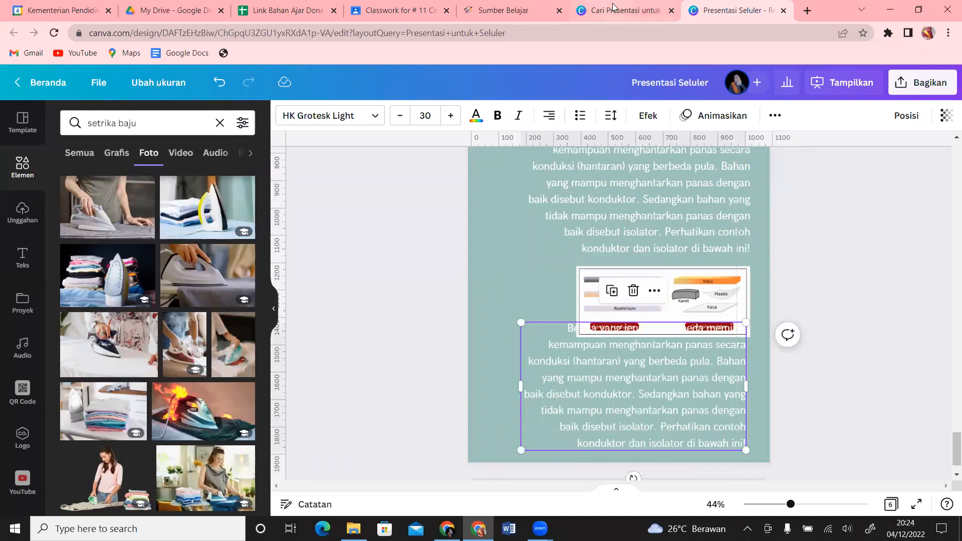
# Copy the "Perpindahan kalor secara konduksi bergantung pada" list from Rumah Belajar again and replace the duplicated paragraph's text in Canva with it.
pyautogui.click(513, 7)
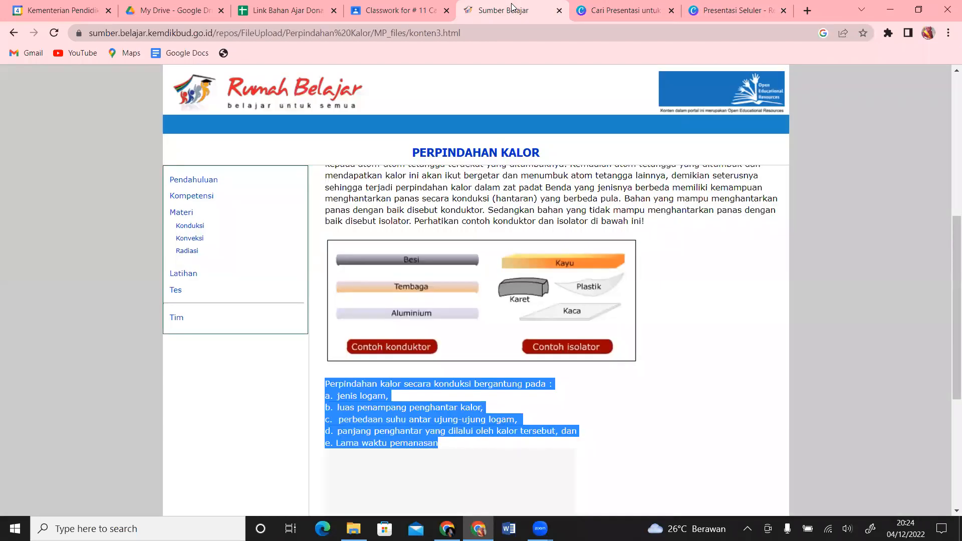
pyautogui.click(445, 446)
pyautogui.moveTo(436, 444); pyautogui.dragTo(311, 386)
pyautogui.click(729, 8)
pyautogui.moveTo(566, 328); pyautogui.dragTo(767, 454)
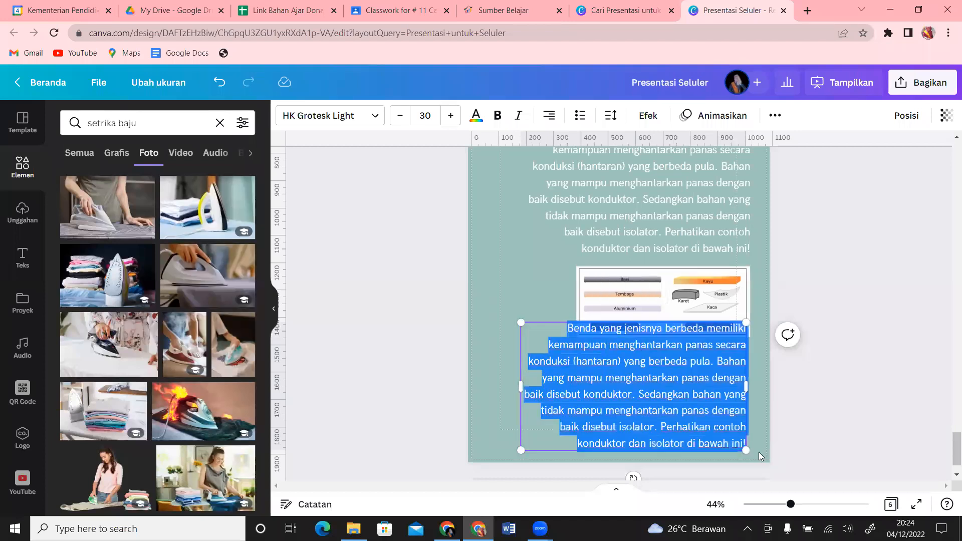
pyautogui.hotkey('ctrl', 'v')
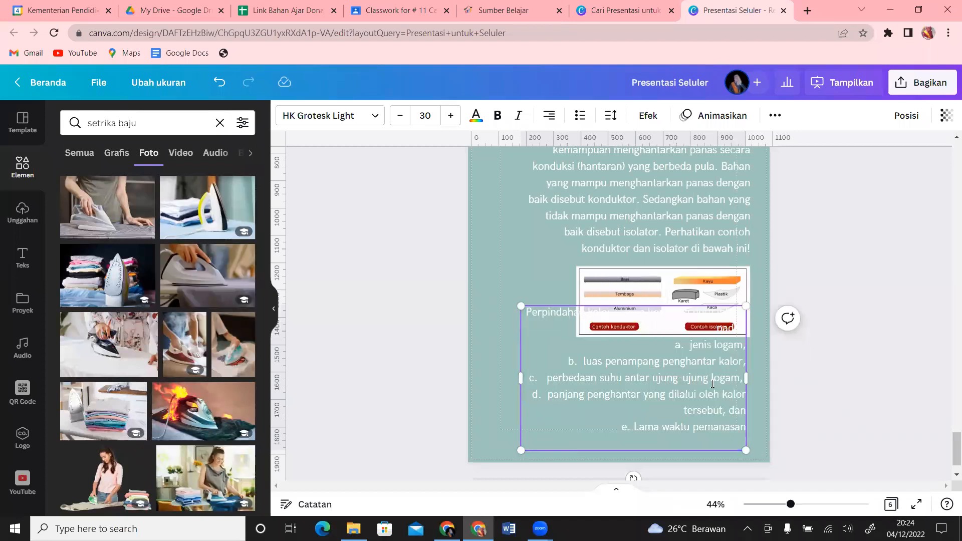
pyautogui.click(766, 397)
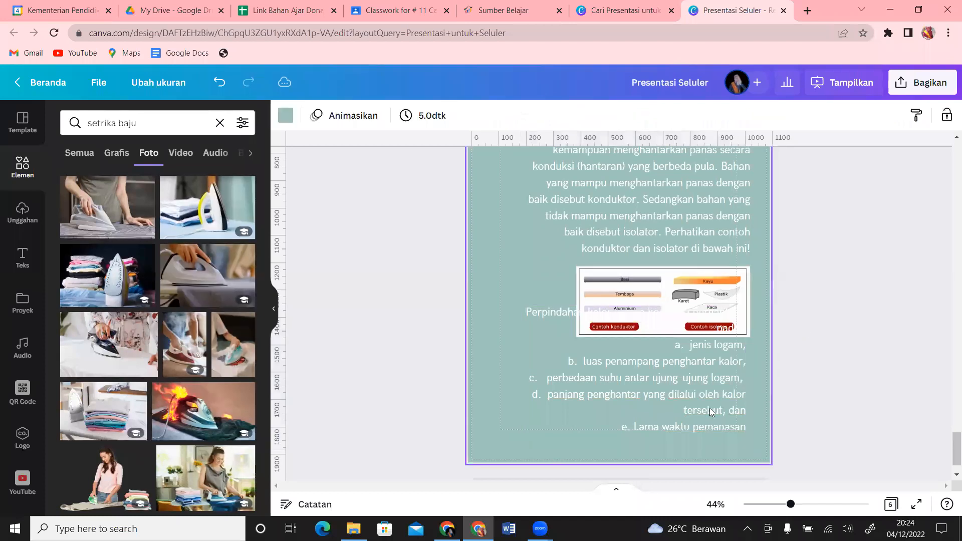
# Set the font size of both the "Benda yang jenisnya berbeda" paragraph and the factors list on page 6 to 25.
pyautogui.click(587, 175)
pyautogui.click(430, 116)
pyautogui.write('25')
pyautogui.press('Return')
pyautogui.click(575, 378)
pyautogui.click(428, 121)
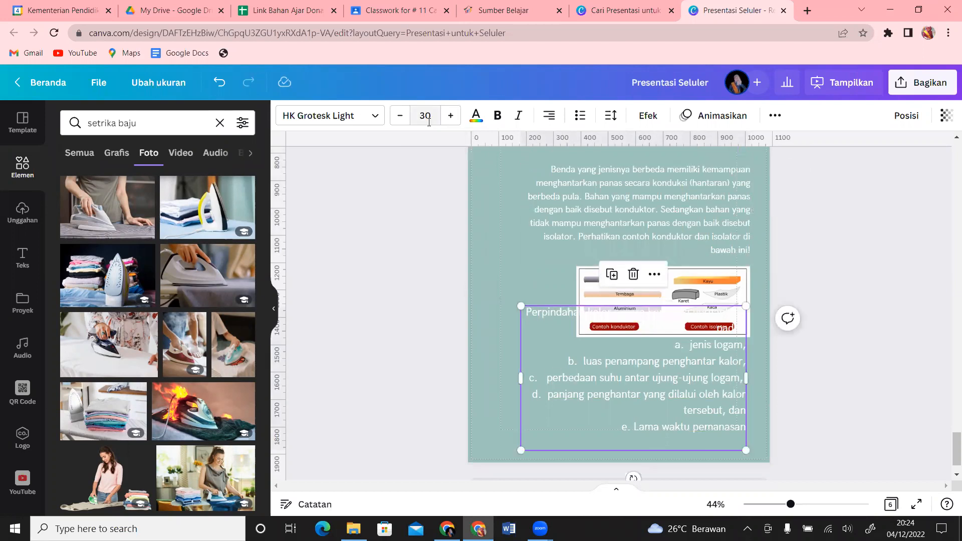
pyautogui.write('25')
pyautogui.press('Return')
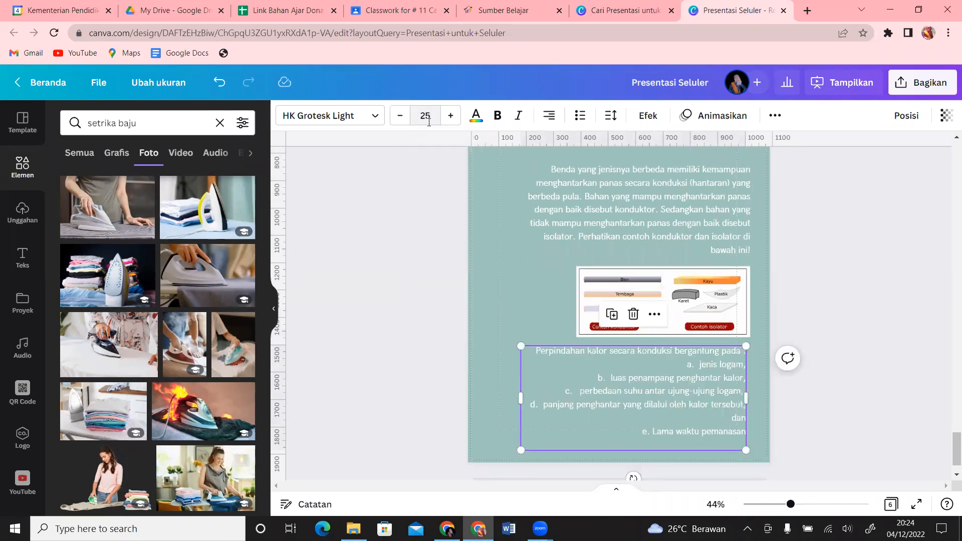
pyautogui.click(824, 211)
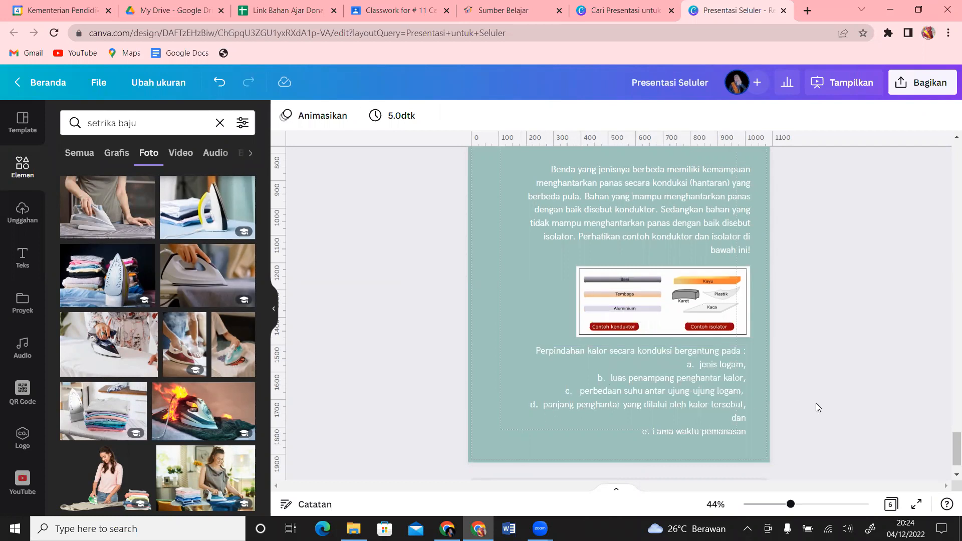
# Move the paragraph, the conductor and insulator picture and the factors list up on page 6, aligning the list with the paragraph above.
pyautogui.moveTo(949, 436); pyautogui.dragTo(949, 424)
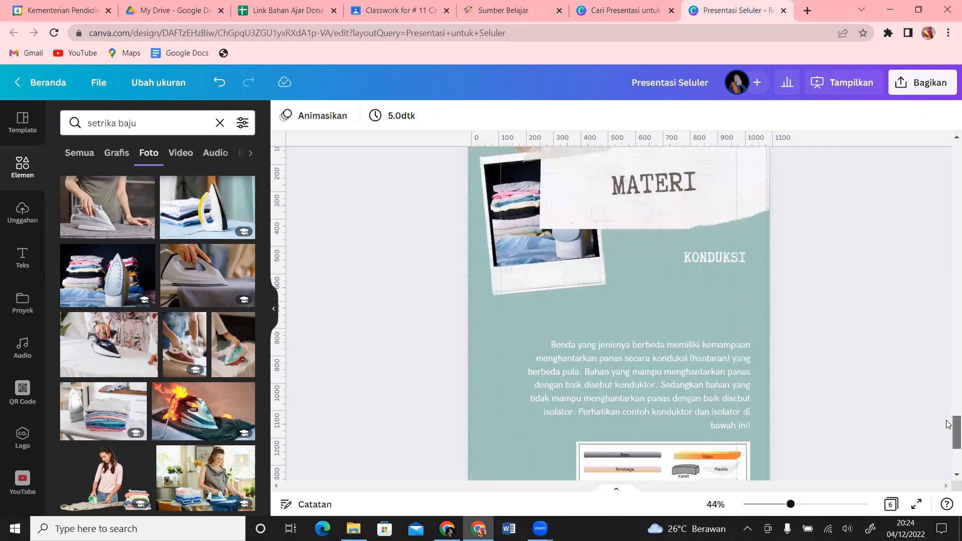
pyautogui.moveTo(628, 397); pyautogui.dragTo(627, 368)
pyautogui.moveTo(607, 451); pyautogui.dragTo(607, 418)
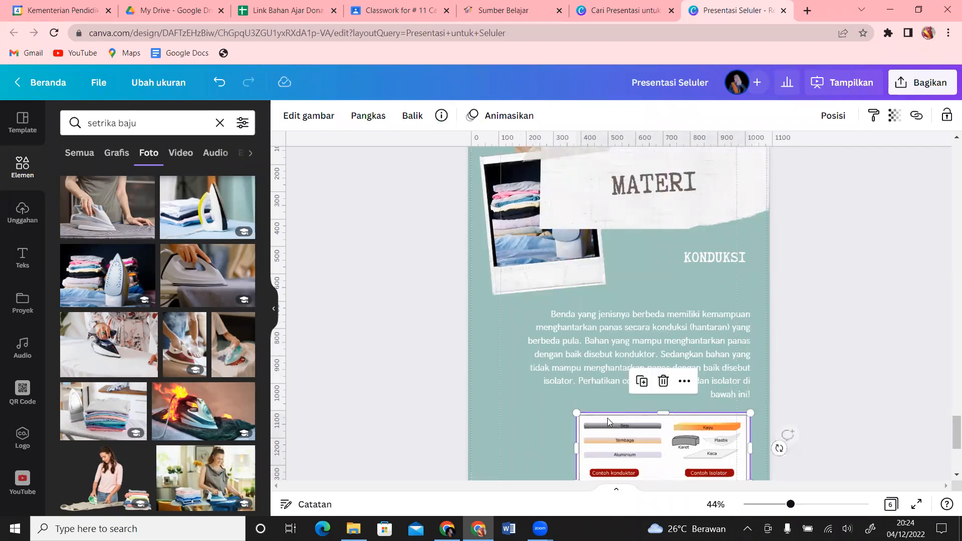
pyautogui.moveTo(948, 440); pyautogui.dragTo(948, 461)
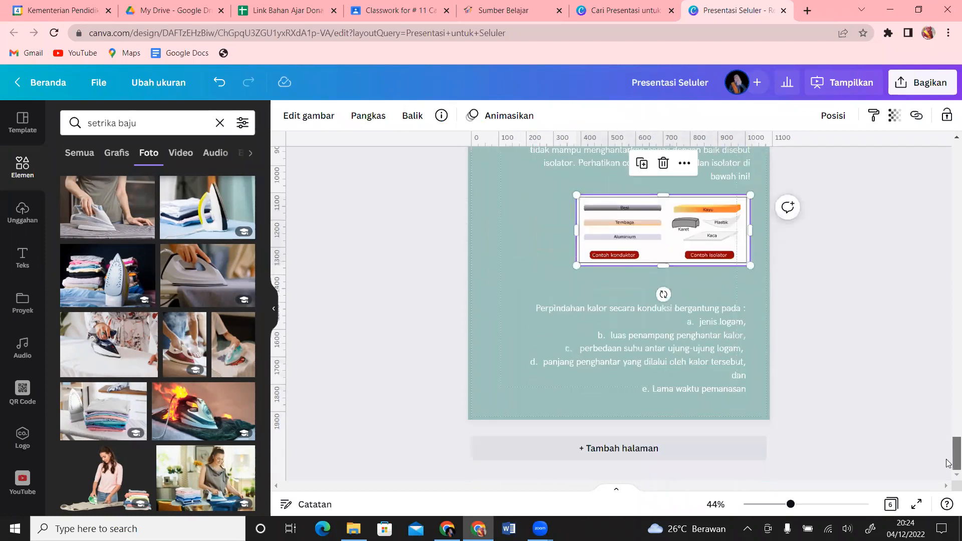
pyautogui.moveTo(697, 368); pyautogui.dragTo(702, 344)
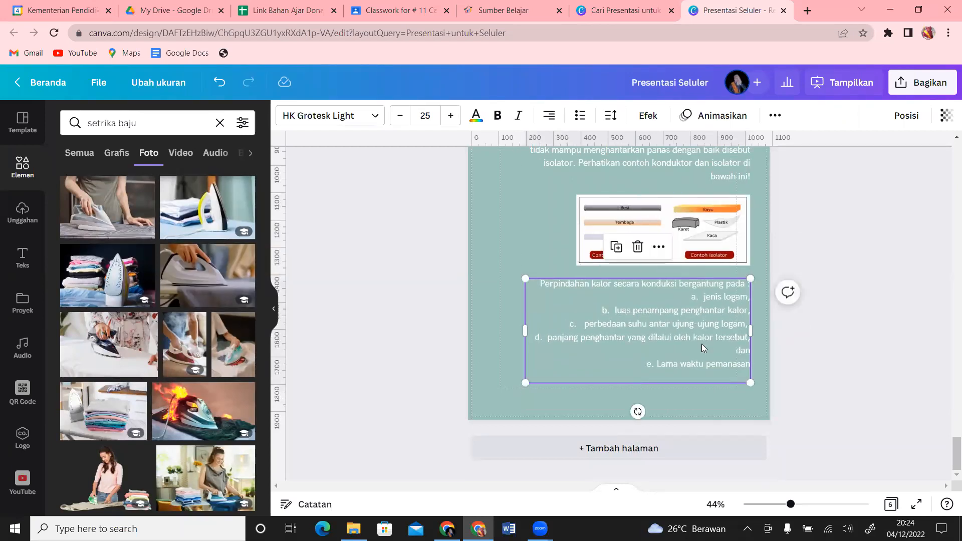
pyautogui.click(909, 381)
pyautogui.moveTo(948, 444); pyautogui.dragTo(948, 426)
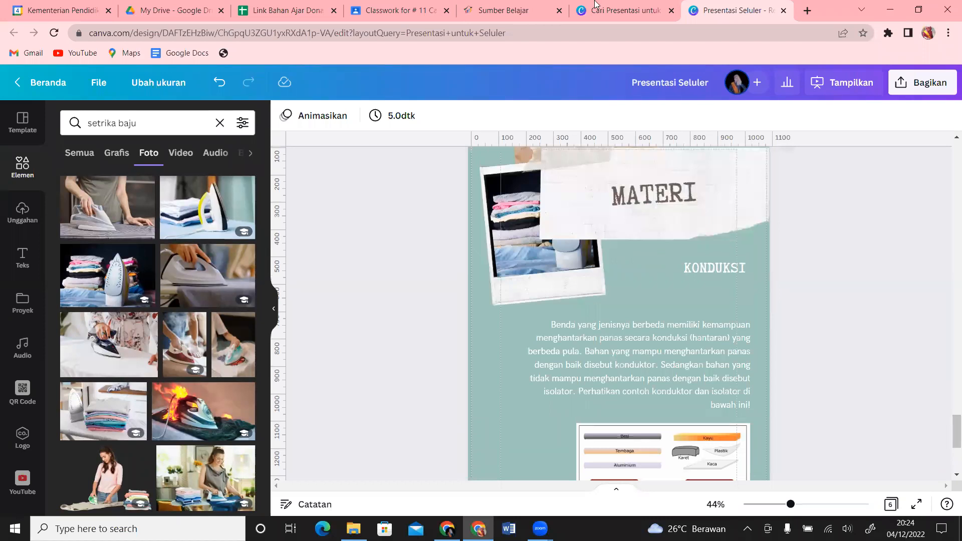
# Switch to Rumah Belajar and look through its Konveksi, Radiasi, Latihan and Tes pages for further material.
pyautogui.click(499, 5)
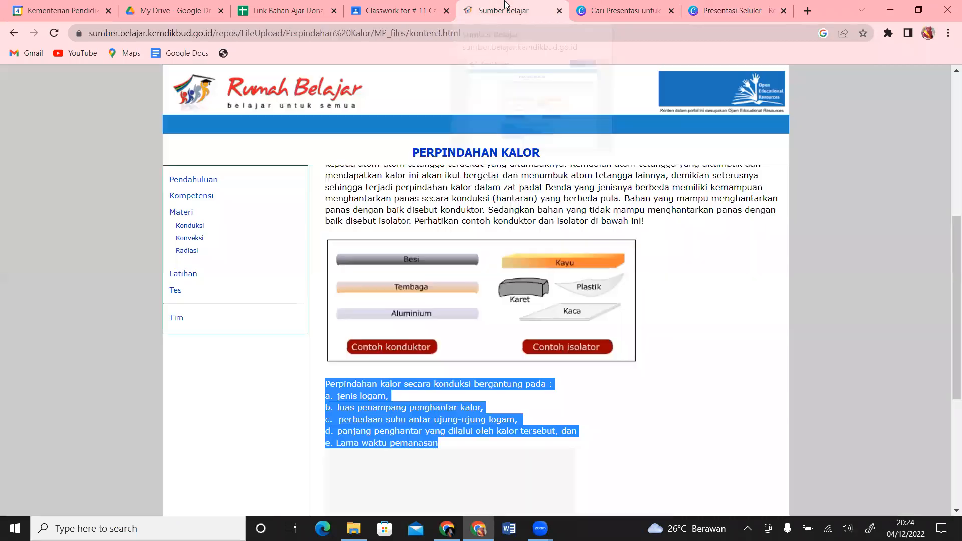
pyautogui.click(196, 246)
pyautogui.click(198, 239)
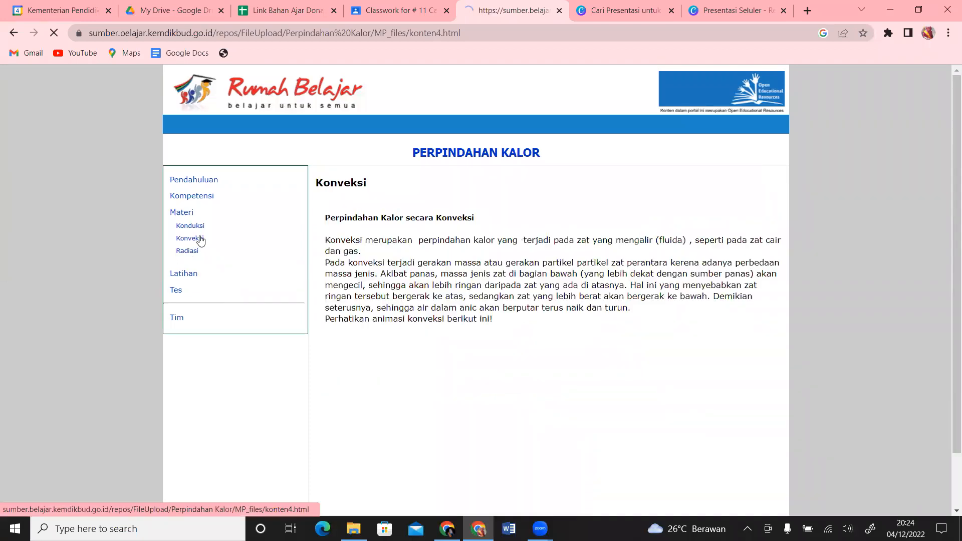
pyautogui.moveTo(949, 175); pyautogui.dragTo(949, 306)
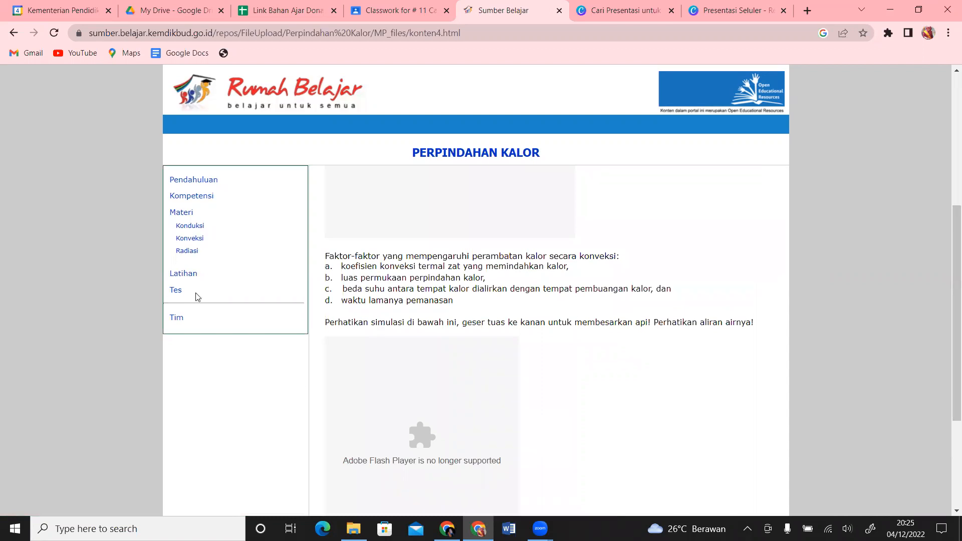
pyautogui.click(195, 255)
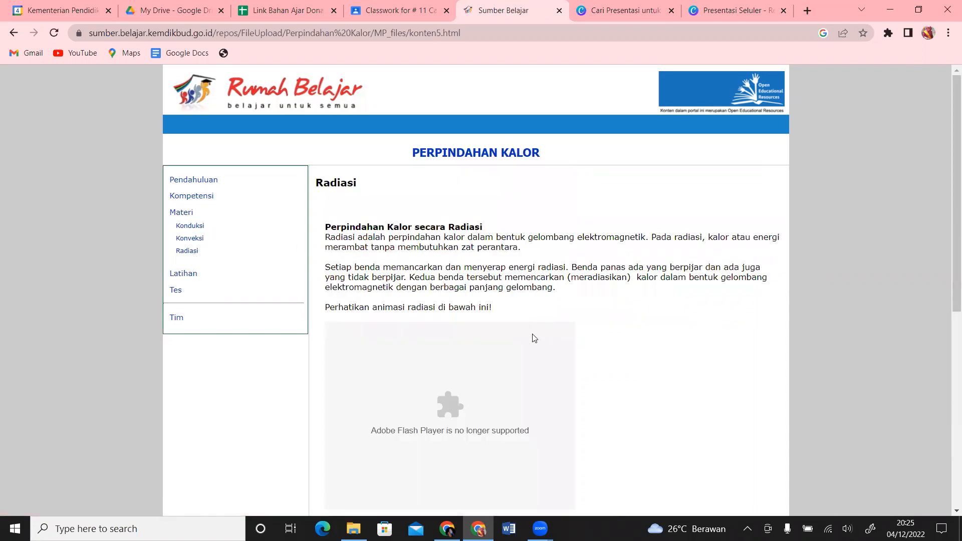
pyautogui.click(187, 273)
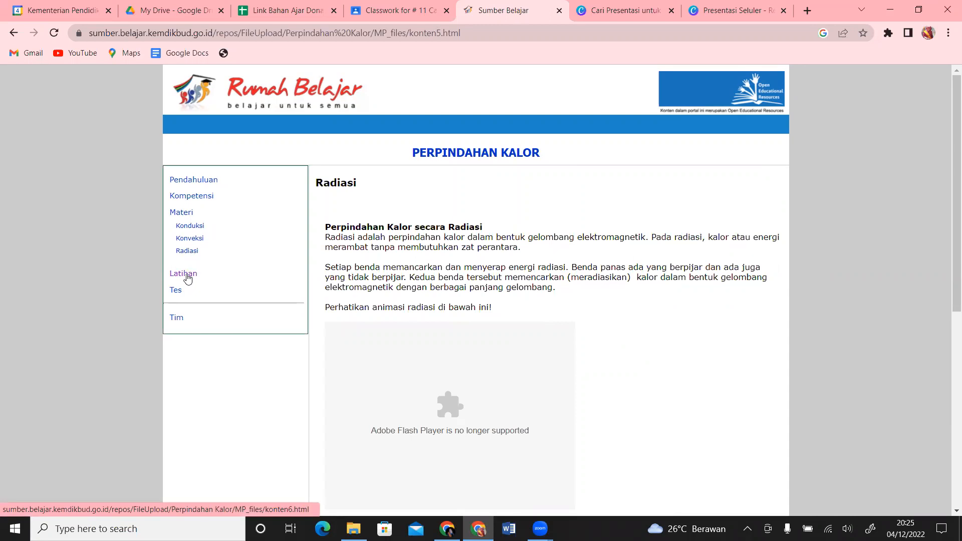
pyautogui.click(183, 293)
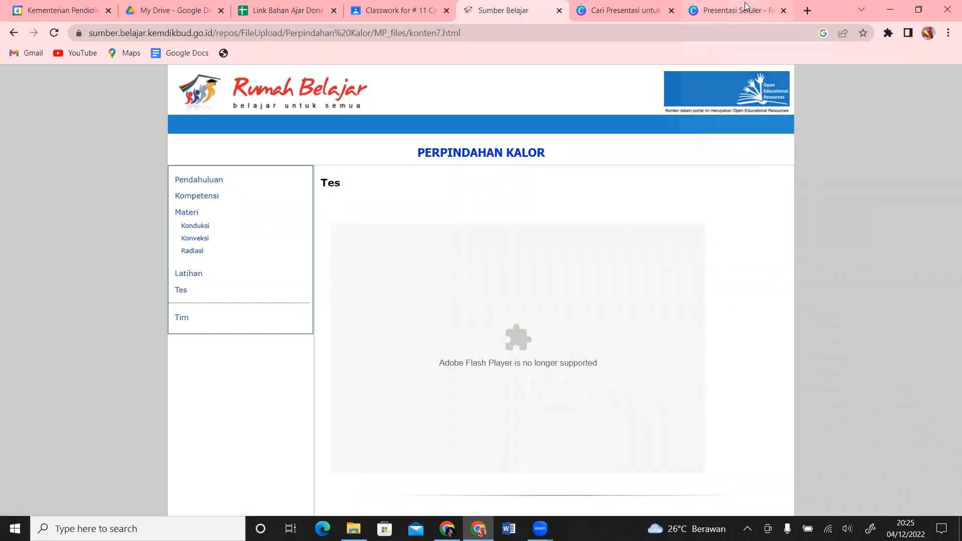
# Return to the Canva presentation, show the template's page layouts and add two blank pages after page 6.
pyautogui.click(732, 10)
pyautogui.scroll(-5, 949, 426)
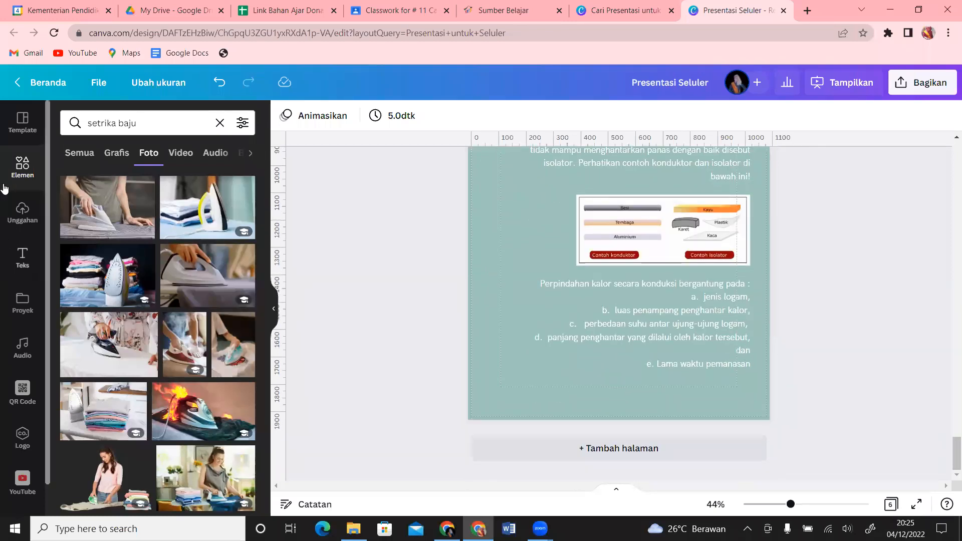
pyautogui.click(26, 123)
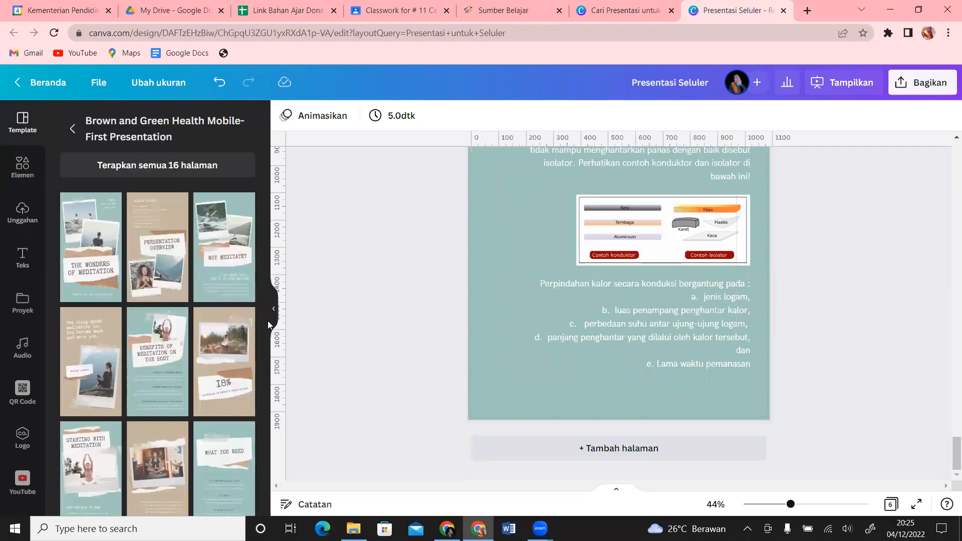
pyautogui.scroll(-9, 264, 303)
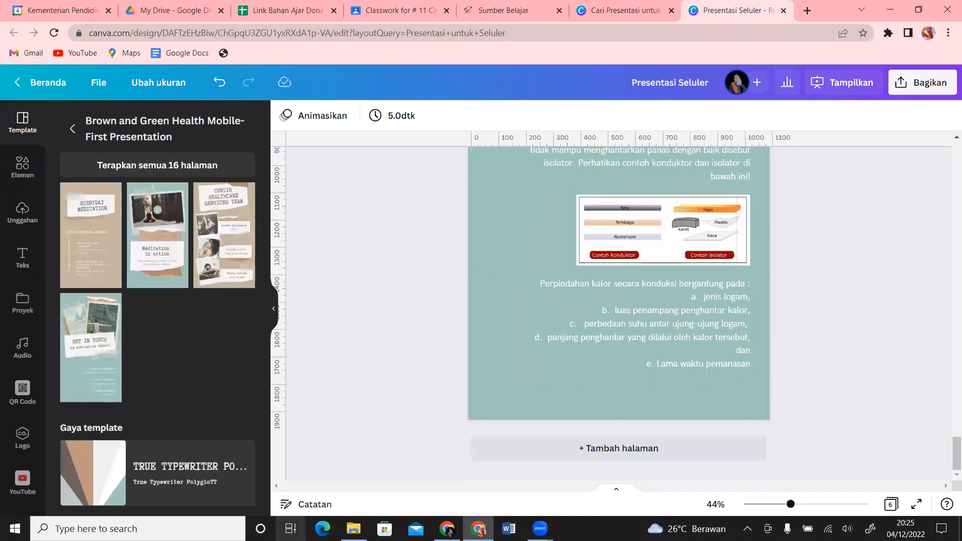
pyautogui.click(581, 459)
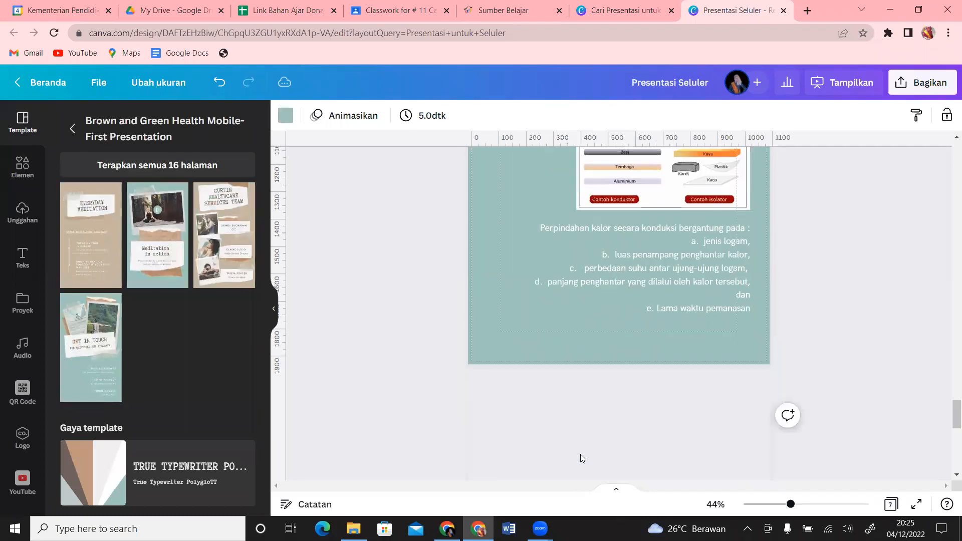
pyautogui.click(582, 459)
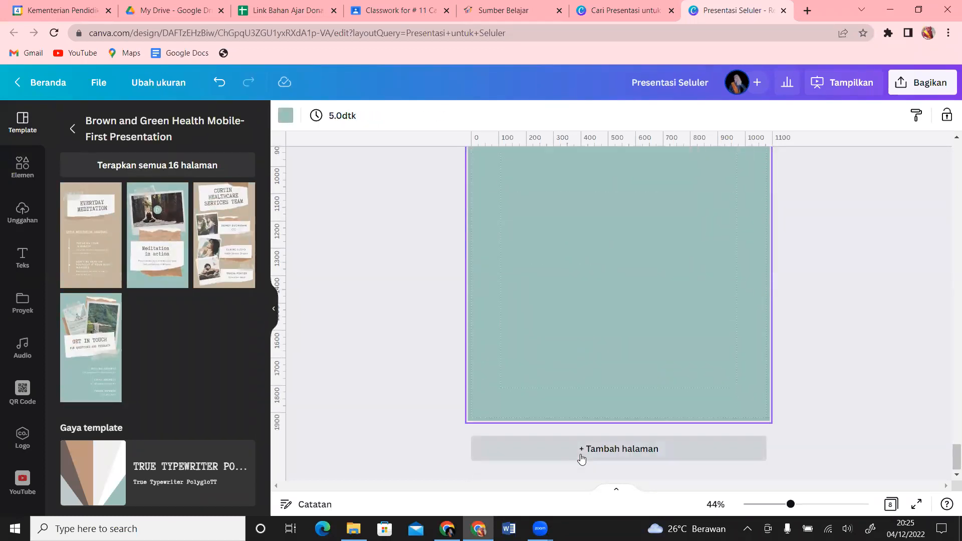
# Apply the "Get in Touch" template layout to page 8 and delete its mailing and email address text group.
pyautogui.moveTo(267, 396); pyautogui.dragTo(259, 498)
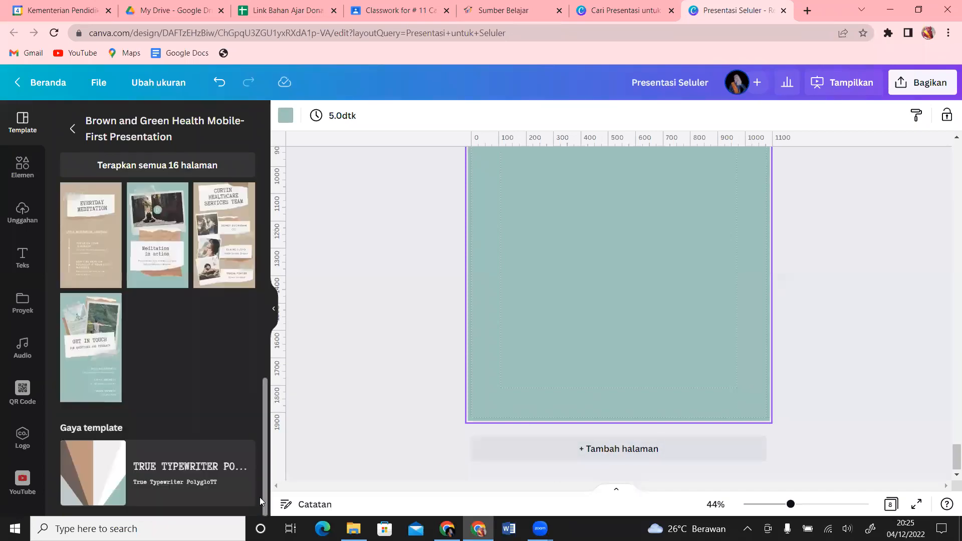
pyautogui.click(89, 358)
pyautogui.moveTo(953, 457)
pyautogui.mouseDown()
pyautogui.moveTo(947, 439)
pyautogui.moveTo(947, 454)
pyautogui.mouseUp()
pyautogui.click(704, 396)
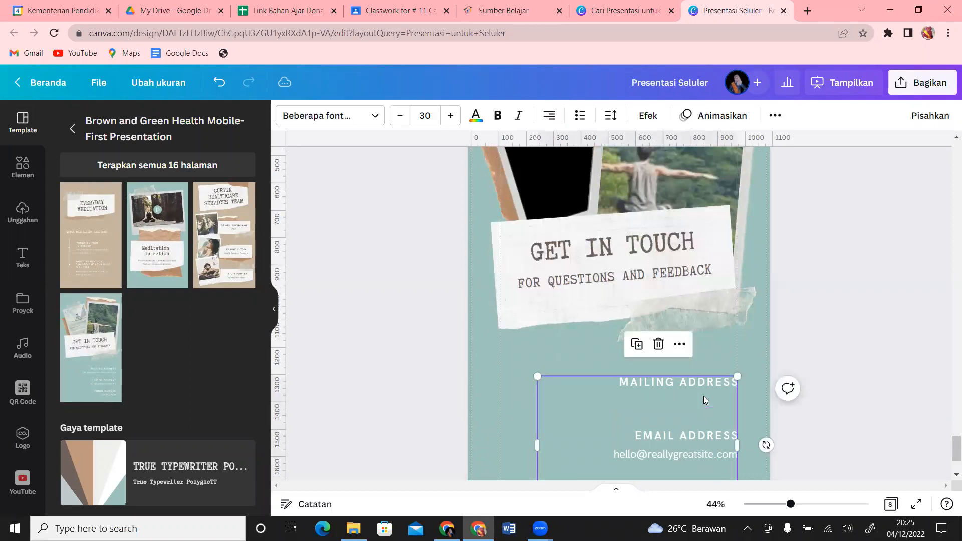
pyautogui.press('Delete')
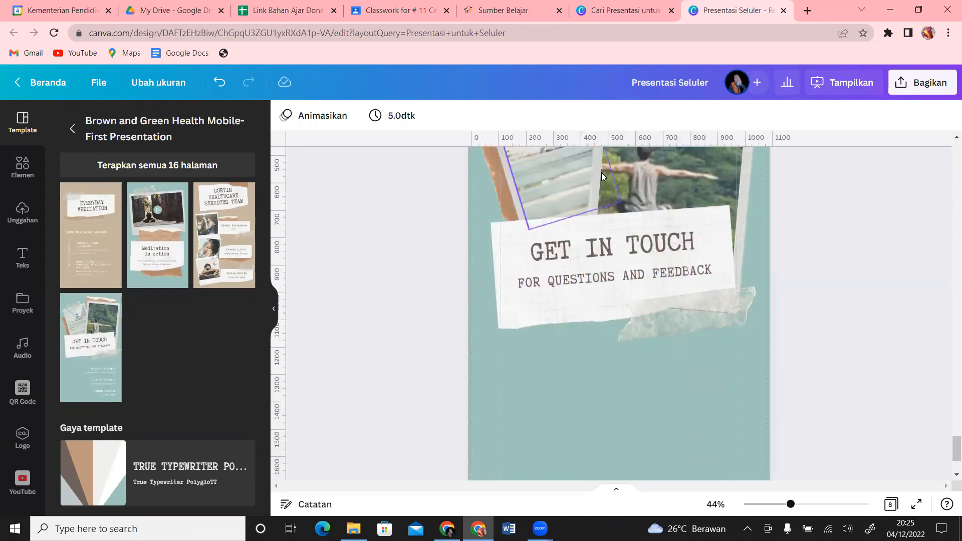
# Replace the "GET IN TOUCH" heading on page 8 with "TETAP SEMANGAT".
pyautogui.click(682, 239)
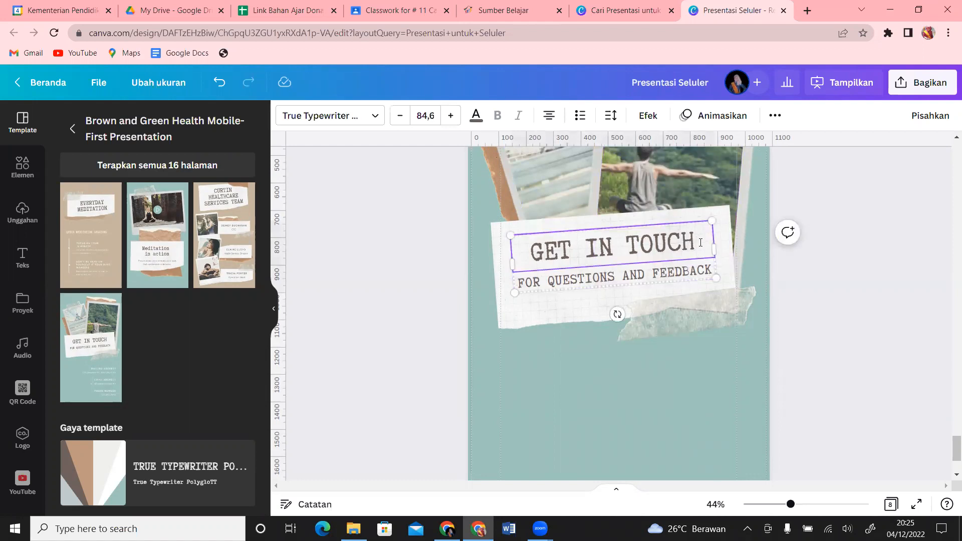
pyautogui.moveTo(701, 243); pyautogui.dragTo(555, 246)
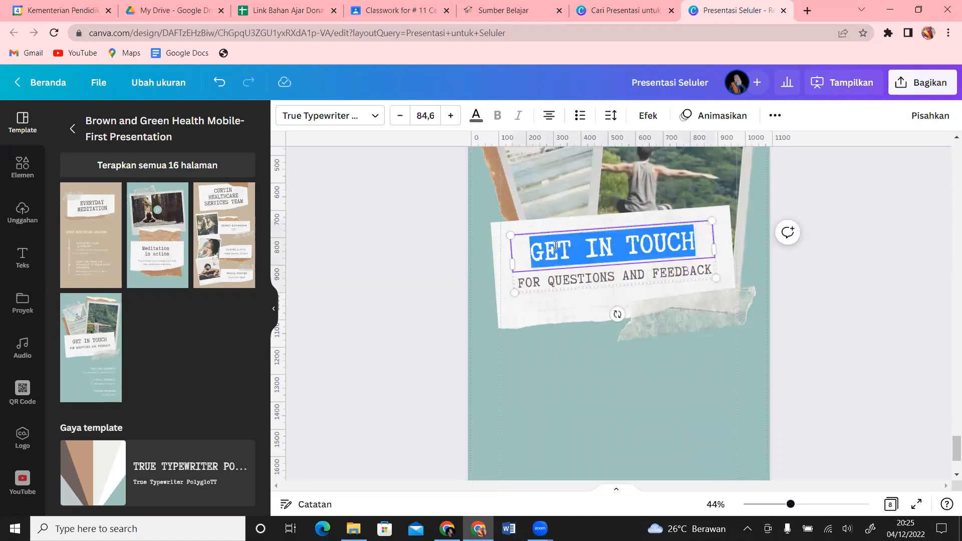
pyautogui.write('TETAP SEMANGAT')
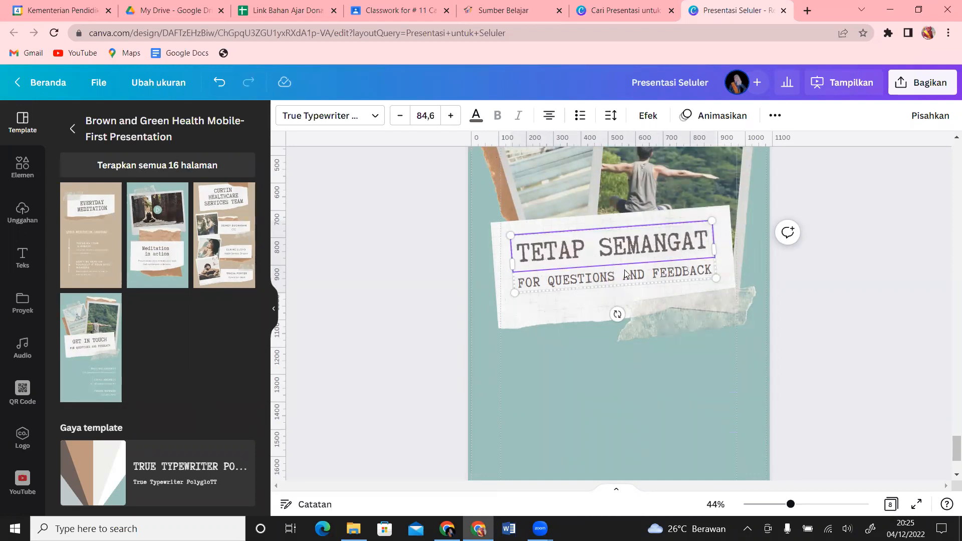
# Replace the "FOR QUESTIONS AND FEEDBACK" line beneath the page 8 heading with "TERIMAKASIH".
pyautogui.click(625, 275)
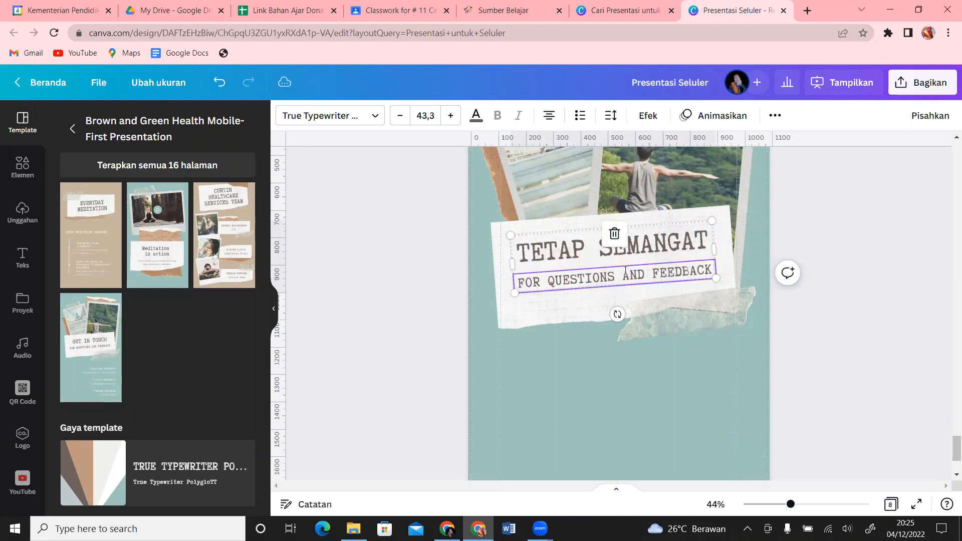
pyautogui.doubleClick(625, 271)
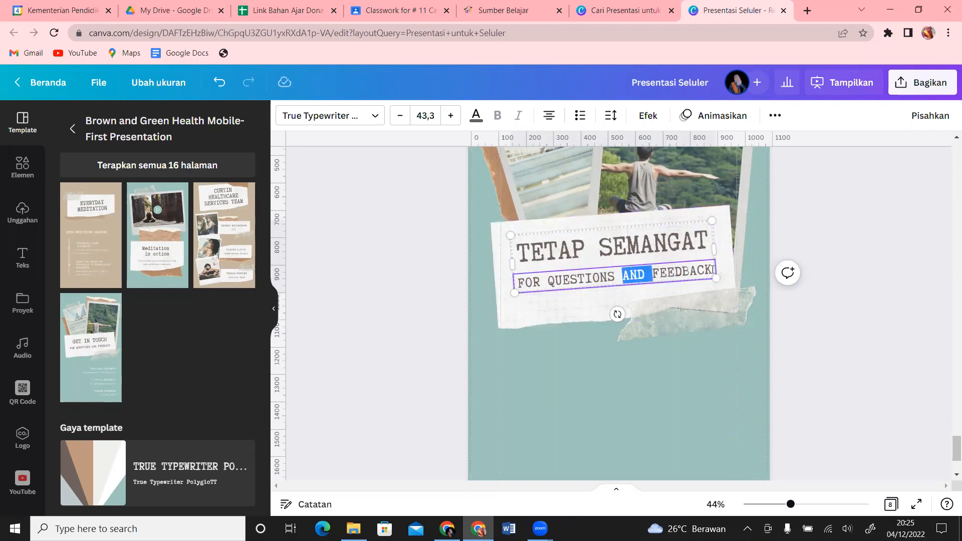
pyautogui.moveTo(713, 270); pyautogui.dragTo(488, 289)
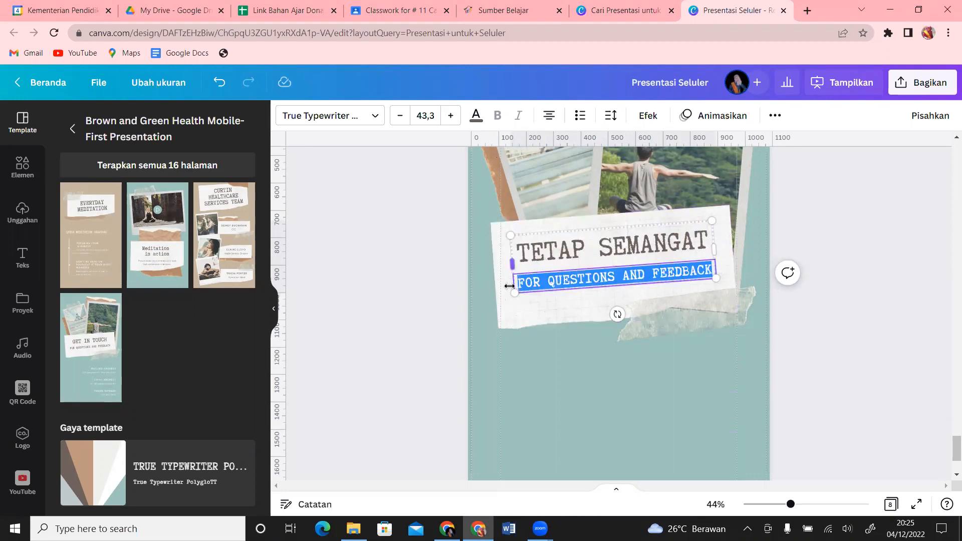
pyautogui.write('TERI')
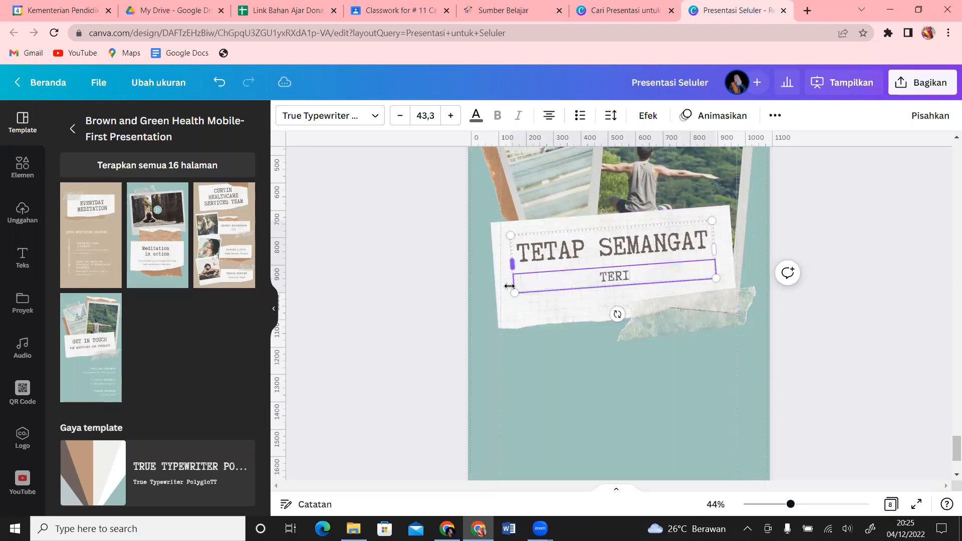
pyautogui.write('MAKASIH')
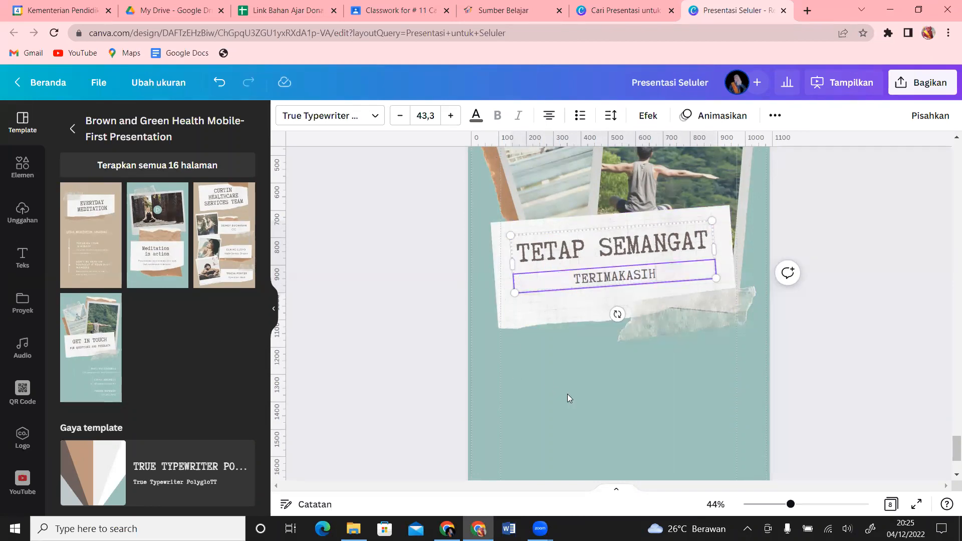
# Add a "Referensi" text without all-caps formatting, shrink it to size 31,7 and place it below the left part of the torn paper note.
pyautogui.click(567, 394)
pyautogui.press('t')
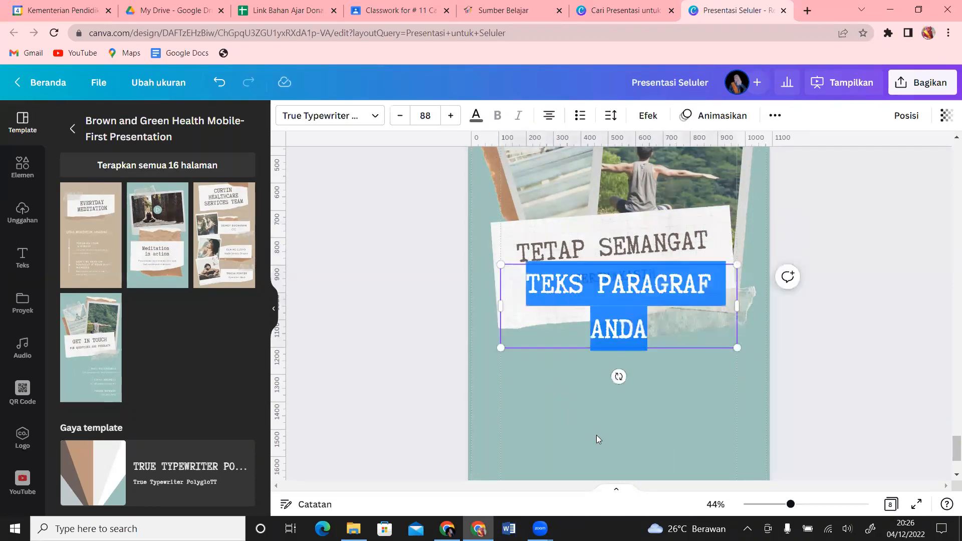
pyautogui.click(775, 115)
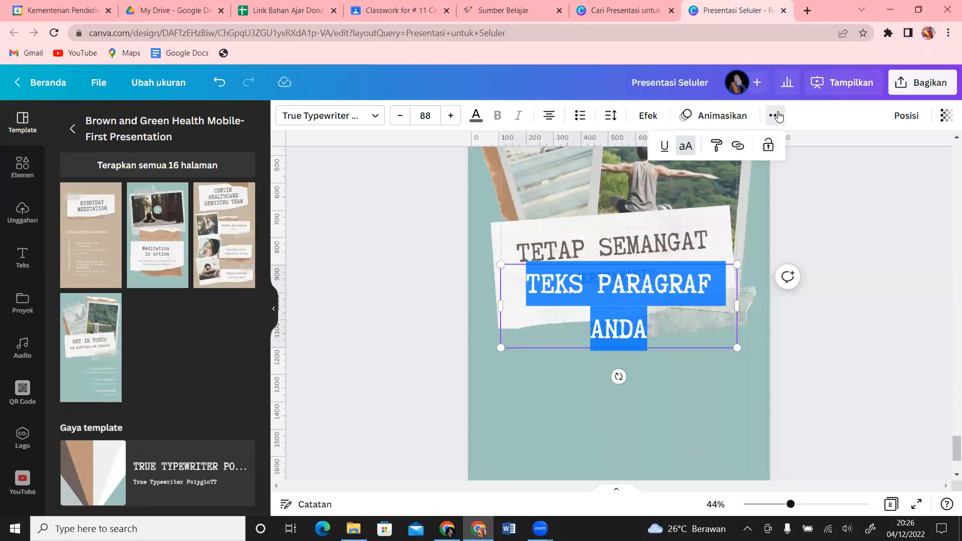
pyautogui.click(684, 149)
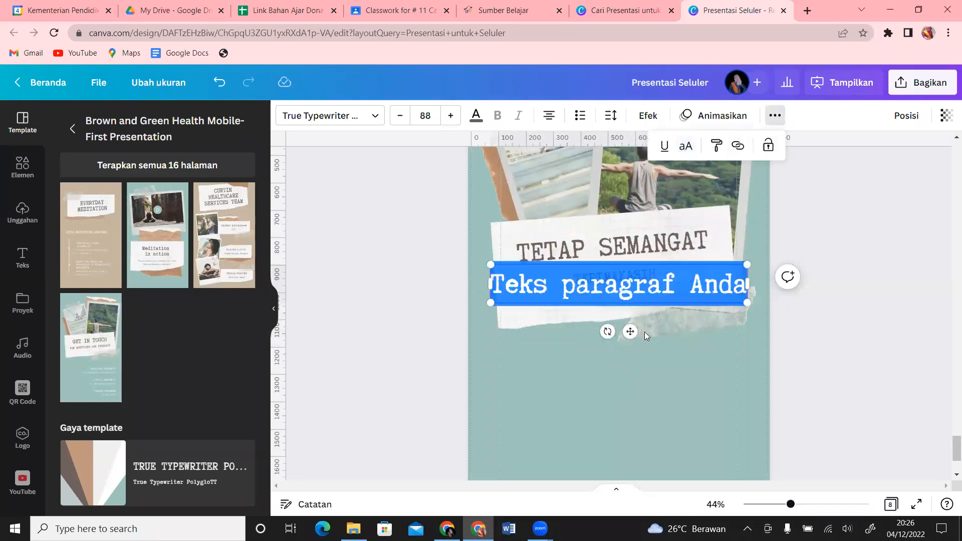
pyautogui.moveTo(624, 400); pyautogui.dragTo(633, 452)
pyautogui.write('Refe')
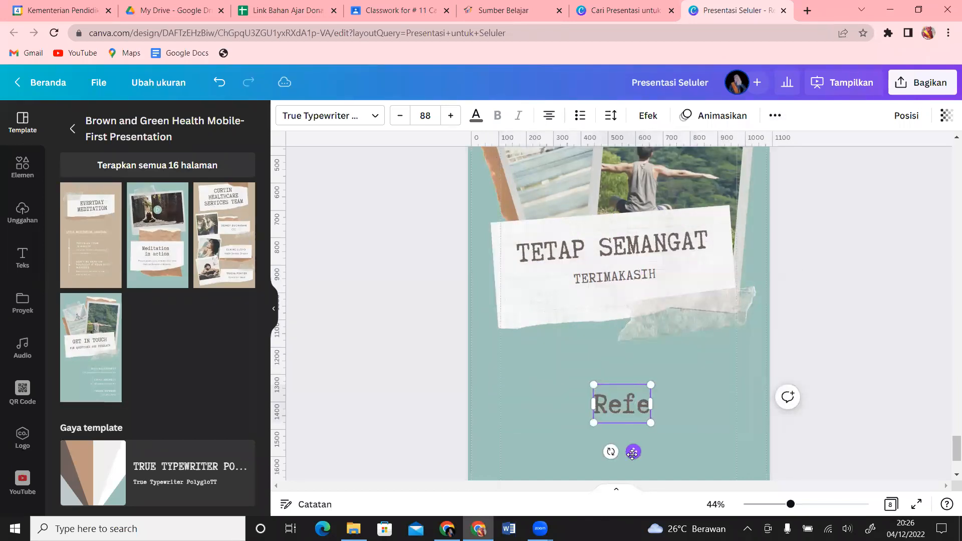
pyautogui.write('rensi')
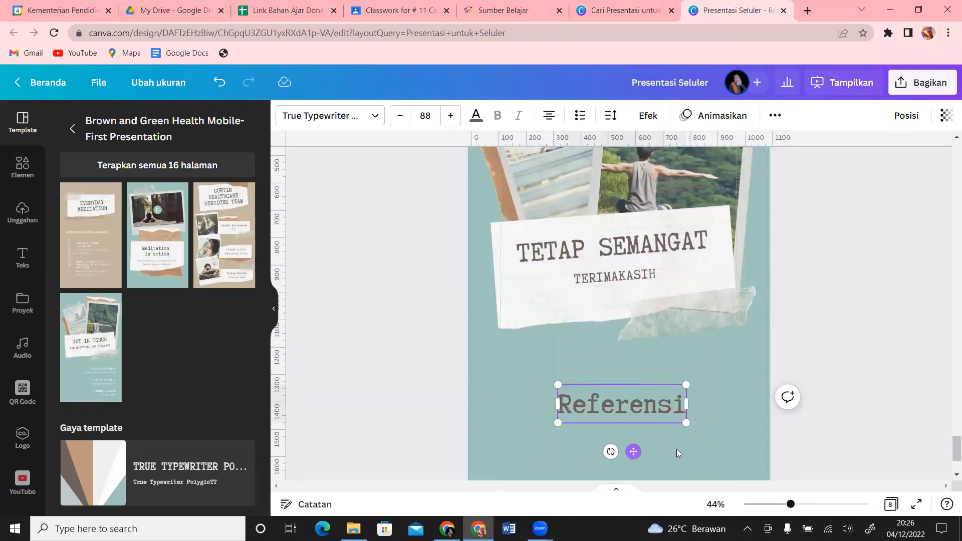
pyautogui.moveTo(654, 412); pyautogui.dragTo(534, 403)
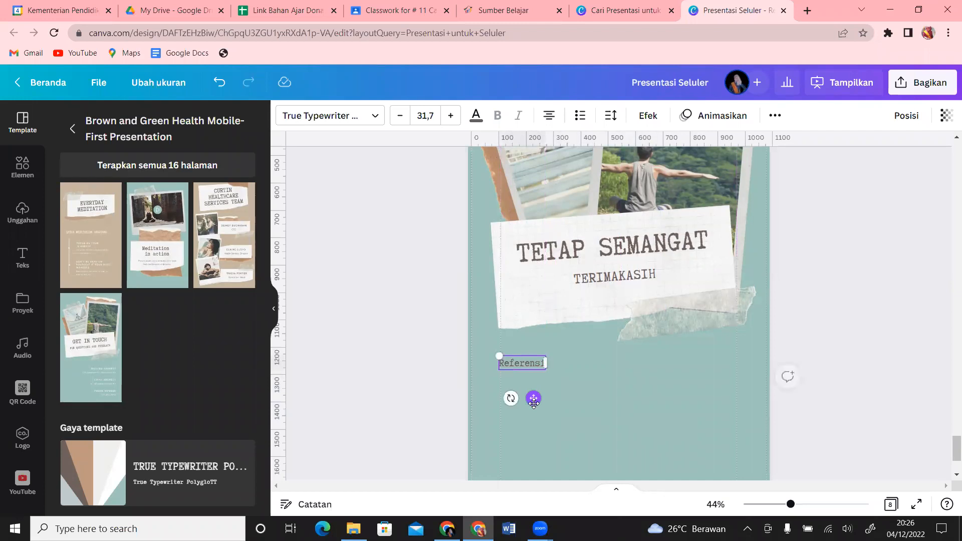
# Copy the web address of the Rumah Belajar Tes page and generate a QR code from it in Canva.
pyautogui.click(490, 9)
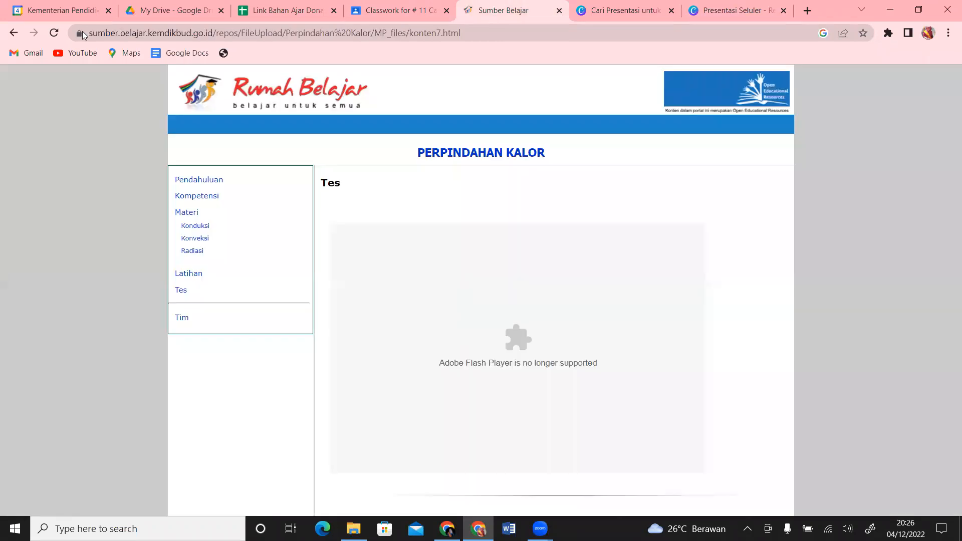
pyautogui.click(115, 34)
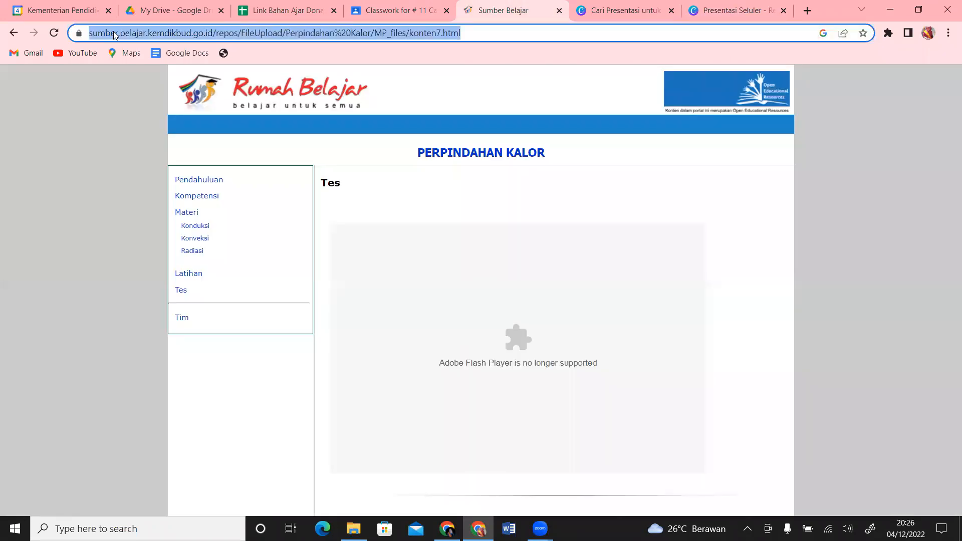
pyautogui.click(720, 5)
pyautogui.click(27, 403)
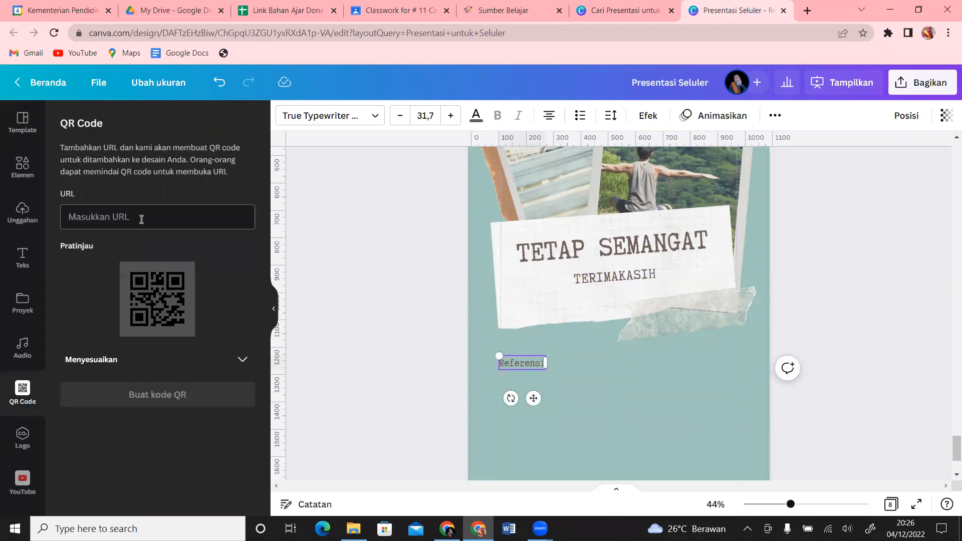
pyautogui.hotkey('ctrl', 'v')
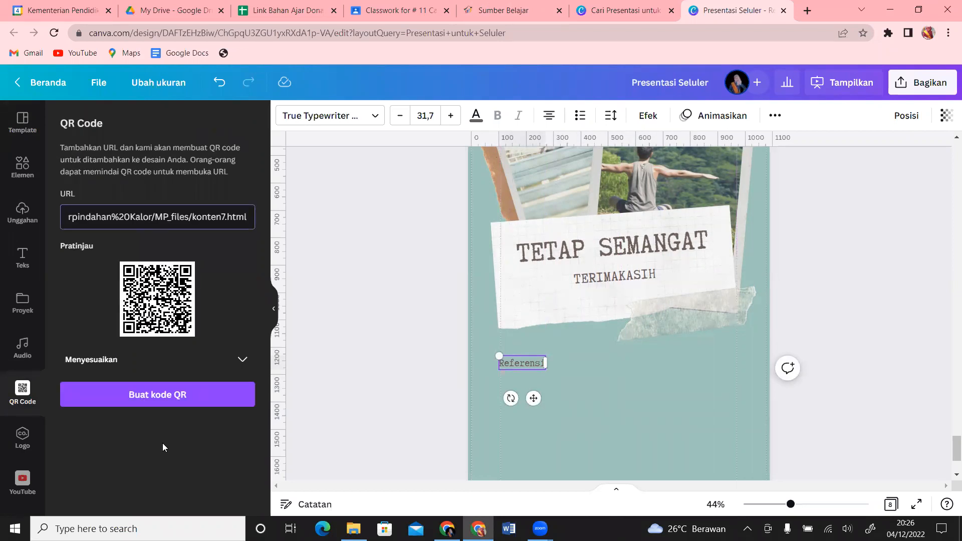
pyautogui.click(173, 393)
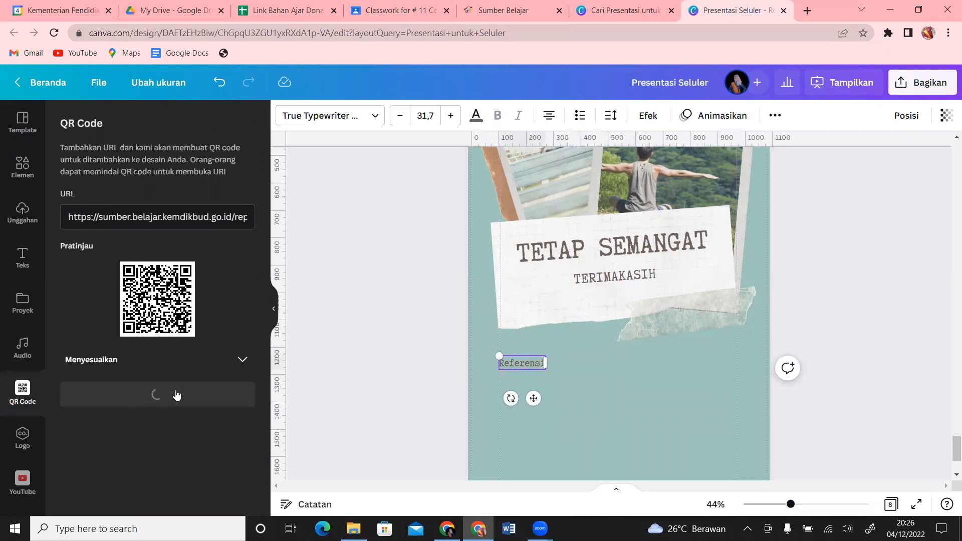
# Place the QR code directly under the "Referensi" label and shrink it to the label's width.
pyautogui.moveTo(646, 312); pyautogui.dragTo(583, 459)
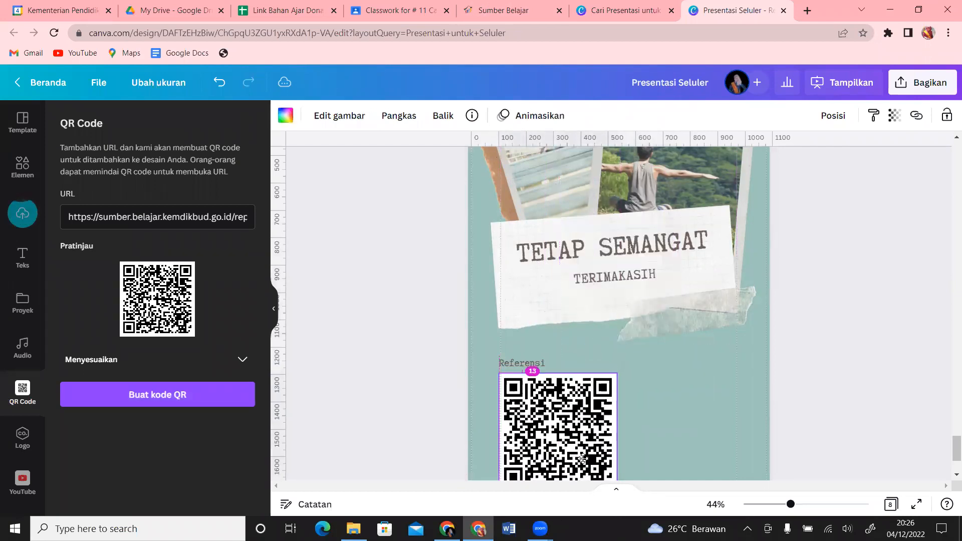
pyautogui.moveTo(617, 374); pyautogui.dragTo(526, 396)
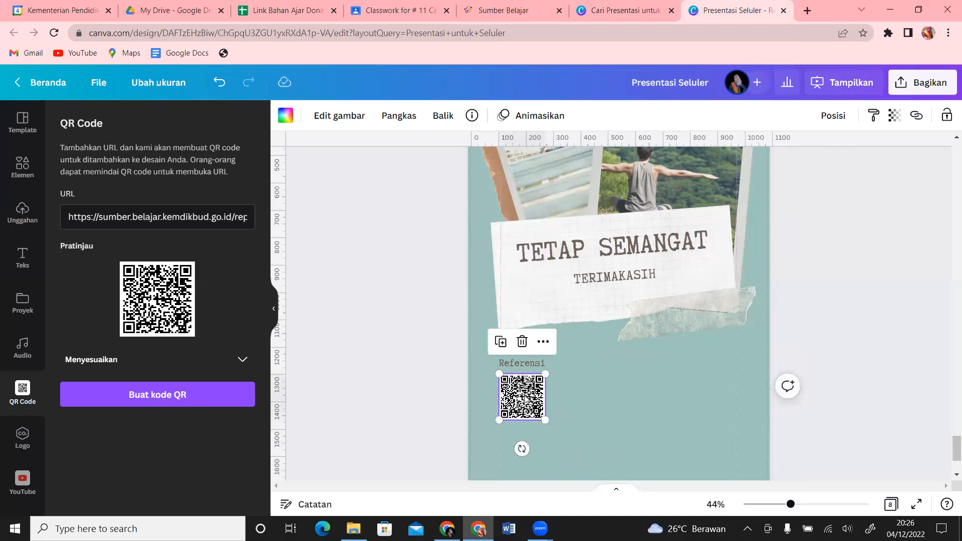
pyautogui.click(665, 399)
# Delete the two template photos from the photo frames on page 8.
pyautogui.moveTo(792, 506); pyautogui.dragTo(772, 506)
pyautogui.click(674, 251)
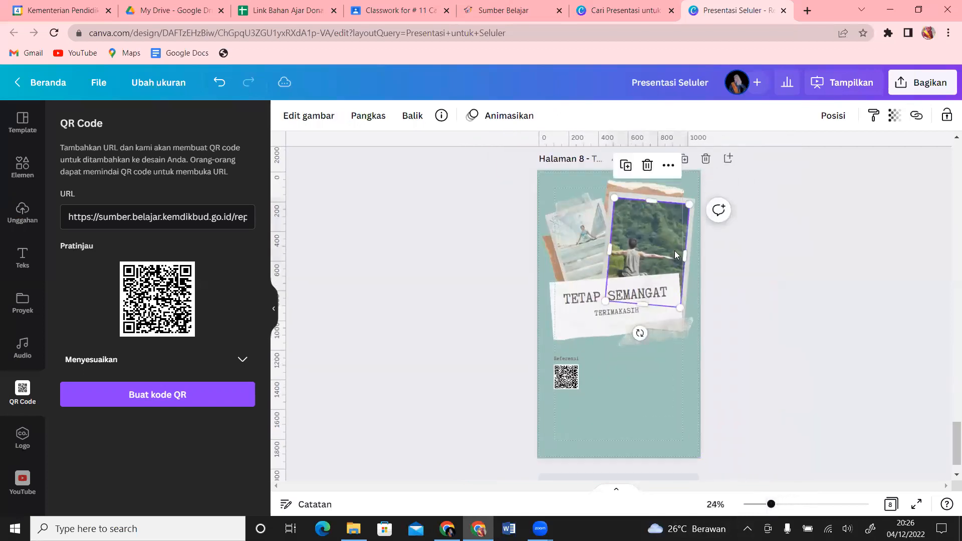
pyautogui.press('Delete')
pyautogui.click(593, 229)
pyautogui.press('Delete')
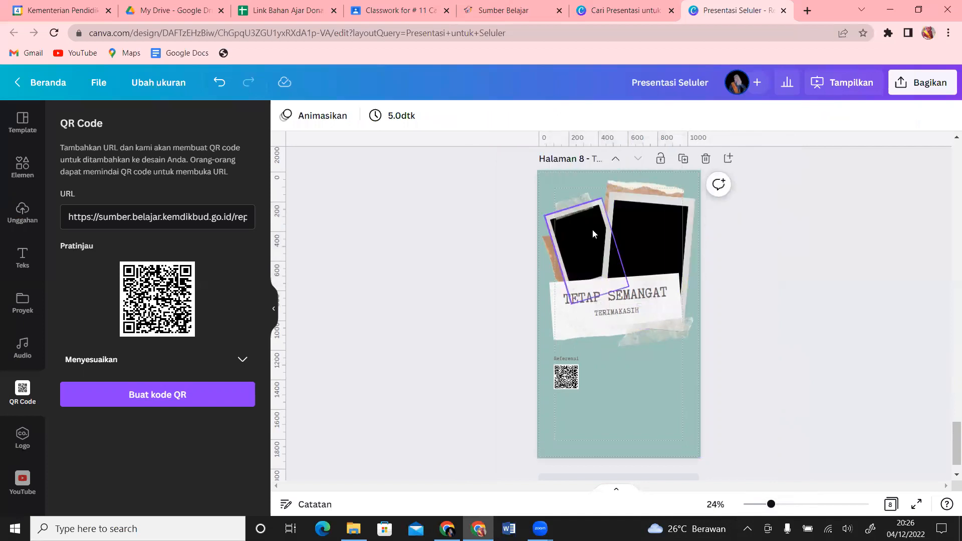
# Search the element photos for "contoh konduksi".
pyautogui.click(28, 169)
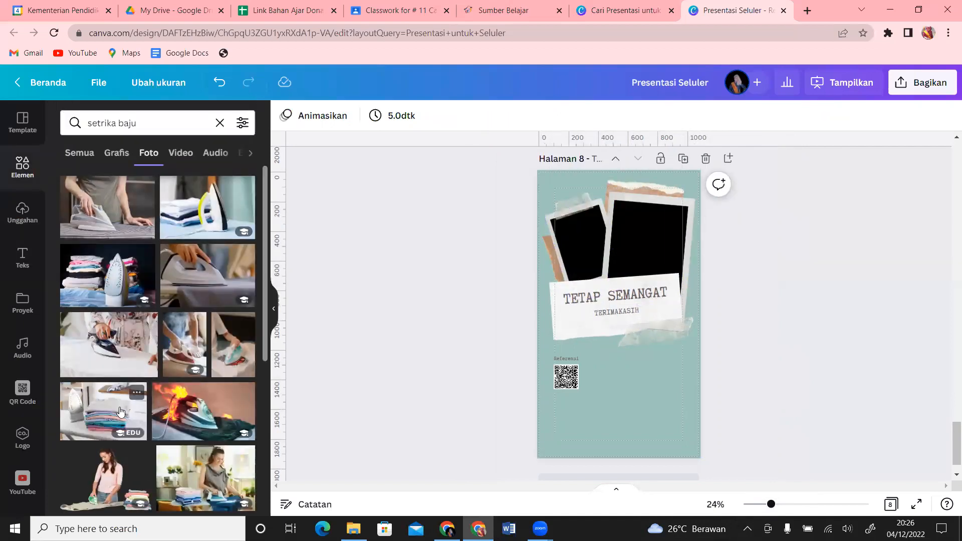
pyautogui.tripleClick(141, 127)
pyautogui.write('cont')
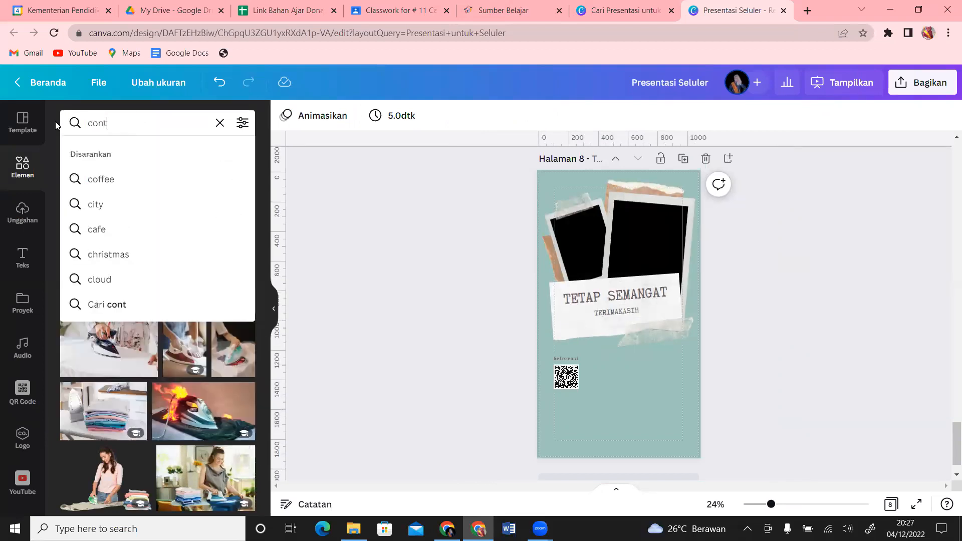
pyautogui.write('oh konduksi')
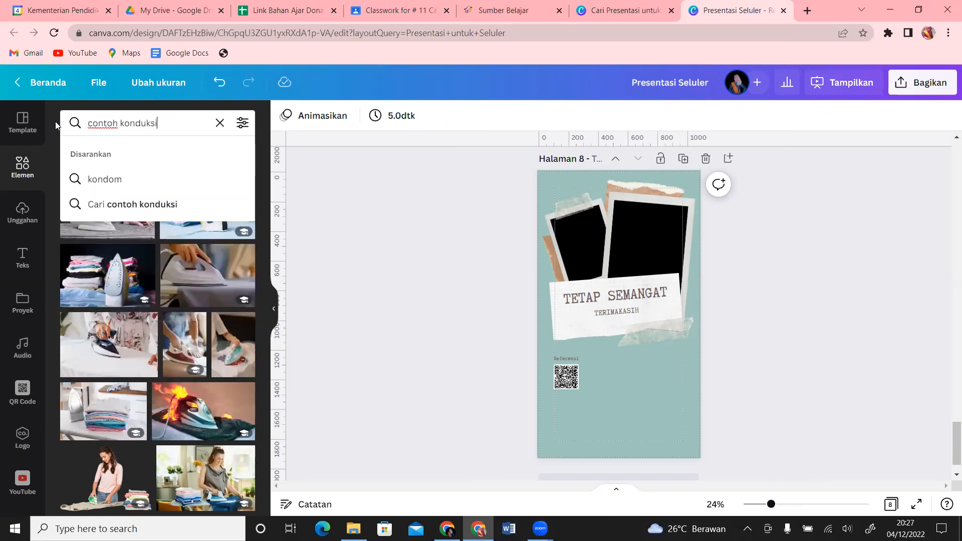
pyautogui.press('Return')
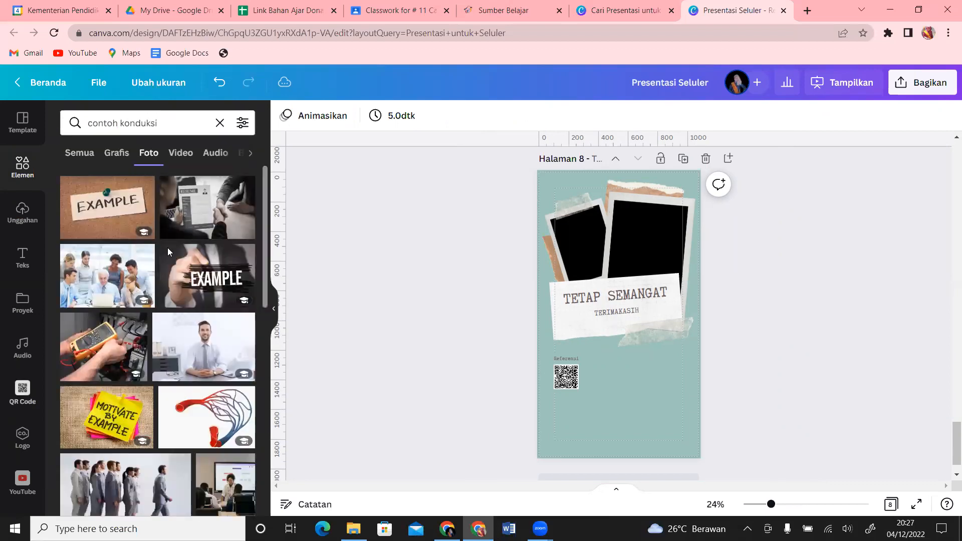
# Search the photos for "contoh konveksi" and fit the picture of food on an oven tray into the larger, right-hand photo frame.
pyautogui.click(167, 125)
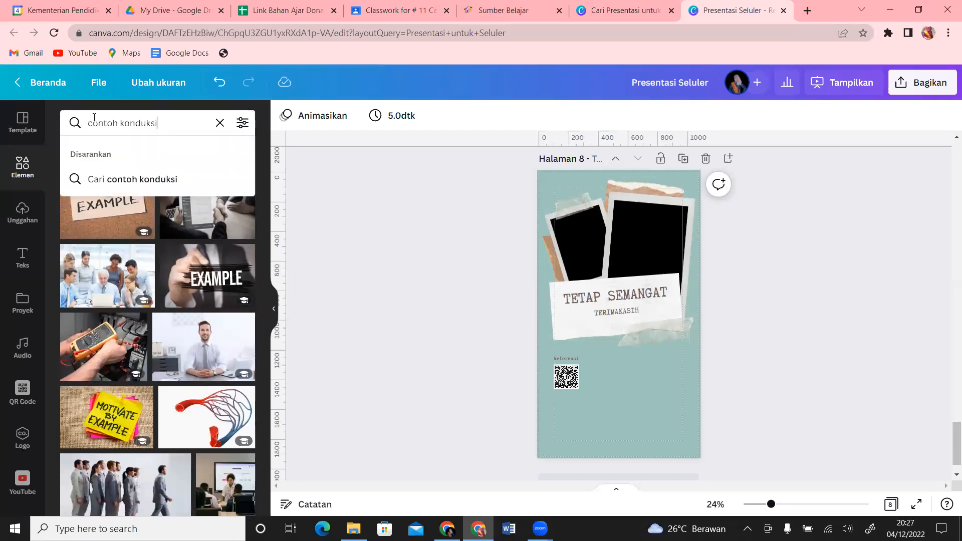
pyautogui.moveTo(166, 125); pyautogui.dragTo(69, 111)
pyautogui.write('contoh')
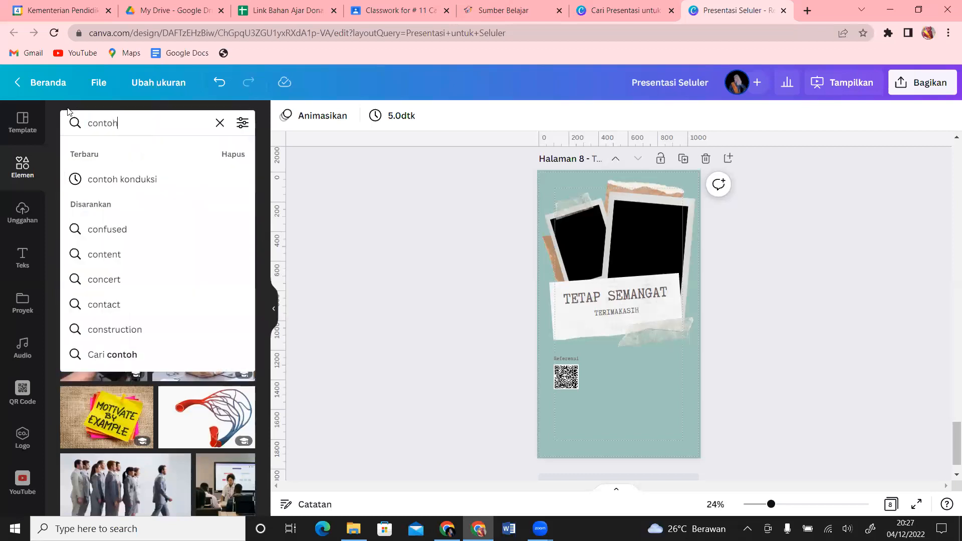
pyautogui.write(' konvek')
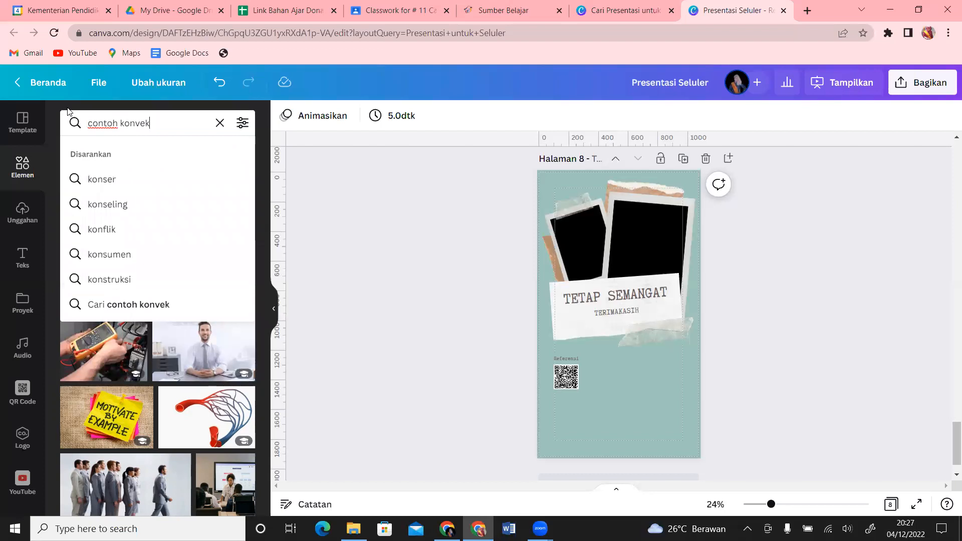
pyautogui.write('si')
pyautogui.press('Return')
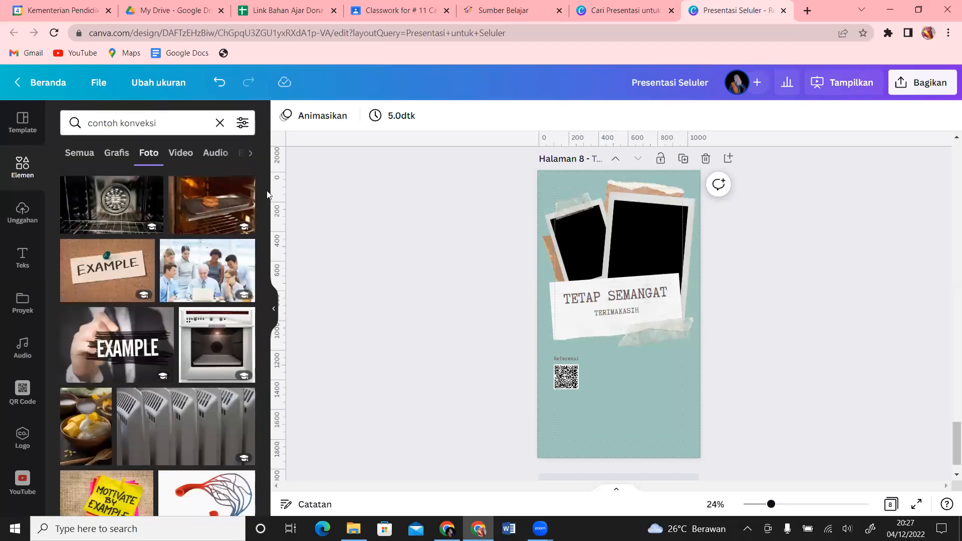
pyautogui.click(219, 205)
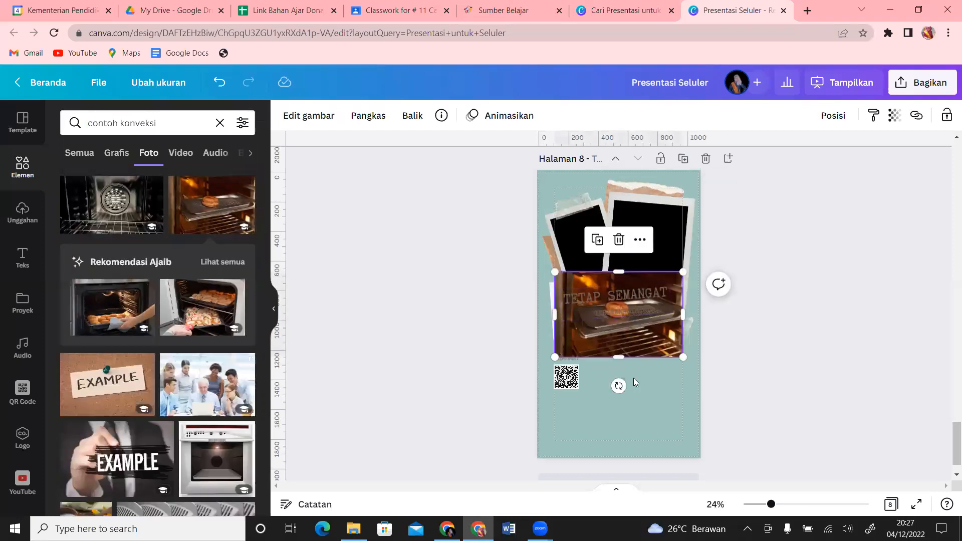
pyautogui.moveTo(619, 386)
pyautogui.mouseDown()
pyautogui.moveTo(629, 384)
pyautogui.moveTo(615, 386)
pyautogui.mouseUp()
pyautogui.moveTo(555, 353); pyautogui.dragTo(643, 260)
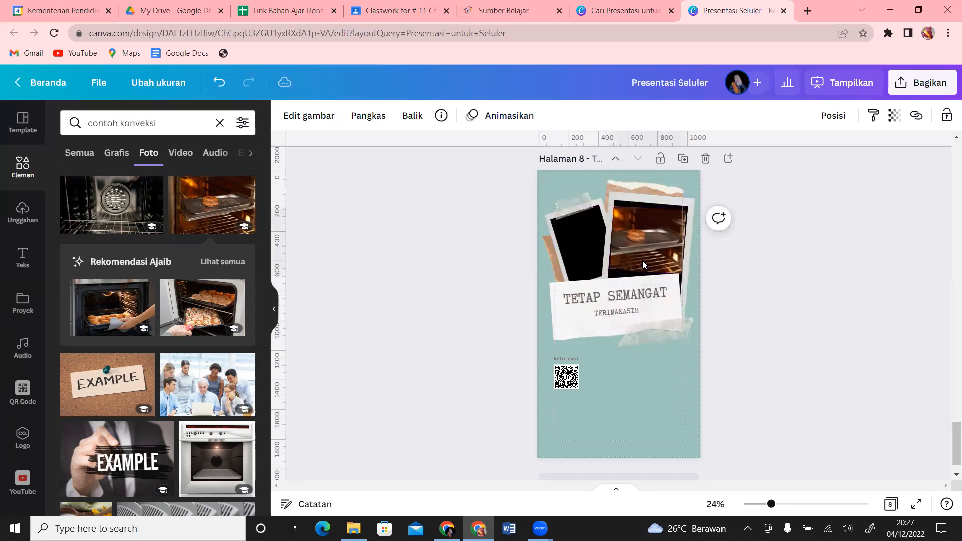
# Search the photos for "api unggun" and fit the picture of people around a campfire into the smaller, left-hand photo frame.
pyautogui.click(147, 124)
pyautogui.write('api ')
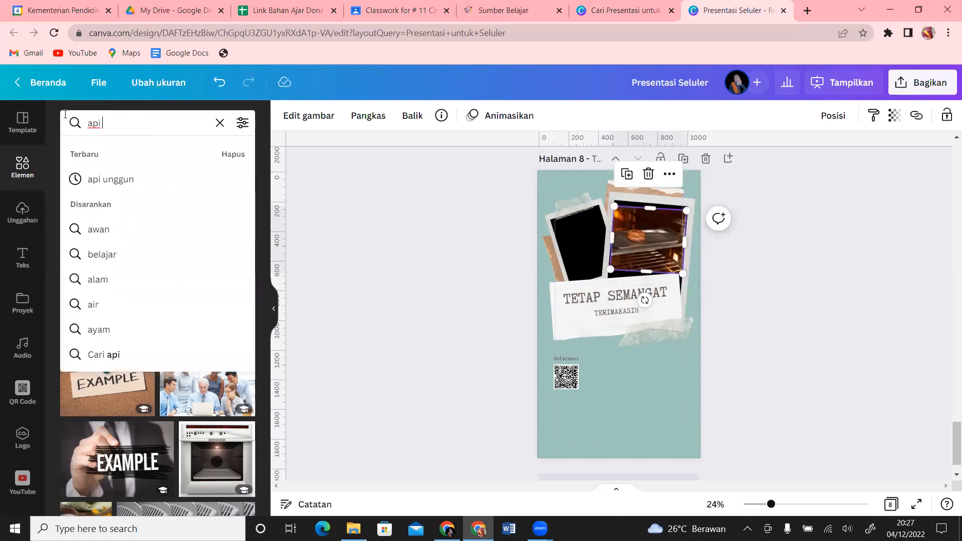
pyautogui.write('unggun')
pyautogui.press('Return')
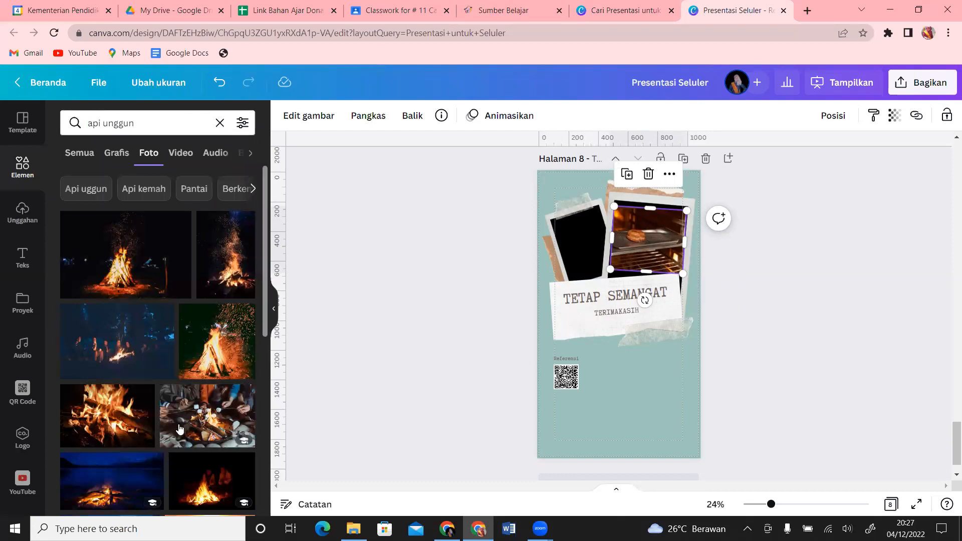
pyautogui.click(203, 416)
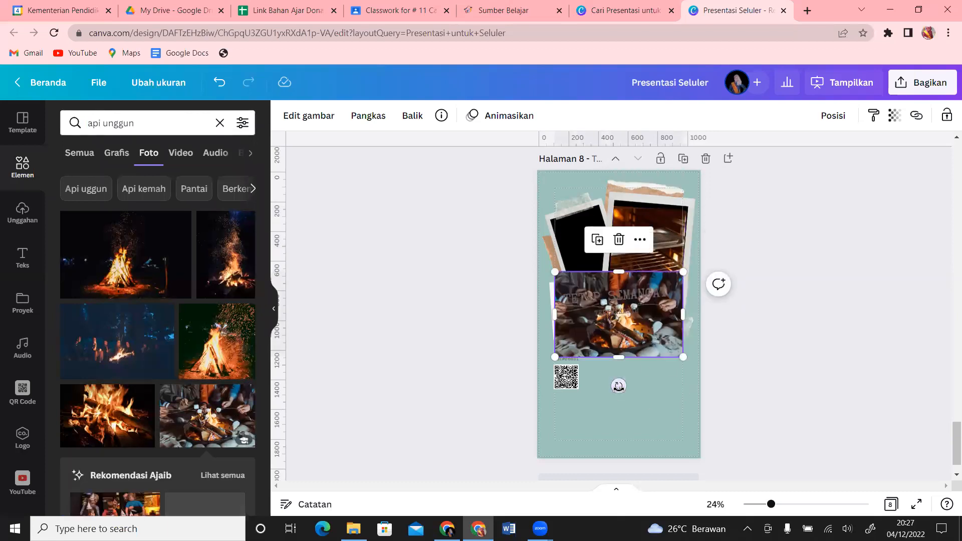
pyautogui.moveTo(619, 386)
pyautogui.mouseDown()
pyautogui.moveTo(644, 383)
pyautogui.moveTo(635, 385)
pyautogui.mouseUp()
pyautogui.moveTo(628, 296); pyautogui.dragTo(613, 250)
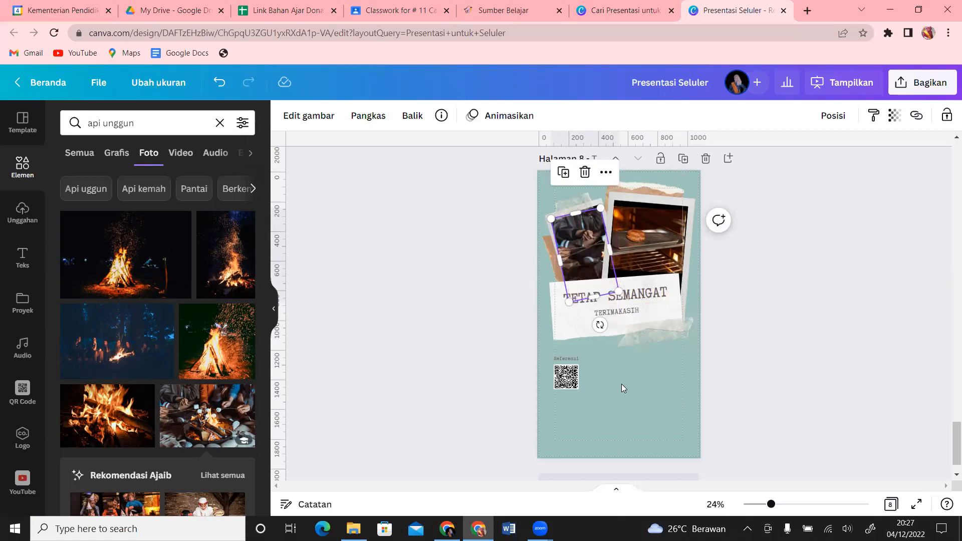
pyautogui.click(624, 407)
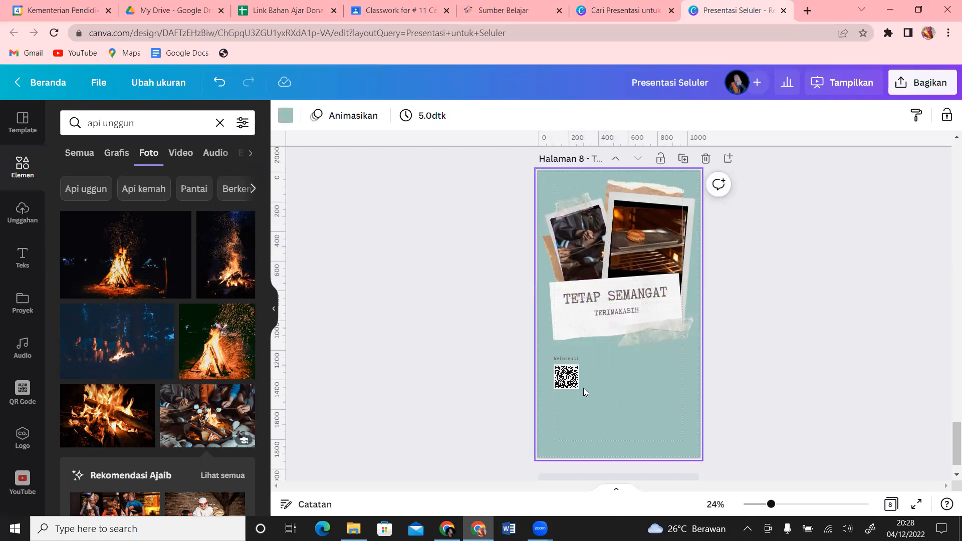
pyautogui.click(572, 360)
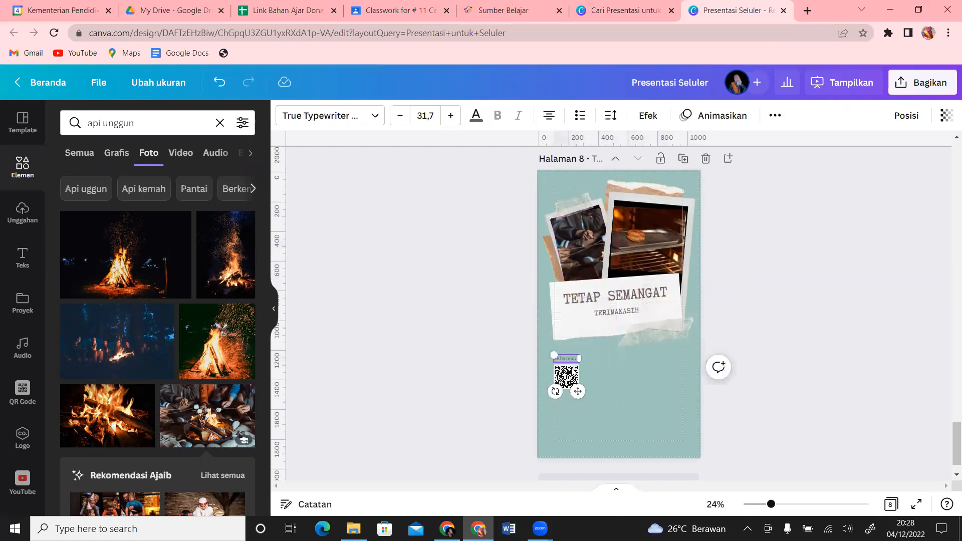
pyautogui.keyDown('shift'); pyautogui.click(572, 373); pyautogui.keyUp('shift')
pyautogui.moveTo(575, 373); pyautogui.dragTo(659, 364)
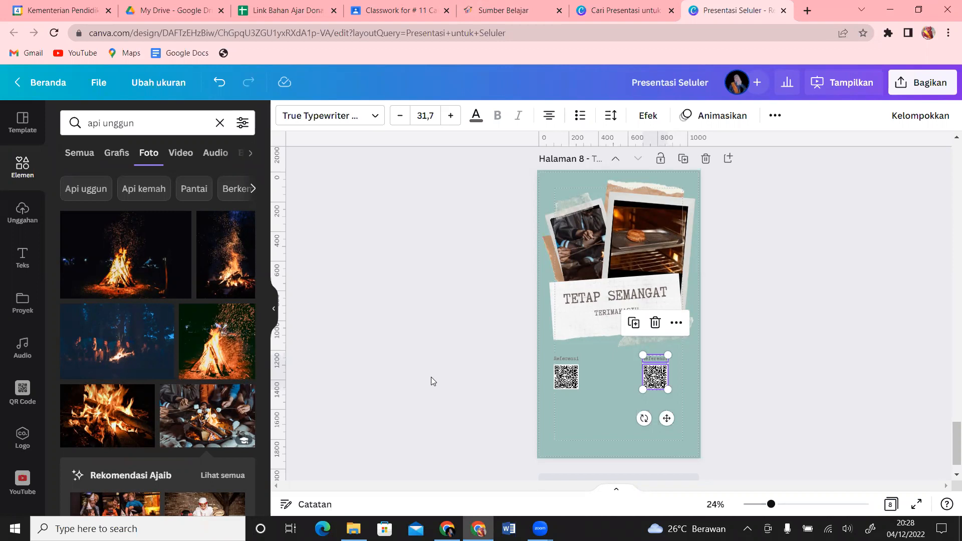
pyautogui.press('Delete')
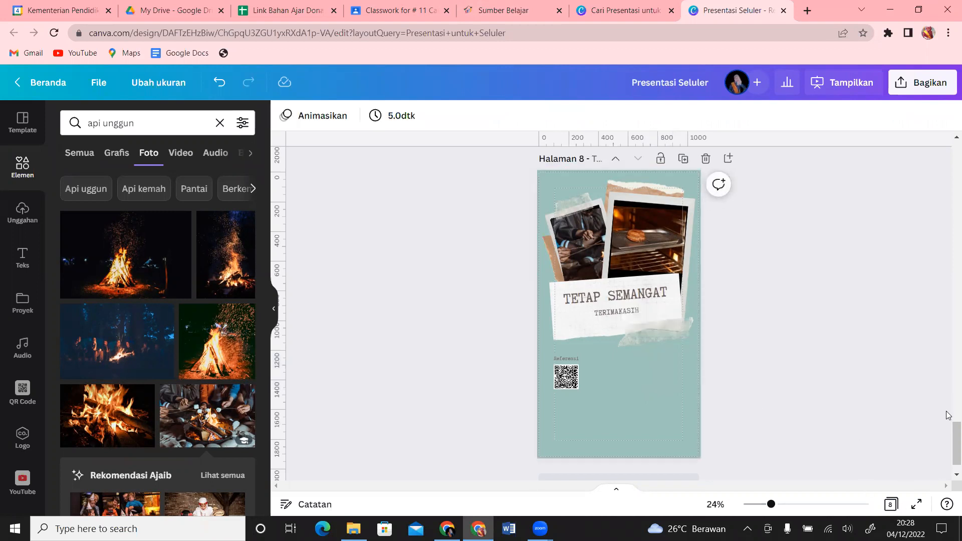
# Download all eight pages of the presentation as a PDF Standar file.
pyautogui.moveTo(949, 434); pyautogui.dragTo(949, 251)
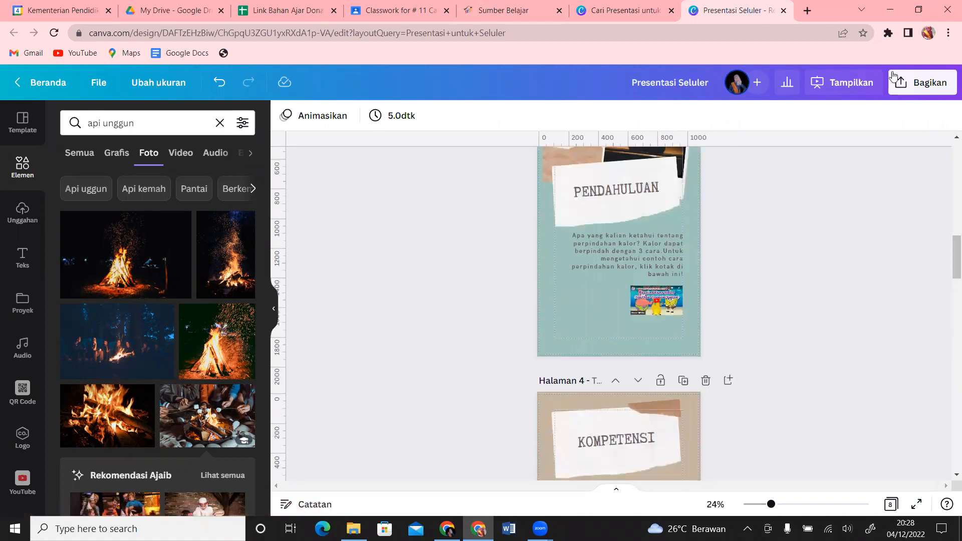
pyautogui.click(912, 94)
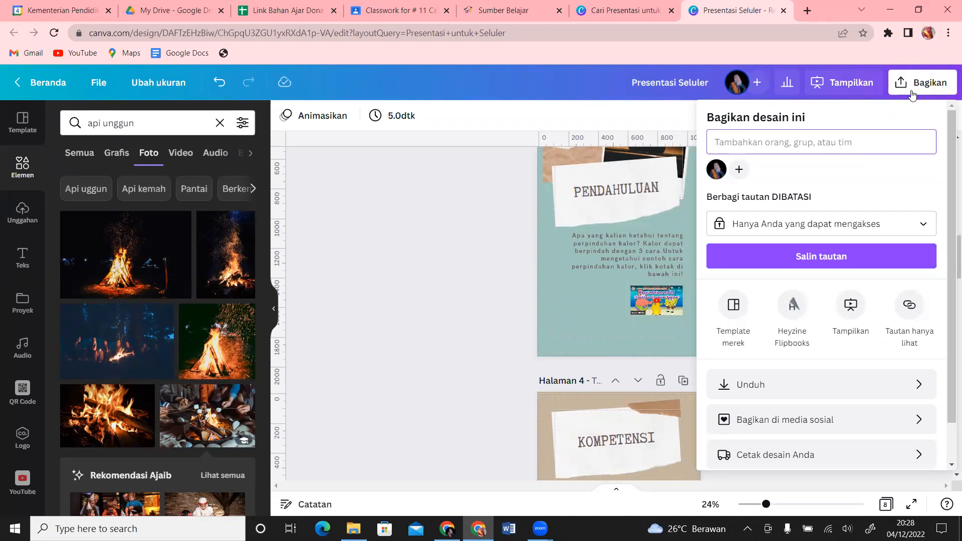
pyautogui.click(854, 385)
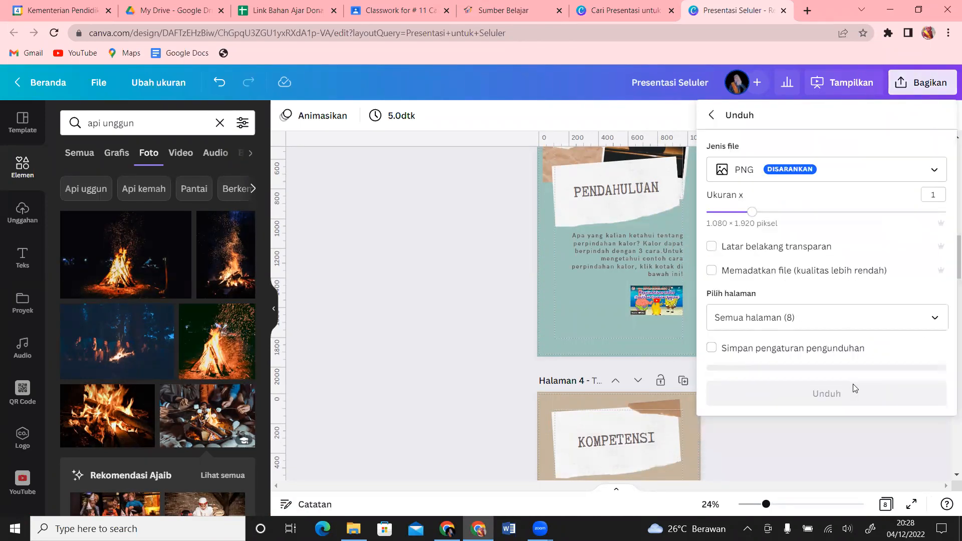
pyautogui.click(836, 169)
pyautogui.click(790, 300)
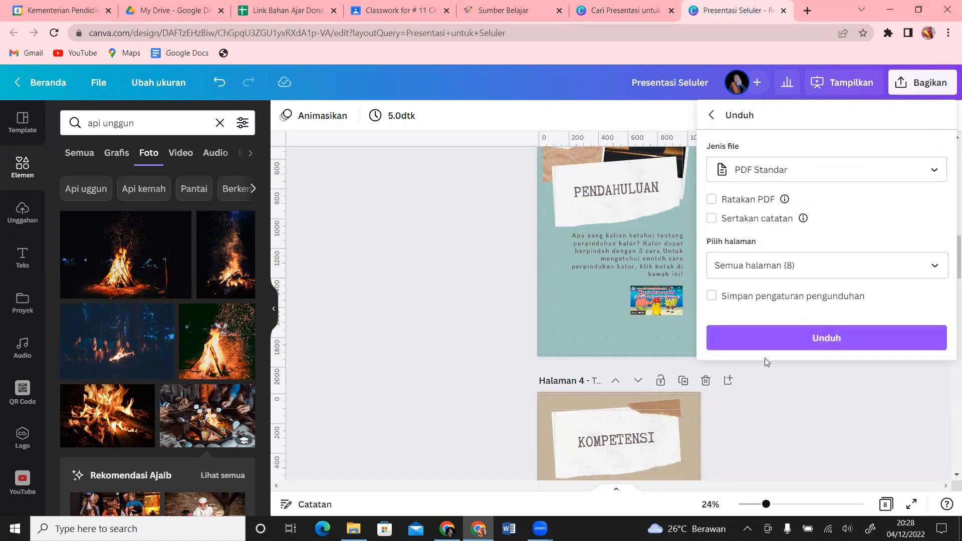
pyautogui.click(800, 336)
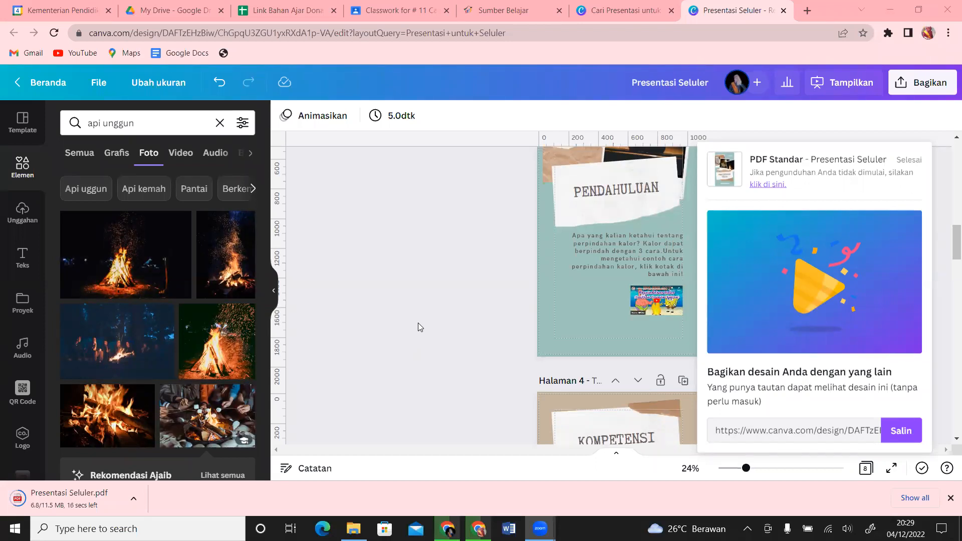
pyautogui.click(489, 310)
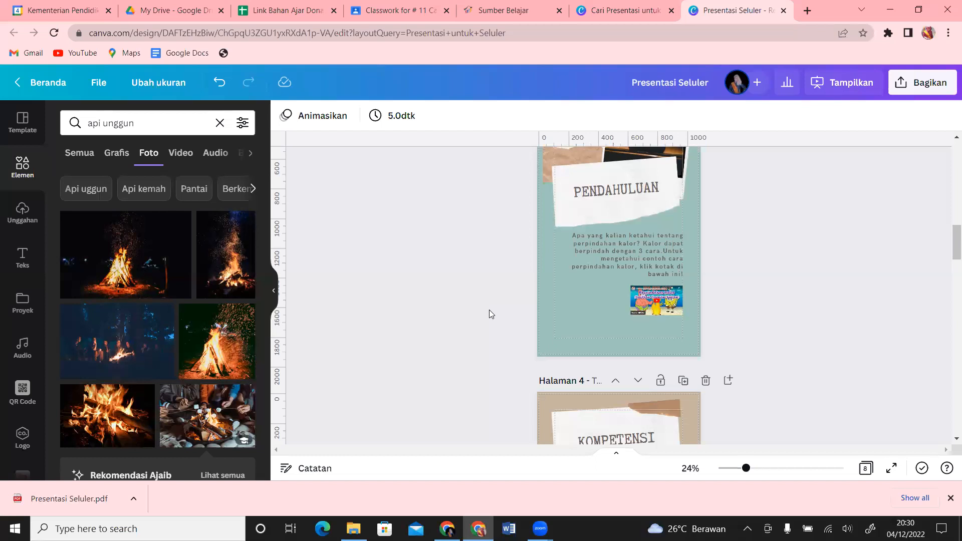
# Open the downloaded Presentasi Seluler.pdf and examine the Pendahuluan page with its video as a whole page.
pyautogui.click(134, 500)
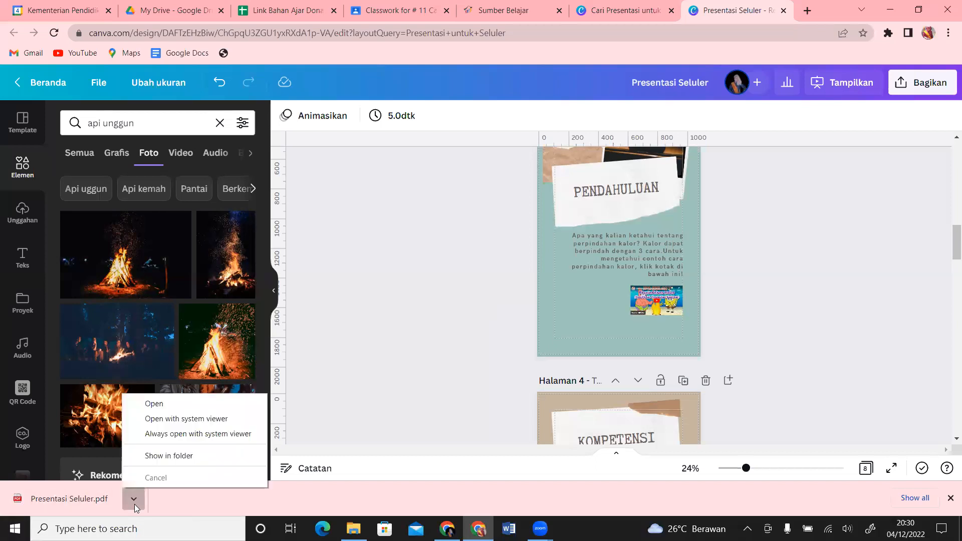
pyautogui.click(202, 403)
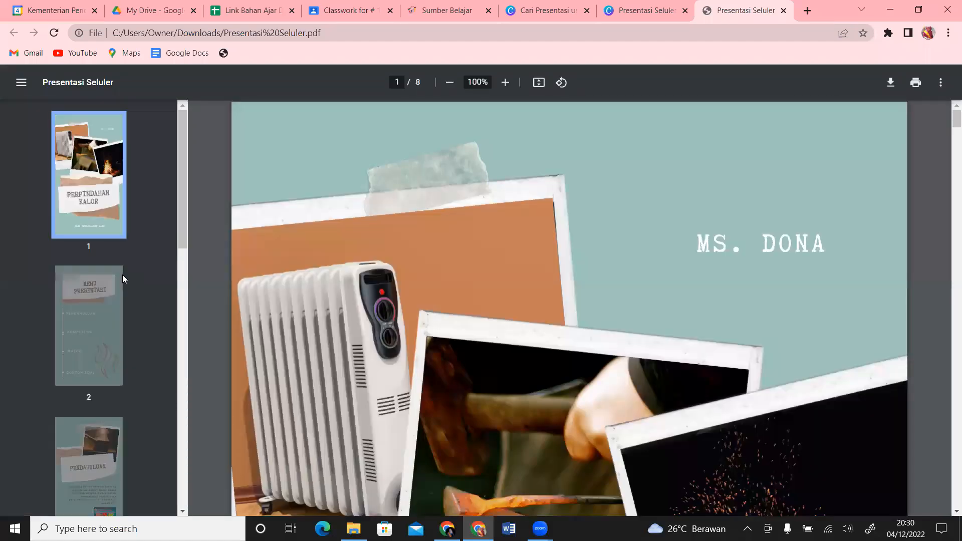
pyautogui.hotkey('ctrl', '-')
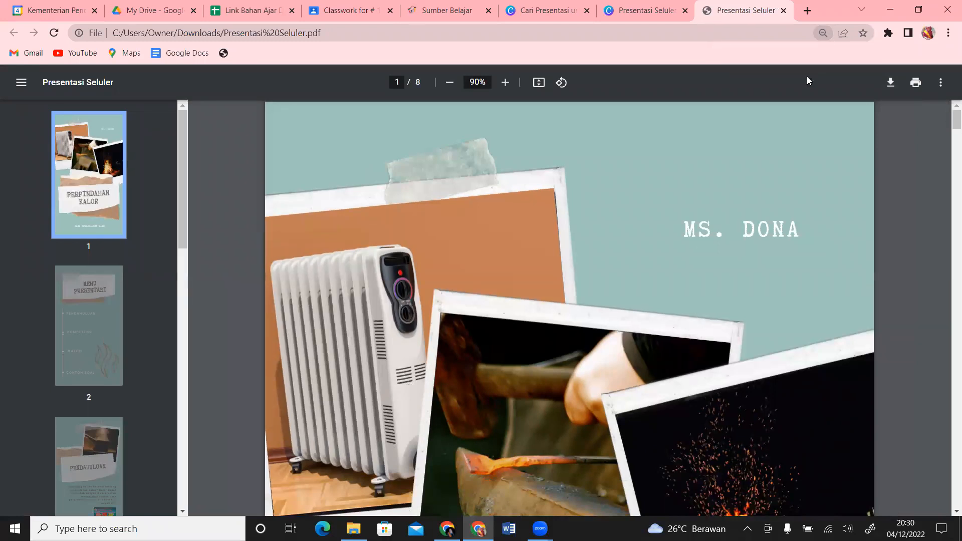
pyautogui.click(84, 342)
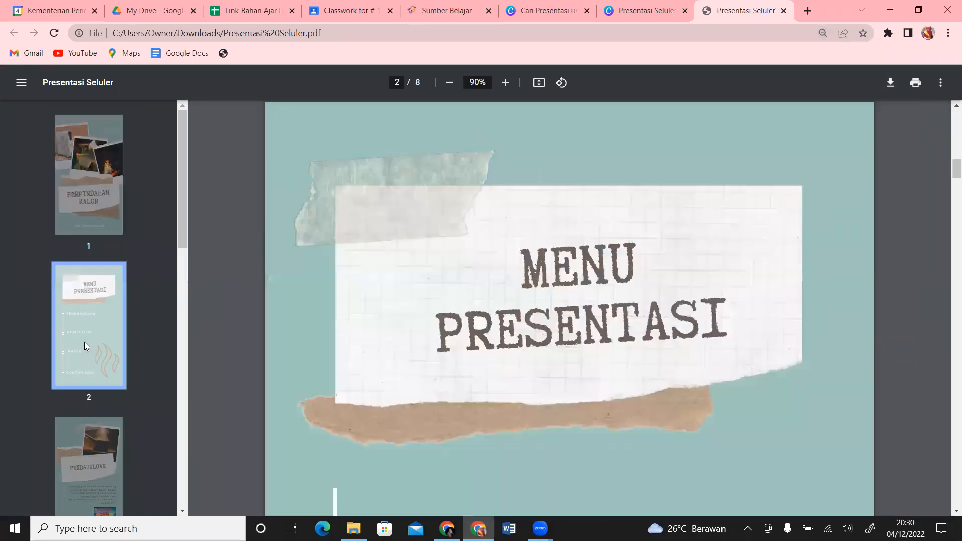
pyautogui.click(88, 443)
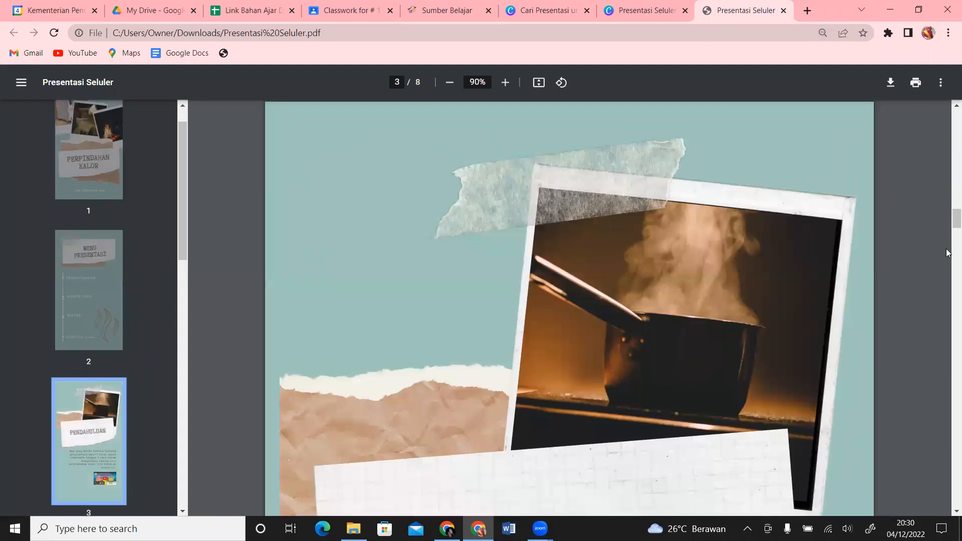
pyautogui.click(450, 83)
pyautogui.click(450, 83)
pyautogui.click(451, 83)
pyautogui.click(450, 83)
pyautogui.click(451, 83)
pyautogui.click(451, 83)
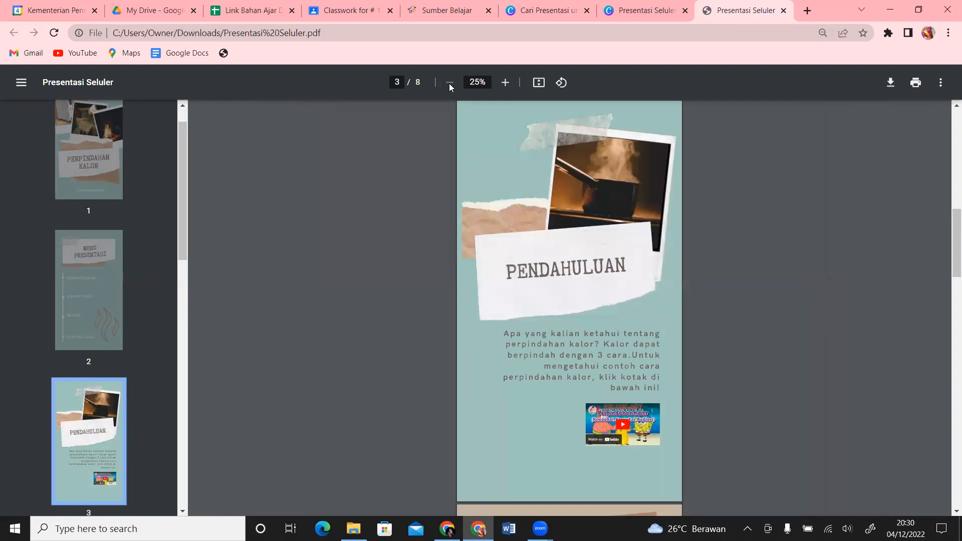
pyautogui.click(501, 89)
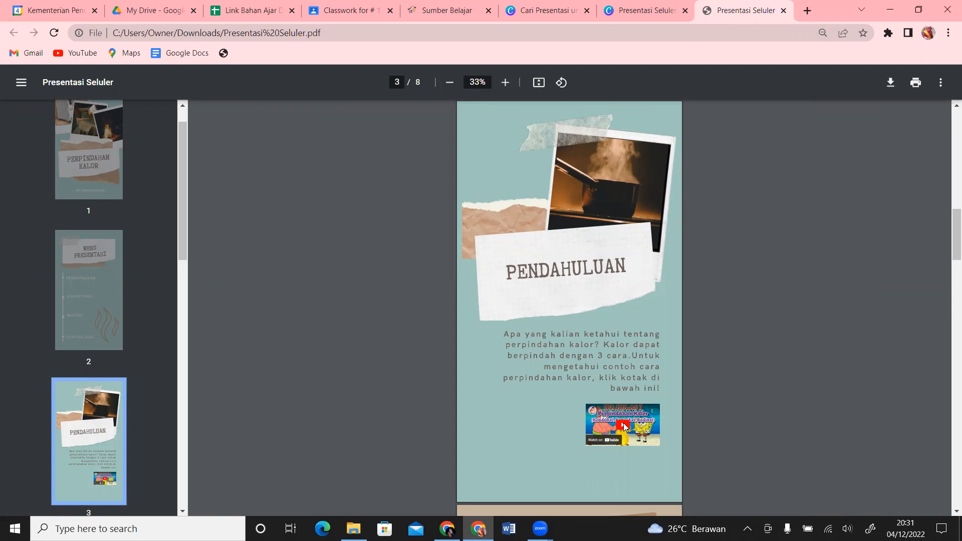
# Back in the Canva design, delete the black vertical line hidden behind the video on page 3, keeping the video below the text.
pyautogui.click(636, 10)
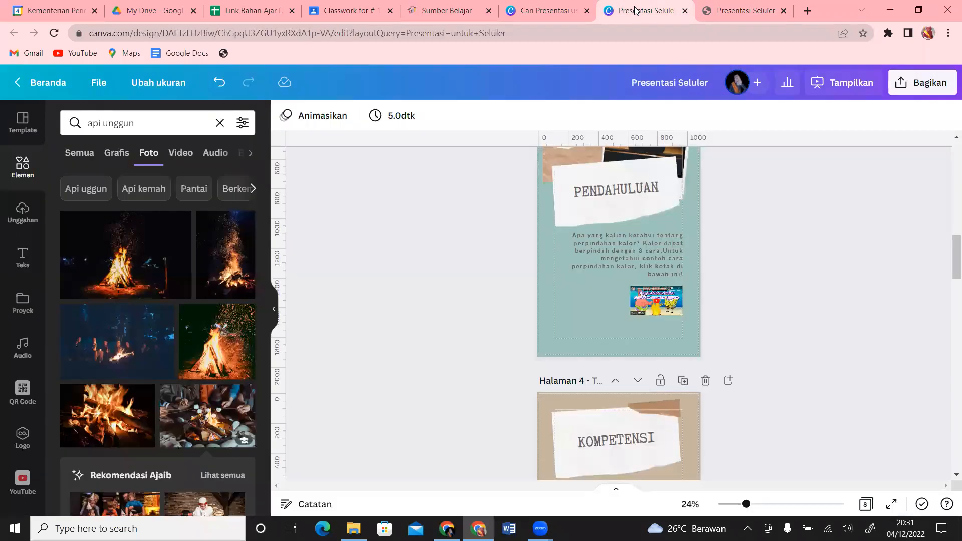
pyautogui.click(650, 303)
pyautogui.moveTo(650, 302); pyautogui.dragTo(665, 316)
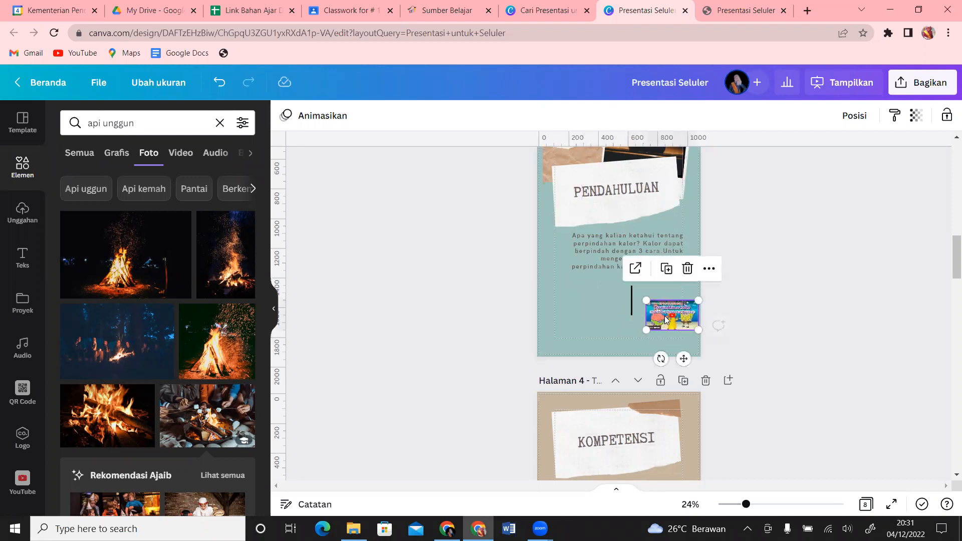
pyautogui.click(634, 305)
pyautogui.press('Delete')
pyautogui.moveTo(666, 316); pyautogui.dragTo(651, 299)
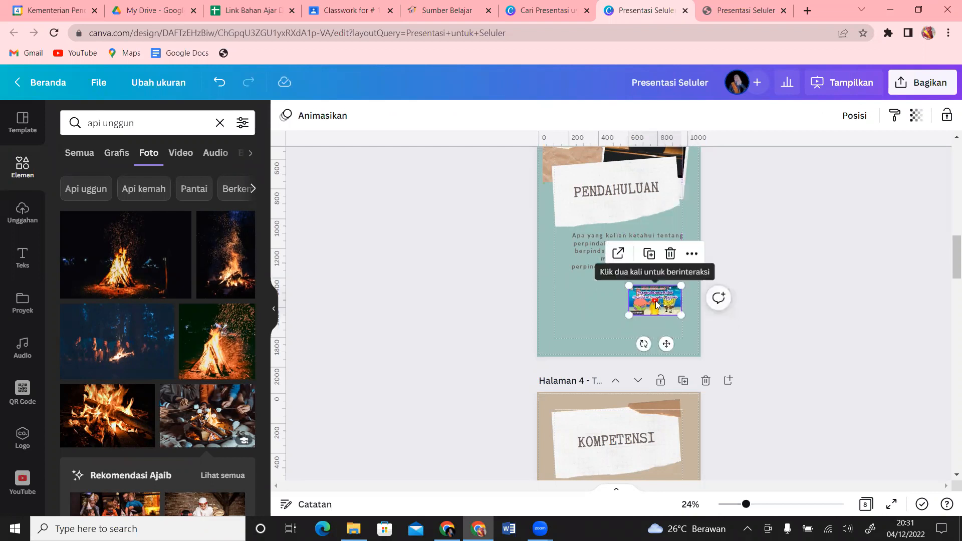
# Present the design in Standar mode from page 3, play and pause its embedded video, and return to the editor.
pyautogui.click(830, 93)
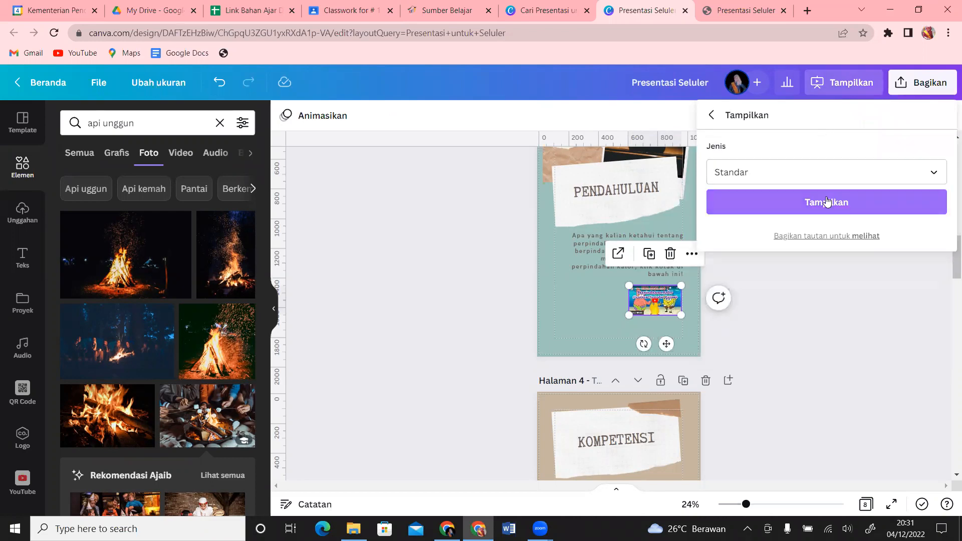
pyautogui.click(826, 201)
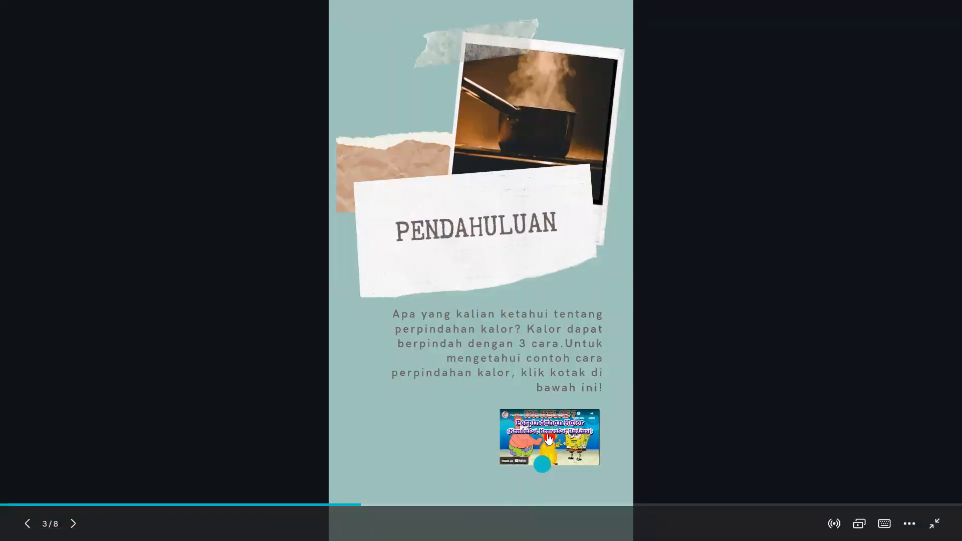
pyautogui.click(548, 434)
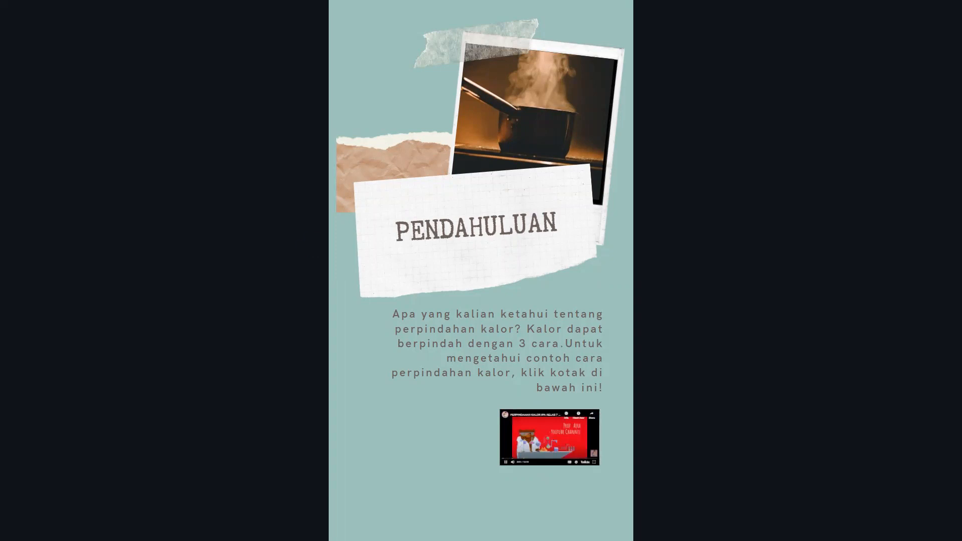
pyautogui.click(548, 440)
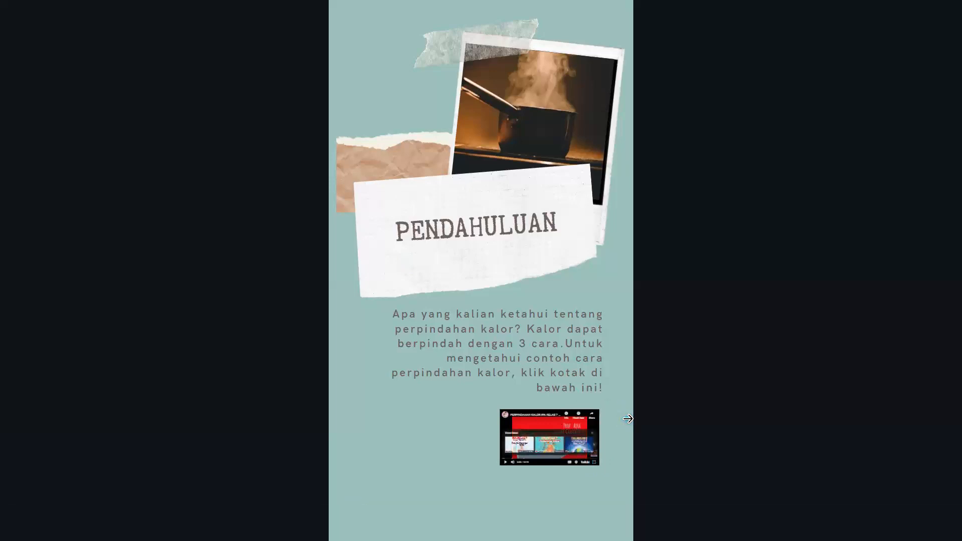
pyautogui.press('Escape')
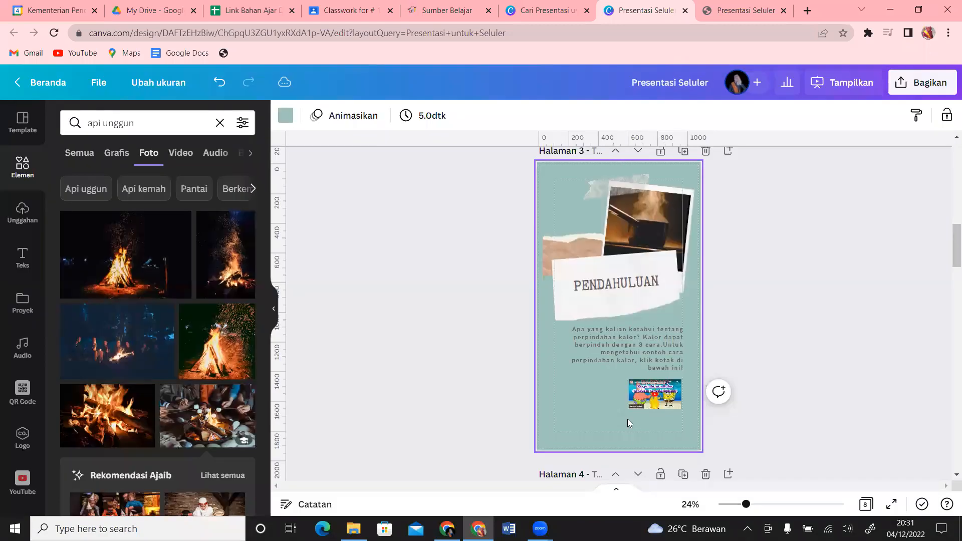
# Compare the video on page 3 of the exported PDF with the video in the Canva design.
pyautogui.click(751, 6)
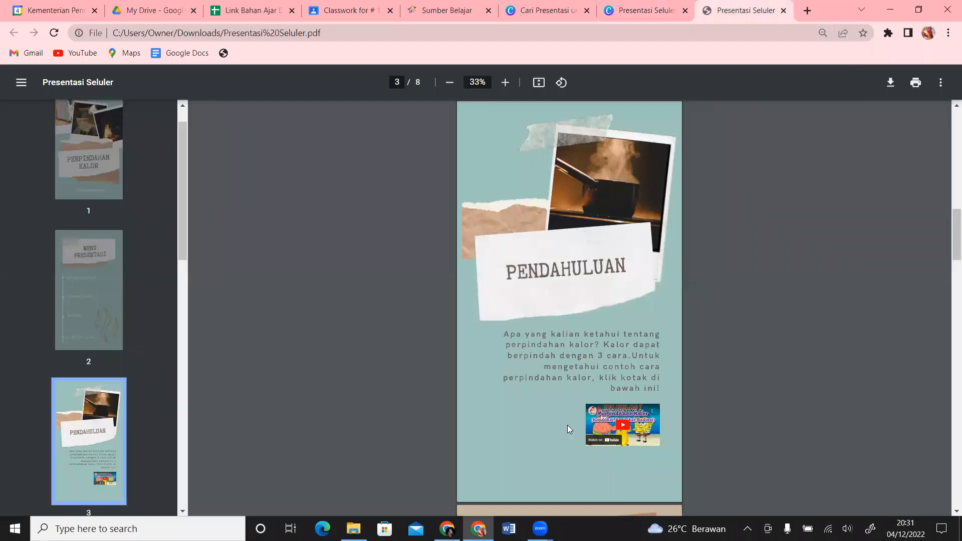
pyautogui.click(644, 6)
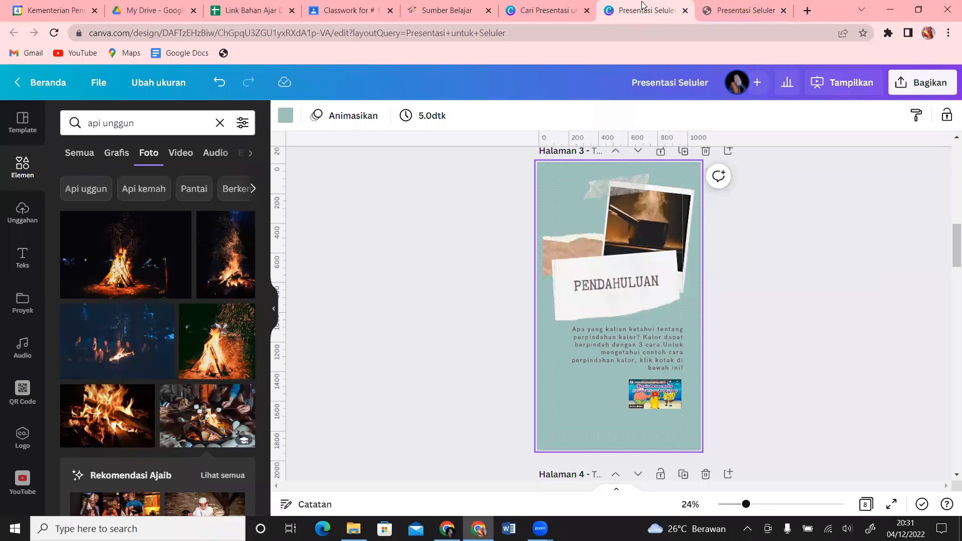
pyautogui.click(655, 399)
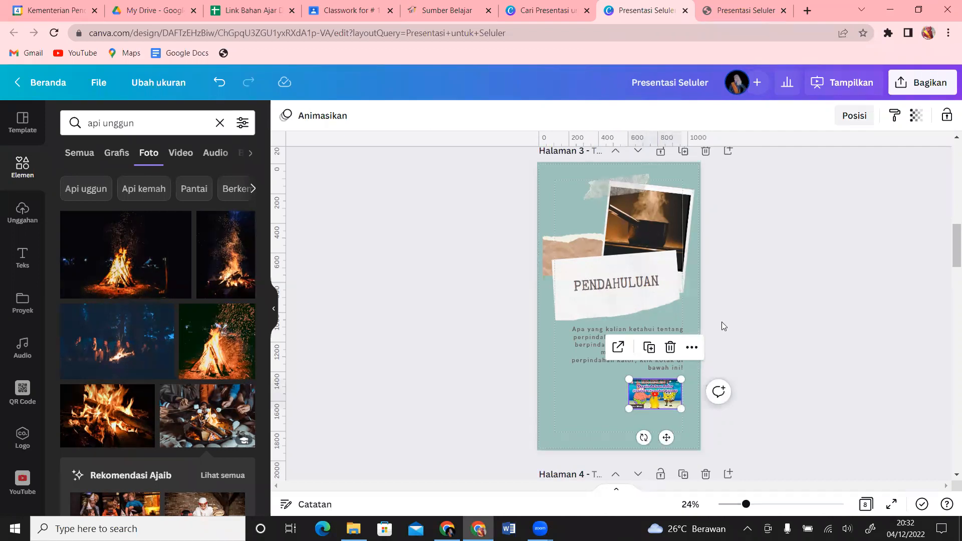
pyautogui.click(600, 415)
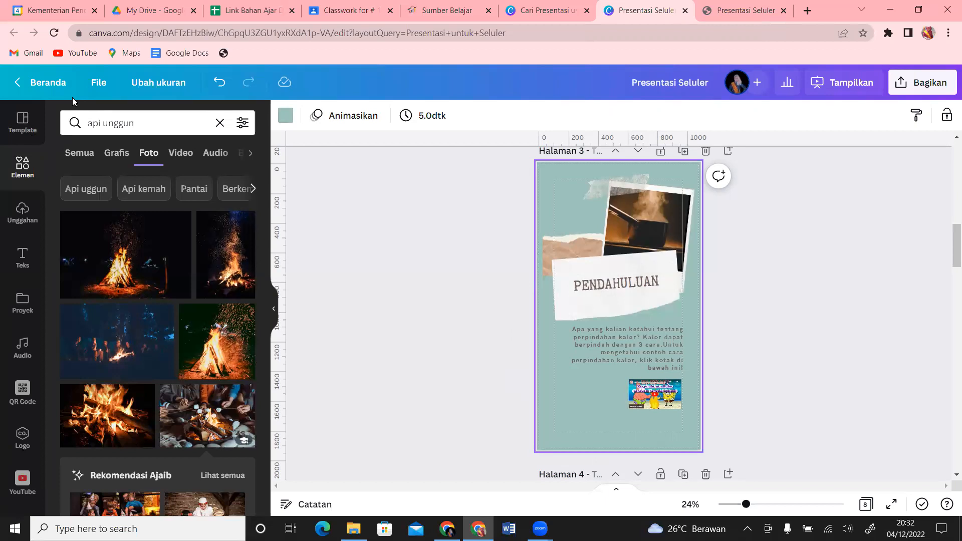
# Search the elements for "kotak" and try the white outlined square on page 3, removing it again.
pyautogui.click(24, 174)
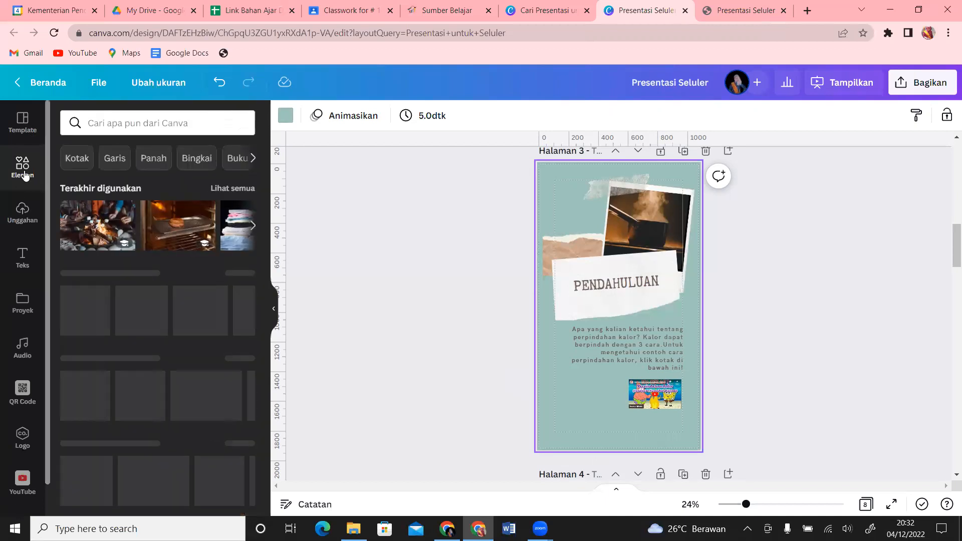
pyautogui.click(177, 122)
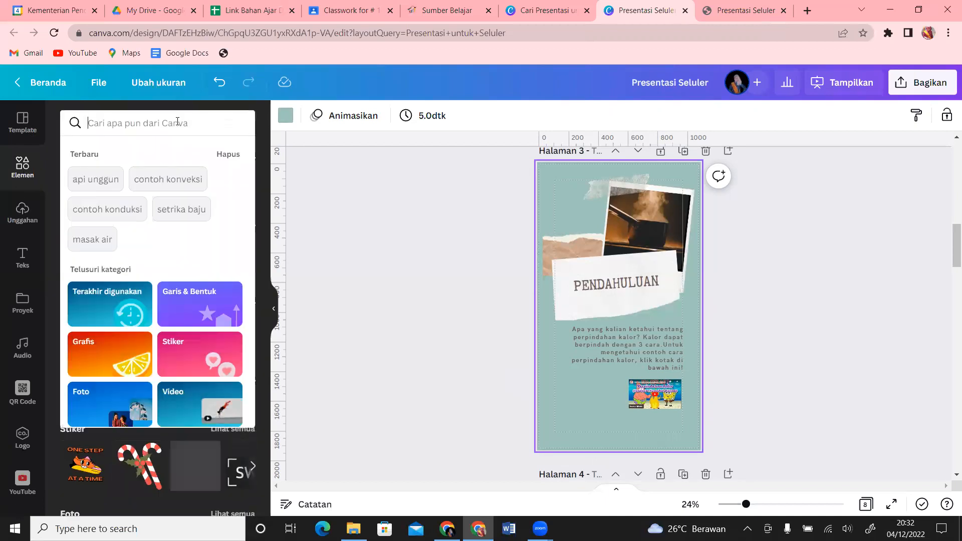
pyautogui.write('kotak')
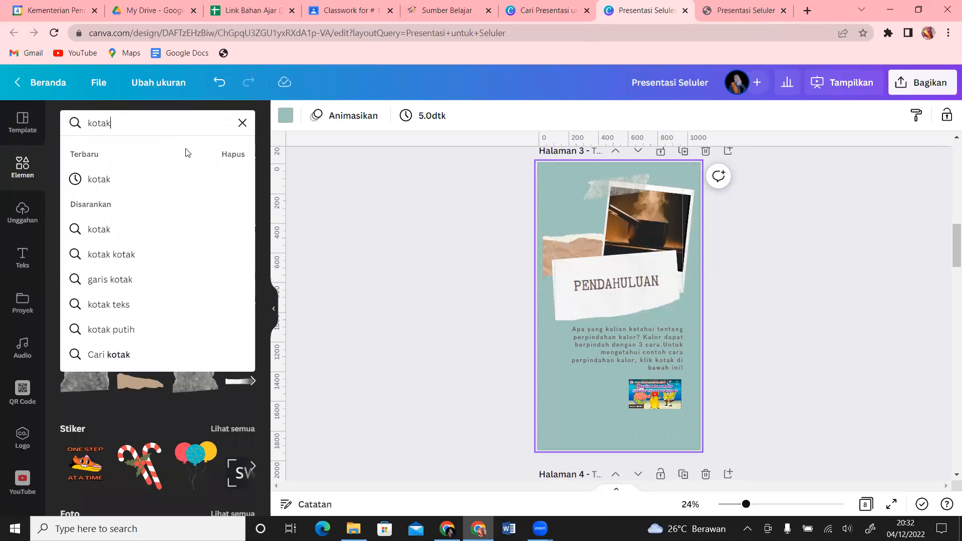
pyautogui.click(196, 178)
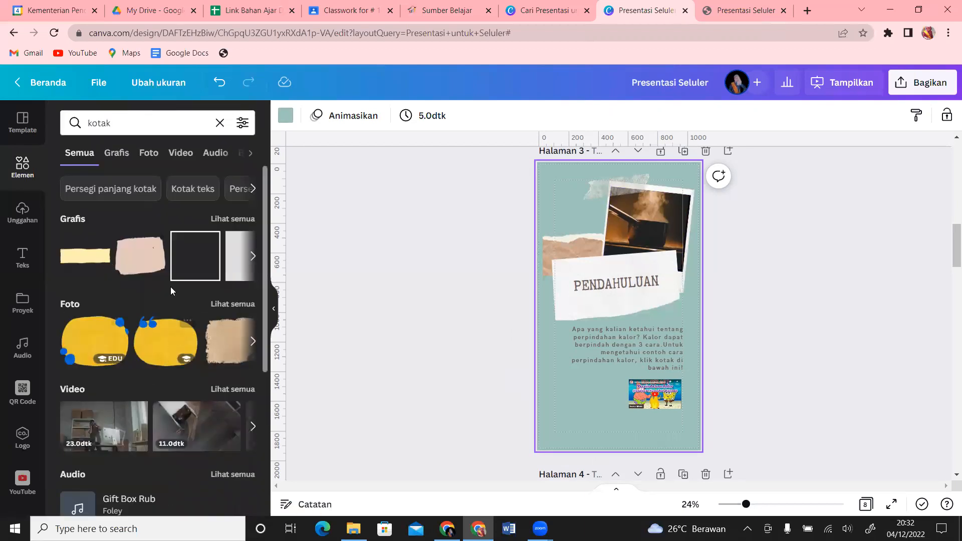
pyautogui.click(196, 256)
pyautogui.press('Delete')
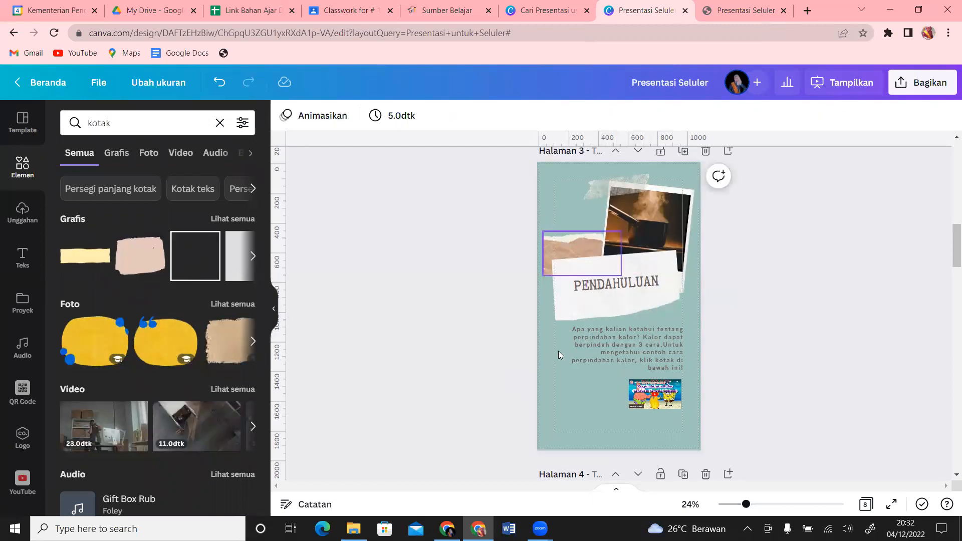
# Add the yellow blob with blue dots to page 3, shrink it below the text, and layer the video on top of it.
pyautogui.click(86, 354)
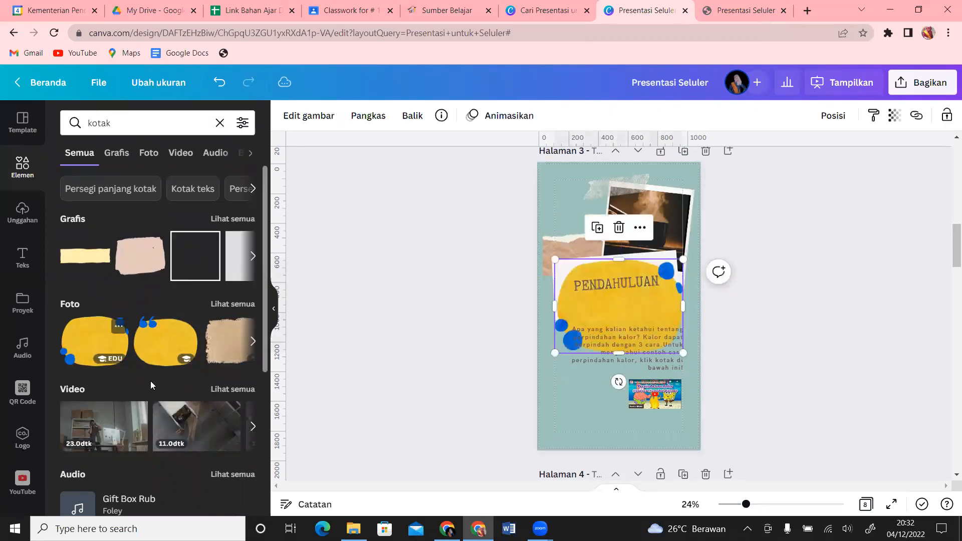
pyautogui.moveTo(556, 259); pyautogui.dragTo(700, 431)
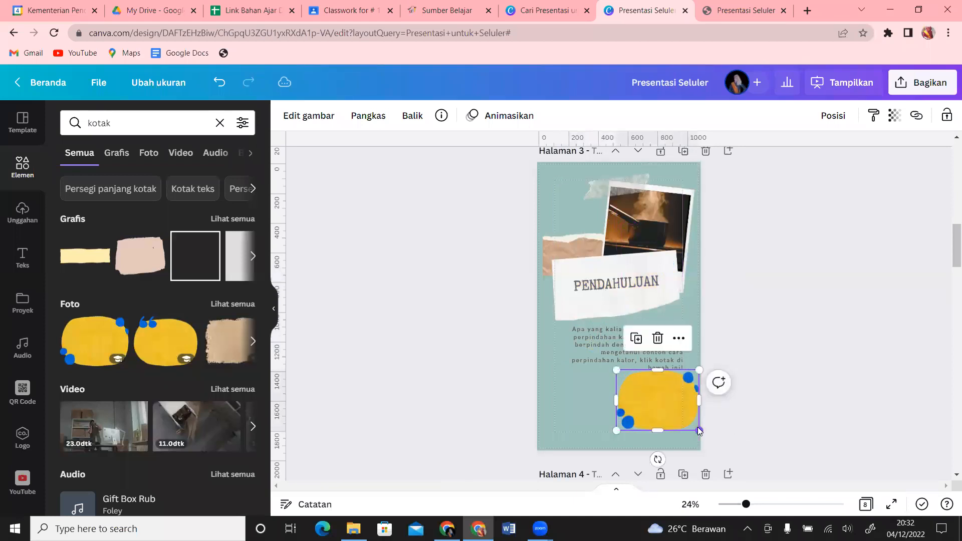
pyautogui.hotkey('ctrl', 'v')
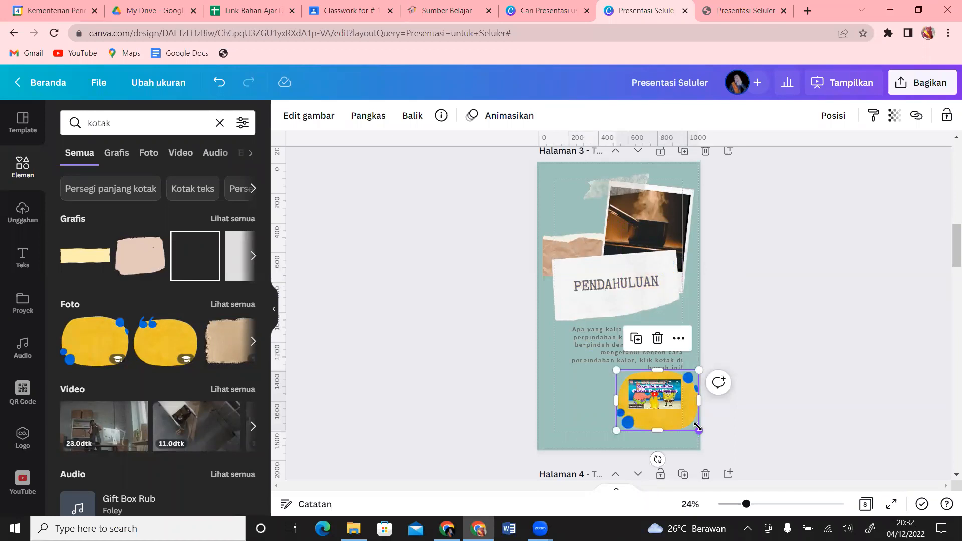
pyautogui.moveTo(661, 423)
pyautogui.mouseDown()
pyautogui.moveTo(660, 432)
pyautogui.moveTo(664, 409)
pyautogui.mouseUp()
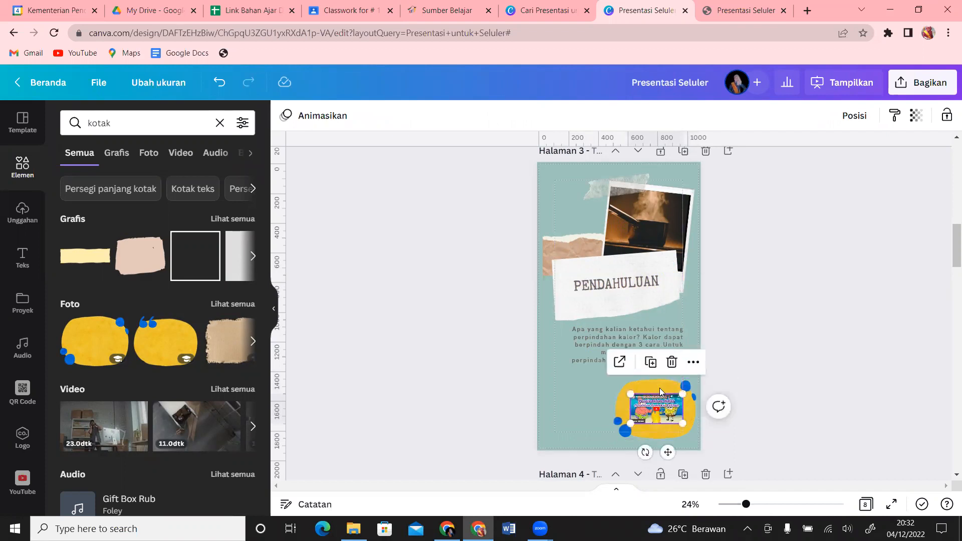
pyautogui.click(628, 386)
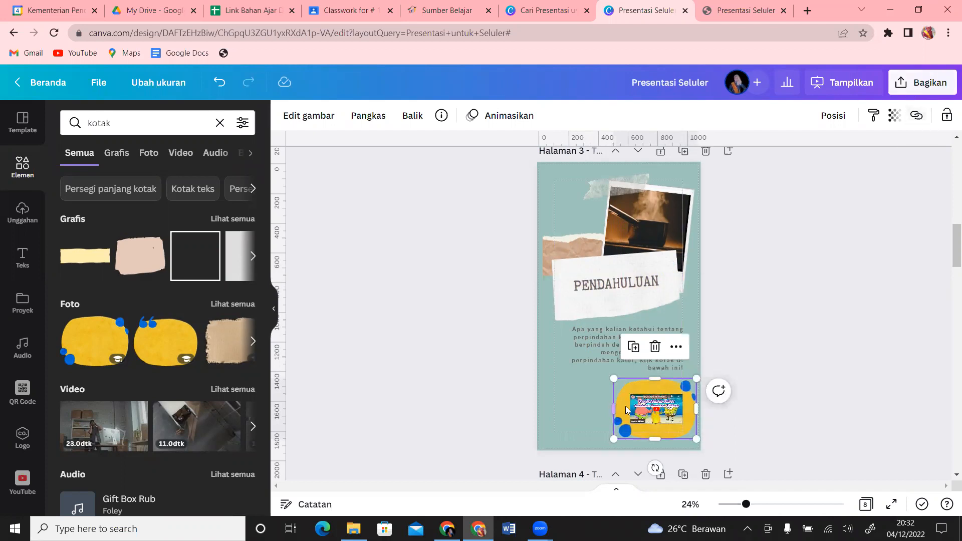
pyautogui.click(675, 413)
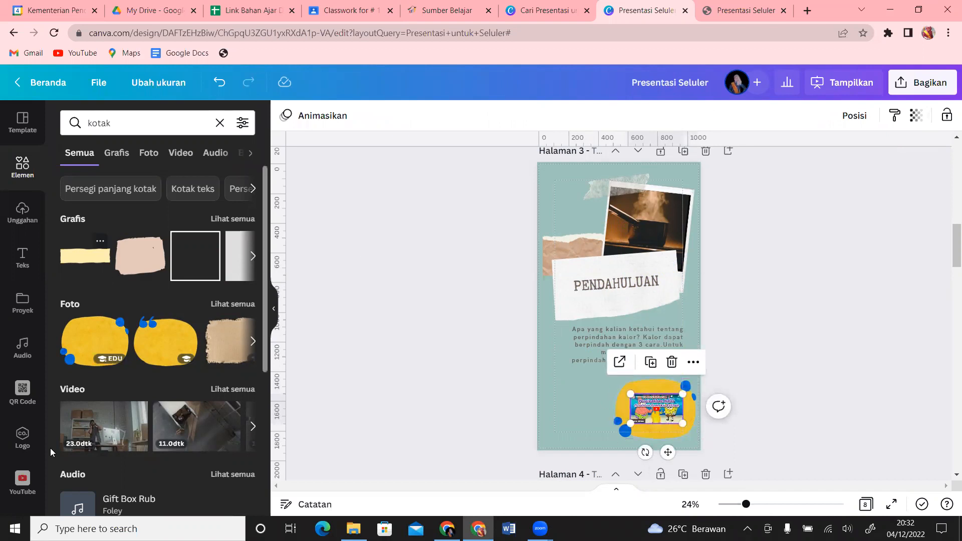
# Try adding the YouTube video "PERPINDAHAN KALOR IPA KELAS 7 SMP – TERLENGKAP" to replace the small one, undo deleting the original, and remove the new copy.
pyautogui.click(22, 482)
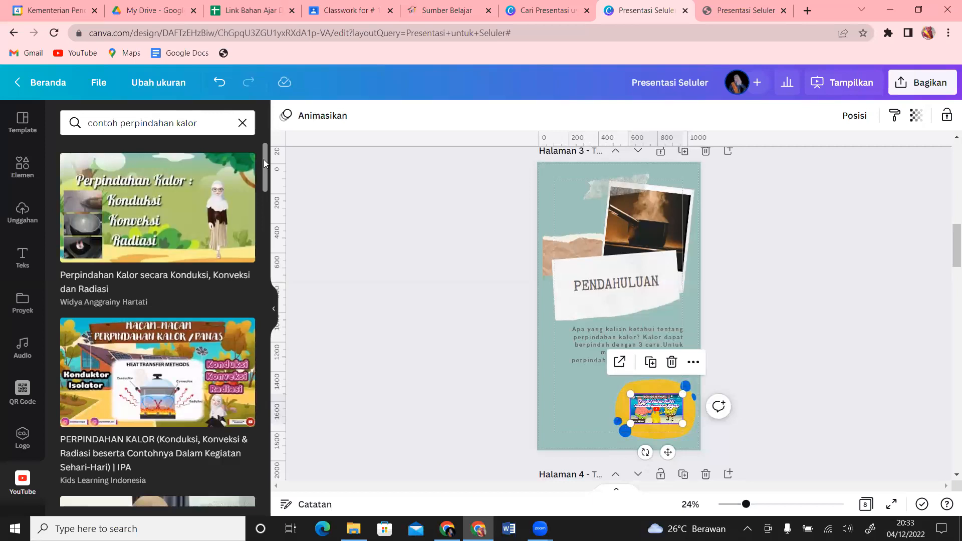
pyautogui.scroll(-10, 265, 158)
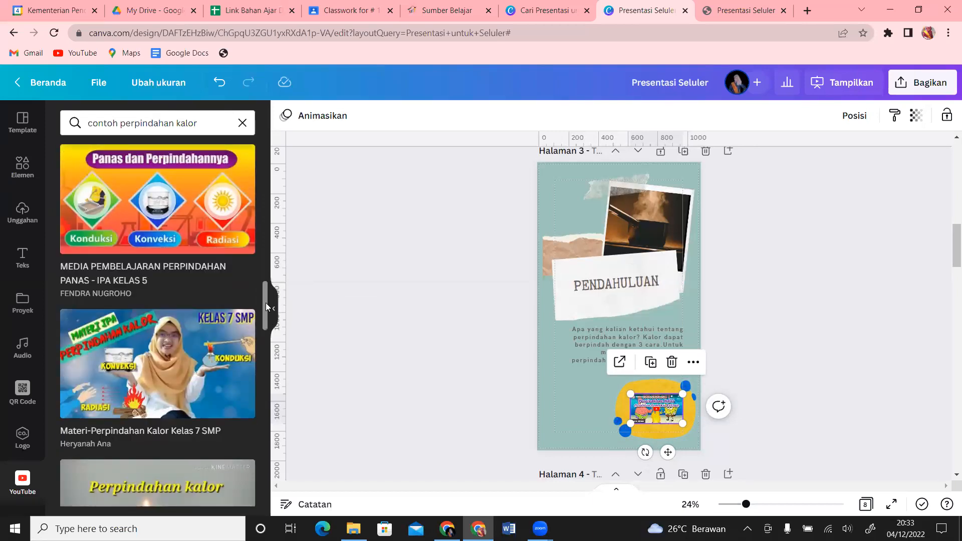
pyautogui.moveTo(266, 325); pyautogui.dragTo(275, 451)
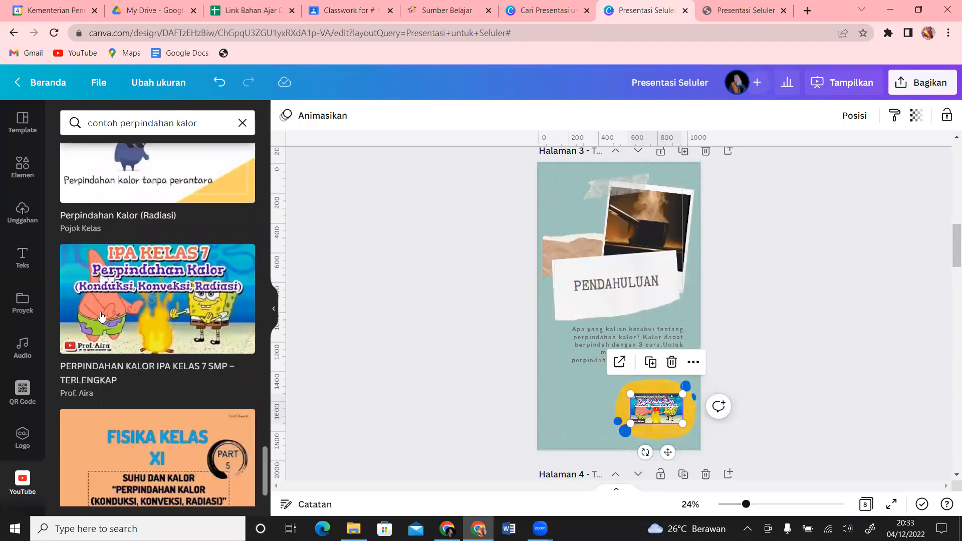
pyautogui.click(127, 284)
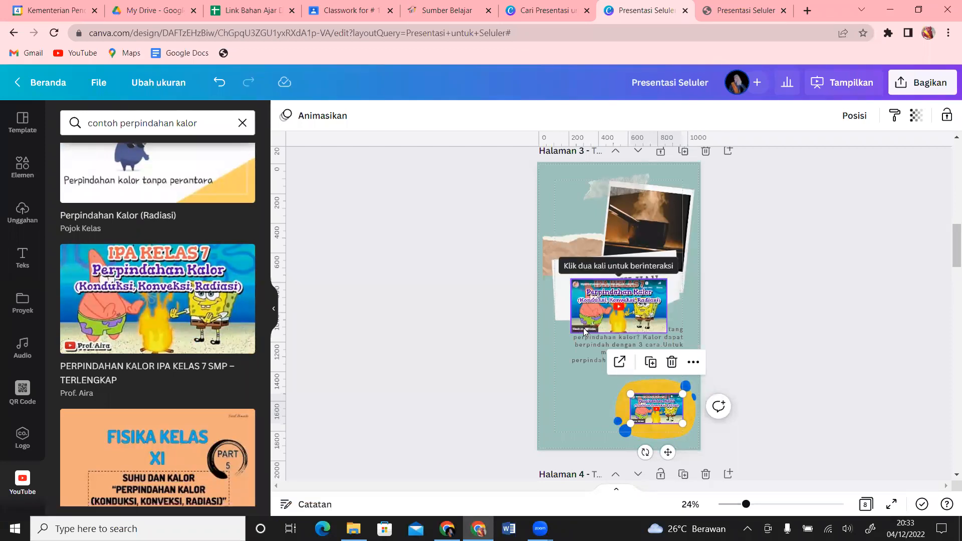
pyautogui.press('Delete')
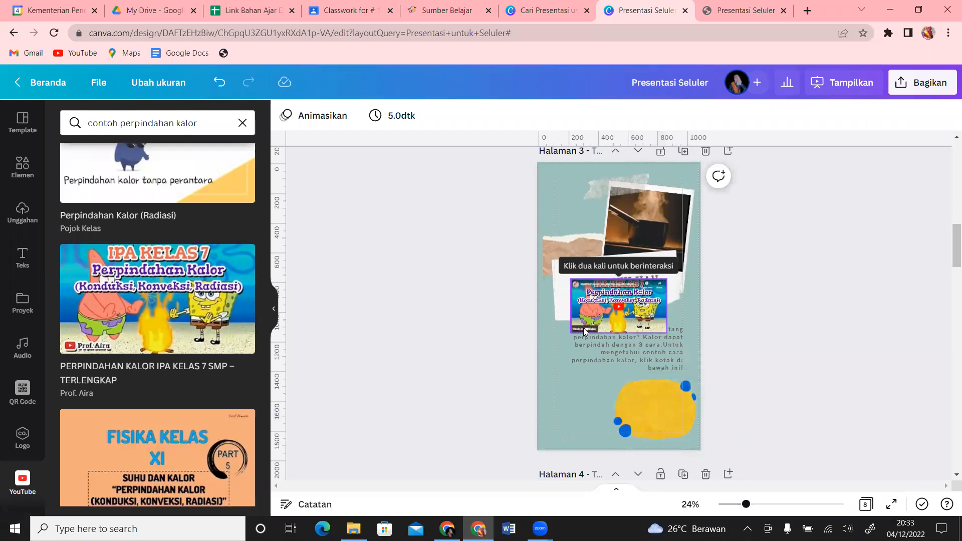
pyautogui.hotkey('ctrl', 'z')
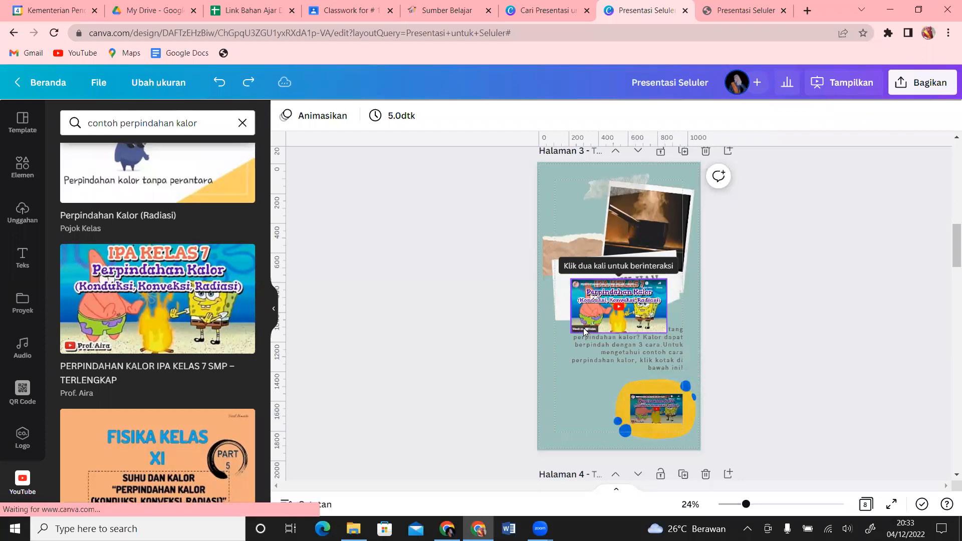
pyautogui.moveTo(747, 508); pyautogui.dragTo(784, 510)
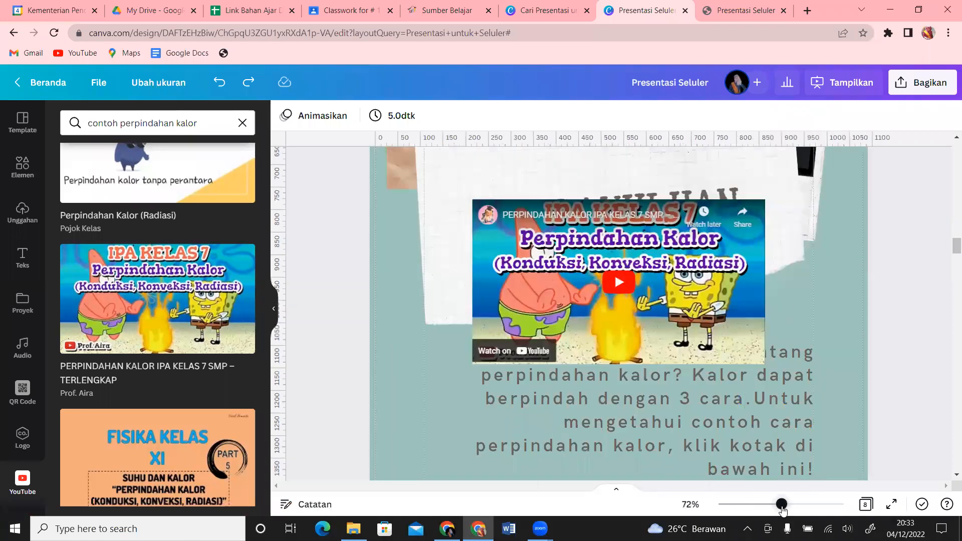
pyautogui.click(512, 353)
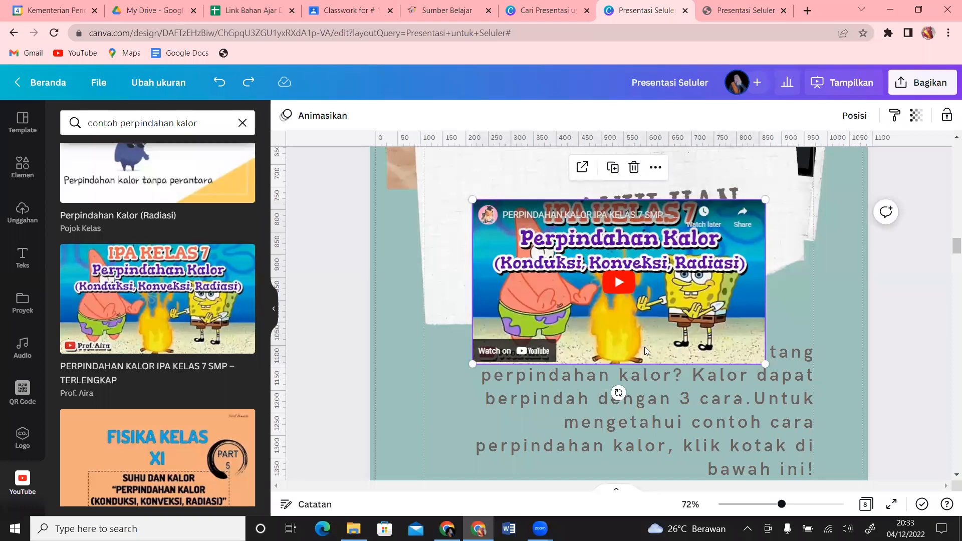
pyautogui.click(634, 168)
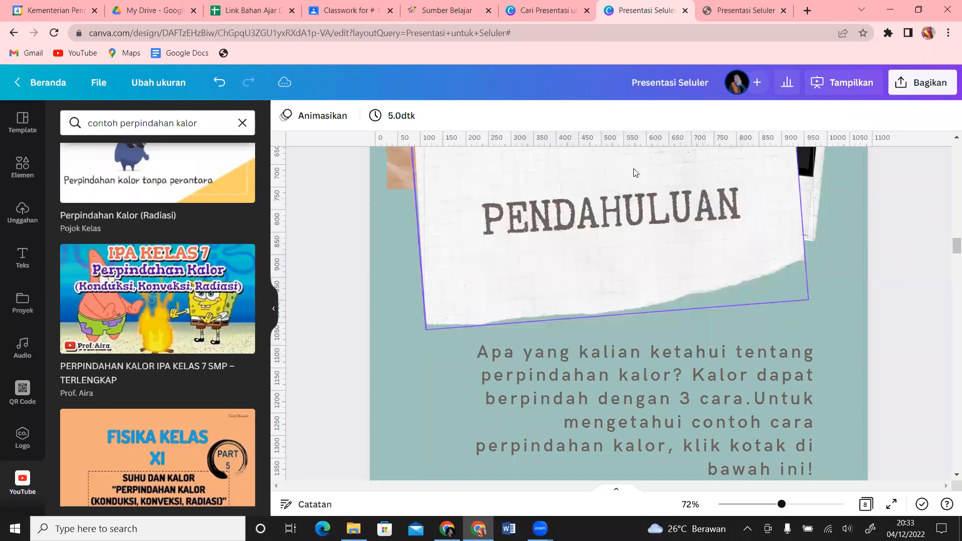
# Try inserting the same YouTube video on page 3 once more, and delete the two large copies over the Pendahuluan heading.
pyautogui.click(89, 382)
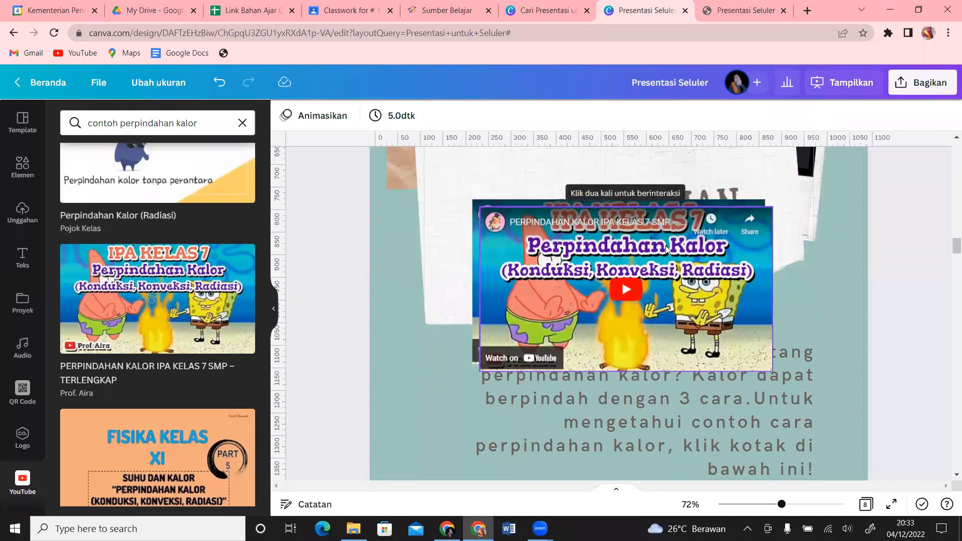
pyautogui.click(516, 359)
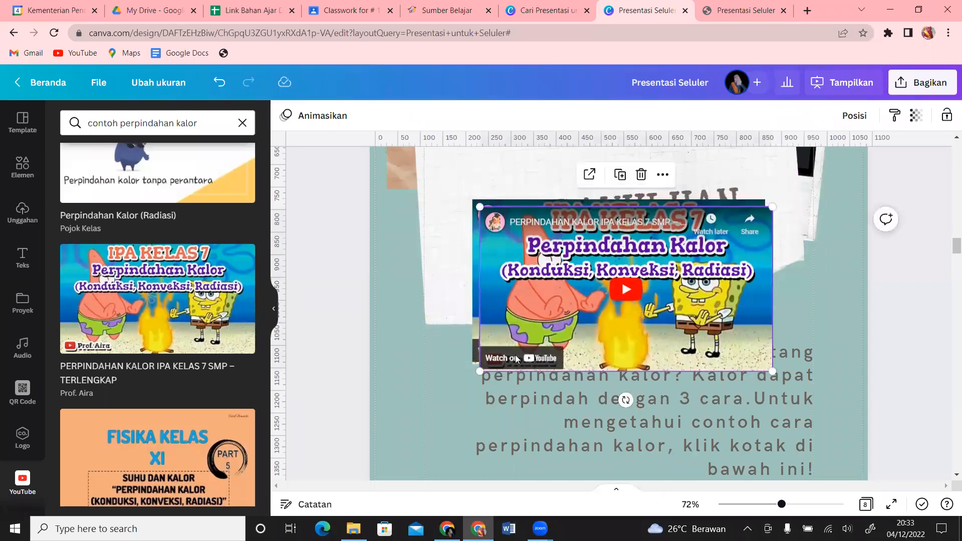
pyautogui.doubleClick(516, 358)
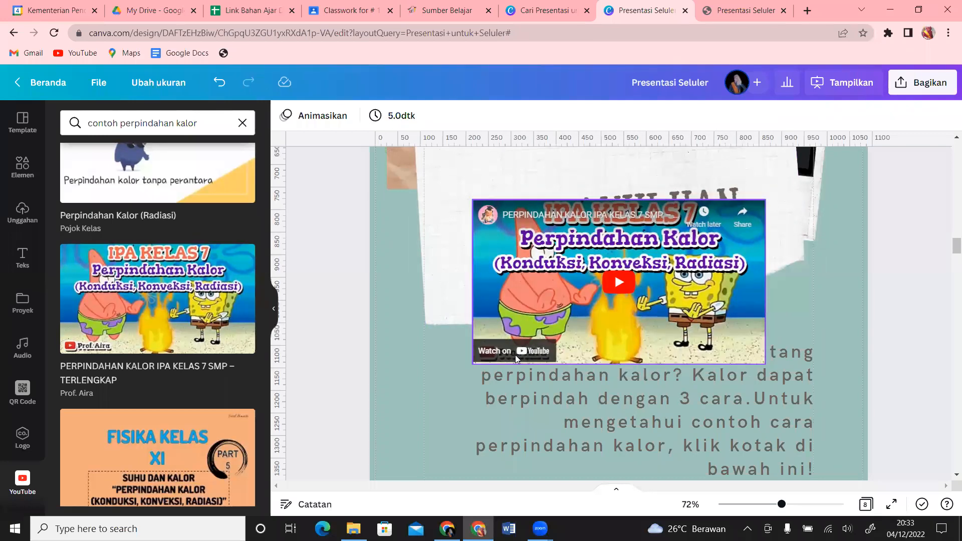
pyautogui.click(555, 309)
pyautogui.press('Delete')
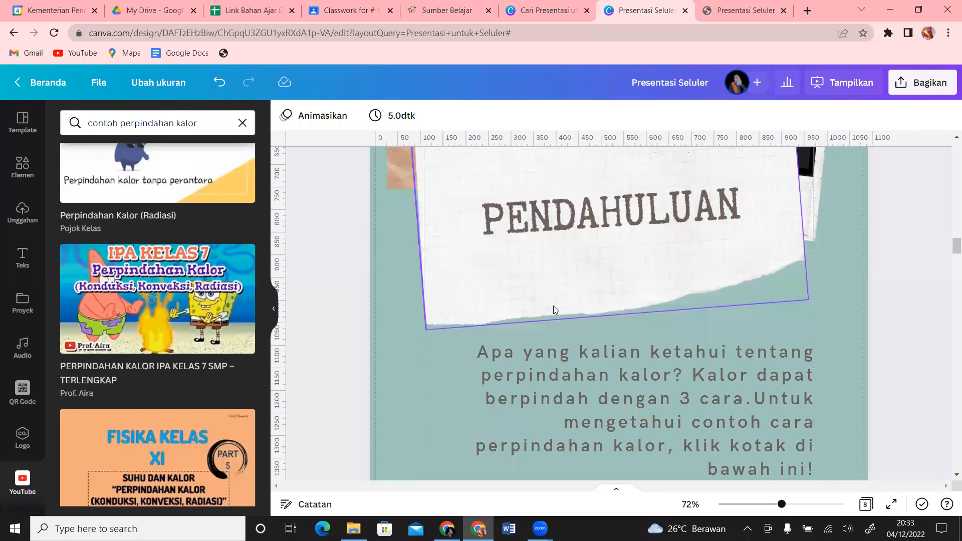
# Present the design in Standar mode, check video playback on the Pendahuluan page, and return to the editor.
pyautogui.click(847, 83)
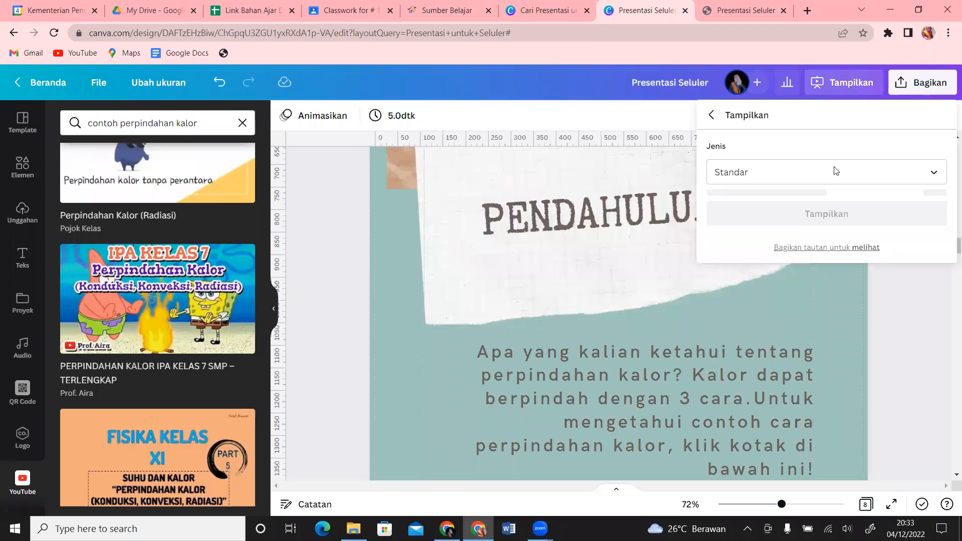
pyautogui.click(852, 203)
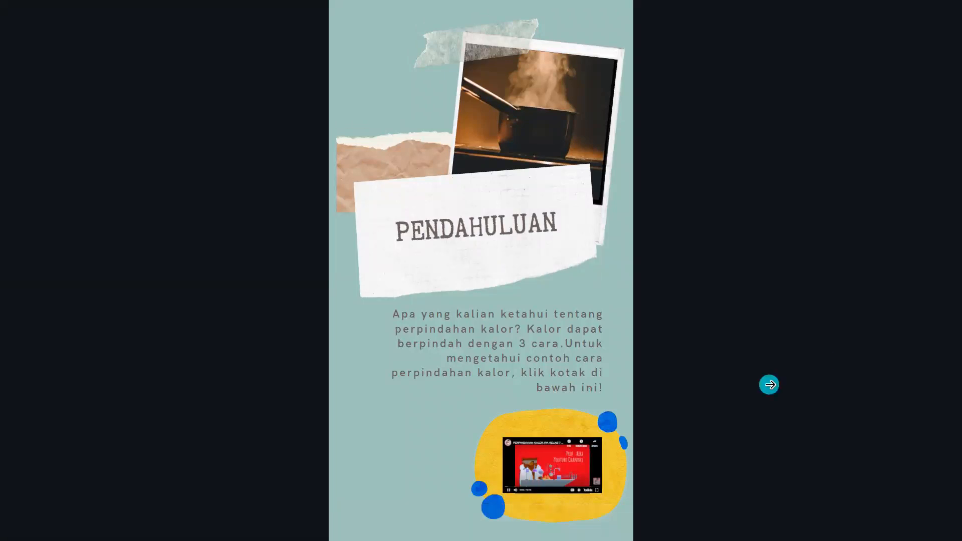
pyautogui.click(564, 468)
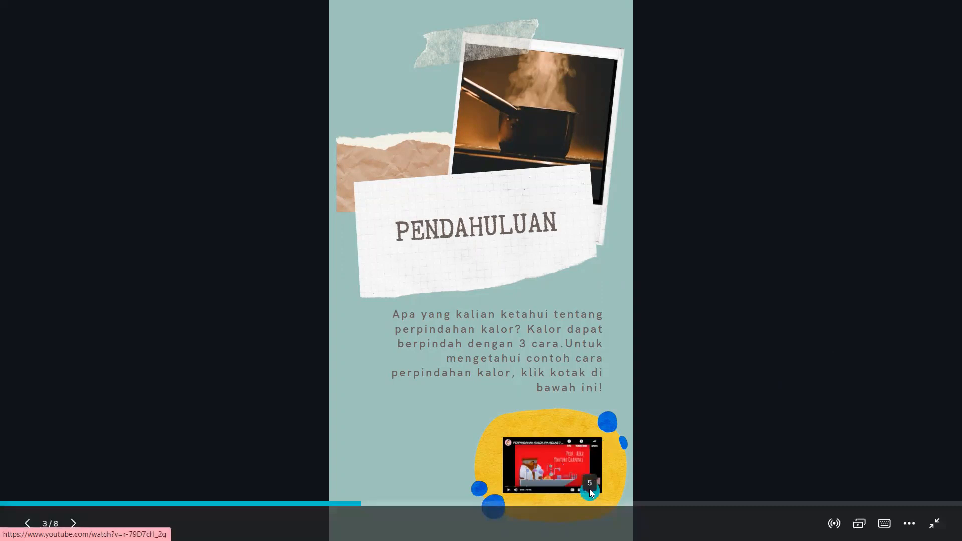
pyautogui.click(584, 489)
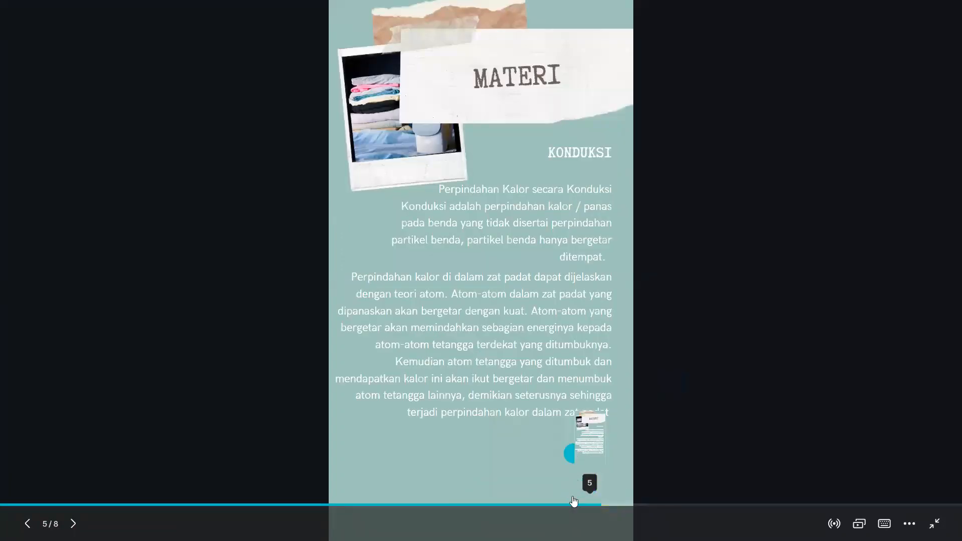
pyautogui.press('Escape')
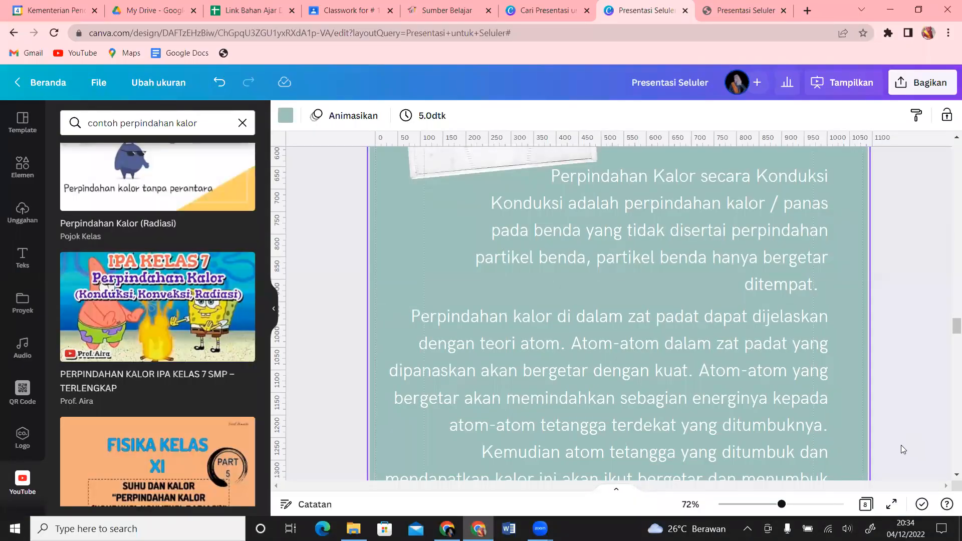
# Inspect the layering and editing options of the video over the yellow blob on page 3 at 50% zoom.
pyautogui.moveTo(782, 505); pyautogui.dragTo(769, 504)
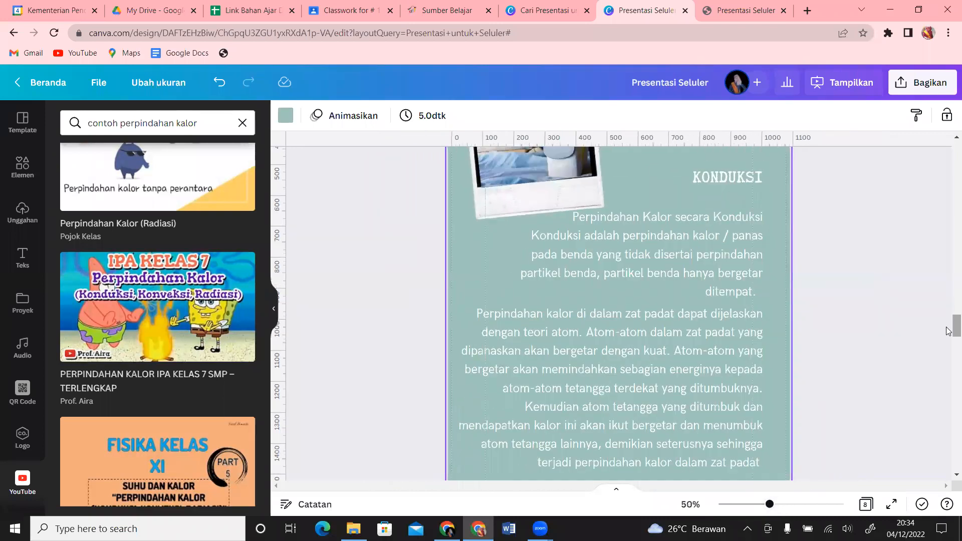
pyautogui.scroll(-3, 949, 351)
pyautogui.scroll(-15, 949, 351)
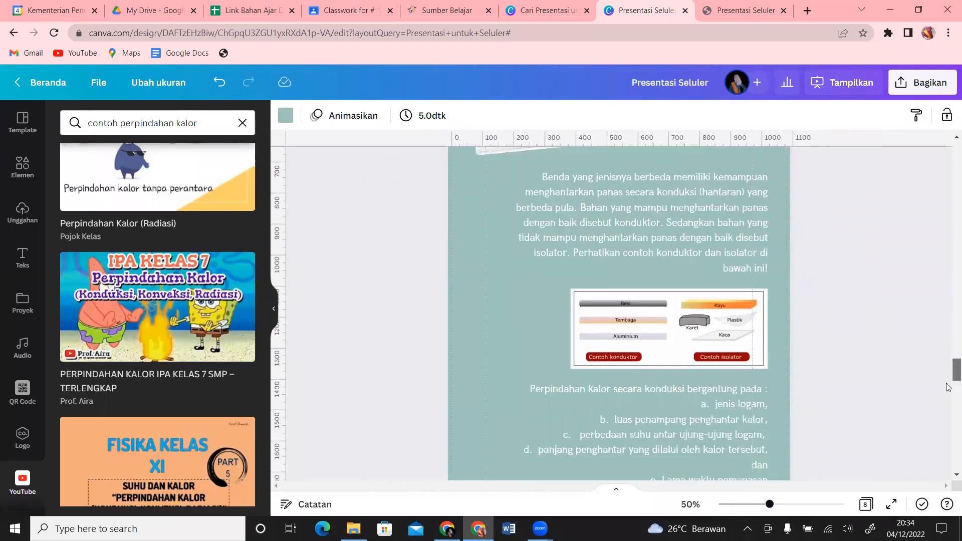
pyautogui.scroll(7, 949, 336)
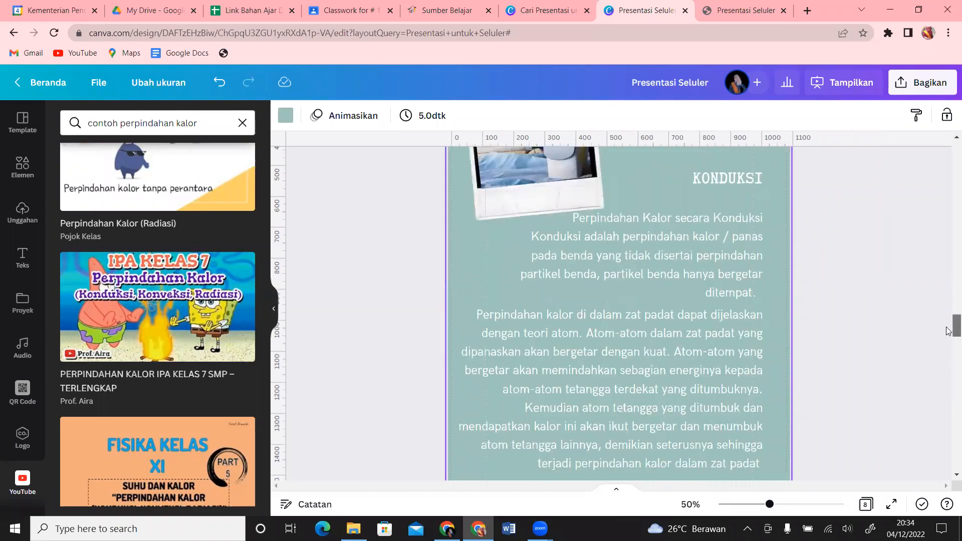
pyautogui.moveTo(949, 327); pyautogui.dragTo(949, 284)
pyautogui.scroll(-10, 949, 291)
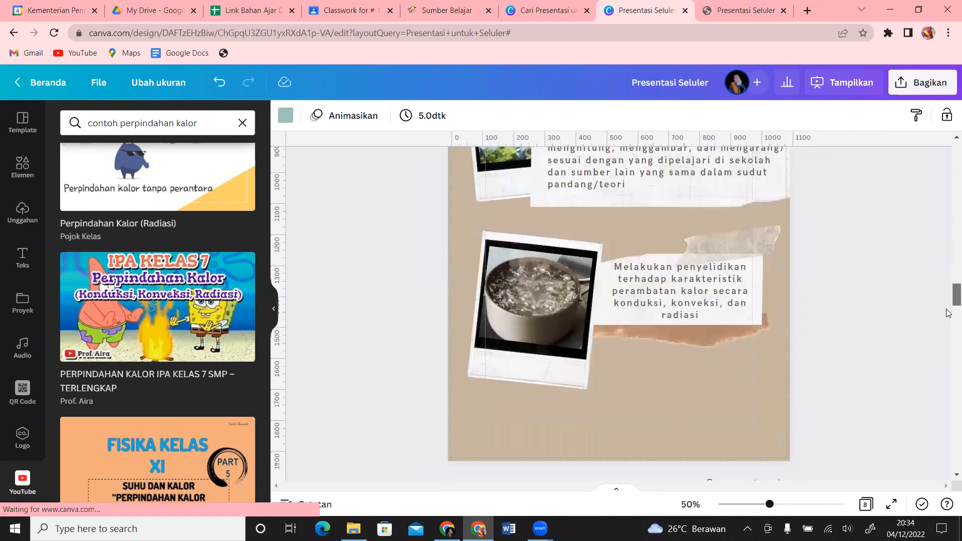
pyautogui.moveTo(949, 272)
pyautogui.mouseDown()
pyautogui.moveTo(947, 251)
pyautogui.moveTo(949, 258)
pyautogui.mouseUp()
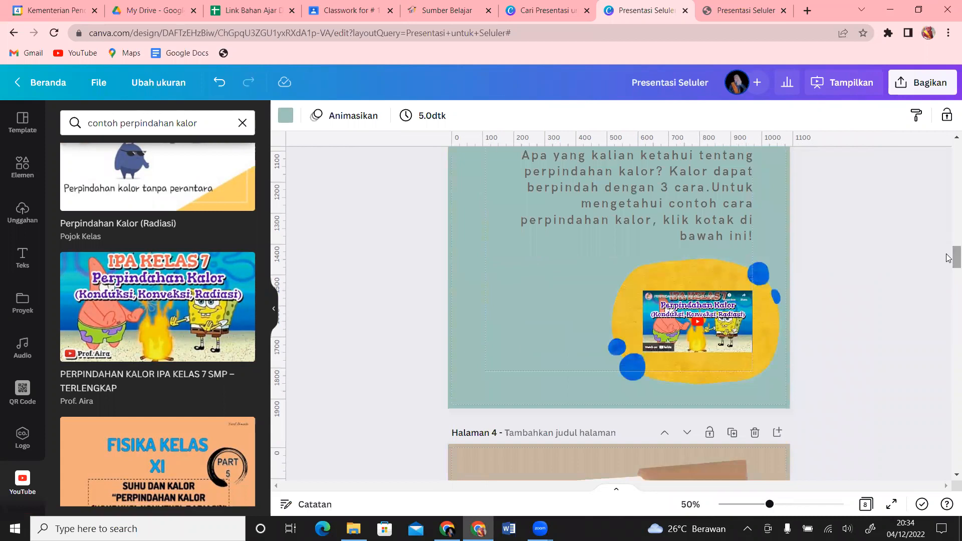
pyautogui.click(654, 349)
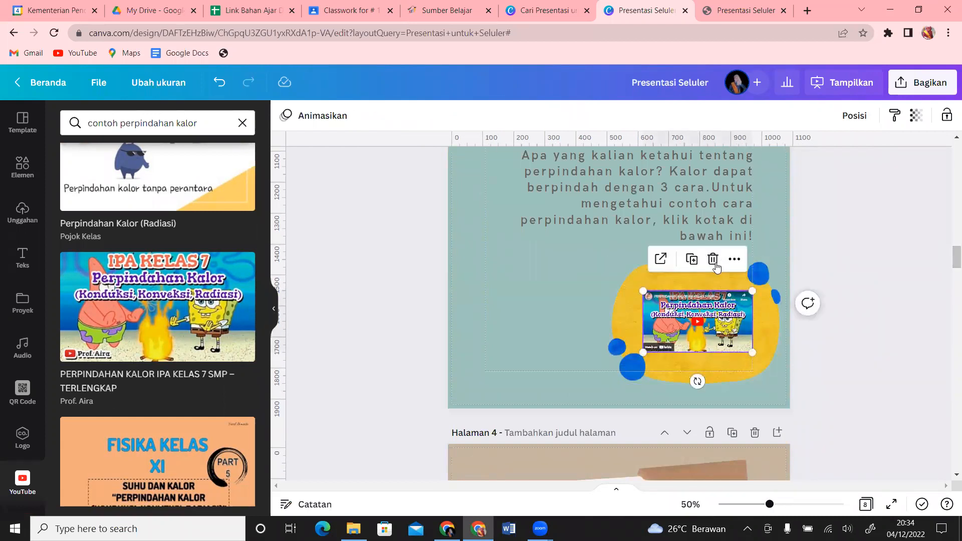
pyautogui.click(732, 260)
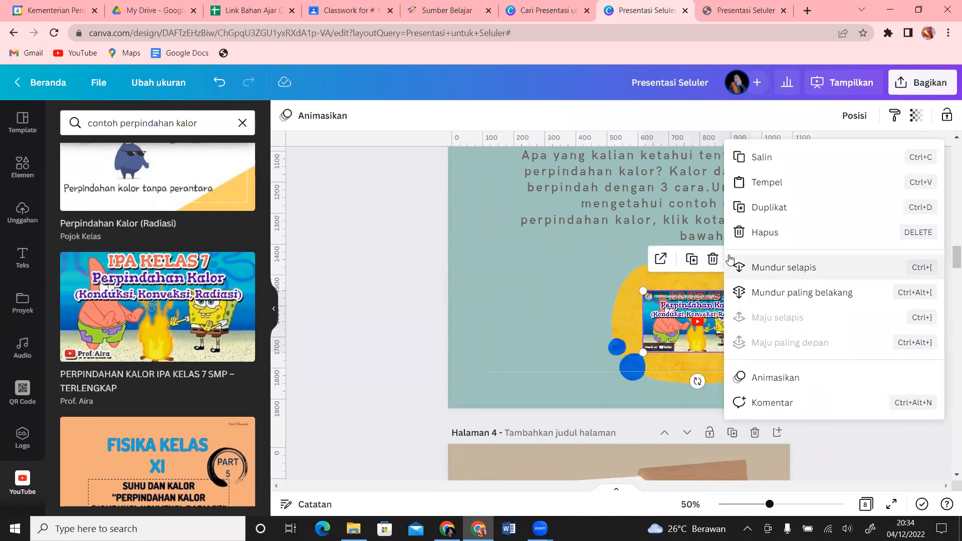
pyautogui.click(579, 307)
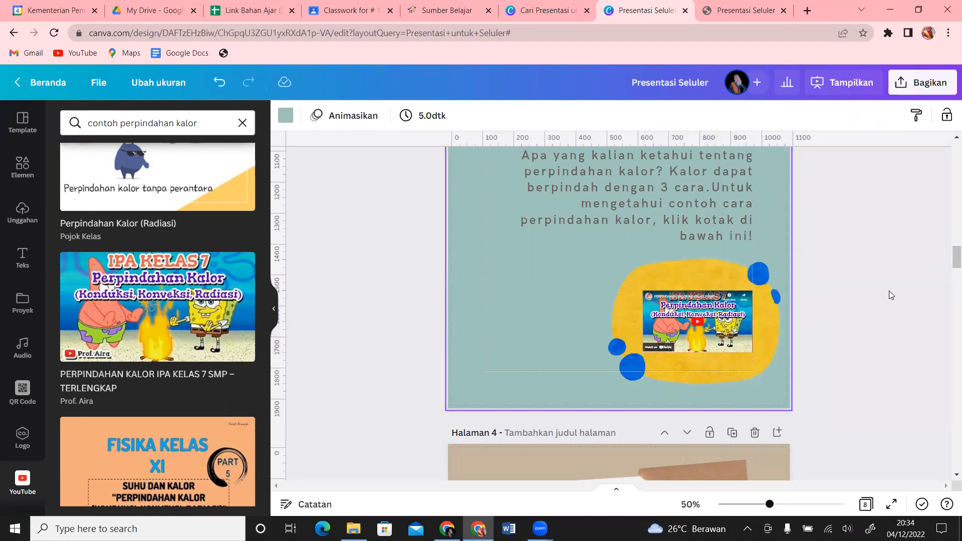
# Review the remaining pages through the Referensi QR code, check the Pendahuluan page in the exported PDF, and return to the design.
pyautogui.scroll(-5, 946, 349)
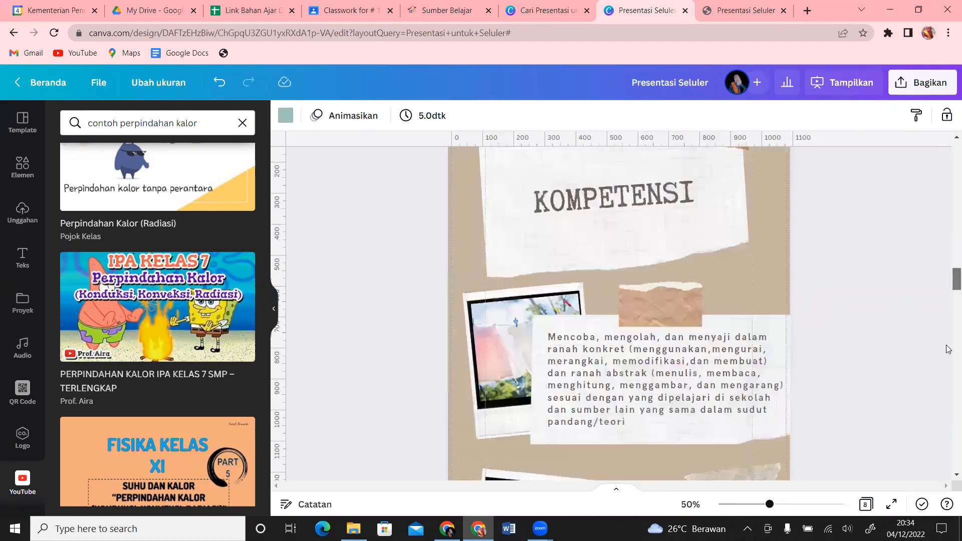
pyautogui.scroll(-10, 949, 349)
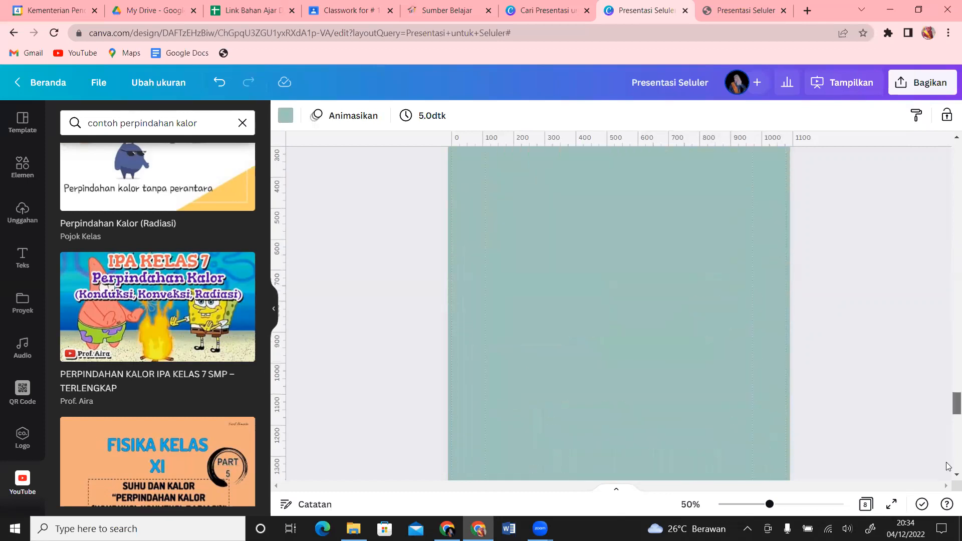
pyautogui.scroll(-5, 949, 467)
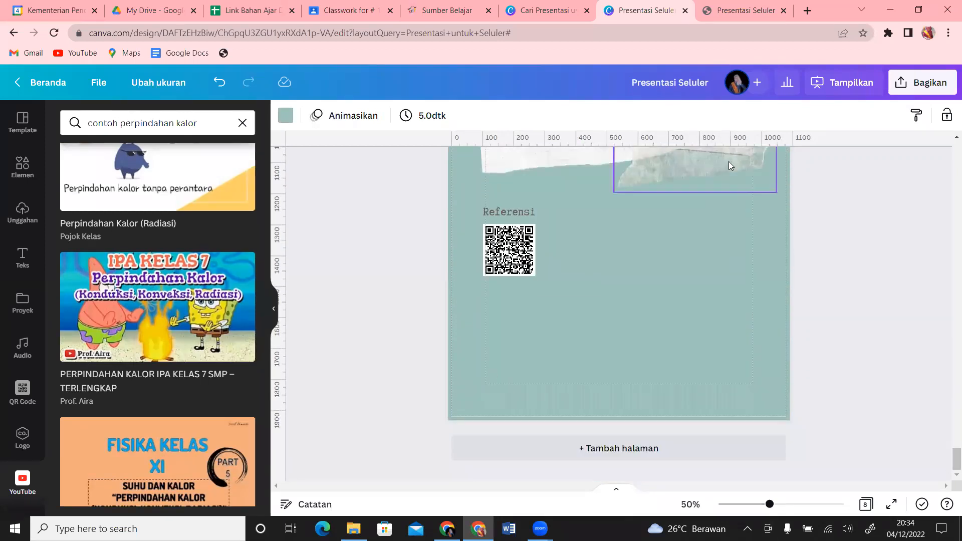
pyautogui.click(756, 5)
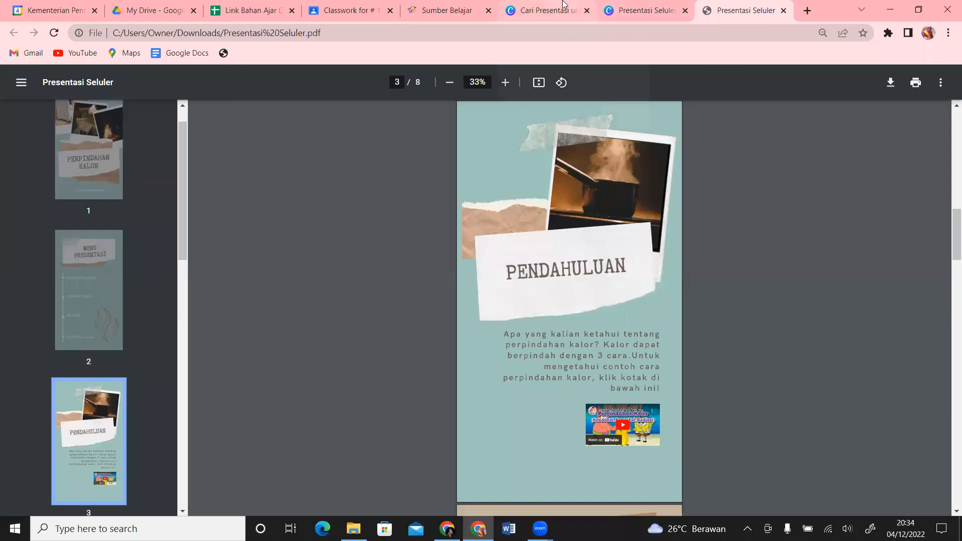
pyautogui.click(647, 6)
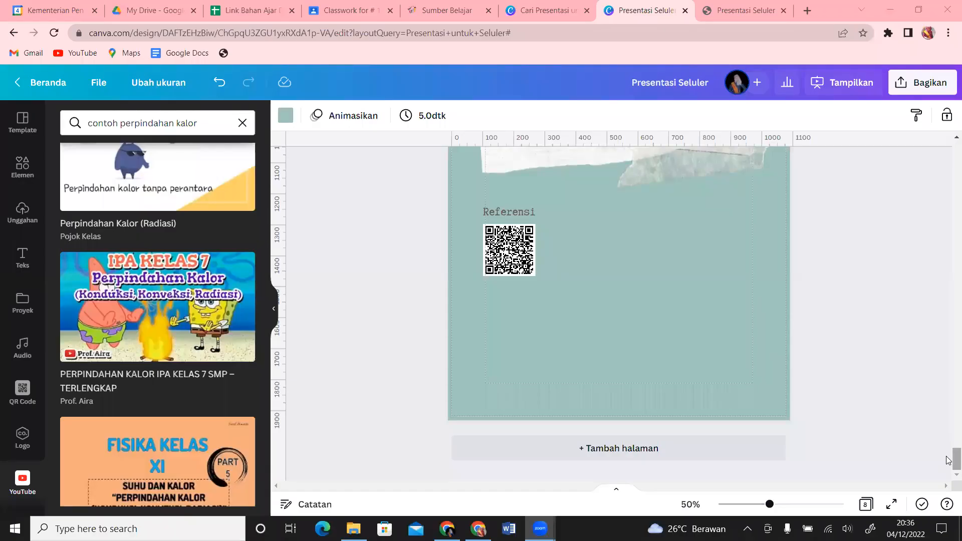
# Try deleting page 8 with the TETAP SEMANGAT closing text, and undo the deletion.
pyautogui.moveTo(949, 460); pyautogui.dragTo(949, 435)
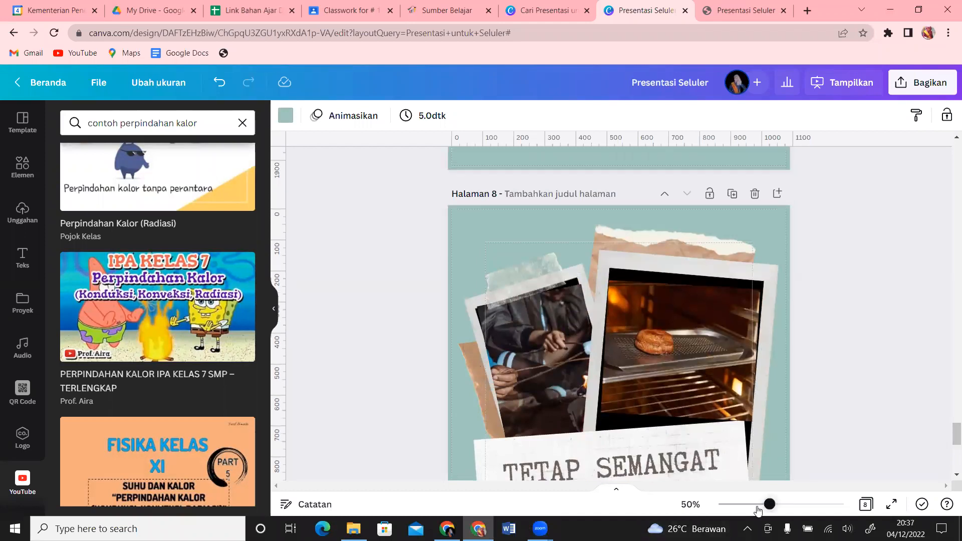
pyautogui.moveTo(758, 506); pyautogui.dragTo(752, 506)
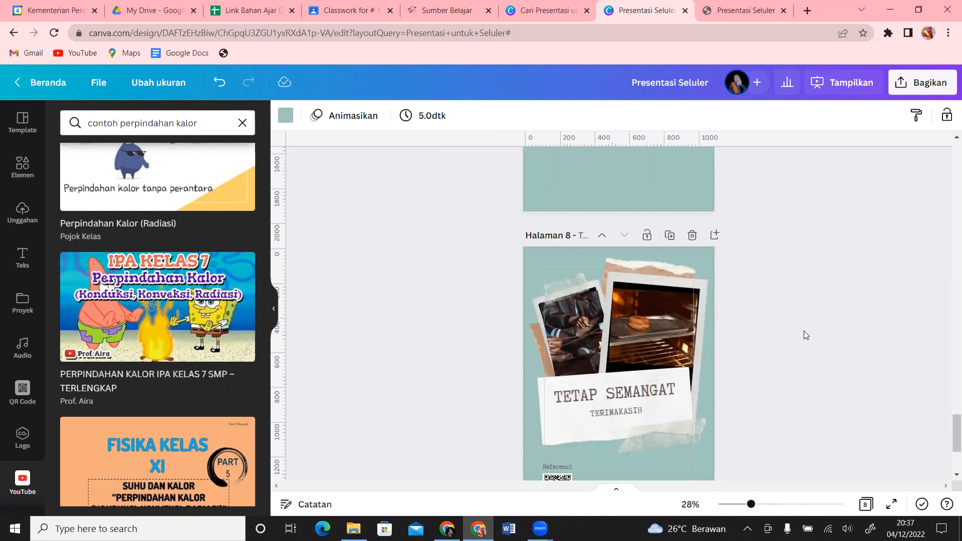
pyautogui.click(692, 241)
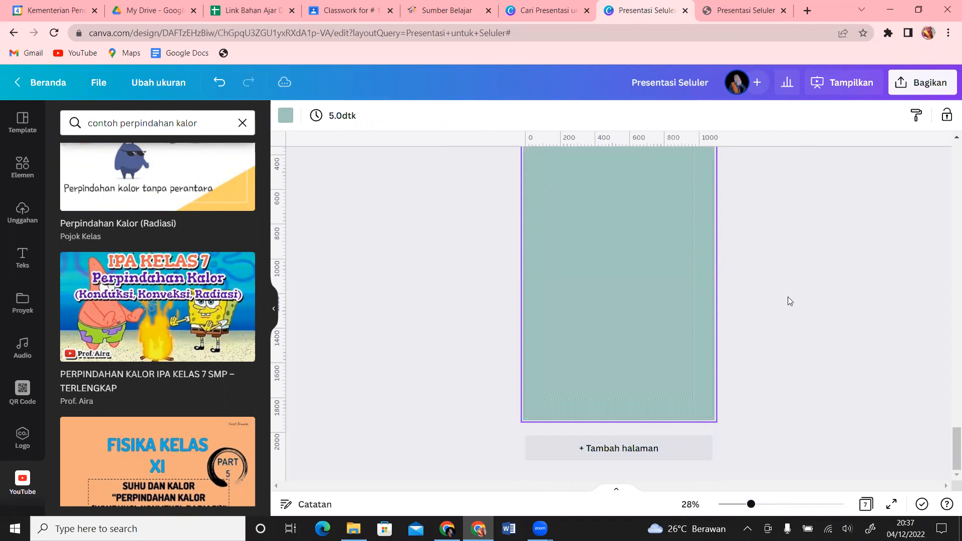
pyautogui.moveTo(949, 462); pyautogui.dragTo(949, 426)
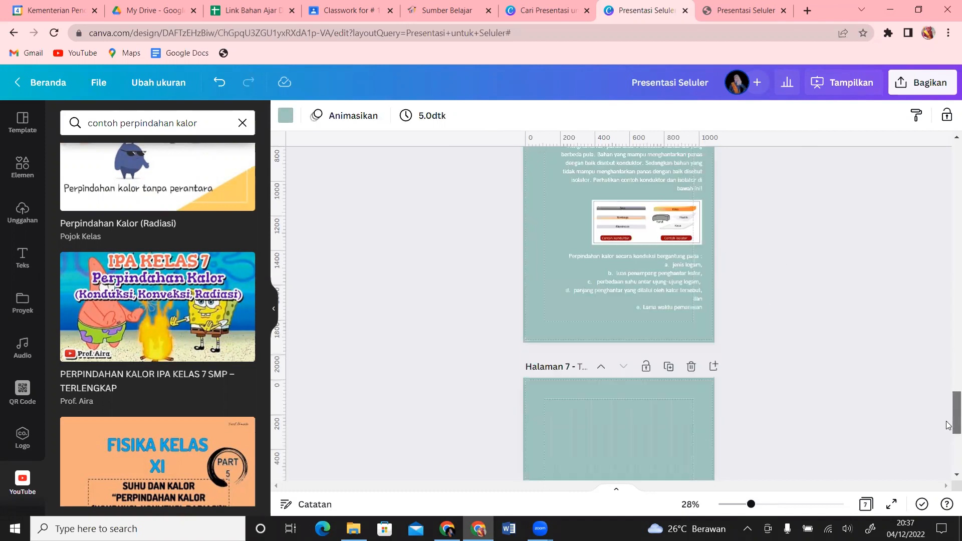
pyautogui.hotkey('ctrl', 'z')
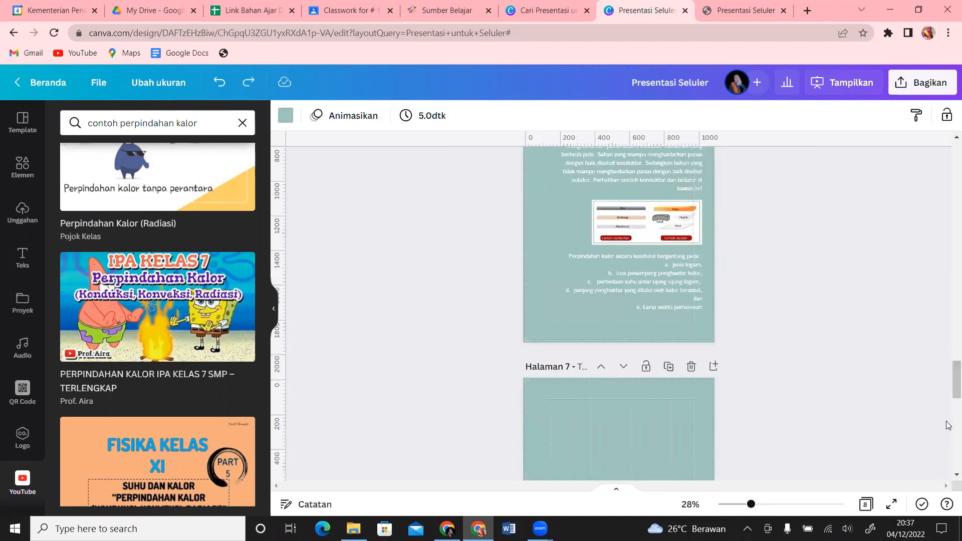
pyautogui.moveTo(949, 383); pyautogui.dragTo(949, 483)
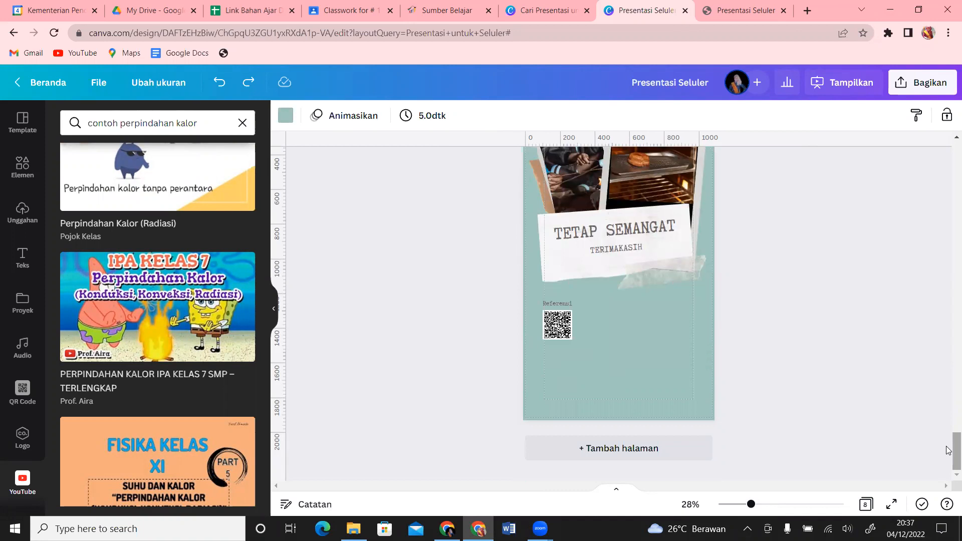
pyautogui.moveTo(949, 448)
pyautogui.mouseDown()
pyautogui.moveTo(949, 366)
pyautogui.moveTo(949, 447)
pyautogui.mouseUp()
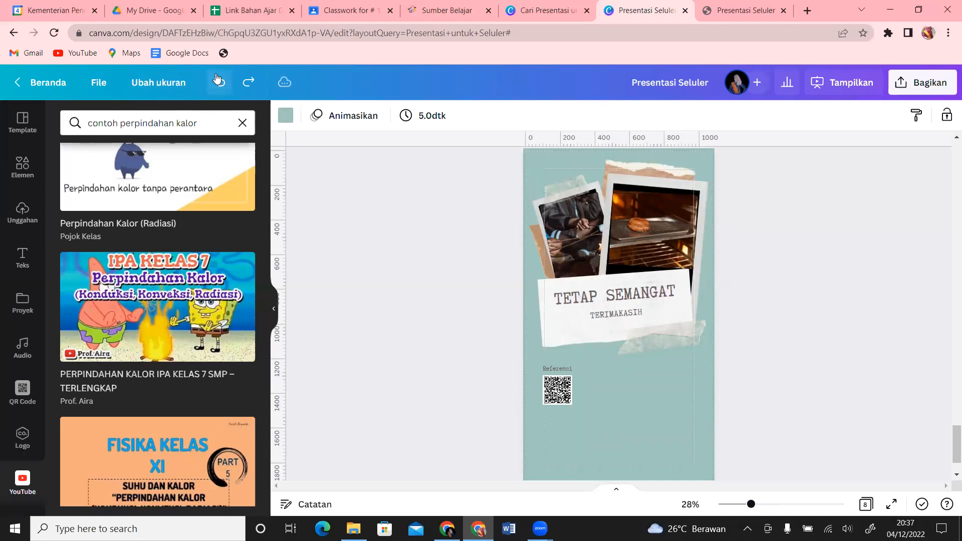
# Delete the closing page once more and restore it with Undo.
pyautogui.moveTo(949, 430); pyautogui.dragTo(949, 410)
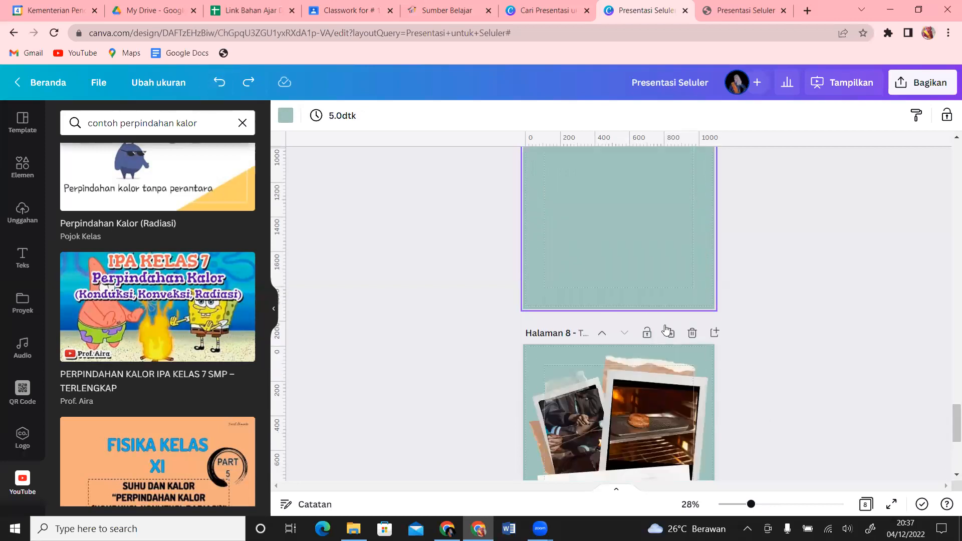
pyautogui.click(693, 333)
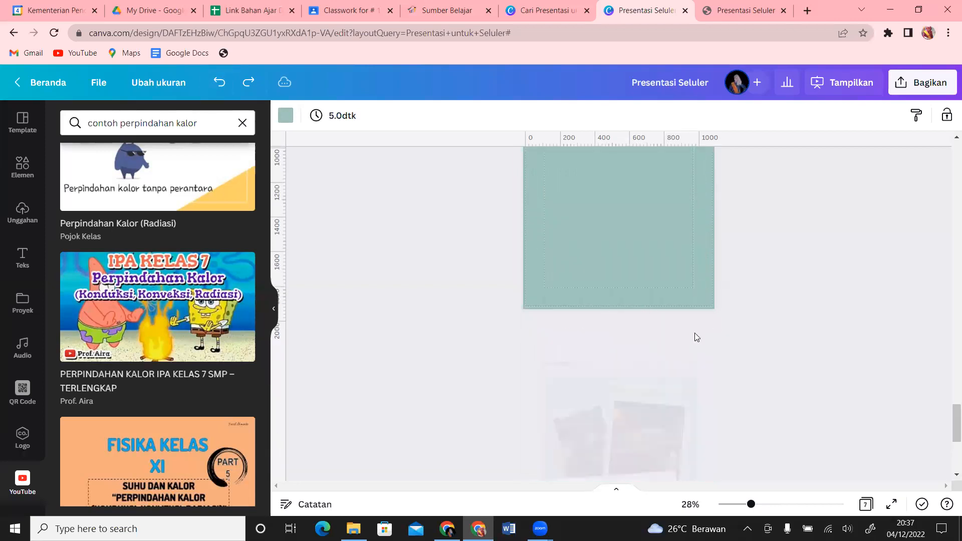
pyautogui.click(220, 84)
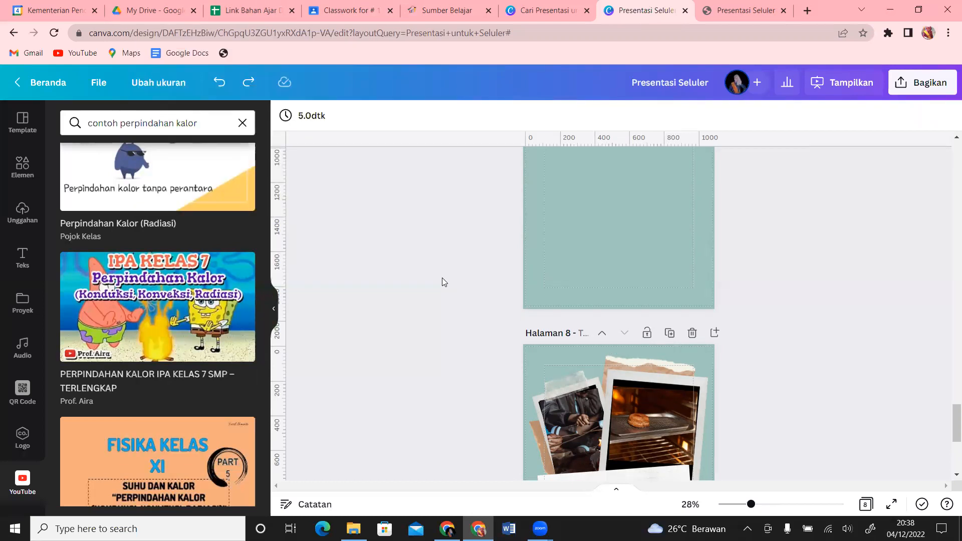
pyautogui.click(620, 207)
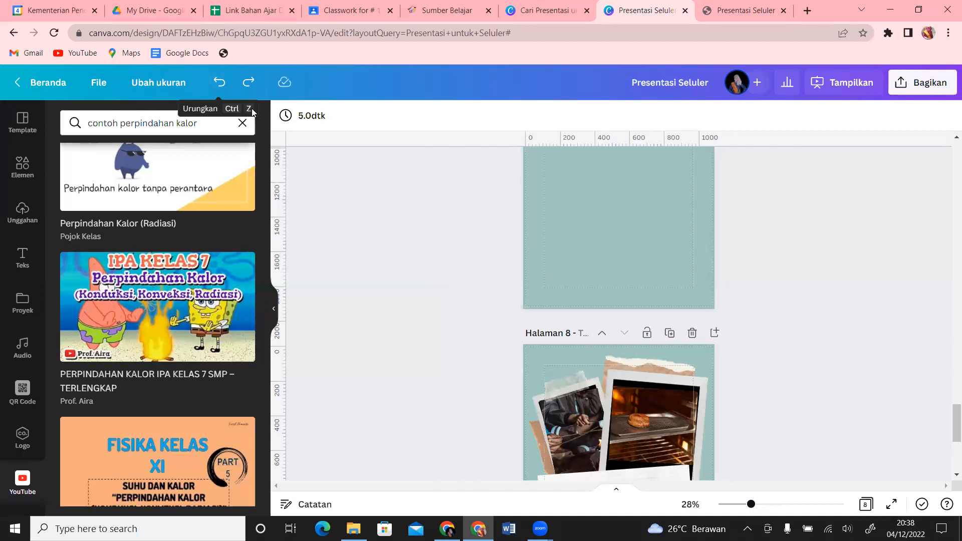
# Select the KOMPETENSI heading, its torn paper and the tape together on page 4, and clear the selection.
pyautogui.moveTo(949, 434); pyautogui.dragTo(949, 283)
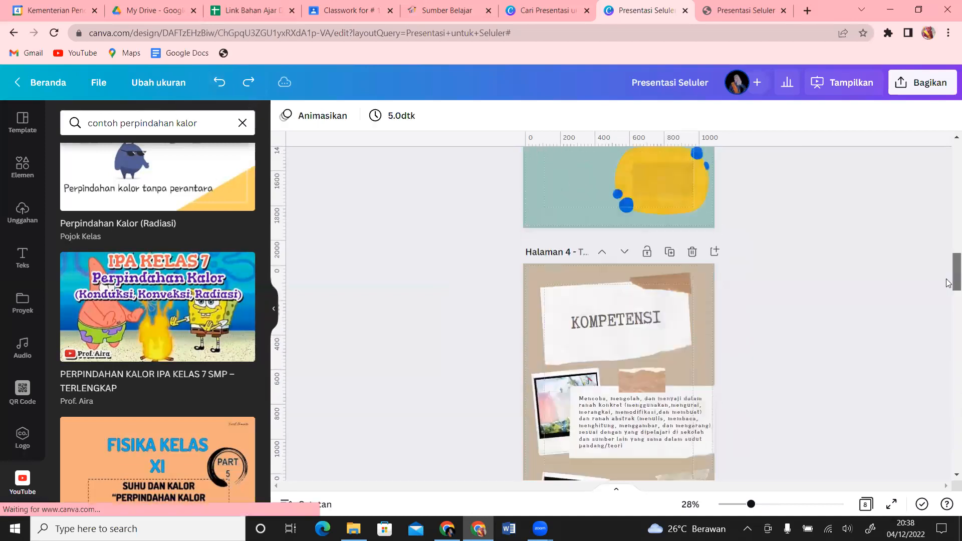
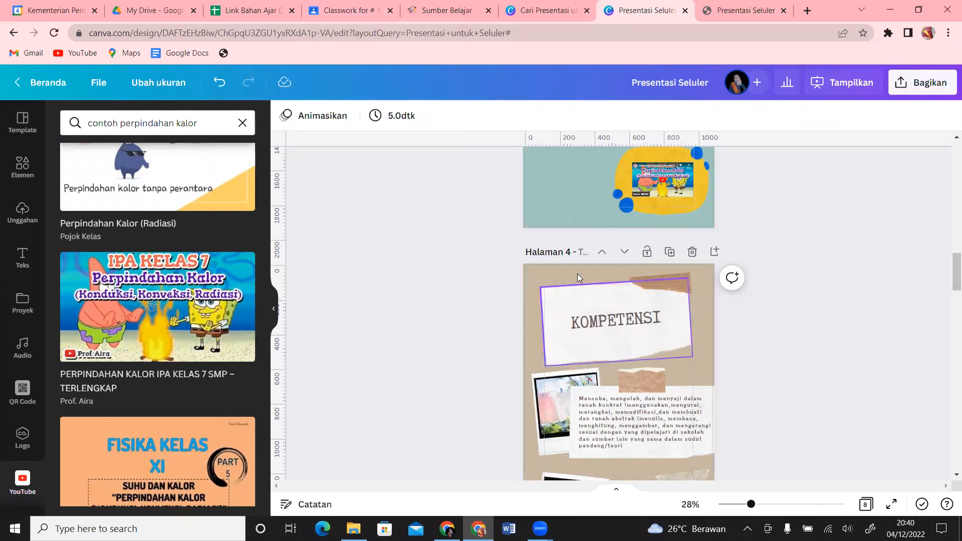
pyautogui.click(558, 271)
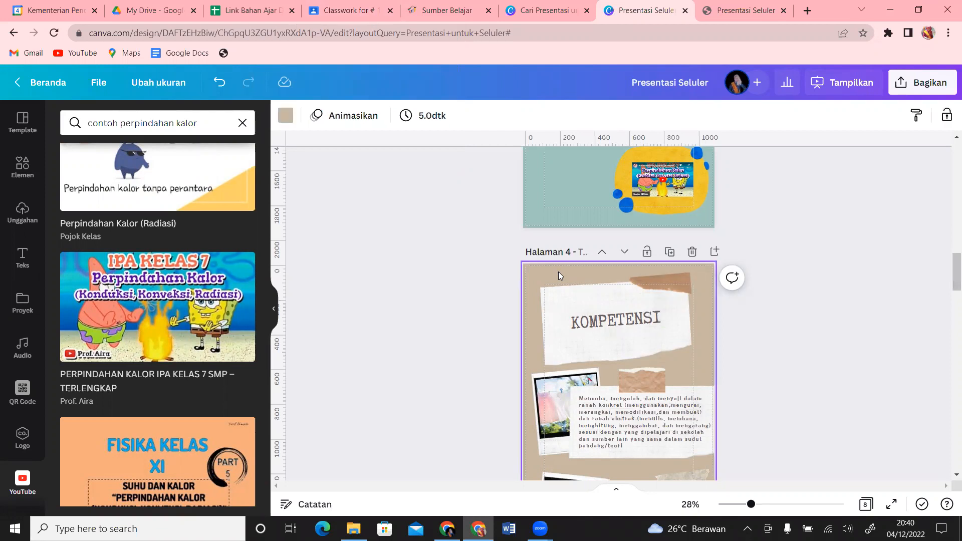
pyautogui.click(479, 275)
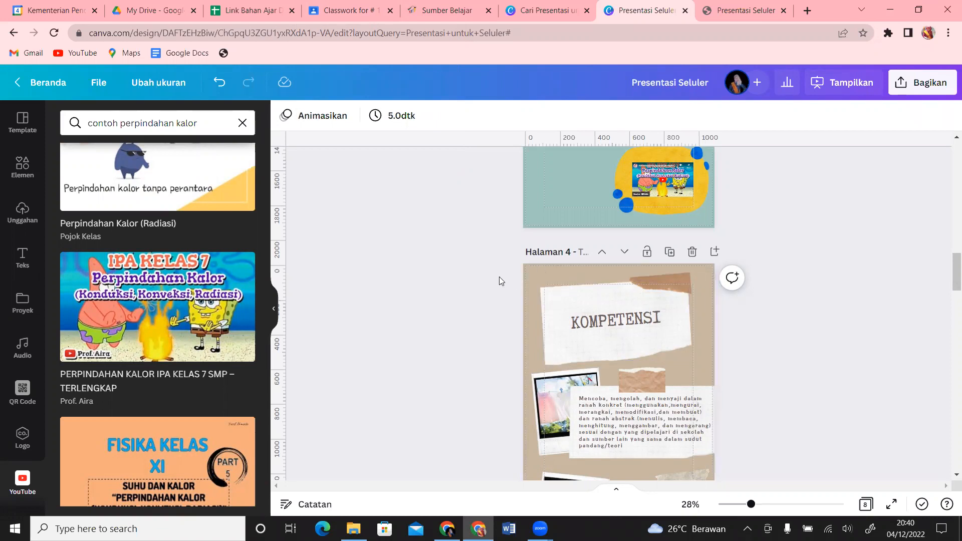
pyautogui.moveTo(500, 277); pyautogui.dragTo(701, 346)
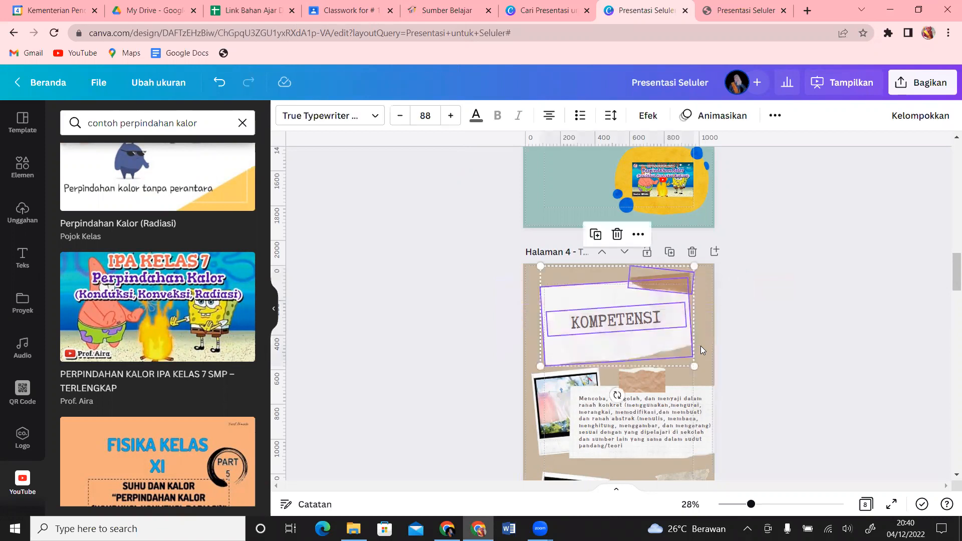
pyautogui.click(503, 289)
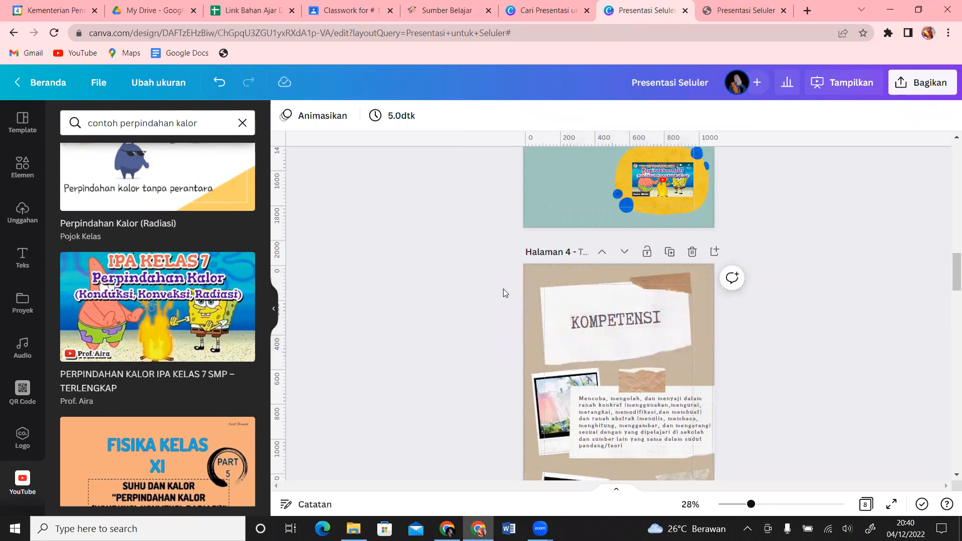
# Apply the first Lanskap photo, a blue sky over a sandy plain, as the background of the KOMPETENSI page.
pyautogui.moveTo(949, 274)
pyautogui.mouseDown()
pyautogui.moveTo(949, 325)
pyautogui.moveTo(949, 285)
pyautogui.mouseUp()
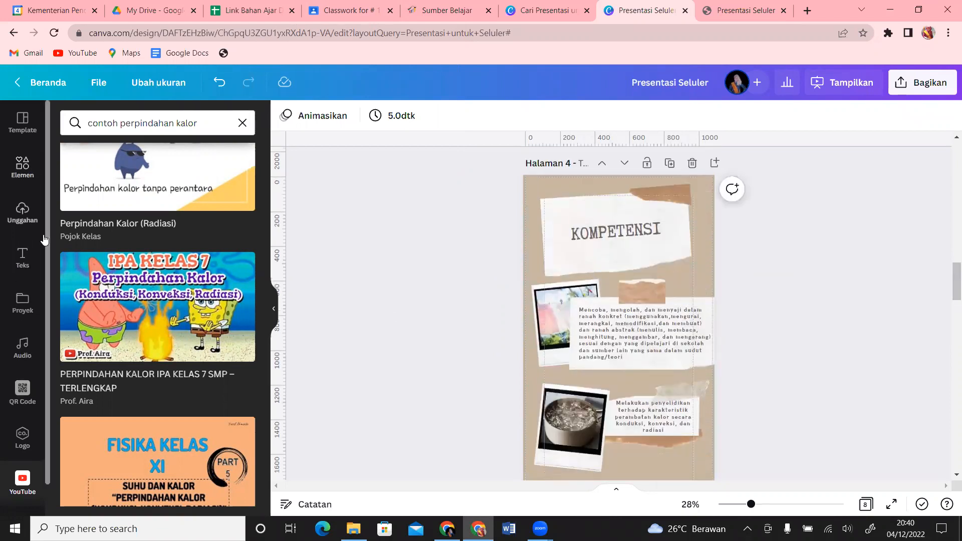
pyautogui.scroll(-1, 52, 285)
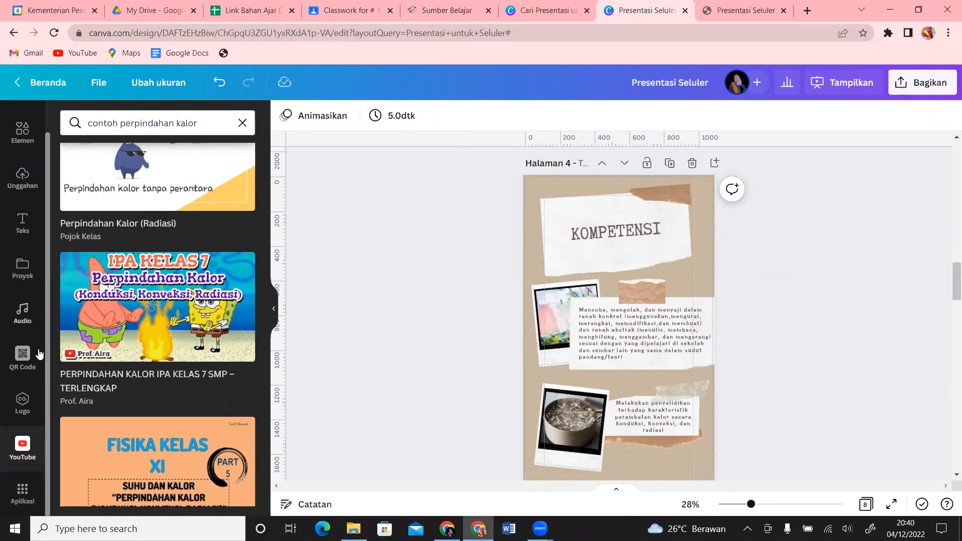
pyautogui.click(25, 494)
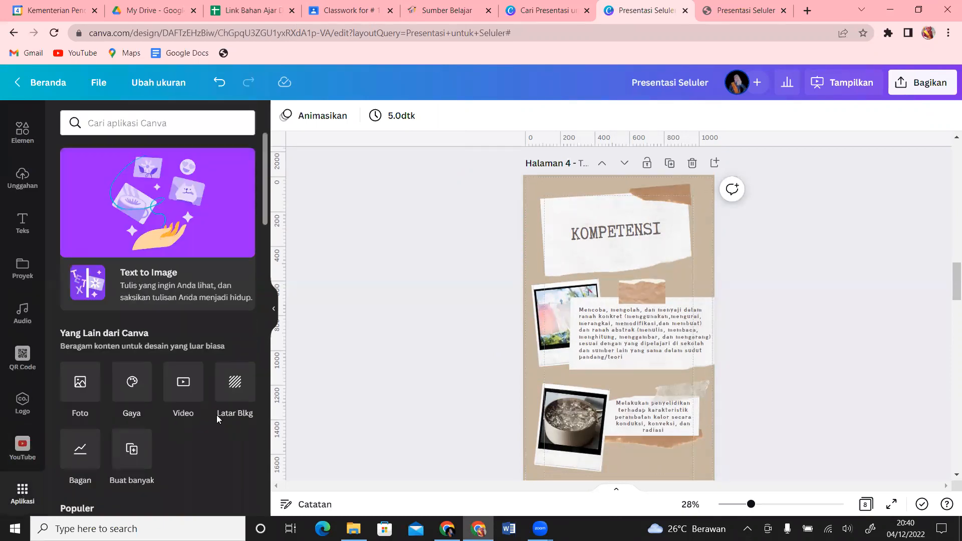
pyautogui.click(236, 396)
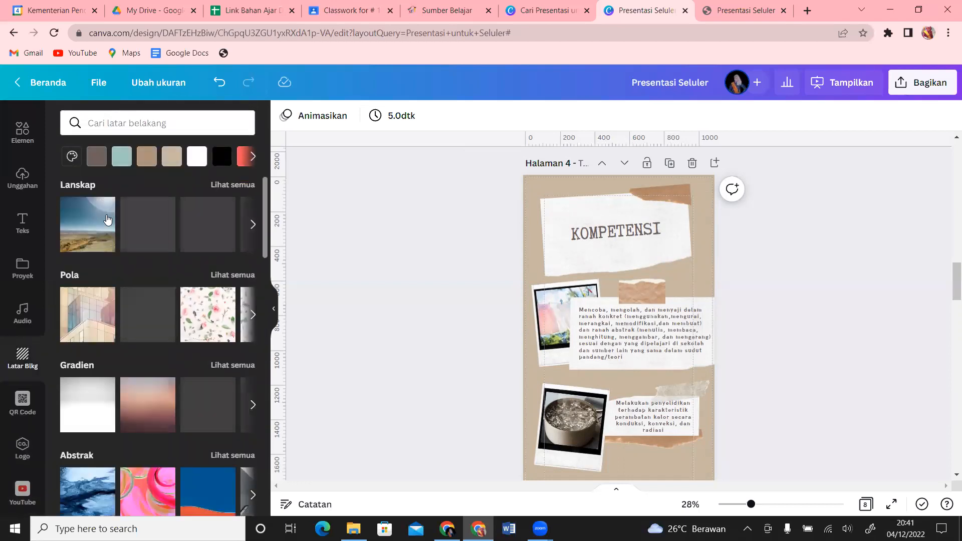
pyautogui.click(103, 234)
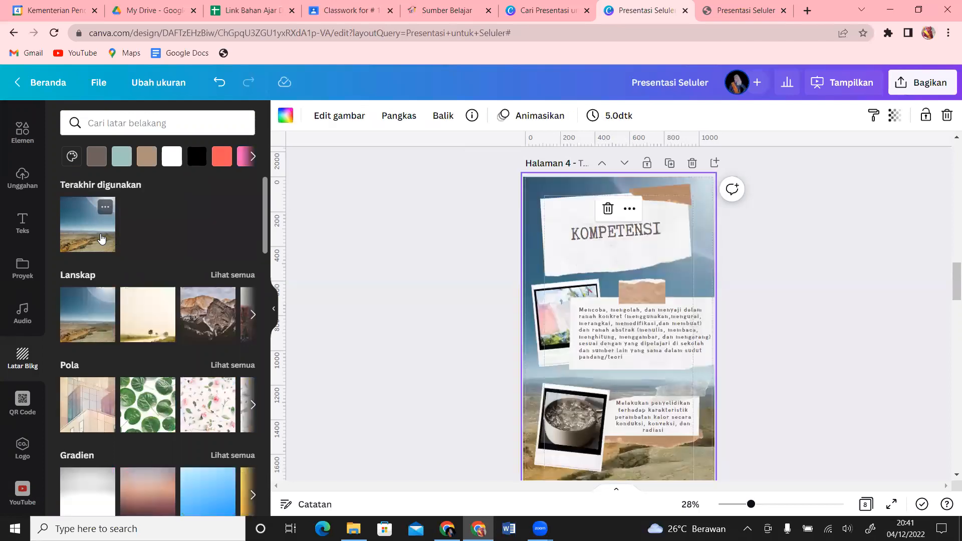
# Try area-selecting parts of the KOMPETENSI header on page 4, and select its heading, torn paper and tape together before clearing the selection.
pyautogui.click(505, 203)
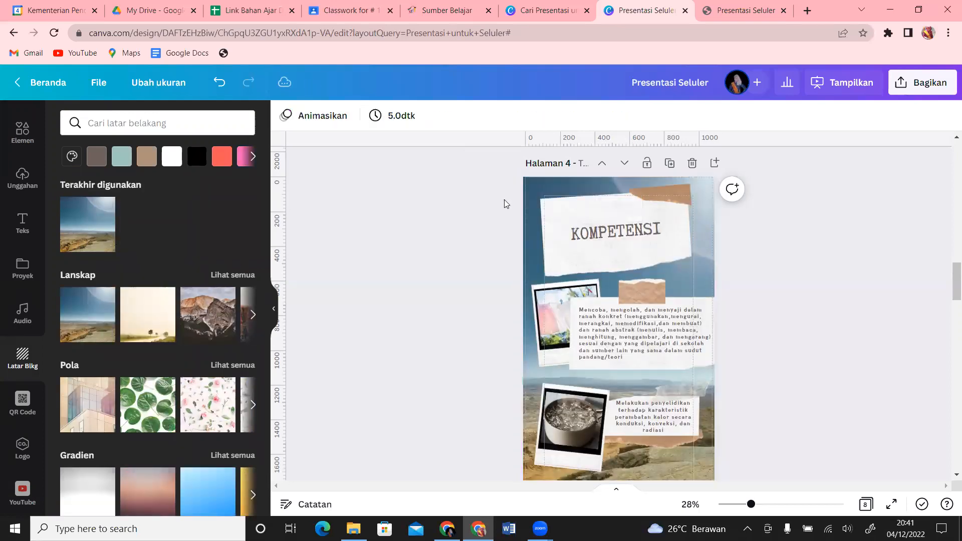
pyautogui.moveTo(505, 201); pyautogui.dragTo(560, 269)
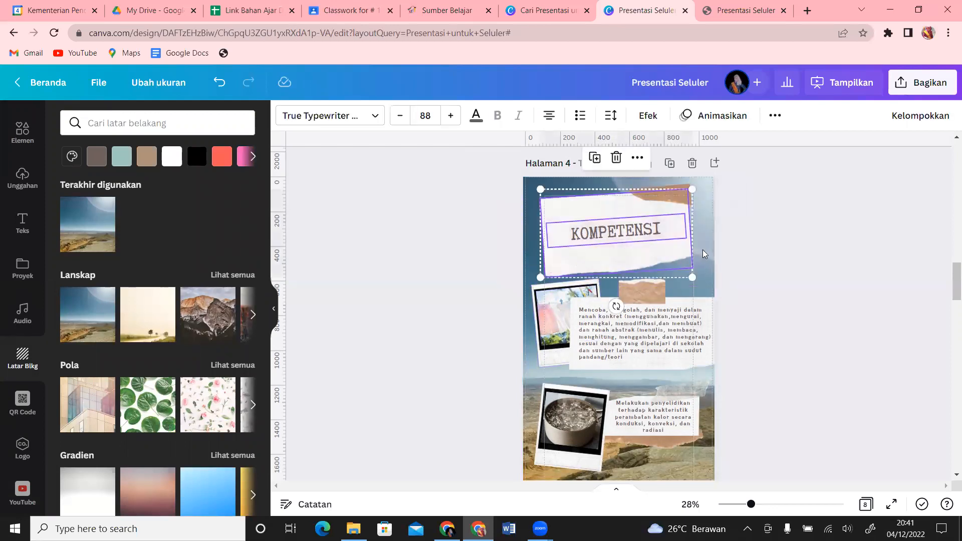
pyautogui.click(704, 251)
pyautogui.moveTo(703, 251); pyautogui.dragTo(675, 215)
pyautogui.click(700, 239)
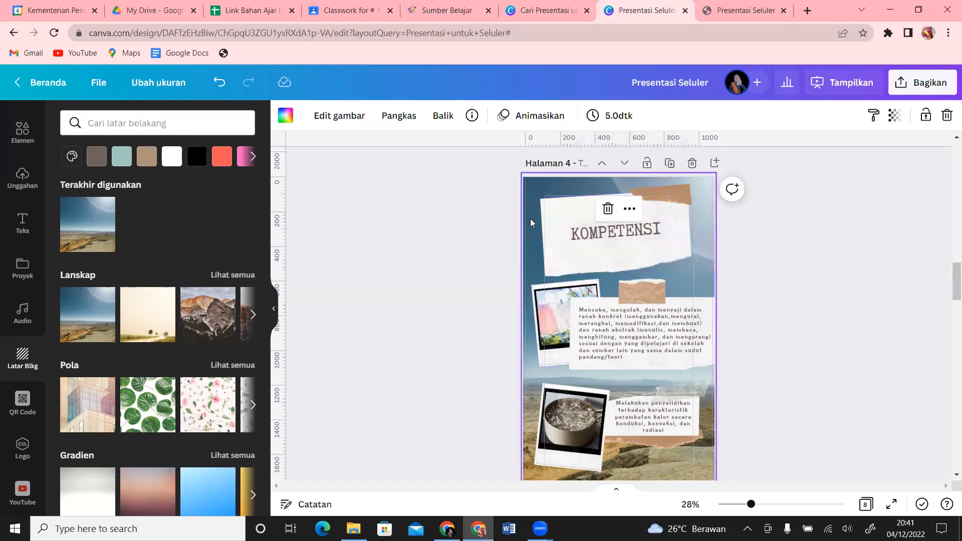
pyautogui.click(509, 195)
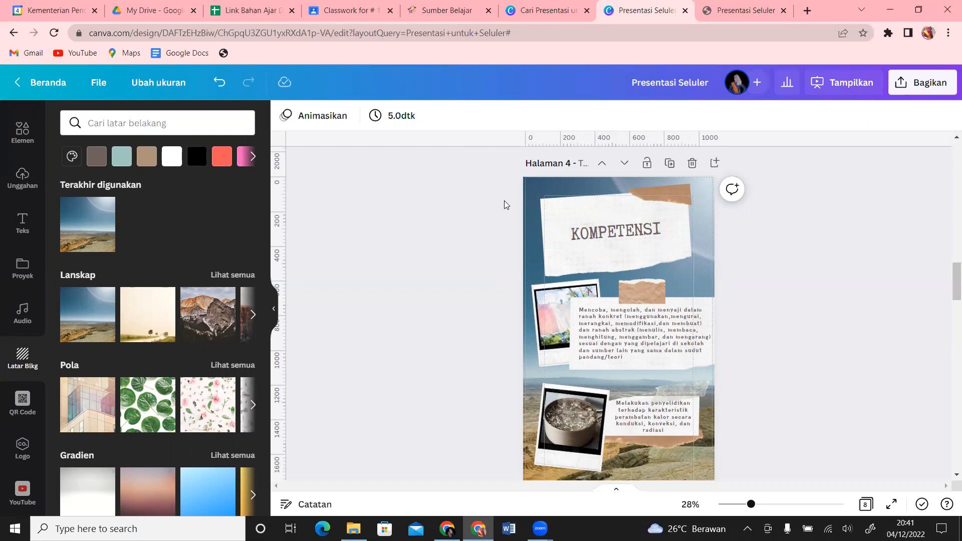
pyautogui.moveTo(505, 201); pyautogui.dragTo(650, 256)
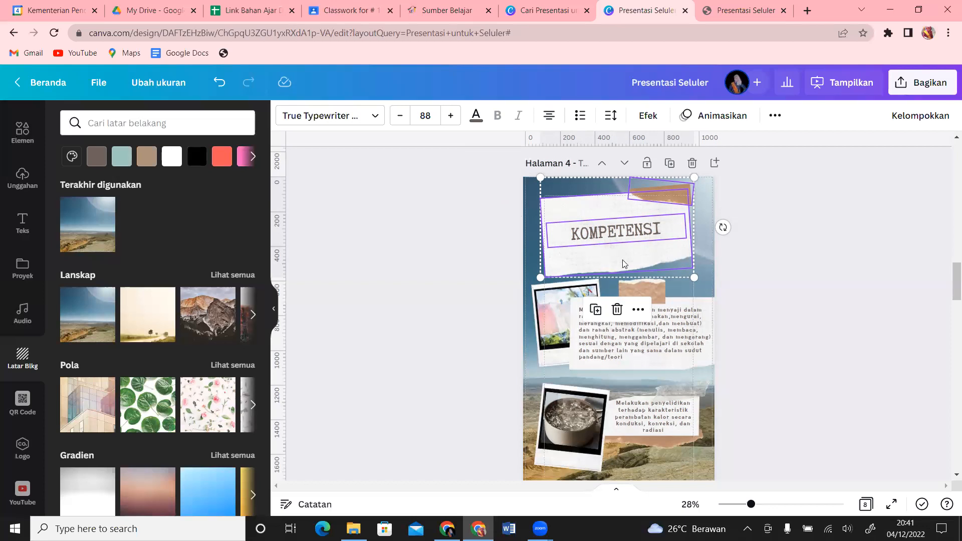
pyautogui.click(642, 355)
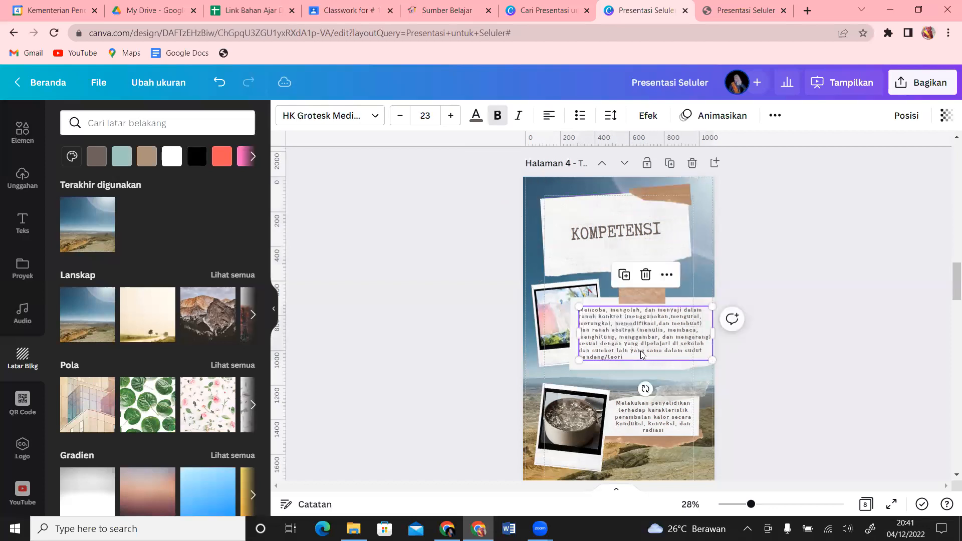
# Select all elements on page 4 together, and separately the first paragraph with its paper and tape, clearing each selection.
pyautogui.click(736, 381)
pyautogui.moveTo(736, 378); pyautogui.dragTo(520, 213)
pyautogui.moveTo(762, 429); pyautogui.dragTo(445, 135)
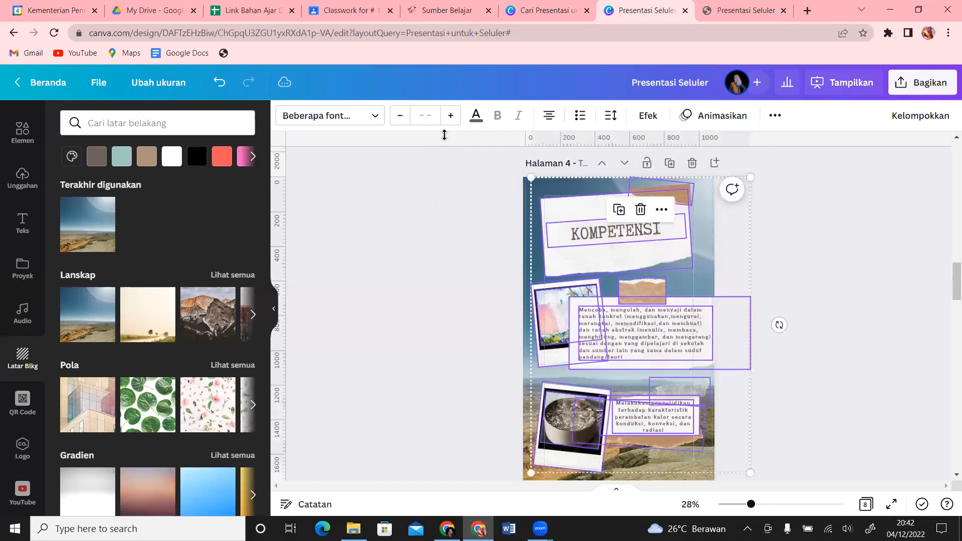
pyautogui.click(466, 362)
pyautogui.moveTo(466, 358)
pyautogui.mouseDown()
pyautogui.moveTo(712, 472)
pyautogui.moveTo(466, 354)
pyautogui.mouseUp()
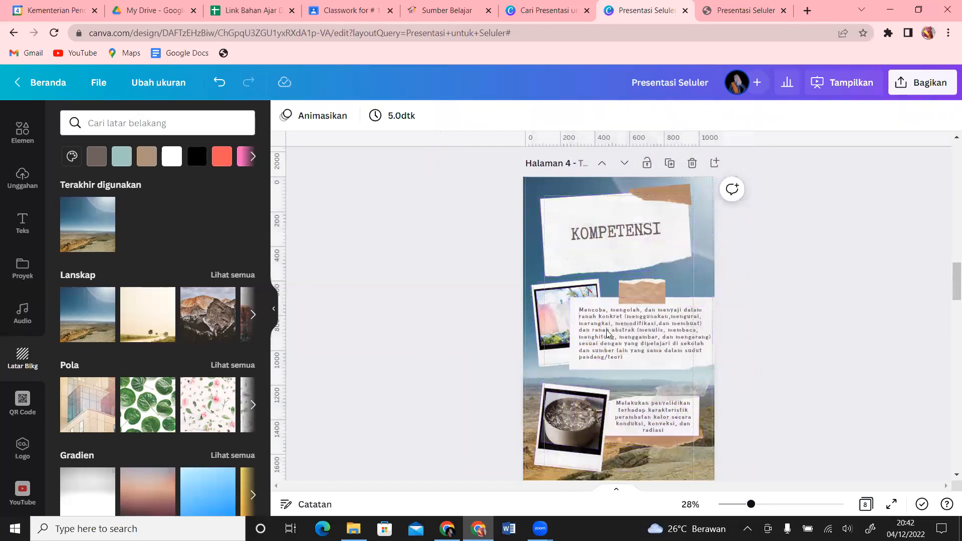
pyautogui.moveTo(747, 315); pyautogui.dragTo(626, 297)
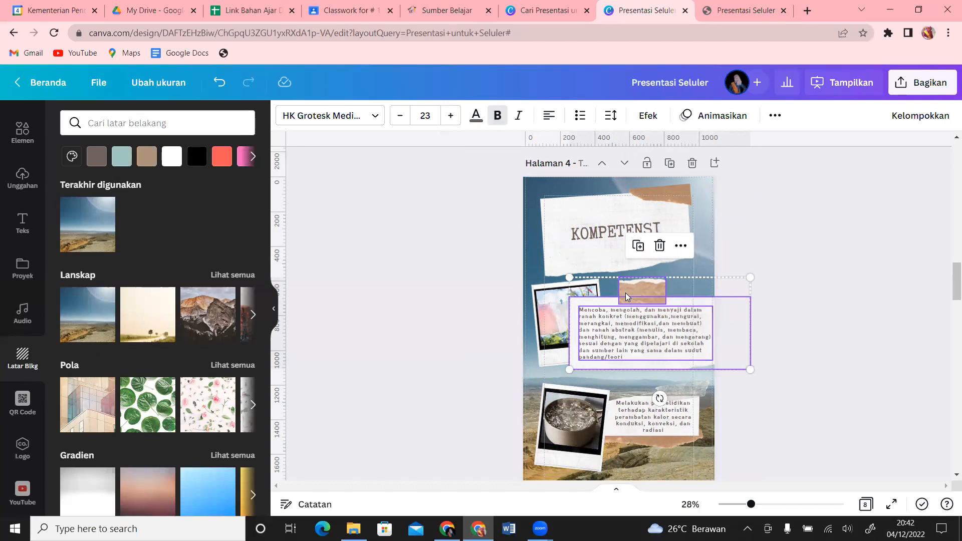
pyautogui.click(868, 314)
# Group the MATERI heading with its papers, tape and photo on page 5, and shift the group slightly up and left.
pyautogui.moveTo(948, 293); pyautogui.dragTo(948, 319)
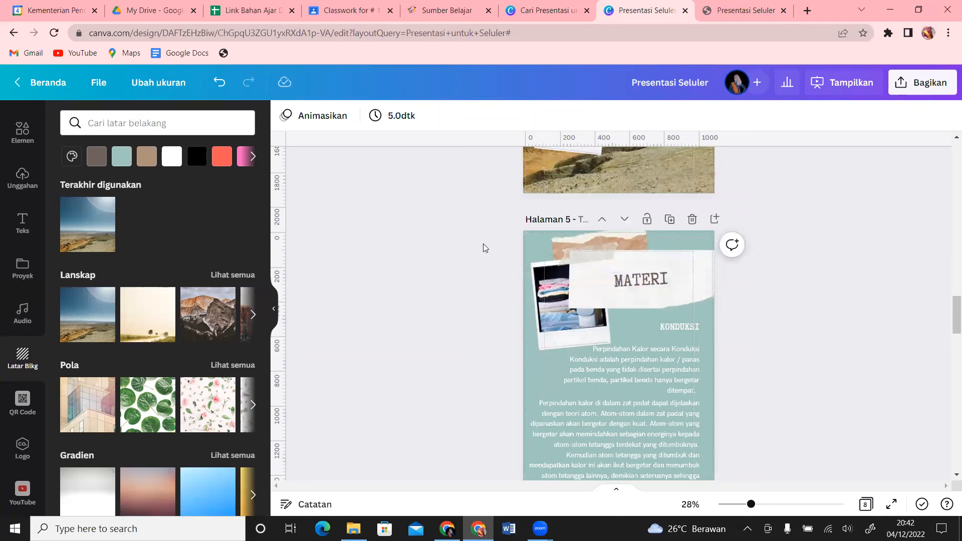
pyautogui.moveTo(501, 241); pyautogui.dragTo(708, 315)
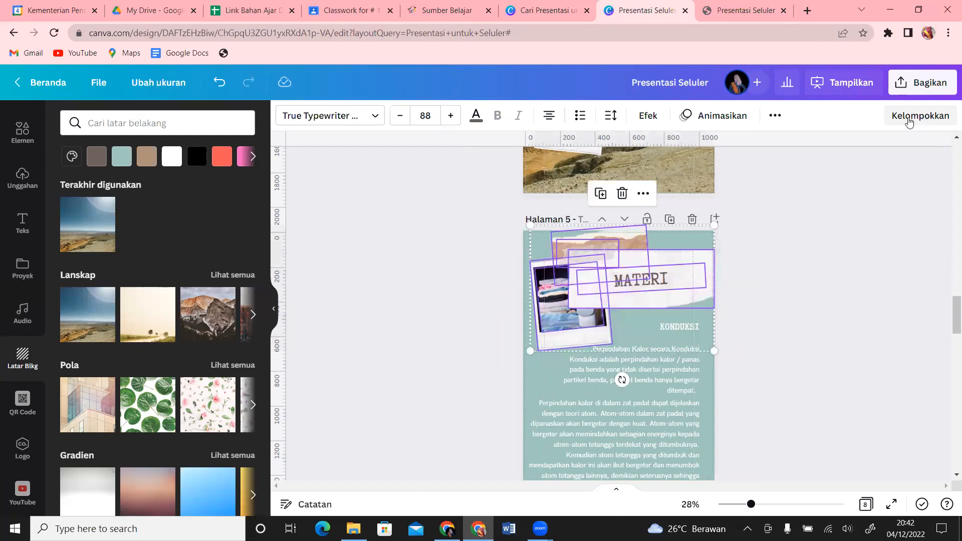
pyautogui.click(910, 118)
pyautogui.moveTo(608, 287)
pyautogui.mouseDown()
pyautogui.moveTo(606, 304)
pyautogui.moveTo(631, 276)
pyautogui.moveTo(563, 394)
pyautogui.moveTo(614, 301)
pyautogui.moveTo(592, 312)
pyautogui.moveTo(574, 383)
pyautogui.moveTo(631, 338)
pyautogui.moveTo(588, 286)
pyautogui.moveTo(601, 286)
pyautogui.moveTo(608, 269)
pyautogui.moveTo(605, 282)
pyautogui.moveTo(617, 281)
pyautogui.moveTo(603, 285)
pyautogui.moveTo(585, 510)
pyautogui.moveTo(626, 212)
pyautogui.moveTo(577, 282)
pyautogui.moveTo(602, 289)
pyautogui.moveTo(601, 280)
pyautogui.mouseUp()
pyautogui.click(820, 308)
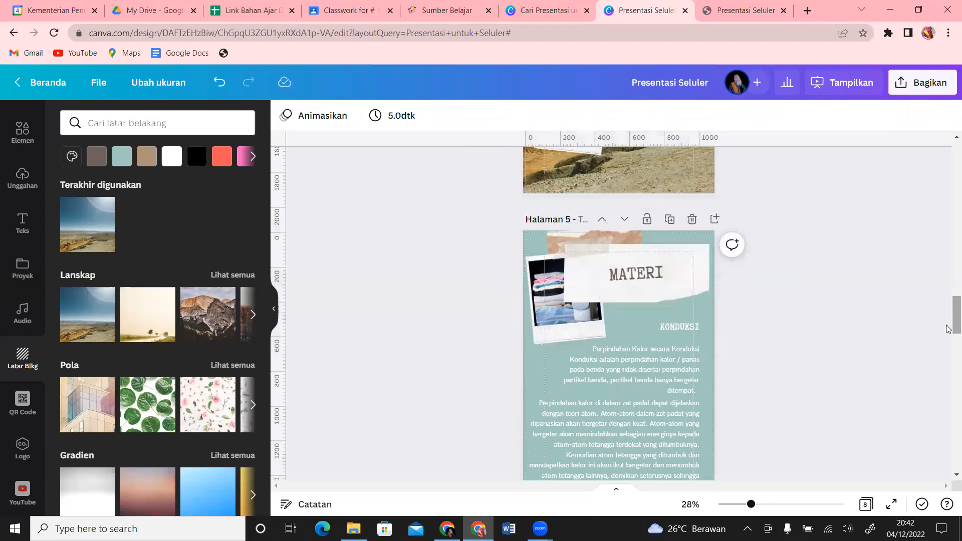
# Group the MATERI heading with its torn papers, tape and photo on page 6.
pyautogui.scroll(5, 951, 313)
pyautogui.moveTo(949, 307); pyautogui.dragTo(949, 365)
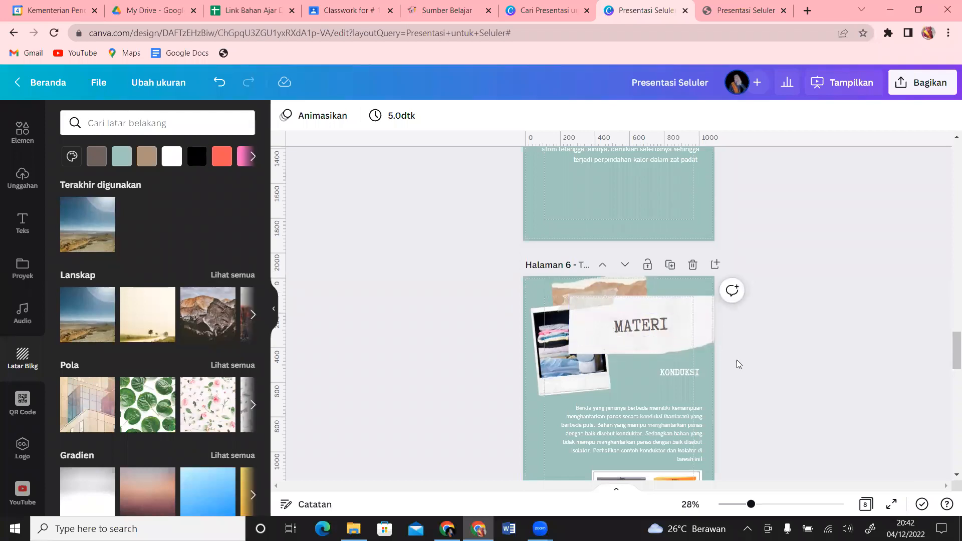
pyautogui.moveTo(737, 364); pyautogui.dragTo(537, 279)
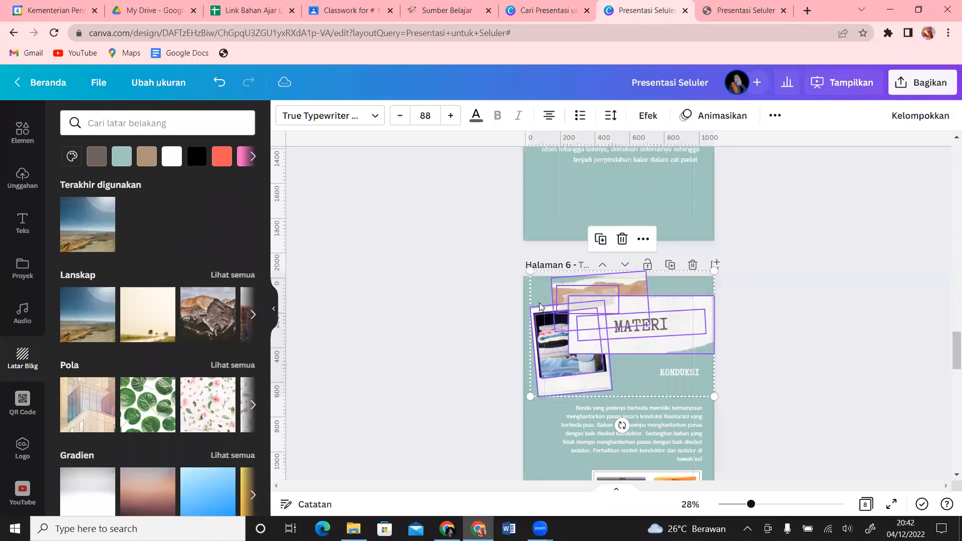
pyautogui.click(922, 116)
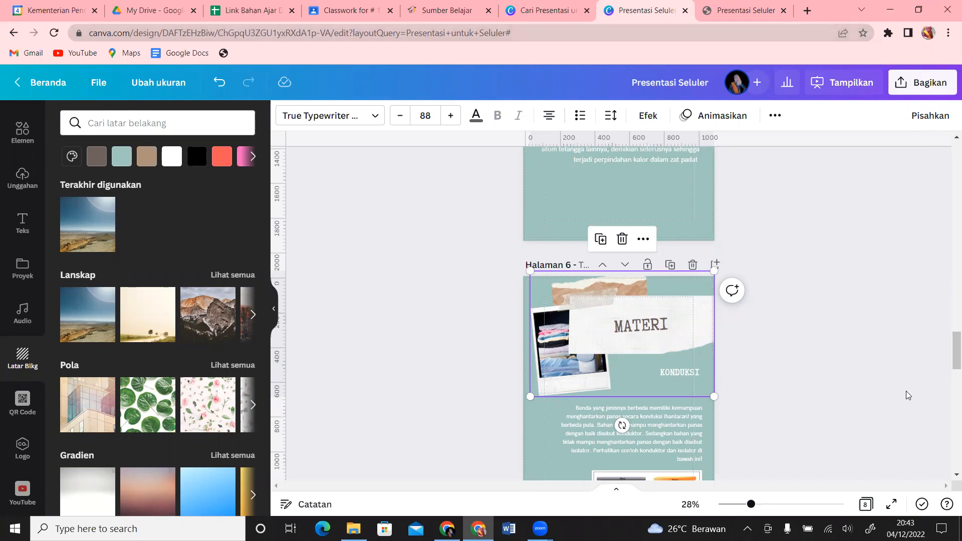
pyautogui.moveTo(949, 355); pyautogui.dragTo(949, 212)
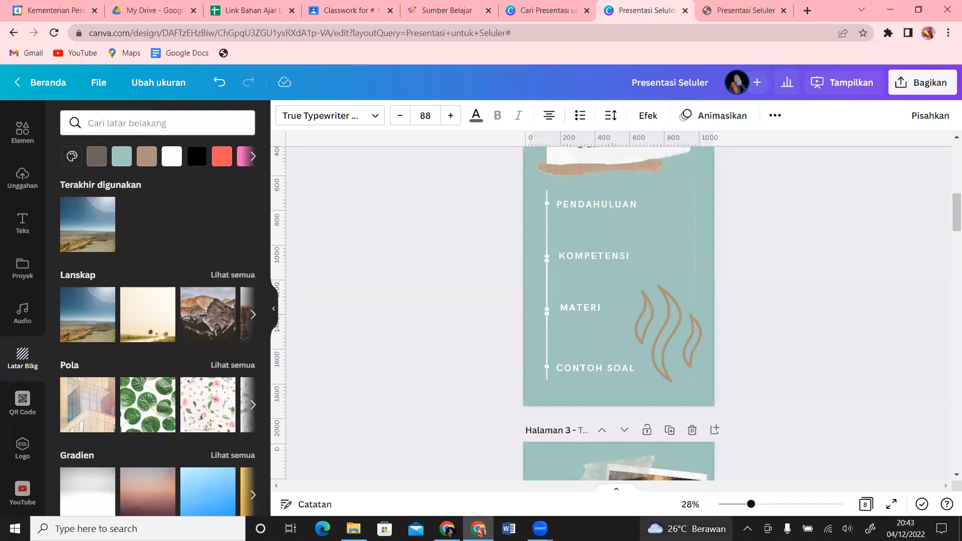
# Switch to the other Chrome window, open YouTube in a new tab, and start a video upload up to choosing the file.
pyautogui.click(447, 529)
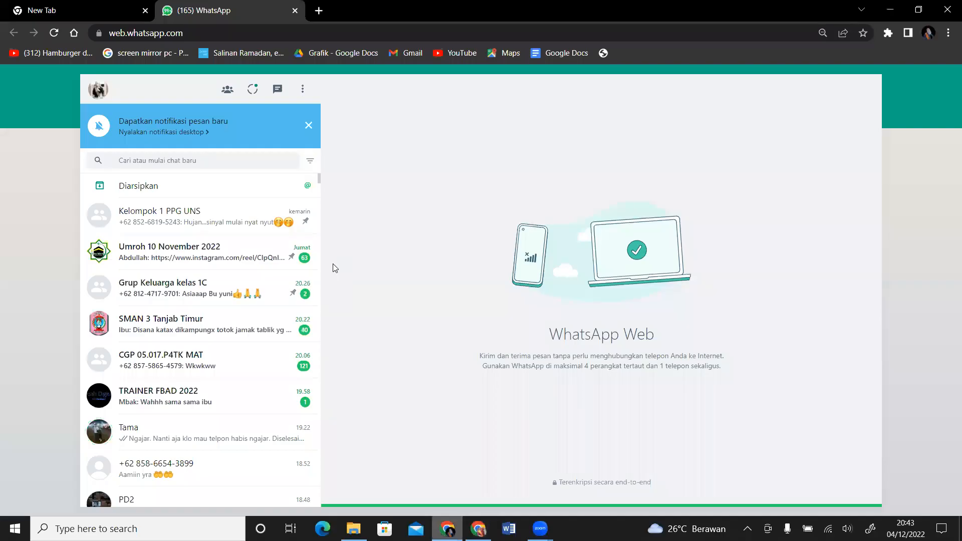
pyautogui.hotkey('ctrl', 't')
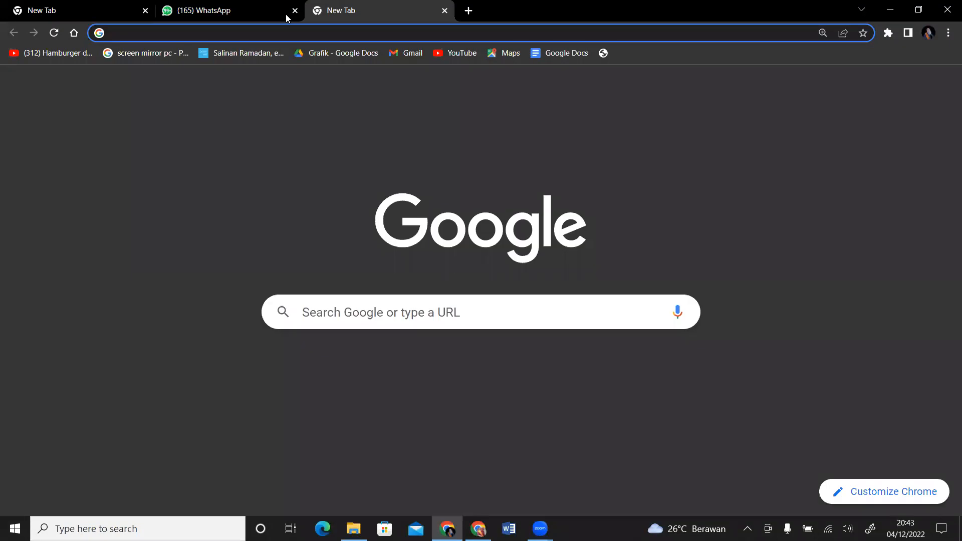
pyautogui.click(455, 53)
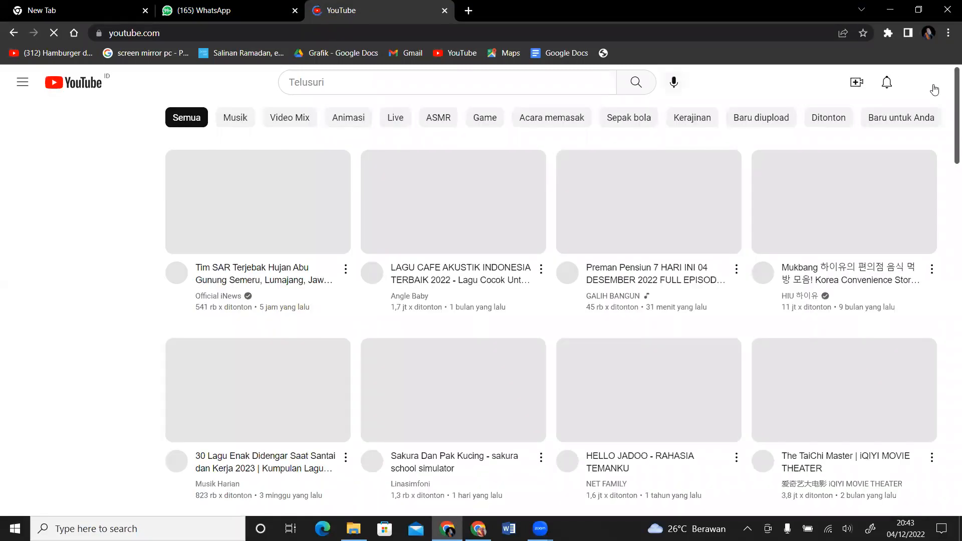
pyautogui.click(857, 84)
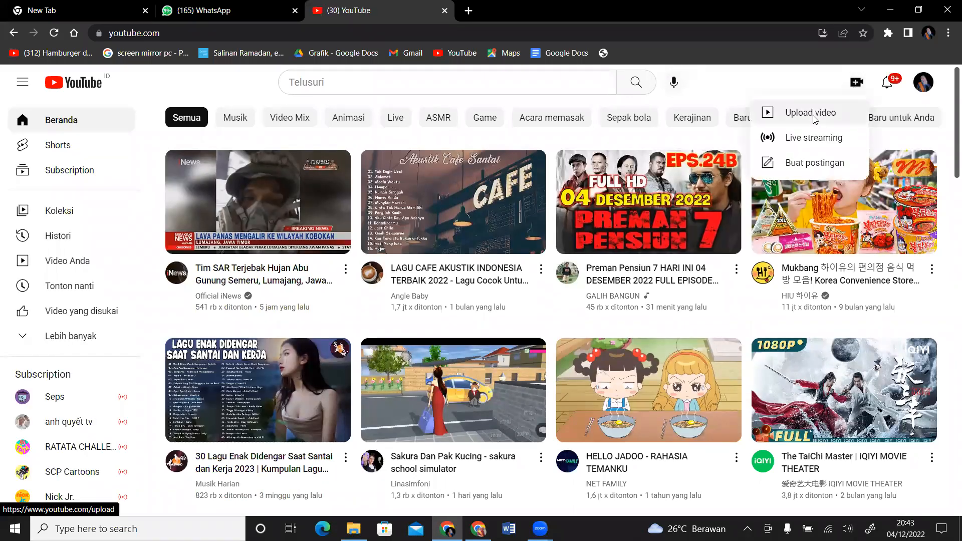
pyautogui.click(769, 113)
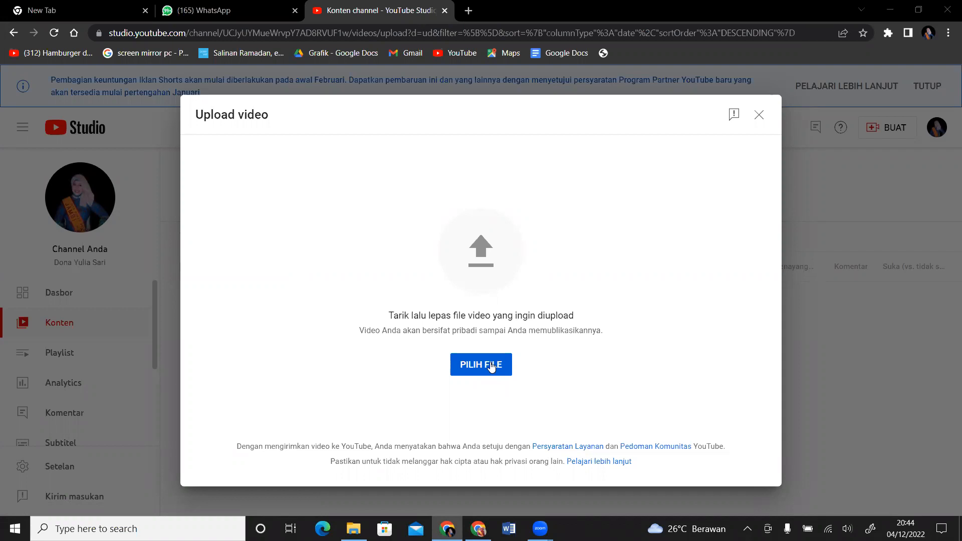
pyautogui.click(491, 366)
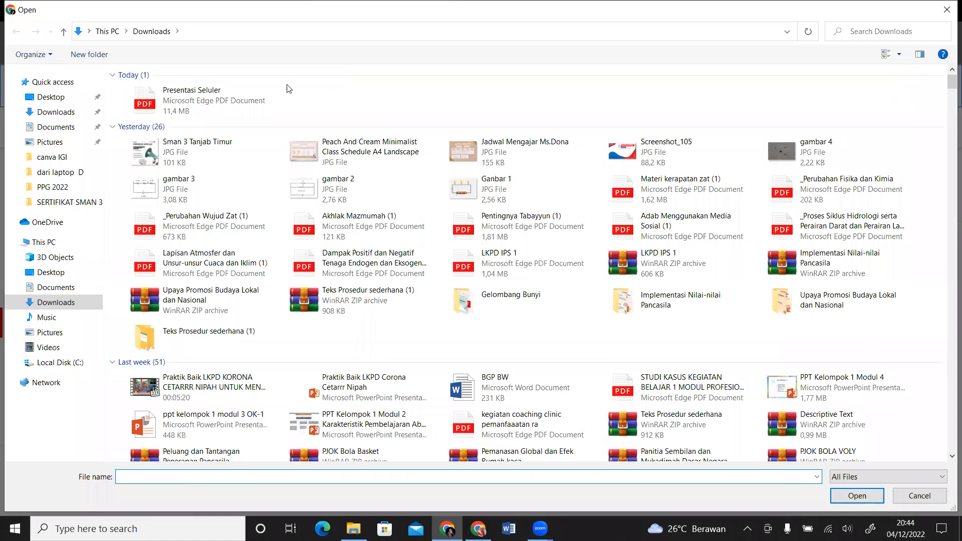
pyautogui.click(65, 290)
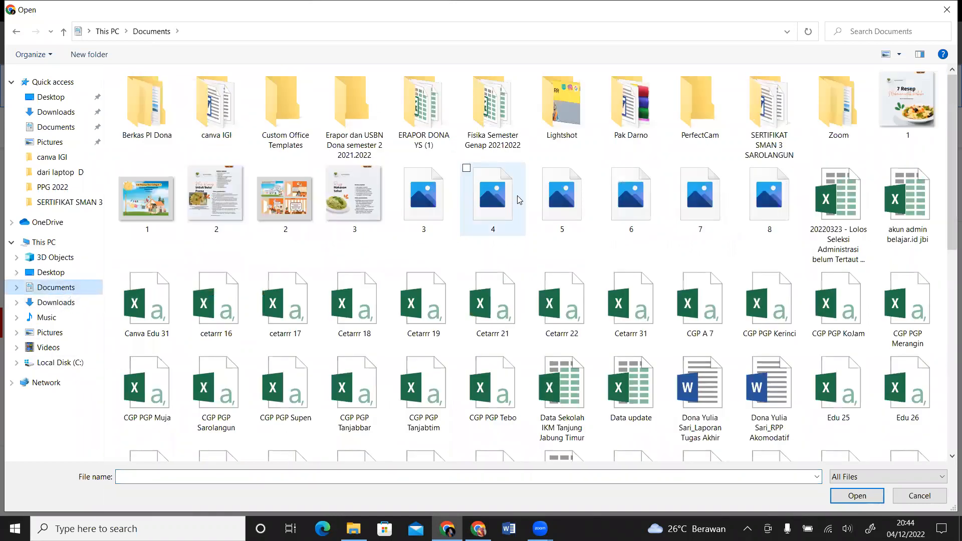
pyautogui.doubleClick(857, 120)
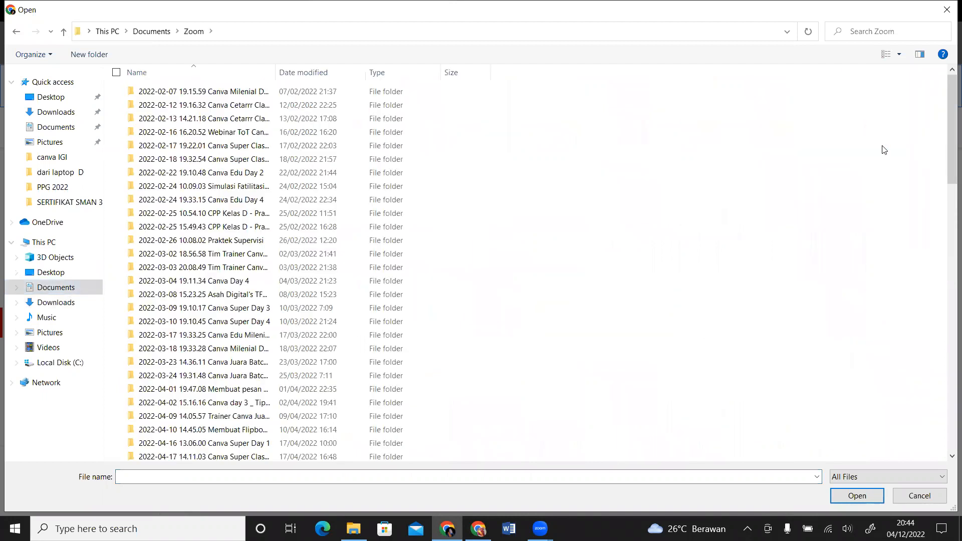
pyautogui.moveTo(949, 146); pyautogui.dragTo(949, 413)
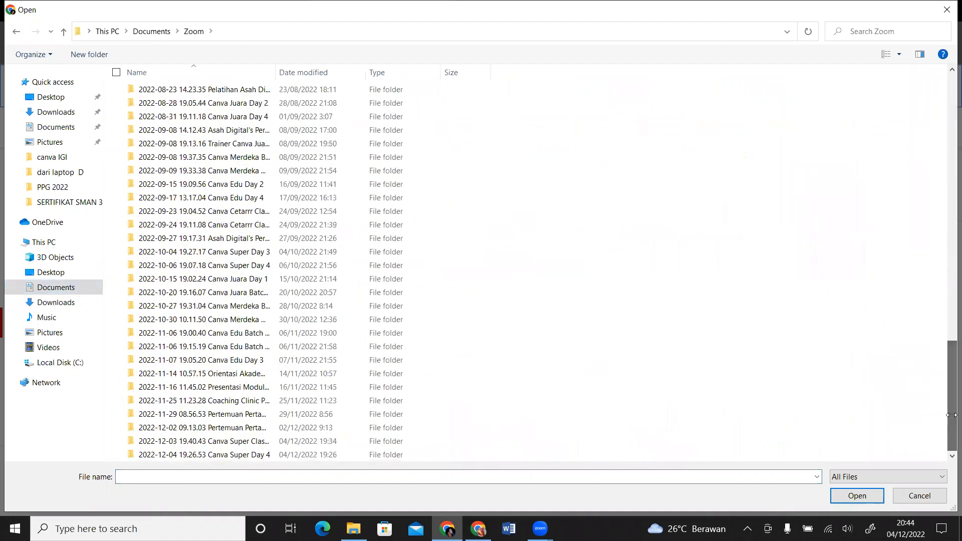
pyautogui.doubleClick(363, 456)
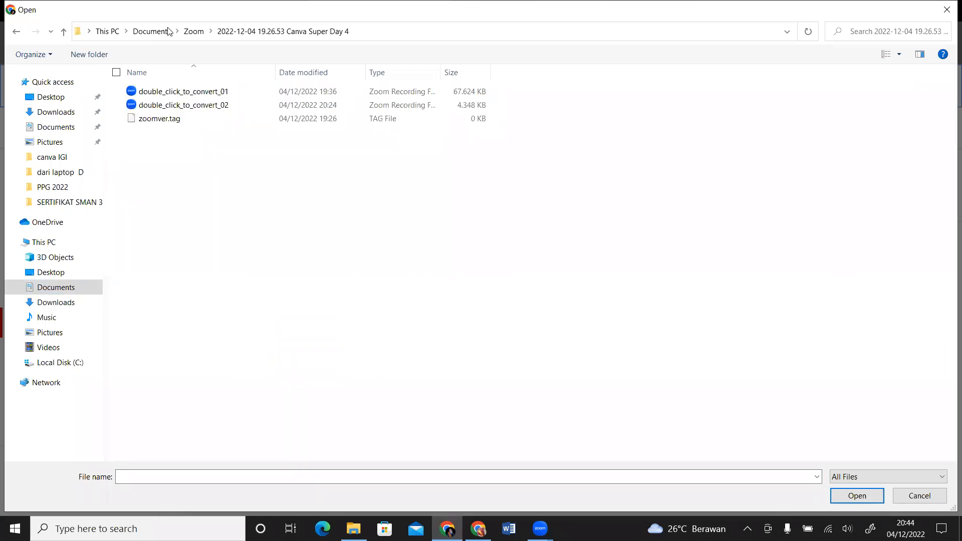
# Upload the MP4 video from the Documents > Zoom > 2022-12-03 19.40.43 Canva Super Class Day 3 folder.
pyautogui.click(64, 287)
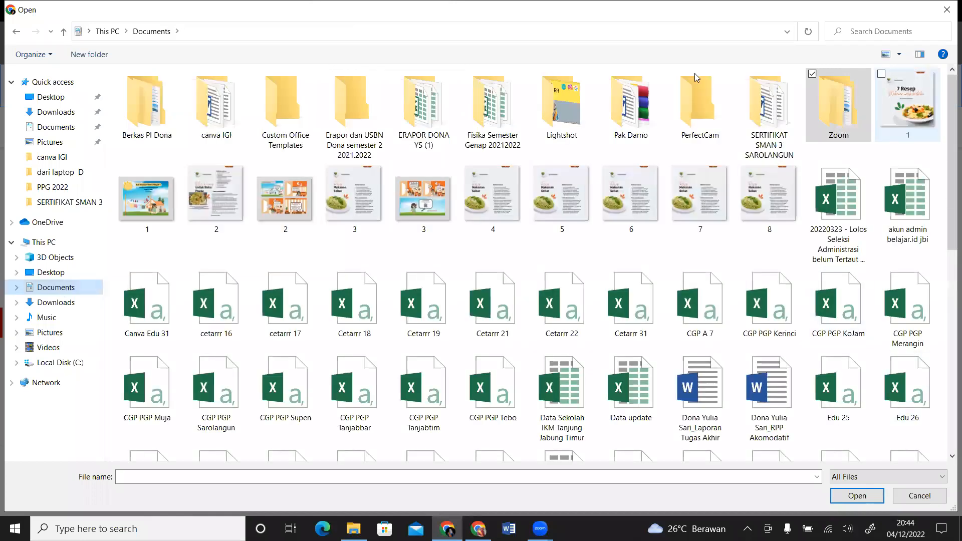
pyautogui.doubleClick(835, 126)
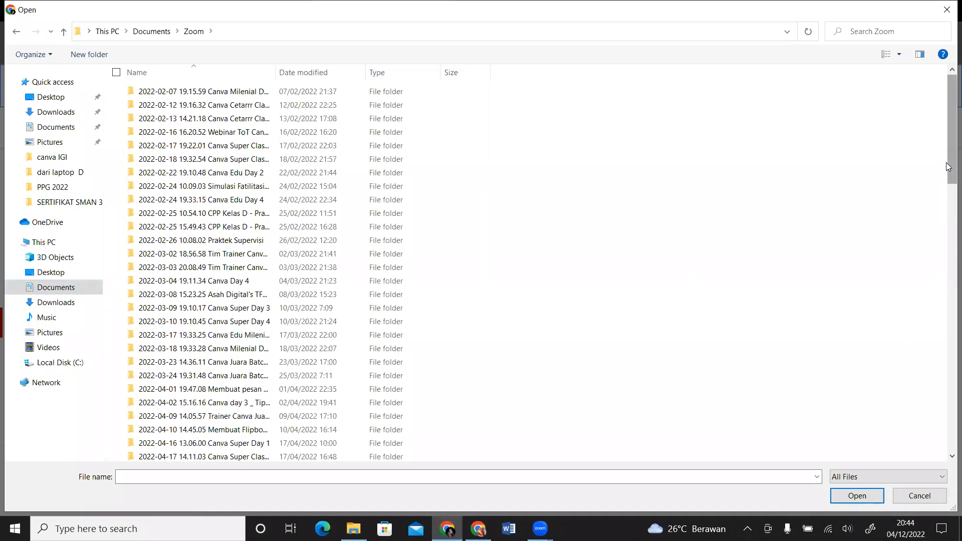
pyautogui.moveTo(949, 167); pyautogui.dragTo(949, 168)
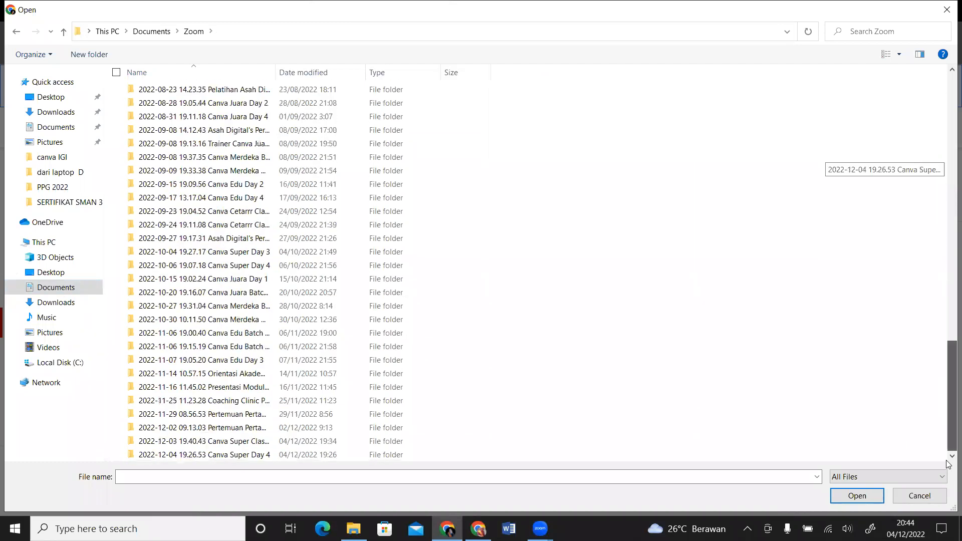
pyautogui.click(290, 444)
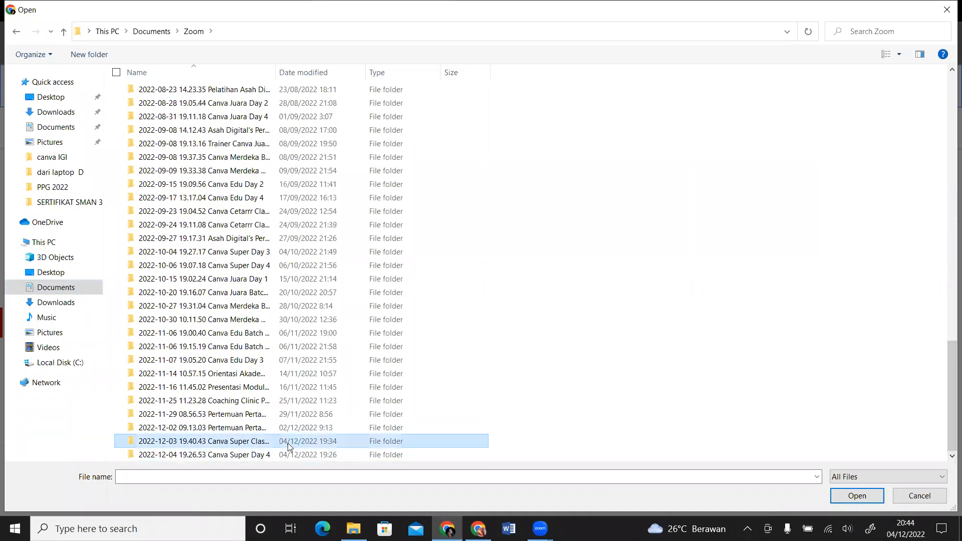
pyautogui.click(239, 120)
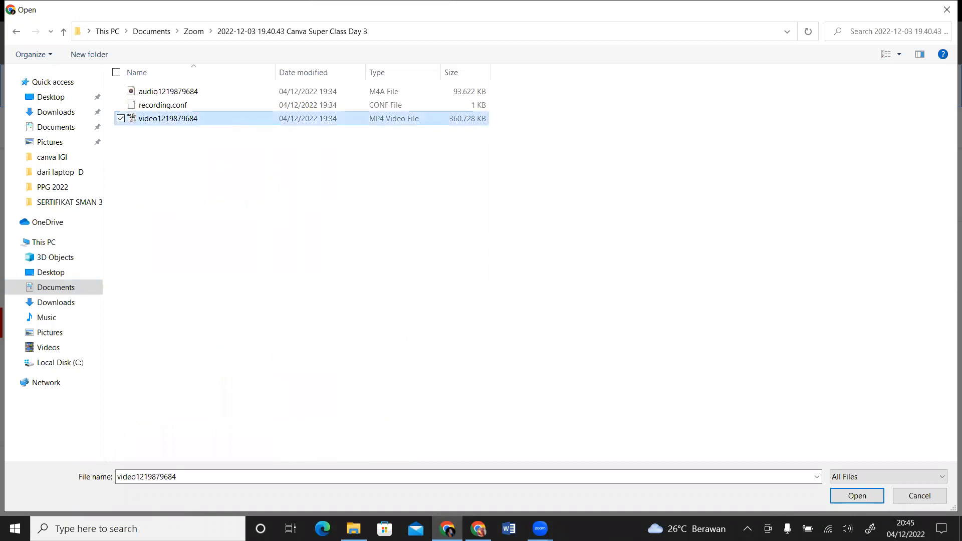
pyautogui.click(870, 500)
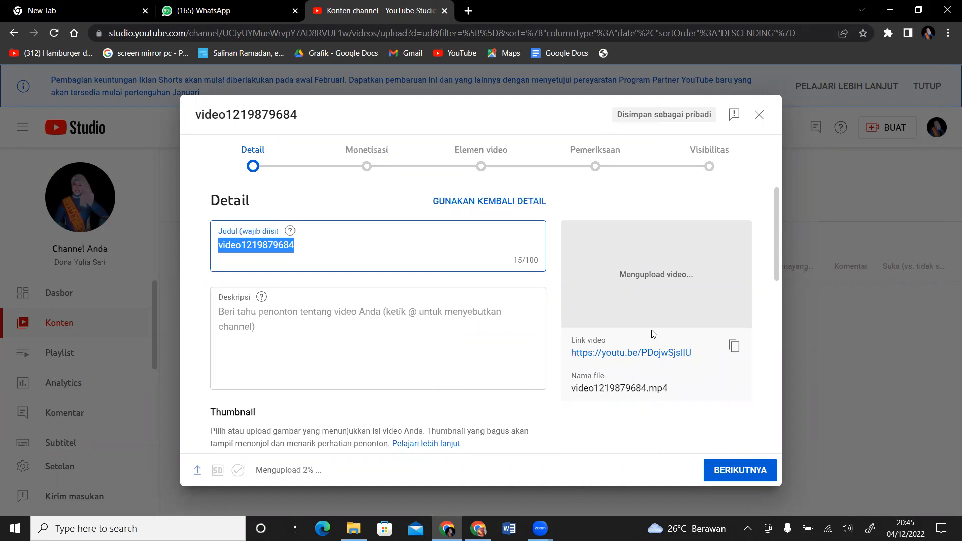
# Replace the uploading video's title with "Membuat Administrasi Kelas dengan Canva".
pyautogui.write('M')
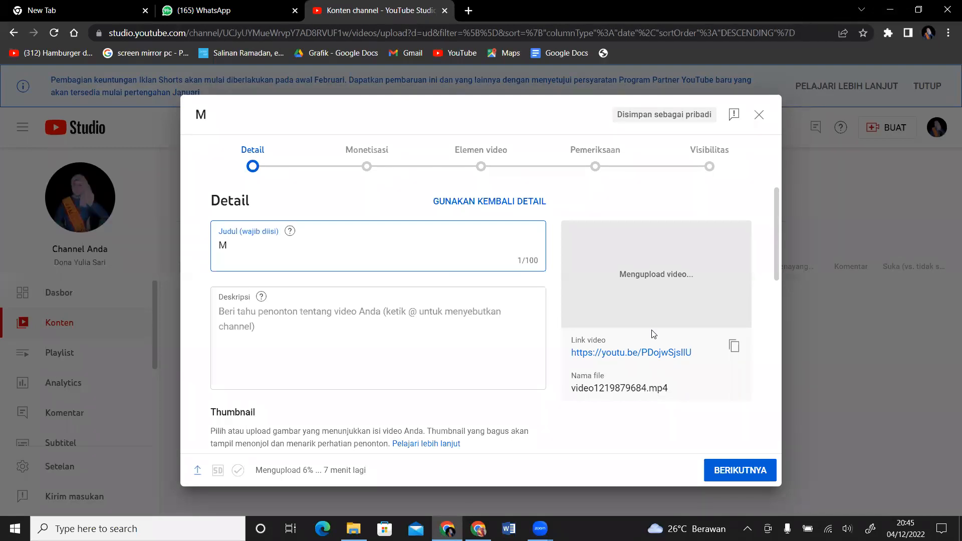
pyautogui.write('e')
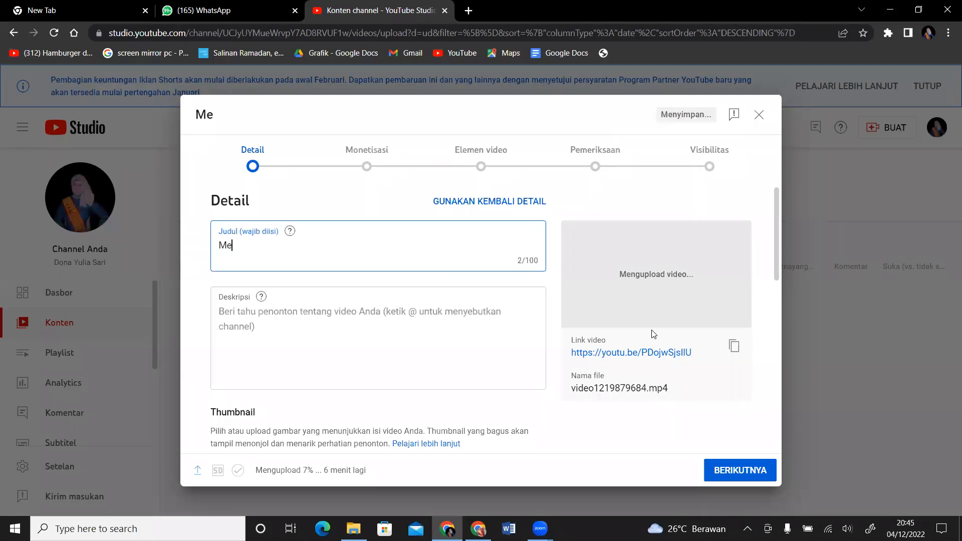
pyautogui.write('mbuat Ad')
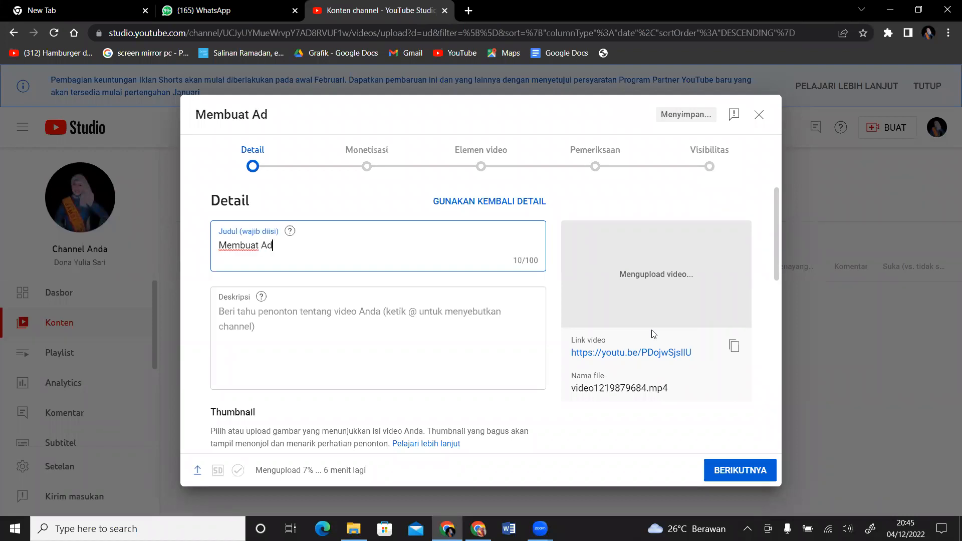
pyautogui.write('minis')
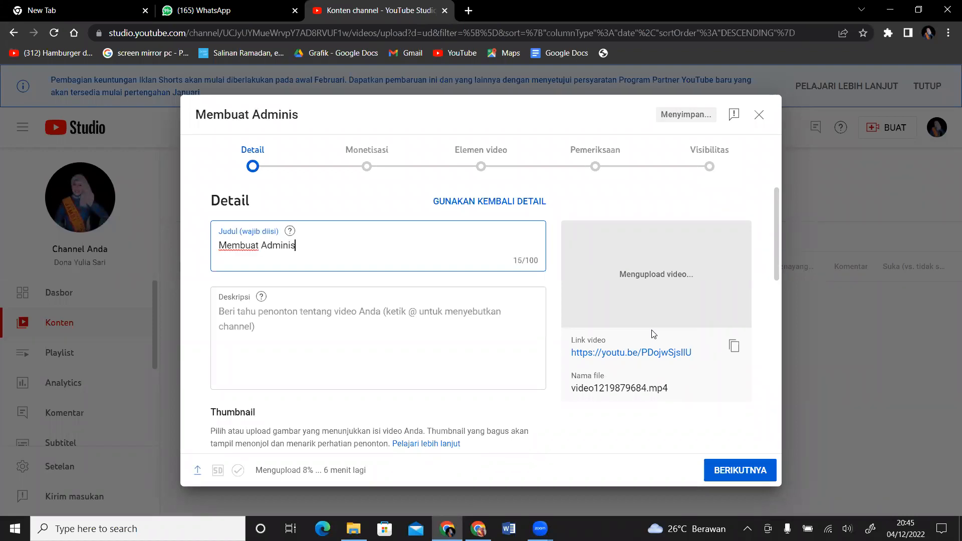
pyautogui.write('trasi Kelas')
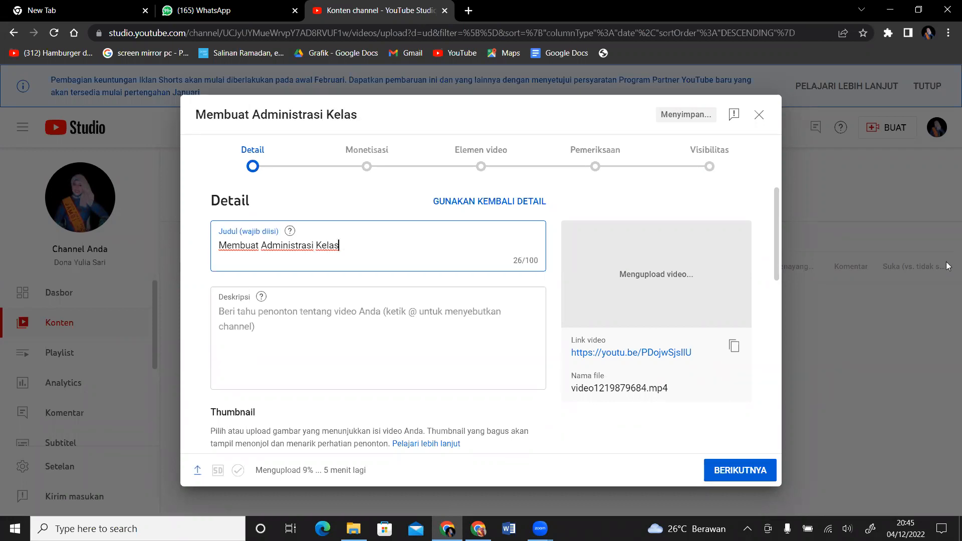
pyautogui.moveTo(776, 199); pyautogui.dragTo(778, 213)
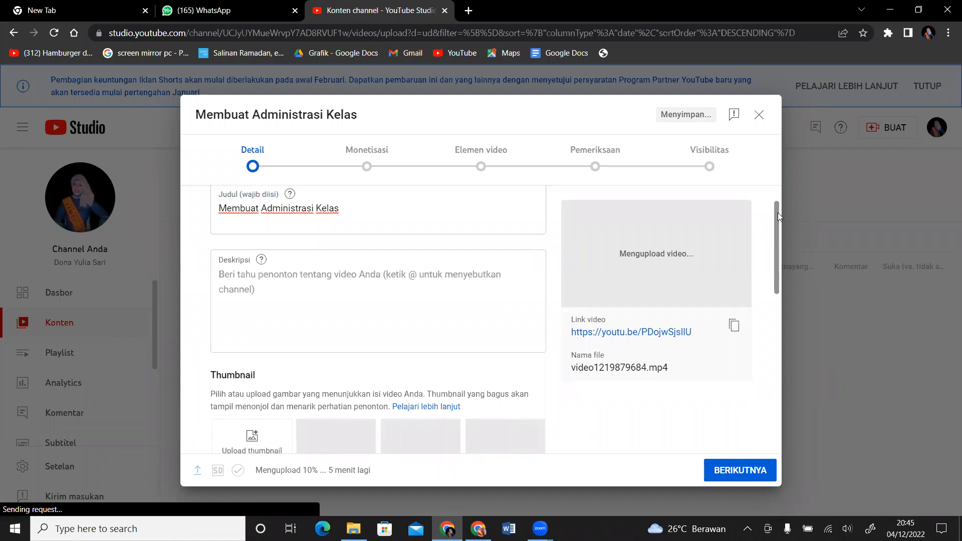
pyautogui.click(467, 211)
pyautogui.write('de')
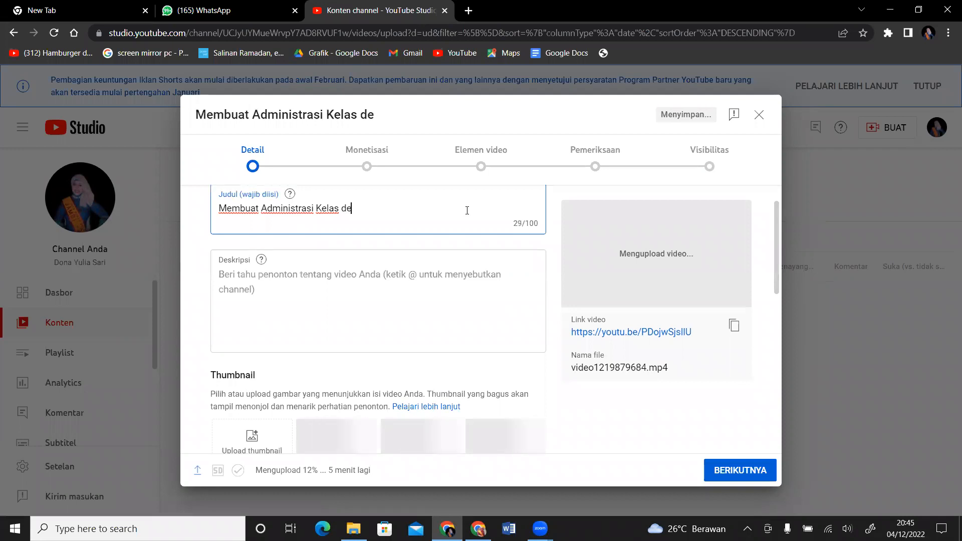
pyautogui.write('ngan Canva')
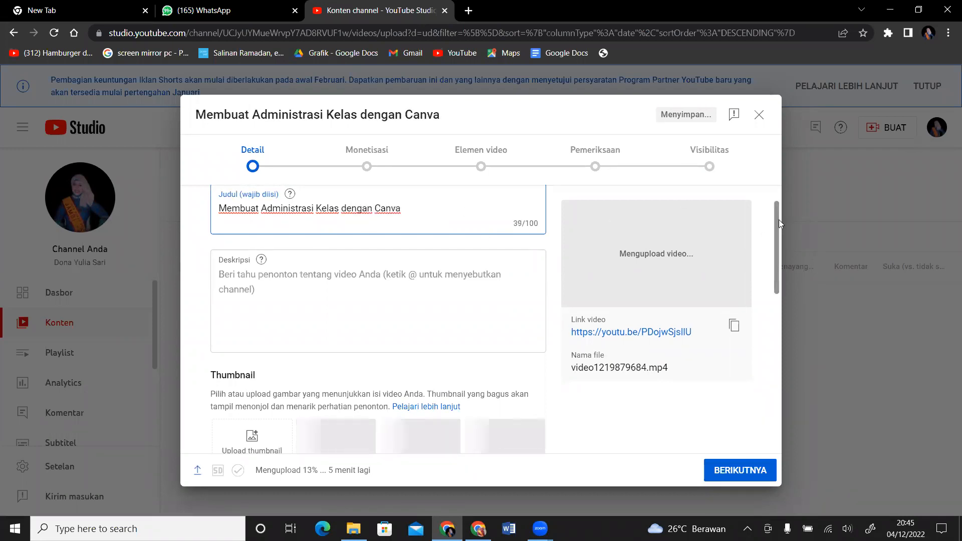
# Declare the video as not made for children with the option "Tidak, video ini tidak Dibuat untuk Anak-Anak".
pyautogui.moveTo(776, 220); pyautogui.dragTo(779, 353)
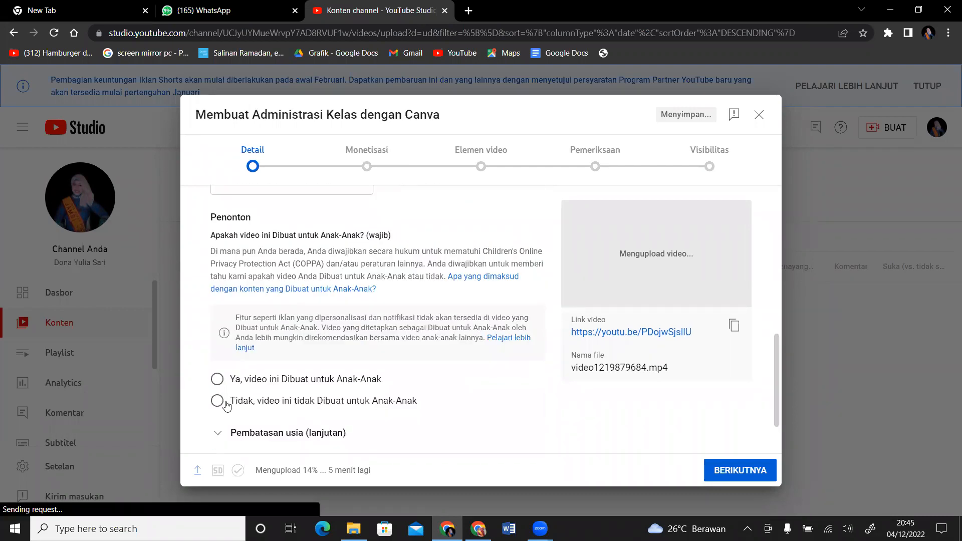
pyautogui.click(224, 402)
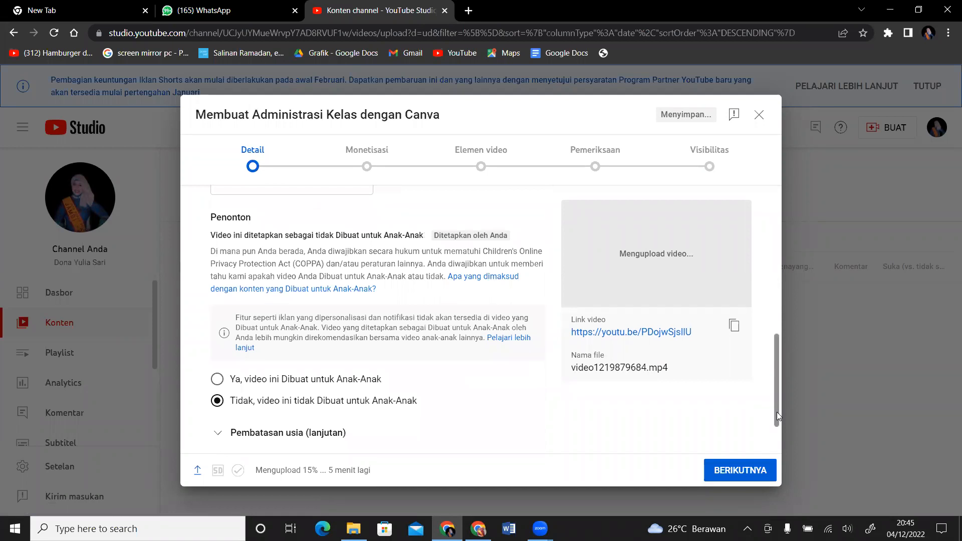
pyautogui.moveTo(777, 417); pyautogui.dragTo(779, 440)
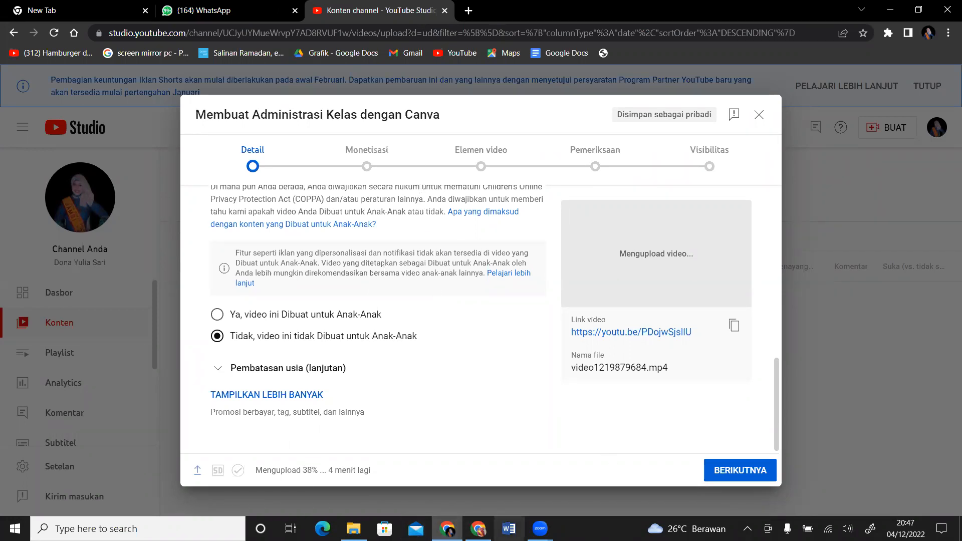
# Switch back to the Chrome window with the Canva mobile presentation and return to its first page.
pyautogui.moveTo(478, 529)
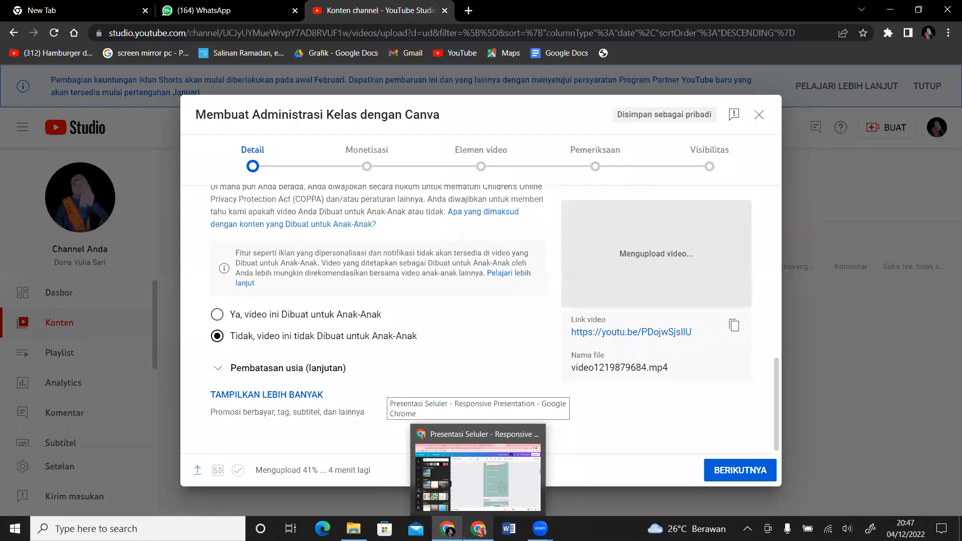
pyautogui.click(510, 482)
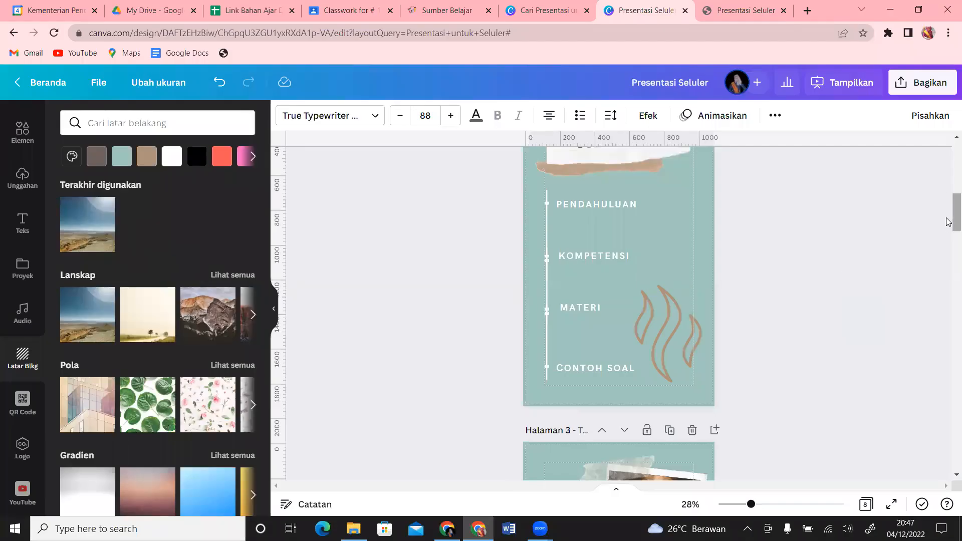
pyautogui.moveTo(949, 221); pyautogui.dragTo(949, 147)
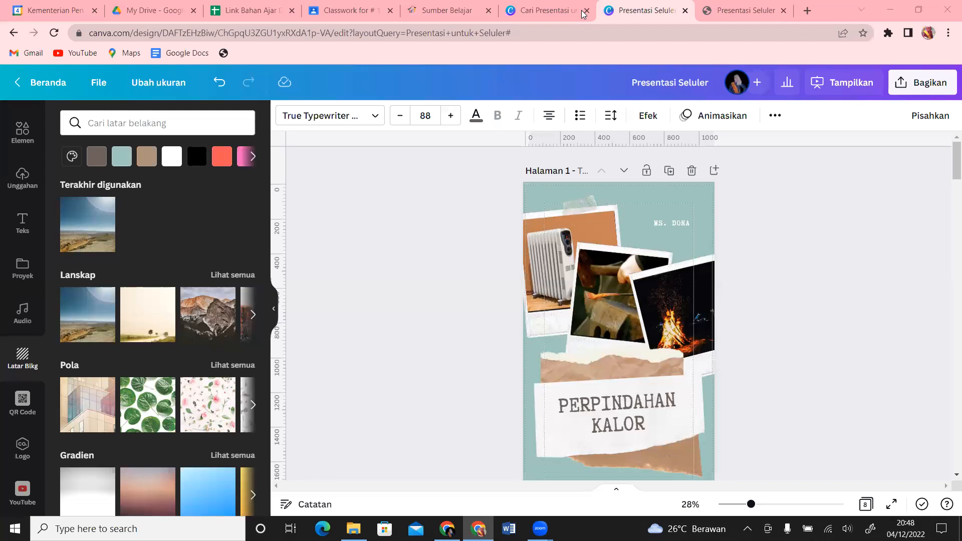
# From the Canva template search page, switch the account from GURU CANVA IGI to the teacher's own class team.
pyautogui.click(546, 5)
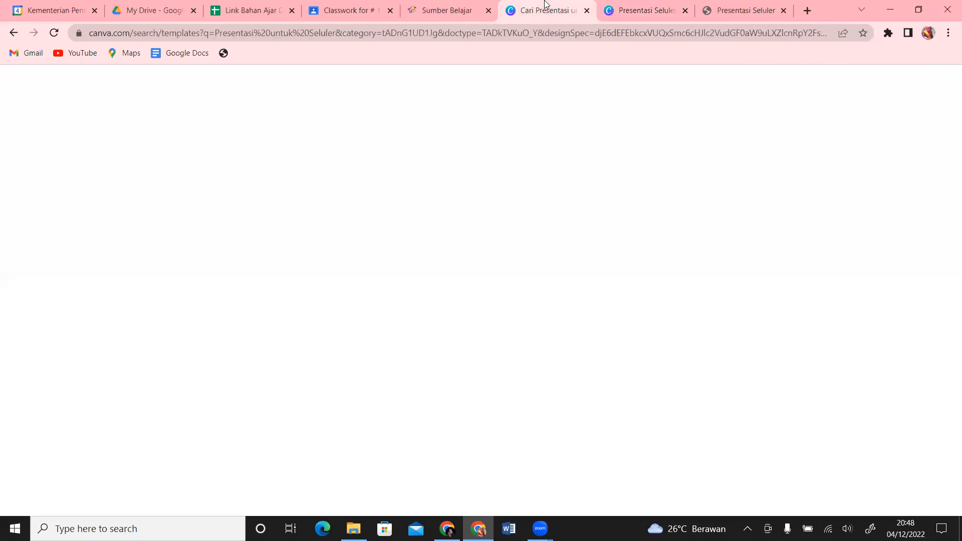
pyautogui.moveTo(166, 87)
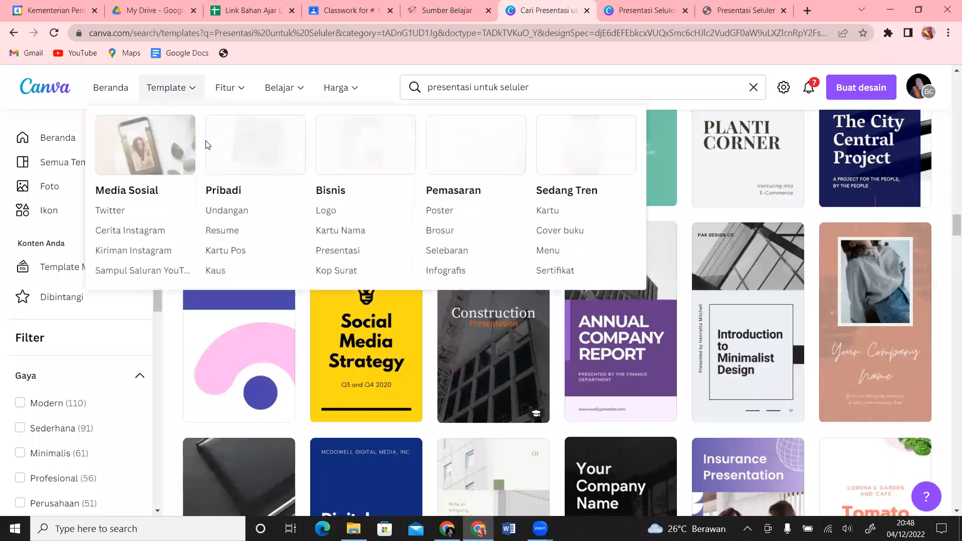
pyautogui.click(920, 100)
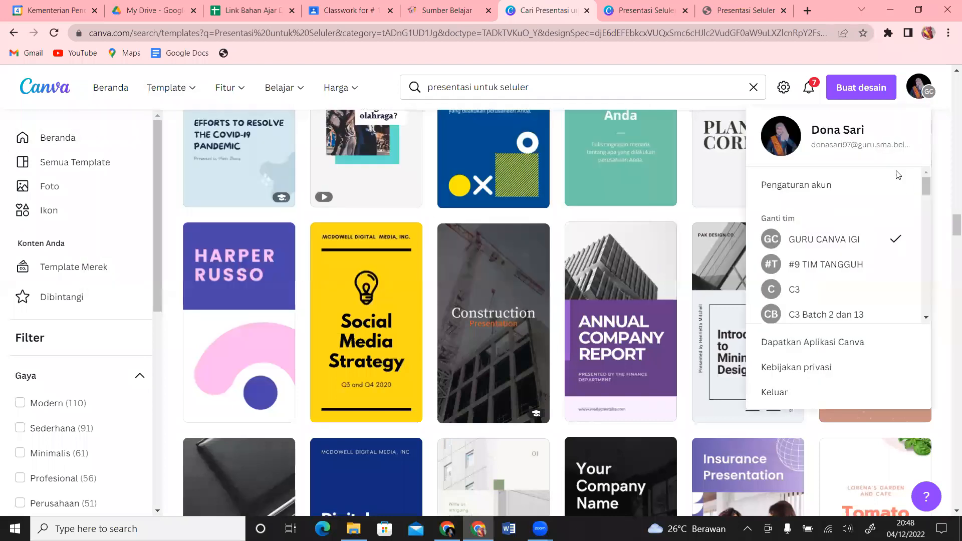
pyautogui.moveTo(928, 186); pyautogui.dragTo(931, 217)
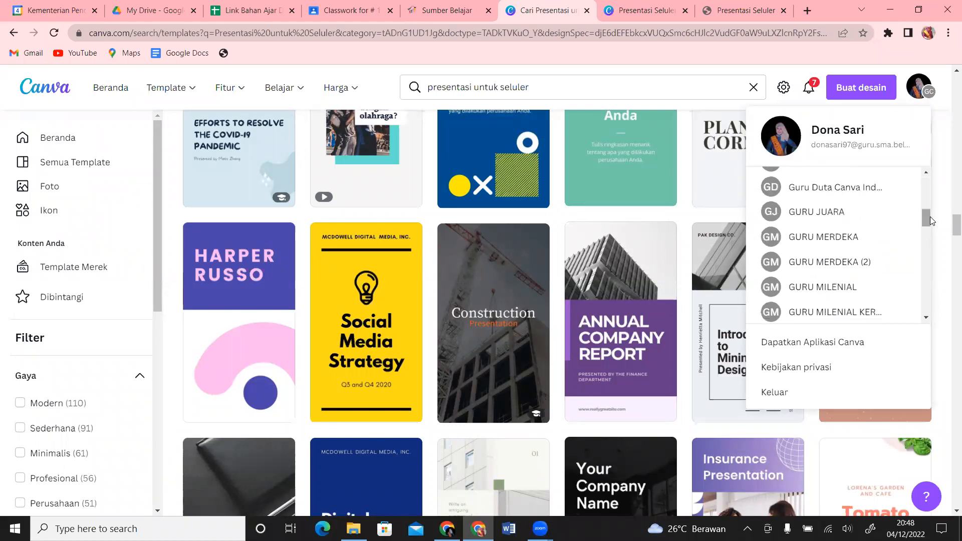
pyautogui.moveTo(930, 217); pyautogui.dragTo(930, 231)
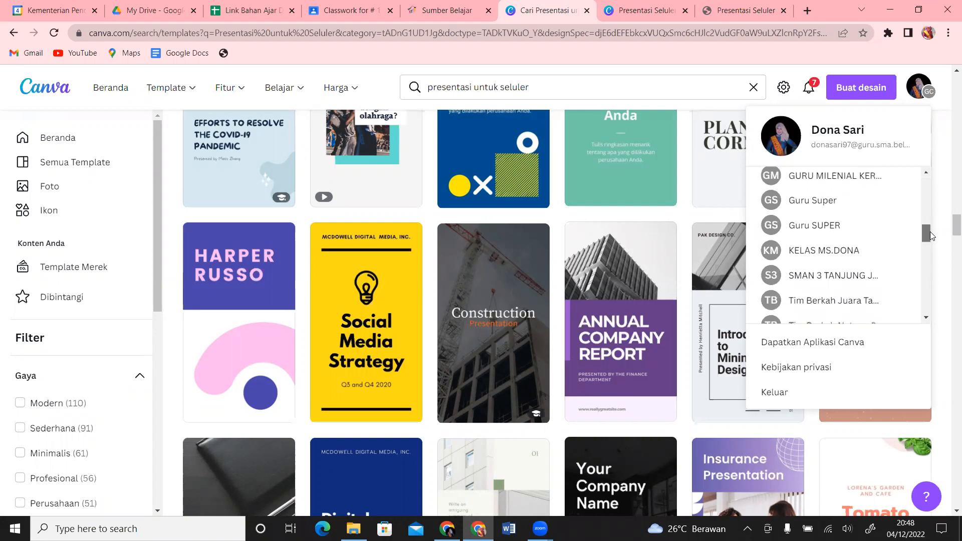
pyautogui.click(842, 240)
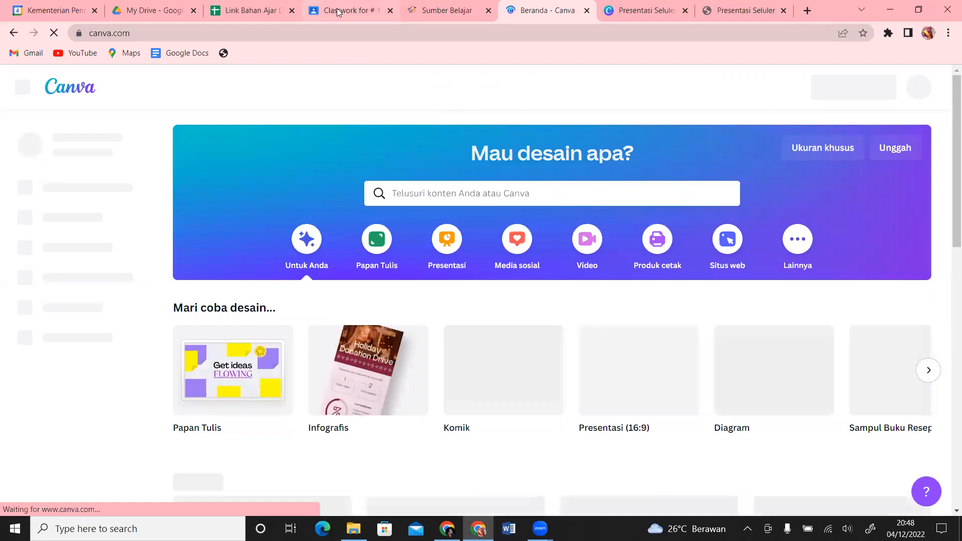
# Look over the # 11 Canva SUPER classwork in Google Classroom, then the recent designs and team switcher on the Canva home page.
pyautogui.click(352, 11)
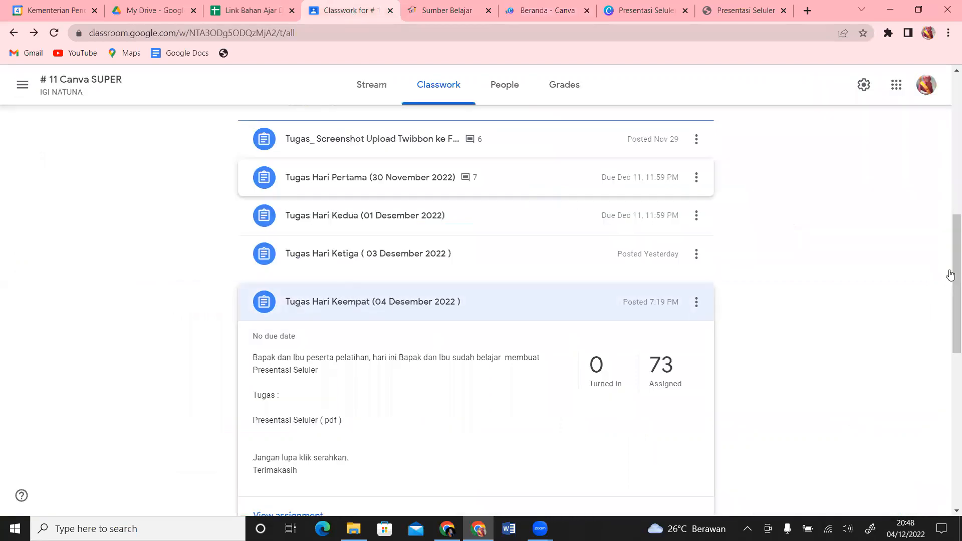
pyautogui.moveTo(954, 275); pyautogui.dragTo(951, 159)
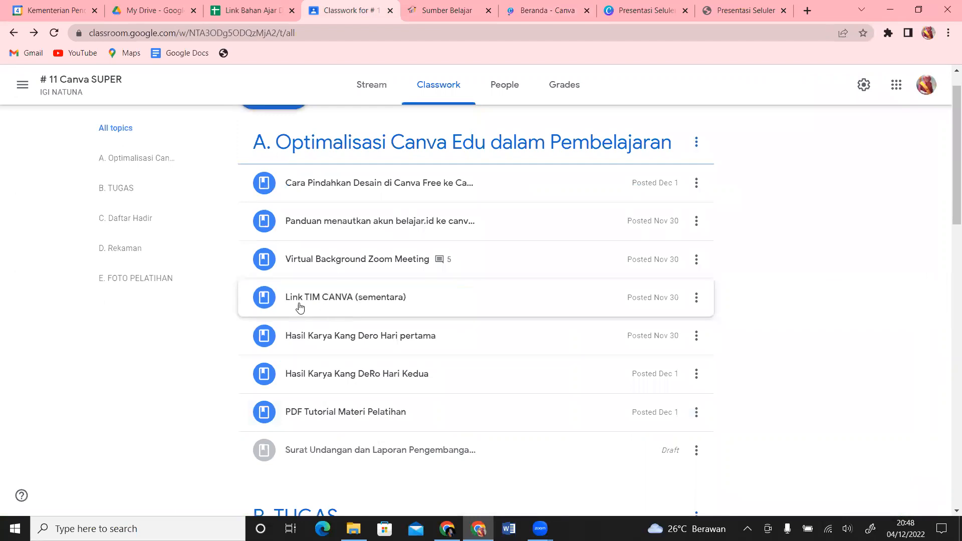
pyautogui.click(550, 8)
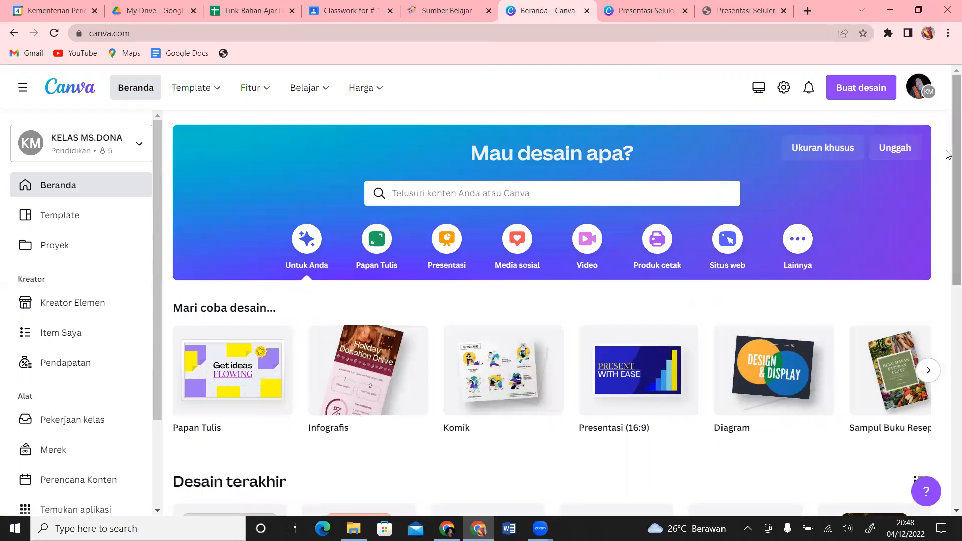
pyautogui.click(949, 379)
pyautogui.click(949, 262)
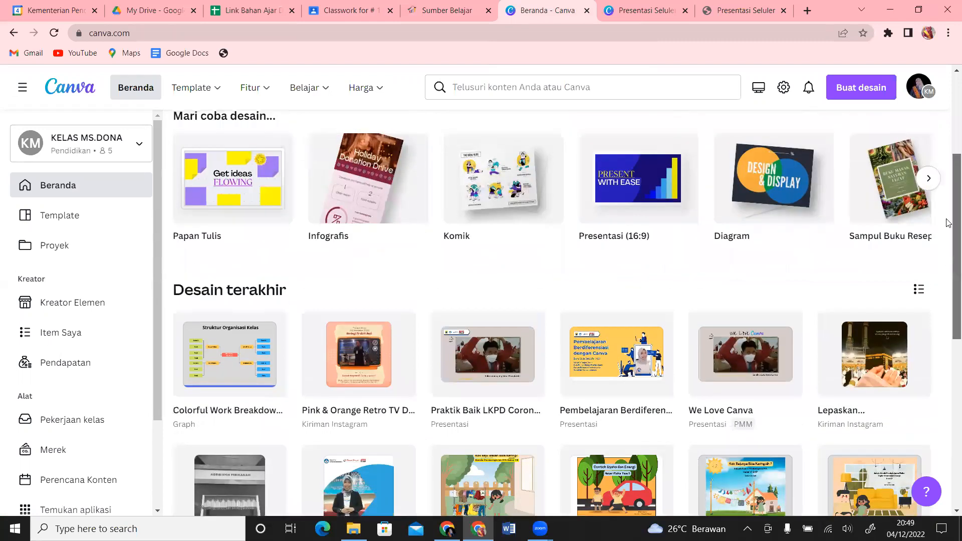
pyautogui.click(134, 148)
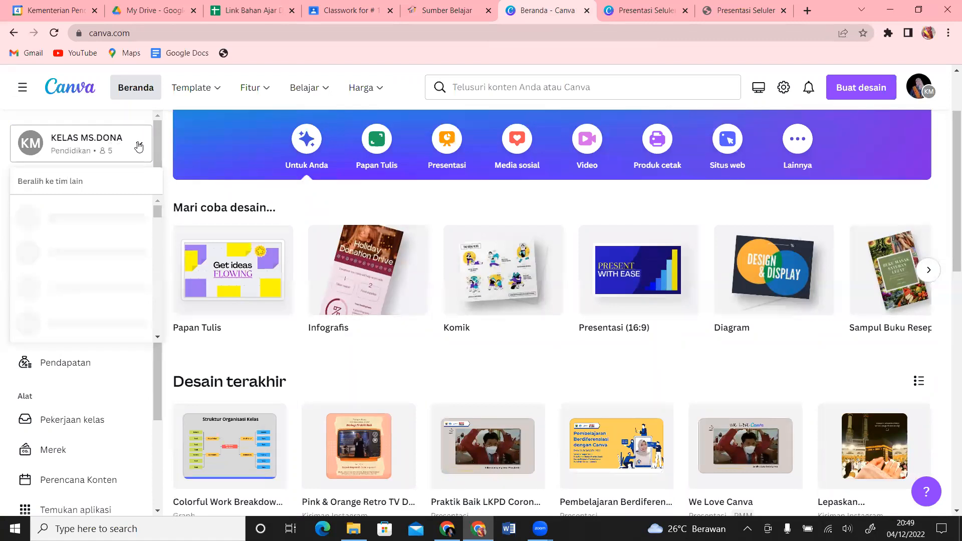
pyautogui.click(139, 147)
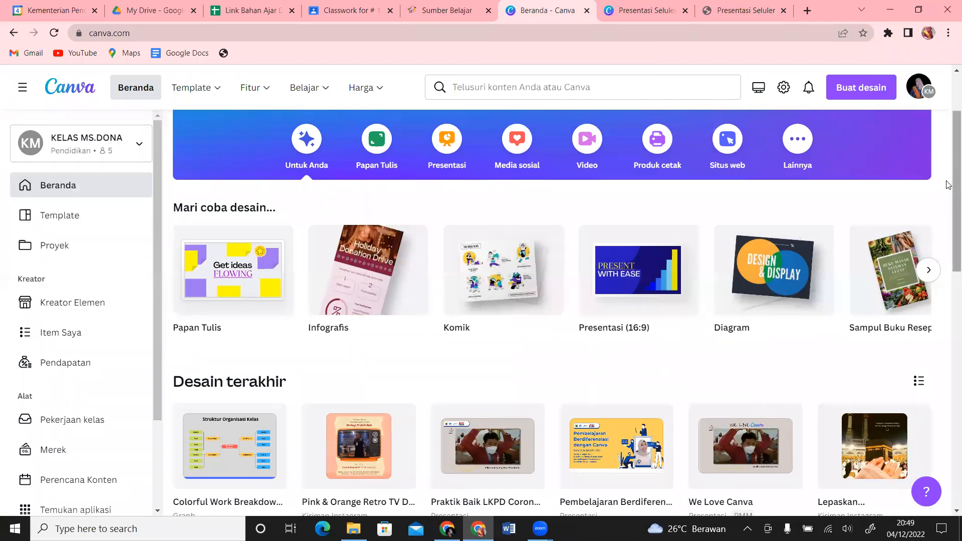
pyautogui.moveTo(949, 157); pyautogui.dragTo(949, 136)
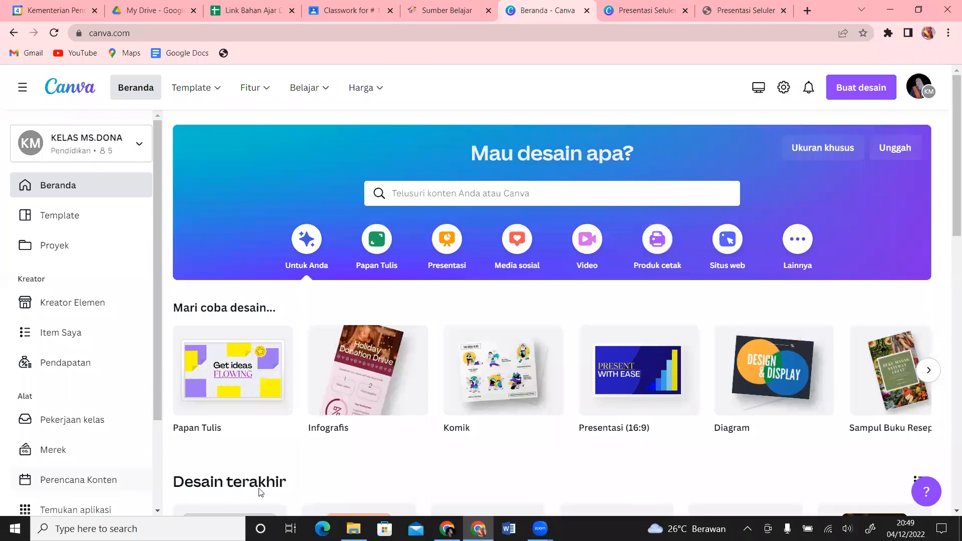
# Return to the Presentasi Seluler design, browse all its sharing options, view the LMS option and go back to the main sharing options.
pyautogui.click(642, 10)
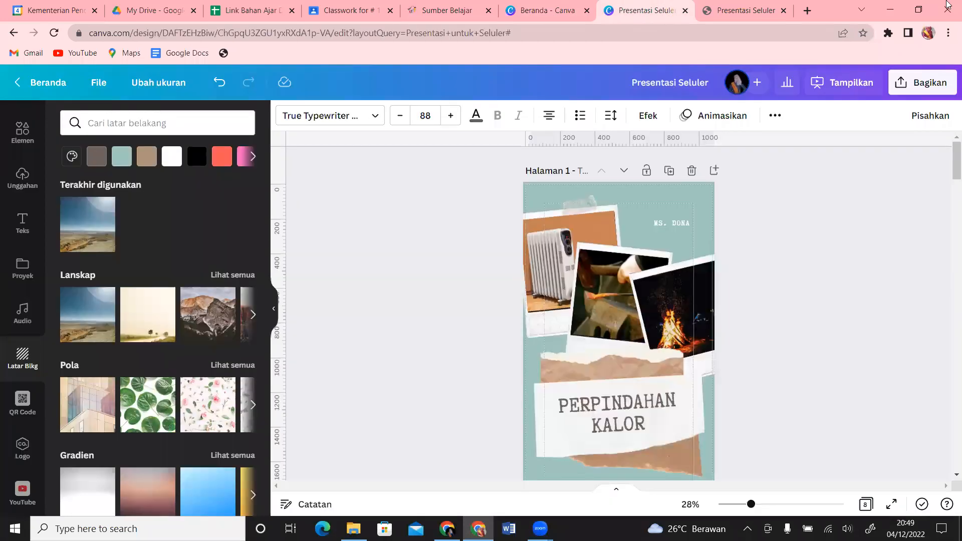
pyautogui.click(913, 83)
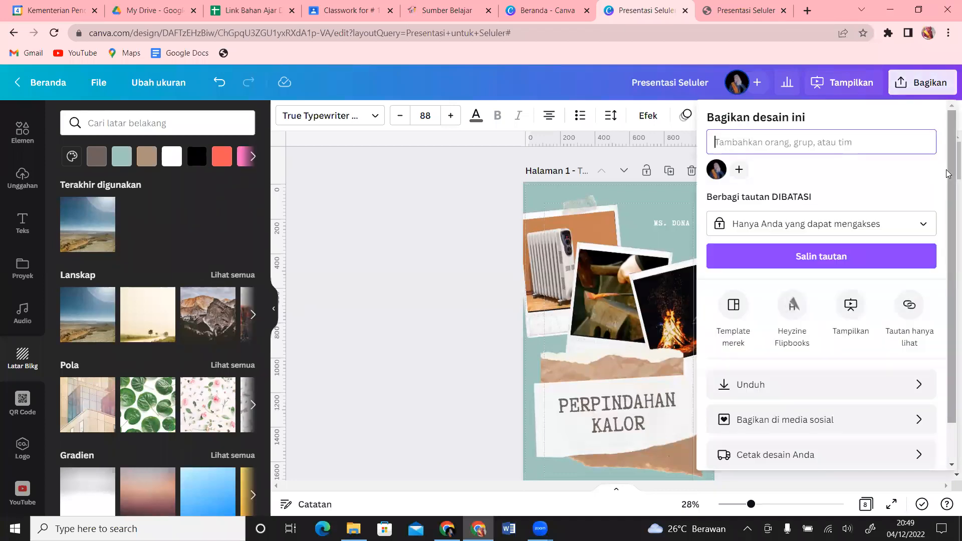
pyautogui.scroll(-1, 949, 174)
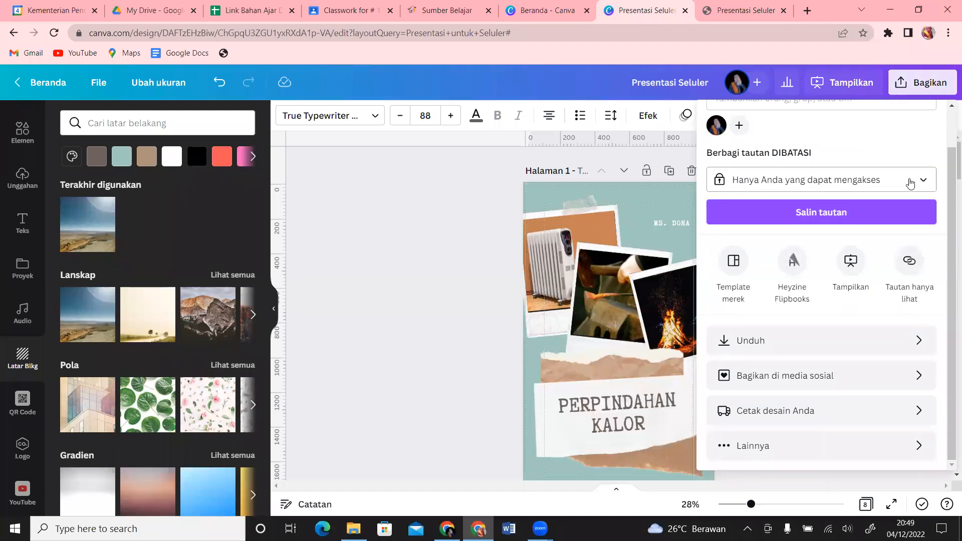
pyautogui.click(830, 455)
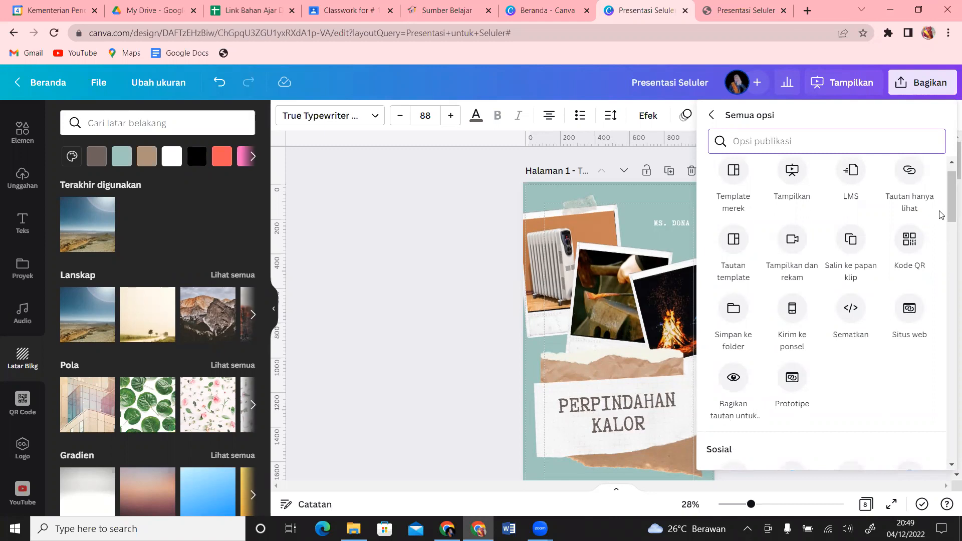
pyautogui.moveTo(949, 210); pyautogui.dragTo(949, 170)
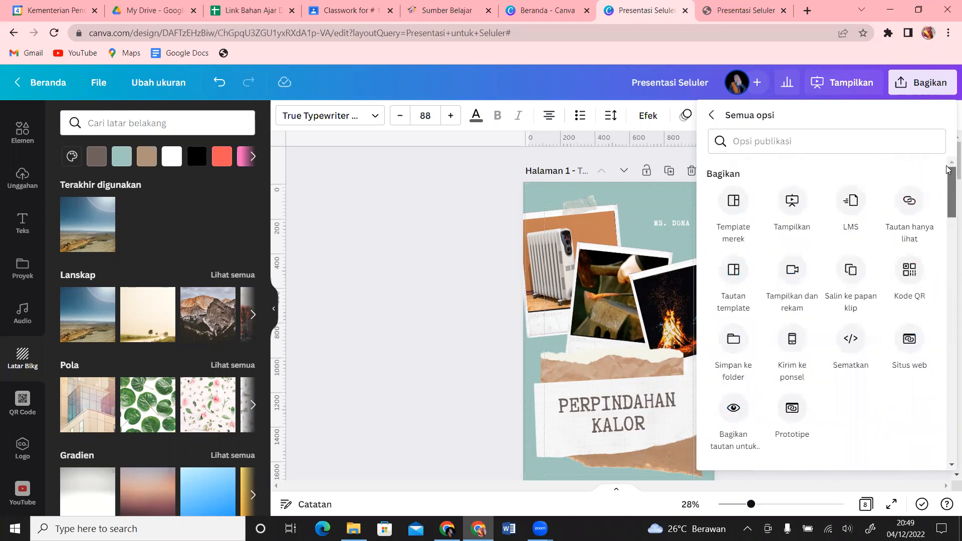
pyautogui.click(858, 206)
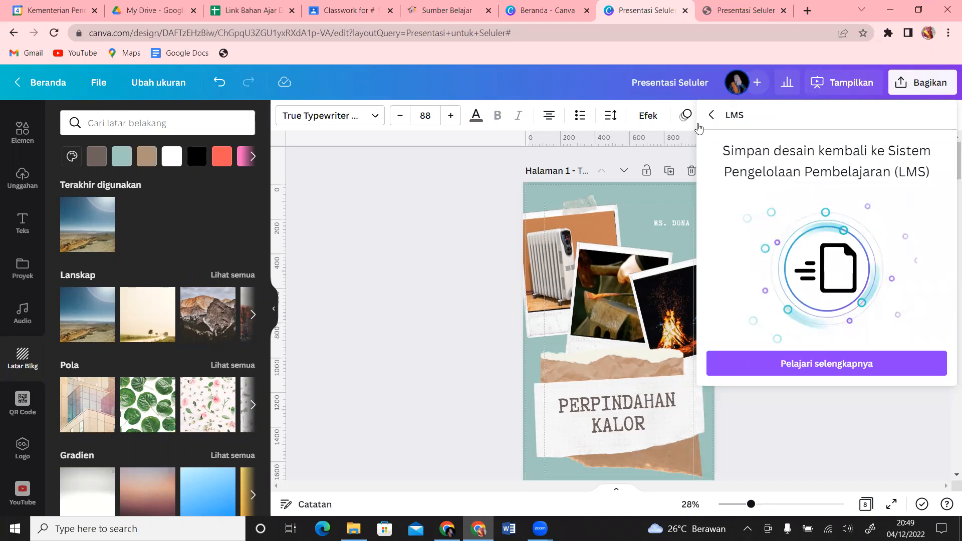
pyautogui.click(712, 116)
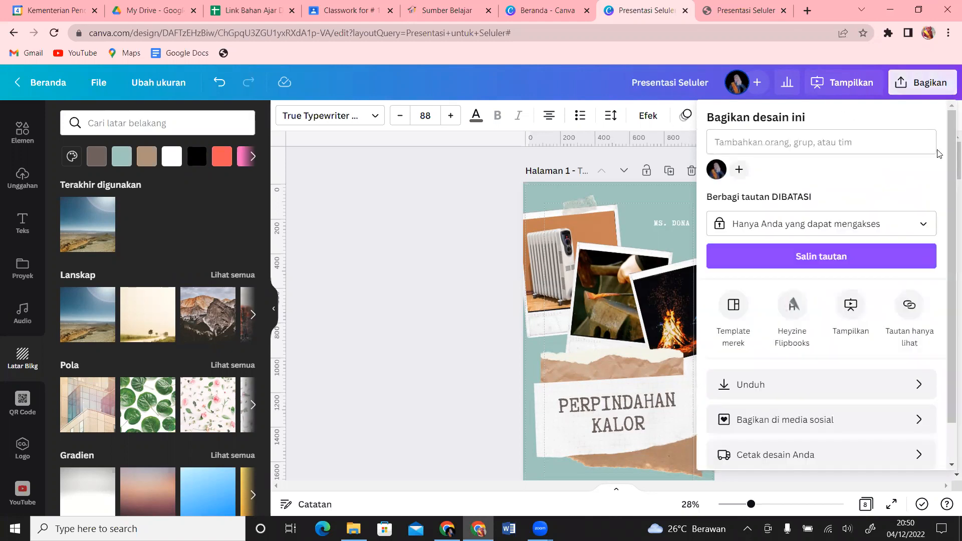
pyautogui.moveTo(949, 163); pyautogui.dragTo(949, 287)
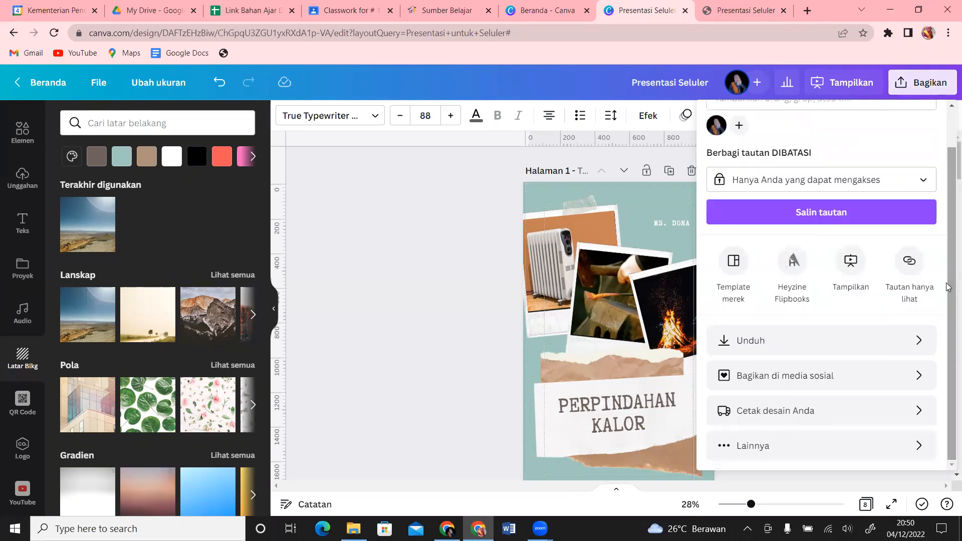
# Leave the design's sharing options and open the Merdeka Mengajar site, guru.kemdikbud.go.id, in a new browser tab.
pyautogui.click(472, 315)
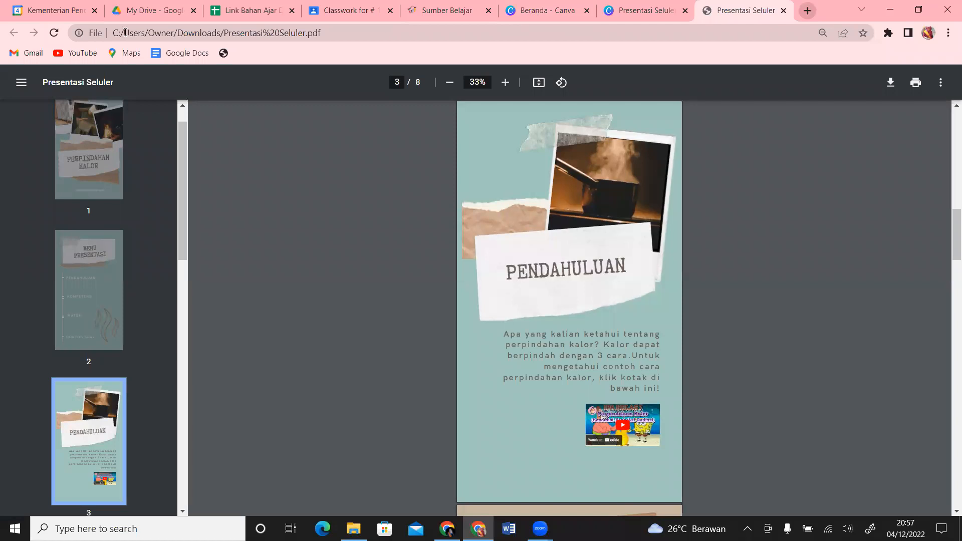
pyautogui.hotkey('ctrl', 't')
pyautogui.write('guru.kemdikbud.go.id')
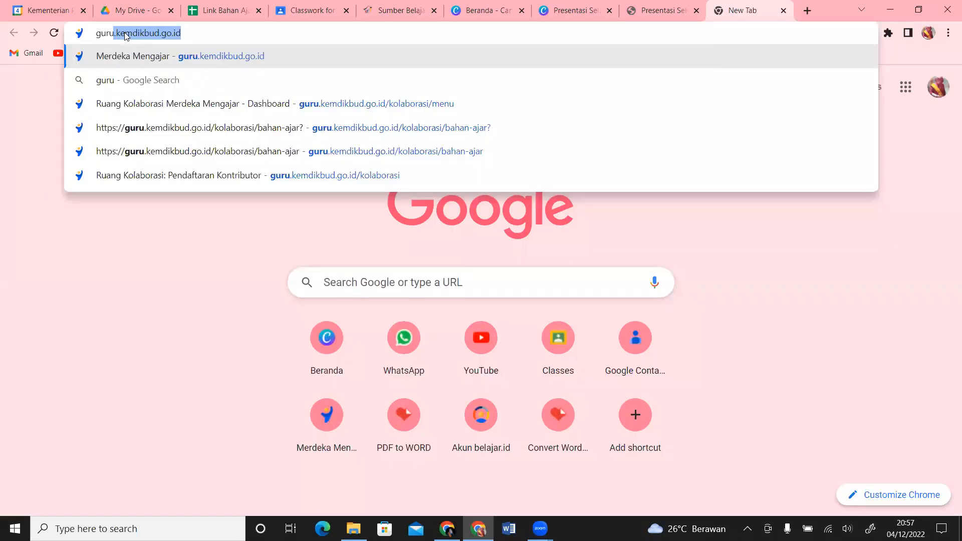
pyautogui.click(119, 59)
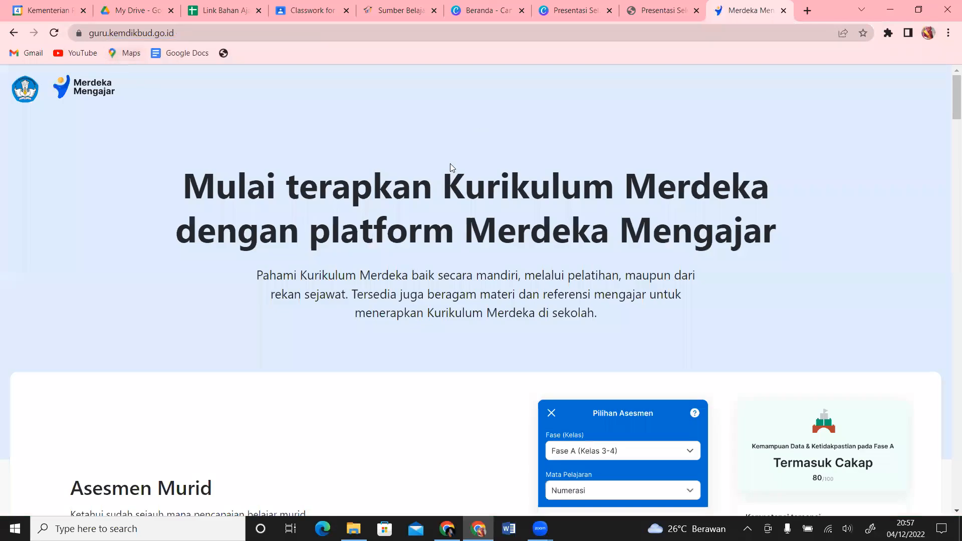
# Find the Bukti Karya section on the Merdeka Mengajar home page and open it.
pyautogui.scroll(-8, 949, 143)
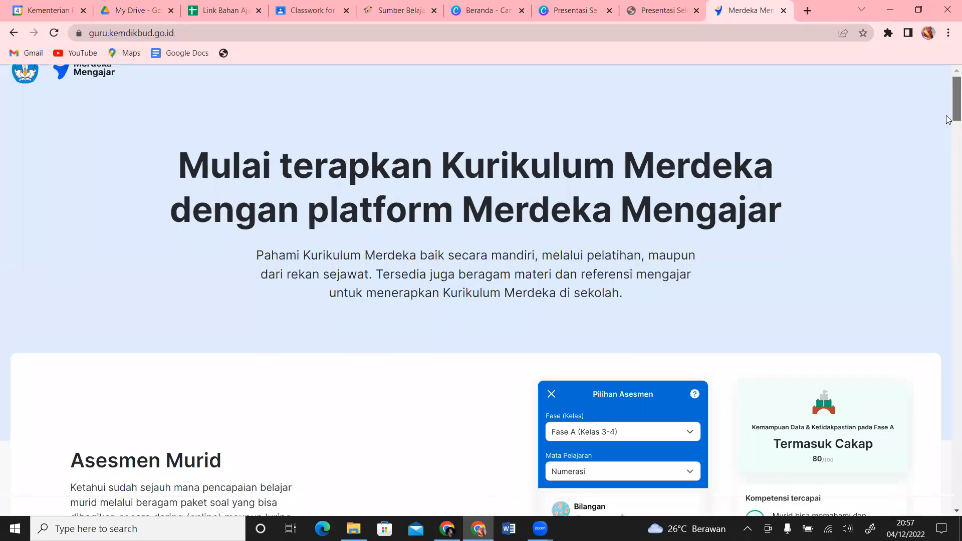
pyautogui.scroll(-13, 948, 142)
pyautogui.scroll(-3, 949, 222)
pyautogui.moveTo(947, 219); pyautogui.dragTo(947, 222)
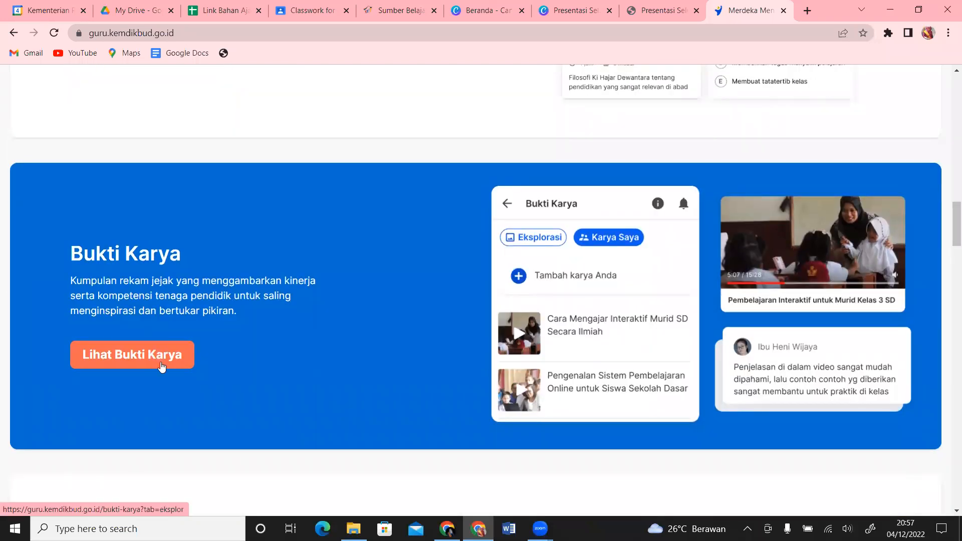
pyautogui.click(161, 367)
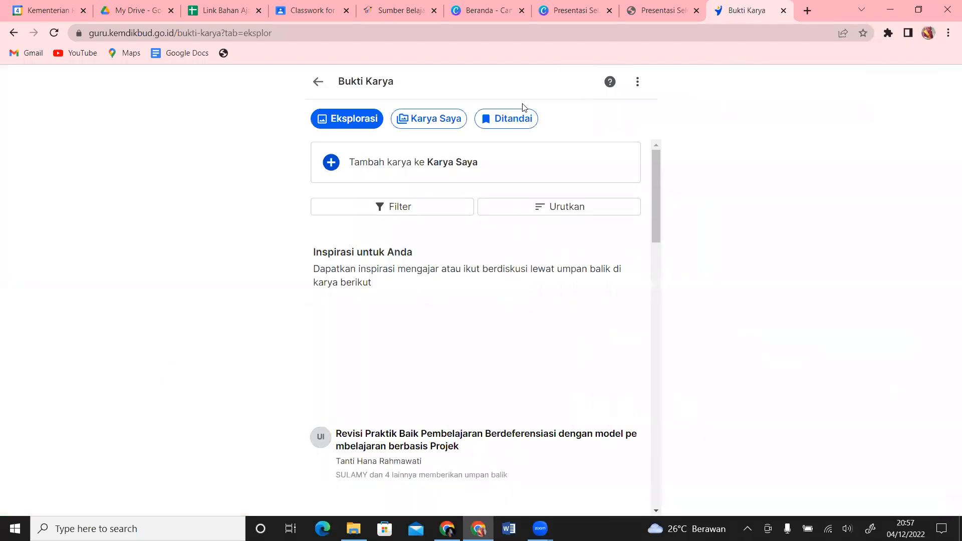
# View how a PDF document in the Lainnya category is added to Karya Saya, up to file selection, and return to Bukti Karya without uploading.
pyautogui.click(437, 173)
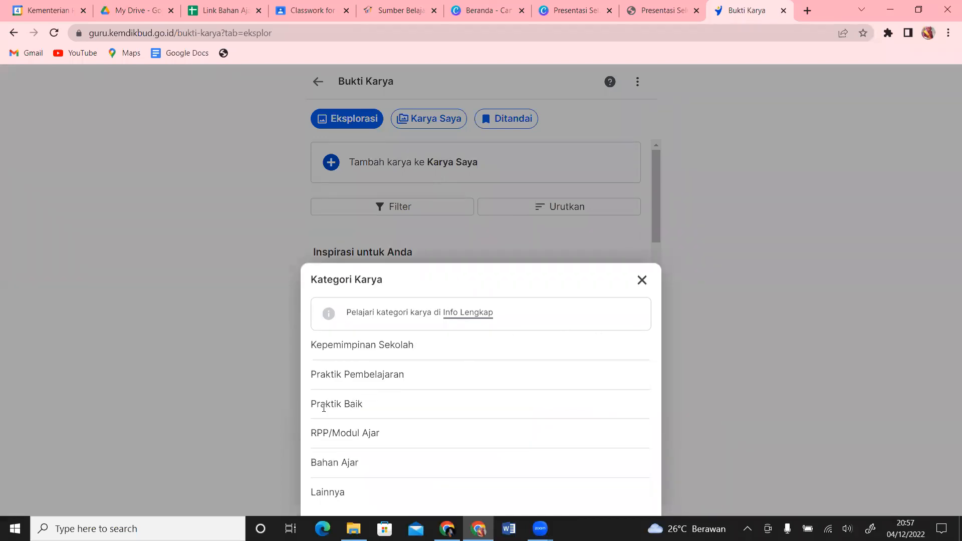
pyautogui.click(339, 494)
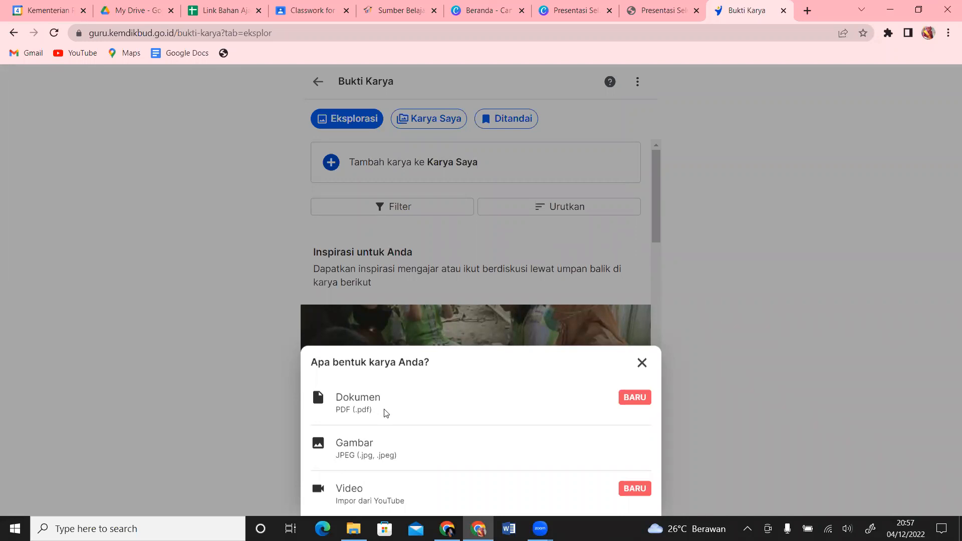
pyautogui.click(582, 414)
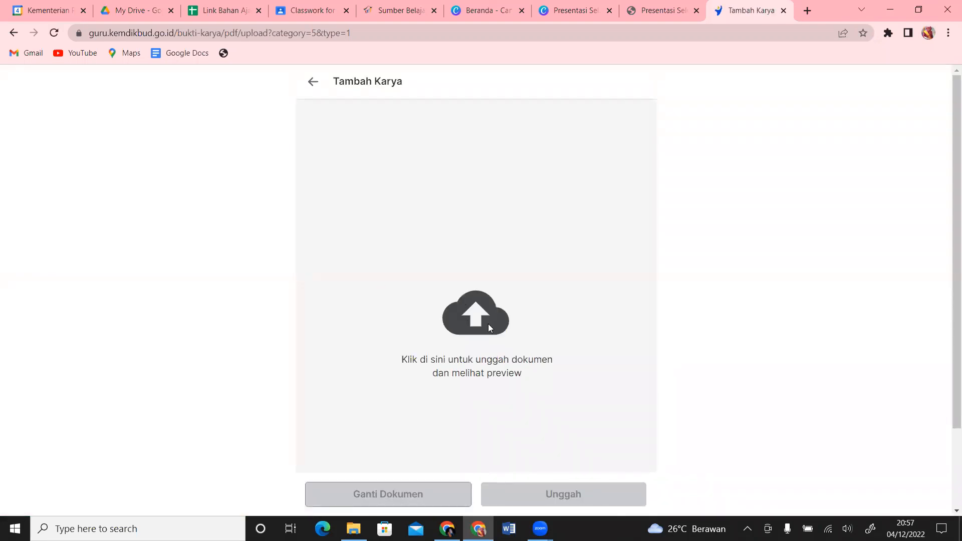
pyautogui.click(489, 324)
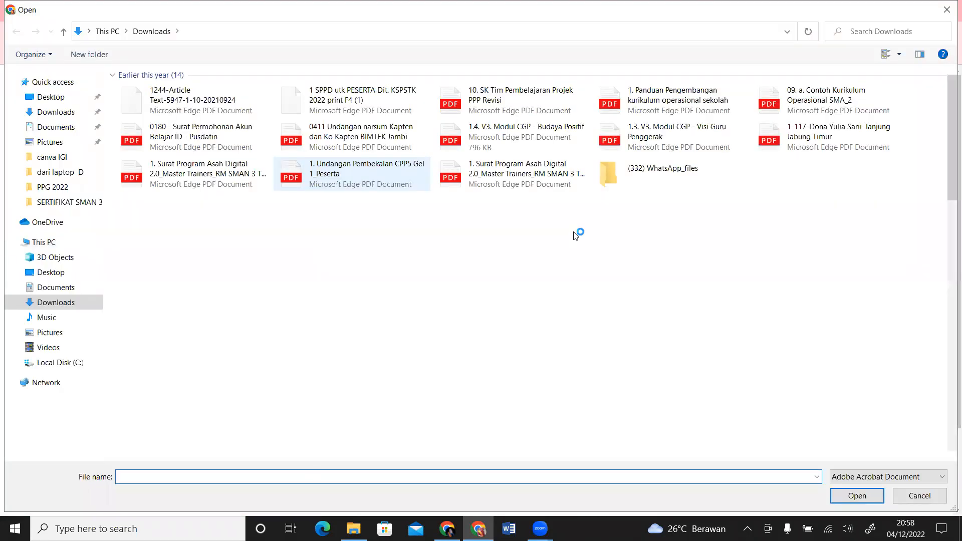
pyautogui.click(948, 11)
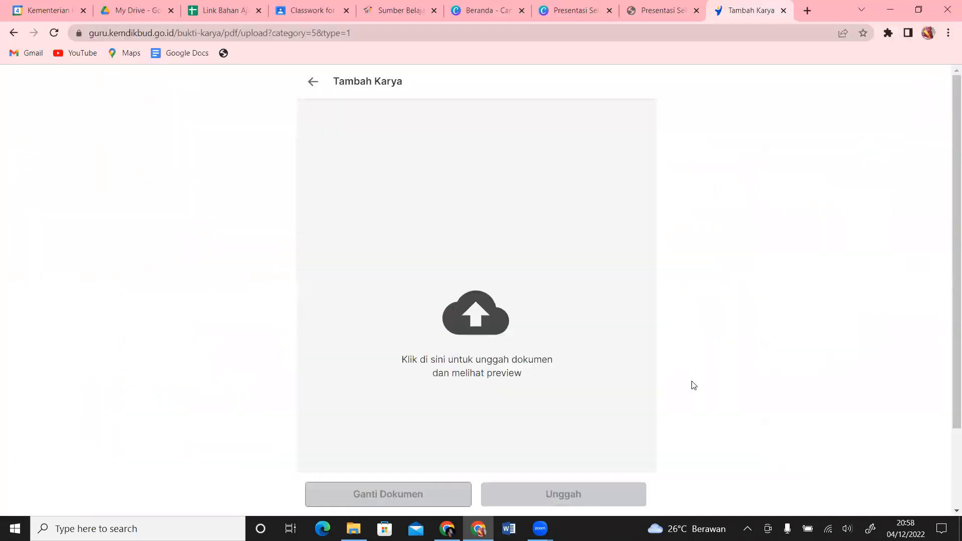
pyautogui.click(314, 84)
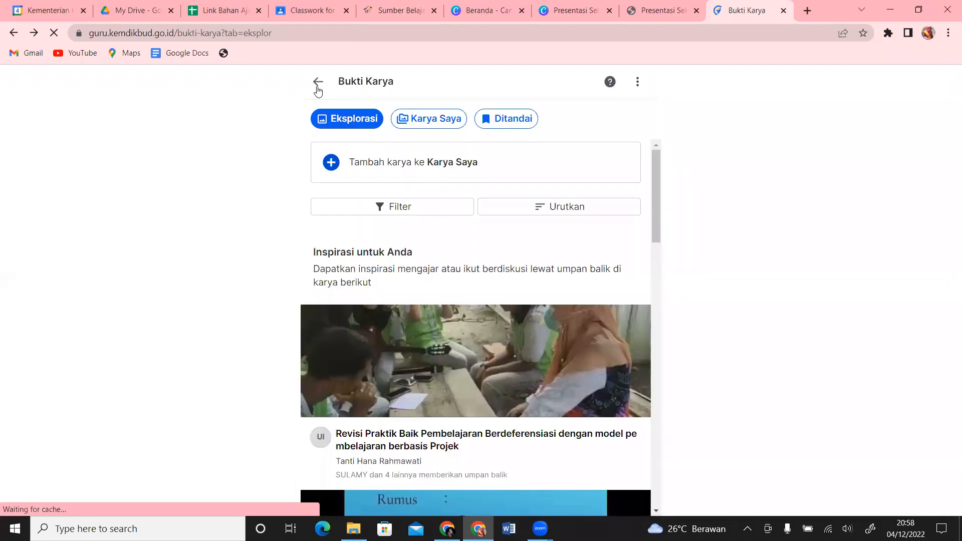